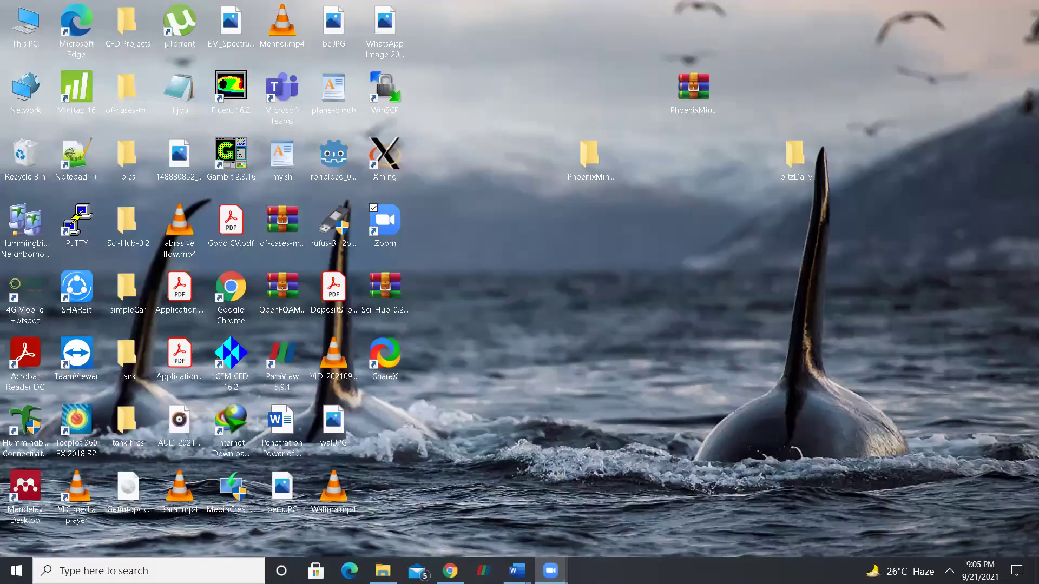
{"action": "right_click", "coordinate": [518, 303]}
{"action": "left_click", "coordinate": [554, 365]}
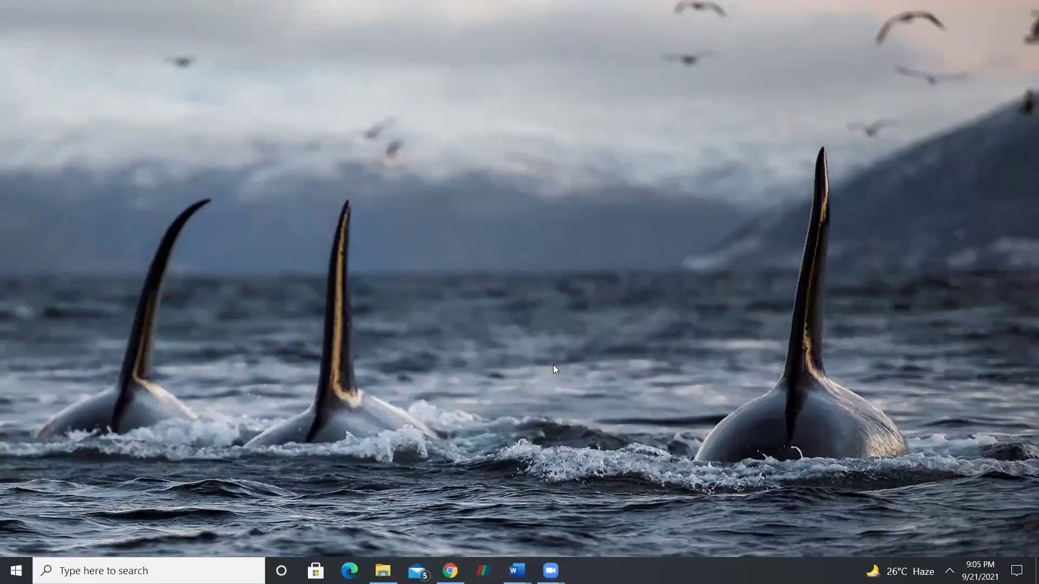
{"action": "right_click", "coordinate": [503, 270]}
{"action": "left_click", "coordinate": [541, 330]}
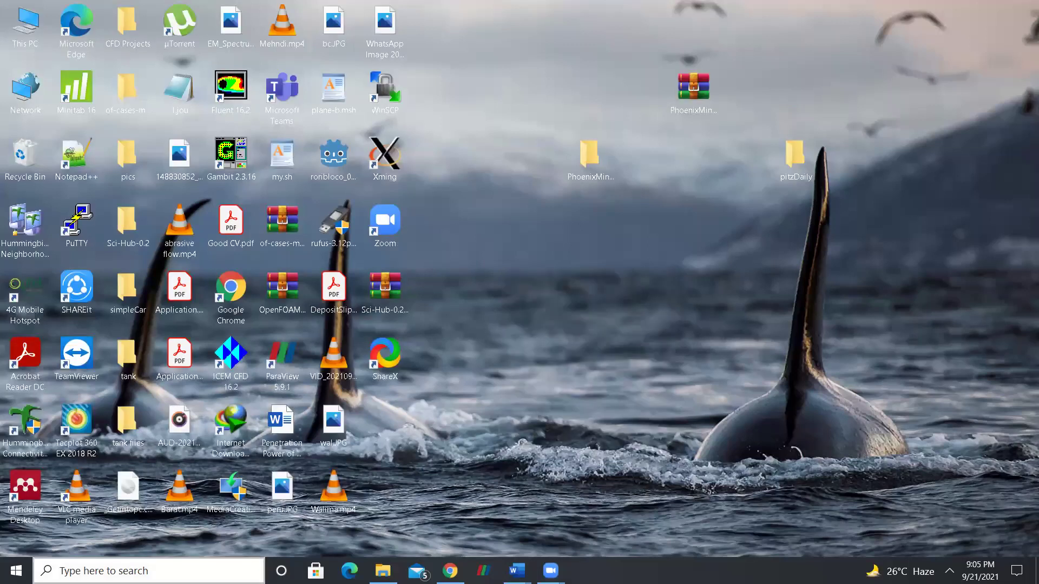
- Launch the Ubuntu 20.04 LTS terminal and shift its window slightly on the desktop
{"action": "key", "text": "super+s"}
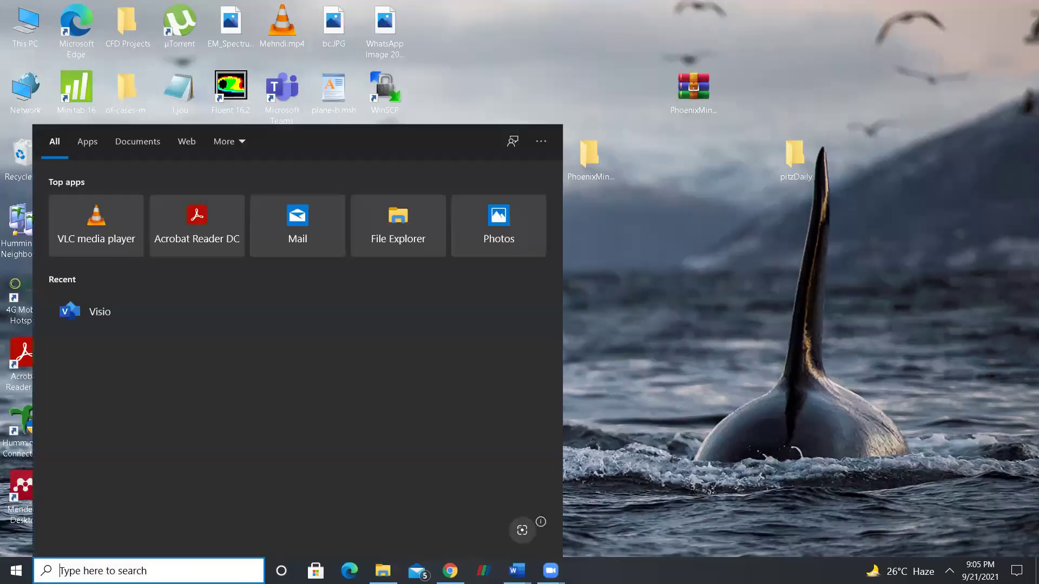
{"action": "type", "text": "ub"}
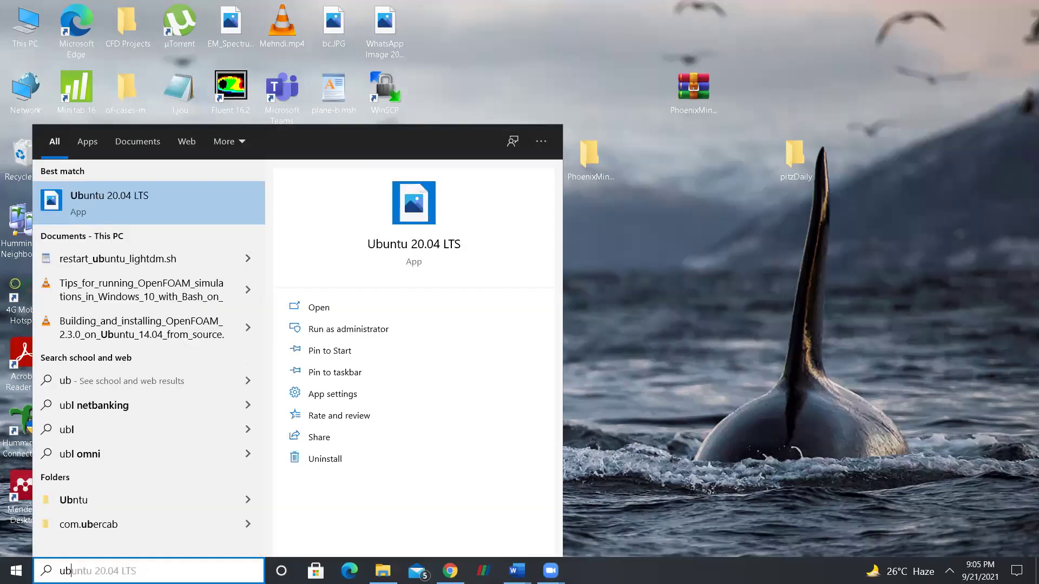
{"action": "key", "text": "Return"}
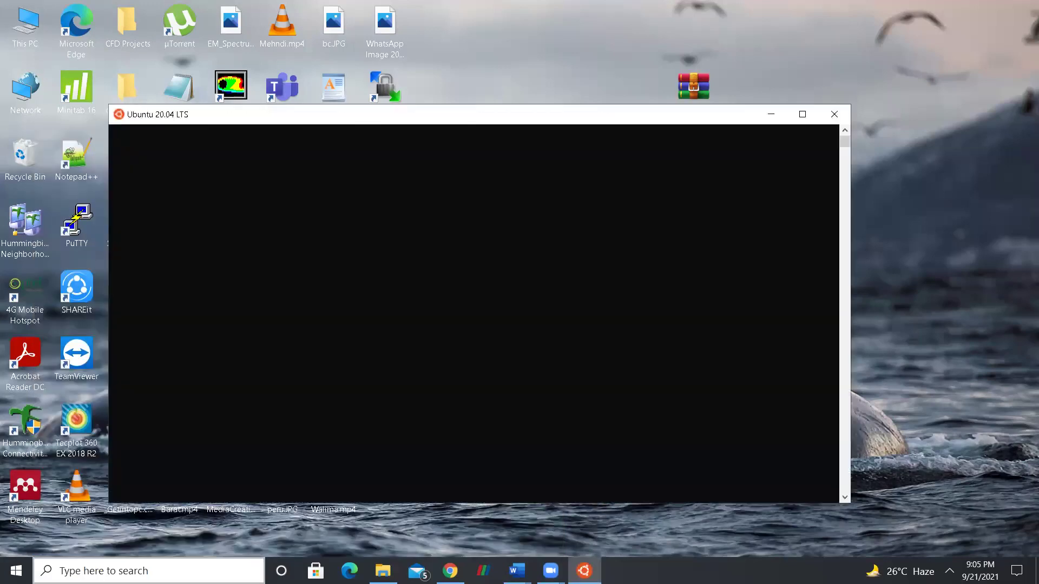
{"action": "left_click_drag", "start_coordinate": [465, 117], "coordinate": [491, 126]}
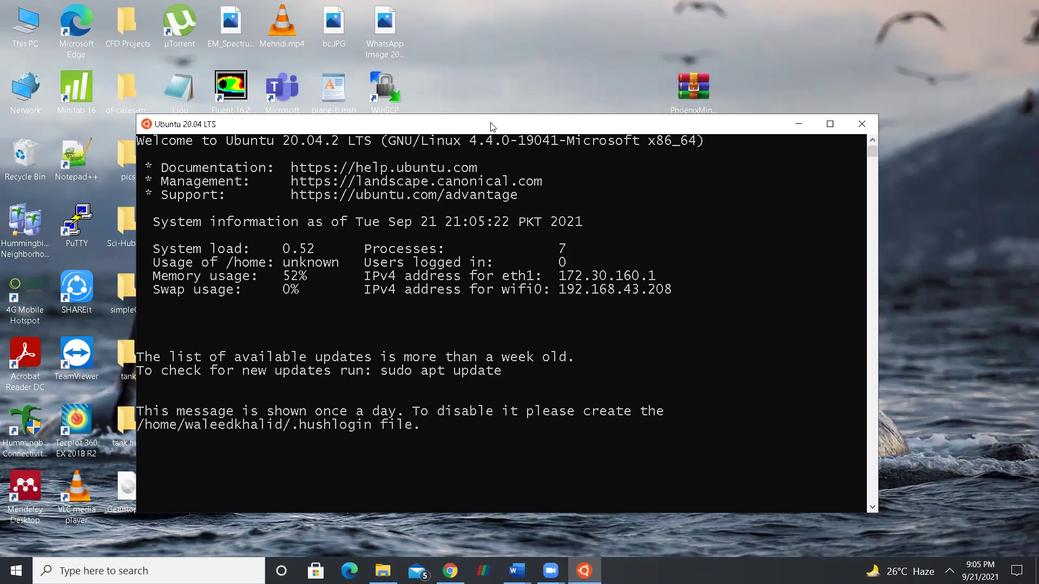
- List the home directory, then go into folder 1 and list its contents
{"action": "type", "text": "ls"}
{"action": "key", "text": "Return"}
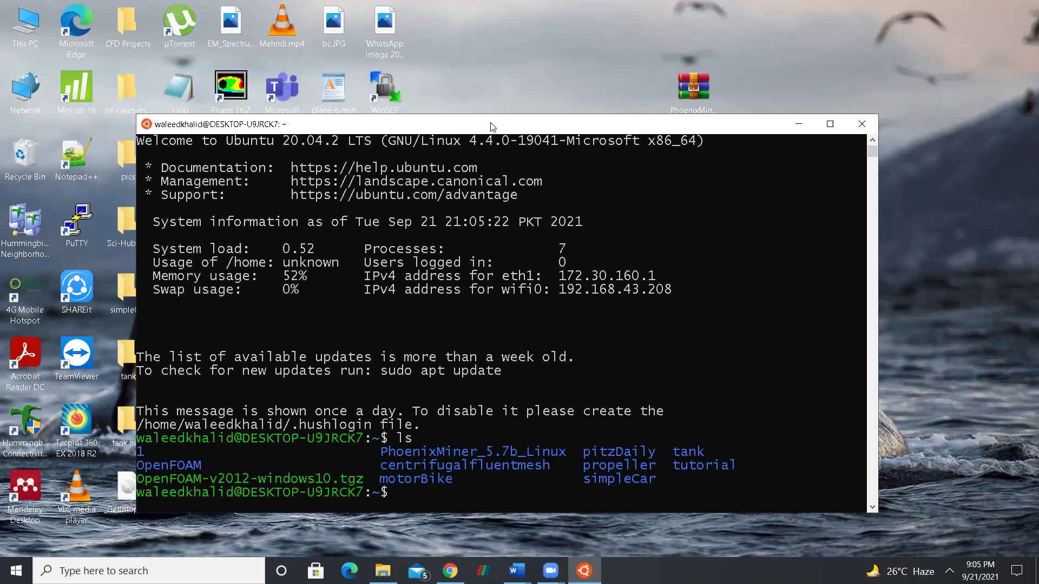
{"action": "type", "text": "cd 1"}
{"action": "key", "text": "Return"}
{"action": "type", "text": "ls"}
{"action": "key", "text": "Return"}
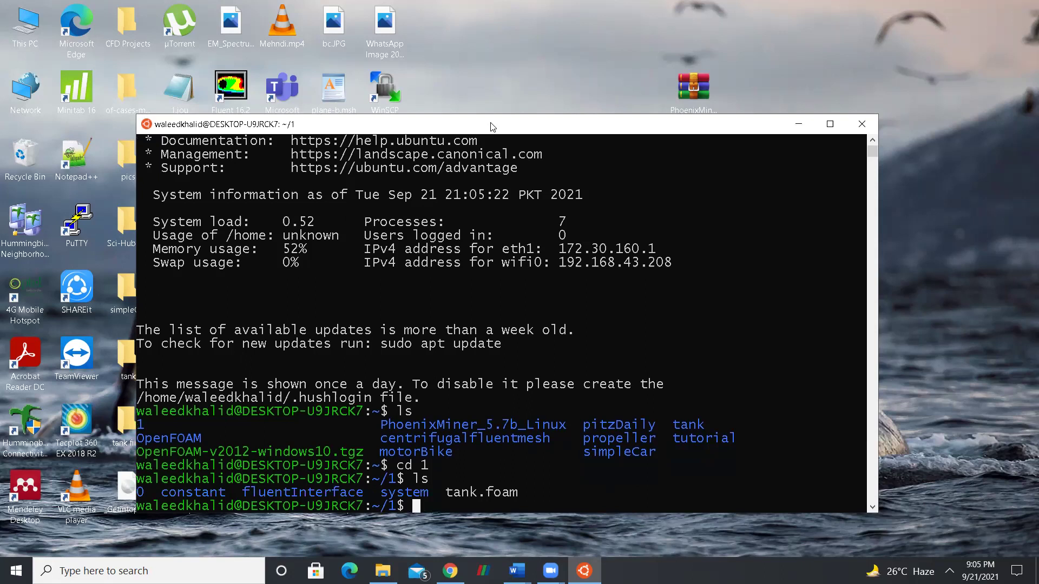
- Go back up to the home directory and list its folders again
{"action": "type", "text": "cd .."}
{"action": "key", "text": "Return"}
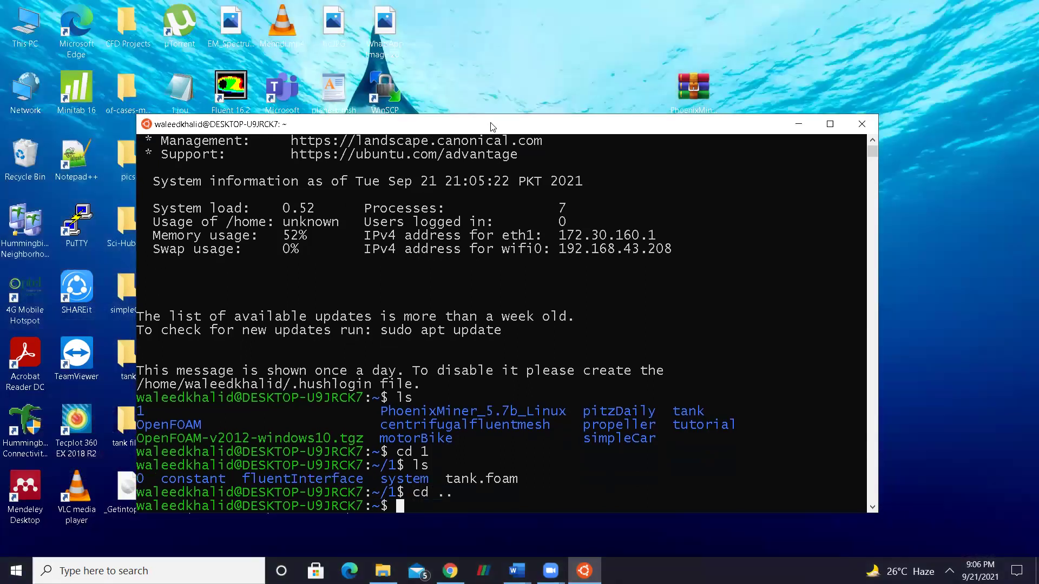
{"action": "type", "text": "ls"}
{"action": "key", "text": "Return"}
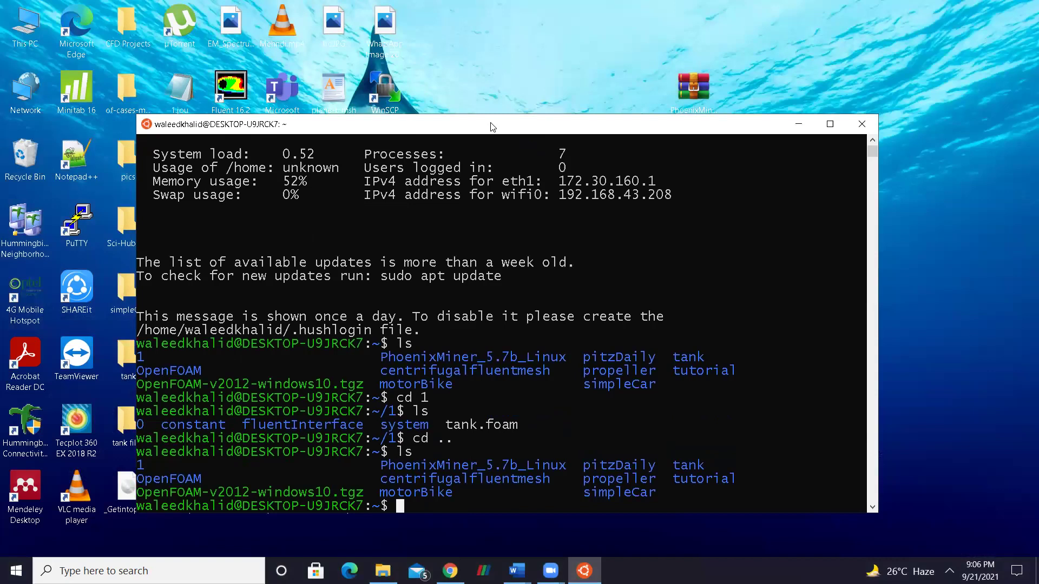
- Change into the pitzDaily case folder and list its contents
{"action": "type", "text": "cd pi"}
{"action": "key", "text": "Tab"}
{"action": "key", "text": "Return"}
{"action": "type", "text": "ls"}
{"action": "key", "text": "Return"}
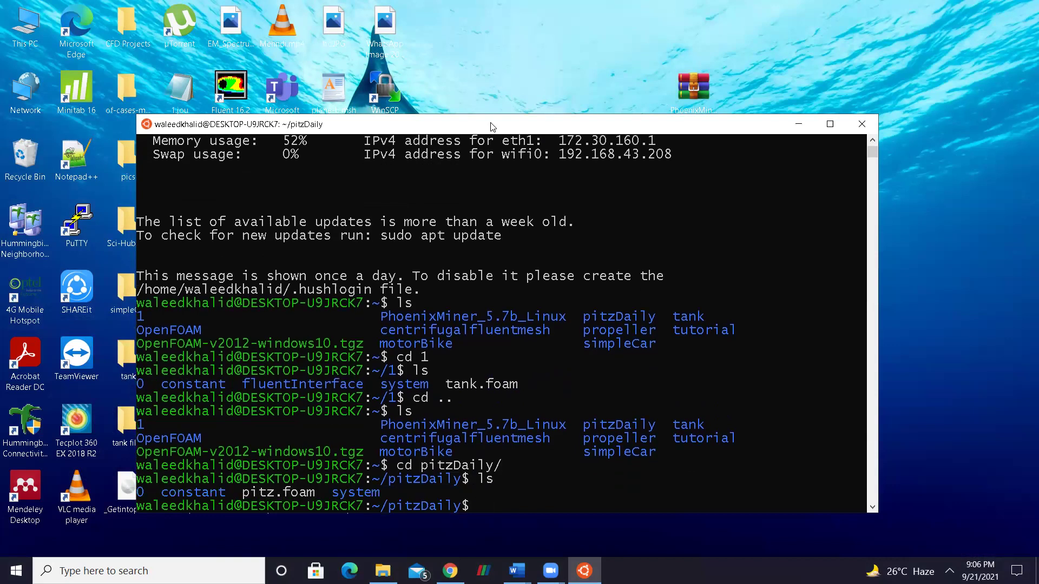
- Change into the case's system folder and list its files
{"action": "type", "text": "cd sy"}
{"action": "key", "text": "Tab"}
{"action": "key", "text": "Return"}
{"action": "type", "text": "ls"}
{"action": "key", "text": "Return"}
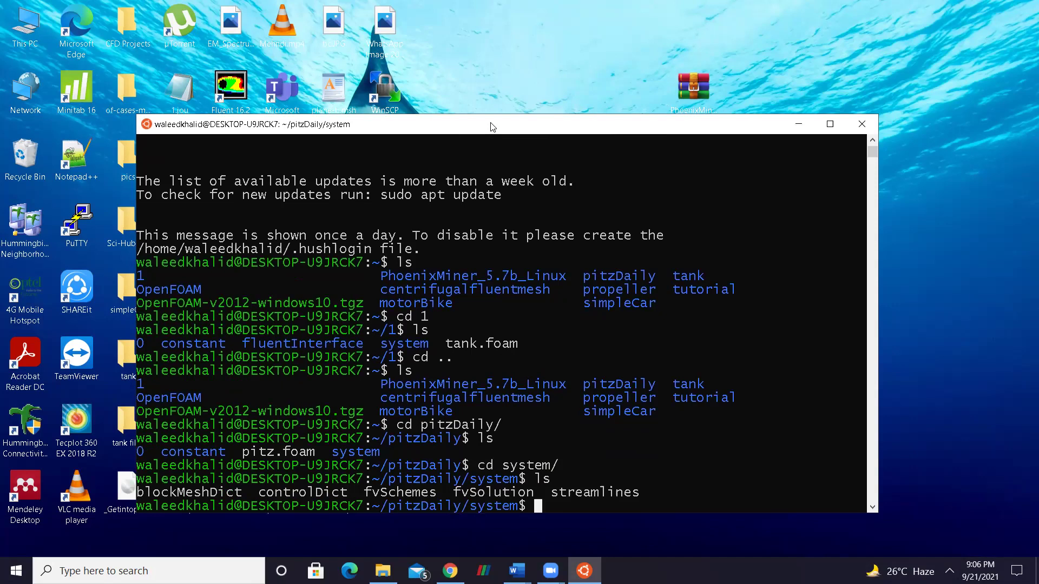
- Open blockMeshDict in vim, choosing to edit anyway despite the existing swap file
{"action": "type", "text": "vim blo"}
{"action": "key", "text": "Tab"}
{"action": "key", "text": "Return"}
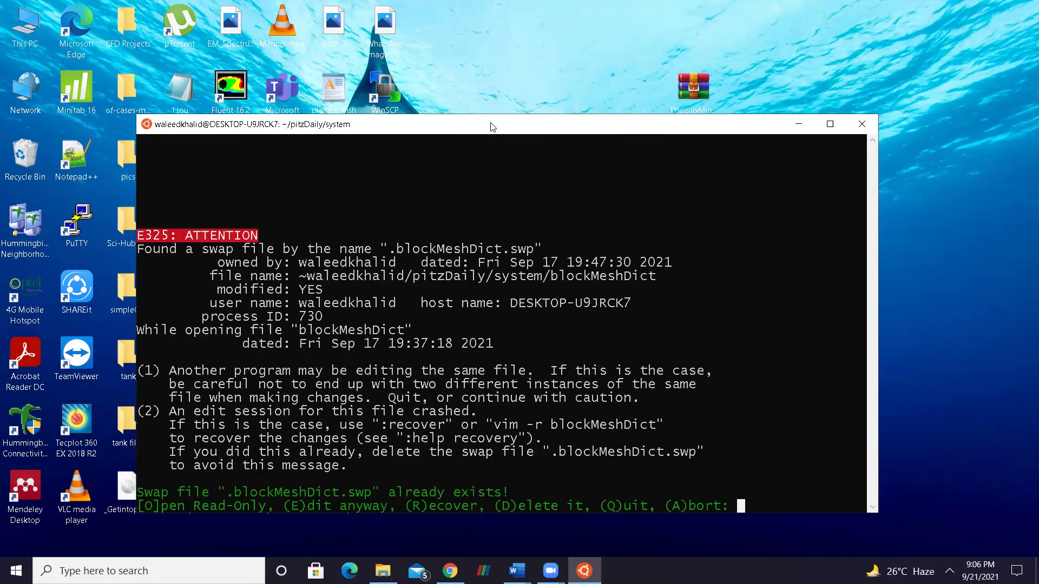
{"action": "key", "text": "e"}
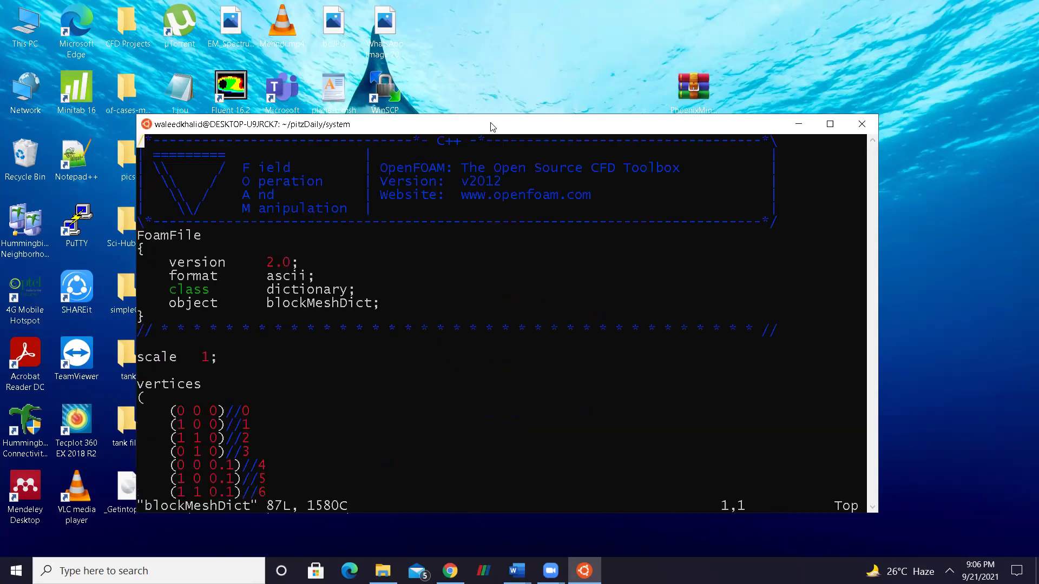
- Enter insert mode at the end of the vertex 7 line in the vertices list and add a new line below it
{"action": "key", "text": "Down"}
{"action": "key", "text": "Down"}
{"action": "key", "text": "Down"}
{"action": "key", "text": "Down"}
{"action": "key", "text": "Down"}
{"action": "key", "text": "Down"}
{"action": "key", "text": "Down"}
{"action": "key", "text": "Down"}
{"action": "key", "text": "Down"}
{"action": "key", "text": "Down"}
{"action": "key", "text": "Down"}
{"action": "key", "text": "Down"}
{"action": "key", "text": "Down"}
{"action": "key", "text": "Down"}
{"action": "key", "text": "Down"}
{"action": "key", "text": "Down"}
{"action": "key", "text": "Down"}
{"action": "key", "text": "Down"}
{"action": "key", "text": "Down"}
{"action": "key", "text": "Down"}
{"action": "key", "text": "Down"}
{"action": "key", "text": "Up"}
{"action": "key", "text": "Up"}
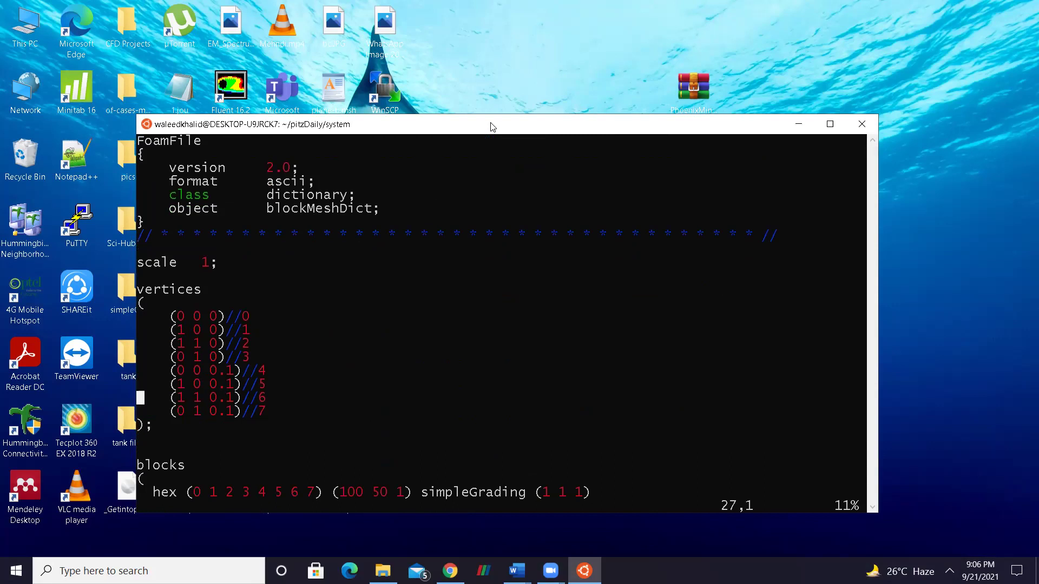
{"action": "key", "text": "Down"}
{"action": "key", "text": "Right"}
{"action": "key", "text": "Right"}
{"action": "key", "text": "Right"}
{"action": "key", "text": "Right"}
{"action": "key", "text": "Right"}
{"action": "key", "text": "Right"}
{"action": "key", "text": "Right"}
{"action": "key", "text": "Right"}
{"action": "key", "text": "Right"}
{"action": "key", "text": "Right"}
{"action": "key", "text": "Right"}
{"action": "key", "text": "Right"}
{"action": "key", "text": "Right"}
{"action": "key", "text": "Right"}
{"action": "key", "text": "Right"}
{"action": "key", "text": "i"}
{"action": "key", "text": "Right"}
{"action": "key", "text": "Return"}
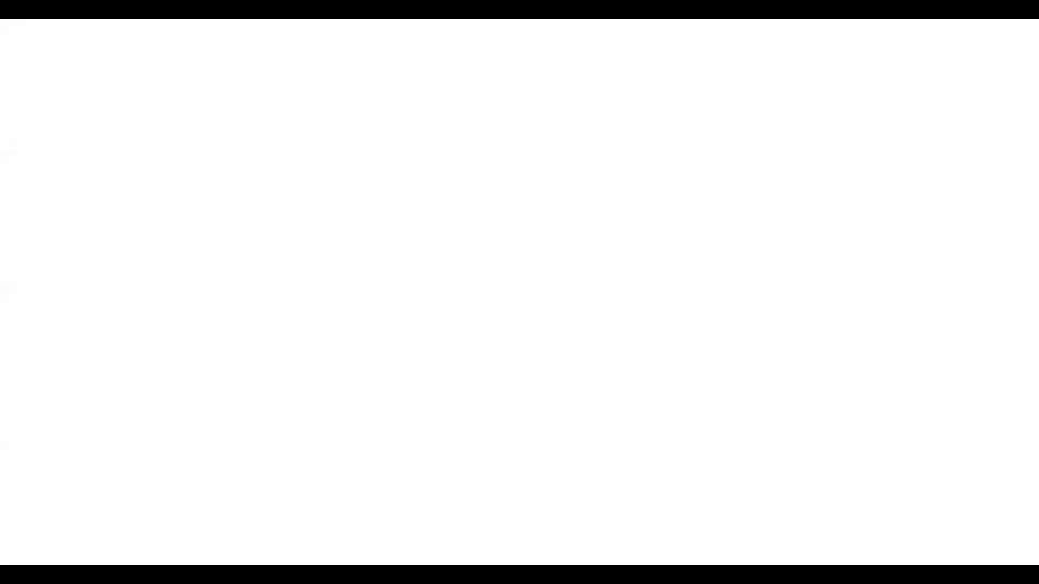
- Draw a top row of three adjacent red rectangles on the blank whiteboard, the third about twice as wide as the first
{"action": "mouse_move", "coordinate": [208, 174]}
{"action": "left_mouse_down"}
{"action": "mouse_move", "coordinate": [314, 287]}
{"action": "mouse_move", "coordinate": [404, 318]}
{"action": "mouse_move", "coordinate": [393, 322]}
{"action": "left_mouse_up"}
{"action": "left_click_drag", "start_coordinate": [398, 175], "coordinate": [371, 161]}
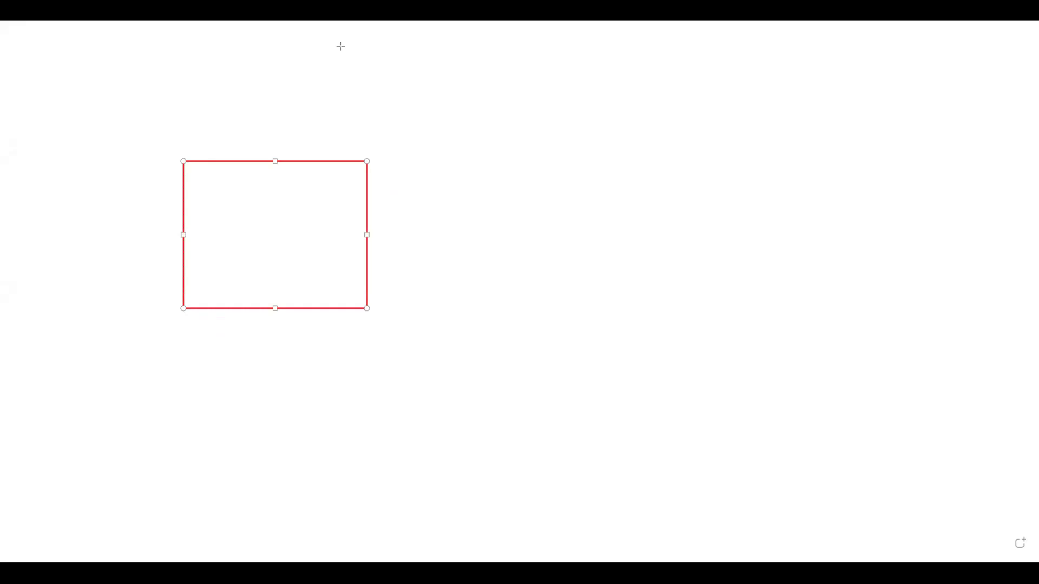
{"action": "left_click_drag", "start_coordinate": [376, 160], "coordinate": [527, 301]}
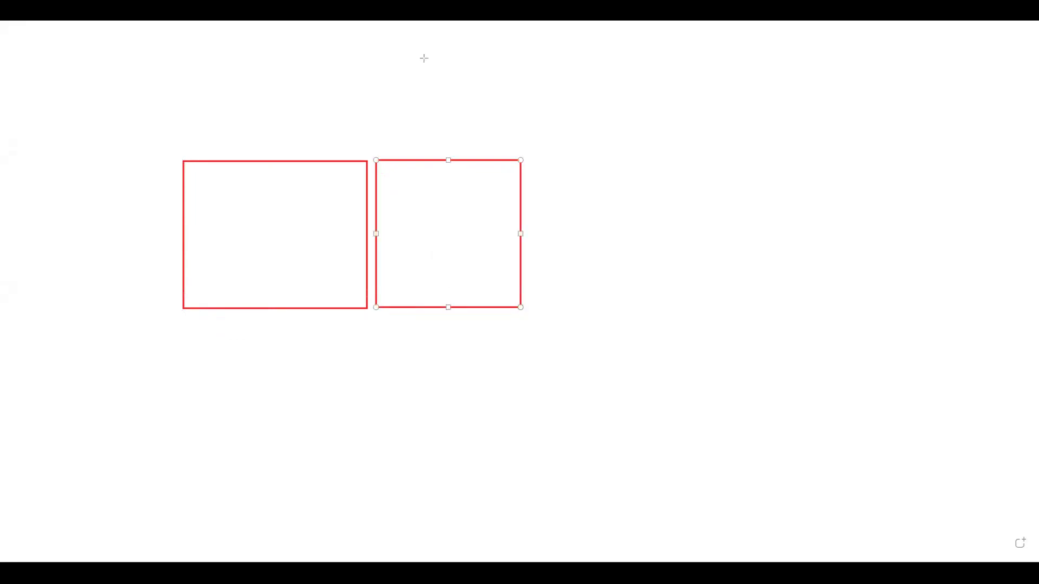
{"action": "left_click_drag", "start_coordinate": [529, 159], "coordinate": [882, 302]}
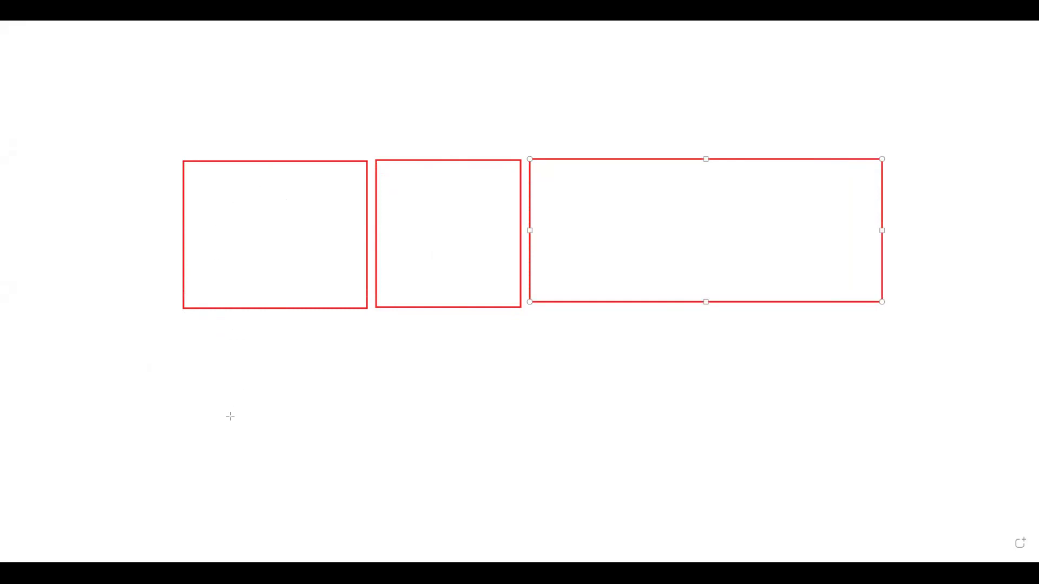
- Draw two outer rectangles in a middle row, leaving its centre empty, and three rectangles in a bottom row
{"action": "left_click_drag", "start_coordinate": [187, 313], "coordinate": [366, 443]}
{"action": "left_click_drag", "start_coordinate": [533, 312], "coordinate": [606, 449]}
{"action": "left_click_drag", "start_coordinate": [663, 478], "coordinate": [882, 439]}
{"action": "left_click_drag", "start_coordinate": [184, 446], "coordinate": [368, 550]}
{"action": "mouse_move", "coordinate": [375, 446]}
{"action": "left_mouse_down"}
{"action": "mouse_move", "coordinate": [482, 549]}
{"action": "mouse_move", "coordinate": [530, 558]}
{"action": "left_mouse_up"}
{"action": "left_click_drag", "start_coordinate": [538, 445], "coordinate": [556, 522]}
{"action": "left_click_drag", "start_coordinate": [689, 544], "coordinate": [883, 559]}
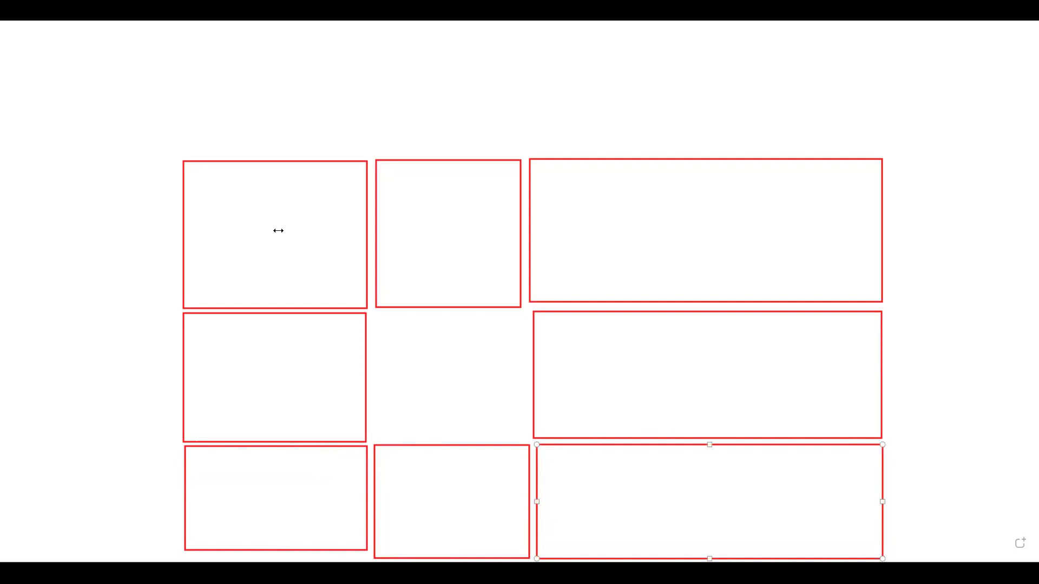
- Label the three top-row rectangles 1, 2 and 3 from left to right
{"action": "left_click_drag", "start_coordinate": [278, 231], "coordinate": [552, 230]}
{"action": "type", "text": "1"}
{"action": "left_click", "coordinate": [446, 200]}
{"action": "left_click", "coordinate": [446, 201]}
{"action": "type", "text": "2"}
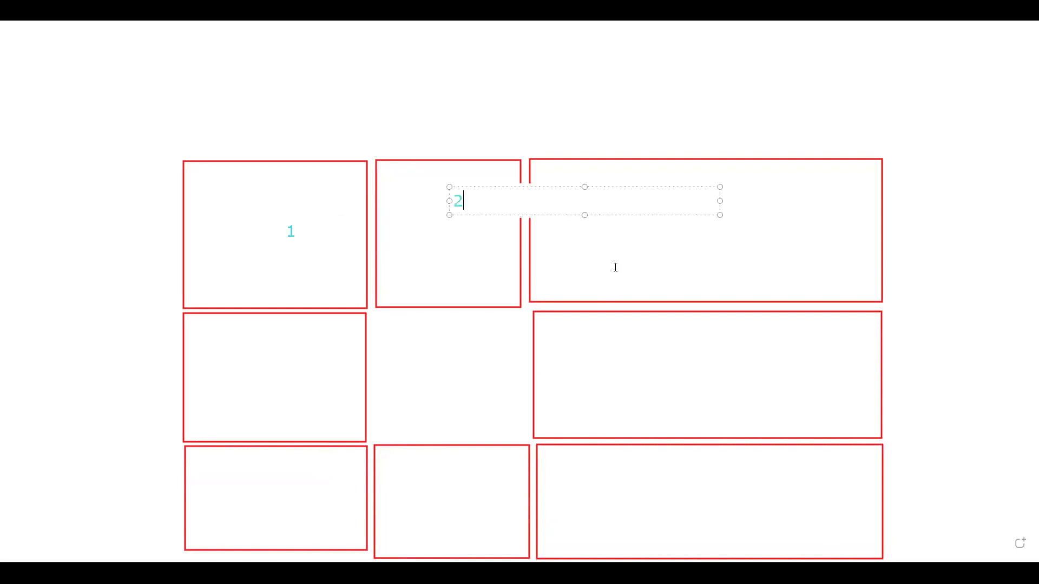
{"action": "left_click", "coordinate": [629, 210]}
{"action": "type", "text": "3"}
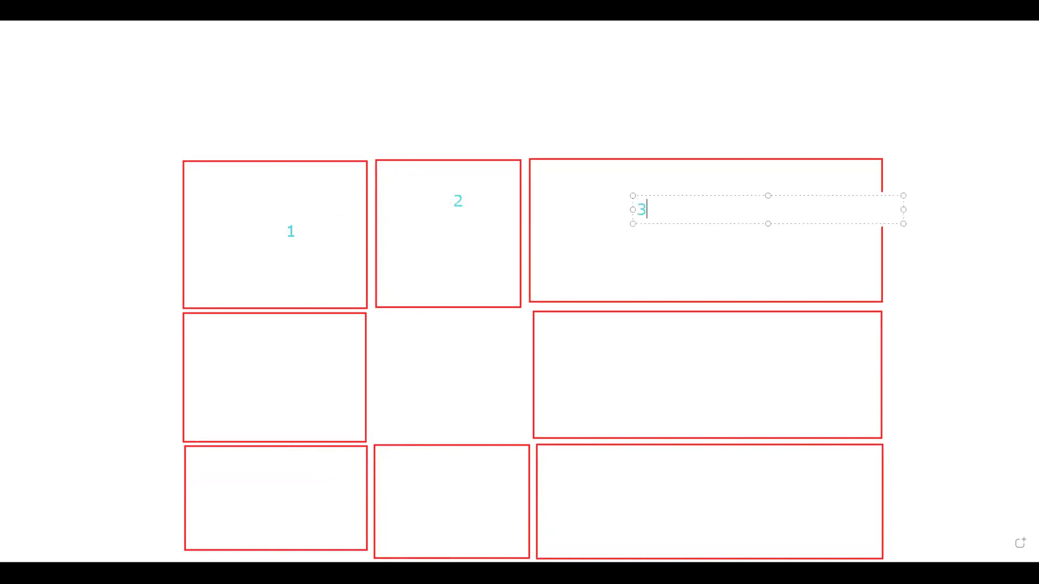
- Label the two middle-row rectangles 4 and 5
{"action": "left_click", "coordinate": [254, 372]}
{"action": "type", "text": "4"}
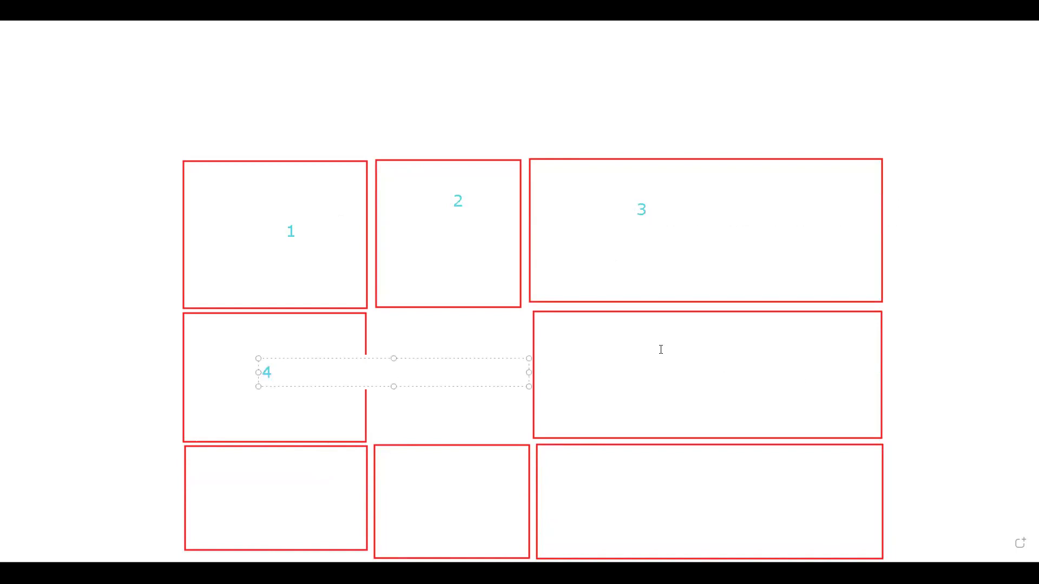
{"action": "left_click", "coordinate": [661, 350]}
{"action": "type", "text": "5"}
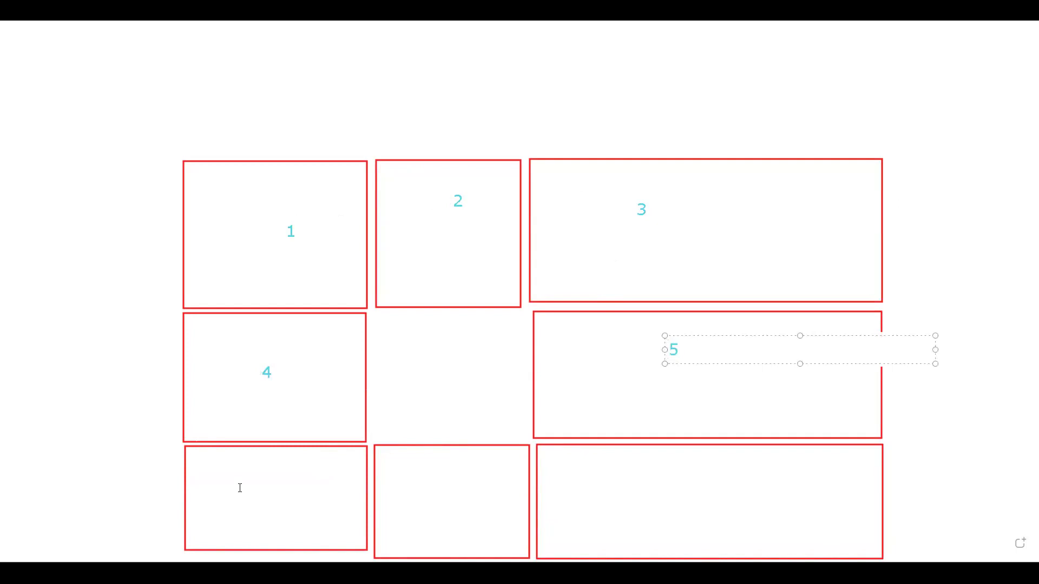
- Label the three bottom-row rectangles 6, 7 and 8 from left to right
{"action": "left_click", "coordinate": [239, 489]}
{"action": "type", "text": "6"}
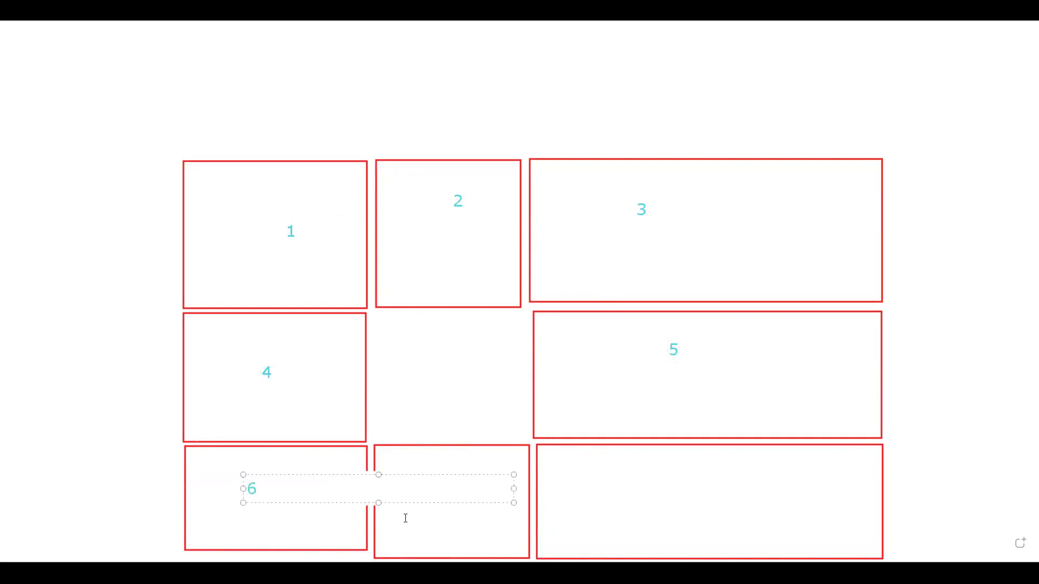
{"action": "left_click", "coordinate": [449, 493]}
{"action": "type", "text": "7"}
{"action": "left_click", "coordinate": [637, 502]}
{"action": "type", "text": "8"}
{"action": "left_click", "coordinate": [211, 279]}
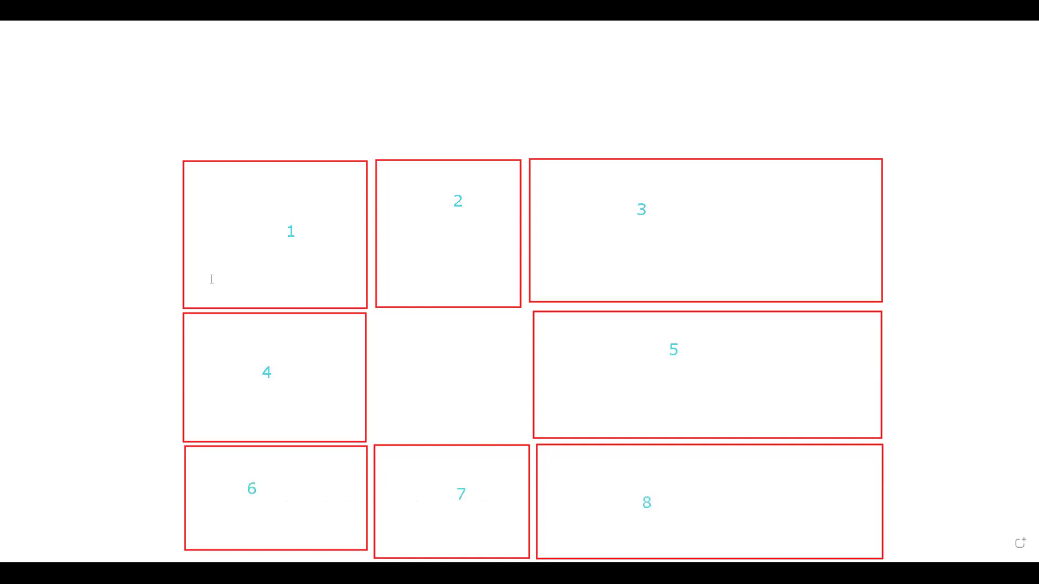
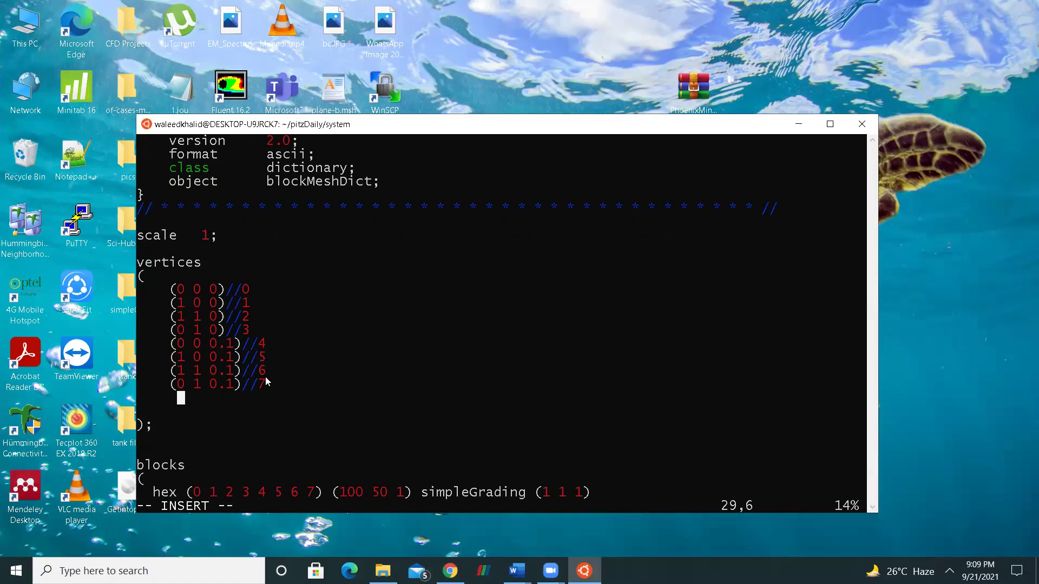
- Add the vertices (2 0 0) and (2 1 0) below vertex 7 in blockMeshDict, separated by a blank line
{"action": "key", "text": "Return"}
{"action": "type", "text": "("}
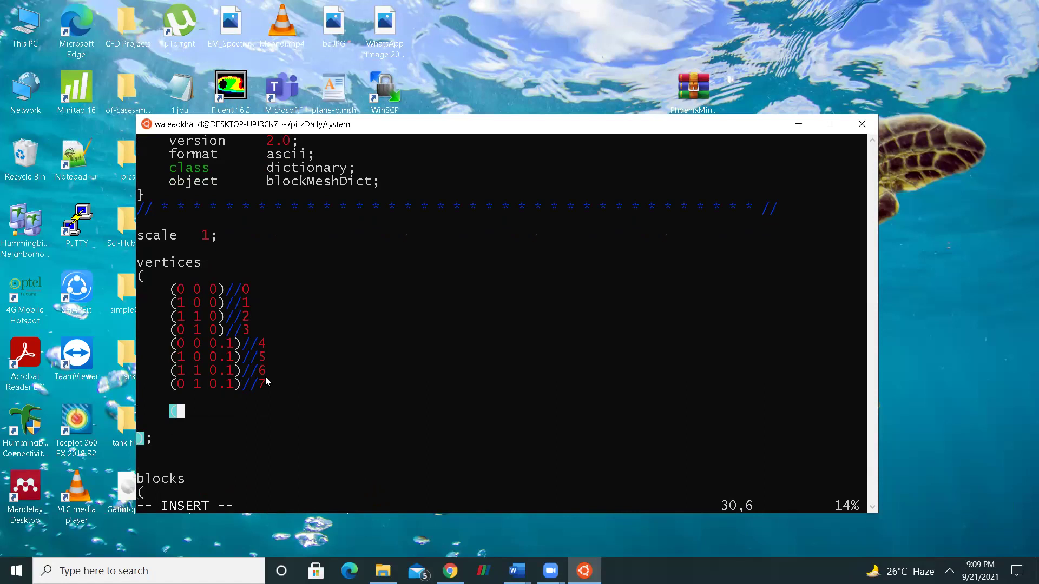
{"action": "type", "text": "2 0 0"}
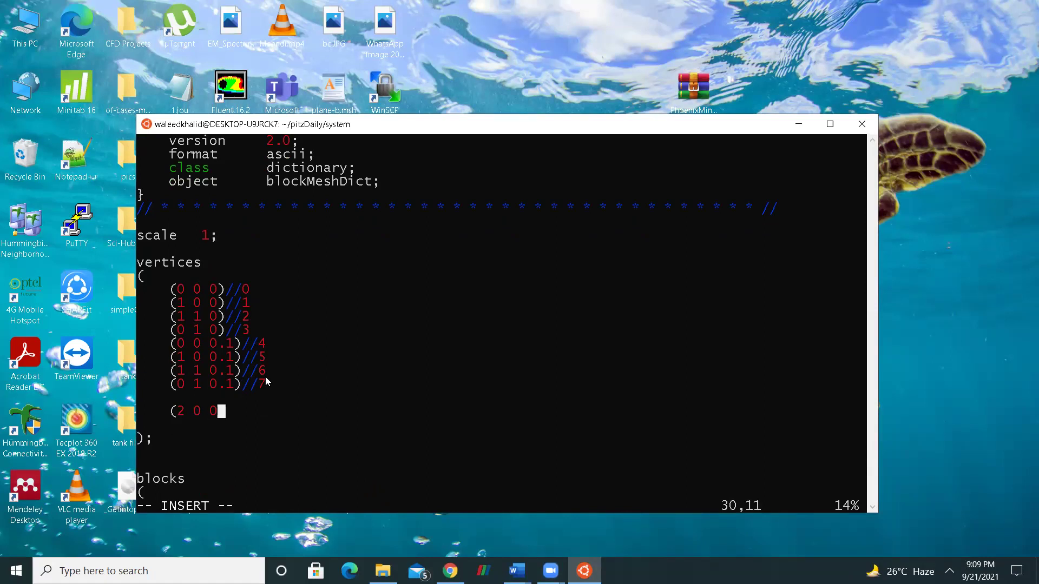
{"action": "type", "text": ")"}
{"action": "key", "text": "Return"}
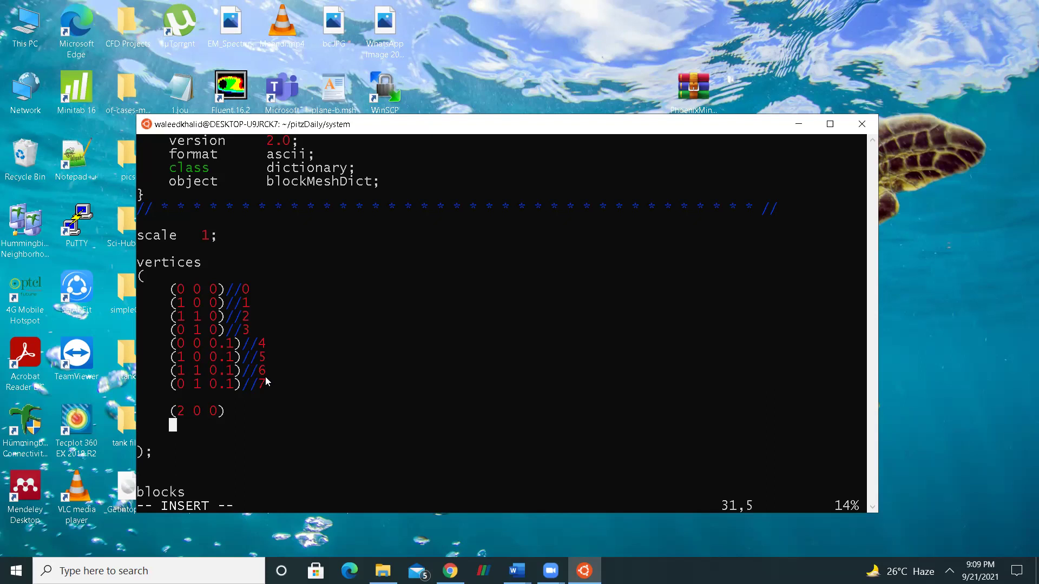
{"action": "type", "text": "(2 1 0)"}
{"action": "key", "text": "Return"}
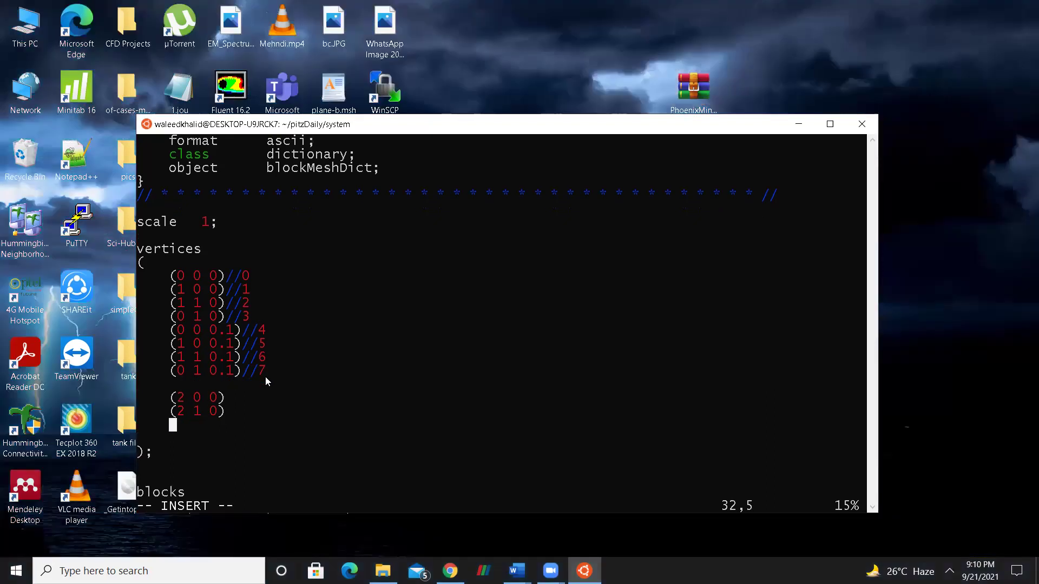
- Add the vertices (2 0 0.1) and (2 1 0.1) on the following two lines
{"action": "type", "text": "(2 0 0.1)"}
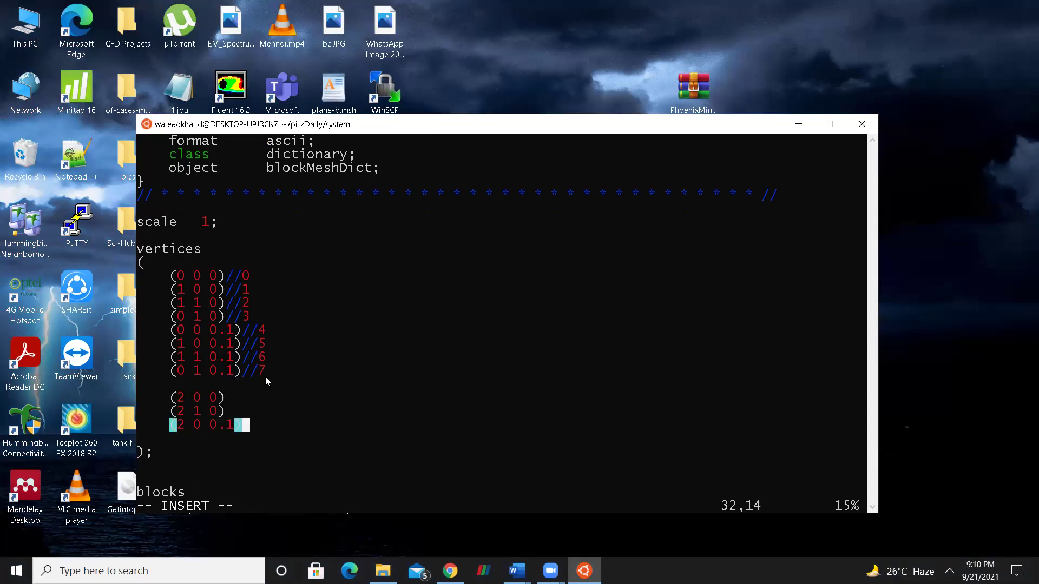
{"action": "key", "text": "Return"}
{"action": "type", "text": "(2 1 "}
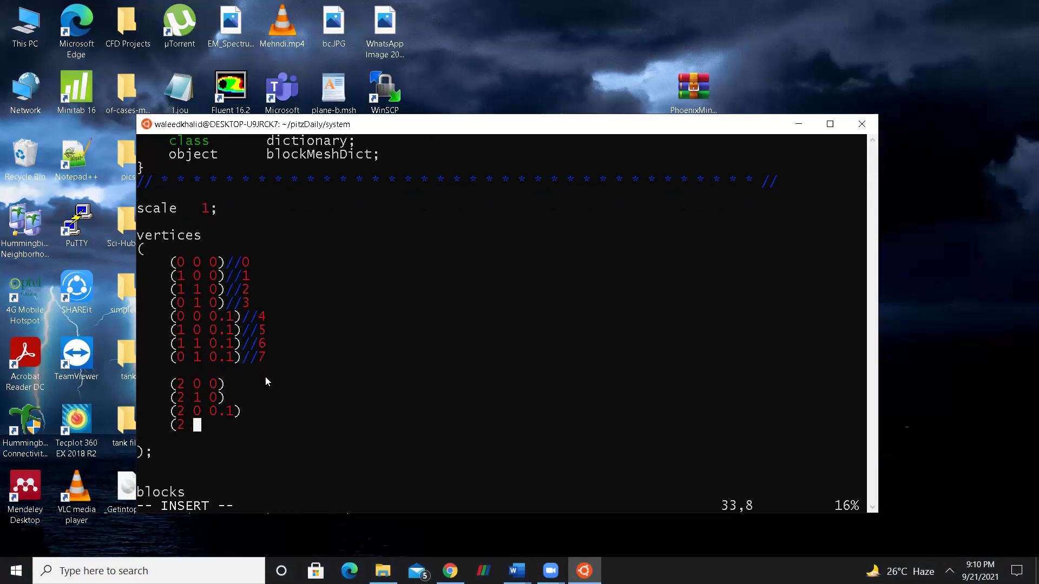
{"action": "type", "text": "0.1)"}
- Append // comment markers to the four new vertex lines, from (2 0 0) through (2 1 0.1)
{"action": "key", "text": "Up"}
{"action": "key", "text": "Up"}
{"action": "key", "text": "Up"}
{"action": "key", "text": "Up"}
{"action": "key", "text": "Down"}
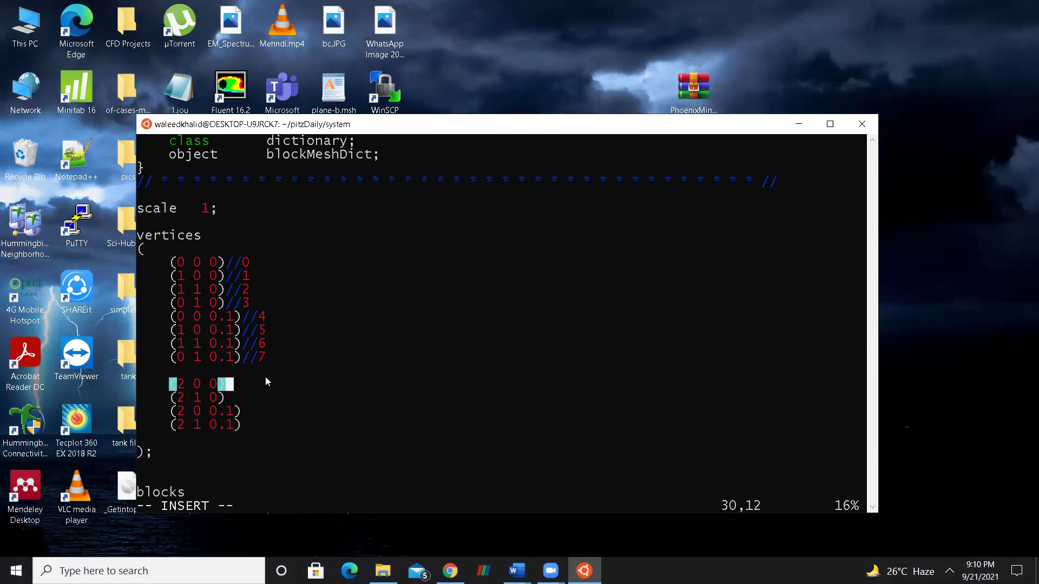
{"action": "type", "text": "//"}
{"action": "key", "text": "Down"}
{"action": "type", "text": "//"}
{"action": "key", "text": "Down"}
{"action": "type", "text": "//"}
{"action": "key", "text": "Down"}
{"action": "type", "text": "//"}
{"action": "key", "text": "Up"}
{"action": "key", "text": "Up"}
{"action": "key", "text": "Up"}
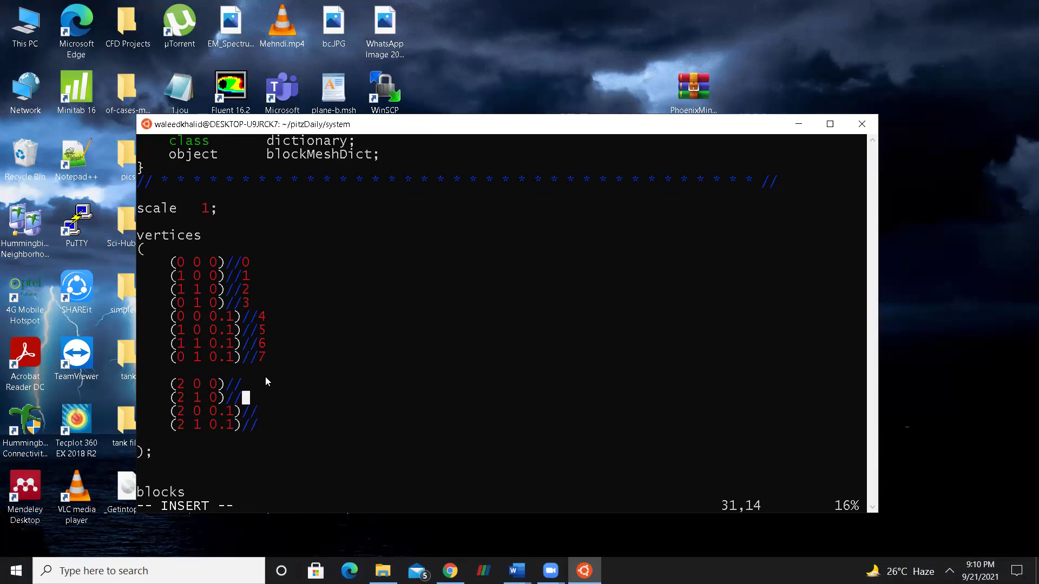
- Number the comments of the four new vertex lines 8, 9, 10 and 11, from (2 0 0) through (2 1 0.1)
{"action": "type", "text": "8"}
{"action": "key", "text": "Down"}
{"action": "type", "text": "9"}
{"action": "key", "text": "Down"}
{"action": "key", "text": "Right"}
{"action": "type", "text": "10"}
{"action": "key", "text": "Down"}
{"action": "type", "text": "11"}
- Start a second hex entry on a new line below the existing hex block in the blocks section
{"action": "key", "text": "Down"}
{"action": "key", "text": "Down"}
{"action": "key", "text": "Down"}
{"action": "key", "text": "Down"}
{"action": "key", "text": "Down"}
{"action": "key", "text": "Down"}
{"action": "key", "text": "Right"}
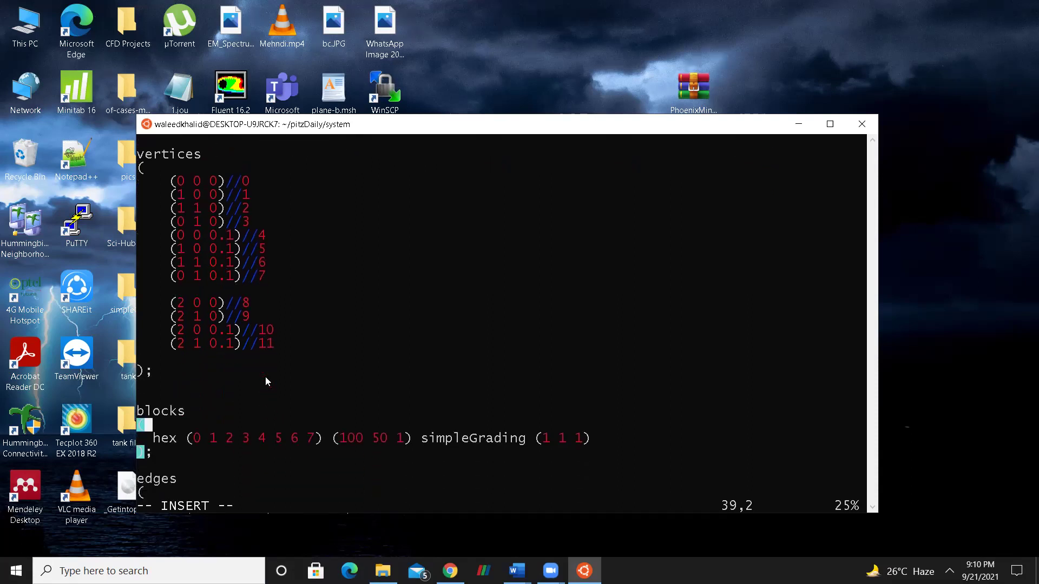
{"action": "key", "text": "Down"}
{"action": "key", "text": "Right"}
{"action": "key", "text": "Right"}
{"action": "key", "text": "Right"}
{"action": "key", "text": "Right"}
{"action": "key", "text": "Right"}
{"action": "key", "text": "Right"}
{"action": "key", "text": "Right"}
{"action": "key", "text": "Right"}
{"action": "key", "text": "Right"}
{"action": "key", "text": "Right"}
{"action": "key", "text": "Right"}
{"action": "key", "text": "Right"}
{"action": "key", "text": "Right"}
{"action": "key", "text": "Right"}
{"action": "key", "text": "Right"}
{"action": "key", "text": "Right"}
{"action": "key", "text": "Right"}
{"action": "key", "text": "Right"}
{"action": "key", "text": "Right"}
{"action": "key", "text": "Right"}
{"action": "key", "text": "Right"}
{"action": "key", "text": "Right"}
{"action": "key", "text": "Right"}
{"action": "key", "text": "Right"}
{"action": "key", "text": "Right"}
{"action": "key", "text": "Right"}
{"action": "key", "text": "Right"}
{"action": "key", "text": "Right"}
{"action": "key", "text": "Right"}
{"action": "key", "text": "Right"}
{"action": "key", "text": "Right"}
{"action": "key", "text": "Right"}
{"action": "key", "text": "Right"}
{"action": "key", "text": "Right"}
{"action": "key", "text": "Right"}
{"action": "key", "text": "Right"}
{"action": "key", "text": "Right"}
{"action": "key", "text": "Right"}
{"action": "key", "text": "Right"}
{"action": "key", "text": "Right"}
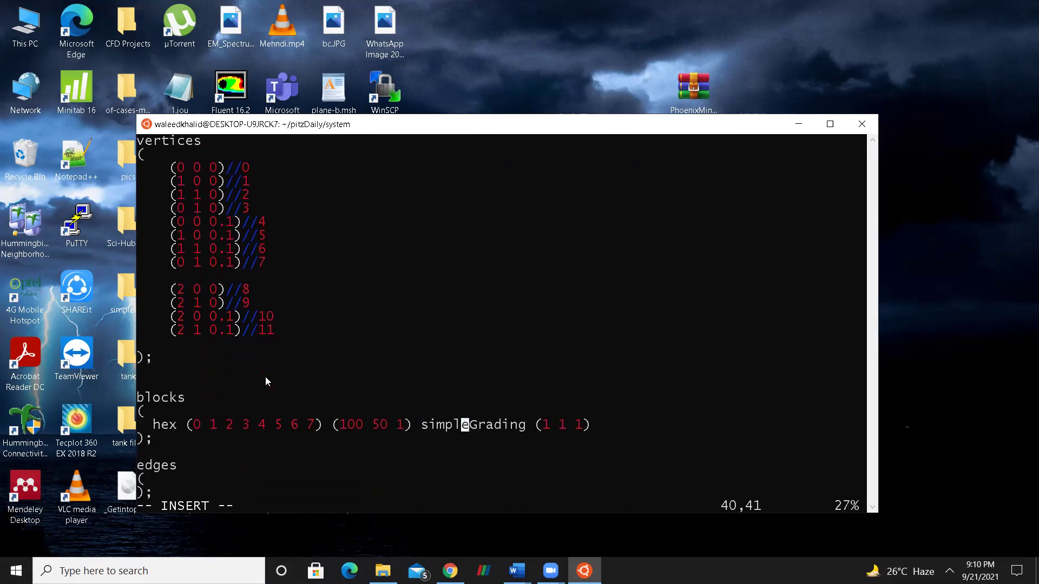
{"action": "key", "text": "Right"}
{"action": "key", "text": "Right"}
{"action": "key", "text": "Right"}
{"action": "key", "text": "Right"}
{"action": "key", "text": "Right"}
{"action": "key", "text": "Right"}
{"action": "key", "text": "Right"}
{"action": "key", "text": "Right"}
{"action": "key", "text": "Right"}
{"action": "key", "text": "Return"}
{"action": "type", "text": "hex"}
- Review the numbered vertex list to work out which vertices form the second block
{"action": "key", "text": "Left"}
{"action": "key", "text": "Left"}
{"action": "key", "text": "Left"}
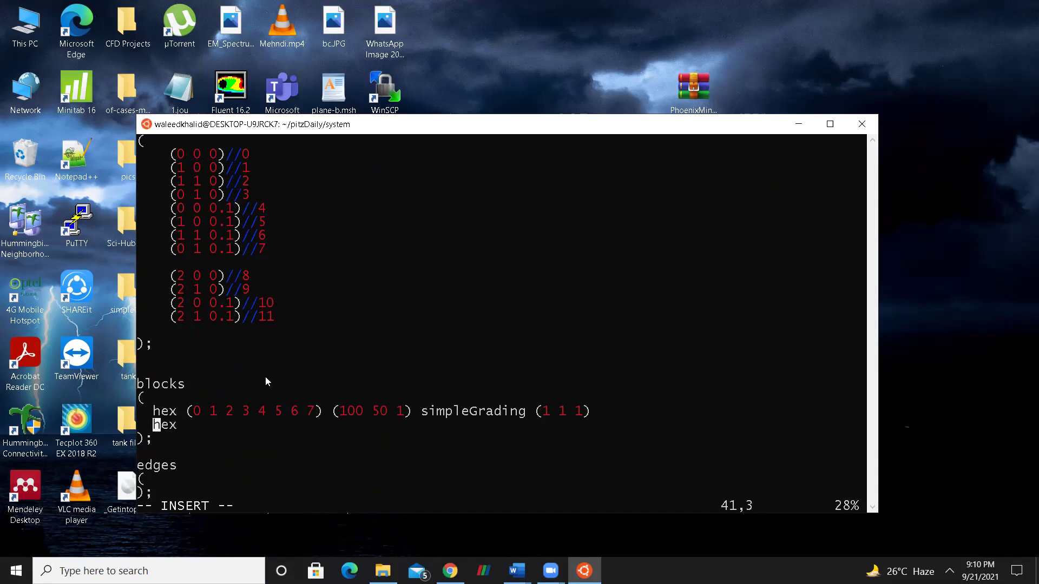
{"action": "key", "text": "Up"}
{"action": "key", "text": "Up"}
{"action": "key", "text": "Up"}
{"action": "key", "text": "Up"}
{"action": "key", "text": "Up"}
{"action": "key", "text": "Up"}
{"action": "key", "text": "Up"}
{"action": "key", "text": "Up"}
{"action": "key", "text": "Up"}
{"action": "key", "text": "Up"}
{"action": "key", "text": "Up"}
{"action": "key", "text": "Up"}
{"action": "key", "text": "Up"}
{"action": "key", "text": "Up"}
{"action": "key", "text": "Up"}
{"action": "key", "text": "Up"}
{"action": "key", "text": "Up"}
{"action": "key", "text": "Up"}
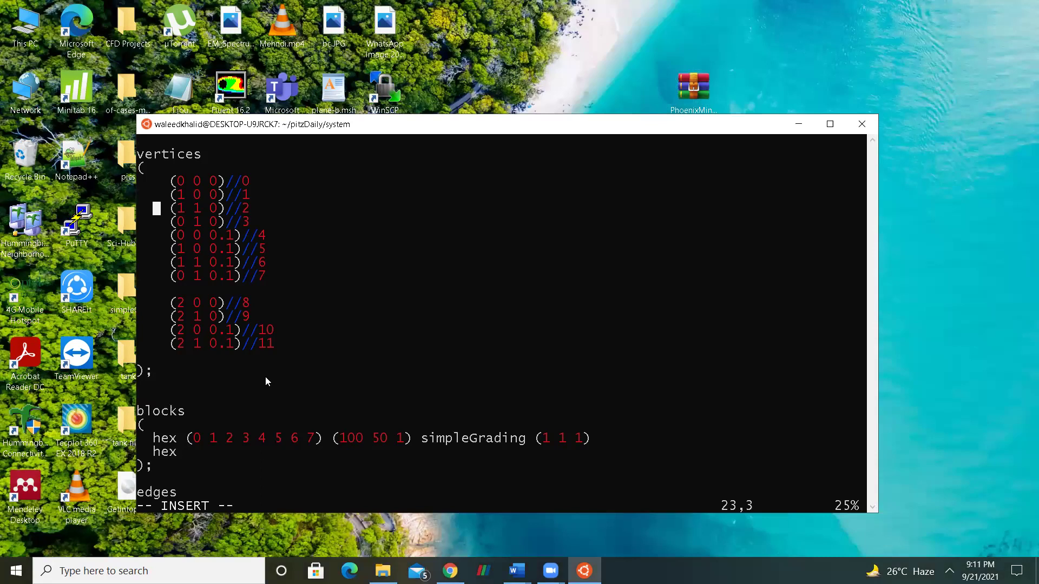
{"action": "key", "text": "Down"}
{"action": "key", "text": "Down"}
{"action": "key", "text": "Down"}
{"action": "key", "text": "Down"}
{"action": "key", "text": "Down"}
{"action": "key", "text": "Down"}
{"action": "key", "text": "Down"}
{"action": "key", "text": "Down"}
{"action": "key", "text": "Down"}
{"action": "key", "text": "Down"}
{"action": "key", "text": "Down"}
{"action": "key", "text": "Down"}
{"action": "key", "text": "Down"}
{"action": "key", "text": "Down"}
{"action": "key", "text": "Down"}
{"action": "key", "text": "Down"}
{"action": "key", "text": "Down"}
{"action": "key", "text": "Down"}
{"action": "key", "text": "Right"}
{"action": "key", "text": "Right"}
{"action": "key", "text": "Right"}
{"action": "key", "text": "Right"}
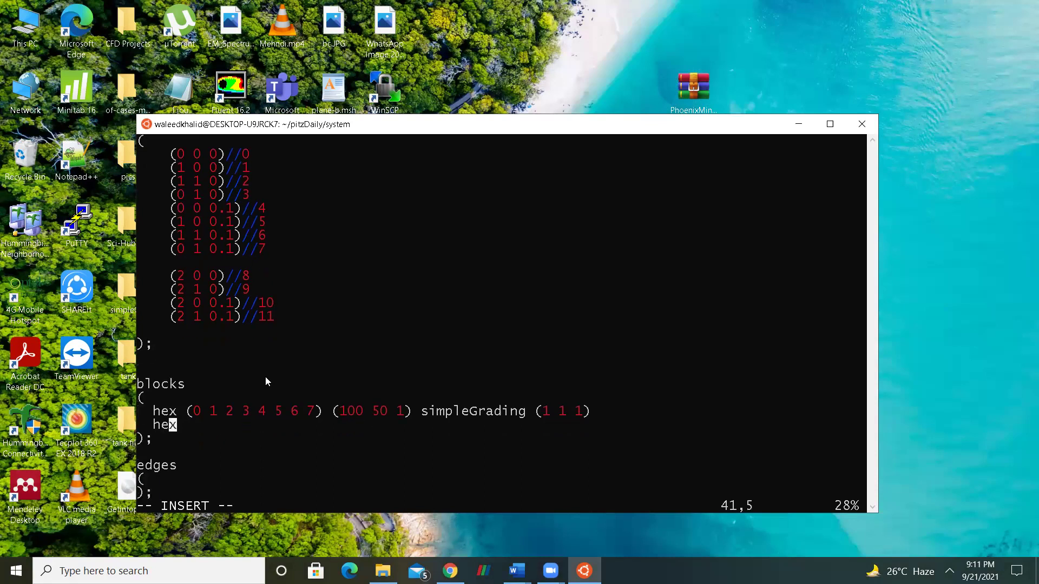
{"action": "type", "text": "(1"}
{"action": "type", "text": "8"}
{"action": "type", "text": "9 2"}
{"action": "type", "text": "5 "}
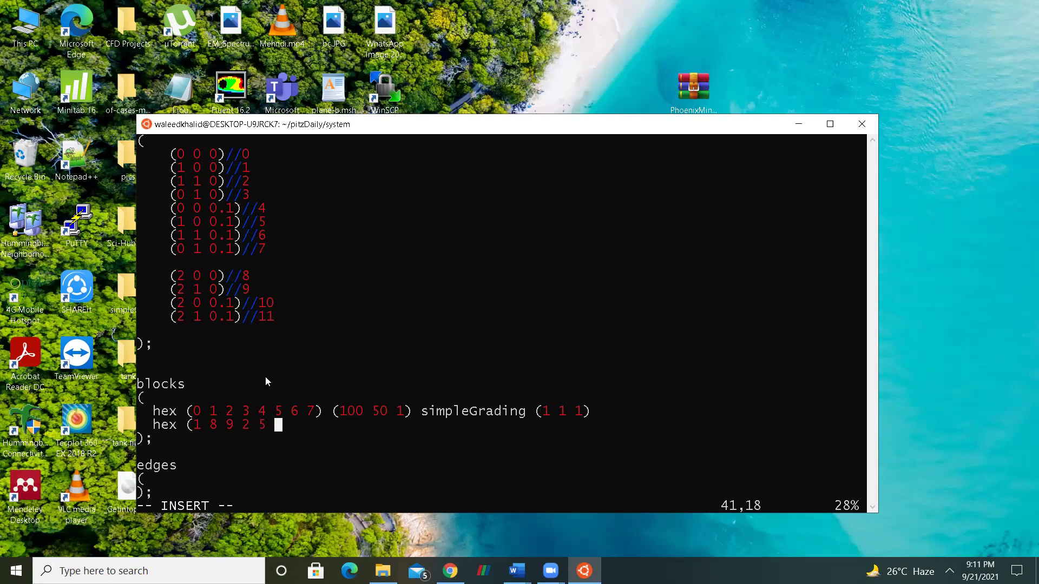
{"action": "type", "text": "10 11"}
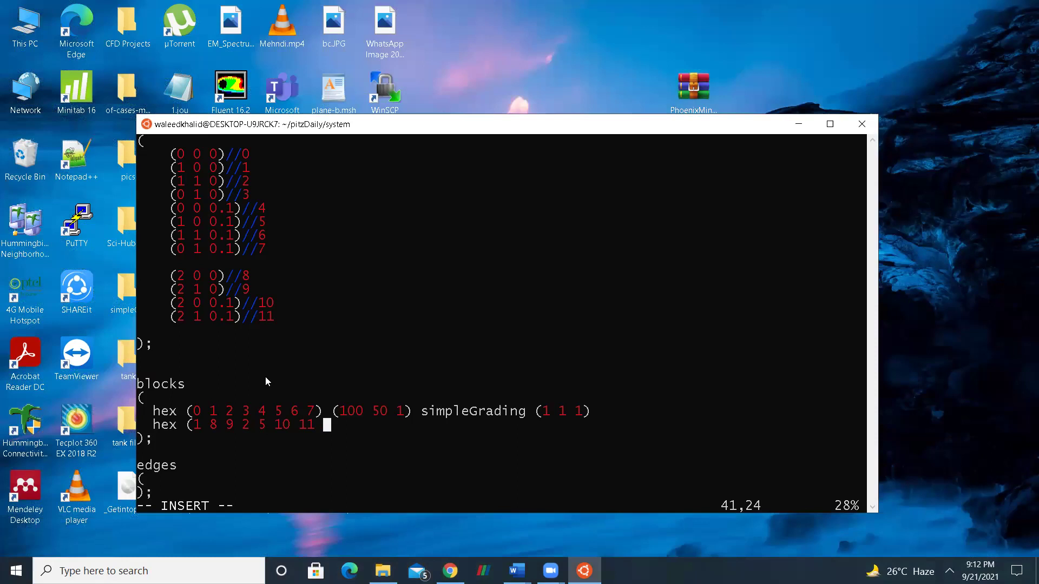
{"action": "type", "text": "6) (100 50 "}
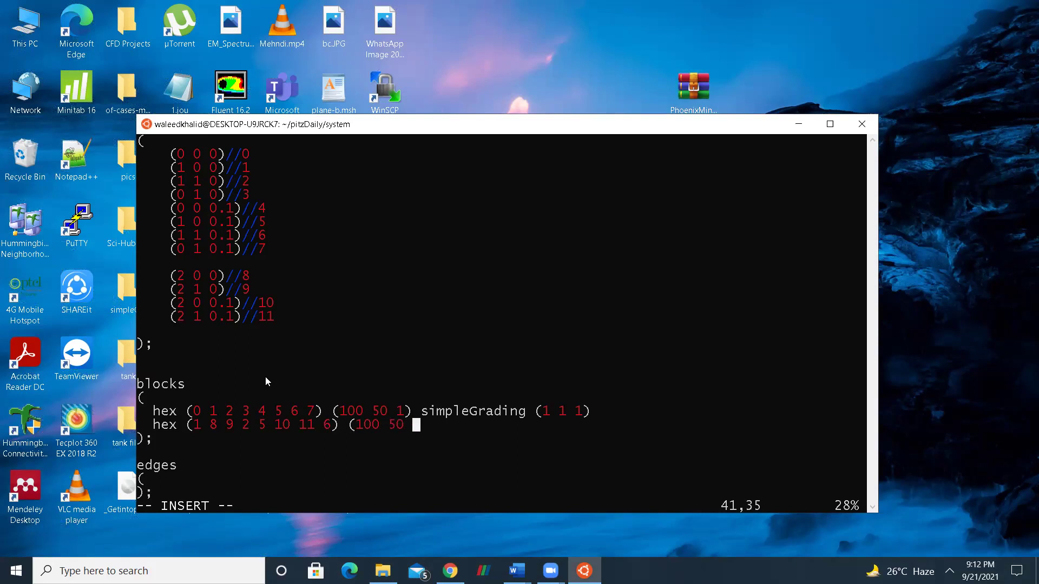
{"action": "type", "text": "1) simpleGradi"}
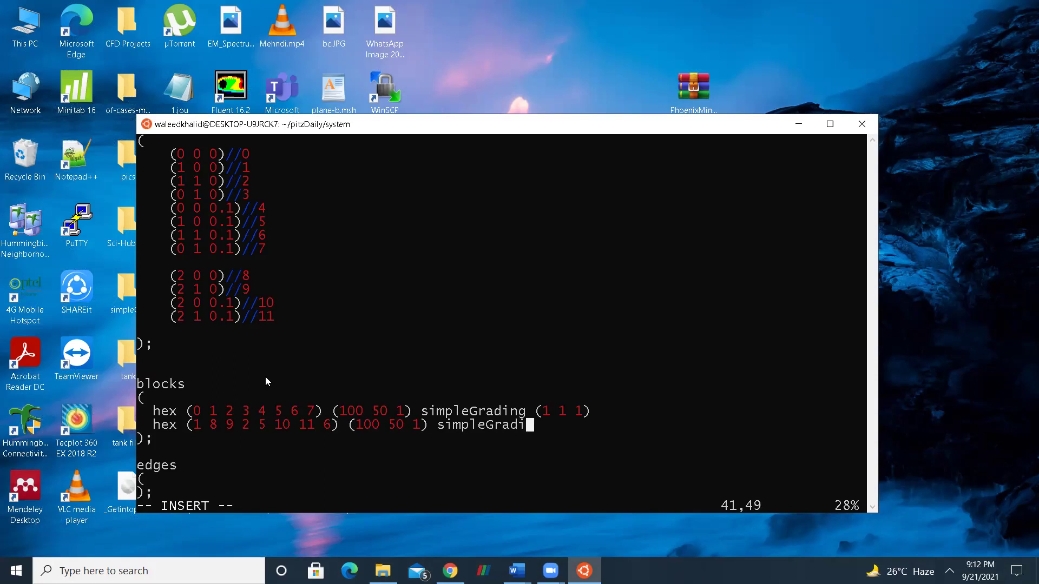
{"action": "type", "text": "ng (1 1 1)"}
{"action": "key", "text": "Escape"}
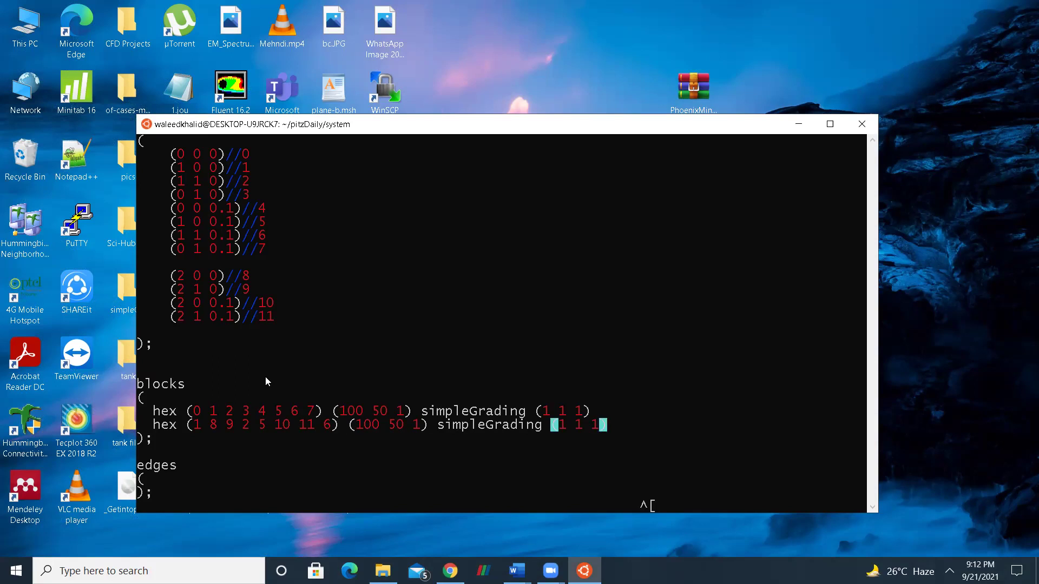
- Save blockMeshDict and quit vim
{"action": "type", "text": ":Wq"}
{"action": "key", "text": "Return"}
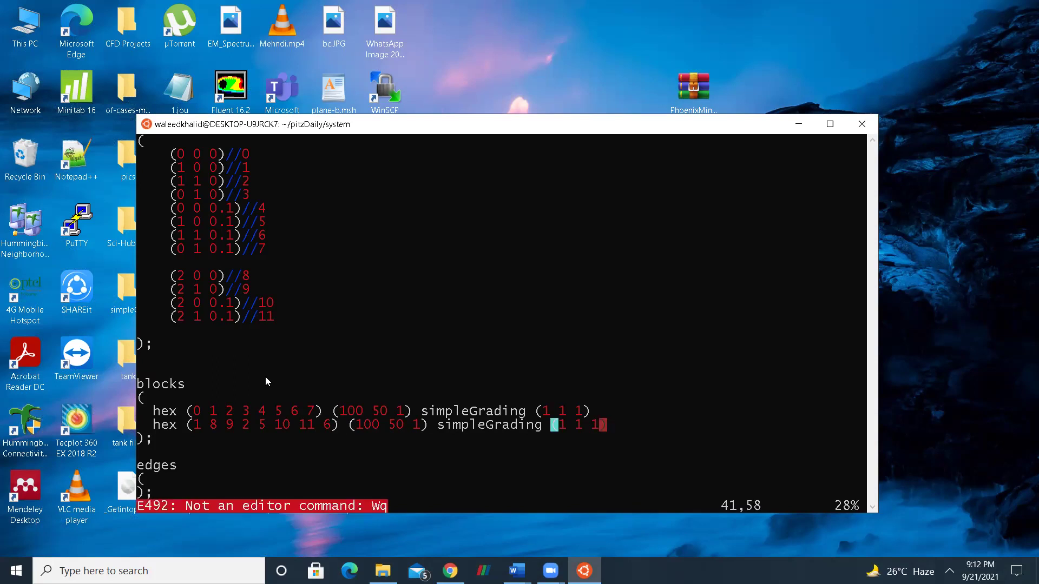
{"action": "type", "text": ":wq"}
{"action": "key", "text": "Return"}
- Go up to the pitzDaily case directory and run blockMesh
{"action": "type", "text": "cd .."}
{"action": "key", "text": "Return"}
{"action": "type", "text": "blockM"}
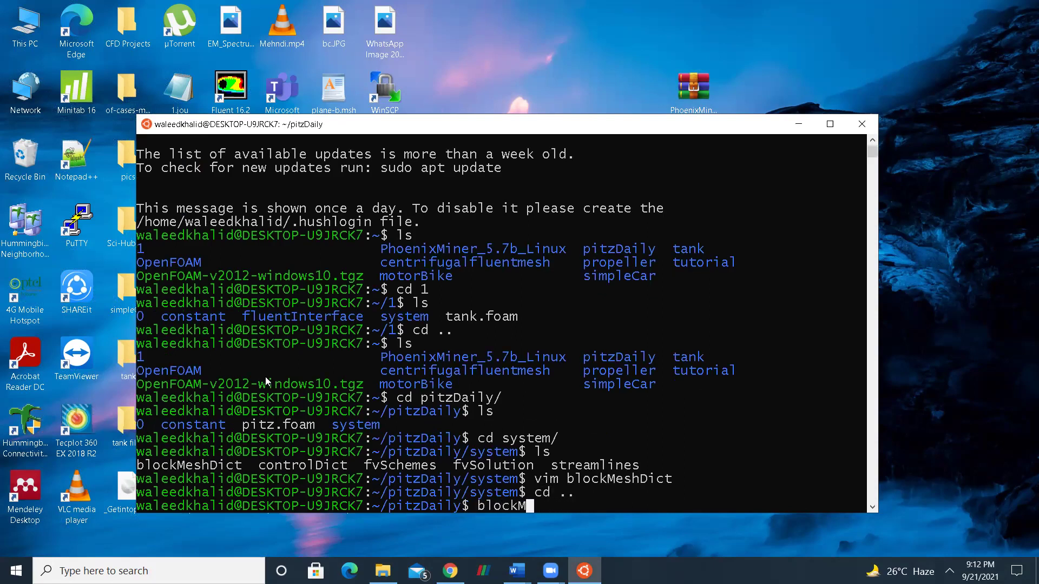
{"action": "type", "text": "esh"}
{"action": "key", "text": "Return"}
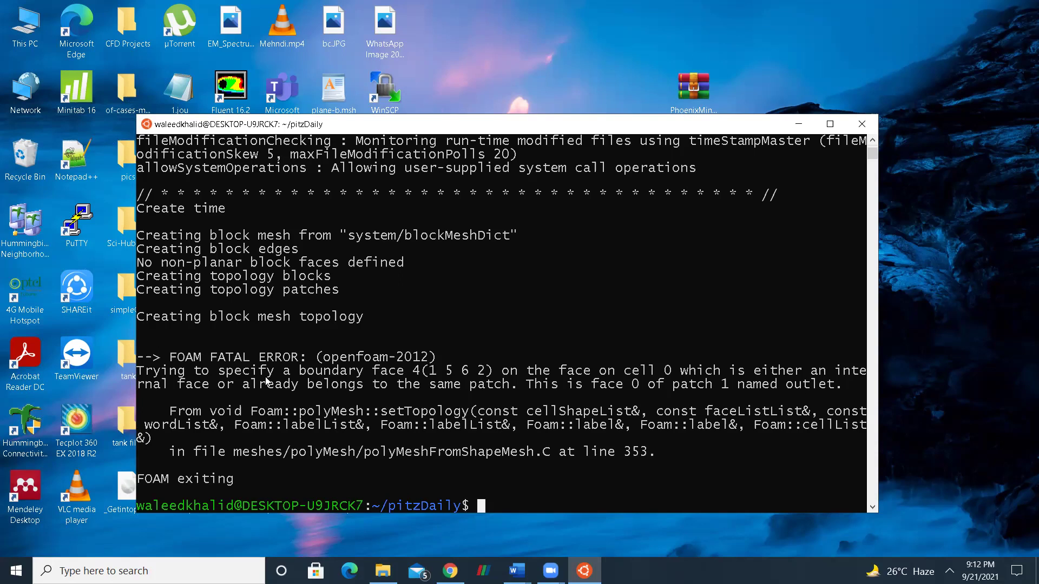
- List the pitzDaily case contents and change into the system directory
{"action": "type", "text": "ls"}
{"action": "key", "text": "Return"}
{"action": "type", "text": "cd sy"}
{"action": "key", "text": "Tab"}
{"action": "key", "text": "Return"}
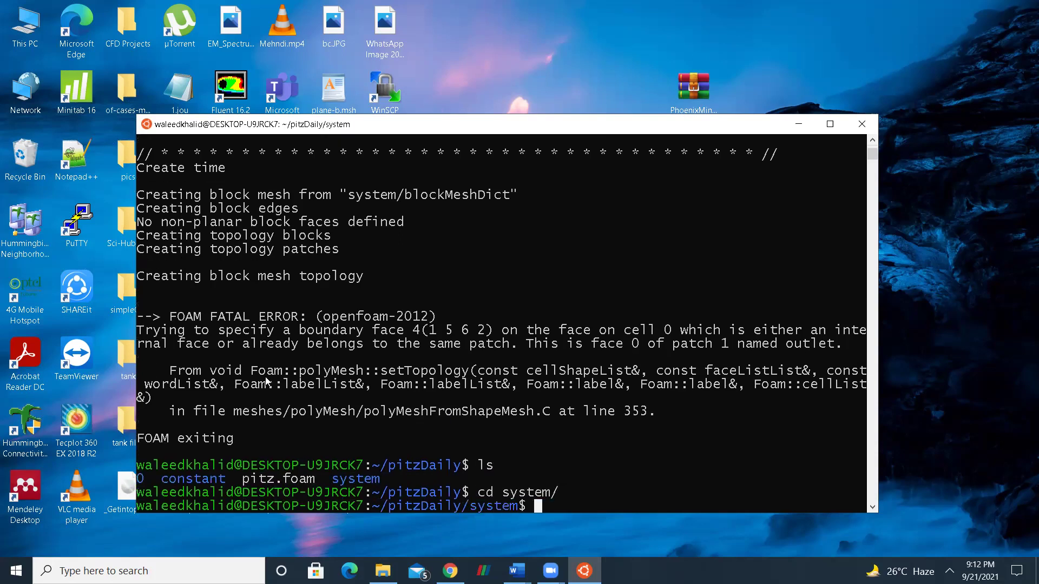
- List the system directory and reopen blockMeshDict in vim, choosing to edit anyway despite the existing swap file
{"action": "type", "text": "ls"}
{"action": "key", "text": "Return"}
{"action": "type", "text": "vim bl"}
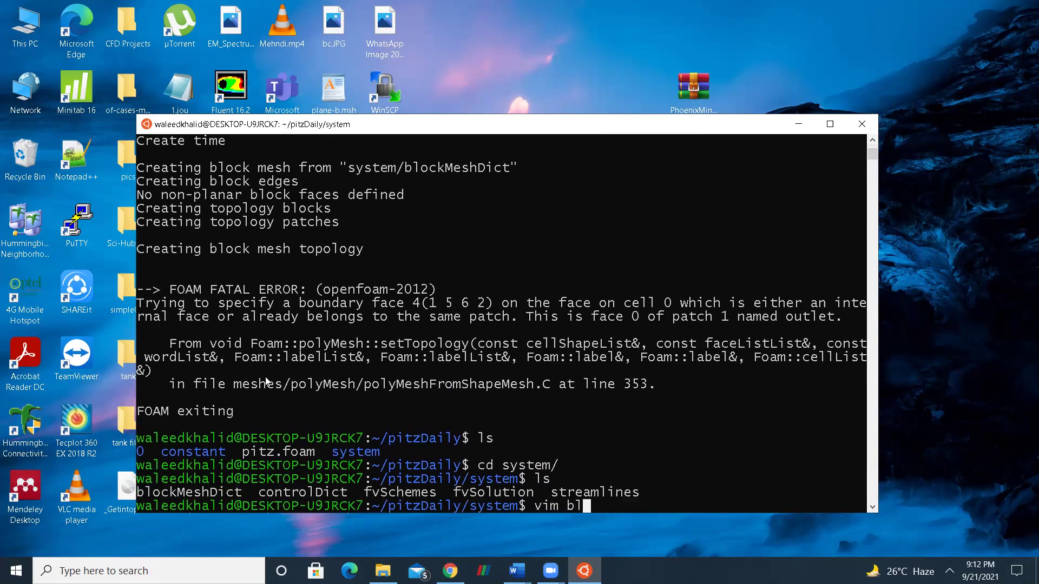
{"action": "key", "text": "Tab"}
{"action": "key", "text": "Return"}
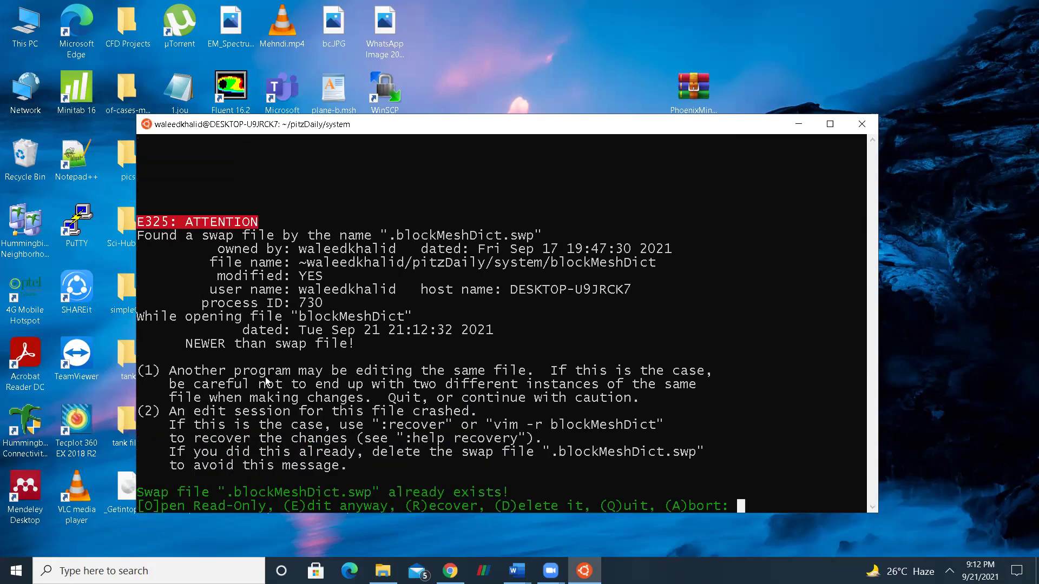
{"action": "key", "text": "e"}
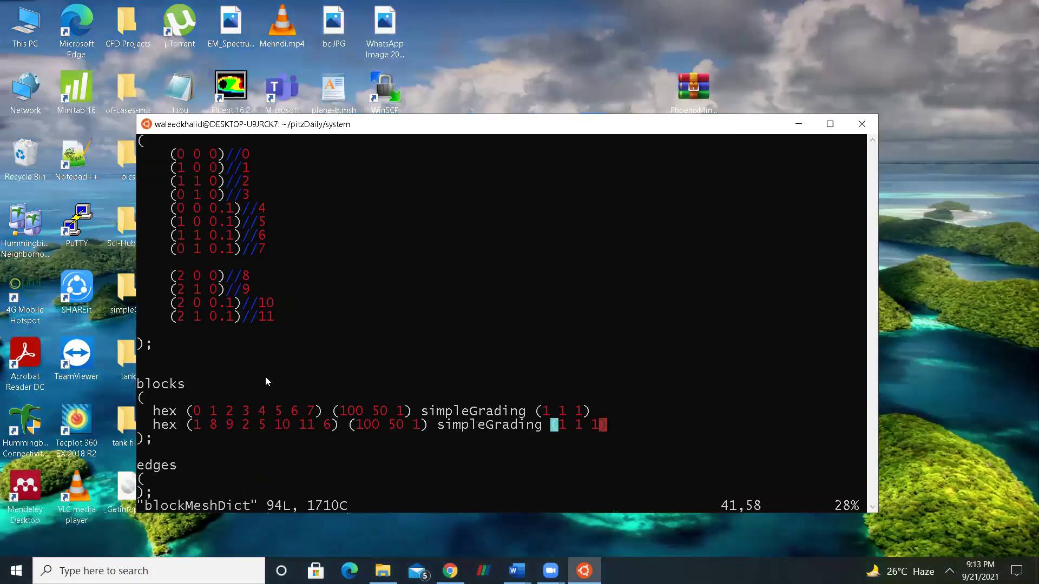
- Comment out the inlet patch's face (0 4 7 3) in the boundary section with //
{"action": "key", "text": "Down"}
{"action": "key", "text": "Down"}
{"action": "key", "text": "Down"}
{"action": "key", "text": "Down"}
{"action": "key", "text": "Down"}
{"action": "key", "text": "Down"}
{"action": "key", "text": "Down"}
{"action": "key", "text": "Down"}
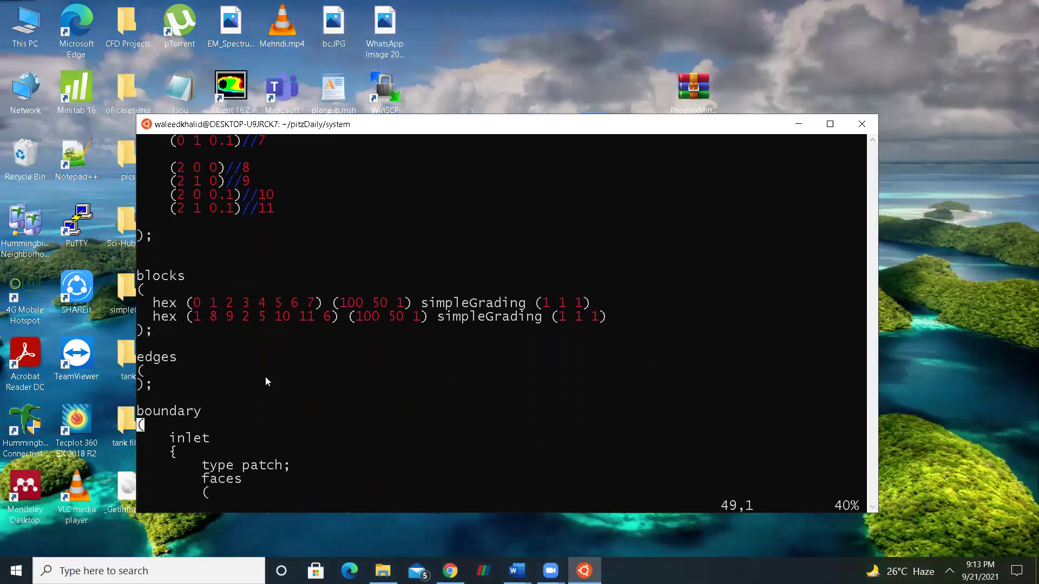
{"action": "key", "text": "Down"}
{"action": "key", "text": "Down"}
{"action": "key", "text": "Up"}
{"action": "key", "text": "Left"}
{"action": "key", "text": "Left"}
{"action": "key", "text": "Left"}
{"action": "key", "text": "Left"}
{"action": "key", "text": "Left"}
{"action": "key", "text": "Down"}
{"action": "key", "text": "Down"}
{"action": "key", "text": "Down"}
{"action": "key", "text": "Down"}
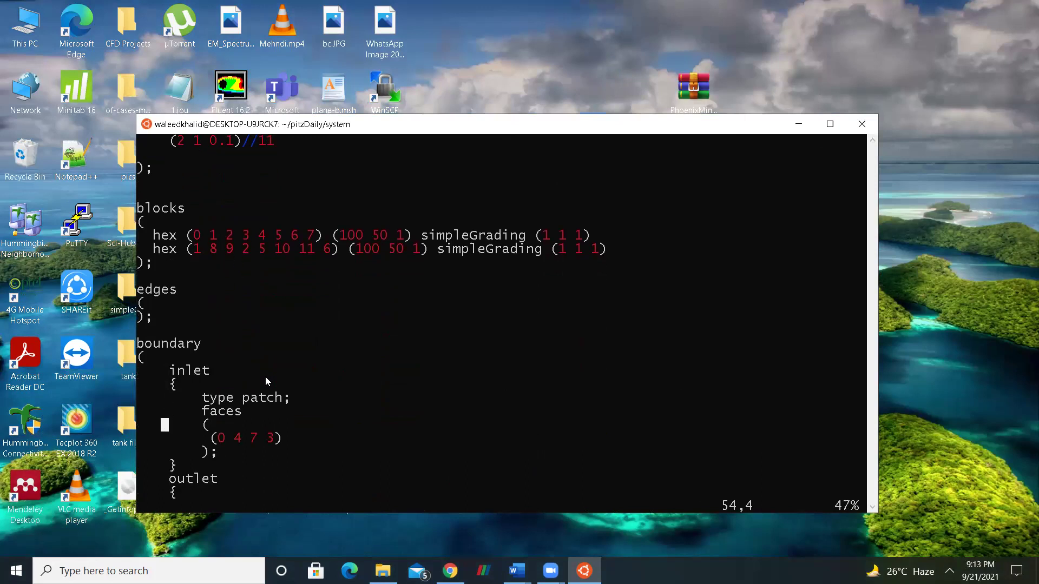
{"action": "key", "text": "Down"}
{"action": "type", "text": "//"}
{"action": "key", "text": "BackSpace"}
{"action": "key", "text": "BackSpace"}
{"action": "type", "text": "i//"}
- Comment out the outlet patch's face (1 5 6 2) with //
{"action": "key", "text": "Down"}
{"action": "key", "text": "Down"}
{"action": "key", "text": "Down"}
{"action": "key", "text": "Down"}
{"action": "key", "text": "Down"}
{"action": "key", "text": "Down"}
{"action": "key", "text": "Down"}
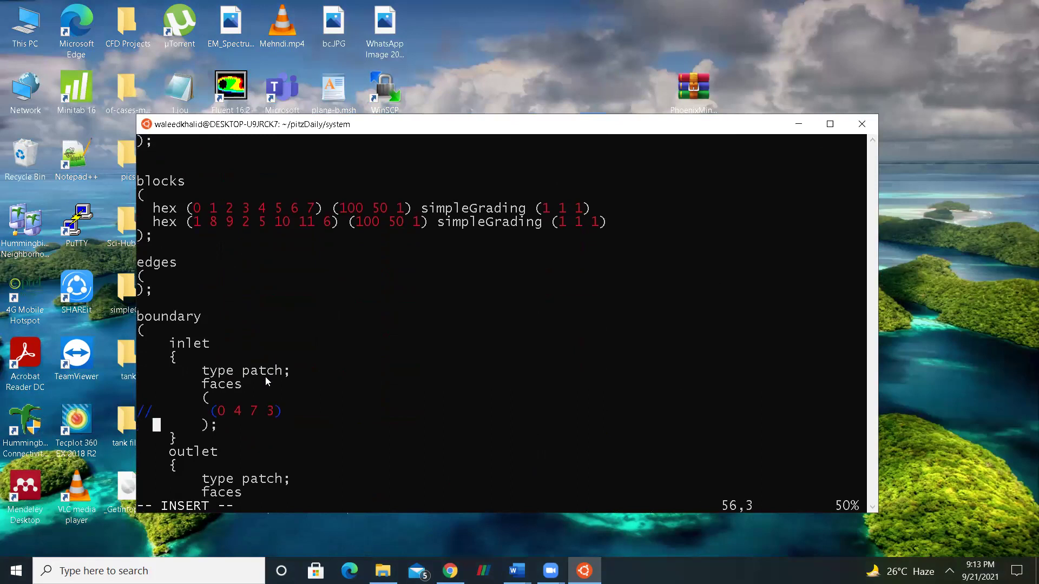
{"action": "key", "text": "Down"}
{"action": "type", "text": "//"}
- Comment out the upperWall patch's face (3 7 2 6) with //
{"action": "key", "text": "Down"}
{"action": "key", "text": "Down"}
{"action": "key", "text": "Down"}
{"action": "key", "text": "Down"}
{"action": "key", "text": "Down"}
{"action": "key", "text": "Down"}
{"action": "key", "text": "Down"}
{"action": "key", "text": "Down"}
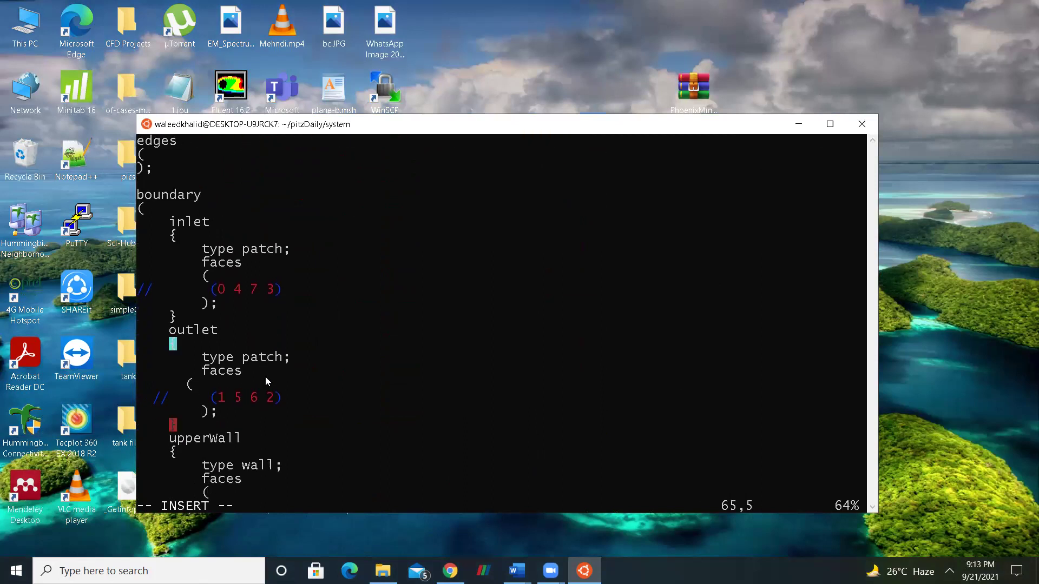
{"action": "key", "text": "Home"}
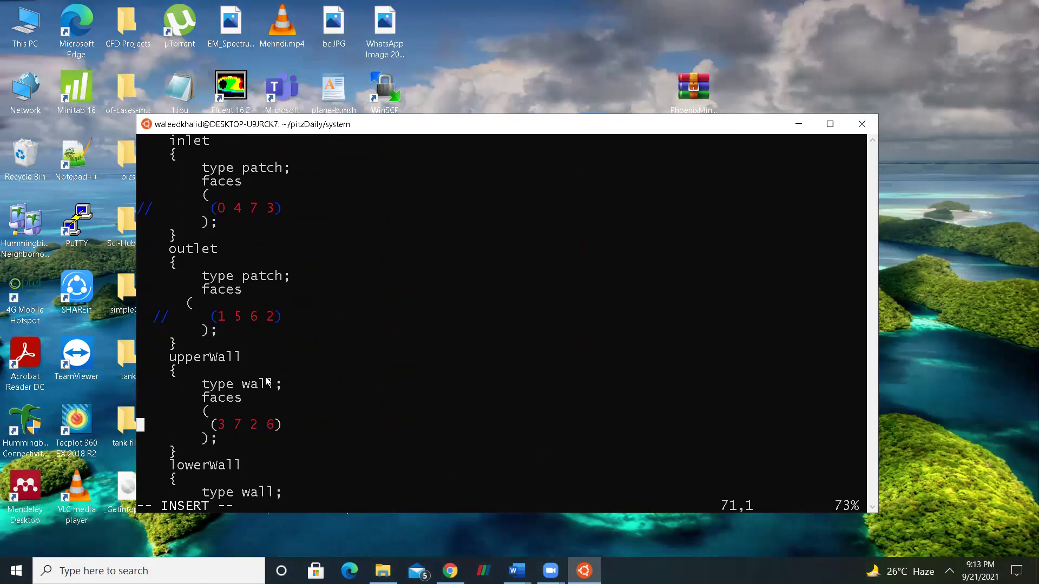
{"action": "type", "text": "//"}
- Comment out the lowerWall patch's face (0 4 5 1) with //
{"action": "key", "text": "Down"}
{"action": "key", "text": "Down"}
{"action": "key", "text": "Down"}
{"action": "key", "text": "Down"}
{"action": "key", "text": "Down"}
{"action": "key", "text": "Down"}
{"action": "key", "text": "Down"}
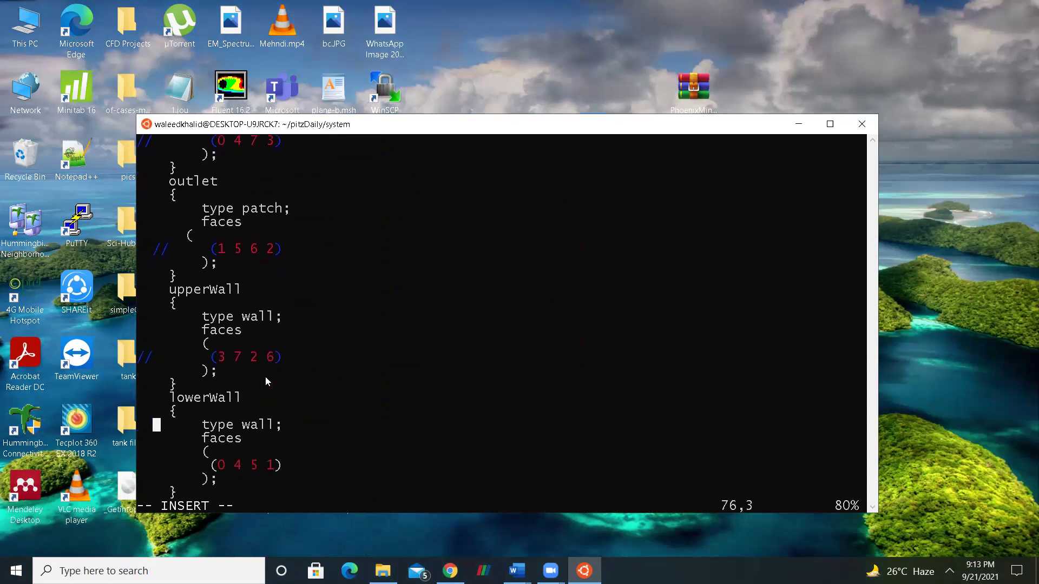
{"action": "type", "text": "//"}
{"action": "key", "text": "BackSpace"}
{"action": "key", "text": "BackSpace"}
{"action": "key", "text": "Down"}
{"action": "type", "text": "//"}
- Comment out the frontAndBack patch's faces (3 0 1 2) and (4 7 6 5) with //
{"action": "key", "text": "Down"}
{"action": "key", "text": "Down"}
{"action": "key", "text": "Down"}
{"action": "key", "text": "Down"}
{"action": "key", "text": "Down"}
{"action": "key", "text": "Down"}
{"action": "key", "text": "Down"}
{"action": "key", "text": "Down"}
{"action": "type", "text": "//"}
{"action": "key", "text": "Down"}
{"action": "type", "text": "//"}
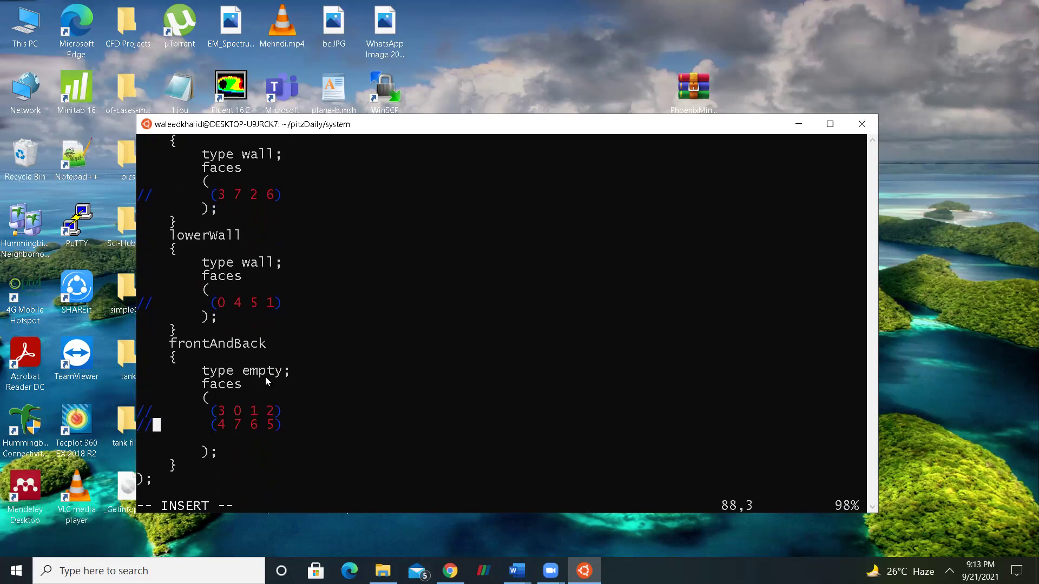
- Review the dictionary from the boundary patches back up through the blocks to the vertices
{"action": "key", "text": "Down"}
{"action": "key", "text": "Down"}
{"action": "key", "text": "Up"}
{"action": "key", "text": "Up"}
{"action": "key", "text": "Up"}
{"action": "key", "text": "Up"}
{"action": "key", "text": "Up"}
{"action": "key", "text": "Up"}
{"action": "key", "text": "Up"}
{"action": "key", "text": "Up"}
{"action": "key", "text": "Up"}
{"action": "key", "text": "Up"}
{"action": "key", "text": "Up"}
{"action": "key", "text": "Up"}
{"action": "key", "text": "Up"}
{"action": "key", "text": "Up"}
{"action": "key", "text": "Up"}
{"action": "key", "text": "Up"}
{"action": "key", "text": "Up"}
{"action": "key", "text": "Up"}
{"action": "key", "text": "Up"}
{"action": "key", "text": "Up"}
{"action": "key", "text": "Up"}
{"action": "key", "text": "Up"}
{"action": "key", "text": "Up"}
{"action": "key", "text": "Up"}
{"action": "key", "text": "Up"}
{"action": "key", "text": "Up"}
{"action": "key", "text": "Up"}
{"action": "key", "text": "Up"}
{"action": "key", "text": "Up"}
{"action": "key", "text": "Up"}
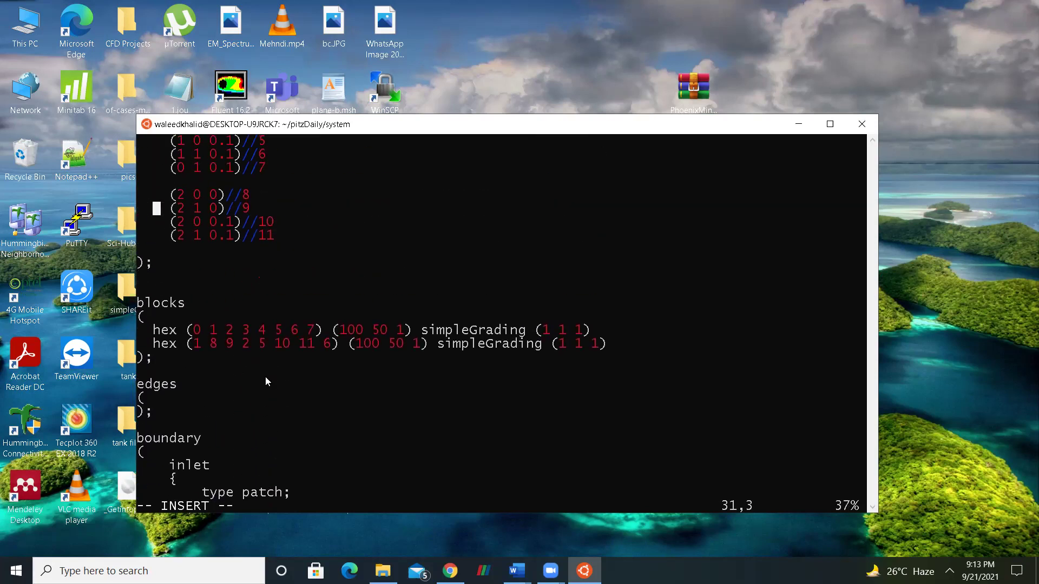
- Save blockMeshDict with the commented faces and quit vim
{"action": "key", "text": "Escape"}
{"action": "type", "text": ":wq"}
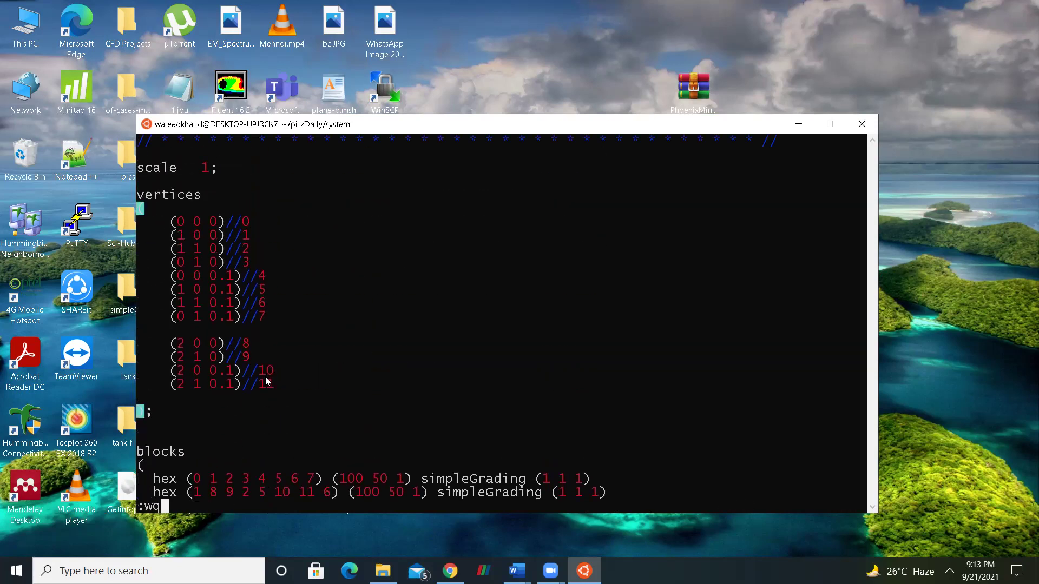
{"action": "key", "text": "Return"}
- Return to the pitzDaily case directory and run blockMesh again
{"action": "type", "text": "cd "}
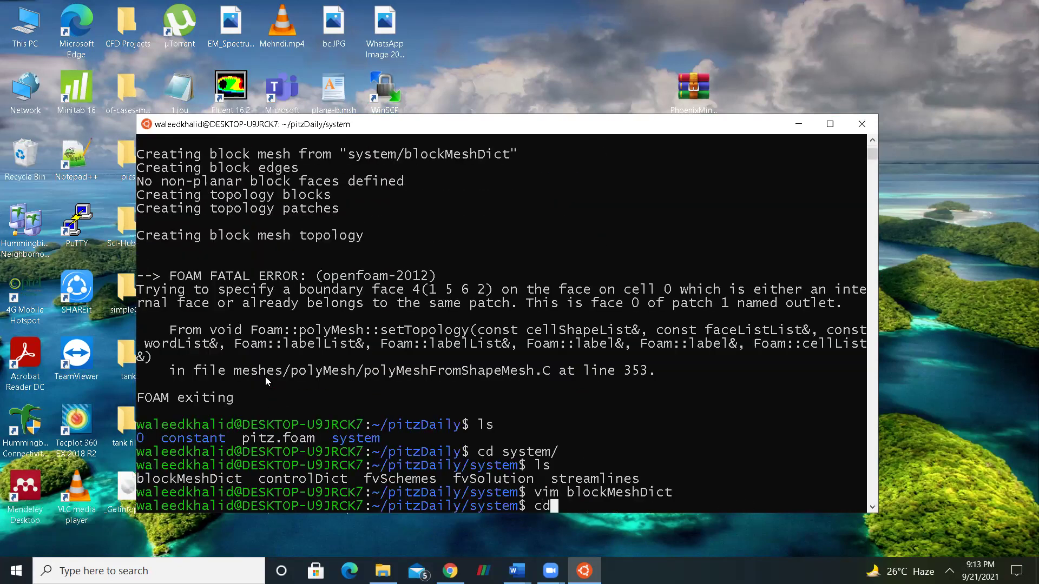
{"action": "type", "text": ".."}
{"action": "key", "text": "Return"}
{"action": "type", "text": "blockMEs"}
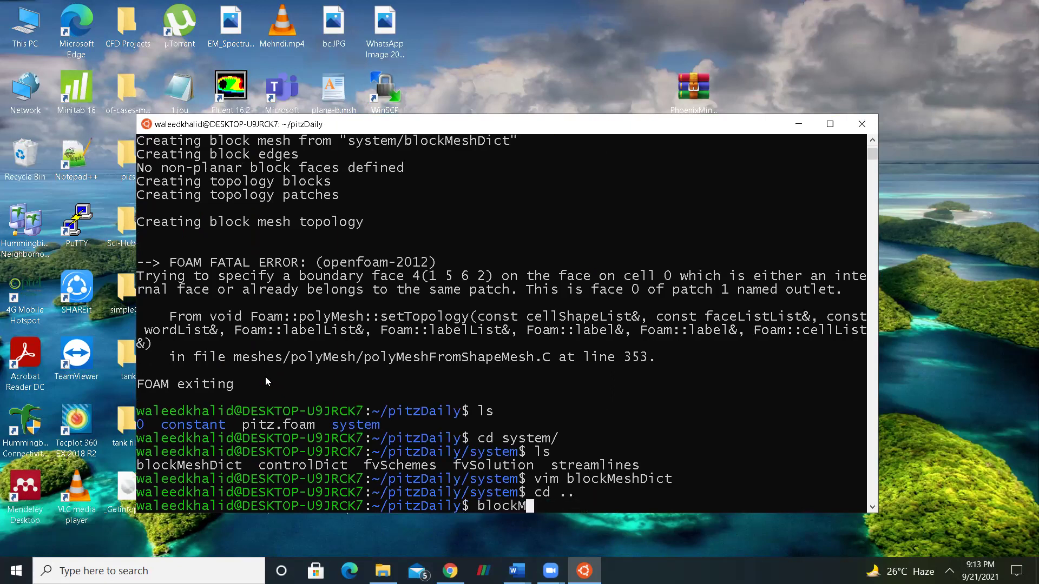
{"action": "key", "text": "BackSpace"}
{"action": "key", "text": "BackSpace"}
{"action": "type", "text": "esh"}
{"action": "key", "text": "Return"}
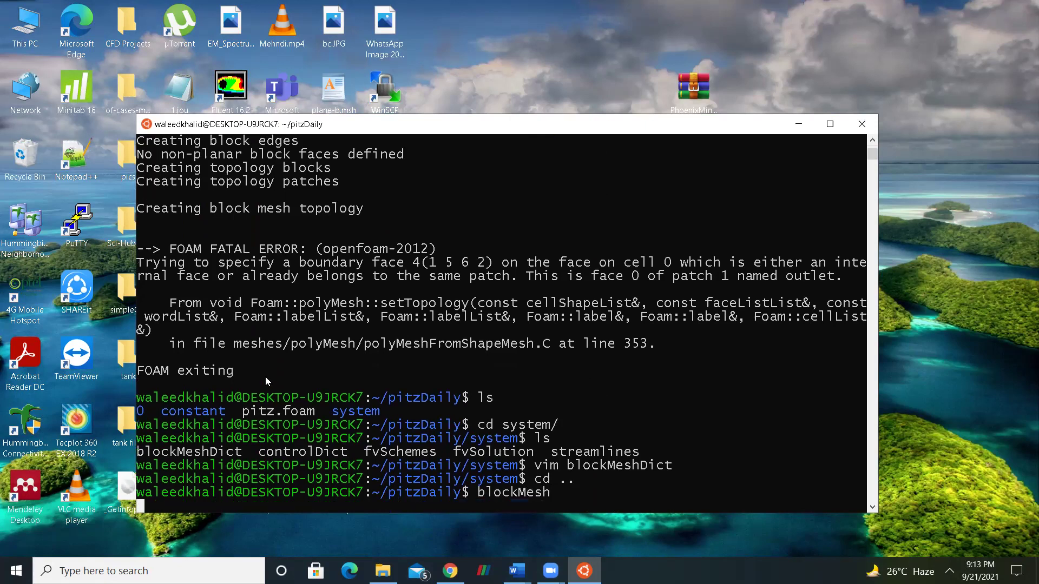
- List the case contents and open the current directory in File Explorer from the terminal
{"action": "type", "text": "ls"}
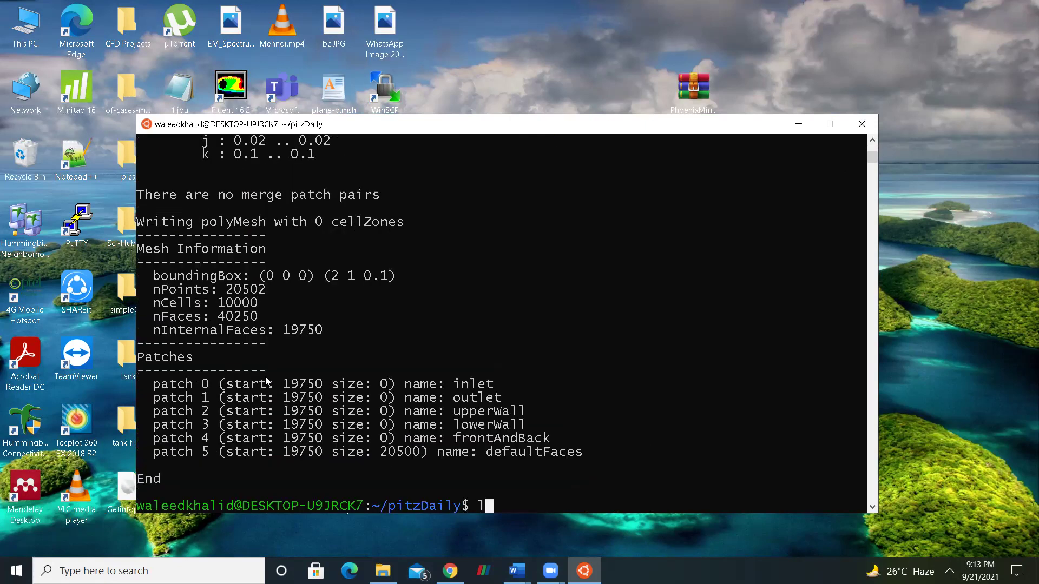
{"action": "key", "text": "Return"}
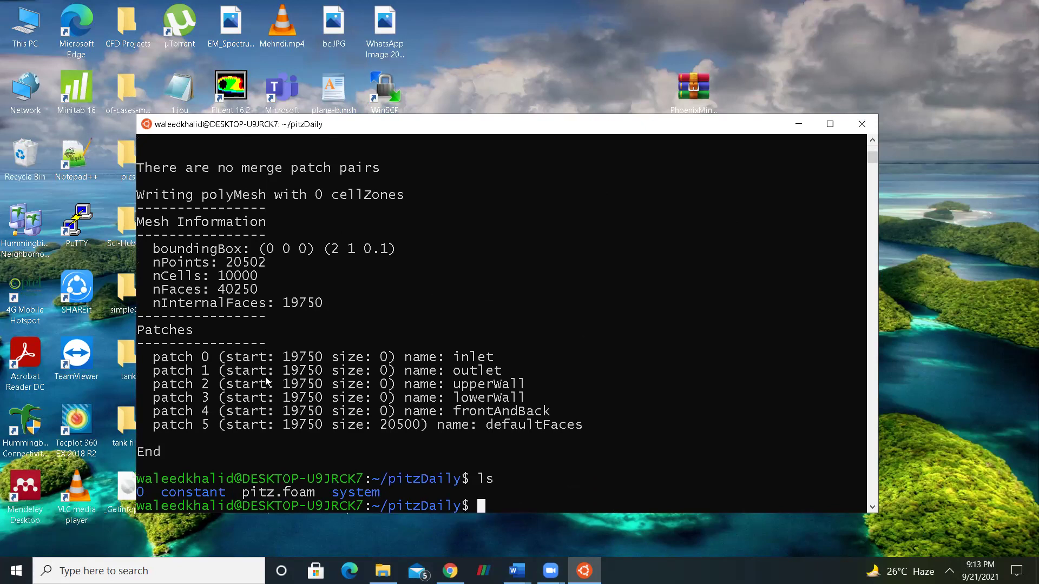
{"action": "type", "text": "explorer.exe ."}
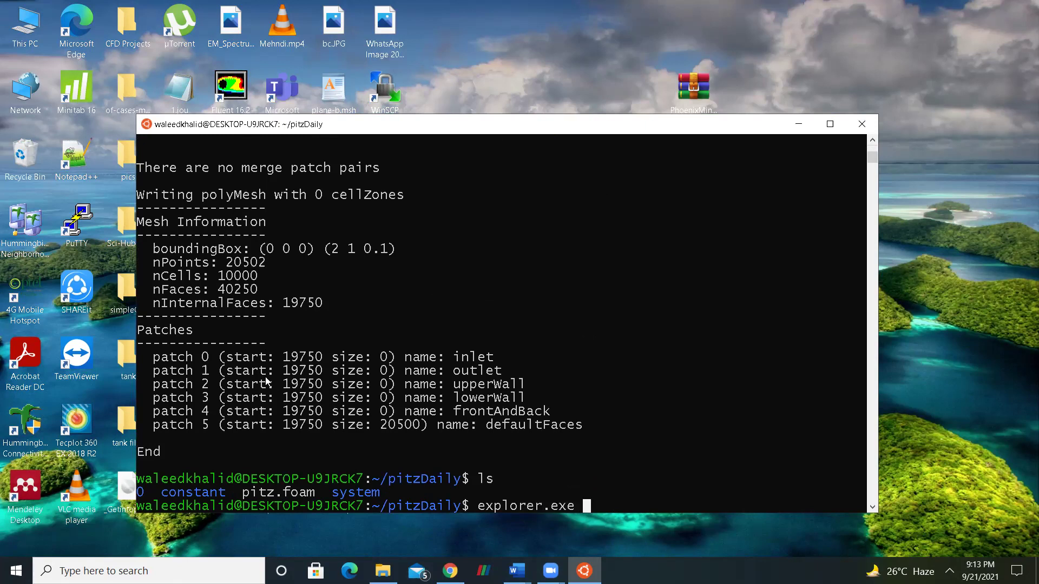
{"action": "key", "text": "Return"}
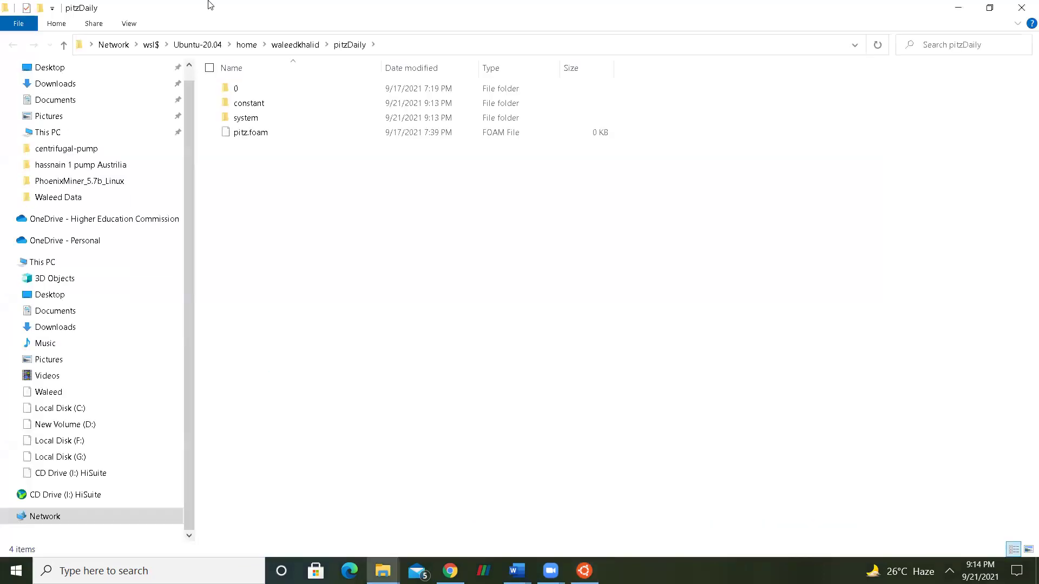
- Go to the parent home folder and copy the pitzDaily folder
{"action": "left_click", "coordinate": [290, 48]}
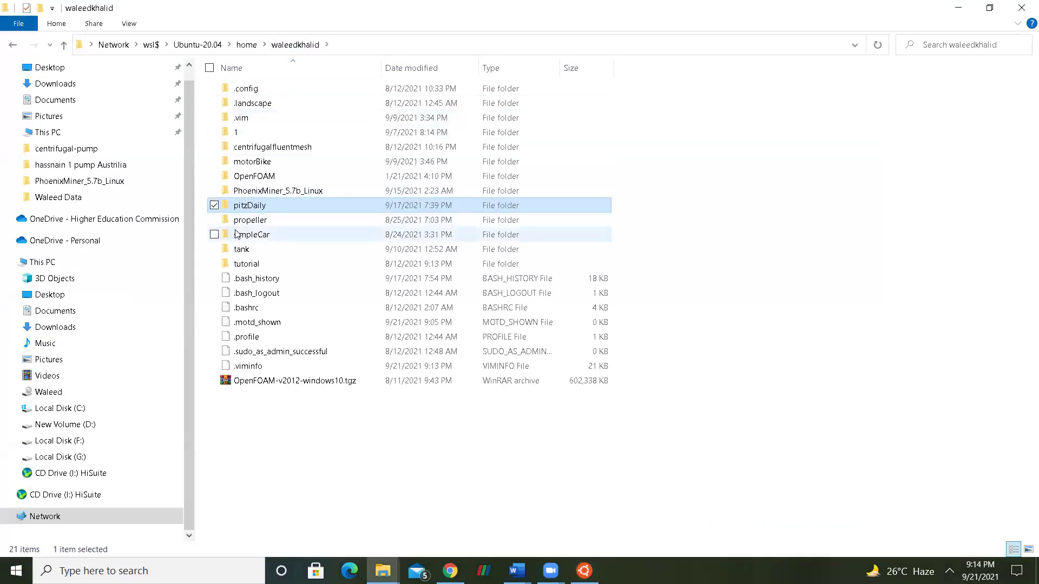
{"action": "right_click", "coordinate": [241, 208]}
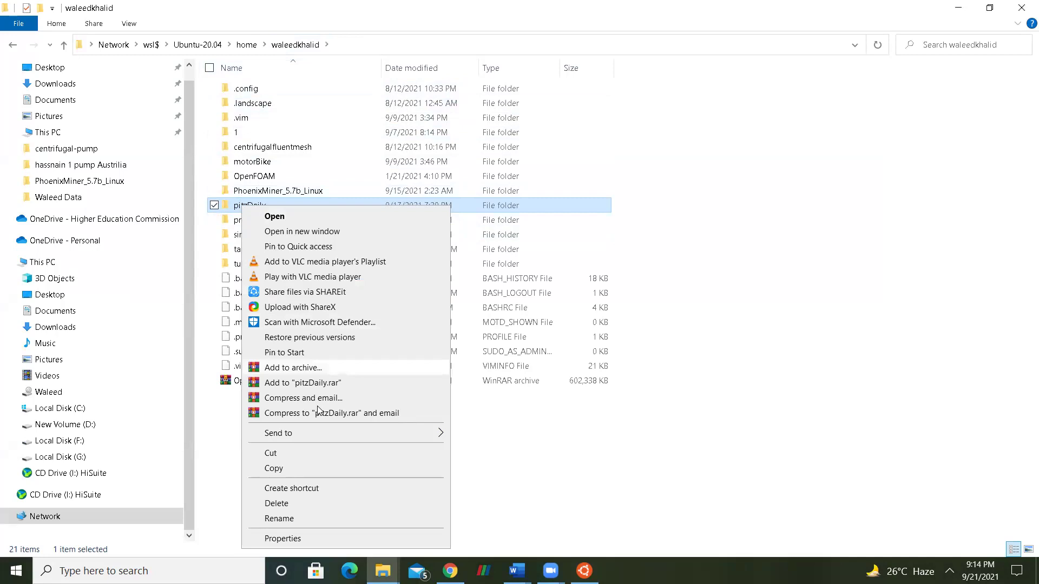
{"action": "left_click", "coordinate": [312, 469]}
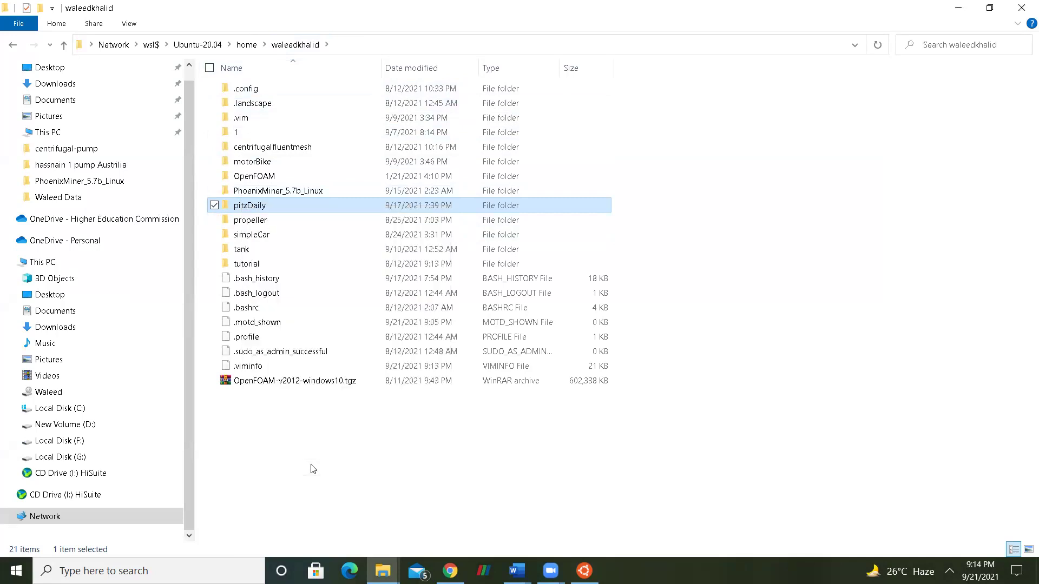
- Replace the old pitzDaily folder on the desktop by permanently deleting it and pasting the copied folder
{"action": "left_click", "coordinate": [959, 8]}
{"action": "left_click", "coordinate": [808, 128]}
{"action": "right_click", "coordinate": [714, 241]}
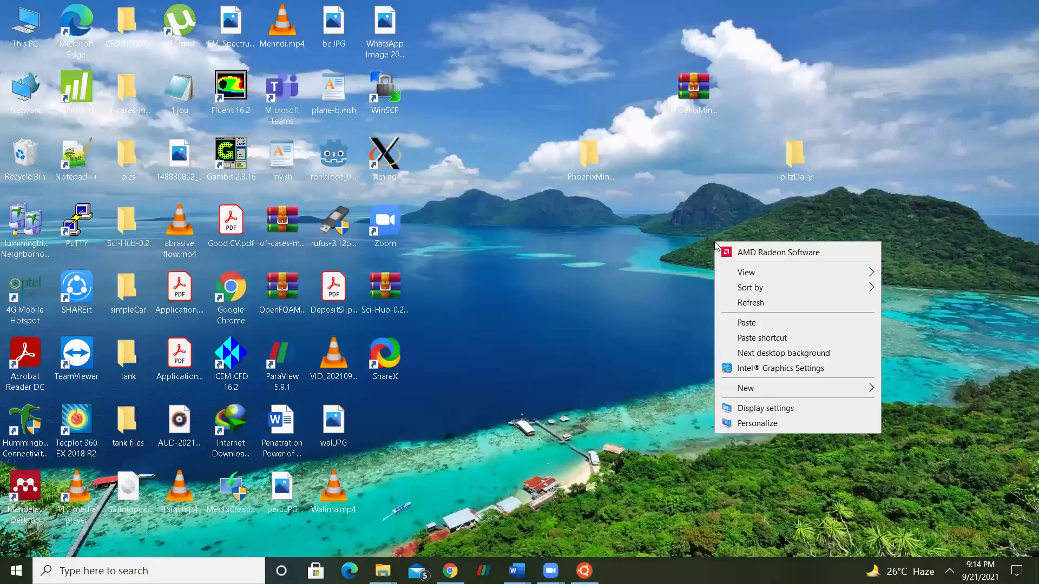
{"action": "left_click", "coordinate": [747, 320]}
{"action": "left_click", "coordinate": [791, 160]}
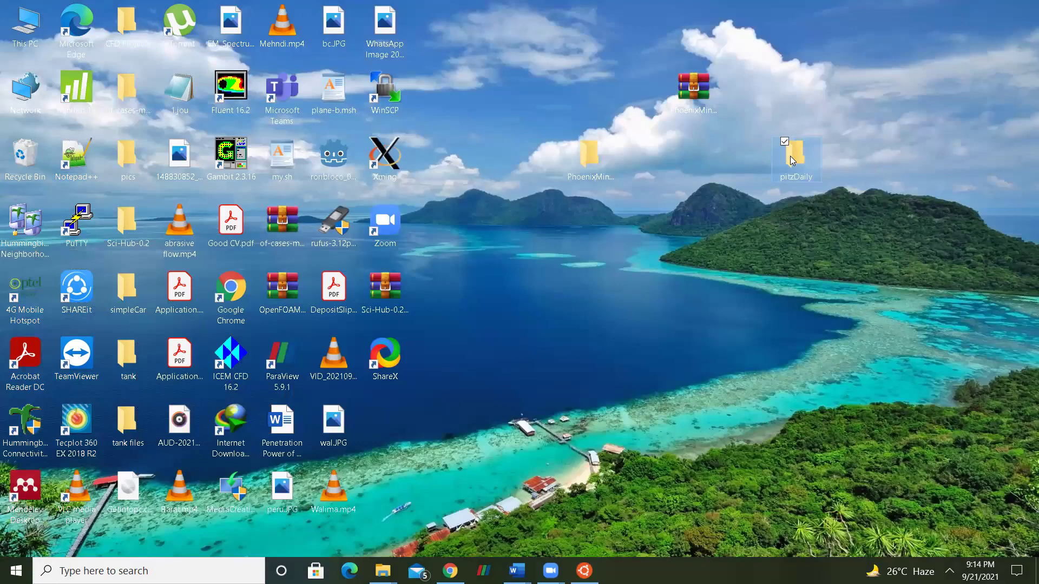
{"action": "key", "text": "shift+Delete"}
{"action": "key", "text": "Escape"}
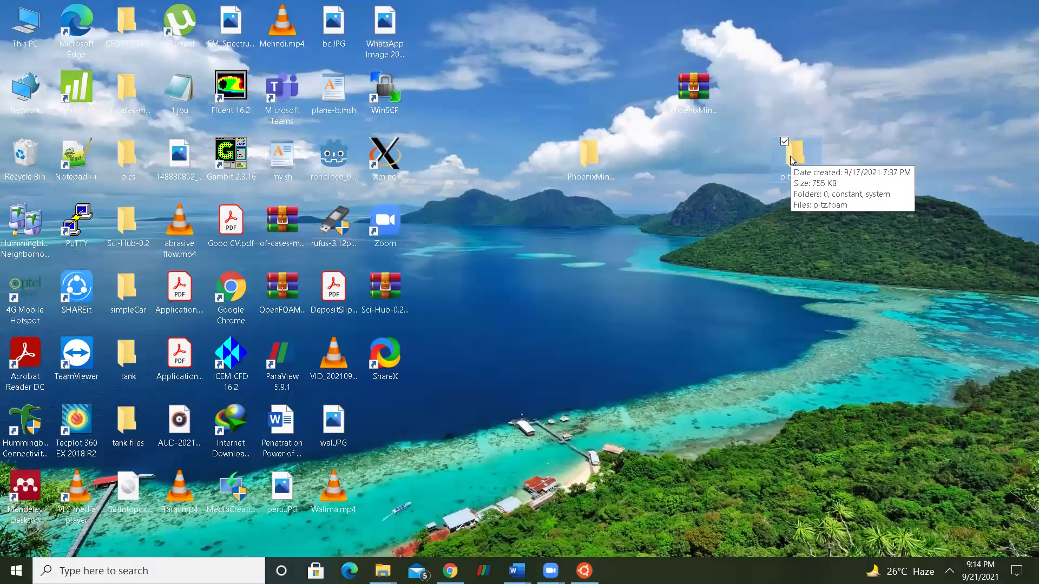
{"action": "right_click", "coordinate": [789, 260]}
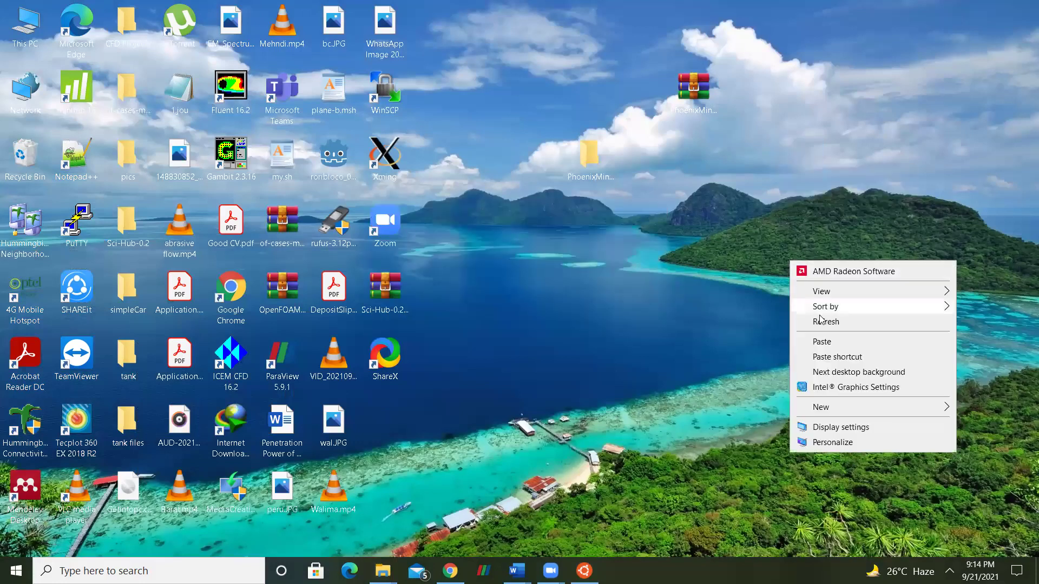
{"action": "left_click", "coordinate": [828, 343]}
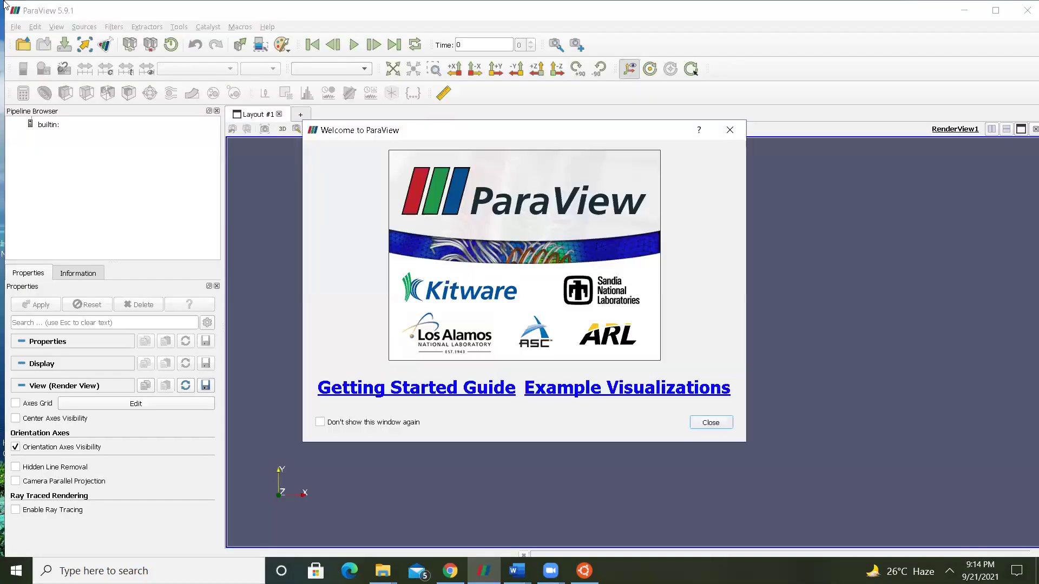
- In ParaView, dismiss the welcome window, maximize, and load pitz.foam from the desktop's pitzDaily folder with the internalMesh region
{"action": "left_click", "coordinate": [703, 426]}
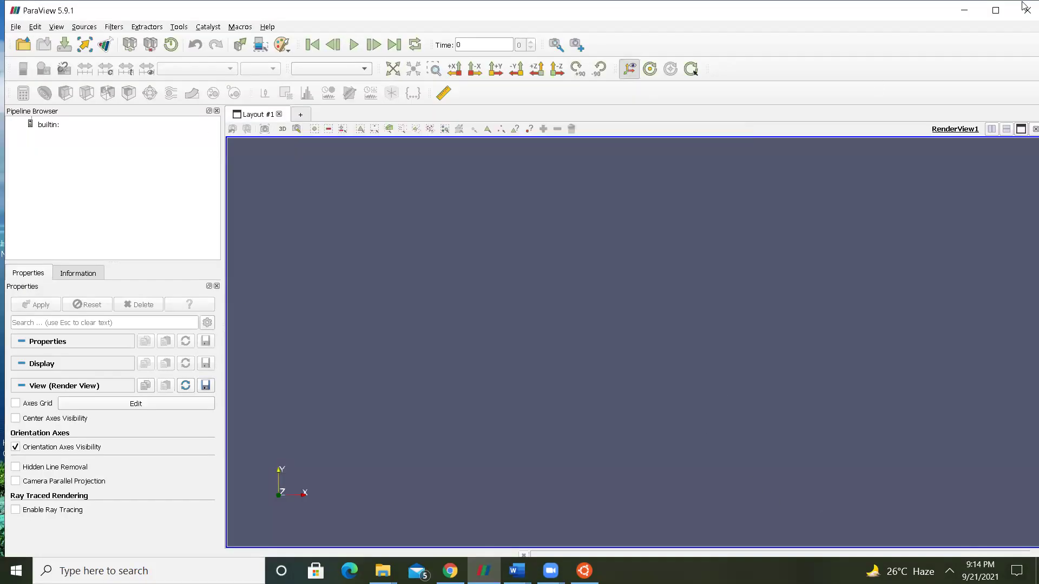
{"action": "left_click", "coordinate": [996, 10]}
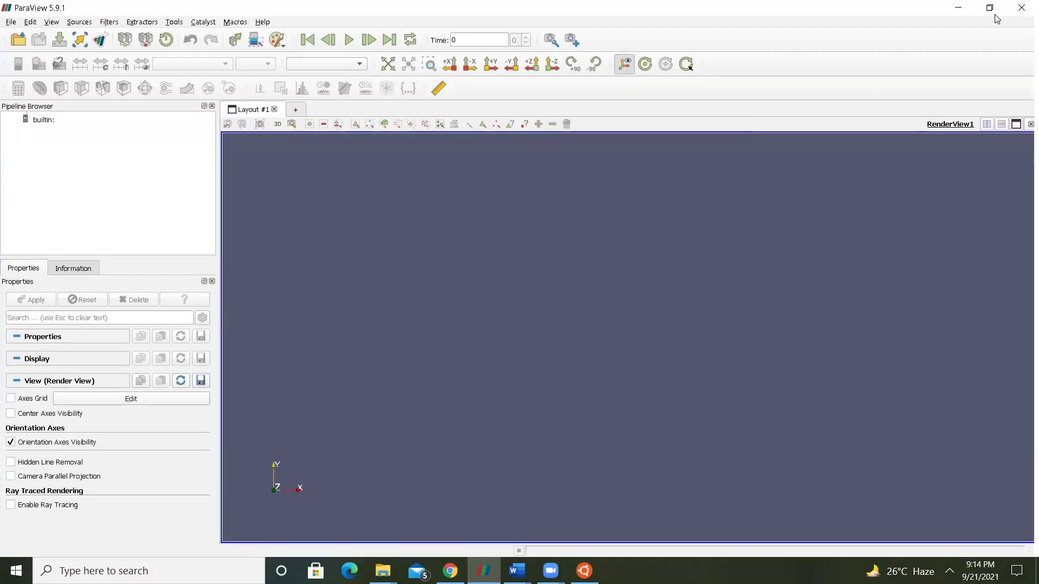
{"action": "left_click", "coordinate": [11, 22]}
{"action": "key", "text": "Escape"}
{"action": "key", "text": "ctrl+o"}
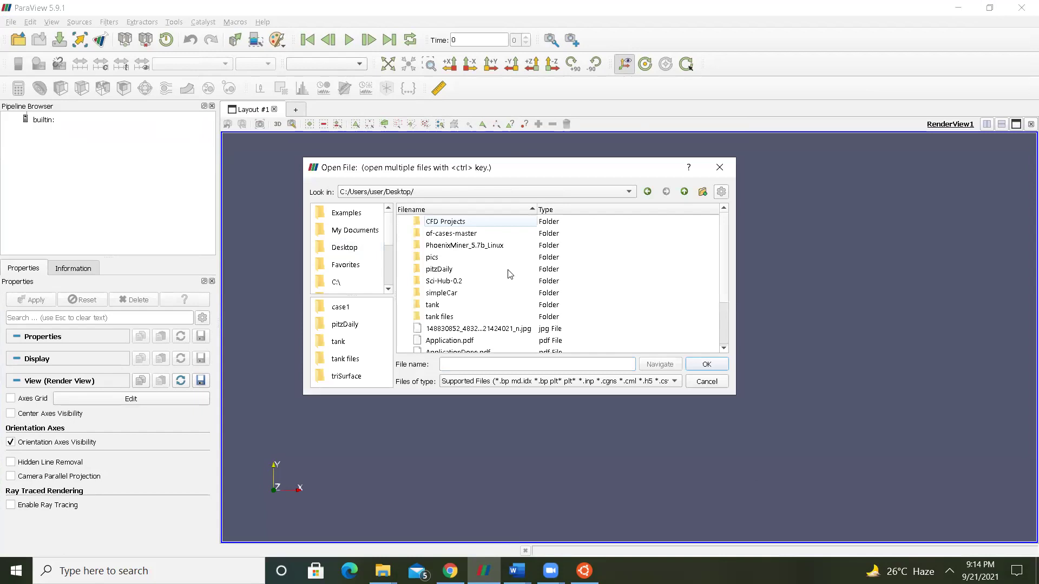
{"action": "double_click", "coordinate": [451, 269]}
{"action": "left_click", "coordinate": [449, 258]}
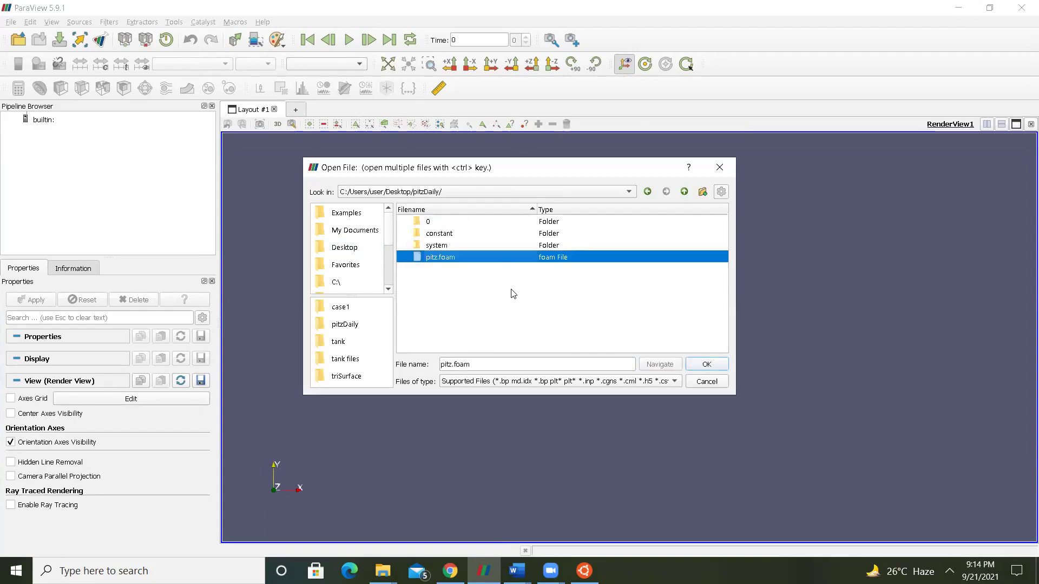
{"action": "left_click", "coordinate": [704, 363]}
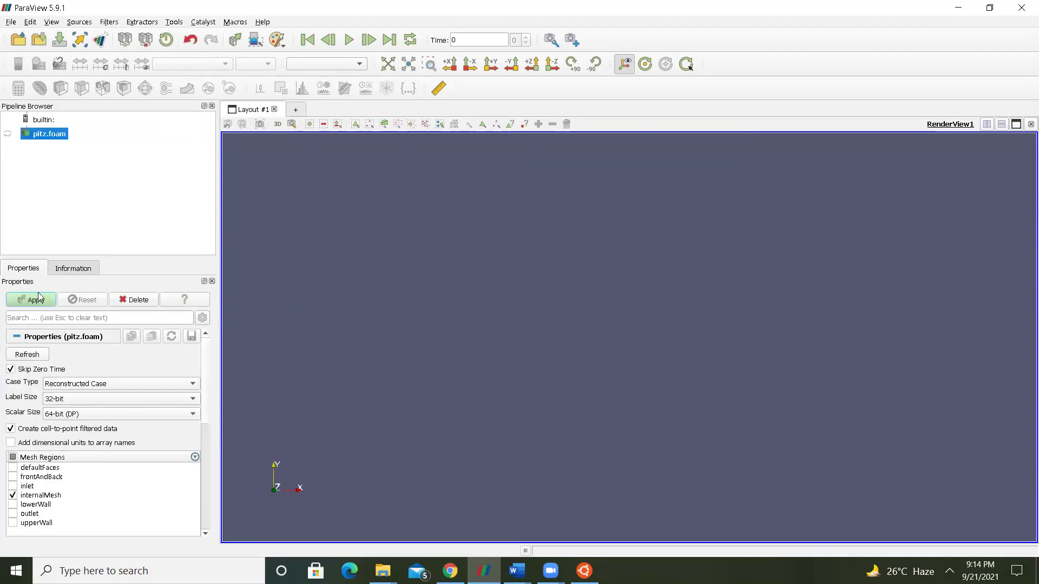
{"action": "left_click", "coordinate": [33, 300]}
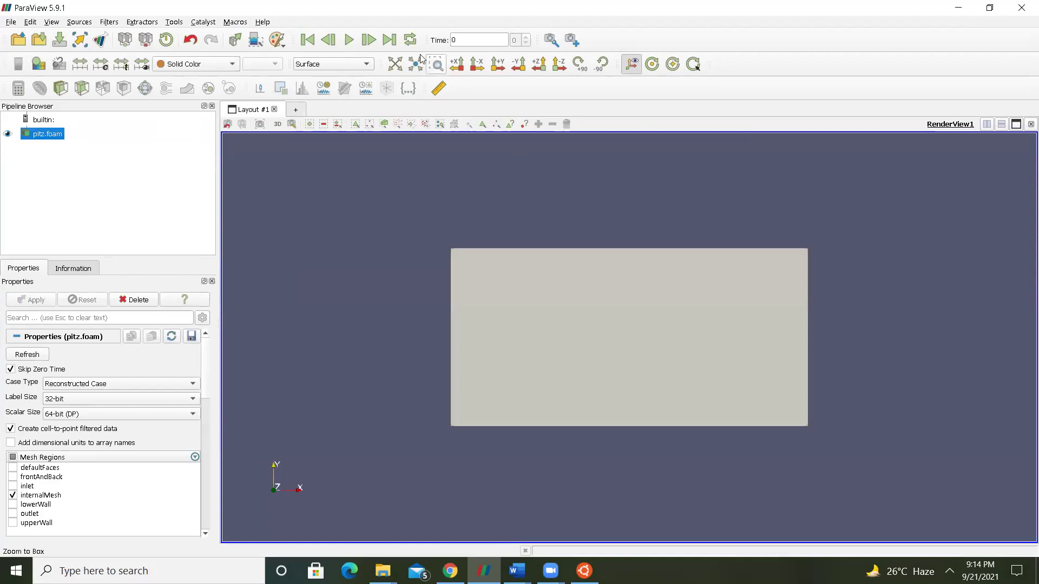
- Display the mesh as Surface With Edges and rotate it to inspect the two-block domain in 3D
{"action": "left_click", "coordinate": [333, 65]}
{"action": "left_click", "coordinate": [329, 86]}
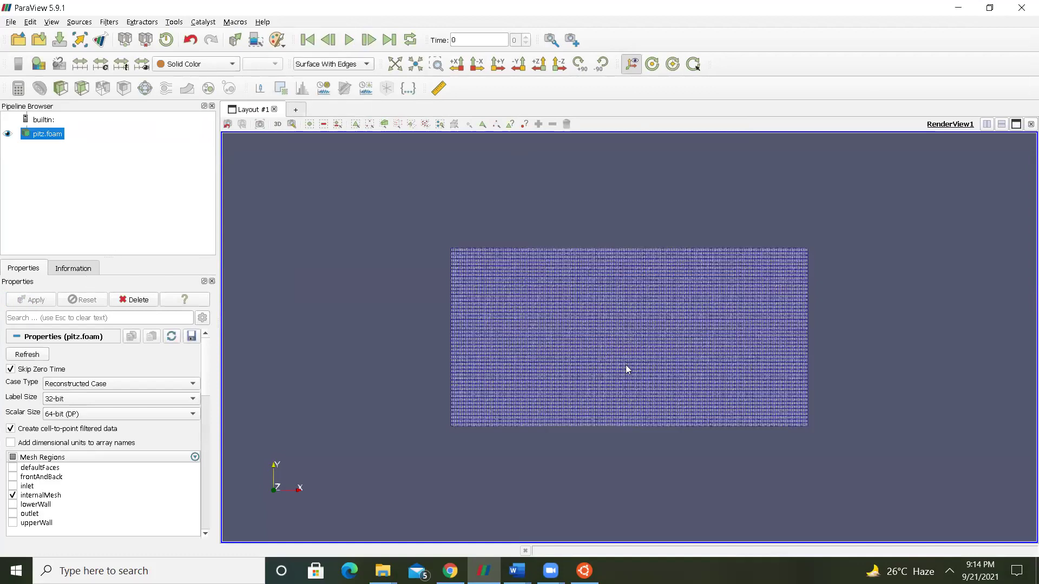
{"action": "left_click_drag", "start_coordinate": [711, 386], "coordinate": [638, 329]}
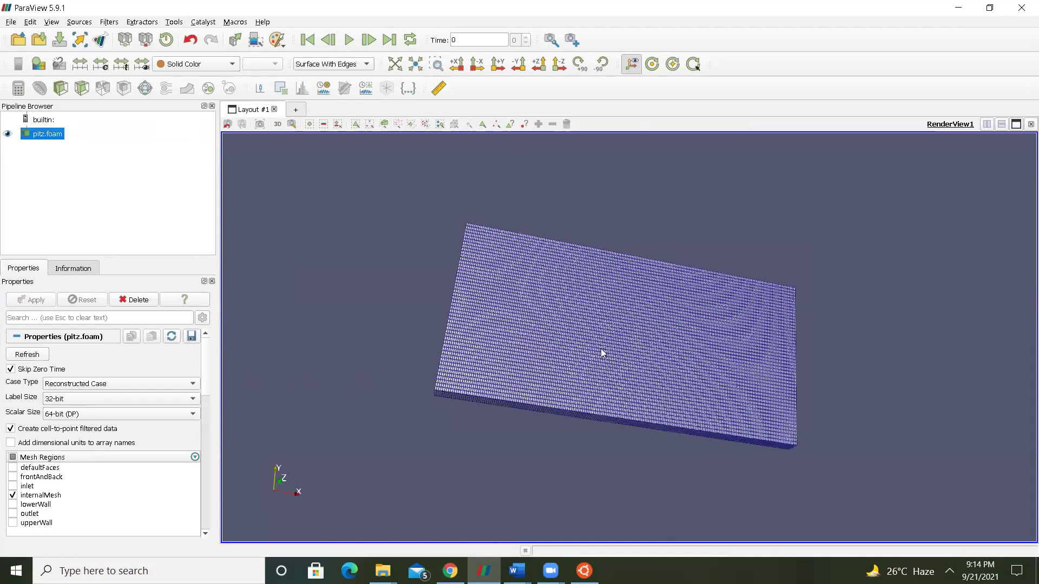
{"action": "left_click_drag", "start_coordinate": [601, 352], "coordinate": [612, 390]}
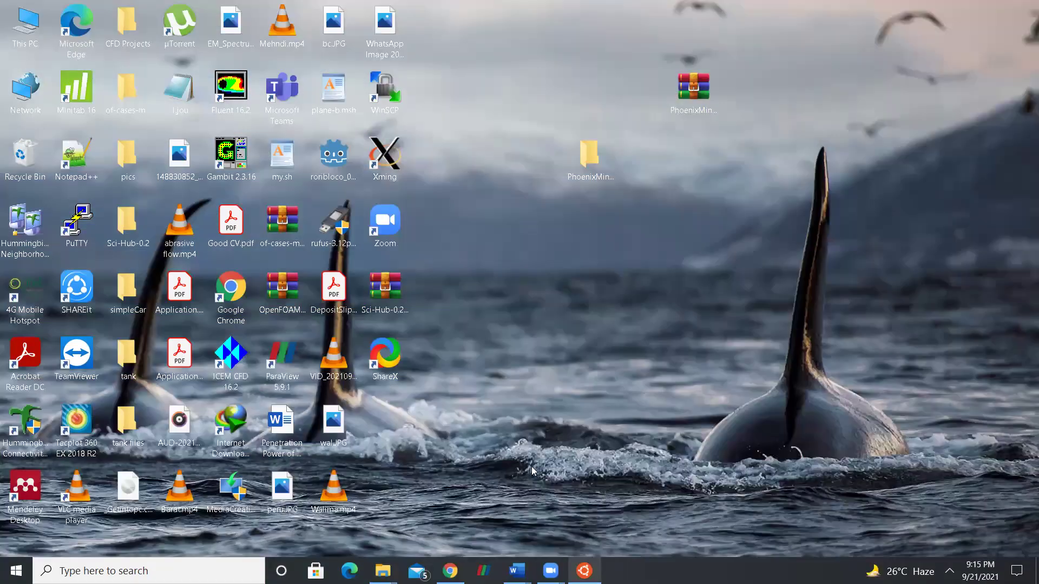
- Switch back to the Ubuntu terminal, list the case contents, change into the system directory and list it
{"action": "key", "text": "alt+Tab"}
{"action": "type", "text": "ls"}
{"action": "key", "text": "Return"}
{"action": "type", "text": "cd s"}
{"action": "key", "text": "Tab"}
{"action": "key", "text": "Return"}
{"action": "type", "text": "ls"}
{"action": "key", "text": "Return"}
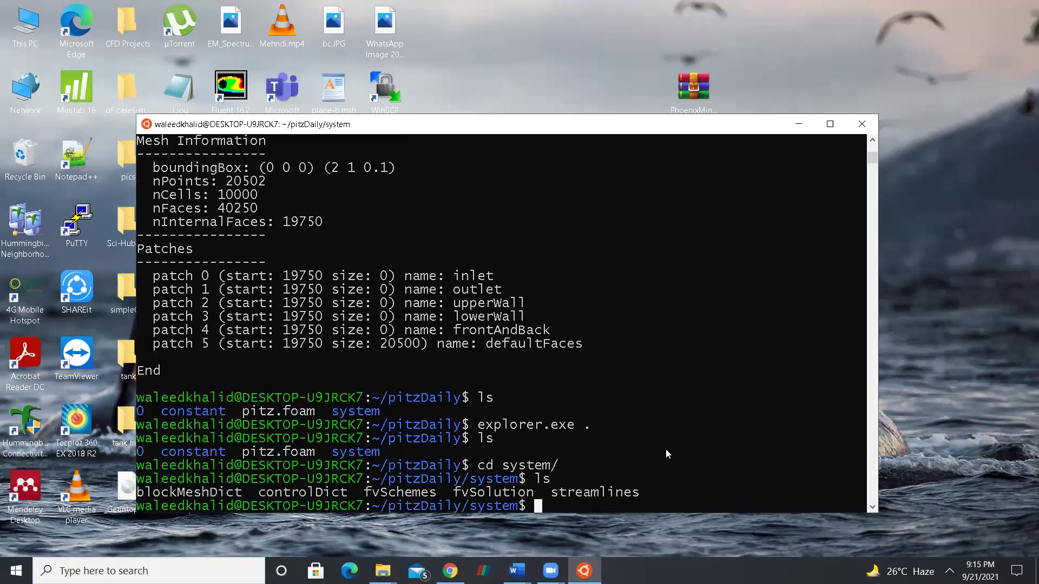
- Open blockMeshDict for editing in vim, choosing to edit anyway despite the existing swap file
{"action": "type", "text": "vim blo"}
{"action": "key", "text": "Tab"}
{"action": "key", "text": "Return"}
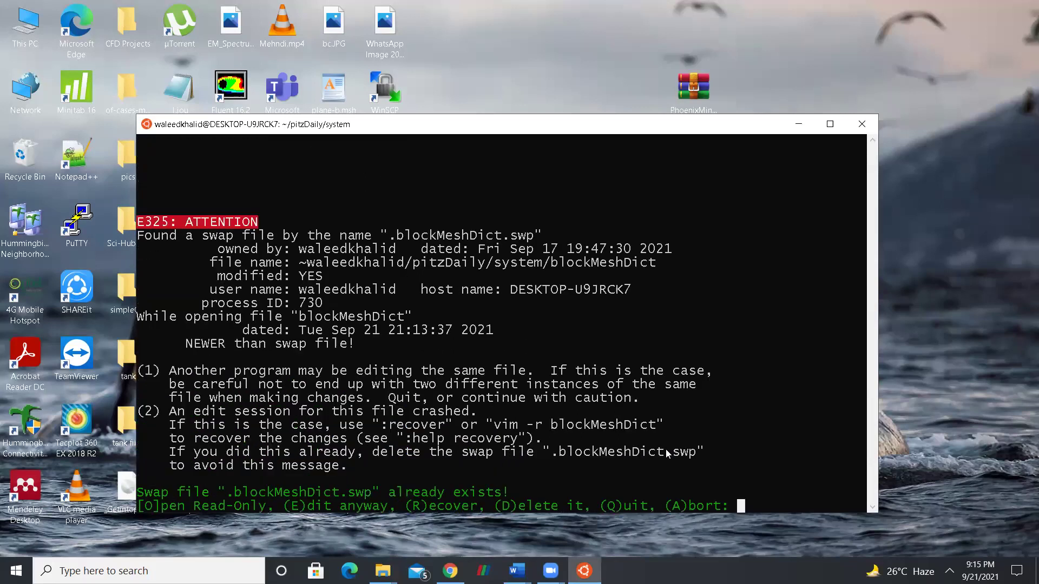
{"action": "key", "text": "e"}
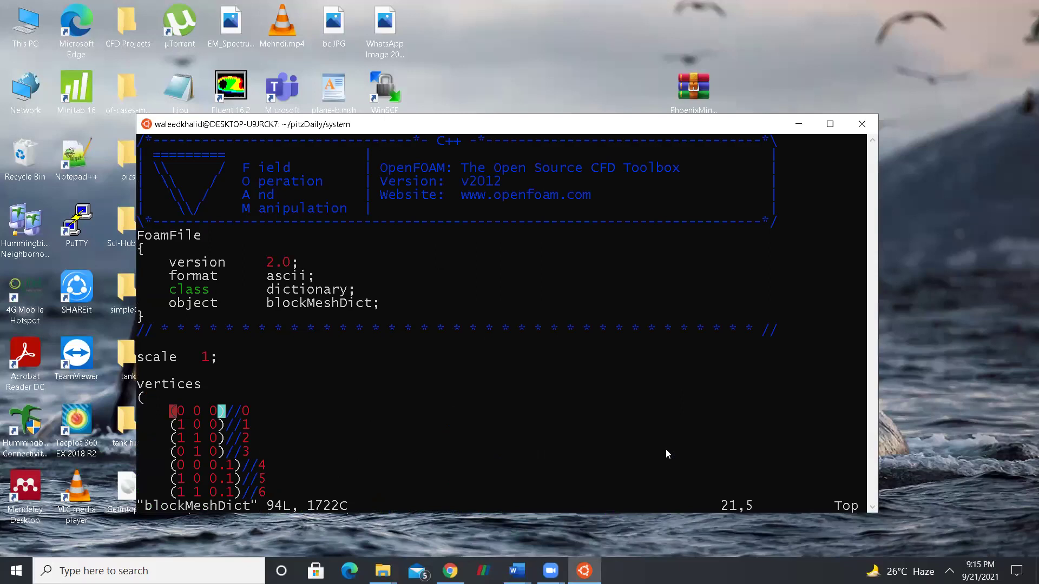
- Below vertex 11, start a new vertex group with (10 0 0) commented //12 and (10 1 0) commented //13
{"action": "key", "text": "Down"}
{"action": "key", "text": "Down"}
{"action": "key", "text": "Down"}
{"action": "key", "text": "Down"}
{"action": "key", "text": "Down"}
{"action": "key", "text": "Down"}
{"action": "key", "text": "Down"}
{"action": "key", "text": "Down"}
{"action": "key", "text": "Down"}
{"action": "key", "text": "Down"}
{"action": "key", "text": "Down"}
{"action": "key", "text": "Down"}
{"action": "key", "text": "Right"}
{"action": "key", "text": "Right"}
{"action": "key", "text": "Right"}
{"action": "key", "text": "Right"}
{"action": "key", "text": "Right"}
{"action": "key", "text": "Right"}
{"action": "key", "text": "Right"}
{"action": "key", "text": "Right"}
{"action": "key", "text": "Right"}
{"action": "key", "text": "Right"}
{"action": "key", "text": "Right"}
{"action": "key", "text": "Right"}
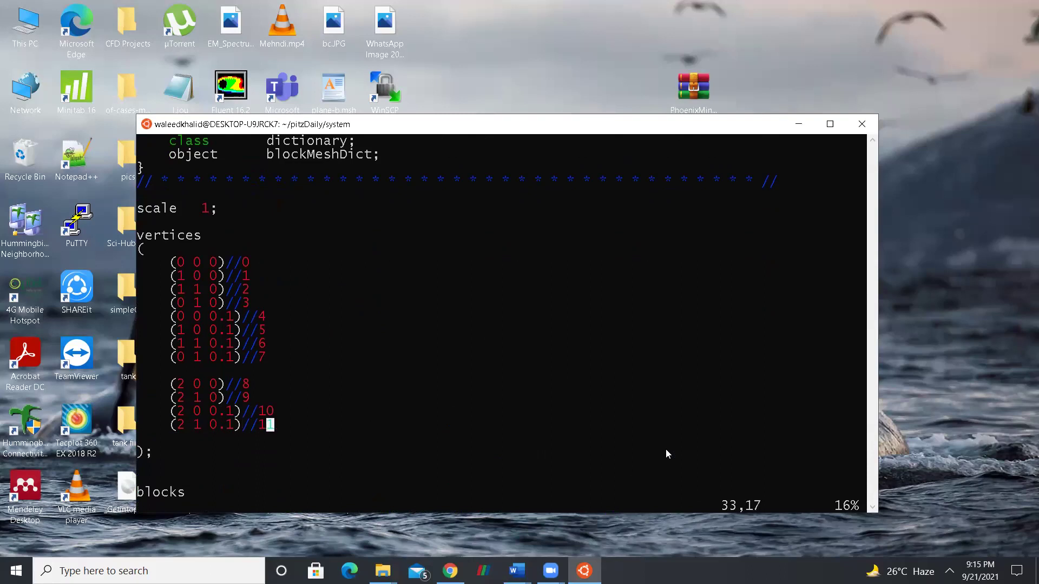
{"action": "key", "text": "i"}
{"action": "key", "text": "Right"}
{"action": "key", "text": "Return"}
{"action": "key", "text": "Return"}
{"action": "type", "text": "("}
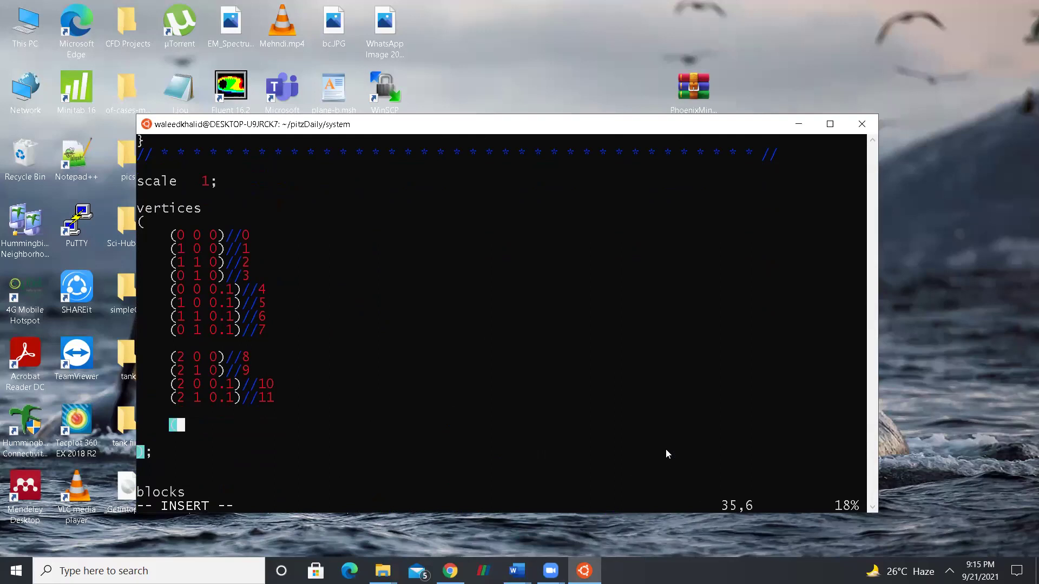
{"action": "type", "text": "10 0 "}
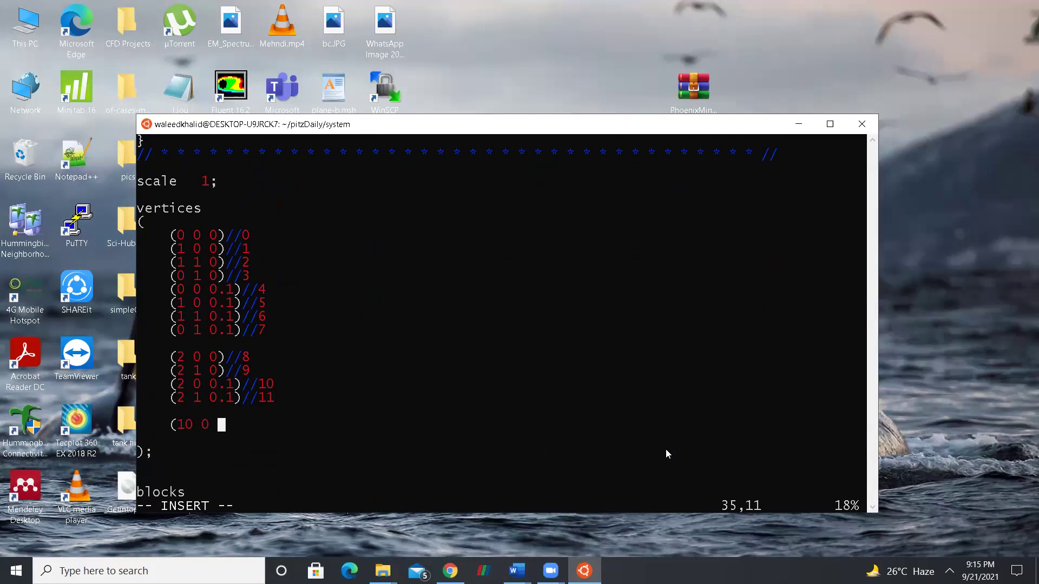
{"action": "type", "text": "0)//12"}
{"action": "key", "text": "Return"}
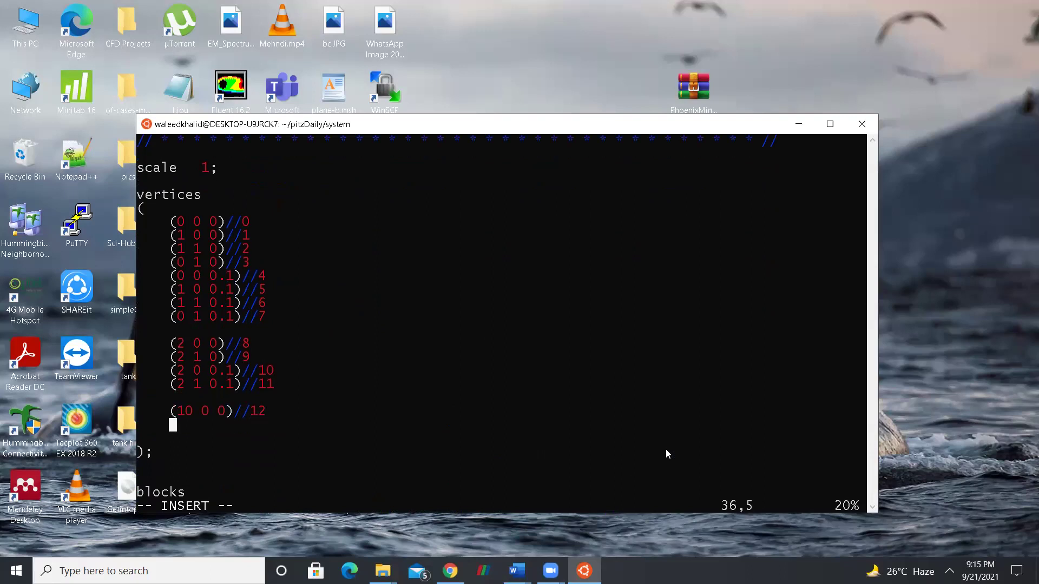
{"action": "type", "text": "(10 1 0)//13"}
{"action": "key", "text": "Return"}
- Complete the new vertex group with (10 0 0.1) commented //14 and (10 1 0.1) commented //15
{"action": "type", "text": "(10"}
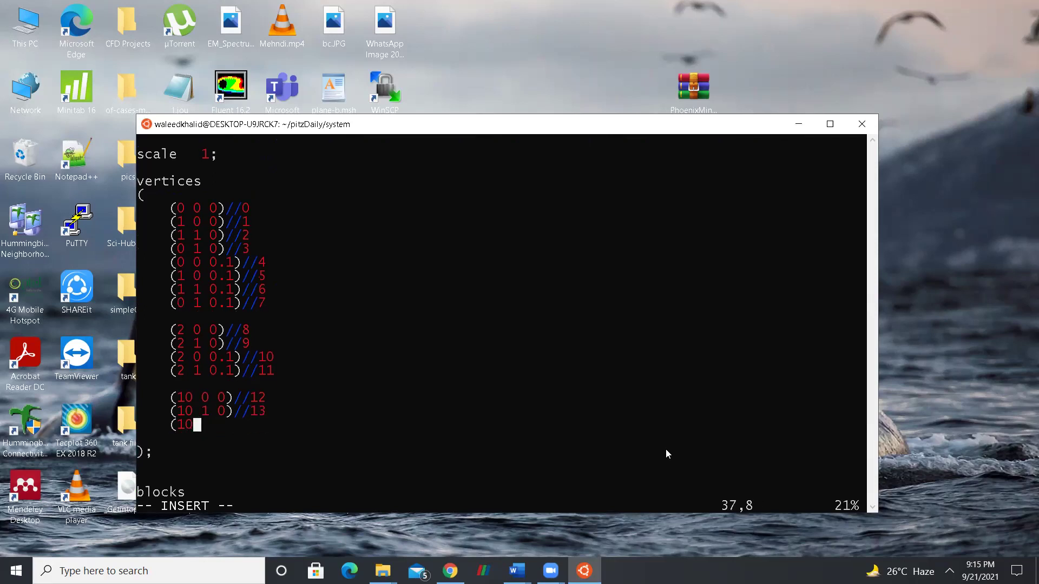
{"action": "type", "text": " 0 0.1)//14"}
{"action": "key", "text": "Return"}
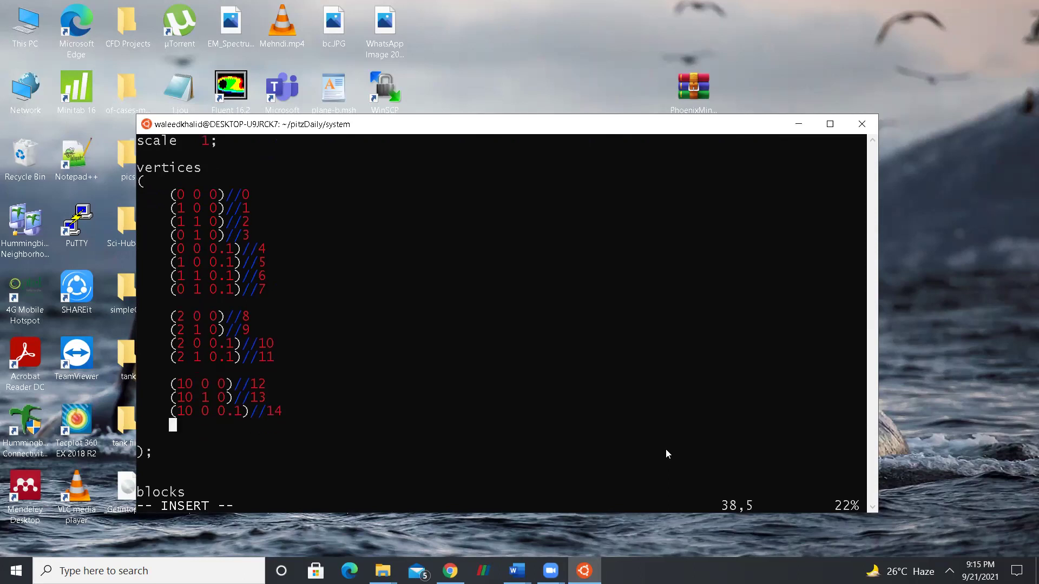
{"action": "type", "text": "(10 1 0"}
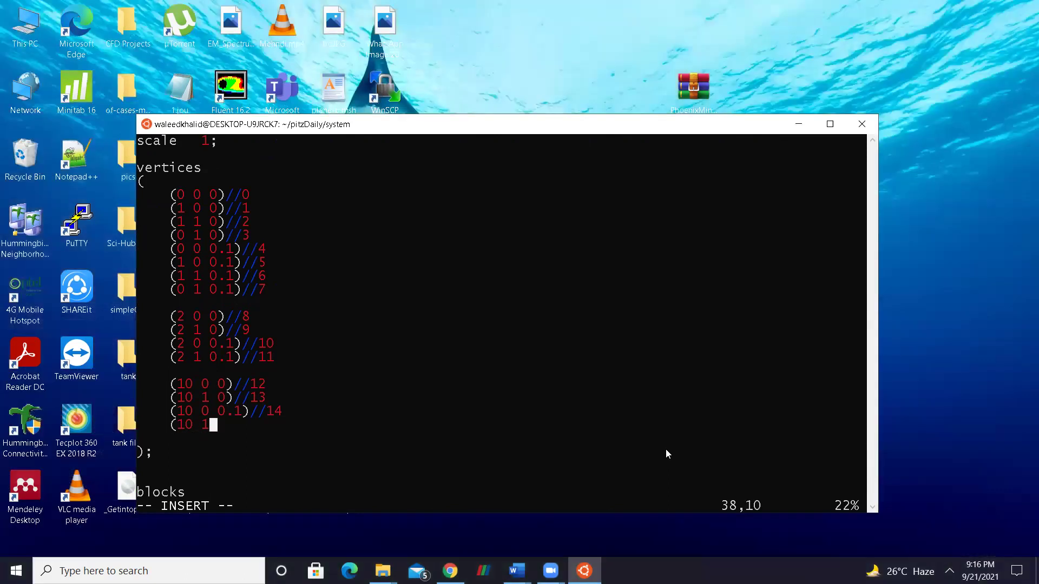
{"action": "type", "text": ".1)/"}
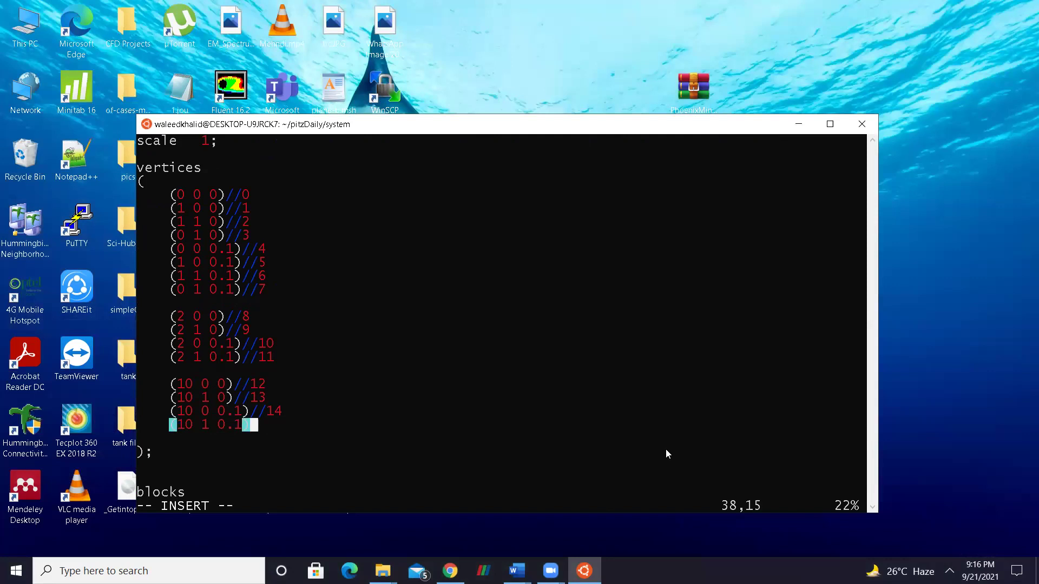
{"action": "type", "text": "/15"}
{"action": "key", "text": "Return"}
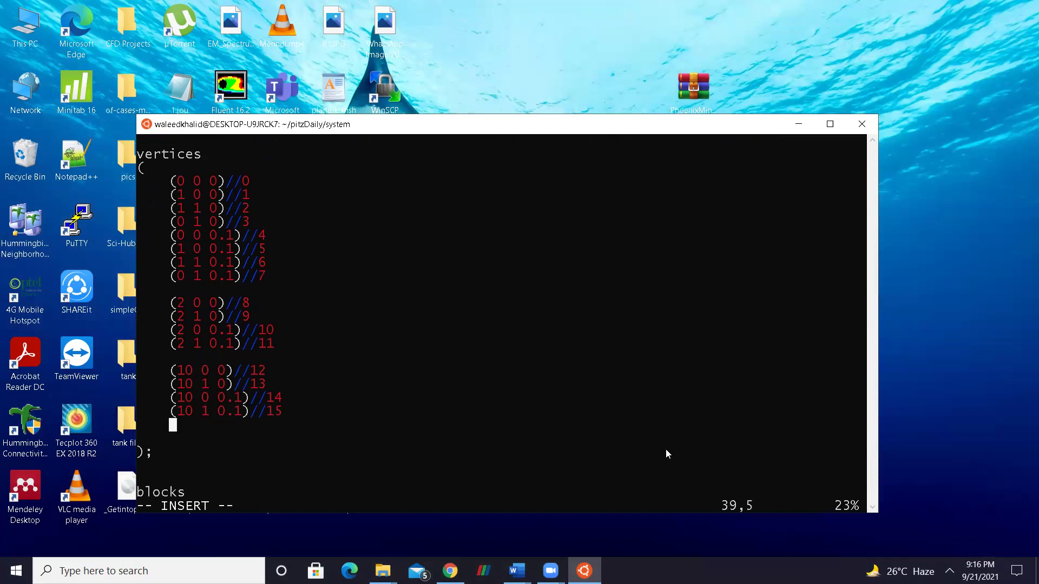
{"action": "key", "text": "Down"}
{"action": "key", "text": "Down"}
{"action": "key", "text": "Down"}
{"action": "key", "text": "Down"}
{"action": "key", "text": "Down"}
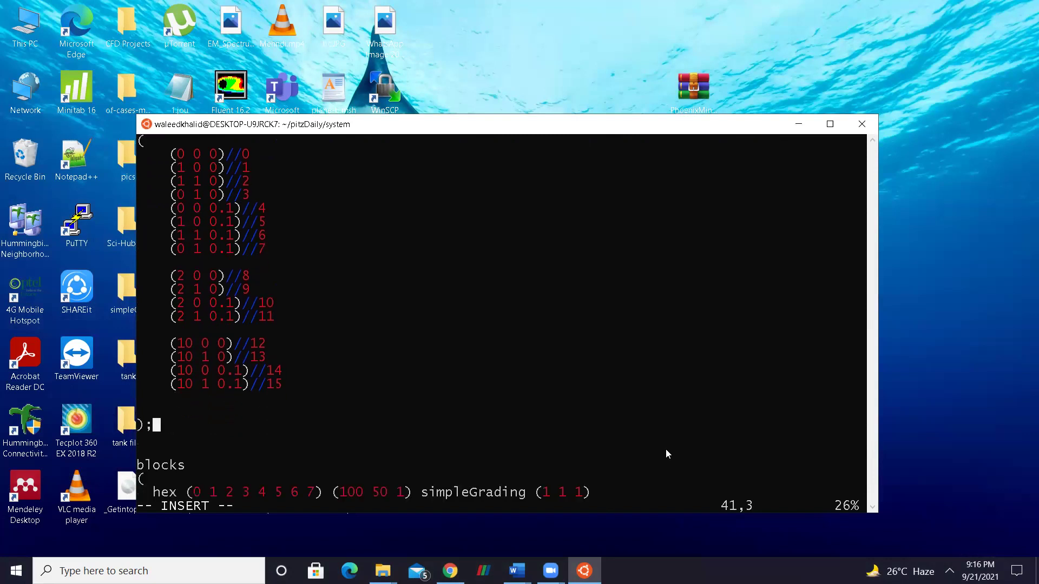
{"action": "key", "text": "Down"}
{"action": "key", "text": "Down"}
{"action": "key", "text": "Down"}
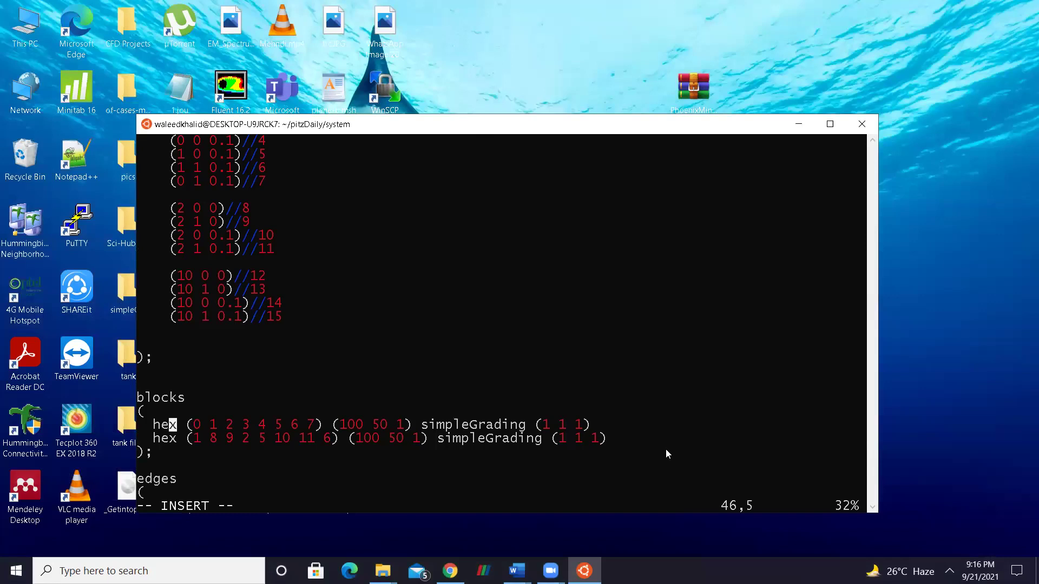
{"action": "key", "text": "Right"}
{"action": "key", "text": "Right"}
{"action": "key", "text": "Right"}
{"action": "key", "text": "Right"}
{"action": "key", "text": "Right"}
{"action": "key", "text": "Right"}
{"action": "key", "text": "Right"}
{"action": "key", "text": "Right"}
{"action": "key", "text": "Right"}
{"action": "key", "text": "Right"}
{"action": "key", "text": "Right"}
{"action": "key", "text": "Right"}
{"action": "key", "text": "Right"}
{"action": "key", "text": "Right"}
{"action": "key", "text": "Right"}
{"action": "key", "text": "Right"}
{"action": "key", "text": "Right"}
{"action": "key", "text": "Right"}
{"action": "key", "text": "Right"}
{"action": "key", "text": "Right"}
{"action": "key", "text": "Right"}
{"action": "key", "text": "Right"}
{"action": "key", "text": "Right"}
{"action": "key", "text": "Right"}
{"action": "key", "text": "Right"}
{"action": "key", "text": "Right"}
{"action": "key", "text": "Right"}
{"action": "key", "text": "Right"}
{"action": "key", "text": "Right"}
{"action": "key", "text": "Right"}
{"action": "key", "text": "Right"}
{"action": "key", "text": "Right"}
{"action": "key", "text": "Right"}
{"action": "key", "text": "Right"}
{"action": "key", "text": "Right"}
{"action": "key", "text": "Right"}
{"action": "key", "text": "Right"}
{"action": "key", "text": "Right"}
{"action": "key", "text": "Right"}
{"action": "key", "text": "Right"}
{"action": "key", "text": "Right"}
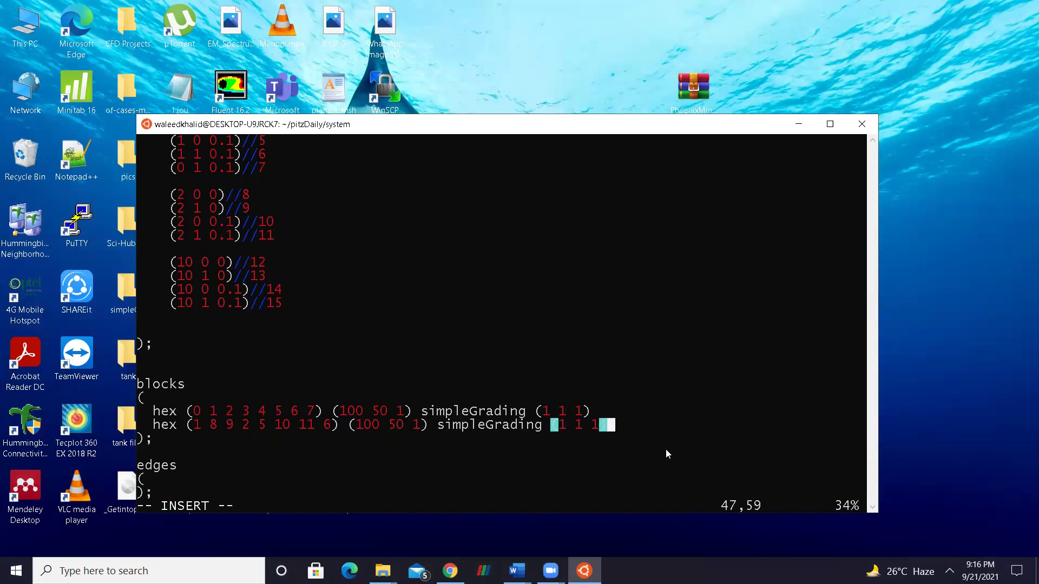
{"action": "key", "text": "Return"}
{"action": "type", "text": "hex"}
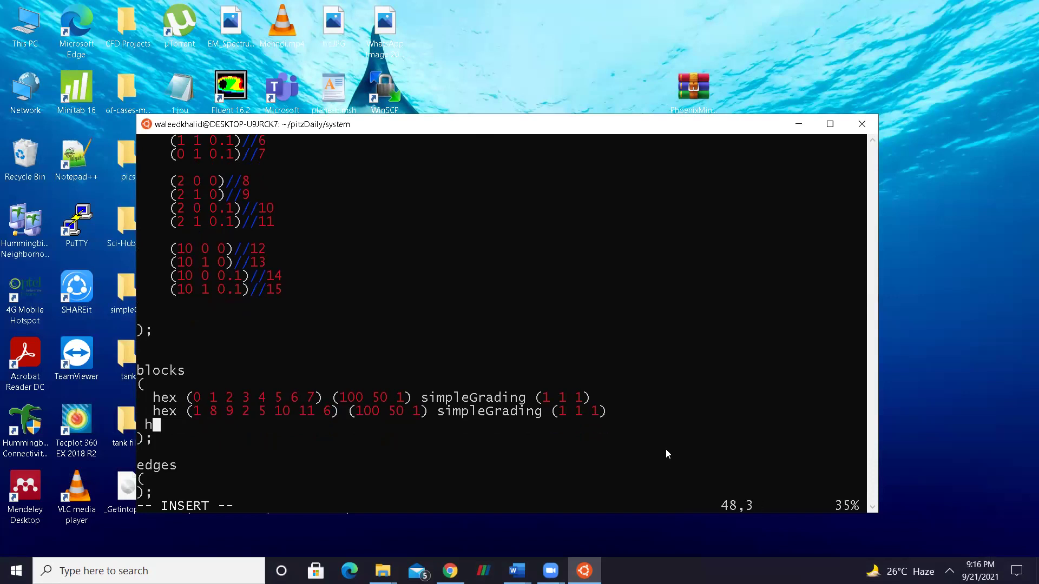
{"action": "key", "text": "Left"}
{"action": "key", "text": "Left"}
{"action": "key", "text": "Left"}
{"action": "key", "text": "Right"}
{"action": "key", "text": "Right"}
{"action": "key", "text": "Right"}
{"action": "type", "text": "("}
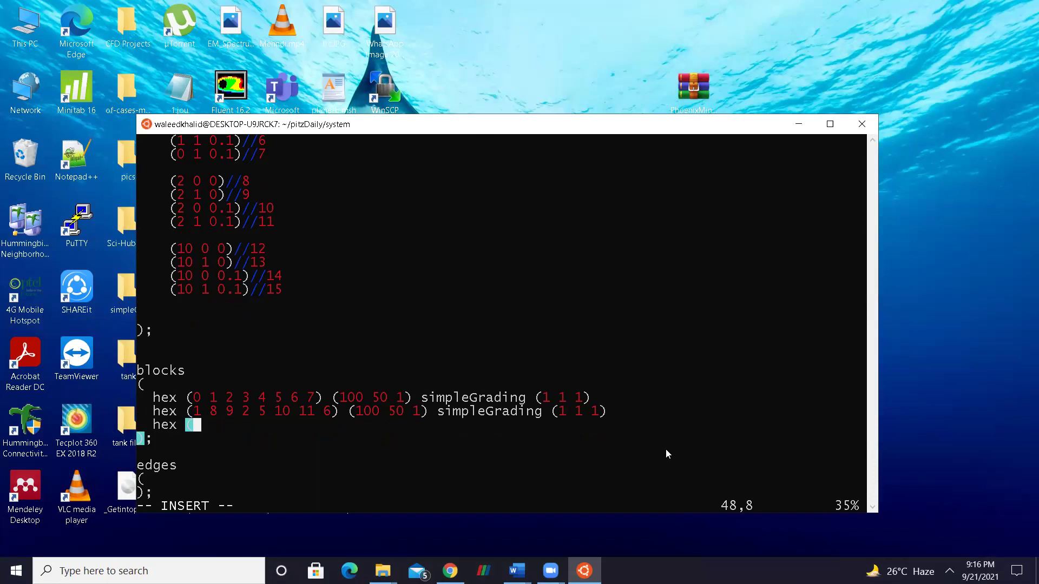
{"action": "type", "text": "8 12"}
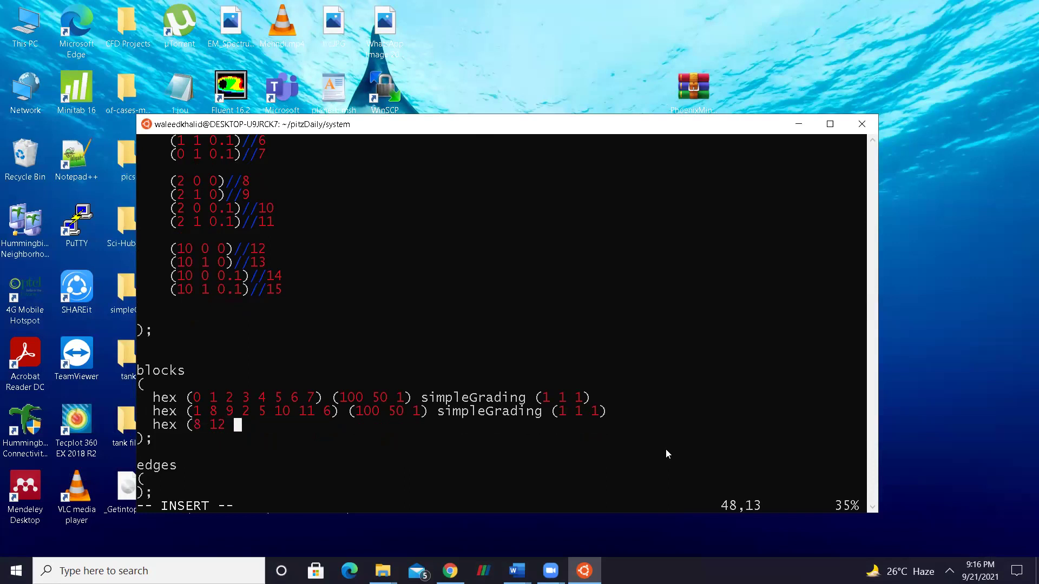
{"action": "type", "text": " 13 9"}
{"action": "type", "text": "10"}
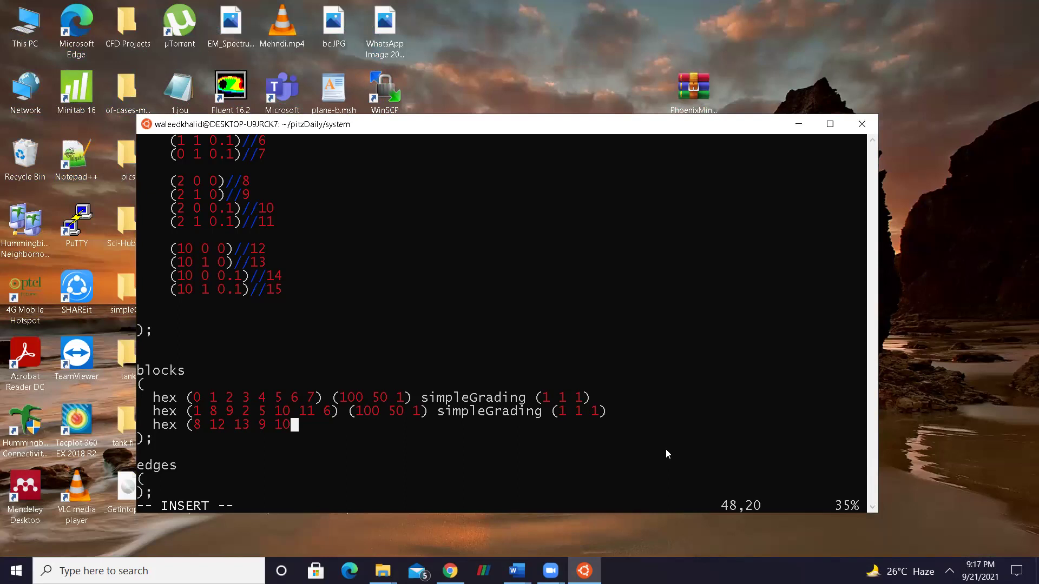
{"action": "type", "text": "14 15"}
{"action": "key", "text": "Left"}
{"action": "key", "text": "Left"}
{"action": "key", "text": "Left"}
{"action": "key", "text": "Left"}
{"action": "key", "text": "Left"}
{"action": "key", "text": "Left"}
{"action": "key", "text": "Right"}
{"action": "key", "text": "Right"}
{"action": "key", "text": "Right"}
{"action": "key", "text": "Right"}
{"action": "key", "text": "Right"}
{"action": "key", "text": "Right"}
{"action": "type", "text": "11) "}
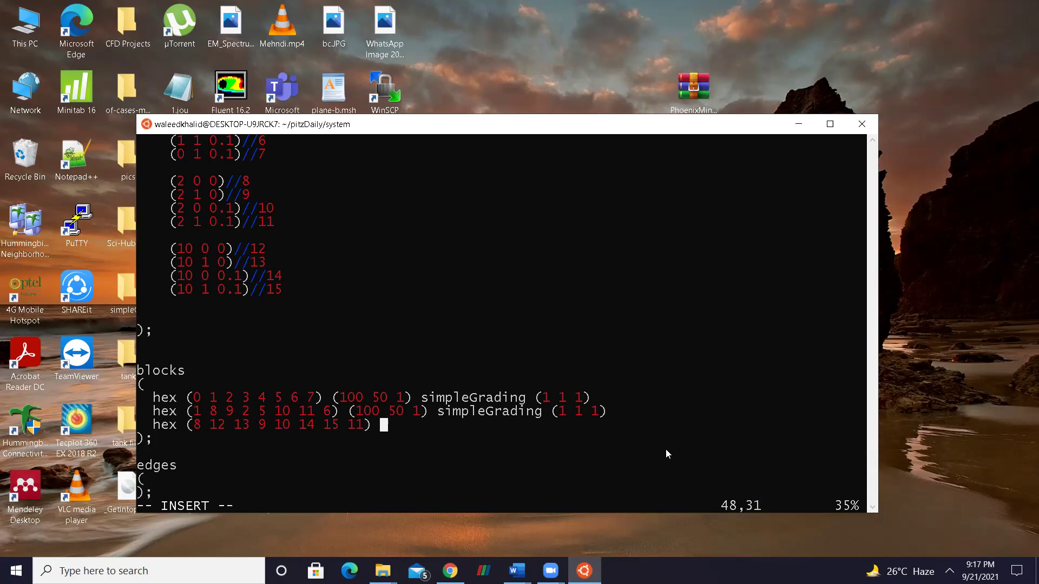
- Give the third hex block the cell counts (100 50 1) and simpleGrading (1 1 1)
{"action": "type", "text": "("}
{"action": "key", "text": "Left"}
{"action": "key", "text": "Right"}
{"action": "type", "text": "100 50 1)"}
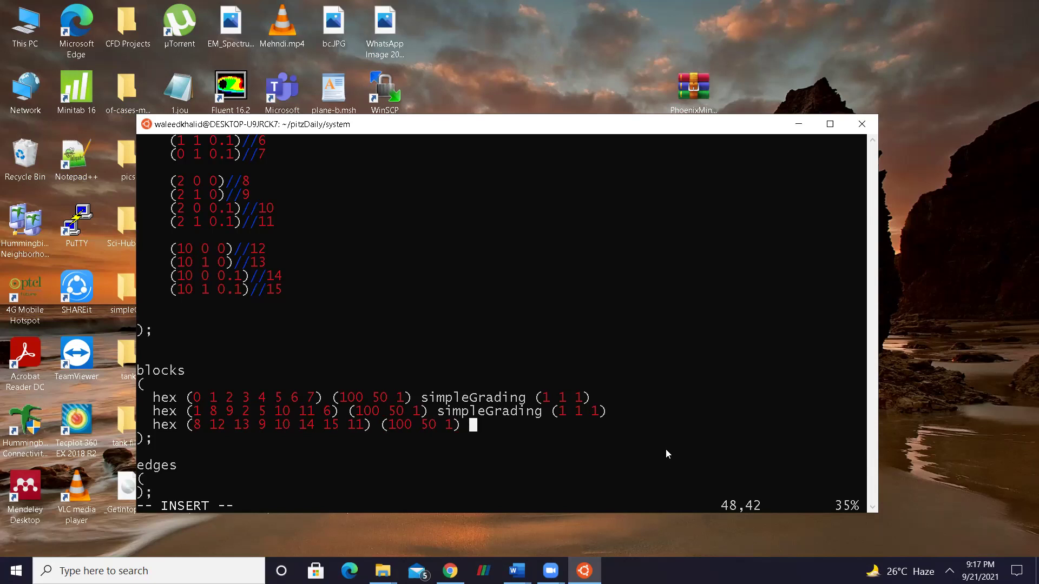
{"action": "key", "text": "BackSpace"}
{"action": "type", "text": "simpleGrading "}
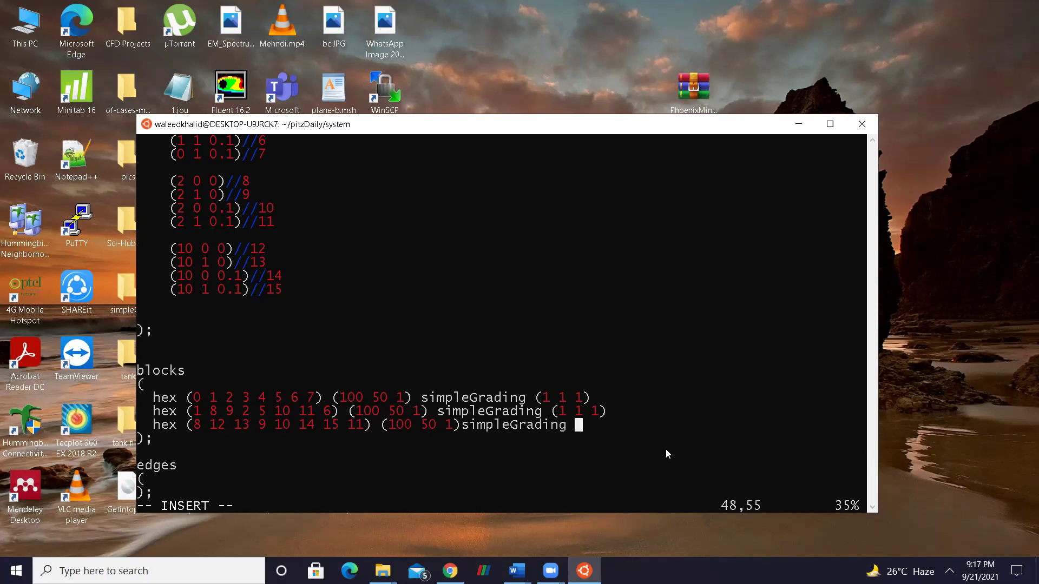
{"action": "type", "text": "(1 1 1)"}
{"action": "key", "text": "Return"}
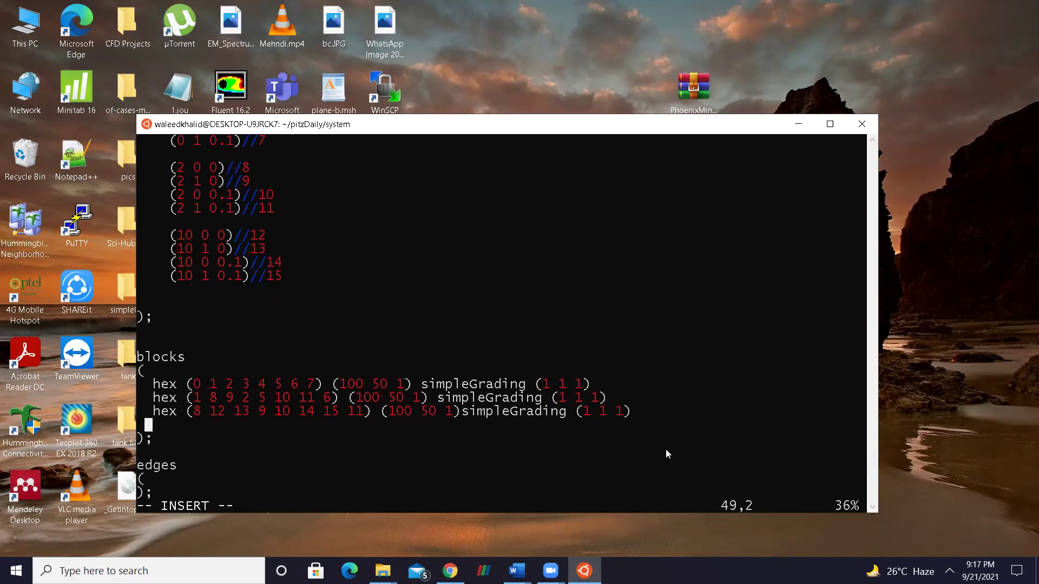
- Save blockMeshDict and quit vim
{"action": "key", "text": "Escape"}
{"action": "type", "text": ":w"}
{"action": "key", "text": "Return"}
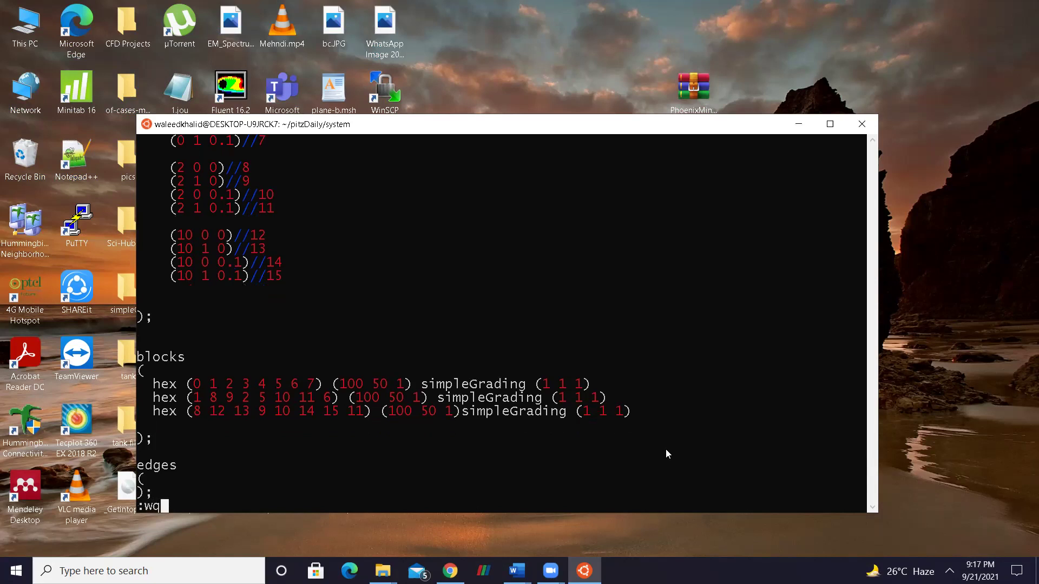
{"action": "type", "text": ":q"}
{"action": "key", "text": "Return"}
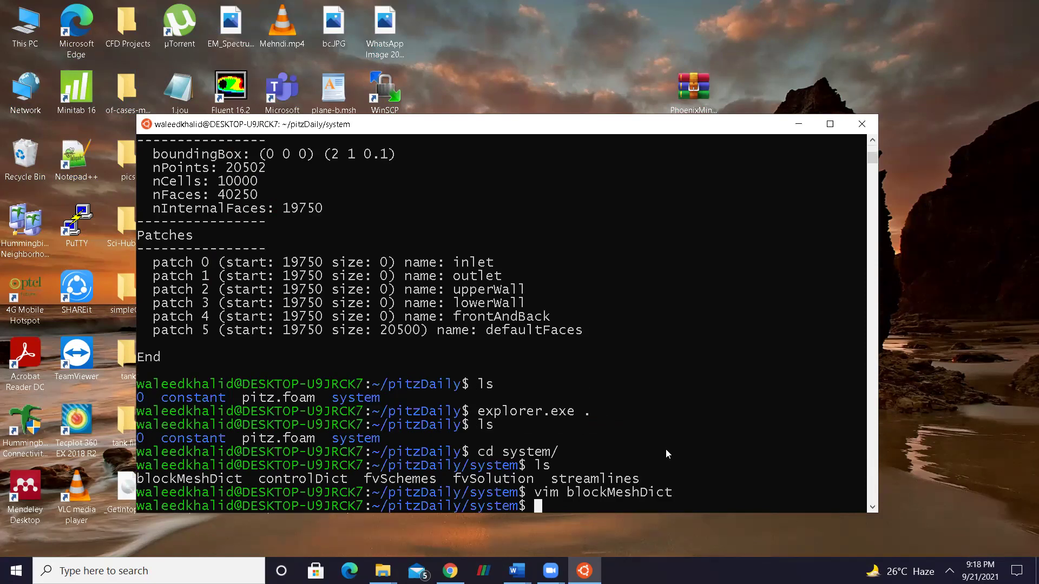
- Go up to the pitzDaily case directory, list its contents and generate the mesh with blockMesh
{"action": "type", "text": "cd .."}
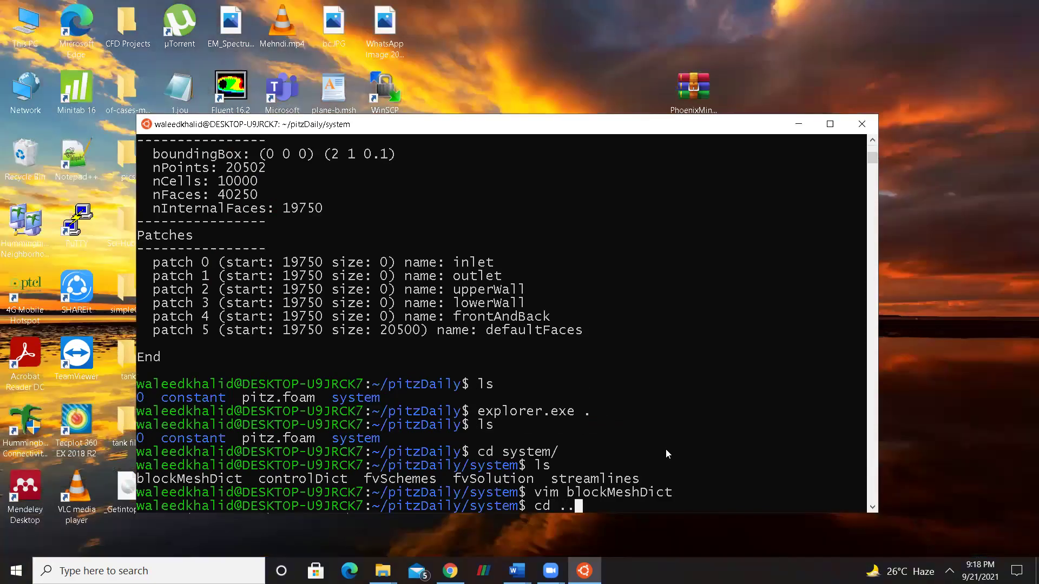
{"action": "key", "text": "Return"}
{"action": "type", "text": "ls"}
{"action": "key", "text": "Return"}
{"action": "type", "text": "blockMesh"}
{"action": "key", "text": "Return"}
- List the case contents again and open the current directory in Windows File Explorer
{"action": "type", "text": "ls"}
{"action": "key", "text": "Return"}
{"action": "type", "text": "explorer.exe "}
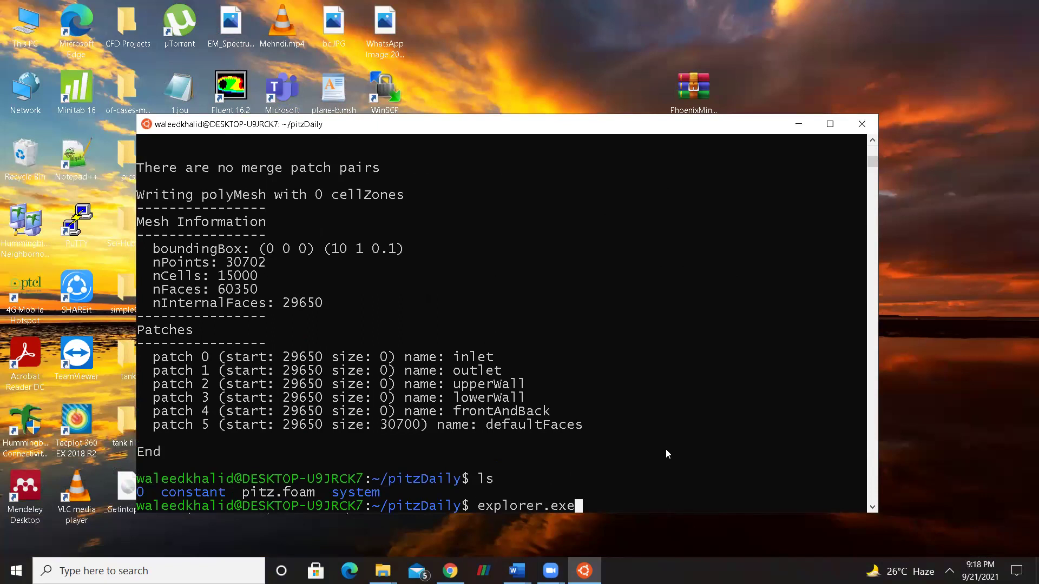
{"action": "type", "text": "."}
{"action": "key", "text": "Return"}
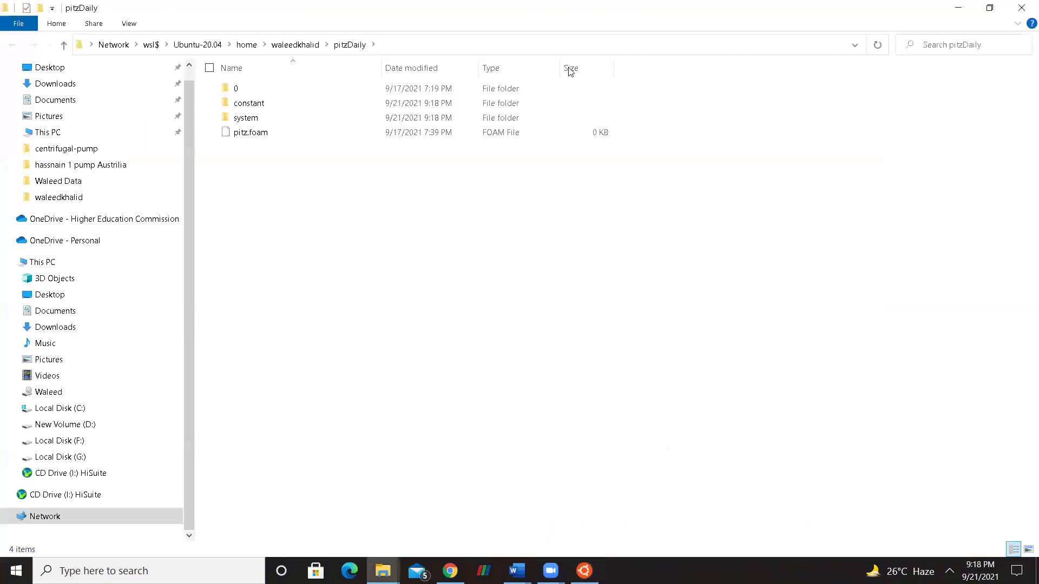
- Copy the pitzDaily folder from the Linux home directory and paste it onto the desktop
{"action": "left_click", "coordinate": [293, 46]}
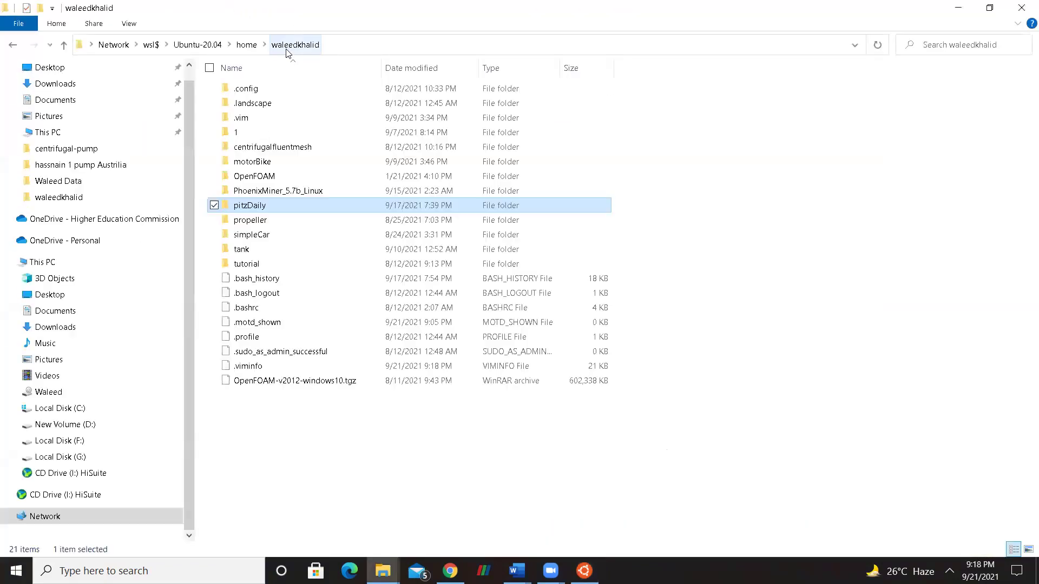
{"action": "right_click", "coordinate": [245, 200]}
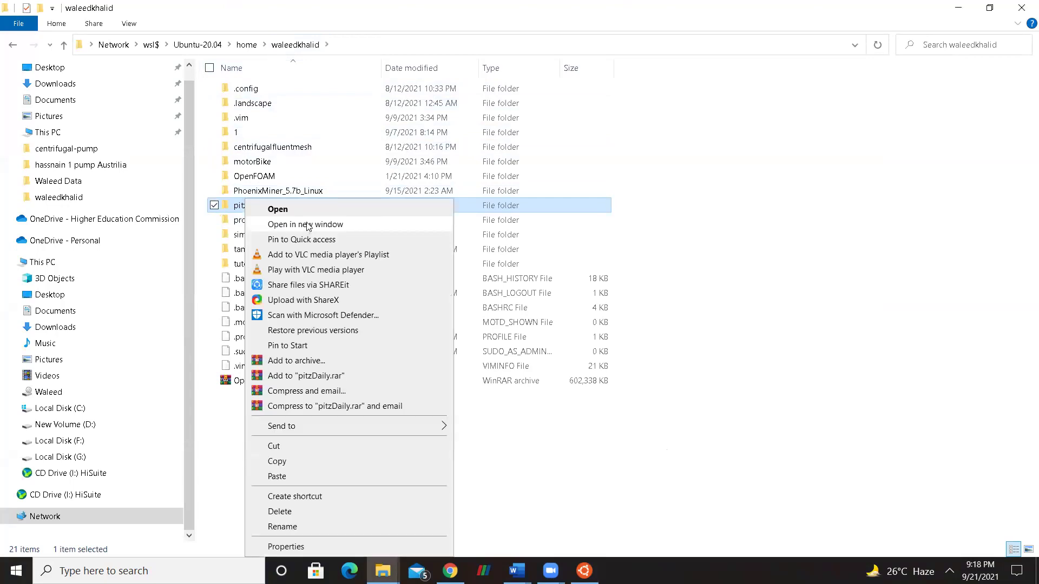
{"action": "left_click", "coordinate": [312, 461]}
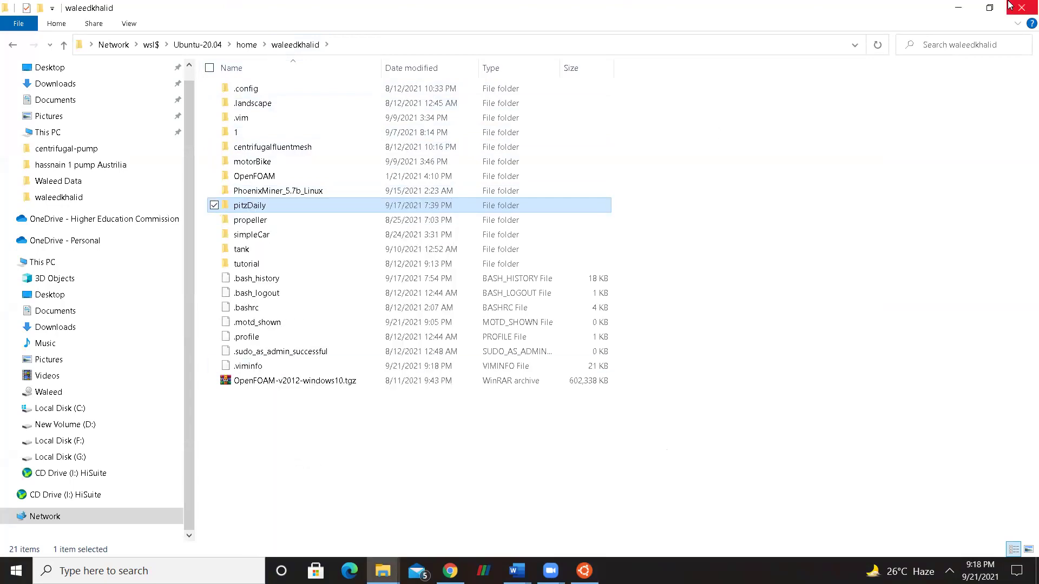
{"action": "left_click", "coordinate": [958, 7]}
{"action": "right_click", "coordinate": [810, 30]}
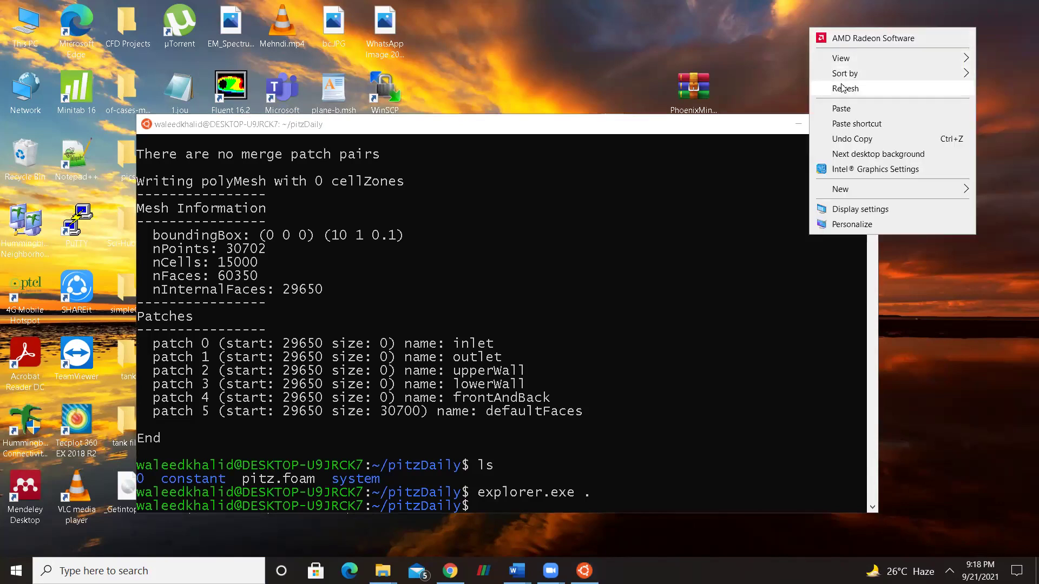
{"action": "left_click", "coordinate": [842, 109]}
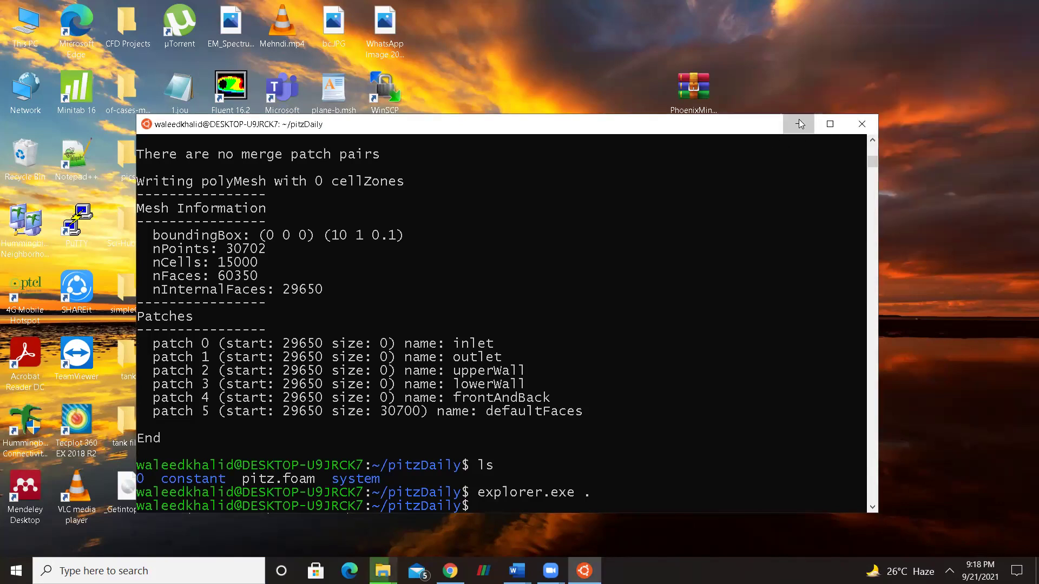
- Switch to ParaView, dismiss the welcome window and load pitz.foam from the desktop's pitzDaily folder
{"action": "left_click", "coordinate": [585, 571]}
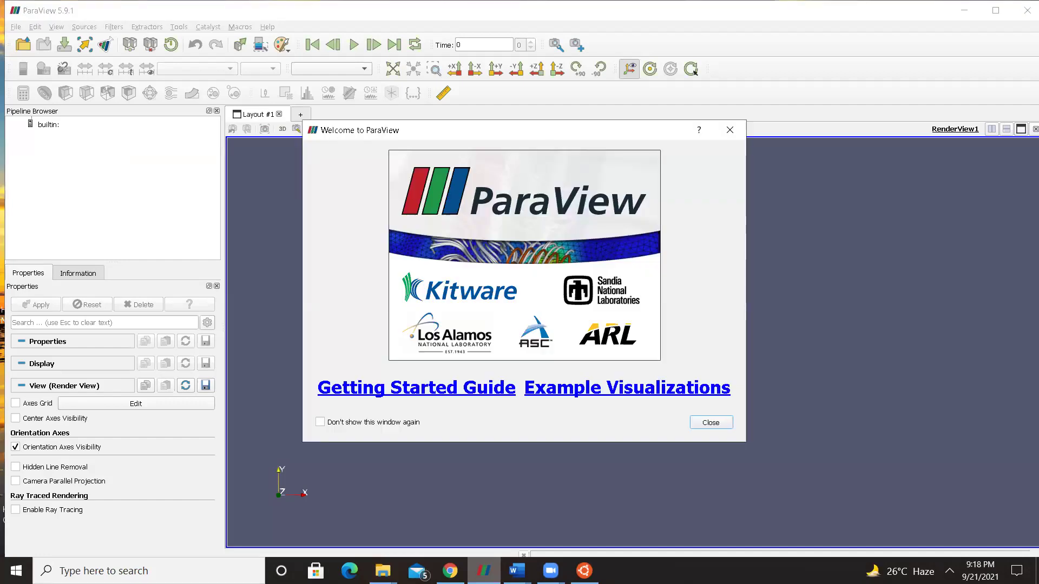
{"action": "left_click", "coordinate": [711, 422]}
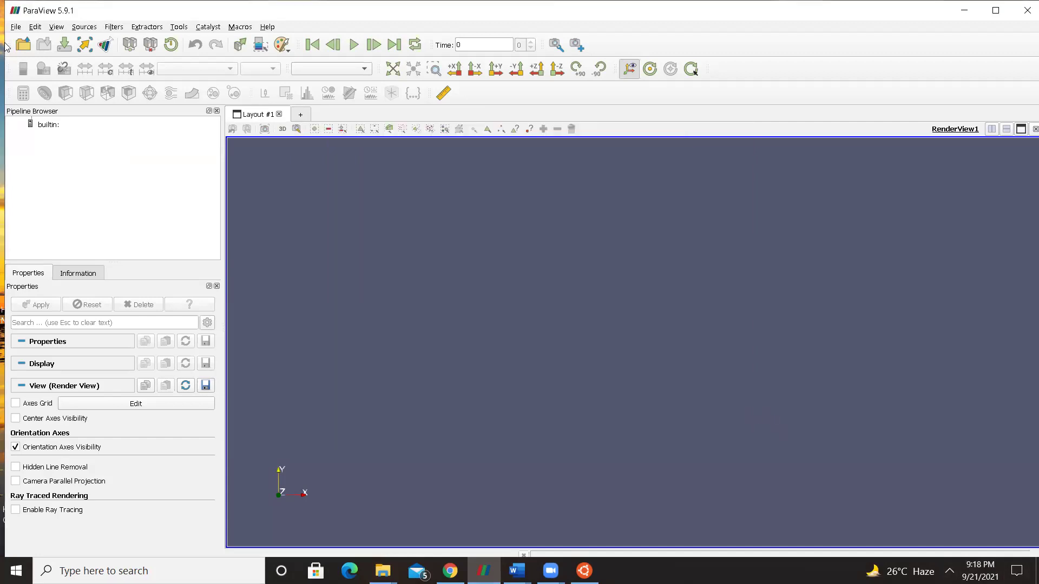
{"action": "left_click", "coordinate": [16, 27]}
{"action": "left_click", "coordinate": [23, 39]}
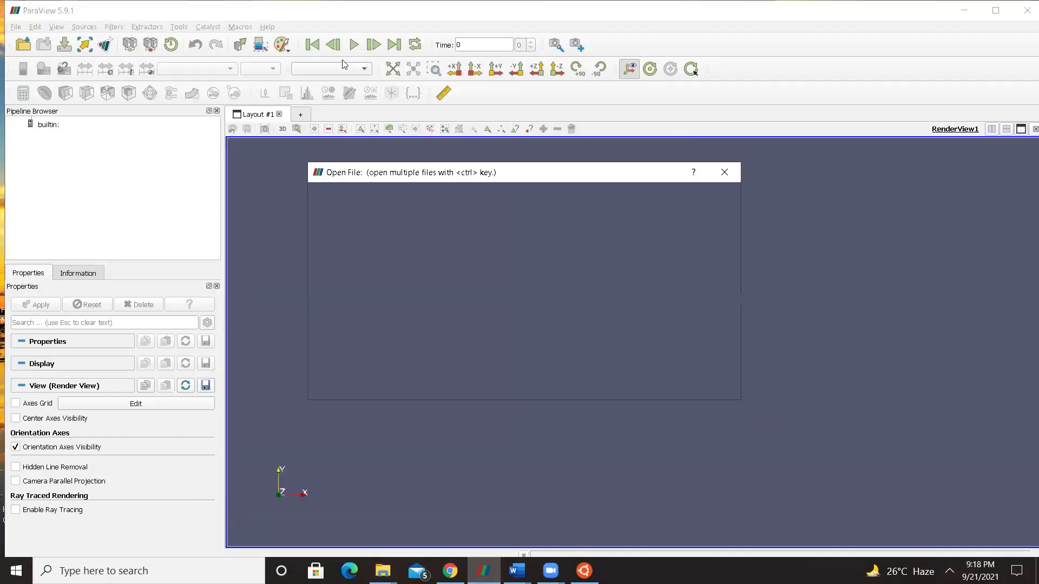
{"action": "left_click", "coordinate": [349, 253]}
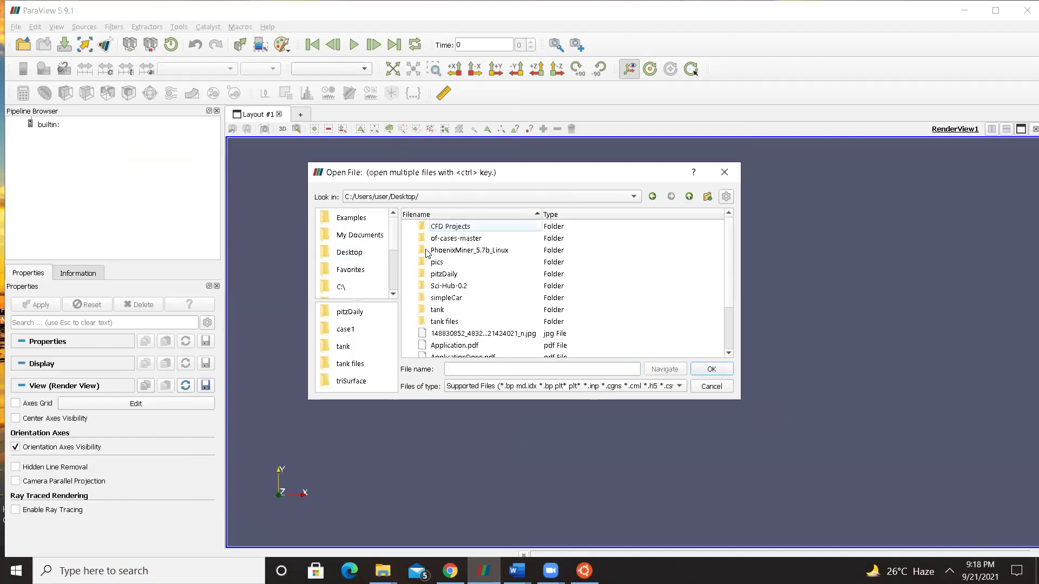
{"action": "double_click", "coordinate": [446, 275]}
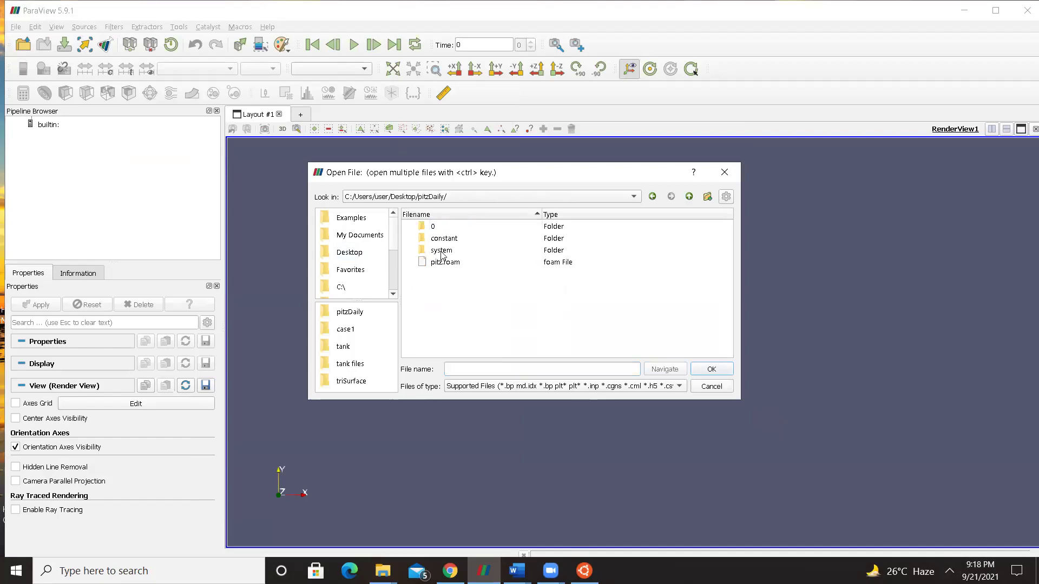
{"action": "left_click", "coordinate": [445, 262]}
{"action": "left_click", "coordinate": [710, 369]}
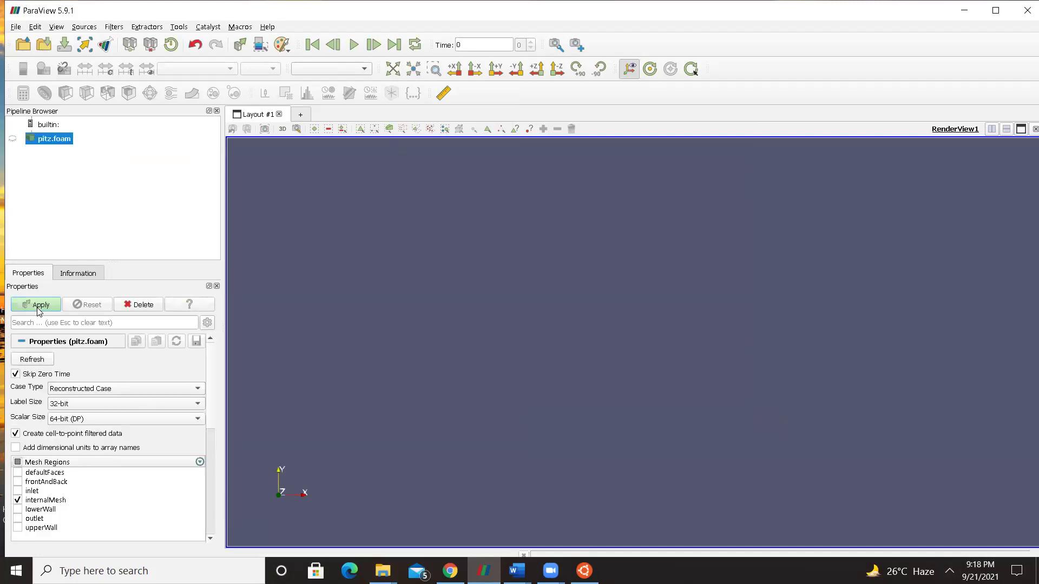
{"action": "left_click", "coordinate": [39, 306]}
- Display the loaded mesh as Surface With Edges and examine the cell spacing across the blocks
{"action": "left_click_drag", "start_coordinate": [681, 386], "coordinate": [583, 195]}
{"action": "left_click", "coordinate": [331, 69]}
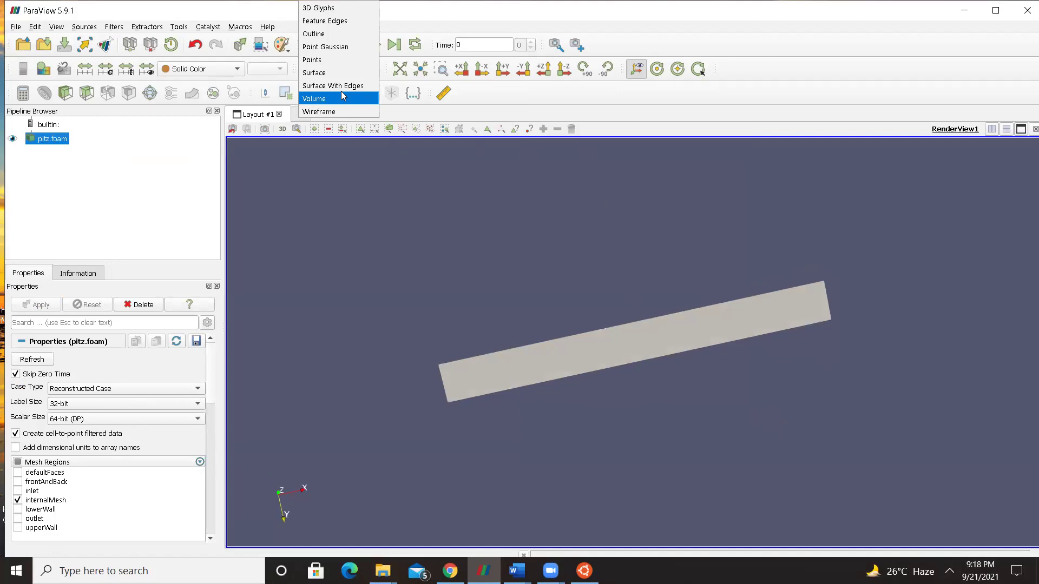
{"action": "left_click", "coordinate": [341, 96]}
{"action": "left_click", "coordinate": [614, 312]}
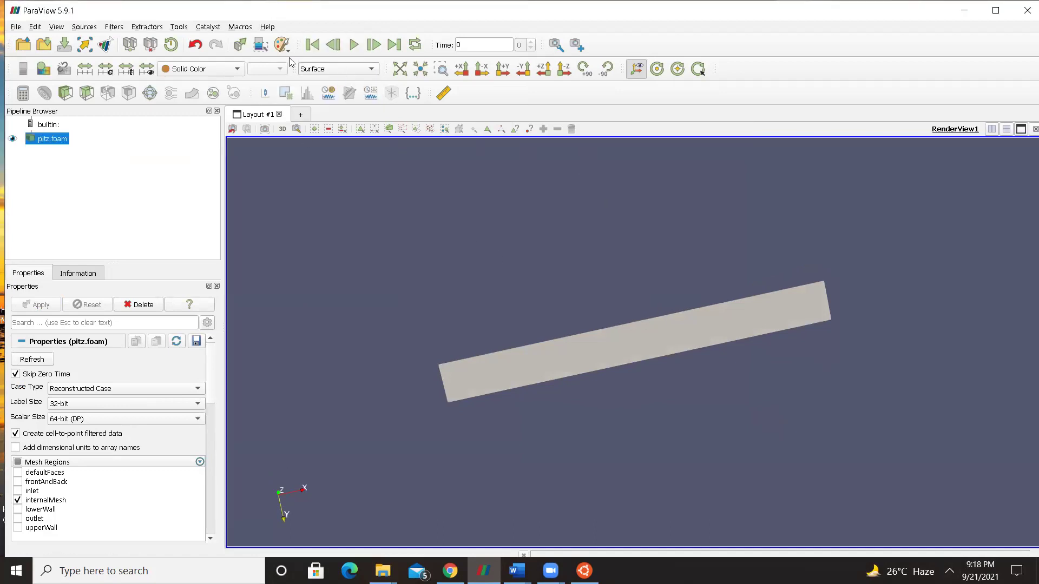
{"action": "left_click", "coordinate": [333, 70]}
{"action": "left_click", "coordinate": [336, 86]}
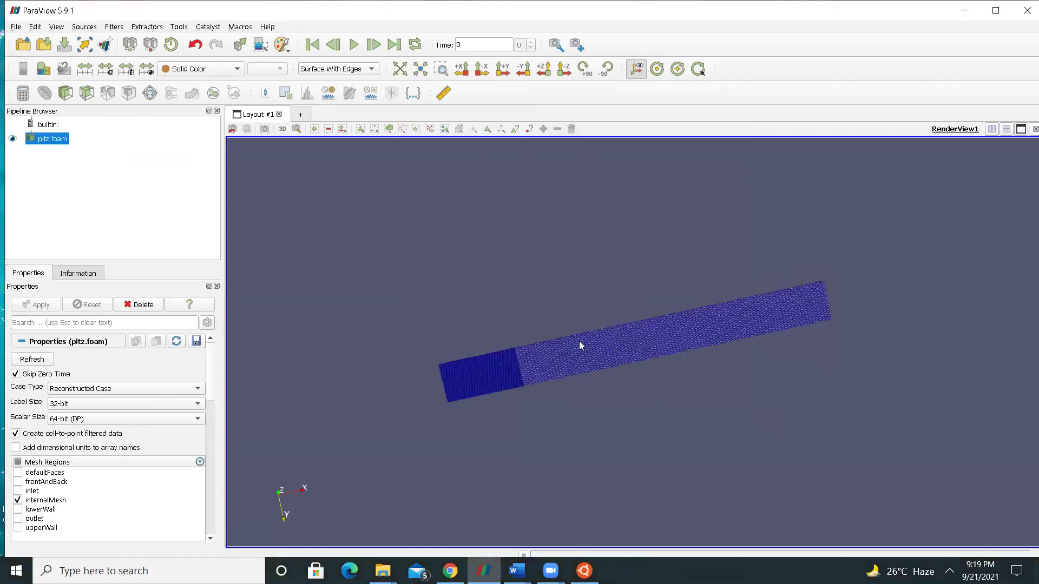
{"action": "scroll", "coordinate": [580, 352], "scroll_direction": "up", "scroll_amount": 3}
{"action": "scroll", "coordinate": [503, 438], "scroll_direction": "up", "scroll_amount": 5}
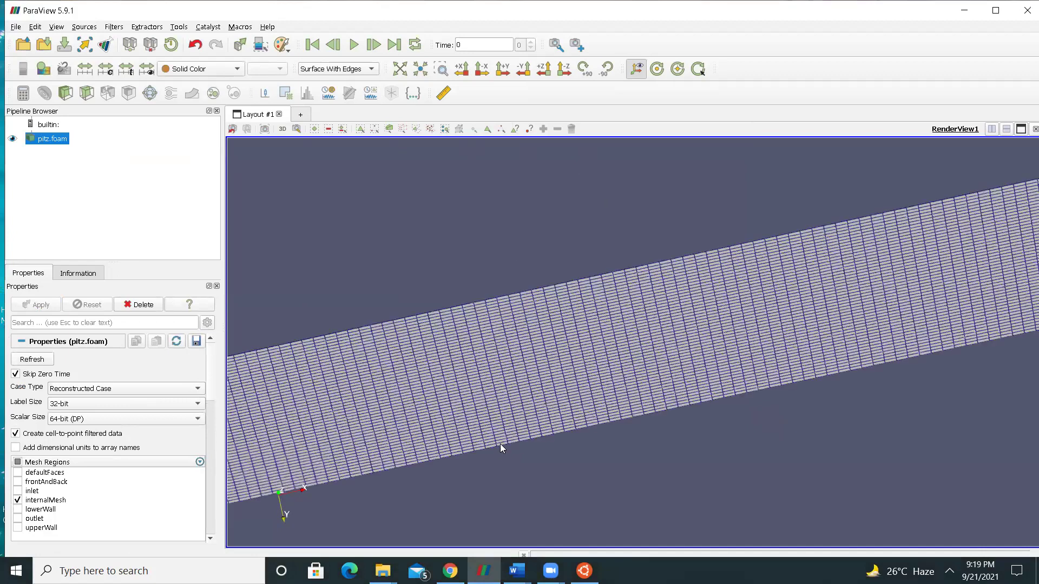
{"action": "scroll", "coordinate": [525, 322], "scroll_direction": "down", "scroll_amount": 4}
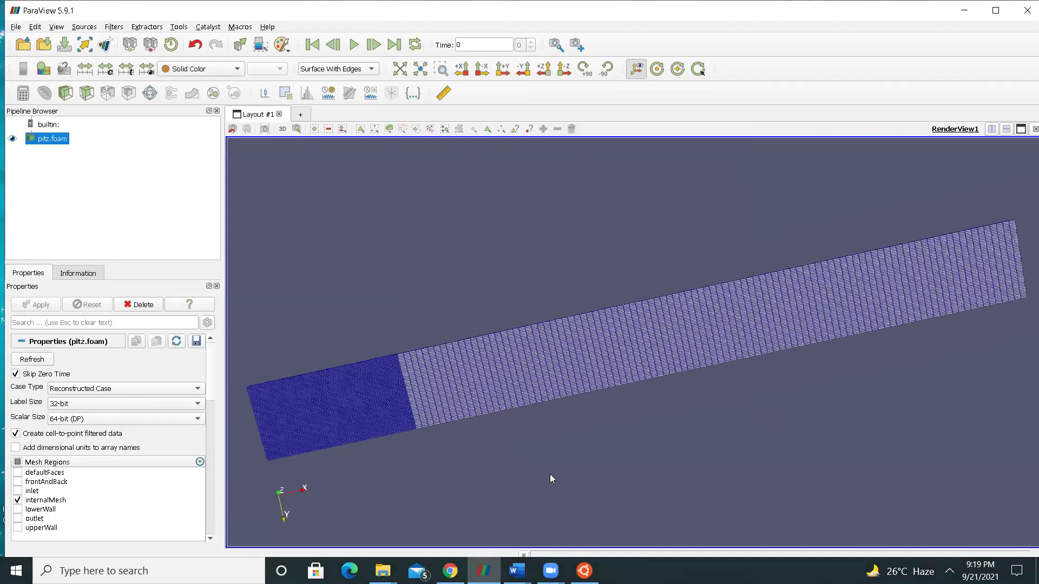
{"action": "scroll", "coordinate": [550, 474], "scroll_direction": "up", "scroll_amount": 5}
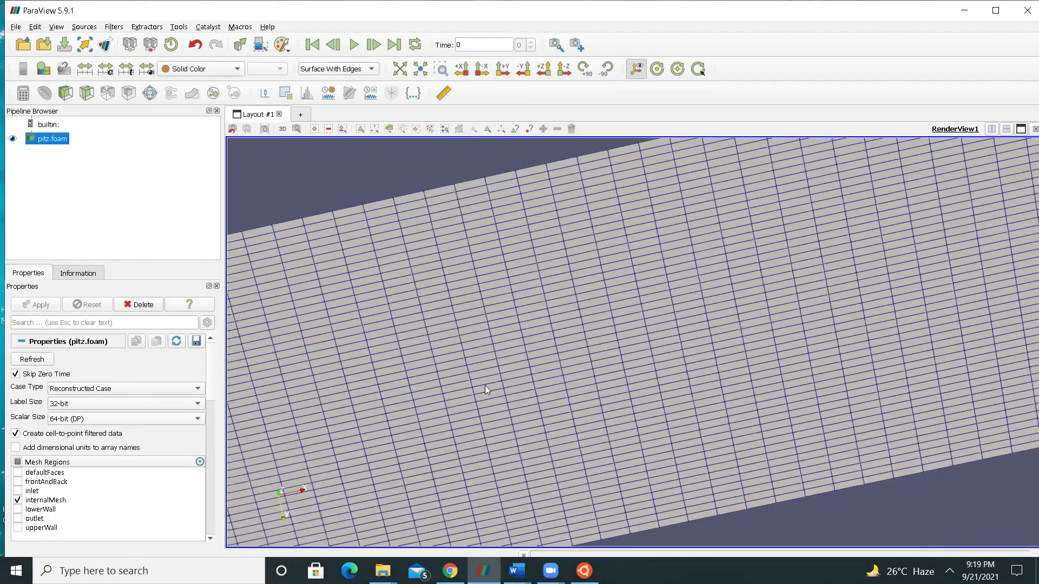
{"action": "scroll", "coordinate": [440, 383], "scroll_direction": "down", "scroll_amount": 5}
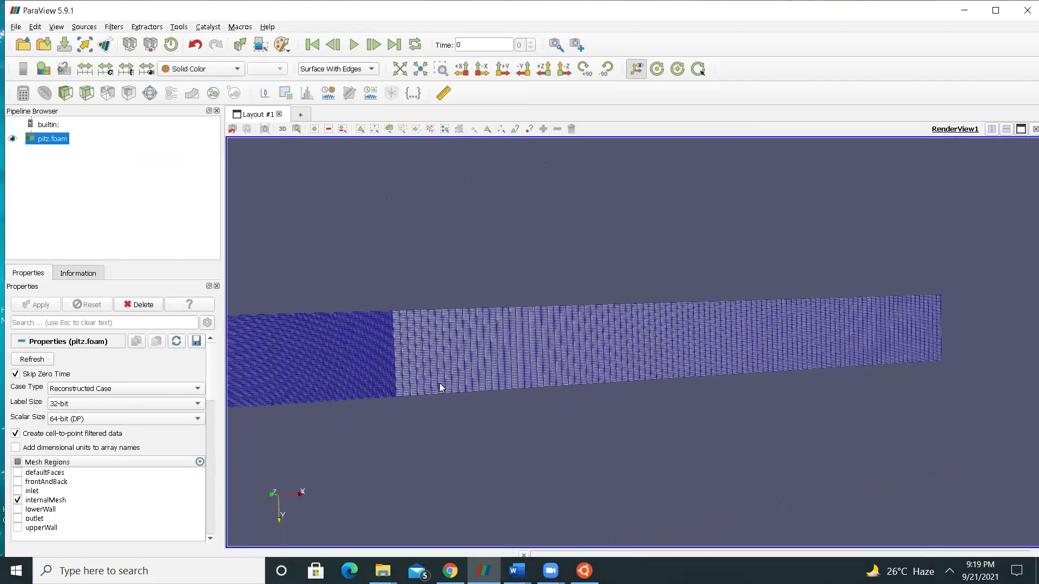
- Minimize ParaView and delete the pitzDaily copy from the desktop
{"action": "left_click", "coordinate": [968, 15]}
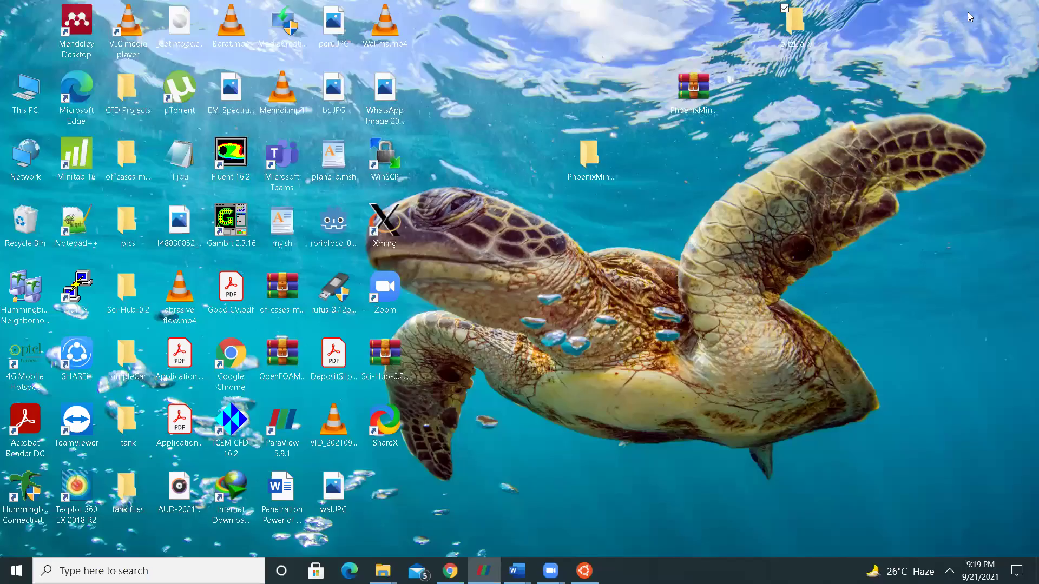
{"action": "right_click", "coordinate": [796, 27]}
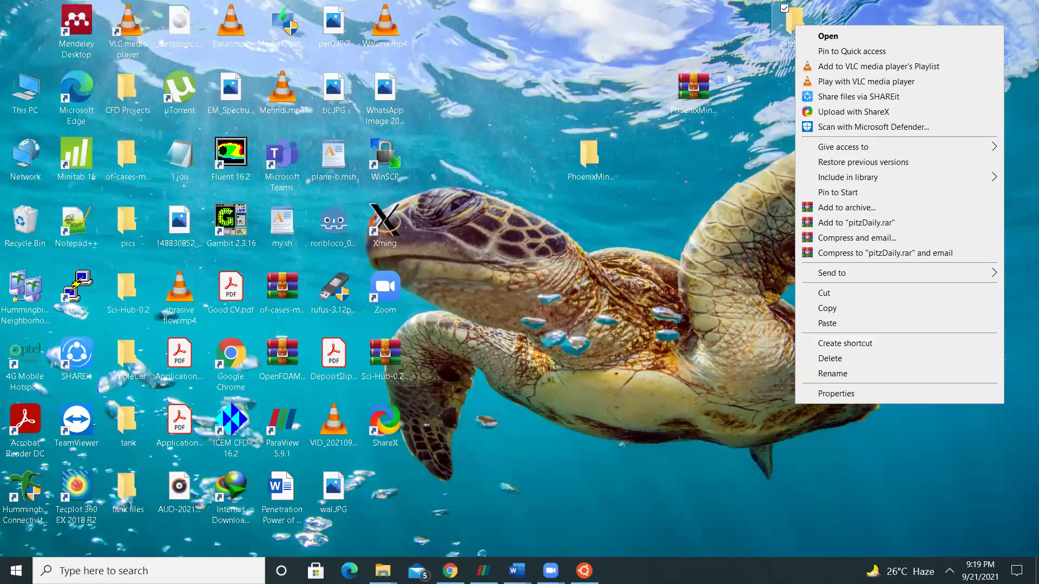
- Return to the Ubuntu terminal, list the case contents, enter the system directory and list its files
{"action": "left_click", "coordinate": [584, 571]}
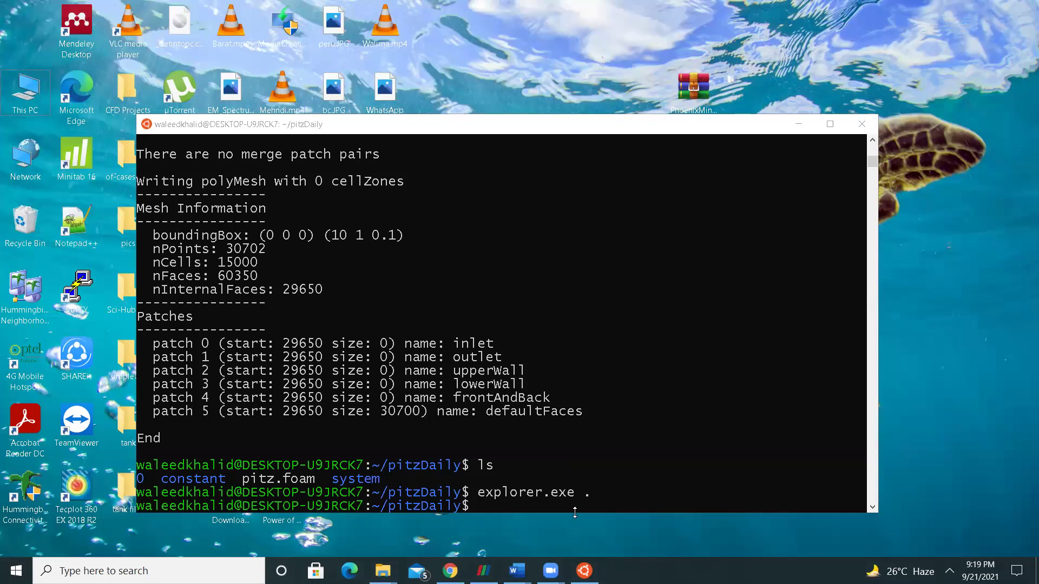
{"action": "left_click", "coordinate": [576, 509]}
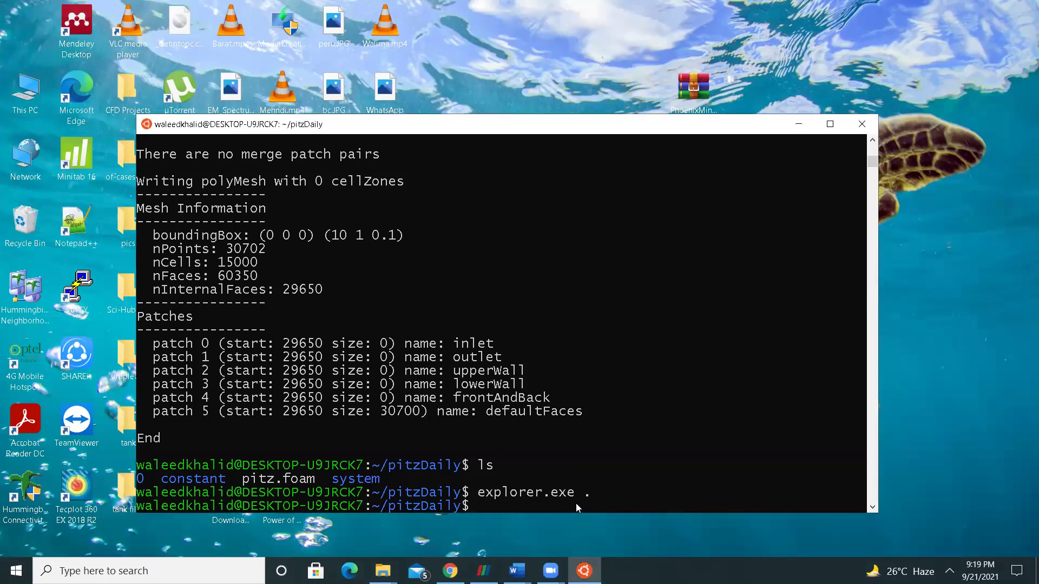
{"action": "type", "text": "ls"}
{"action": "key", "text": "Return"}
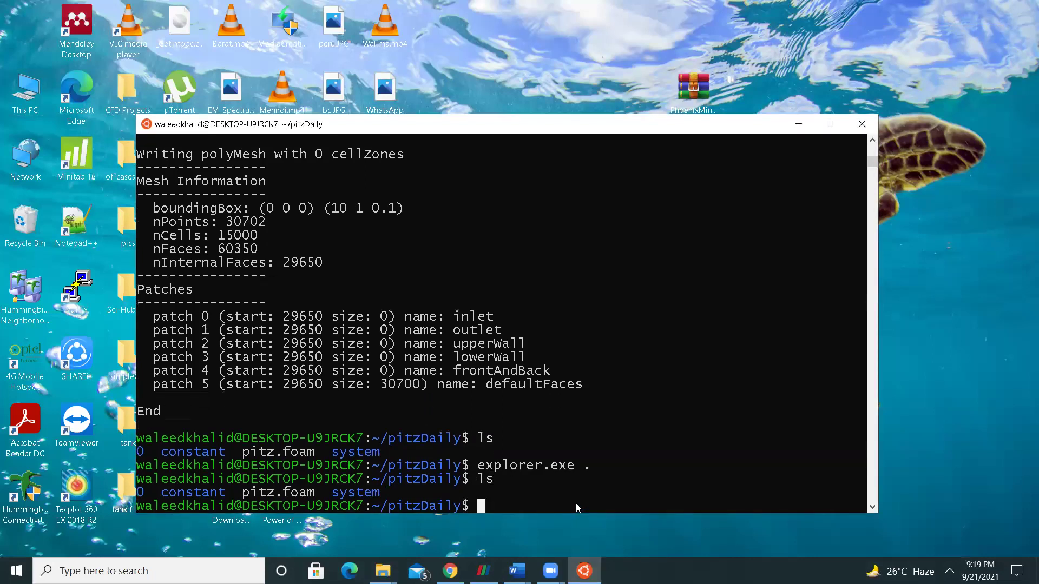
{"action": "type", "text": "cd"}
{"action": "key", "text": "Tab"}
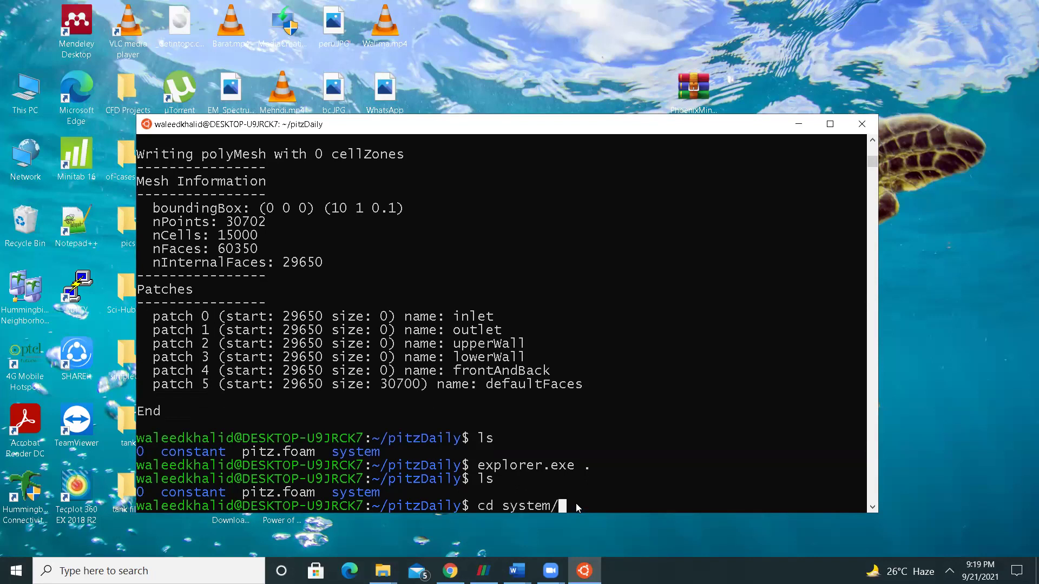
{"action": "key", "text": "Return"}
{"action": "type", "text": "ls"}
{"action": "key", "text": "Return"}
- Open blockMeshDict in vim, choosing to edit it anyway despite the swap file
{"action": "type", "text": "vi"}
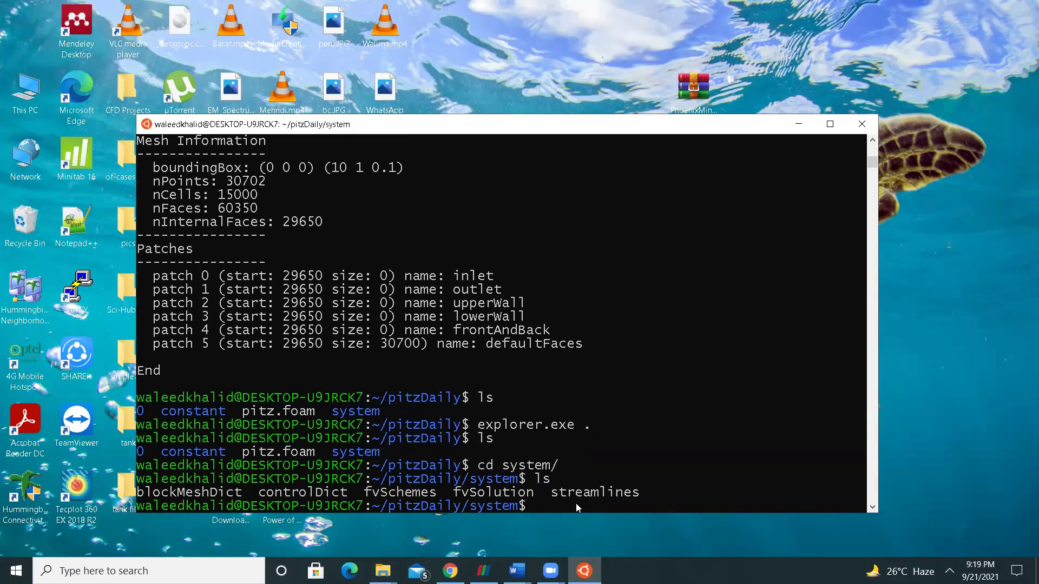
{"action": "type", "text": "m blo"}
{"action": "key", "text": "Tab"}
{"action": "key", "text": "Return"}
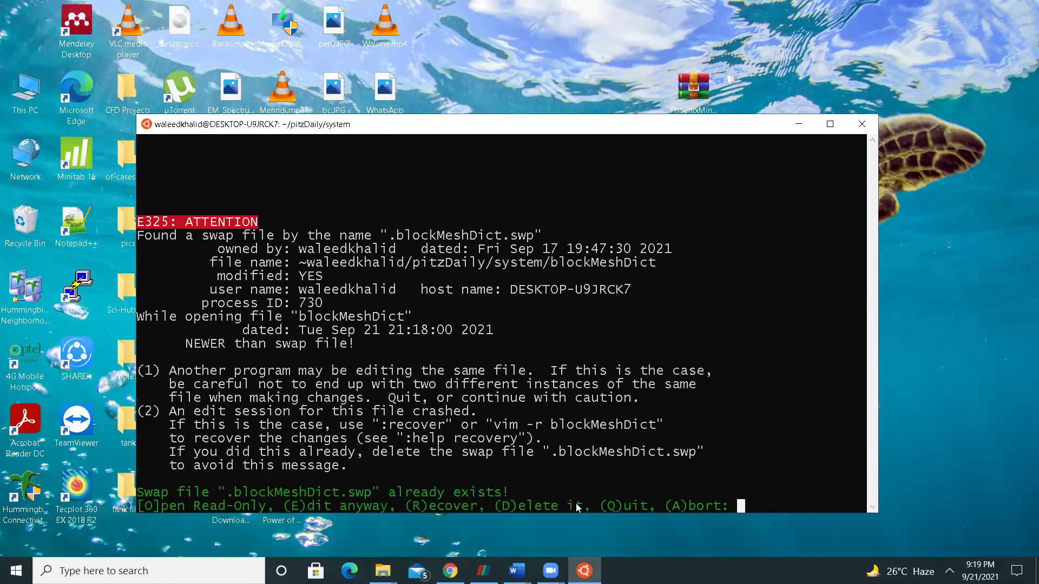
{"action": "key", "text": "e"}
- Insert a new line below vertex 15 at the end of the vertices list
{"action": "key", "text": "Up"}
{"action": "key", "text": "Up"}
{"action": "key", "text": "Up"}
{"action": "key", "text": "Up"}
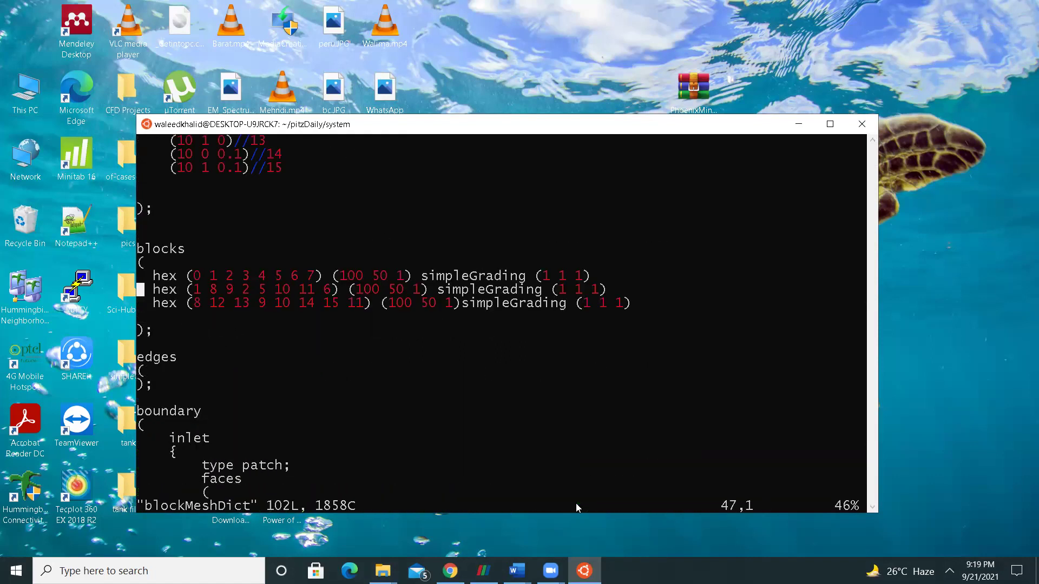
{"action": "key", "text": "Up"}
{"action": "key", "text": "Up"}
{"action": "key", "text": "Up"}
{"action": "key", "text": "Up"}
{"action": "key", "text": "Up"}
{"action": "key", "text": "Up"}
{"action": "key", "text": "Up"}
{"action": "key", "text": "Up"}
{"action": "key", "text": "Up"}
{"action": "key", "text": "Up"}
{"action": "key", "text": "Up"}
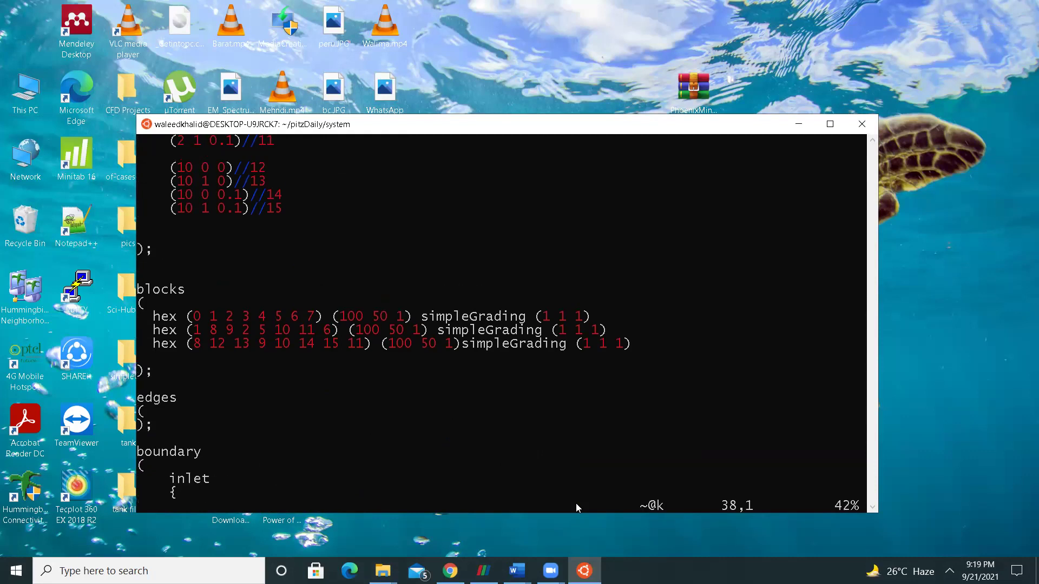
{"action": "key", "text": "Up"}
{"action": "key", "text": "Up"}
{"action": "key", "text": "Up"}
{"action": "key", "text": "Up"}
{"action": "key", "text": "Up"}
{"action": "key", "text": "Up"}
{"action": "key", "text": "Up"}
{"action": "key", "text": "Up"}
{"action": "key", "text": "Up"}
{"action": "key", "text": "Up"}
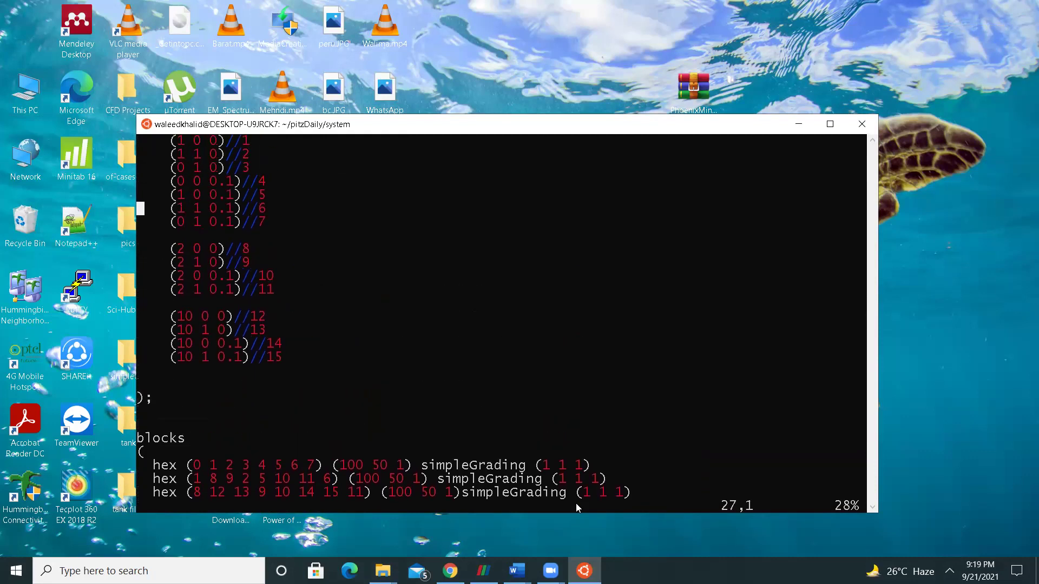
{"action": "key", "text": "Down"}
{"action": "key", "text": "Down"}
{"action": "key", "text": "Down"}
{"action": "key", "text": "Down"}
{"action": "key", "text": "Down"}
{"action": "key", "text": "Down"}
{"action": "key", "text": "Down"}
{"action": "key", "text": "Down"}
{"action": "key", "text": "Down"}
{"action": "key", "text": "Down"}
{"action": "key", "text": "Down"}
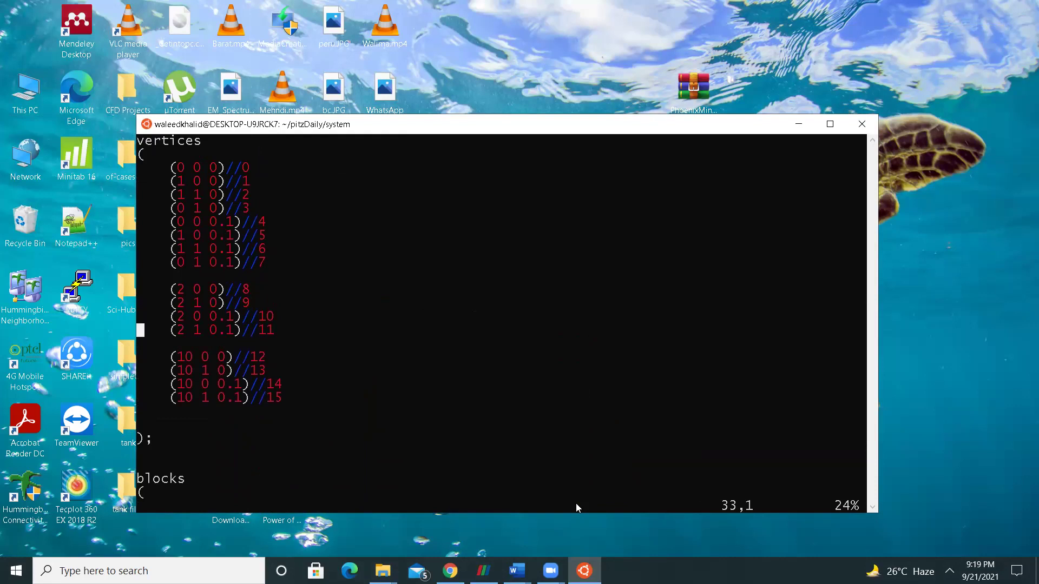
{"action": "key", "text": "Down"}
{"action": "key", "text": "Down"}
{"action": "key", "text": "Down"}
{"action": "key", "text": "Down"}
{"action": "key", "text": "Down"}
{"action": "key", "text": "Up"}
{"action": "key", "text": "i"}
{"action": "key", "text": "Down"}
{"action": "key", "text": "Up"}
{"action": "key", "text": "Return"}
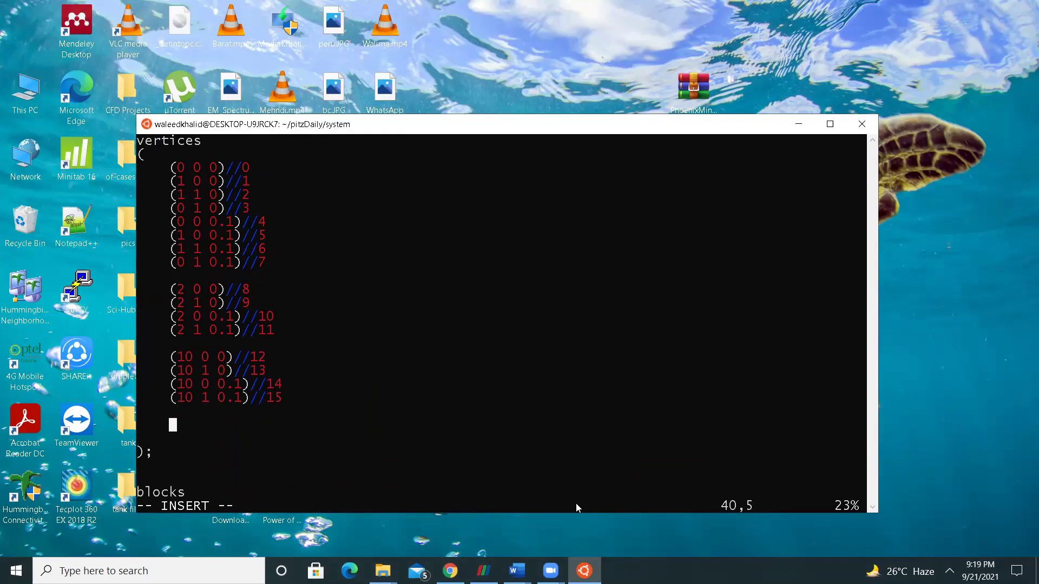
- Enter the vertex (0 -1 0) with the comment //16
{"action": "type", "text": "("}
{"action": "type", "text": "("}
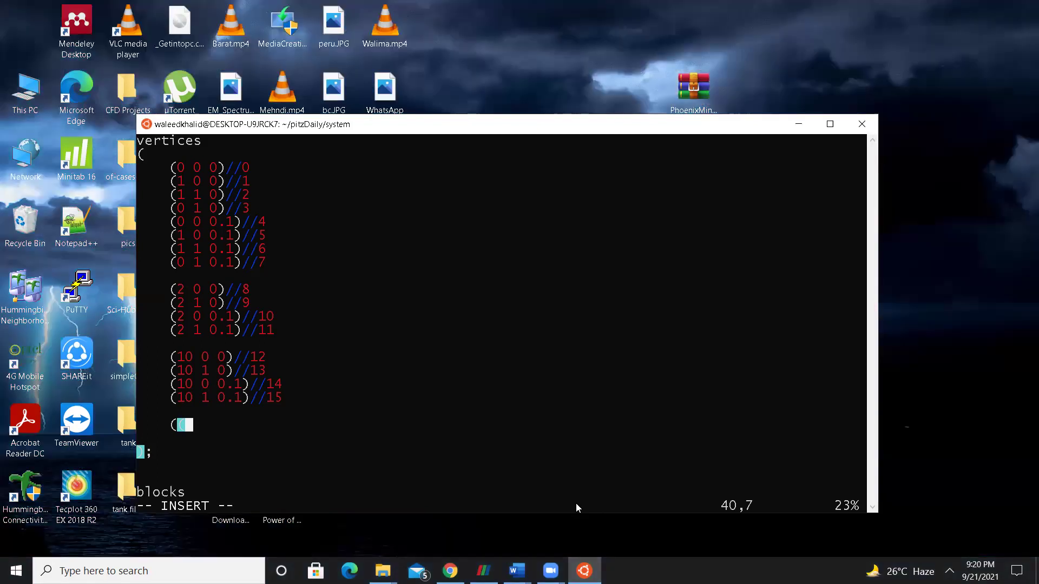
{"action": "type", "text": "--"}
{"action": "key", "text": "BackSpace"}
{"action": "key", "text": "BackSpace"}
{"action": "key", "text": "BackSpace"}
{"action": "type", "text": "0 -1"}
{"action": "type", "text": "0"}
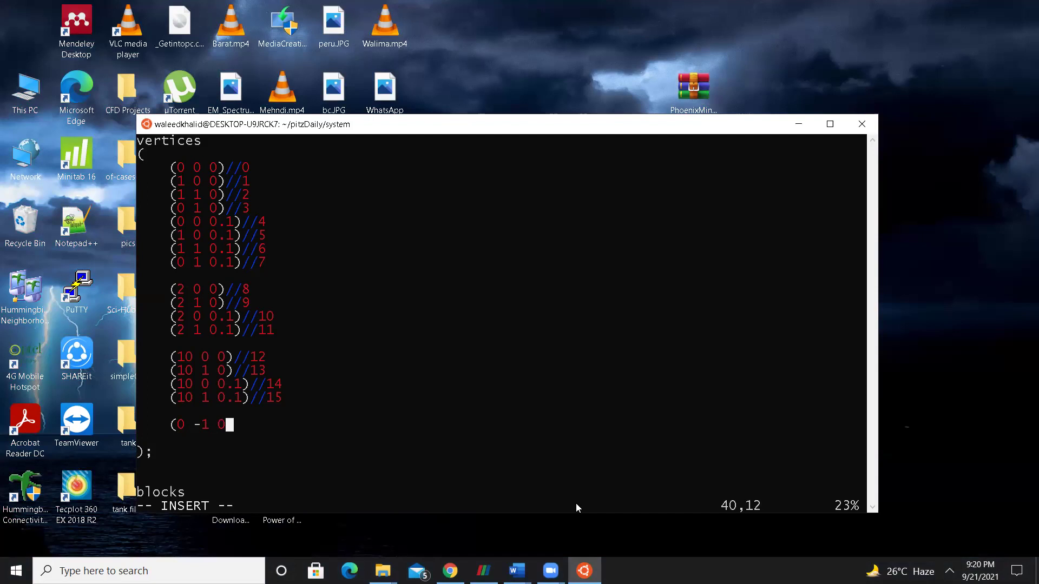
{"action": "type", "text": ")//16"}
{"action": "key", "text": "Return"}
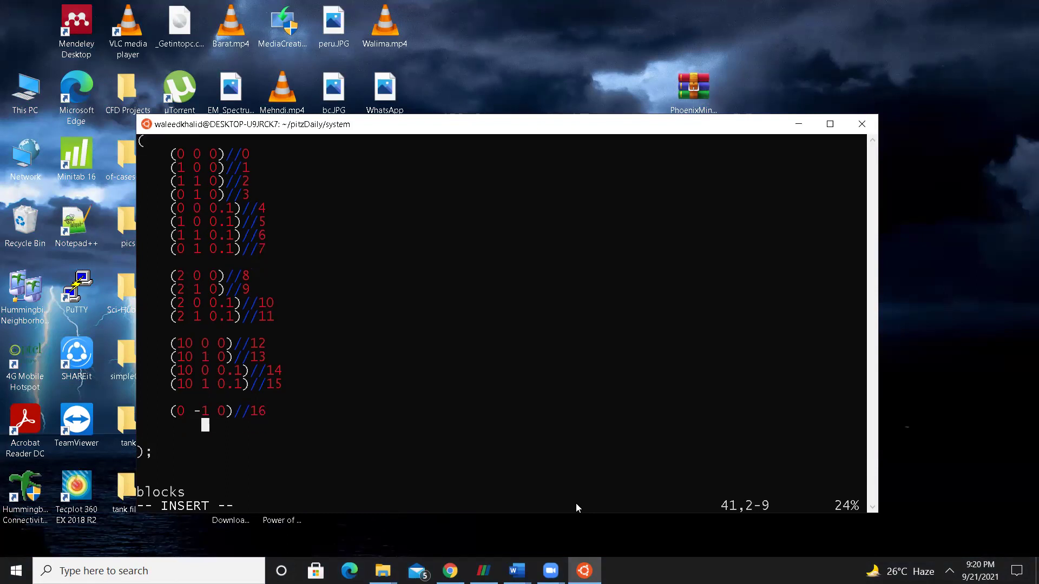
- Start a fresh vertex line below vertex 16 with an opening parenthesis
{"action": "type", "text": "("}
{"action": "key", "text": "BackSpace"}
{"action": "key", "text": "BackSpace"}
{"action": "key", "text": "BackSpace"}
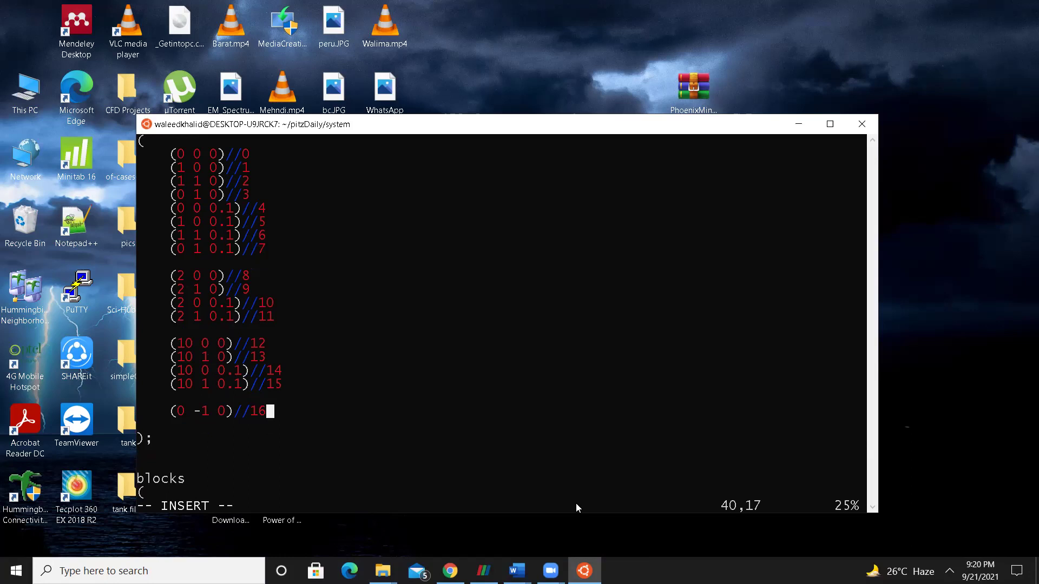
{"action": "key", "text": "Return"}
{"action": "key", "text": "BackSpace"}
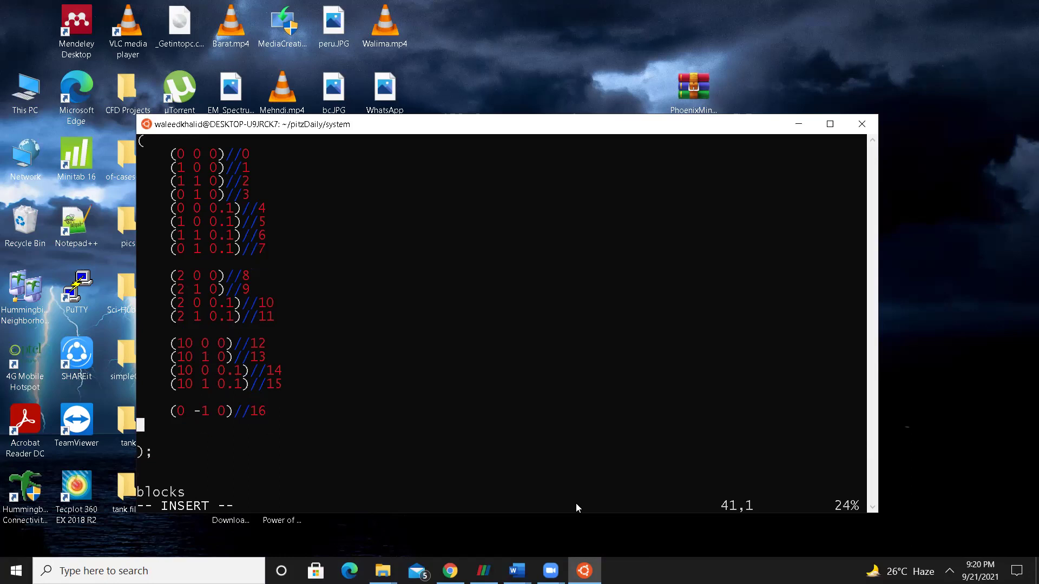
{"action": "type", "text": "(0"}
{"action": "key", "text": "BackSpace"}
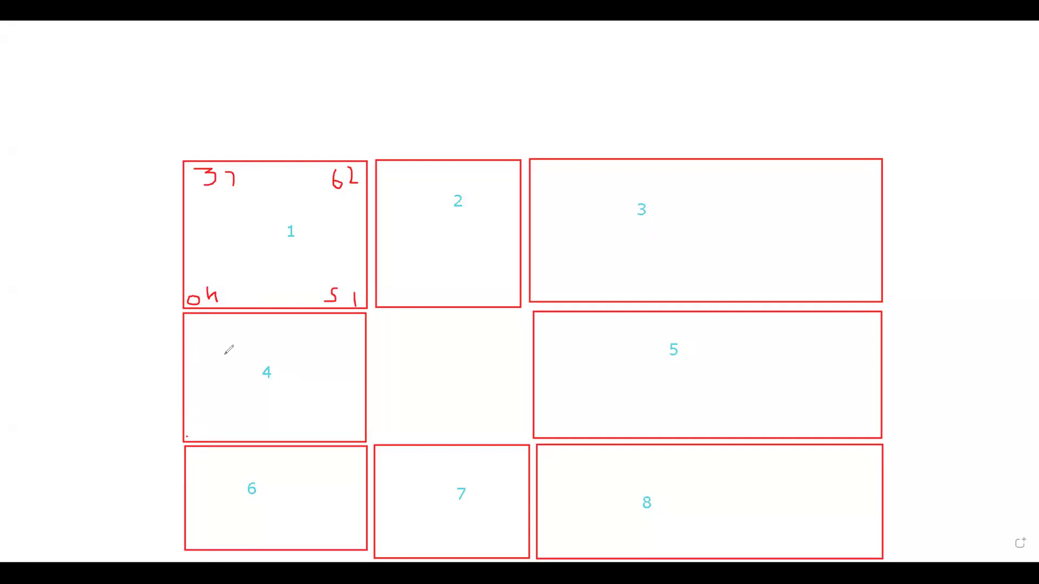
- Handwrite vertex labels at the two lower corners of block 4 on the block diagram
{"action": "mouse_move", "coordinate": [187, 436]}
{"action": "left_mouse_down"}
{"action": "mouse_move", "coordinate": [198, 439]}
{"action": "mouse_move", "coordinate": [192, 410]}
{"action": "mouse_move", "coordinate": [208, 423]}
{"action": "mouse_move", "coordinate": [215, 415]}
{"action": "left_mouse_up"}
{"action": "mouse_move", "coordinate": [319, 423]}
{"action": "left_mouse_down"}
{"action": "mouse_move", "coordinate": [313, 430]}
{"action": "mouse_move", "coordinate": [349, 412]}
{"action": "left_mouse_up"}
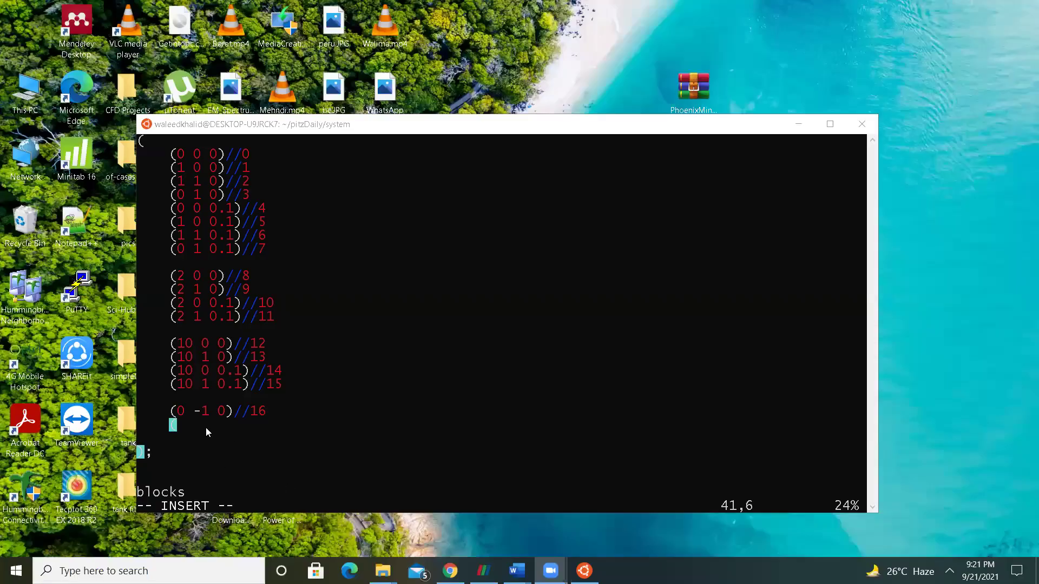
- Complete the vertex line below vertex 16 as (1 -1 0) with the comment //17
{"action": "left_click", "coordinate": [205, 428]}
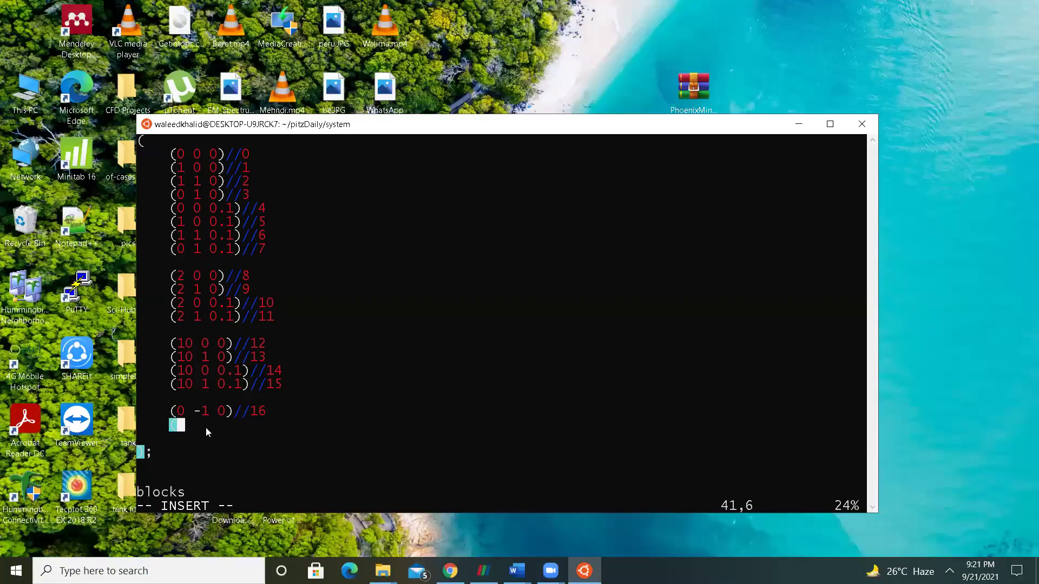
{"action": "type", "text": "(1 -1"}
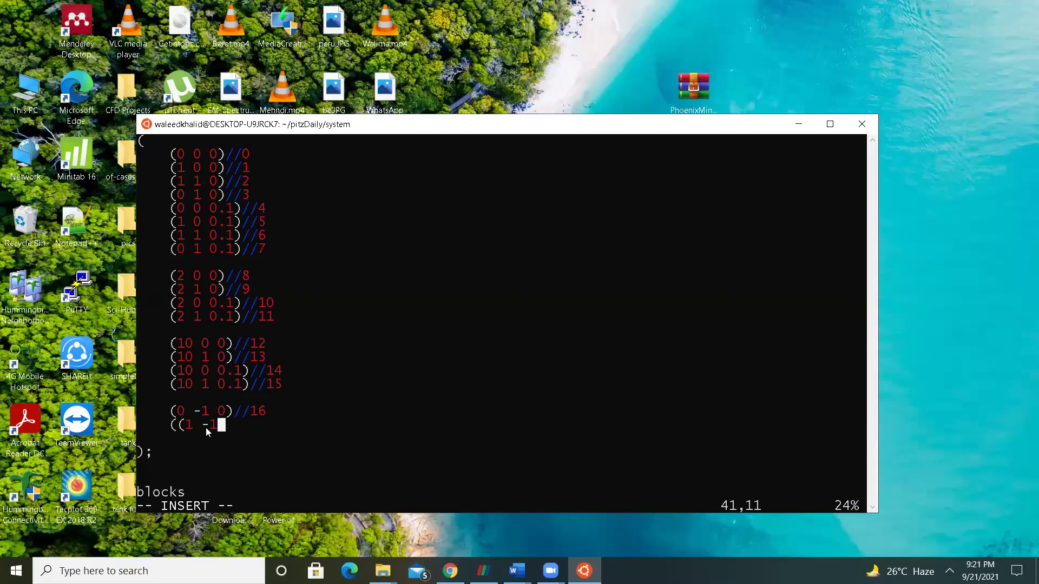
{"action": "key", "text": "Left"}
{"action": "key", "text": "Left"}
{"action": "key", "text": "Left"}
{"action": "key", "text": "Left"}
{"action": "key", "text": "BackSpace"}
{"action": "key", "text": "Right"}
{"action": "key", "text": "Right"}
{"action": "key", "text": "Right"}
{"action": "key", "text": "Right"}
{"action": "key", "text": "Tab"}
{"action": "key", "text": "BackSpace"}
{"action": "type", "text": "0)//17"}
{"action": "key", "text": "Return"}
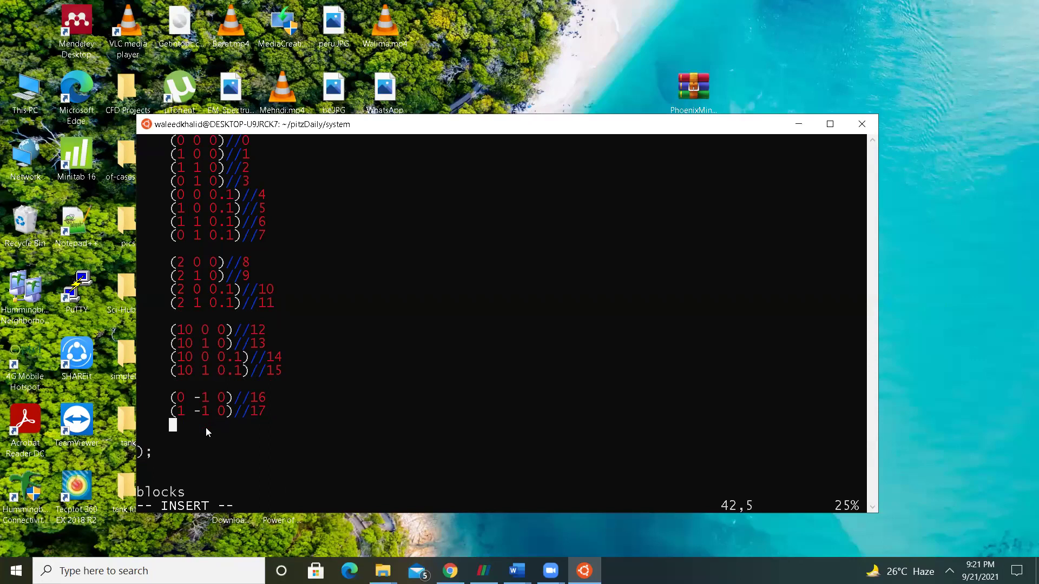
- Add the vertices (0 -1 0.1) with the comment //18 and (1 -1 0.1) with the comment //19
{"action": "type", "text": "(0 -1 0.1)//18"}
{"action": "key", "text": "Return"}
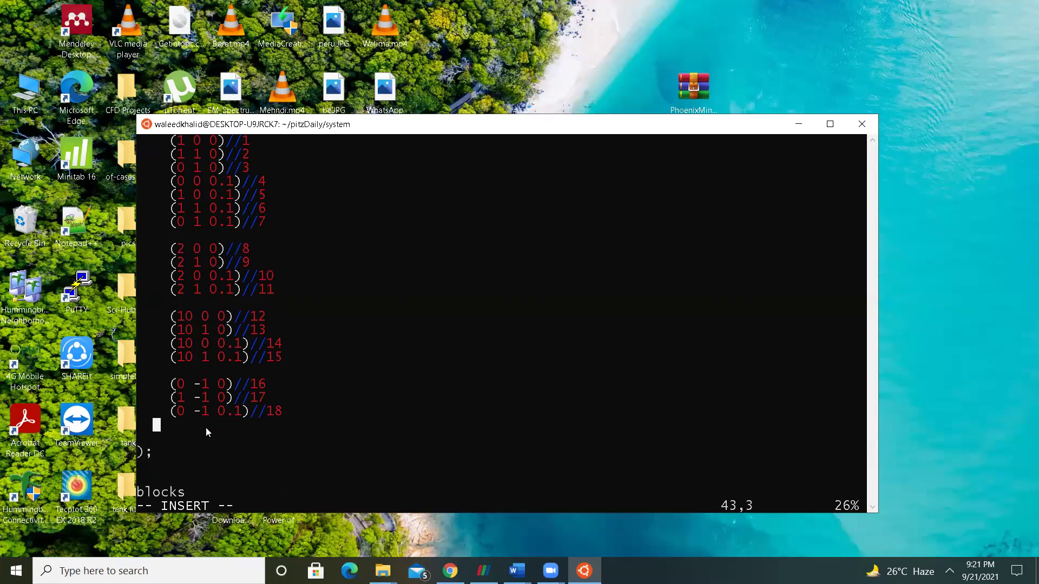
{"action": "type", "text": "(1 -1 0.1)"}
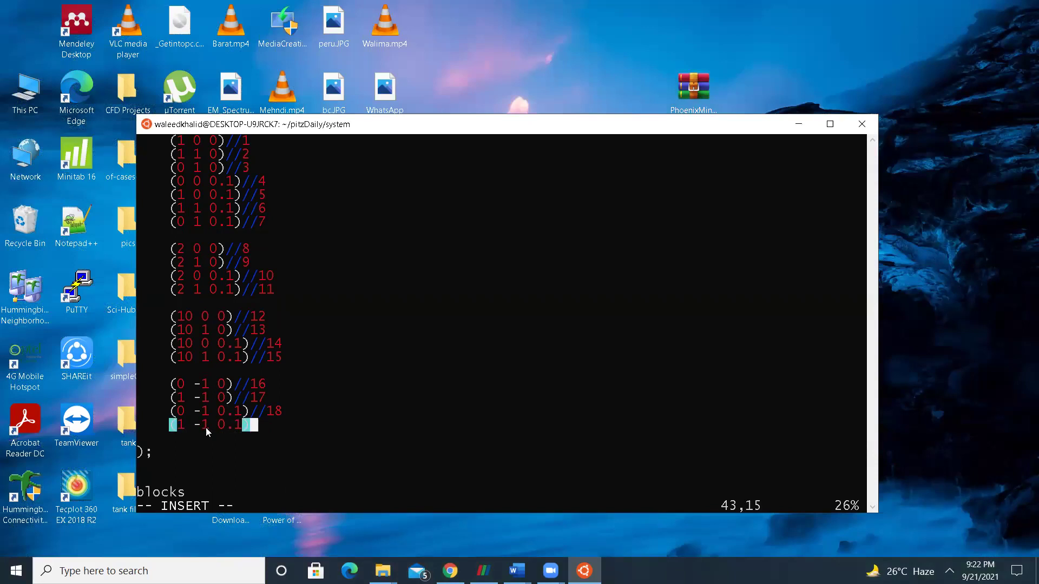
{"action": "type", "text": "//19"}
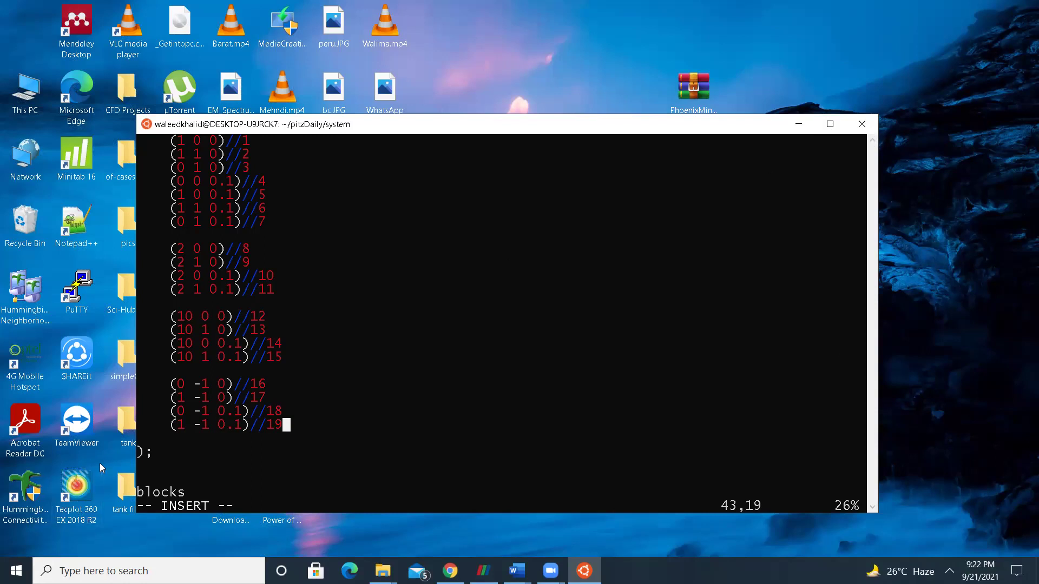
- Review the whole vertices list from the first vertex down to block 4's vertices
{"action": "key", "text": "Up"}
{"action": "key", "text": "Up"}
{"action": "key", "text": "Up"}
{"action": "key", "text": "Up"}
{"action": "key", "text": "Up"}
{"action": "key", "text": "Up"}
{"action": "key", "text": "Up"}
{"action": "key", "text": "Up"}
{"action": "key", "text": "Up"}
{"action": "key", "text": "Up"}
{"action": "key", "text": "Up"}
{"action": "key", "text": "Up"}
{"action": "key", "text": "Up"}
{"action": "key", "text": "Up"}
{"action": "key", "text": "Up"}
{"action": "key", "text": "Up"}
{"action": "key", "text": "Up"}
{"action": "key", "text": "Up"}
{"action": "key", "text": "Up"}
{"action": "key", "text": "Up"}
{"action": "key", "text": "Down"}
{"action": "key", "text": "Down"}
{"action": "key", "text": "Down"}
{"action": "key", "text": "Down"}
{"action": "key", "text": "Down"}
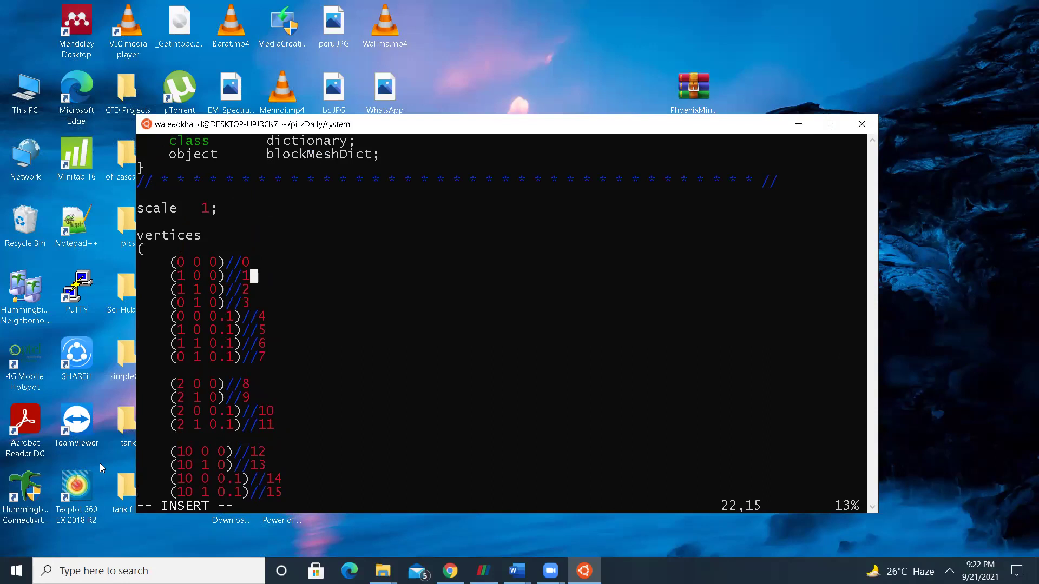
{"action": "key", "text": "Down"}
{"action": "key", "text": "Down"}
{"action": "key", "text": "Down"}
{"action": "key", "text": "Down"}
{"action": "key", "text": "Down"}
{"action": "key", "text": "Down"}
{"action": "key", "text": "Down"}
{"action": "key", "text": "Down"}
{"action": "key", "text": "Down"}
{"action": "key", "text": "Down"}
{"action": "key", "text": "Down"}
{"action": "key", "text": "Down"}
{"action": "key", "text": "Down"}
{"action": "key", "text": "Down"}
{"action": "key", "text": "Down"}
{"action": "key", "text": "Down"}
{"action": "key", "text": "Down"}
{"action": "key", "text": "Down"}
{"action": "key", "text": "Down"}
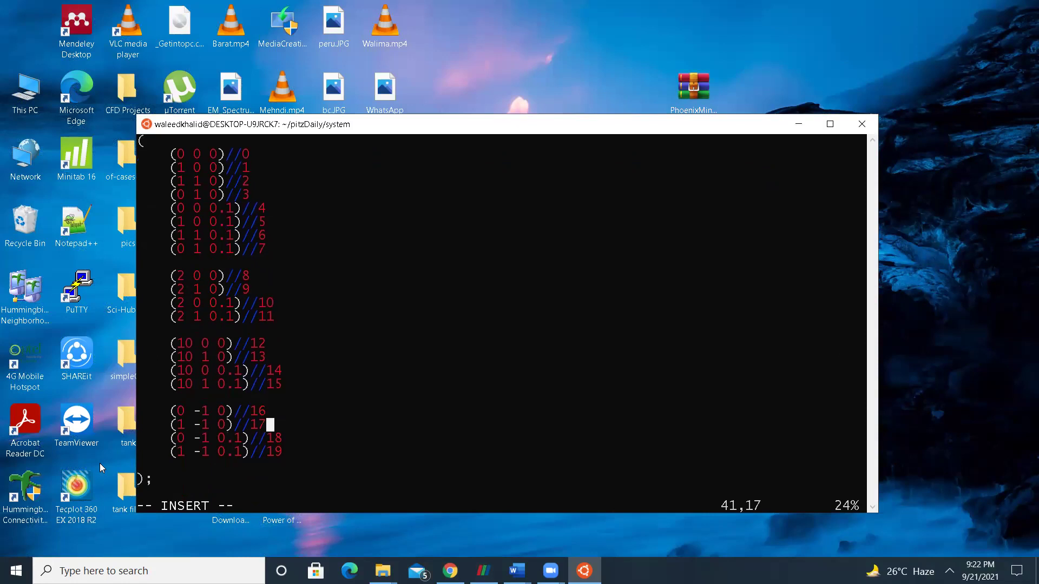
{"action": "key", "text": "Down"}
{"action": "key", "text": "Down"}
{"action": "key", "text": "Down"}
{"action": "key", "text": "Down"}
{"action": "key", "text": "Down"}
{"action": "key", "text": "Down"}
{"action": "key", "text": "Down"}
{"action": "key", "text": "Down"}
{"action": "key", "text": "Down"}
{"action": "key", "text": "Down"}
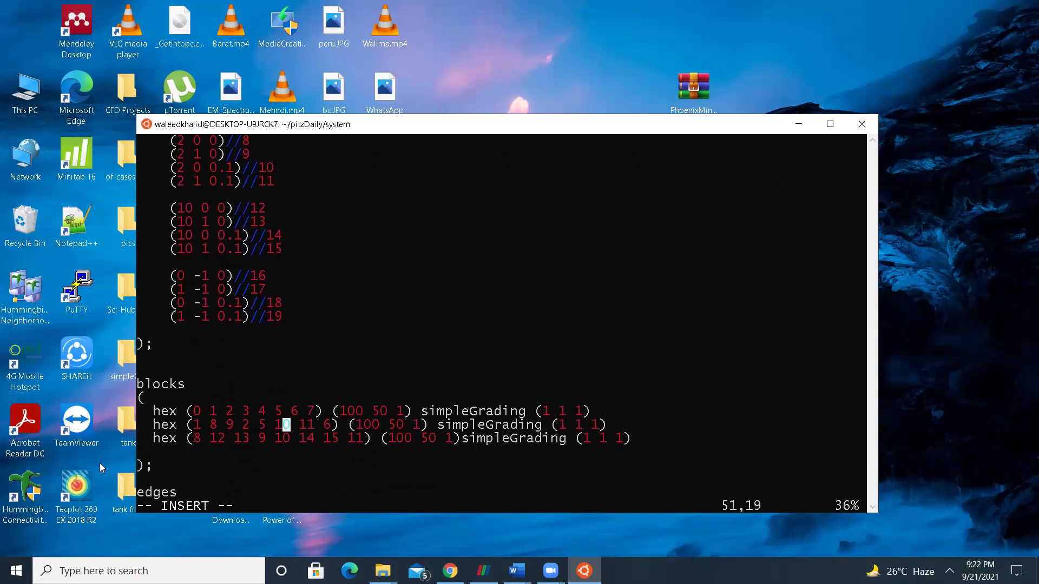
{"action": "key", "text": "Down"}
{"action": "key", "text": "Right"}
{"action": "key", "text": "Right"}
{"action": "key", "text": "Right"}
{"action": "key", "text": "Right"}
{"action": "key", "text": "Right"}
{"action": "key", "text": "Right"}
{"action": "key", "text": "Right"}
{"action": "key", "text": "Right"}
{"action": "key", "text": "Right"}
{"action": "key", "text": "Right"}
{"action": "key", "text": "Right"}
{"action": "key", "text": "Right"}
{"action": "key", "text": "Right"}
{"action": "key", "text": "Right"}
{"action": "key", "text": "Right"}
{"action": "key", "text": "Right"}
{"action": "key", "text": "Right"}
{"action": "key", "text": "Right"}
{"action": "key", "text": "Right"}
{"action": "key", "text": "Right"}
{"action": "key", "text": "Right"}
{"action": "key", "text": "Right"}
{"action": "key", "text": "Right"}
{"action": "key", "text": "Right"}
{"action": "key", "text": "Right"}
{"action": "key", "text": "Right"}
{"action": "key", "text": "Right"}
{"action": "key", "text": "Right"}
{"action": "key", "text": "Right"}
{"action": "key", "text": "Right"}
{"action": "key", "text": "Right"}
{"action": "key", "text": "Right"}
{"action": "key", "text": "Right"}
{"action": "key", "text": "Right"}
{"action": "key", "text": "Right"}
{"action": "key", "text": "Right"}
{"action": "key", "text": "Right"}
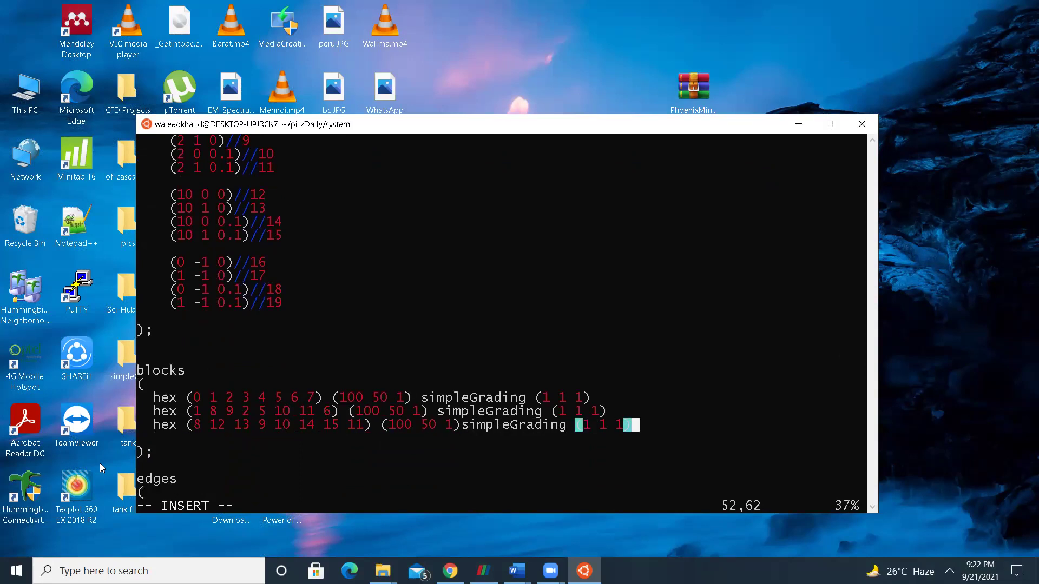
{"action": "key", "text": "Return"}
{"action": "type", "text": "he"}
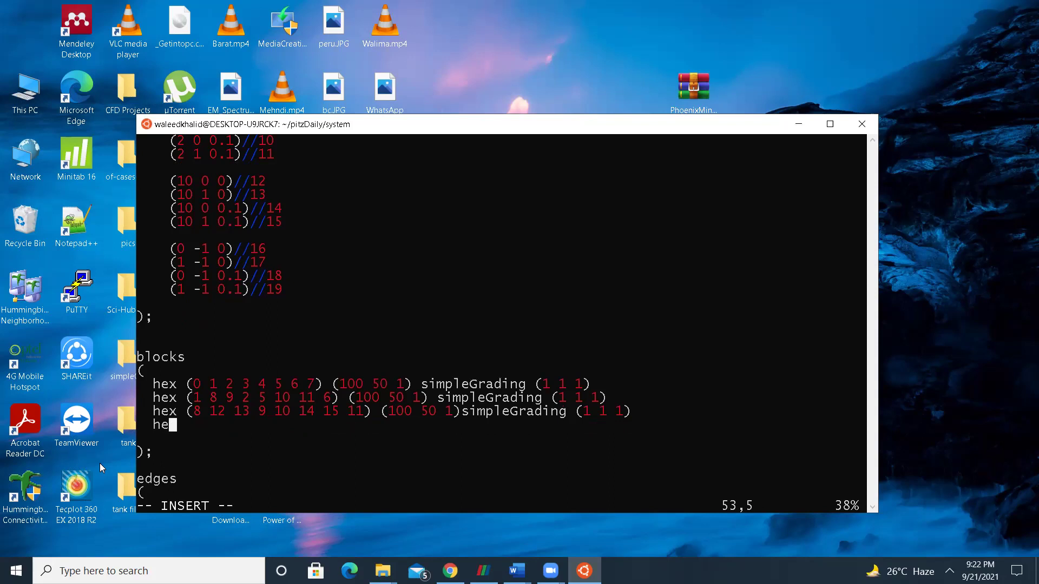
{"action": "type", "text": "x (16"}
{"action": "type", "text": "17 1 "}
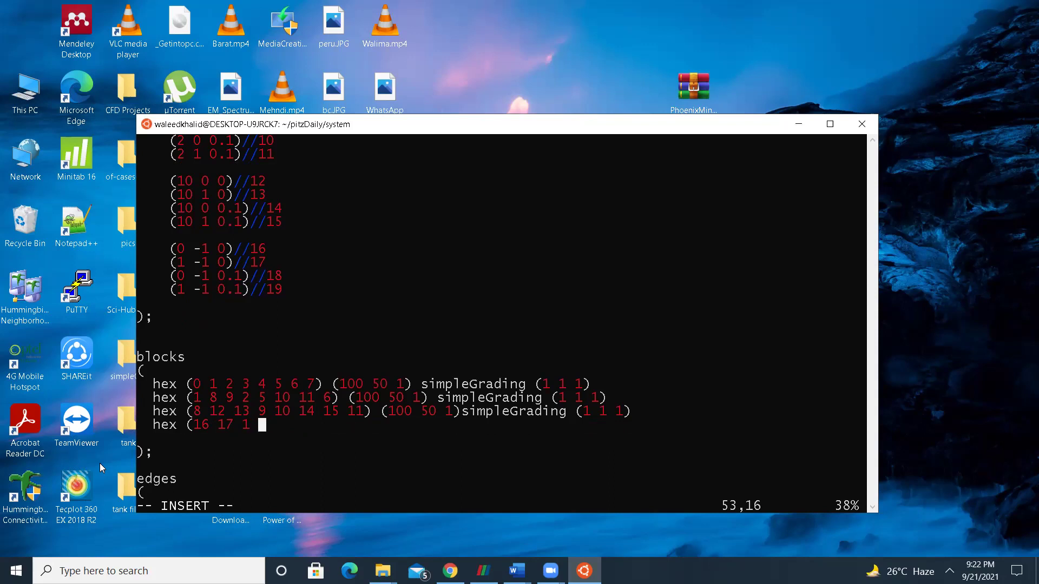
{"action": "type", "text": "0 18"}
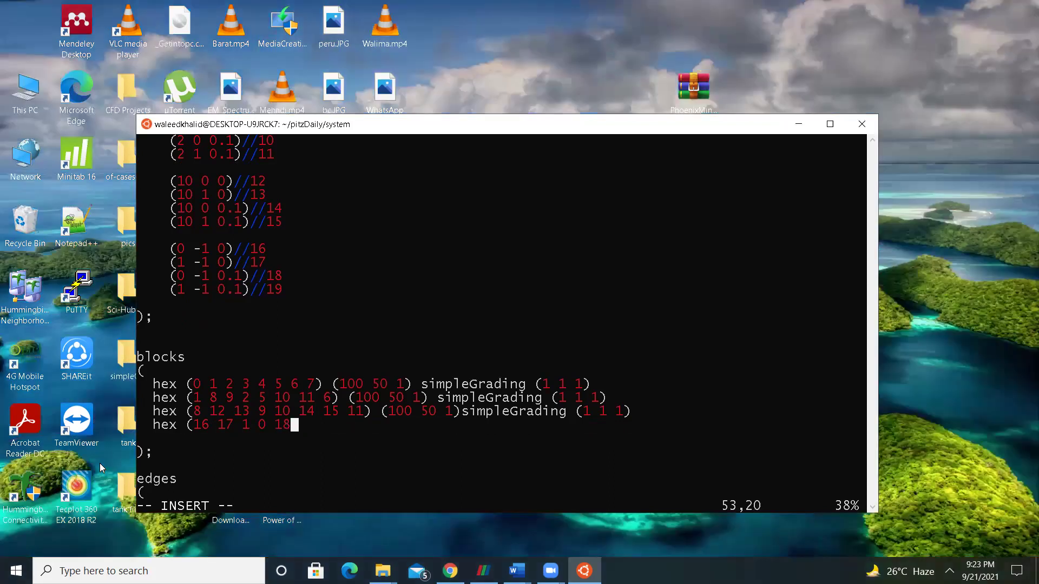
{"action": "type", "text": " 19"}
- Maximize the terminal window and examine the vertices list from block 4's vertices up to vertex 0
{"action": "left_click", "coordinate": [824, 128]}
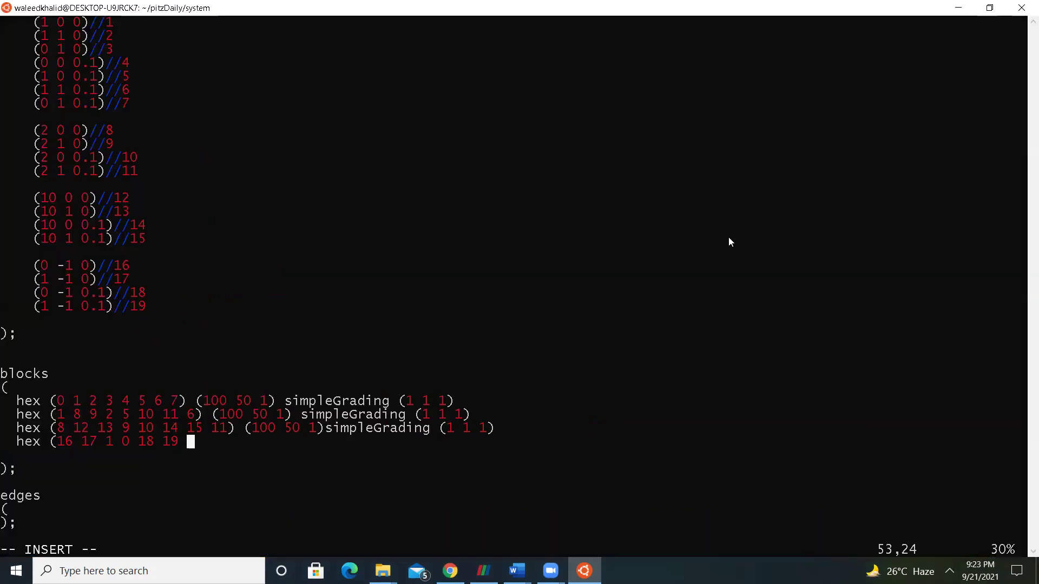
{"action": "key", "text": "Up"}
{"action": "key", "text": "Up"}
{"action": "key", "text": "Up"}
{"action": "key", "text": "Up"}
{"action": "key", "text": "Up"}
{"action": "key", "text": "Up"}
{"action": "key", "text": "Up"}
{"action": "key", "text": "Up"}
{"action": "key", "text": "Up"}
{"action": "key", "text": "Up"}
{"action": "key", "text": "Up"}
{"action": "key", "text": "Up"}
{"action": "key", "text": "Up"}
{"action": "key", "text": "Up"}
{"action": "key", "text": "Up"}
{"action": "key", "text": "Up"}
{"action": "key", "text": "Up"}
{"action": "key", "text": "Up"}
{"action": "key", "text": "Up"}
{"action": "key", "text": "Up"}
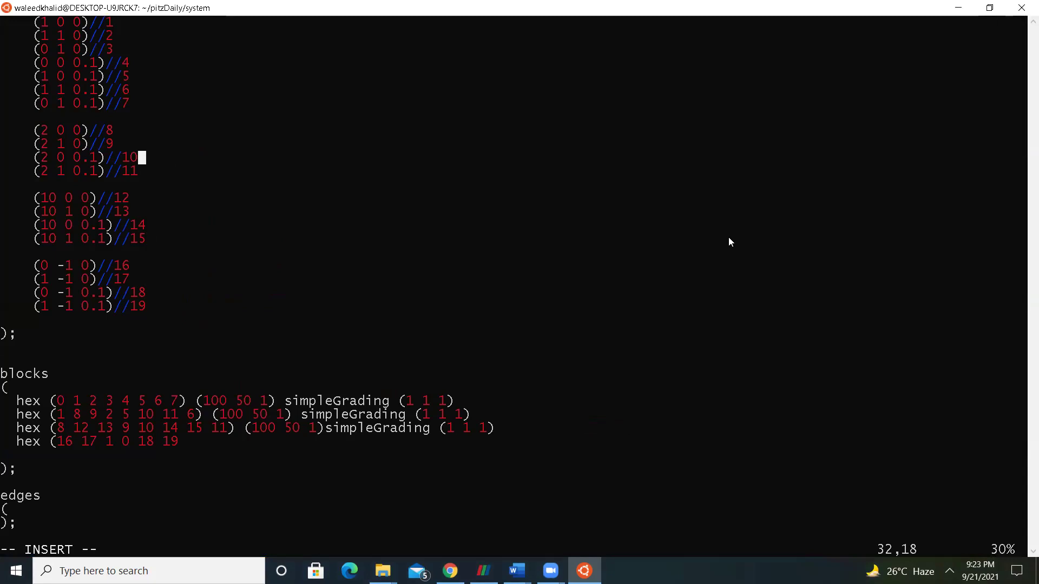
{"action": "key", "text": "Up"}
{"action": "key", "text": "Up"}
{"action": "key", "text": "Up"}
{"action": "key", "text": "Up"}
{"action": "key", "text": "Up"}
{"action": "key", "text": "Up"}
{"action": "key", "text": "Up"}
{"action": "key", "text": "Up"}
{"action": "key", "text": "Up"}
{"action": "key", "text": "Up"}
{"action": "key", "text": "Up"}
{"action": "key", "text": "Up"}
{"action": "key", "text": "Up"}
{"action": "key", "text": "Up"}
{"action": "key", "text": "Up"}
{"action": "key", "text": "Up"}
{"action": "key", "text": "Up"}
{"action": "key", "text": "Up"}
{"action": "key", "text": "Up"}
{"action": "key", "text": "Down"}
{"action": "key", "text": "Down"}
{"action": "key", "text": "Down"}
{"action": "key", "text": "Down"}
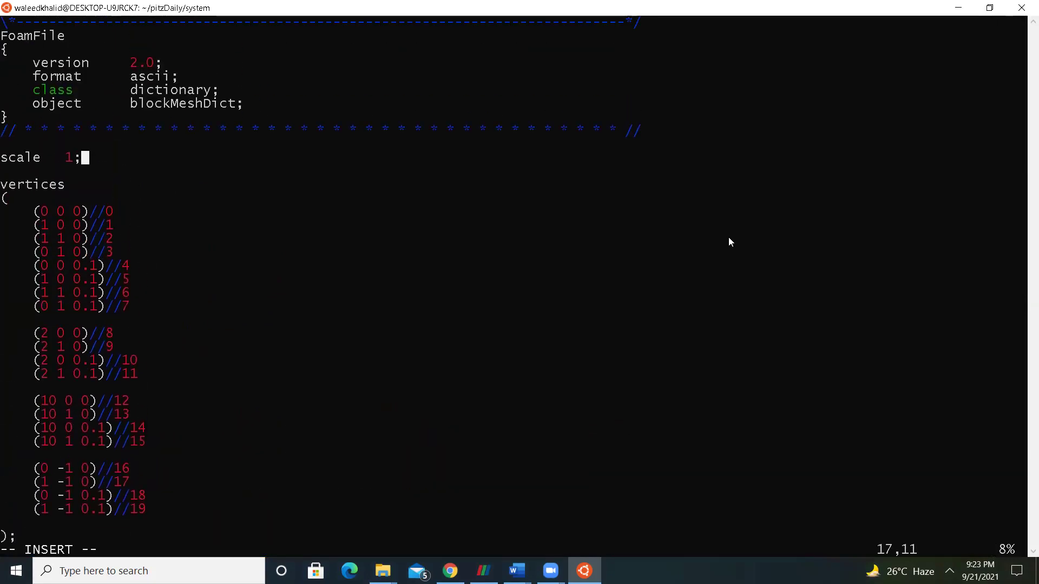
- Complete the fourth hex entry's vertex list with 5 4, close it and open the parenthesis for the cell counts
{"action": "key", "text": "Down"}
{"action": "key", "text": "Down"}
{"action": "key", "text": "Down"}
{"action": "key", "text": "End"}
{"action": "key", "text": "Down"}
{"action": "key", "text": "Down"}
{"action": "key", "text": "Down"}
{"action": "key", "text": "Down"}
{"action": "key", "text": "Down"}
{"action": "key", "text": "Down"}
{"action": "key", "text": "Down"}
{"action": "key", "text": "Down"}
{"action": "key", "text": "Down"}
{"action": "key", "text": "Down"}
{"action": "key", "text": "Down"}
{"action": "key", "text": "Down"}
{"action": "key", "text": "Down"}
{"action": "key", "text": "Down"}
{"action": "key", "text": "Down"}
{"action": "key", "text": "Down"}
{"action": "key", "text": "Down"}
{"action": "key", "text": "Down"}
{"action": "key", "text": "Down"}
{"action": "key", "text": "Down"}
{"action": "key", "text": "Down"}
{"action": "key", "text": "Down"}
{"action": "key", "text": "Down"}
{"action": "key", "text": "Down"}
{"action": "key", "text": "Down"}
{"action": "key", "text": "Down"}
{"action": "key", "text": "Down"}
{"action": "key", "text": "Down"}
{"action": "key", "text": "Down"}
{"action": "key", "text": "Down"}
{"action": "key", "text": "Down"}
{"action": "key", "text": "Down"}
{"action": "key", "text": "Down"}
{"action": "key", "text": "Down"}
{"action": "key", "text": "Up"}
{"action": "key", "text": "End"}
{"action": "key", "text": "Up"}
{"action": "key", "text": "Up"}
{"action": "key", "text": "Up"}
{"action": "key", "text": "Up"}
{"action": "key", "text": "Up"}
{"action": "key", "text": "Right"}
{"action": "key", "text": "Right"}
{"action": "key", "text": "Right"}
{"action": "key", "text": "Right"}
{"action": "key", "text": "Right"}
{"action": "key", "text": "Right"}
{"action": "key", "text": "Right"}
{"action": "key", "text": "Right"}
{"action": "key", "text": "Right"}
{"action": "key", "text": "Right"}
{"action": "key", "text": "Right"}
{"action": "key", "text": "Right"}
{"action": "key", "text": "Right"}
{"action": "key", "text": "Right"}
{"action": "key", "text": "Right"}
{"action": "key", "text": "Right"}
{"action": "key", "text": "Right"}
{"action": "key", "text": "Right"}
{"action": "key", "text": "Right"}
{"action": "key", "text": "Right"}
{"action": "key", "text": "Down"}
{"action": "type", "text": "5 "}
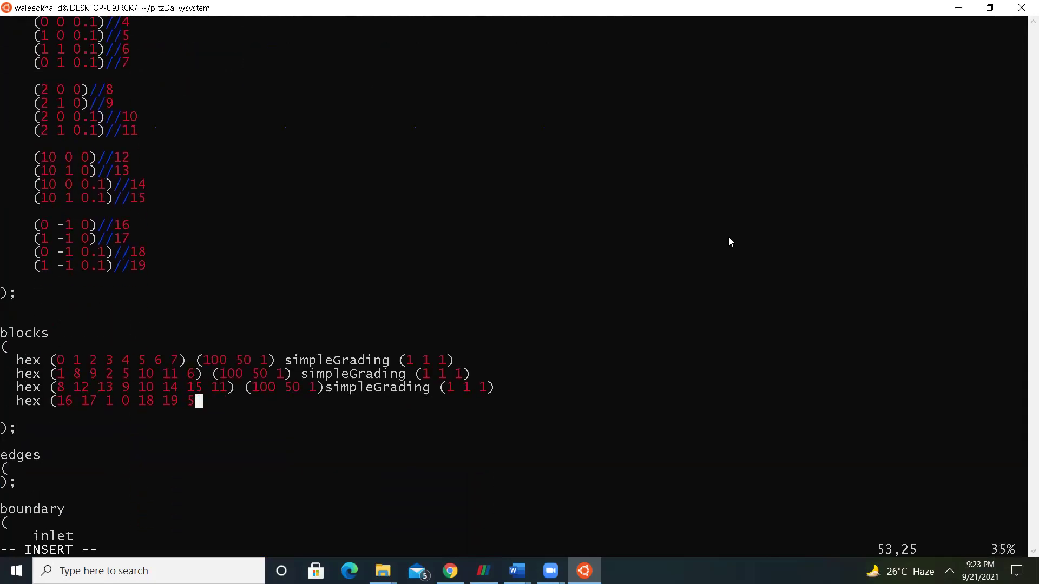
{"action": "type", "text": "4) ("}
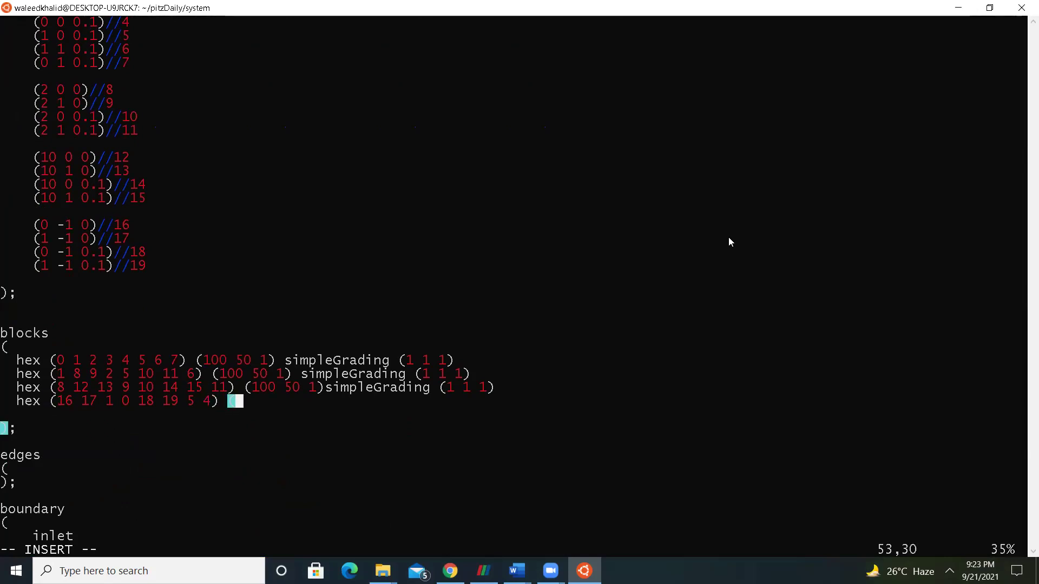
- Complete the fourth hex entry with the cell counts 100 50 1 and simpleGrading(1 1 1), then save and close blockMeshDict
{"action": "type", "text": "100 50 1"}
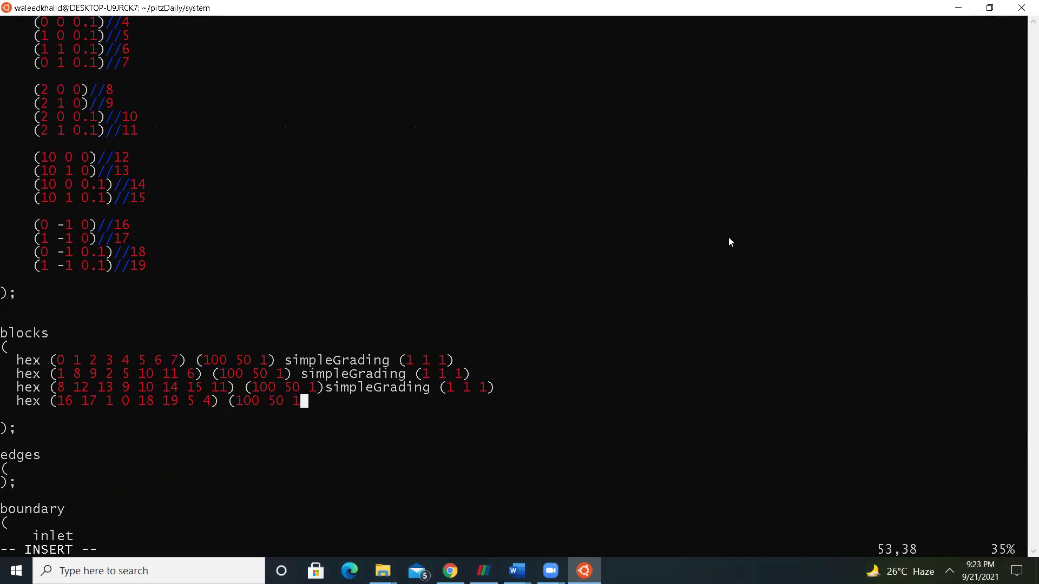
{"action": "type", "text": ") simpleGrading("}
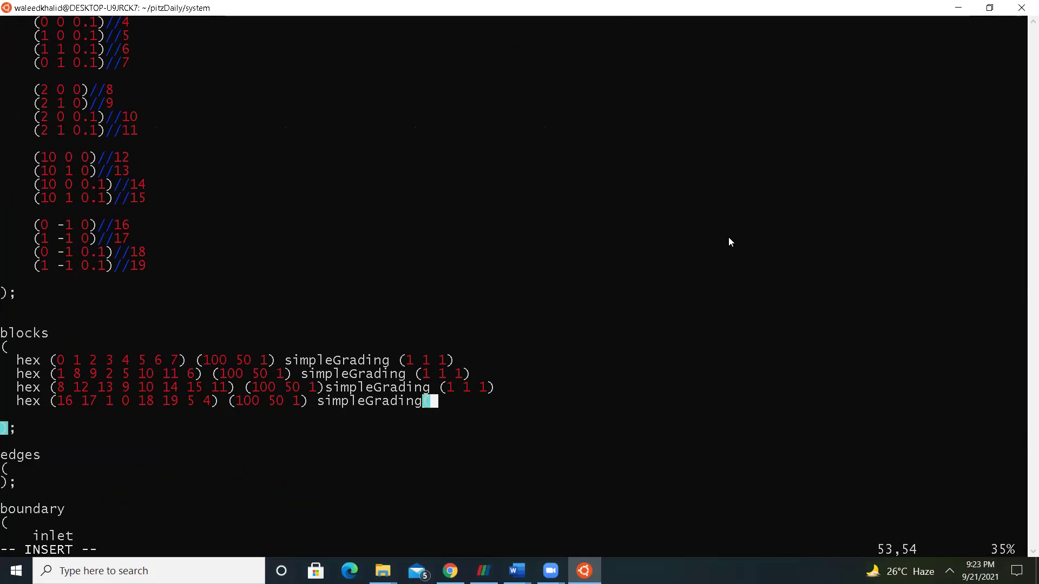
{"action": "type", "text": "1 1 1)"}
{"action": "key", "text": "Escape"}
{"action": "type", "text": ":wq"}
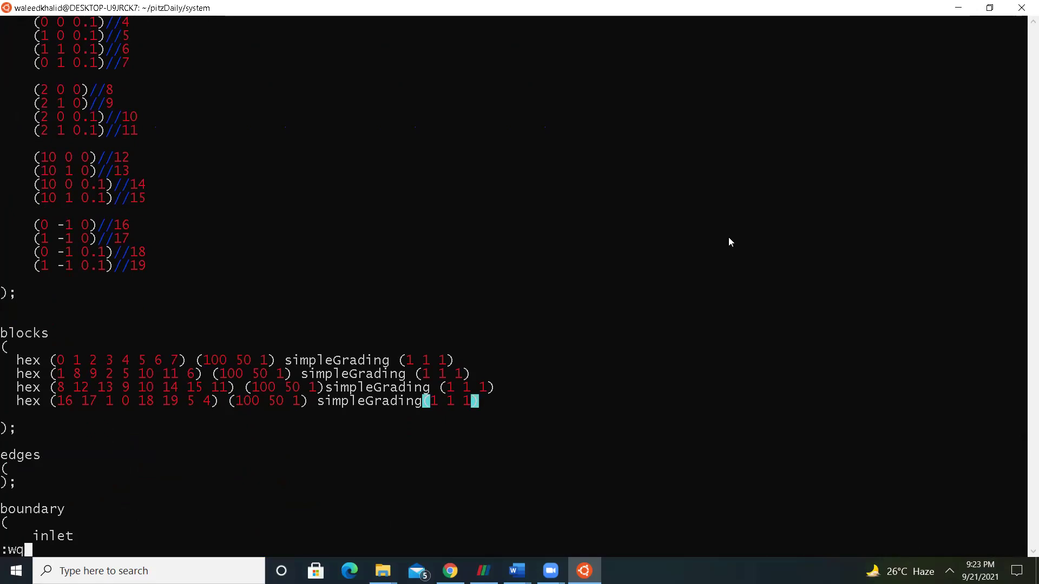
{"action": "key", "text": "Return"}
- Go up to the pitzDaily case folder and run blockMesh
{"action": "type", "text": "cd "}
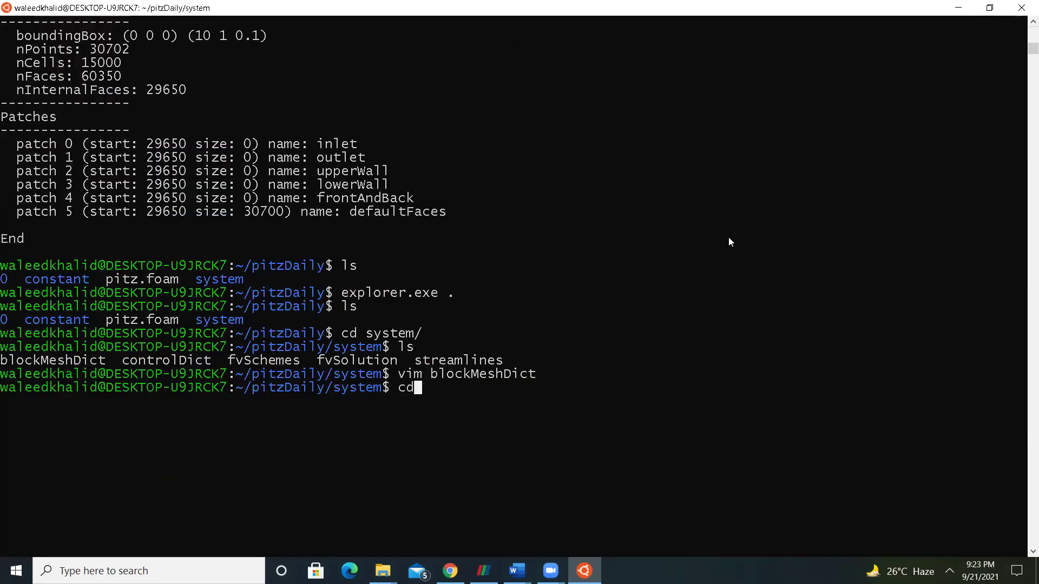
{"action": "type", "text": ".."}
{"action": "key", "text": "Return"}
{"action": "type", "text": "b"}
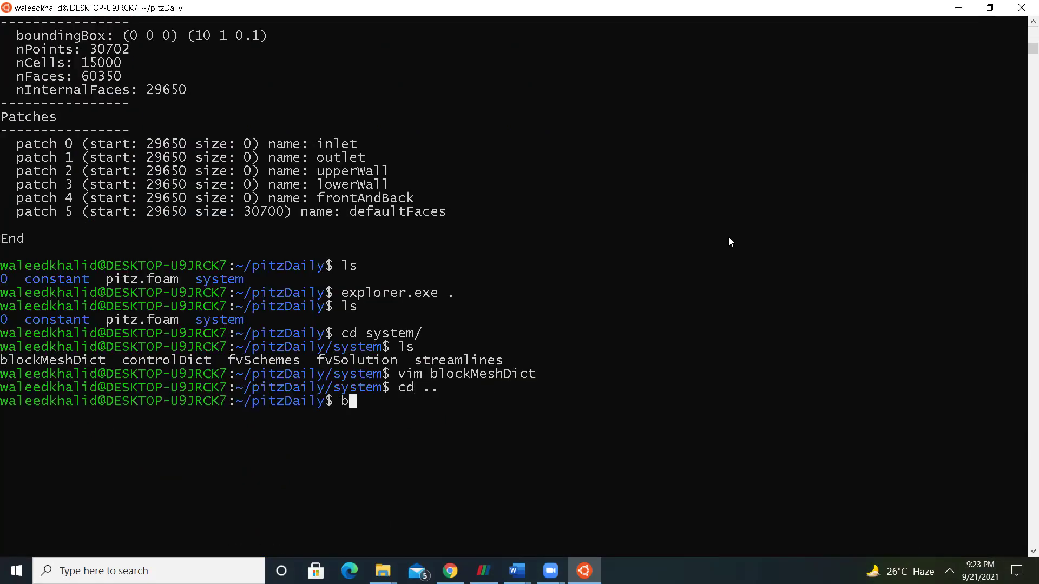
{"action": "type", "text": "lockMesh"}
{"action": "key", "text": "Return"}
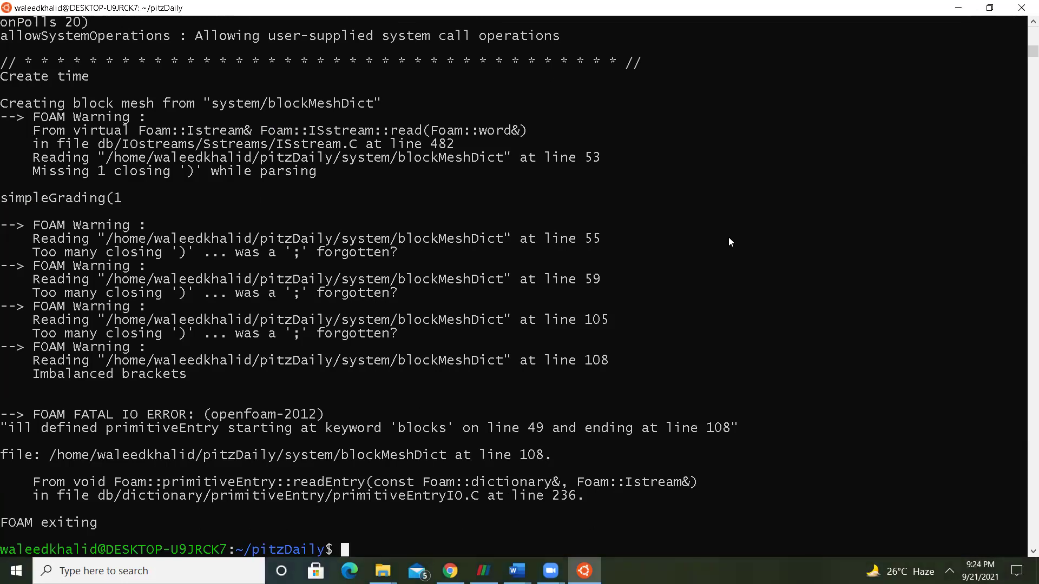
- List the case folder's contents, go into the system folder and list its files
{"action": "type", "text": "ls"}
{"action": "key", "text": "Return"}
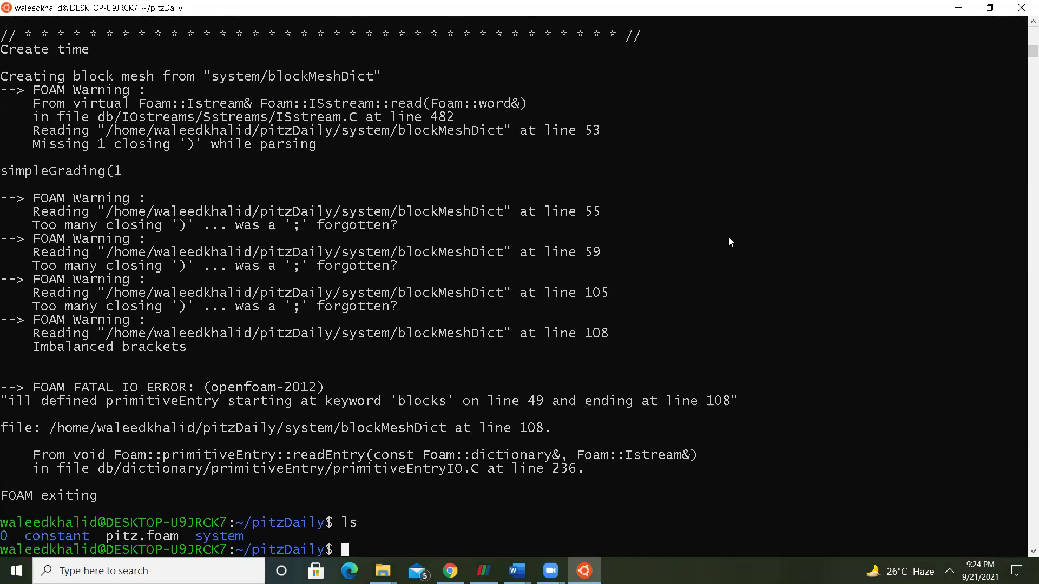
{"action": "type", "text": "cd sy"}
{"action": "key", "text": "Tab"}
{"action": "key", "text": "Return"}
{"action": "type", "text": "ls"}
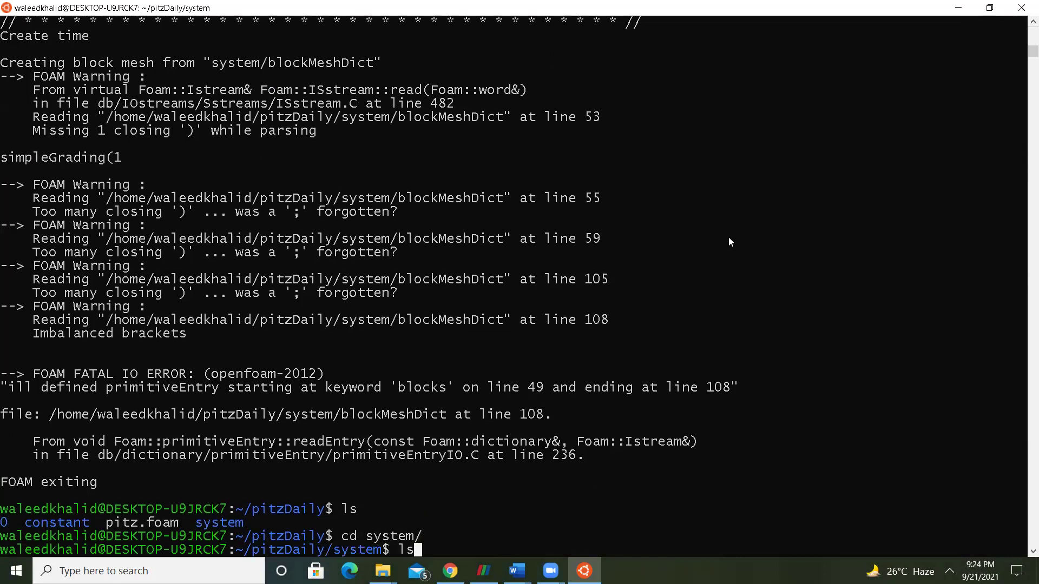
{"action": "key", "text": "Return"}
- Open blockMeshDict in vim, choosing to edit it anyway despite the existing swap file
{"action": "type", "text": "vim"}
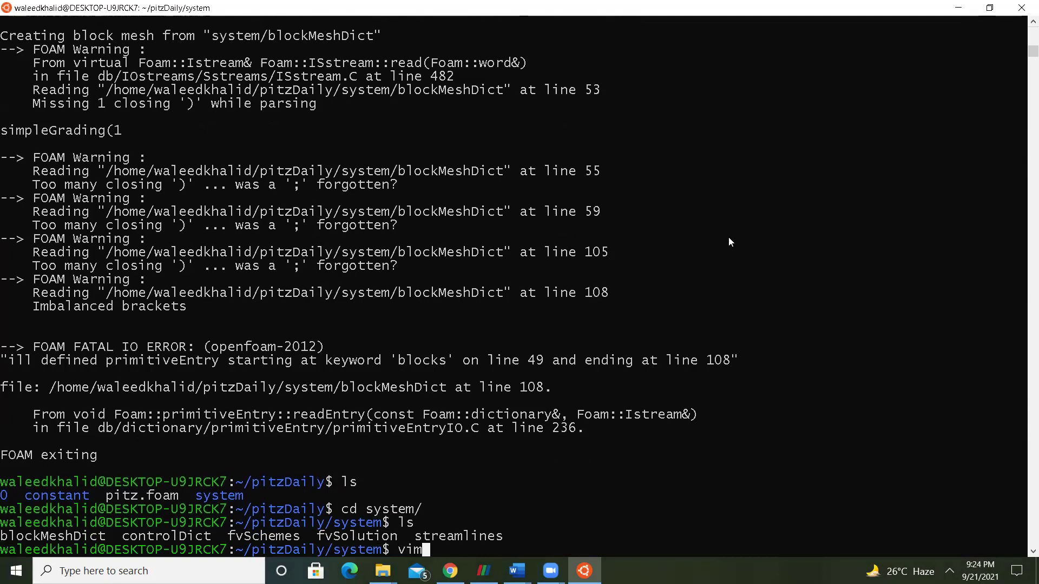
{"action": "type", "text": " blo"}
{"action": "key", "text": "Tab"}
{"action": "key", "text": "Return"}
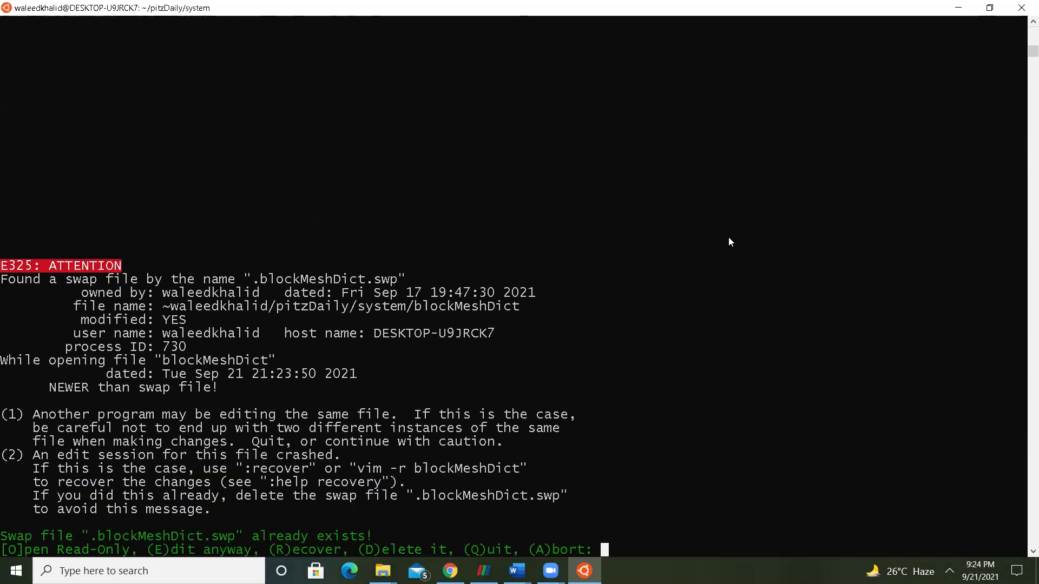
{"action": "key", "text": "e"}
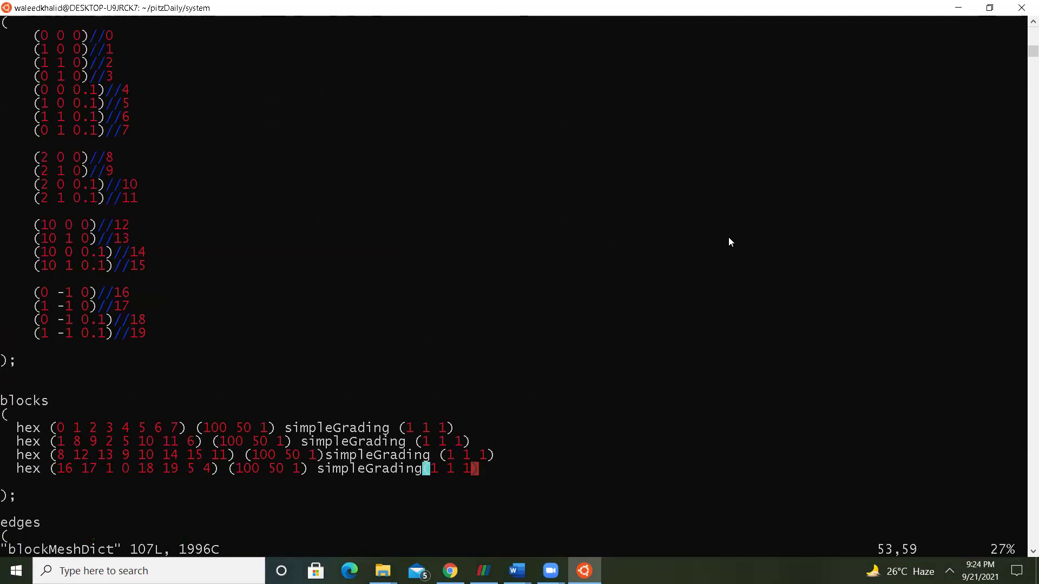
- Insert a space between simpleGrading and (1 1 1) in the fourth hex entry
{"action": "key", "text": "Left"}
{"action": "key", "text": "Left"}
{"action": "key", "text": "Left"}
{"action": "key", "text": "Left"}
{"action": "key", "text": "Left"}
{"action": "key", "text": "Left"}
{"action": "key", "text": "Right"}
{"action": "key", "text": "Left"}
{"action": "key", "text": "i"}
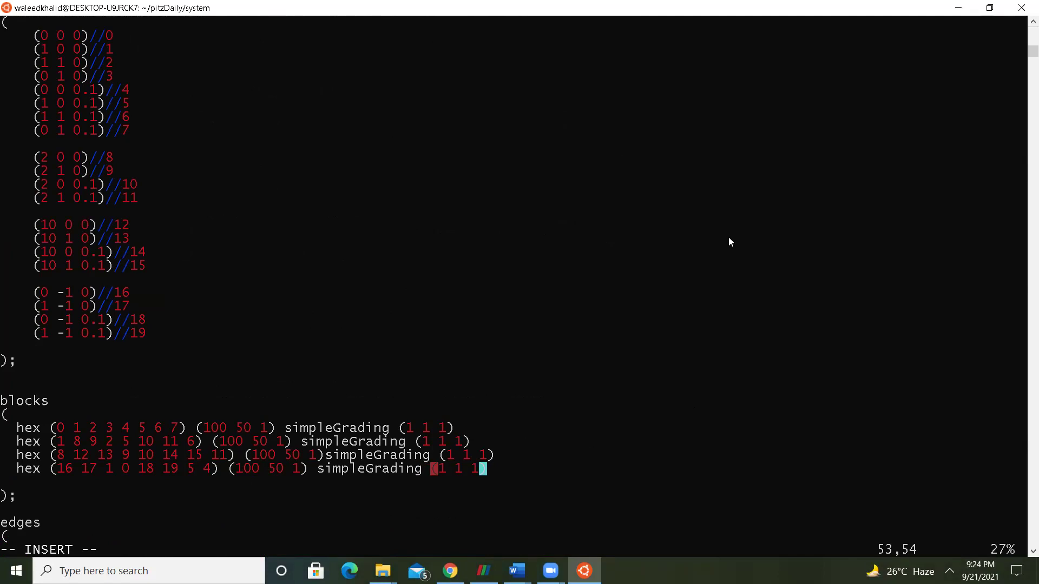
{"action": "key", "text": "Escape"}
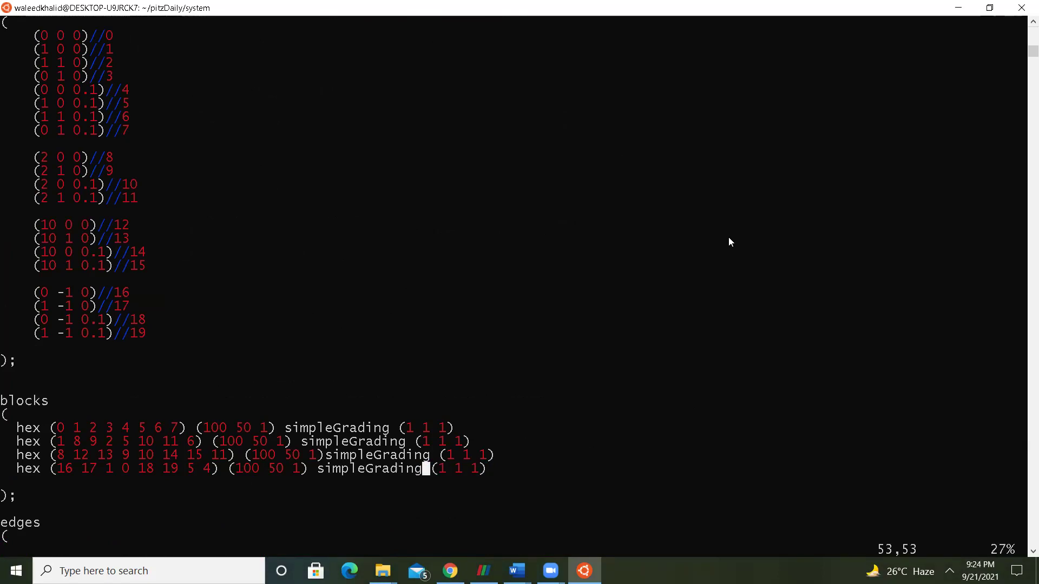
- Save and close blockMeshDict and go back up to the pitzDaily case folder
{"action": "key", "text": "shift+colon"}
{"action": "type", "text": "wq"}
{"action": "key", "text": "Return"}
{"action": "type", "text": "cd .."}
{"action": "key", "text": "Return"}
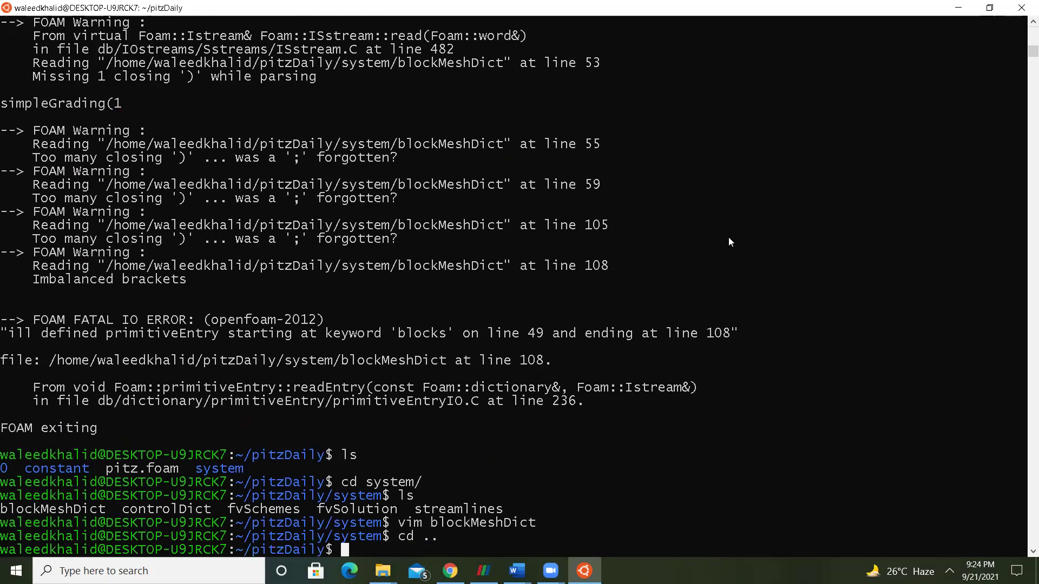
- Run blockMesh in the pitzDaily case folder
{"action": "type", "text": "blo"}
{"action": "key", "text": "Tab"}
{"action": "key", "text": "Tab"}
{"action": "key", "text": "Tab"}
{"action": "key", "text": "Tab"}
{"action": "key", "text": "Tab"}
{"action": "key", "text": "Tab"}
{"action": "key", "text": "Tab"}
{"action": "key", "text": "Tab"}
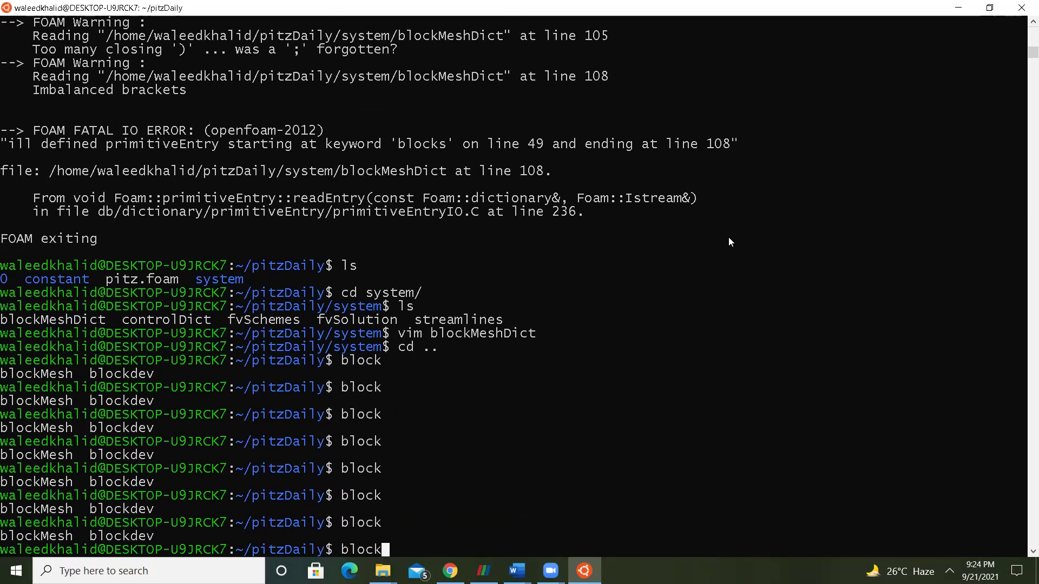
{"action": "type", "text": "Mesh"}
{"action": "key", "text": "Return"}
- List the case folder's contents and open the folder in File Explorer
{"action": "type", "text": "ls"}
{"action": "key", "text": "Return"}
{"action": "type", "text": "explorer.exe ."}
{"action": "key", "text": "Return"}
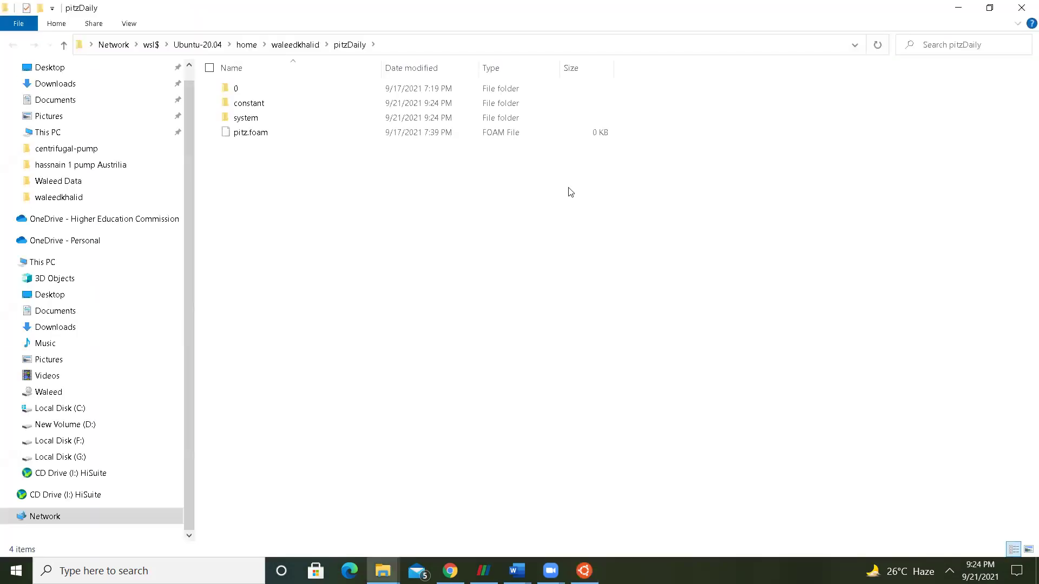
- Copy the pitzDaily folder from the Linux home directory and paste it onto the Windows desktop
{"action": "left_click", "coordinate": [295, 44]}
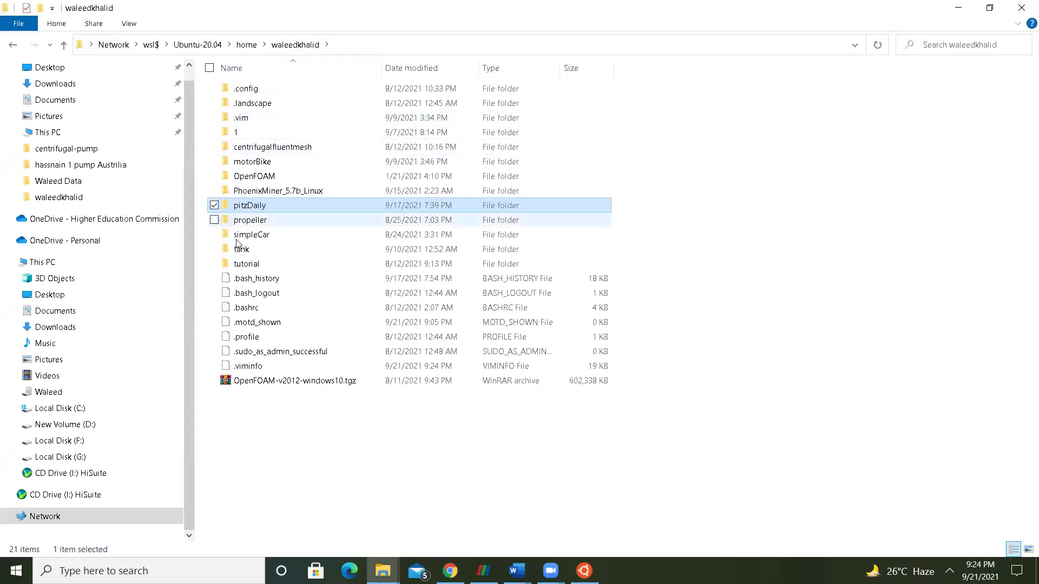
{"action": "right_click", "coordinate": [241, 205]}
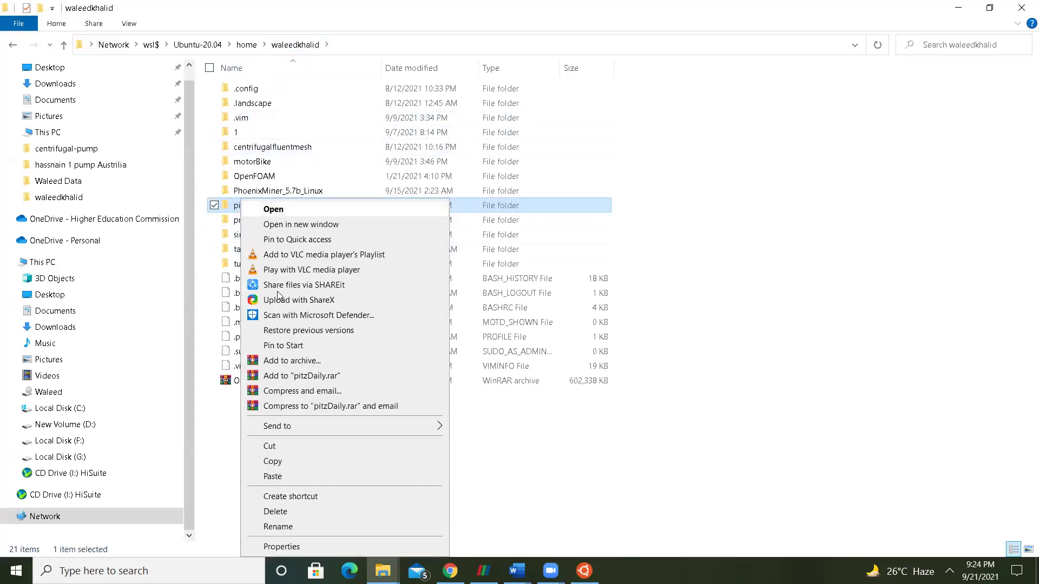
{"action": "left_click", "coordinate": [303, 476]}
{"action": "left_click", "coordinate": [966, 6]}
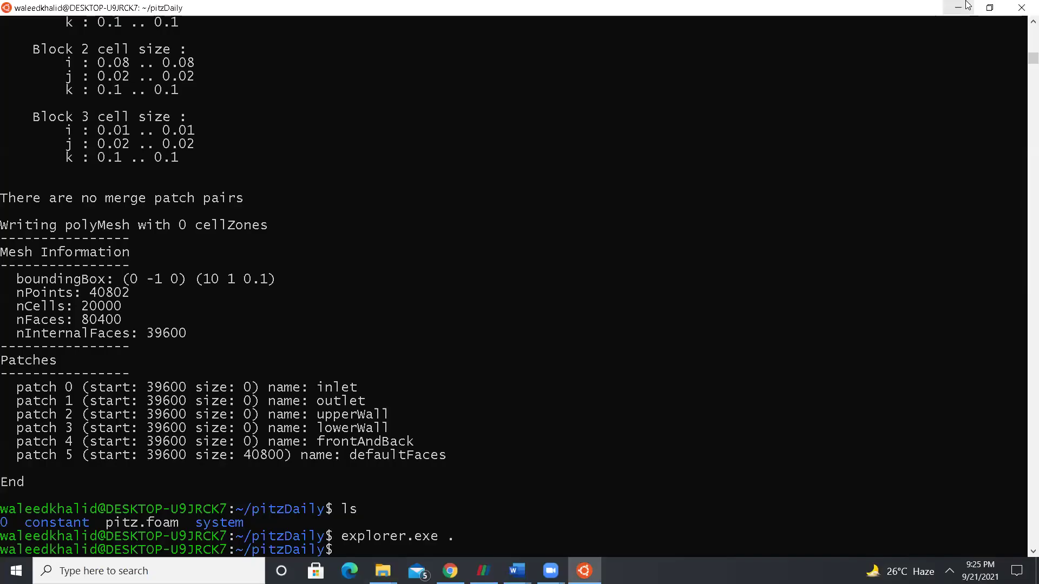
{"action": "left_click", "coordinate": [956, 7]}
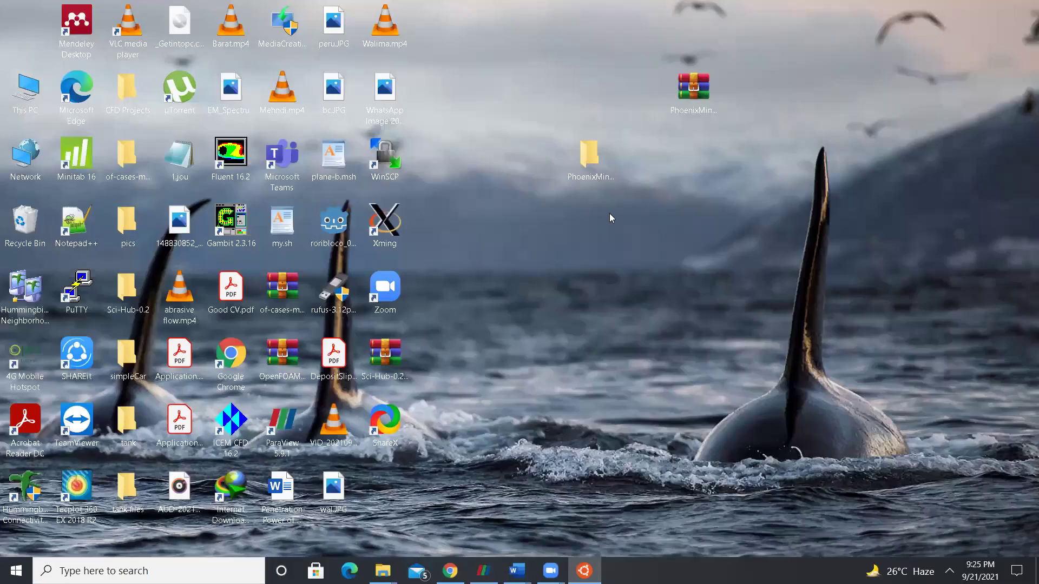
{"action": "right_click", "coordinate": [728, 176]}
{"action": "left_click", "coordinate": [771, 262]}
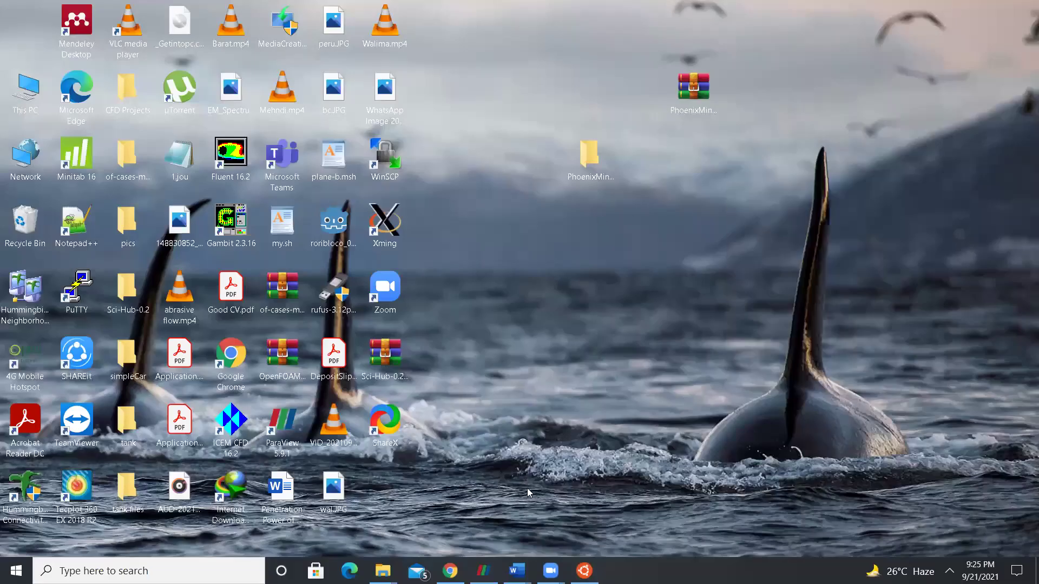
- Switch to ParaView and load pitz.foam from the desktop's pitzDaily folder, applying its default properties
{"action": "left_click", "coordinate": [483, 571]}
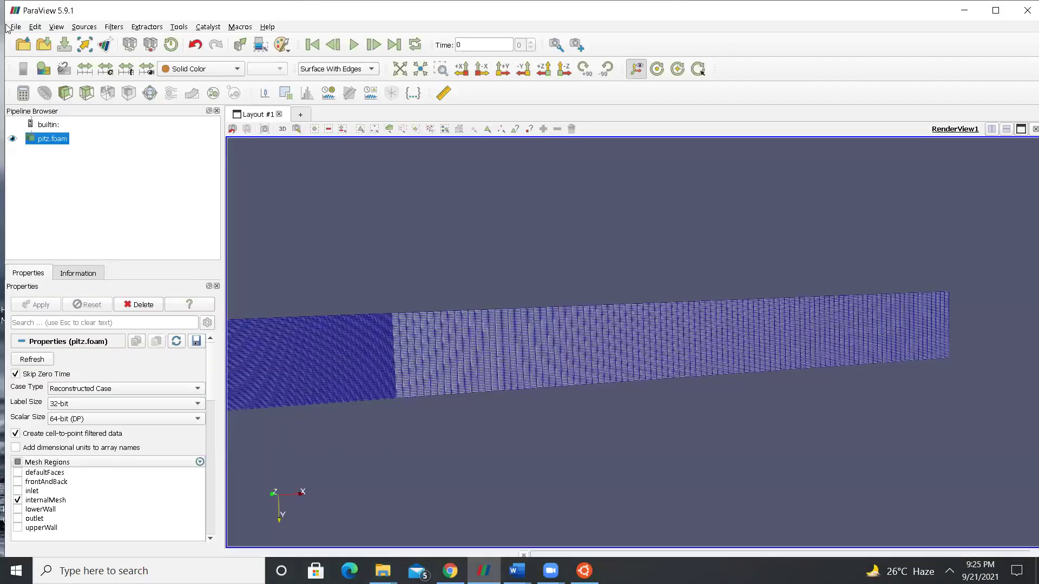
{"action": "left_click", "coordinate": [12, 28]}
{"action": "left_click", "coordinate": [16, 40]}
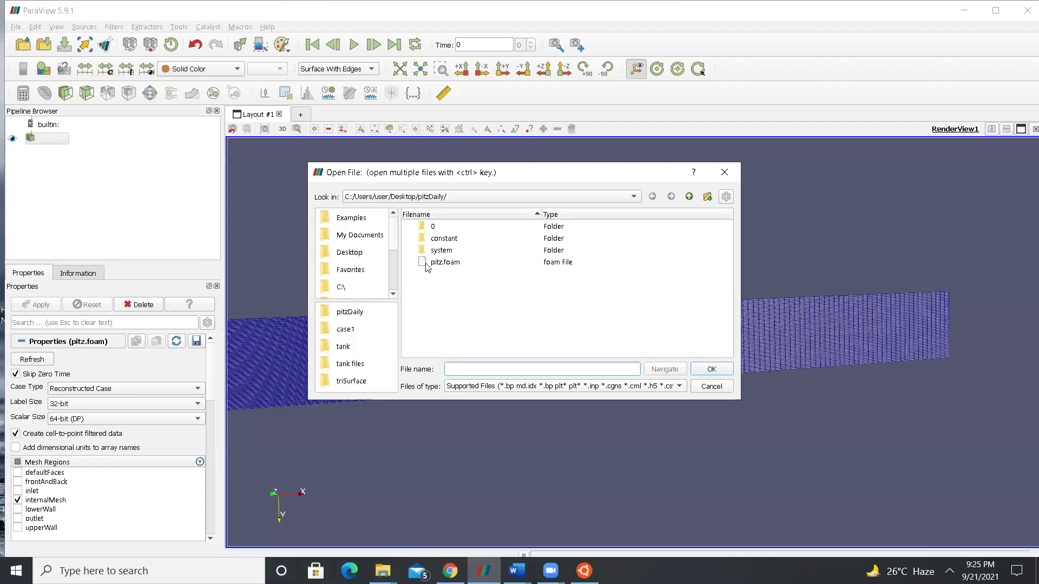
{"action": "left_click", "coordinate": [474, 264]}
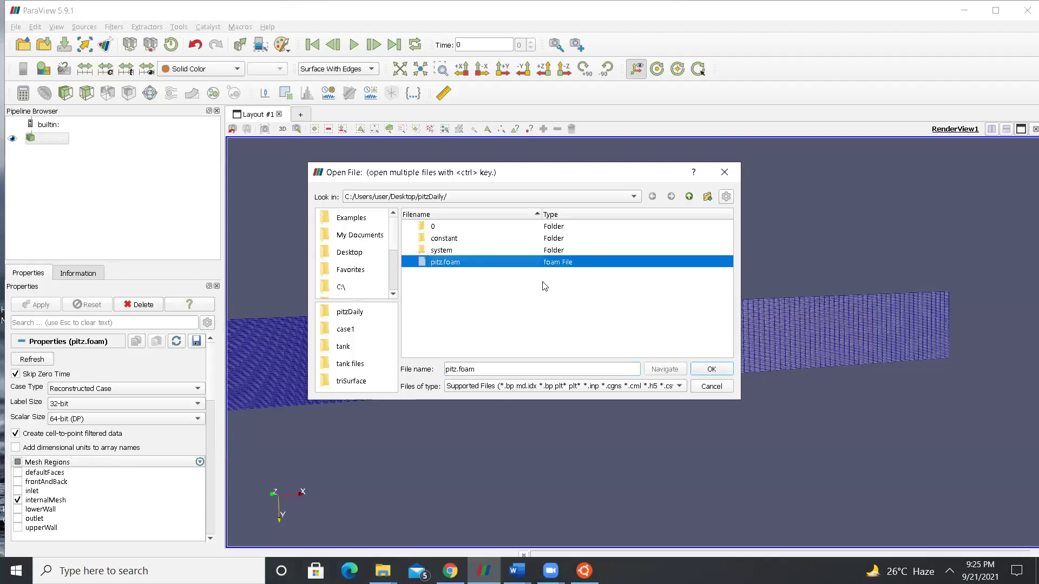
{"action": "left_click", "coordinate": [689, 197]}
{"action": "double_click", "coordinate": [439, 275]}
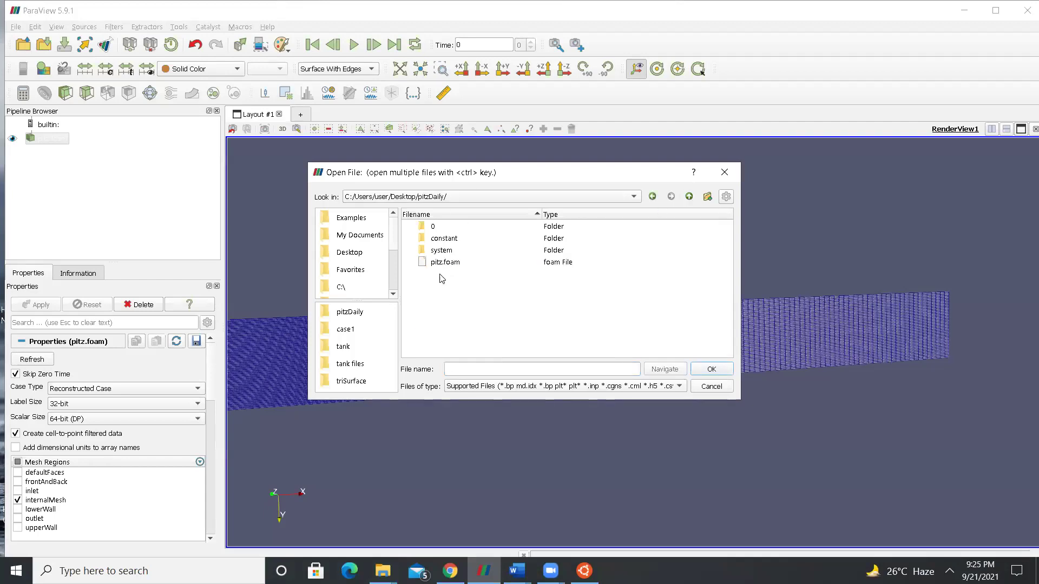
{"action": "left_click", "coordinate": [441, 263]}
{"action": "left_click", "coordinate": [722, 369]}
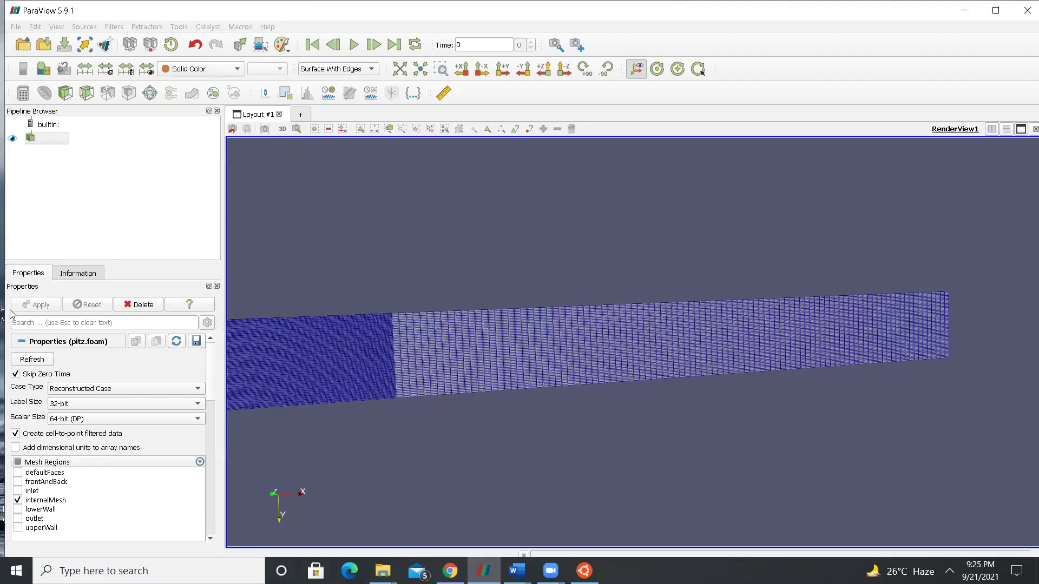
{"action": "left_click", "coordinate": [41, 305]}
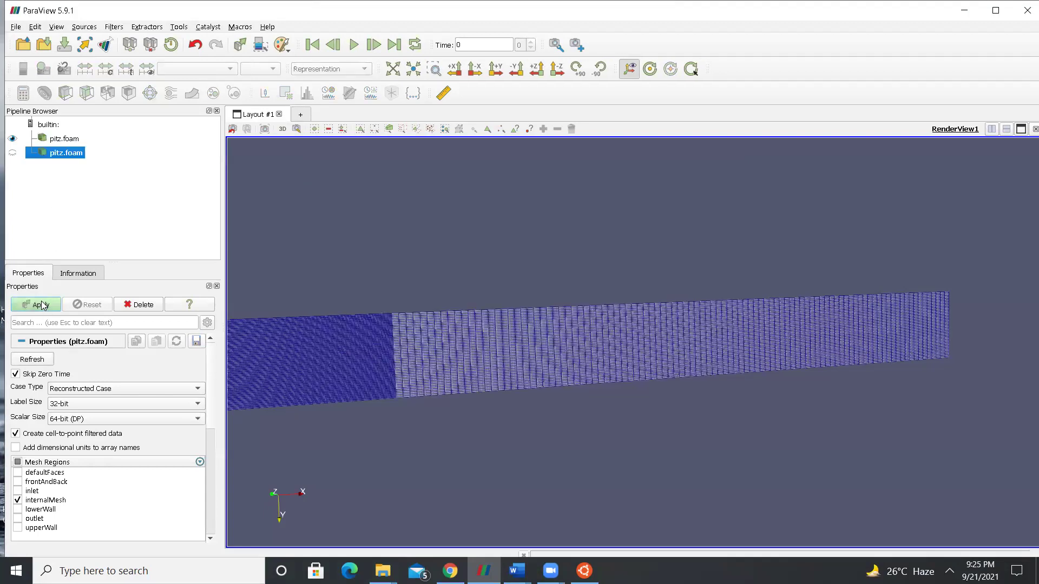
- View the mesh face-on along the Z axis and remove the older pitz.foam source from the pipeline
{"action": "left_click_drag", "start_coordinate": [409, 358], "coordinate": [494, 148]}
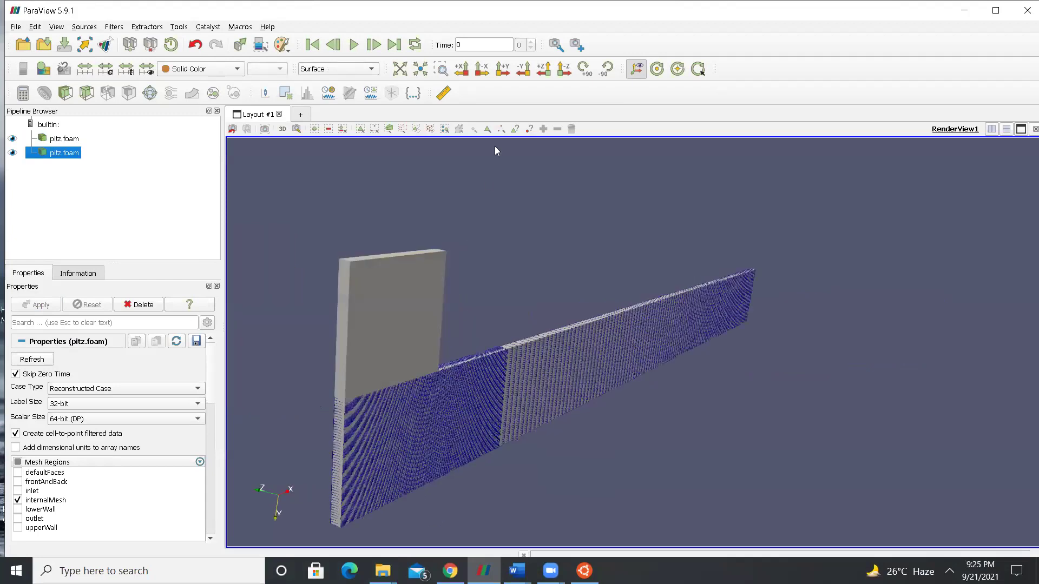
{"action": "left_click", "coordinate": [567, 68]}
{"action": "left_click", "coordinate": [11, 139]}
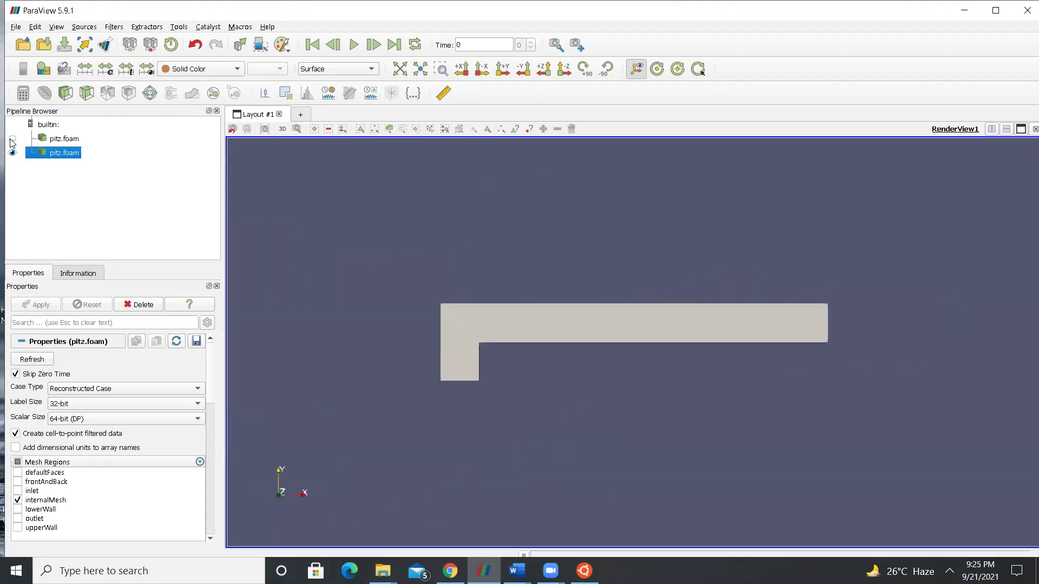
{"action": "left_click", "coordinate": [57, 140]}
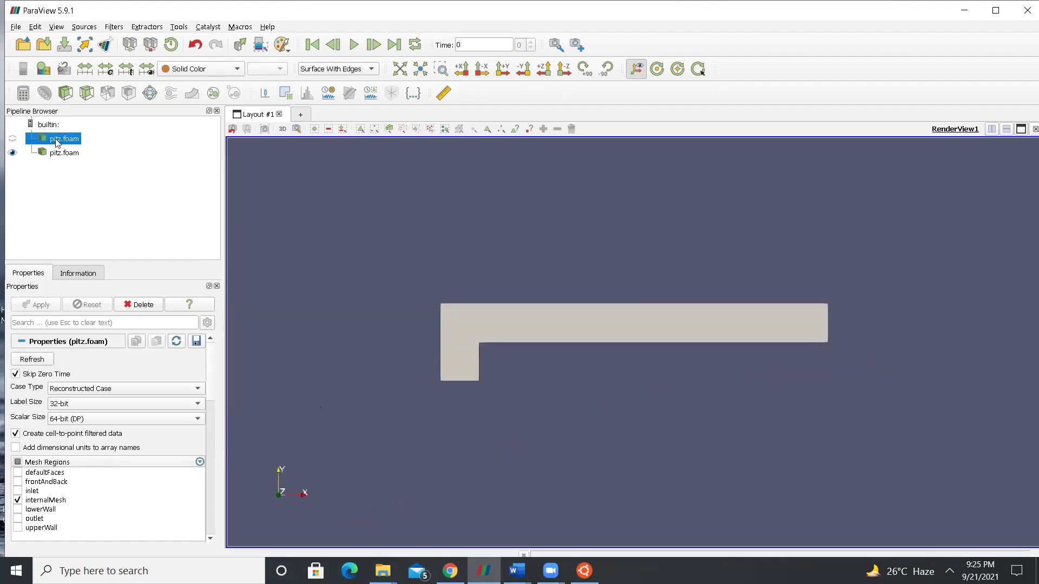
{"action": "right_click", "coordinate": [58, 140]}
{"action": "left_click", "coordinate": [110, 223]}
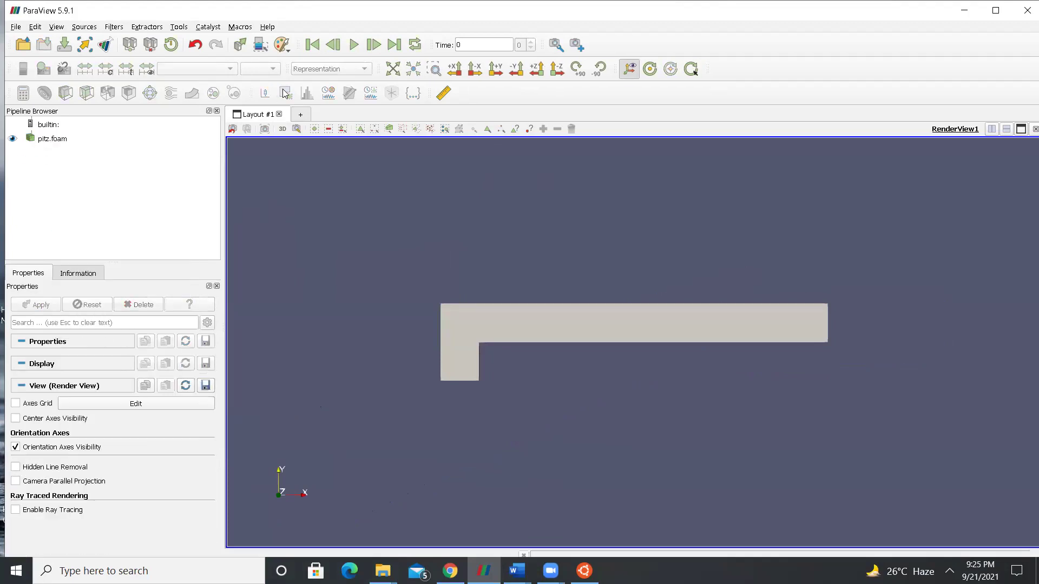
- Display the new pitz.foam mesh as Surface With Edges and inspect its blocks up close
{"action": "left_click", "coordinate": [37, 139]}
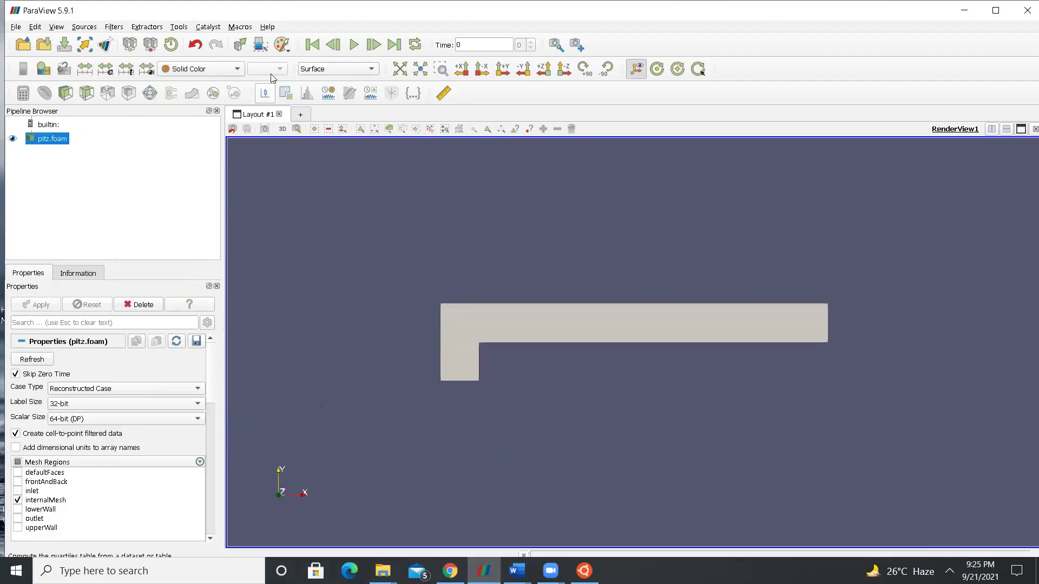
{"action": "left_click", "coordinate": [323, 72]}
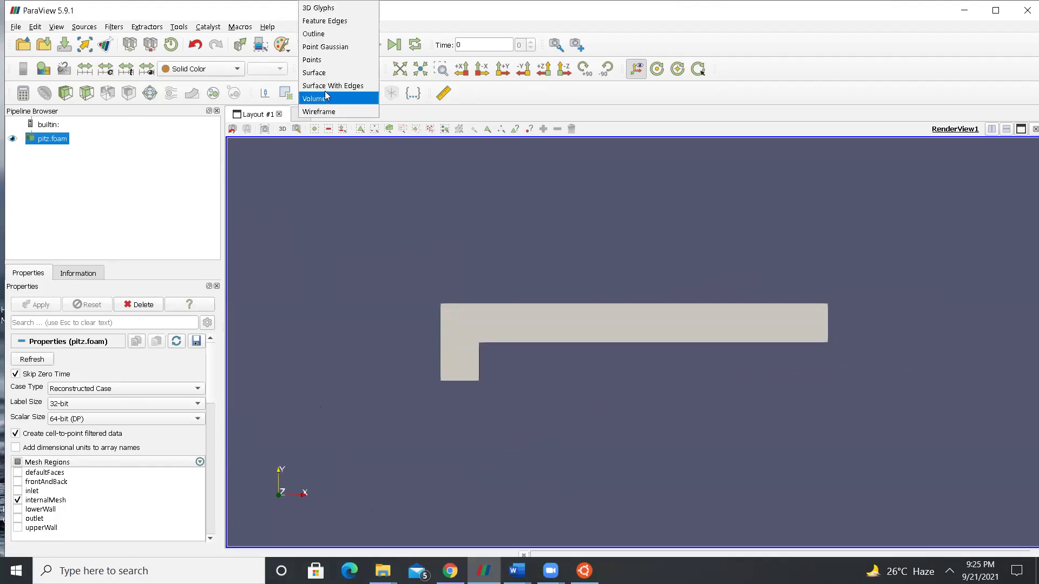
{"action": "left_click", "coordinate": [331, 87]}
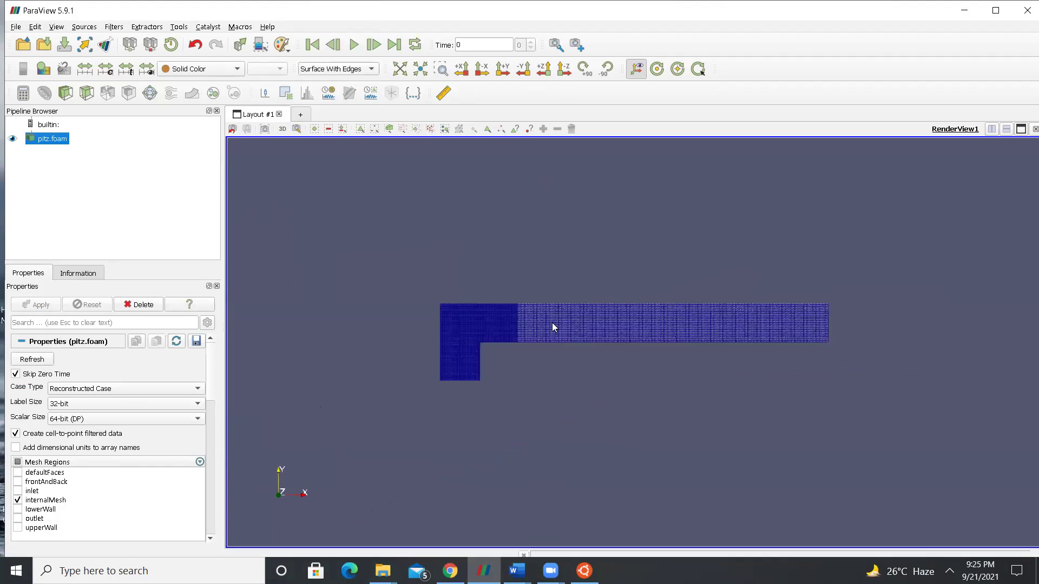
{"action": "scroll", "coordinate": [552, 323], "scroll_direction": "up", "scroll_amount": 5}
{"action": "left_click_drag", "start_coordinate": [382, 361], "coordinate": [343, 332]}
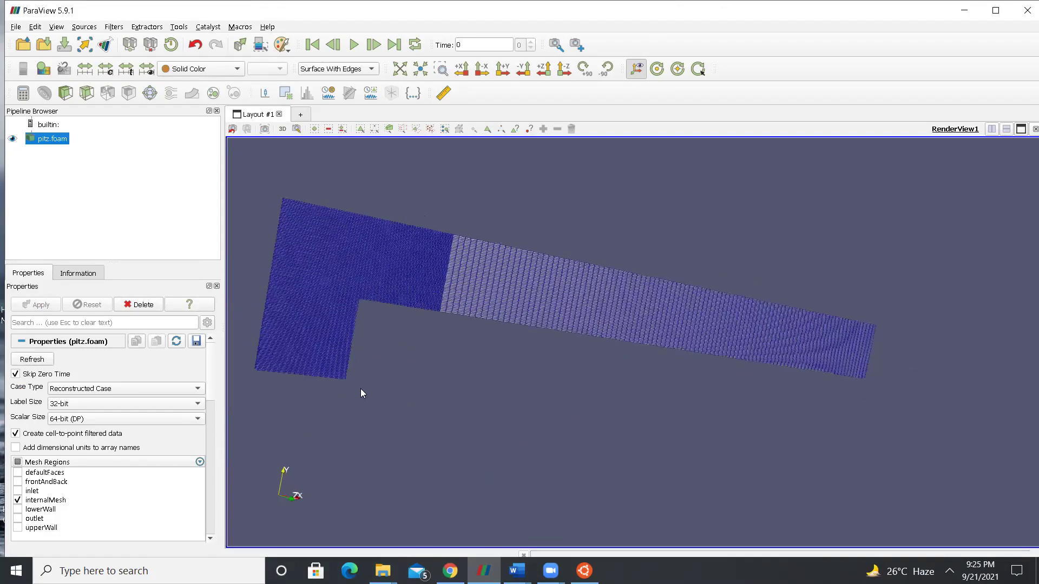
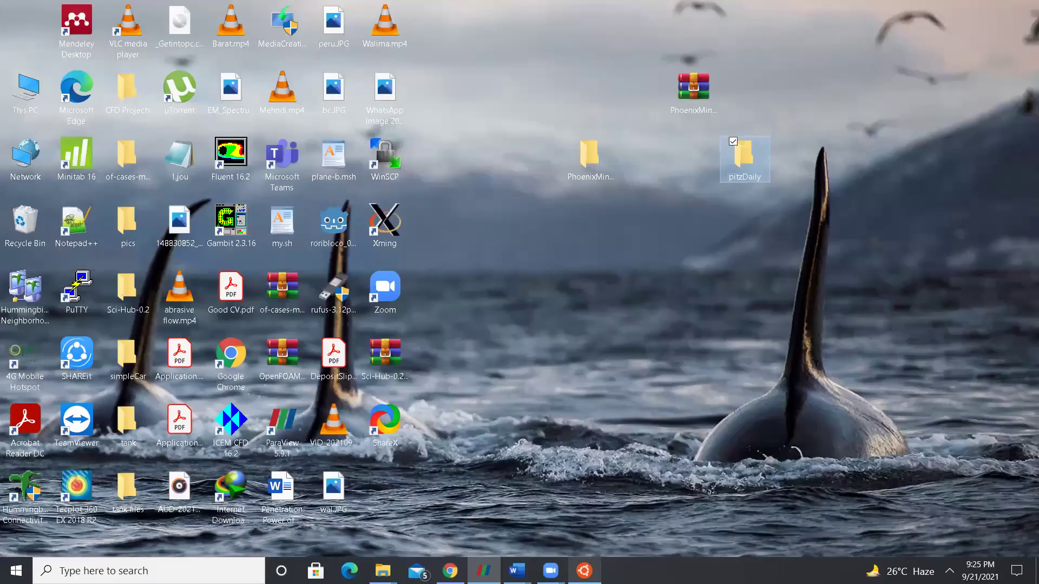
- Switch to the Ubuntu terminal, go into the case's system folder and list its files
{"action": "key", "text": "alt+Tab"}
{"action": "type", "text": "cd s"}
{"action": "key", "text": "Tab"}
{"action": "key", "text": "Return"}
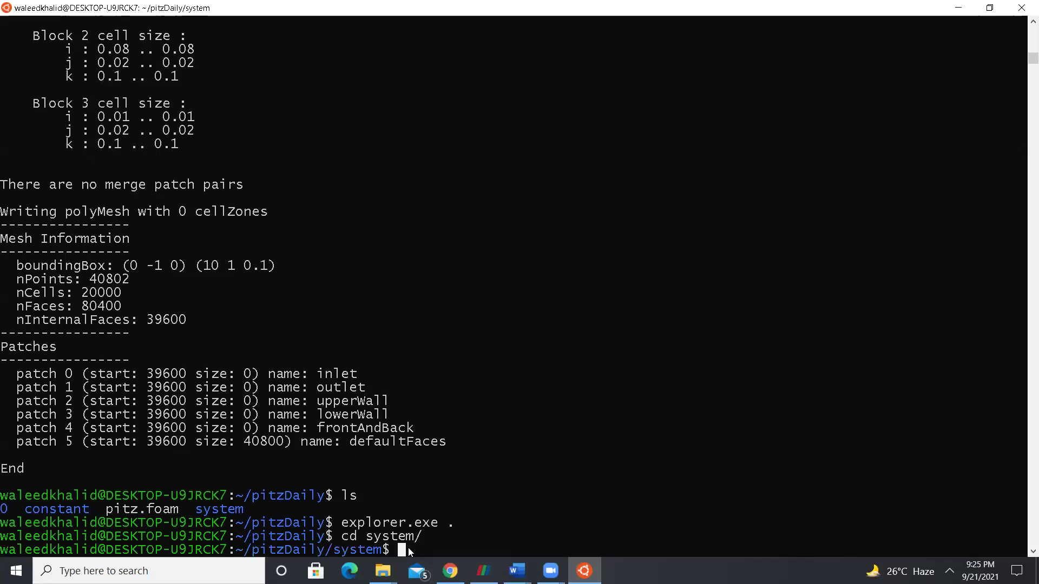
{"action": "type", "text": "ls"}
{"action": "key", "text": "Return"}
- Reopen blockMeshDict in vim, choosing to edit it anyway despite the swap file
{"action": "type", "text": "vim b"}
{"action": "key", "text": "Tab"}
{"action": "key", "text": "Return"}
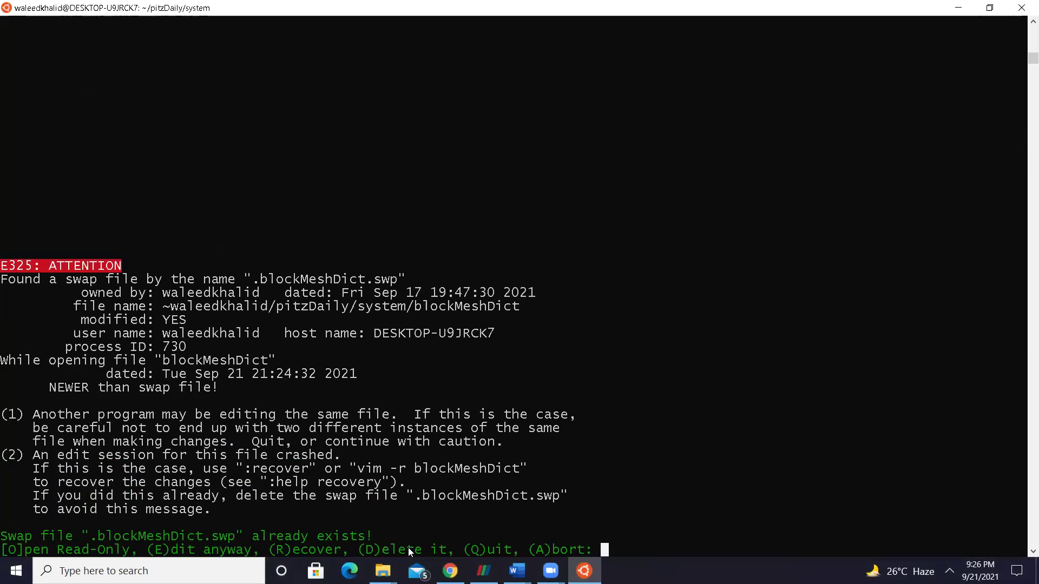
{"action": "key", "text": "e"}
- Add the vertex (0 -2 0) commented //20 as a new group below vertex 19
{"action": "key", "text": "Down"}
{"action": "key", "text": "Down"}
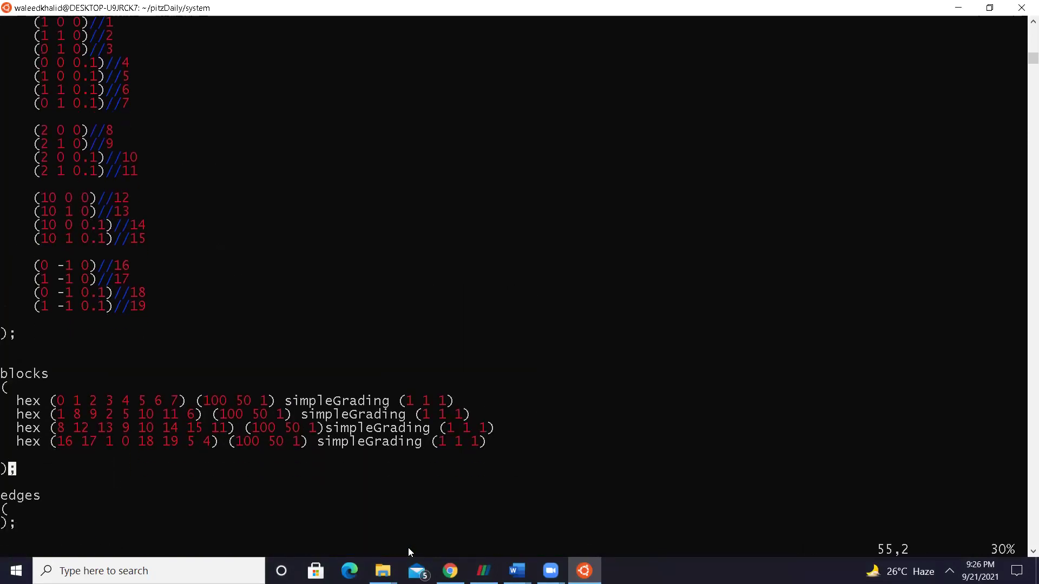
{"action": "key", "text": "Down"}
{"action": "key", "text": "Up"}
{"action": "key", "text": "Up"}
{"action": "key", "text": "Up"}
{"action": "key", "text": "Up"}
{"action": "key", "text": "Up"}
{"action": "key", "text": "Up"}
{"action": "key", "text": "Up"}
{"action": "key", "text": "Up"}
{"action": "key", "text": "Up"}
{"action": "key", "text": "Up"}
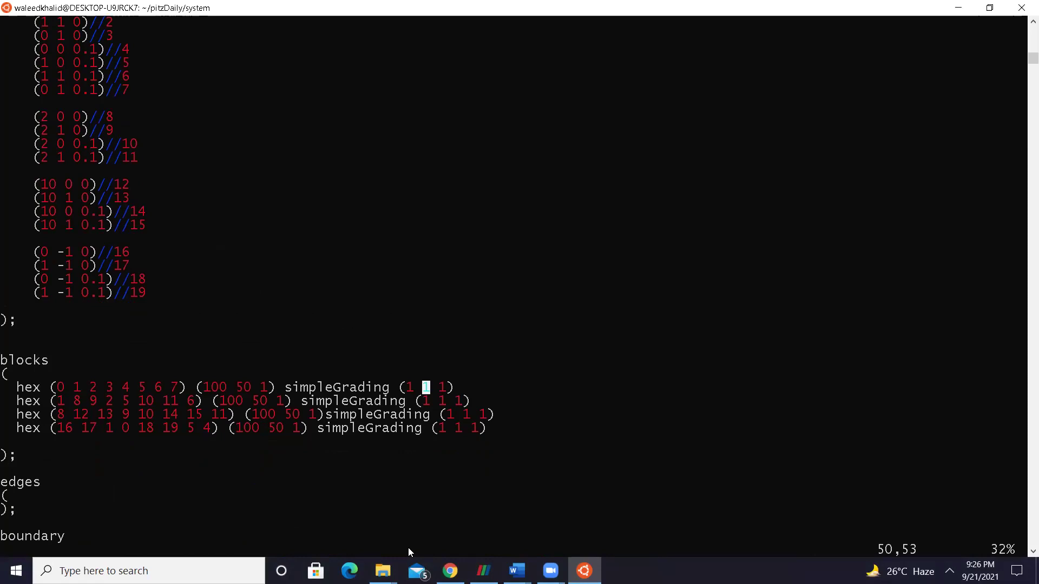
{"action": "key", "text": "Up"}
{"action": "key", "text": "i"}
{"action": "key", "text": "Return"}
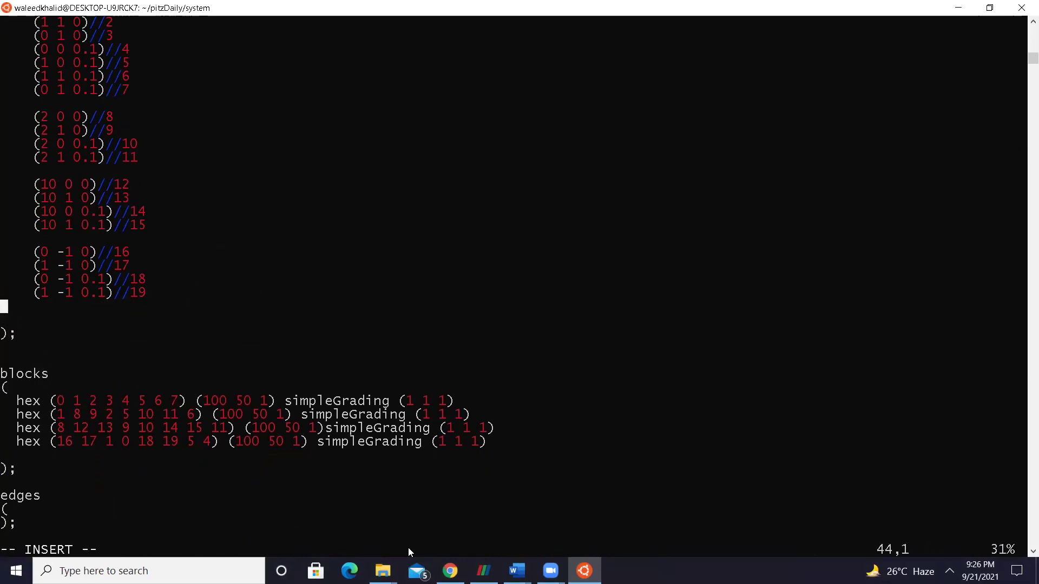
{"action": "key", "text": "Return"}
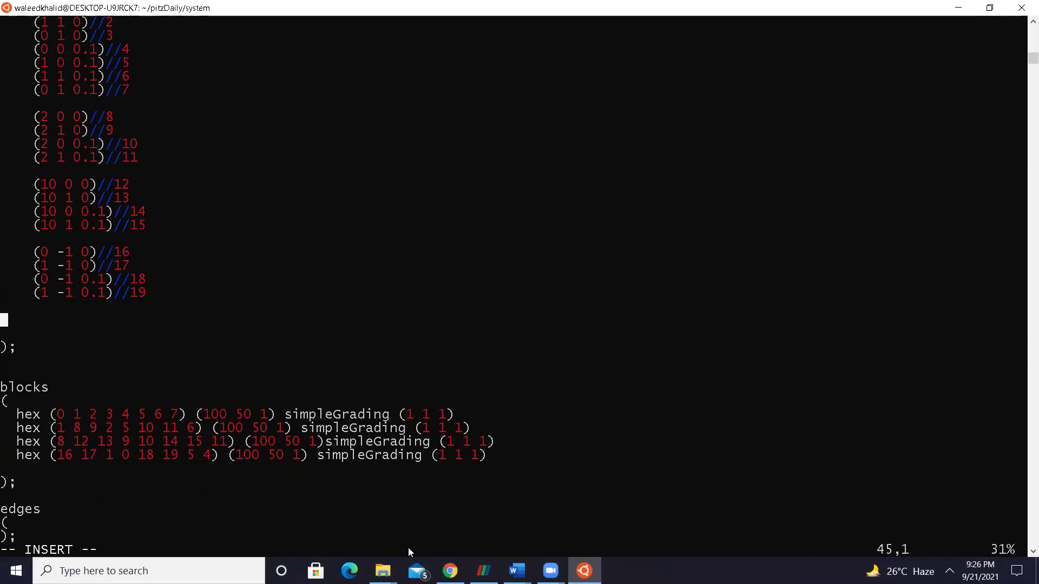
{"action": "type", "text": "(0 -2 0)"}
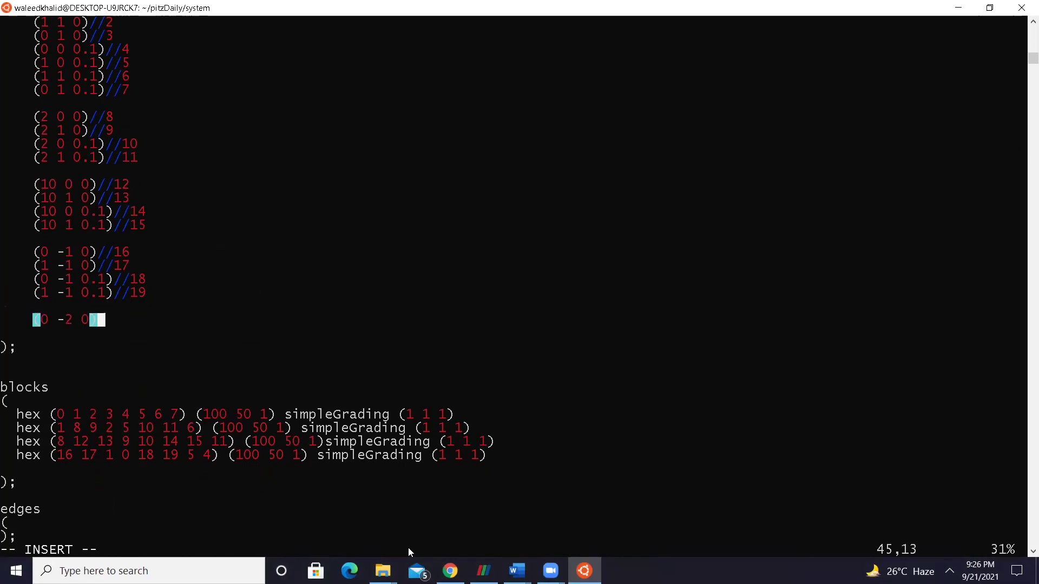
{"action": "type", "text": "//"}
{"action": "type", "text": "20"}
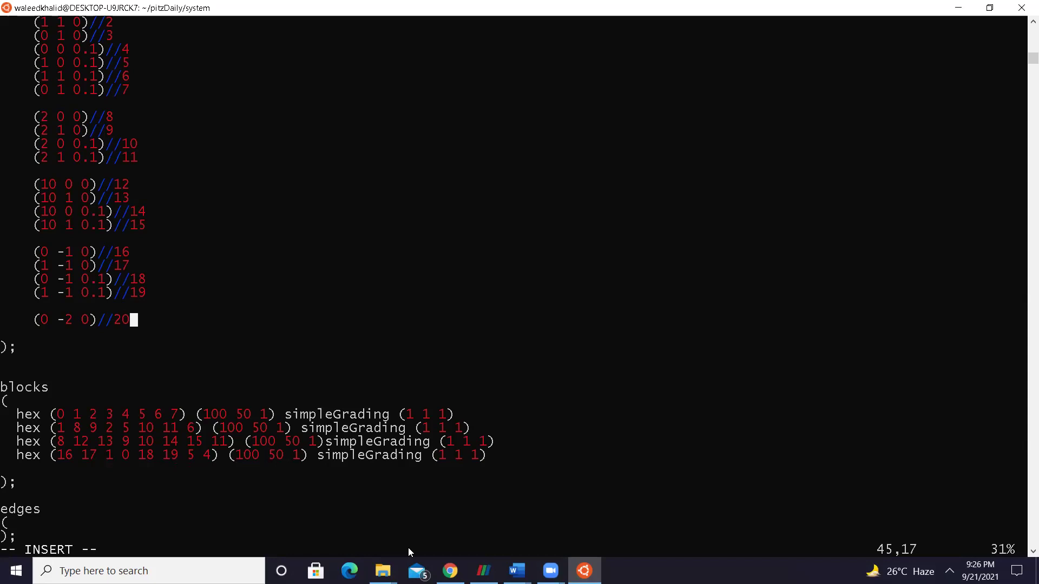
{"action": "key", "text": "Return"}
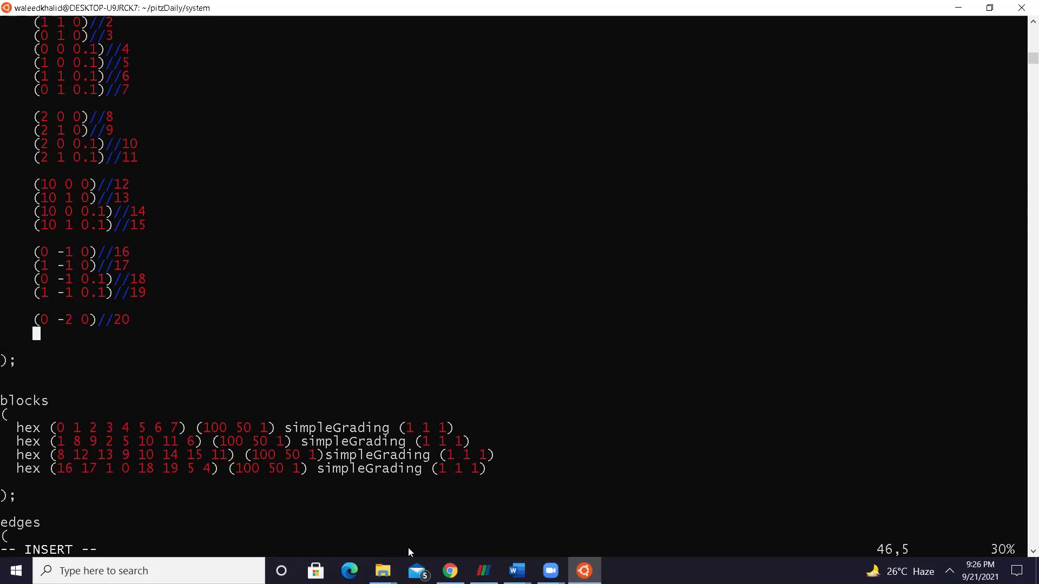
- Add the vertex (0 -2 1) commented //21 on the line below vertex 20
{"action": "type", "text": "( 0"}
{"action": "key", "text": "BackSpace"}
{"action": "key", "text": "BackSpace"}
{"action": "key", "text": "BackSpace"}
{"action": "type", "text": "0 -2 1)//21"}
{"action": "key", "text": "Return"}
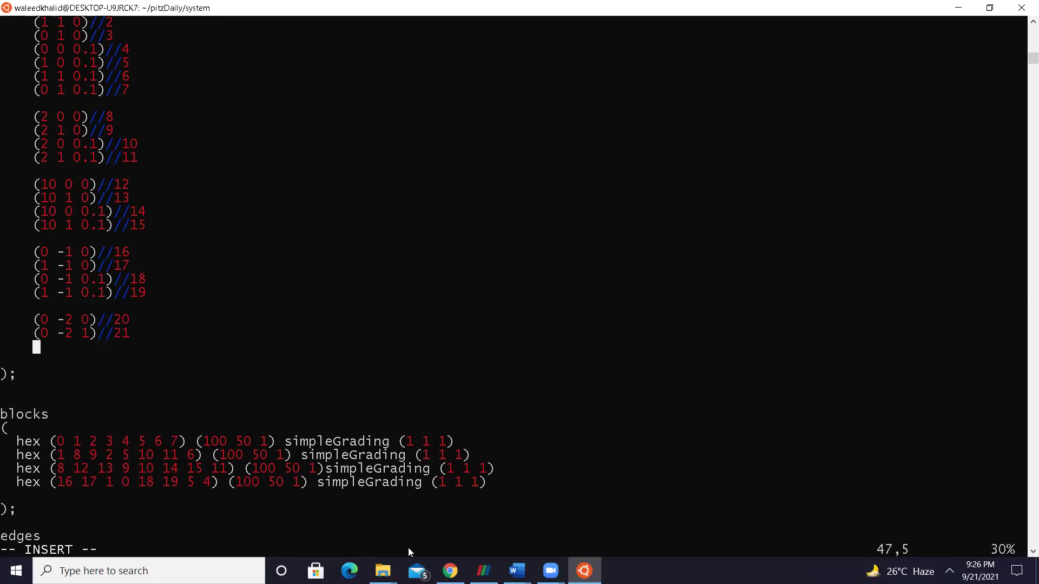
- Add the vertex (0 -2 0.1) commented //22 on the line below vertex 21
{"action": "type", "text": "("}
{"action": "type", "text": "0 "}
{"action": "type", "text": "-2"}
{"action": "key", "text": "BackSpace"}
{"action": "type", "text": "2 0.1"}
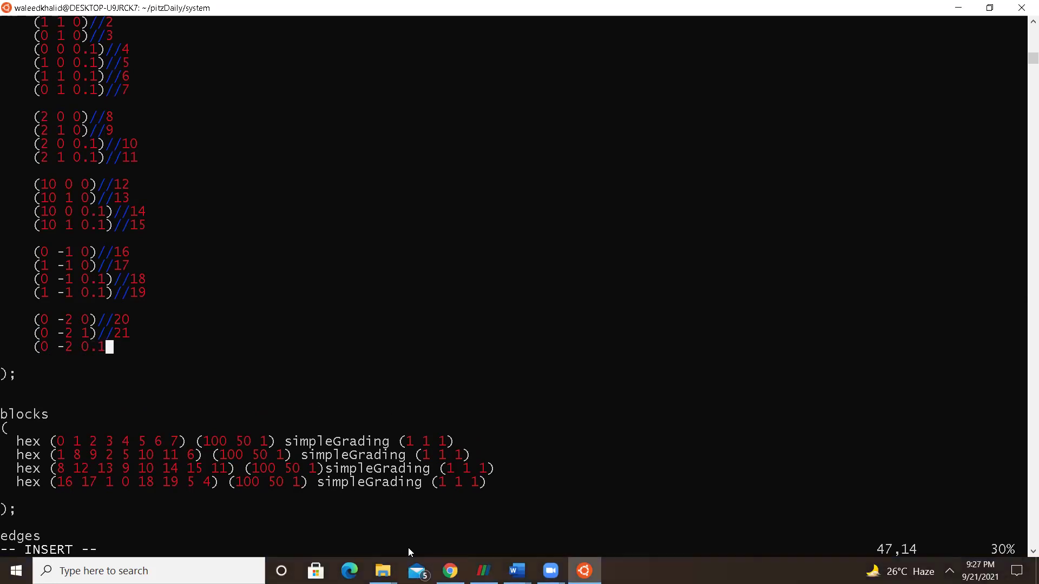
{"action": "type", "text": ")//22"}
{"action": "key", "text": "Return"}
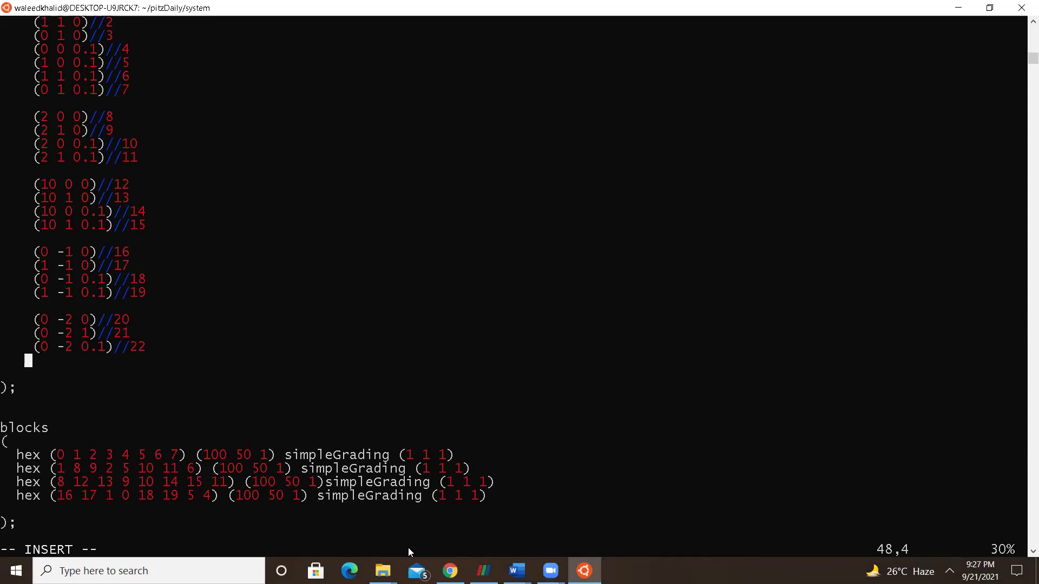
- Begin a new vertex line with (0 -2 below vertex 22 and correct vertex 21 to (1 -2 0)
{"action": "type", "text": "(0 -2"}
{"action": "key", "text": "Up"}
{"action": "key", "text": "Up"}
{"action": "key", "text": "Right"}
{"action": "key", "text": "BackSpace"}
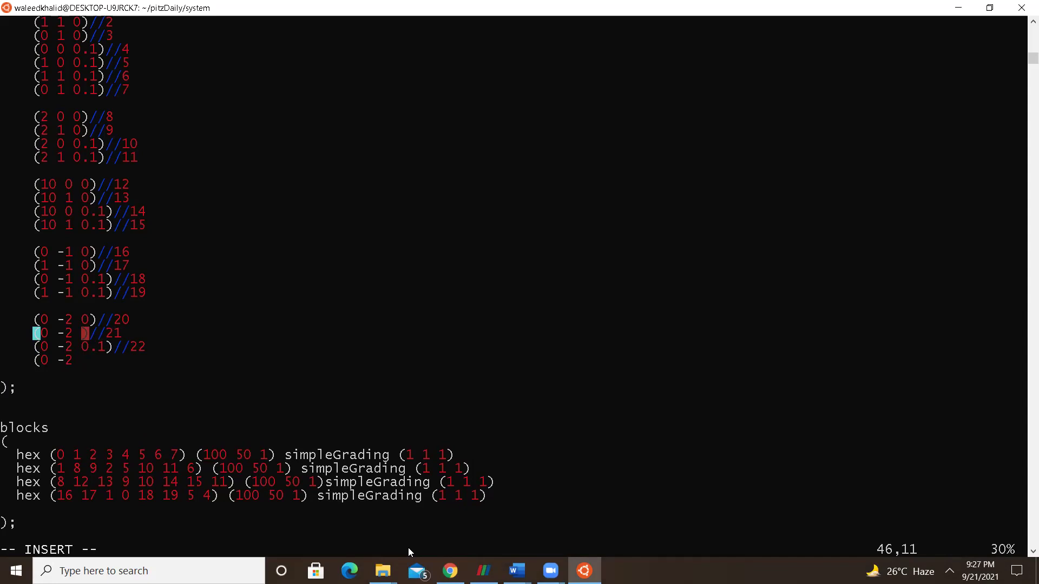
{"action": "type", "text": "0"}
{"action": "key", "text": "Left"}
{"action": "key", "text": "Left"}
{"action": "key", "text": "Left"}
{"action": "key", "text": "Left"}
{"action": "key", "text": "Left"}
{"action": "key", "text": "BackSpace"}
{"action": "type", "text": "1"}
- Complete the unfinished vertex line below vertex 22 as (0 -2 0.1) with the comment //23
{"action": "key", "text": "Down"}
{"action": "key", "text": "Down"}
{"action": "key", "text": "Right"}
{"action": "key", "text": "Right"}
{"action": "key", "text": "Right"}
{"action": "type", "text": "0."}
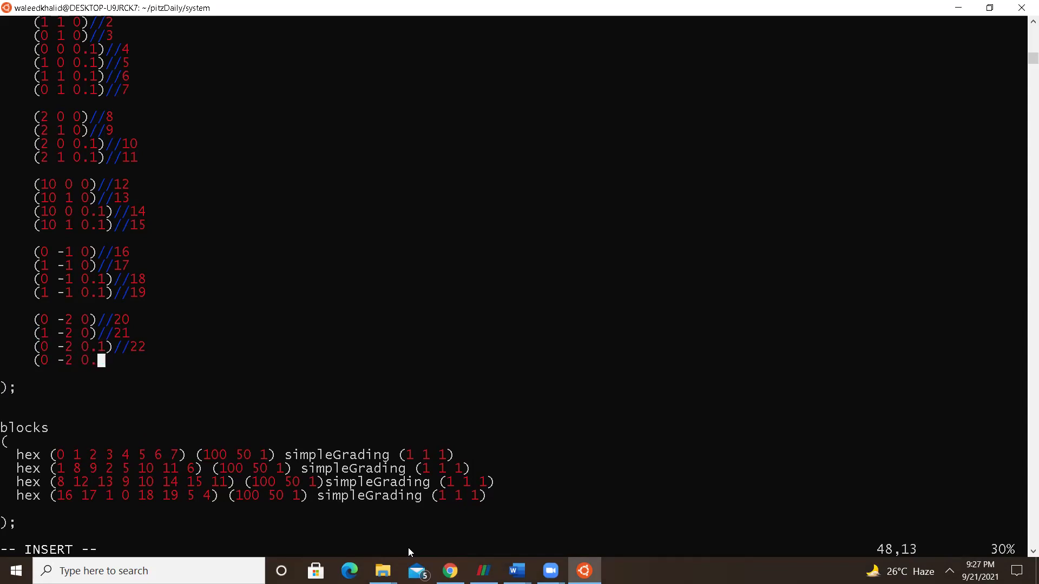
{"action": "type", "text": "1)//23"}
{"action": "key", "text": "Return"}
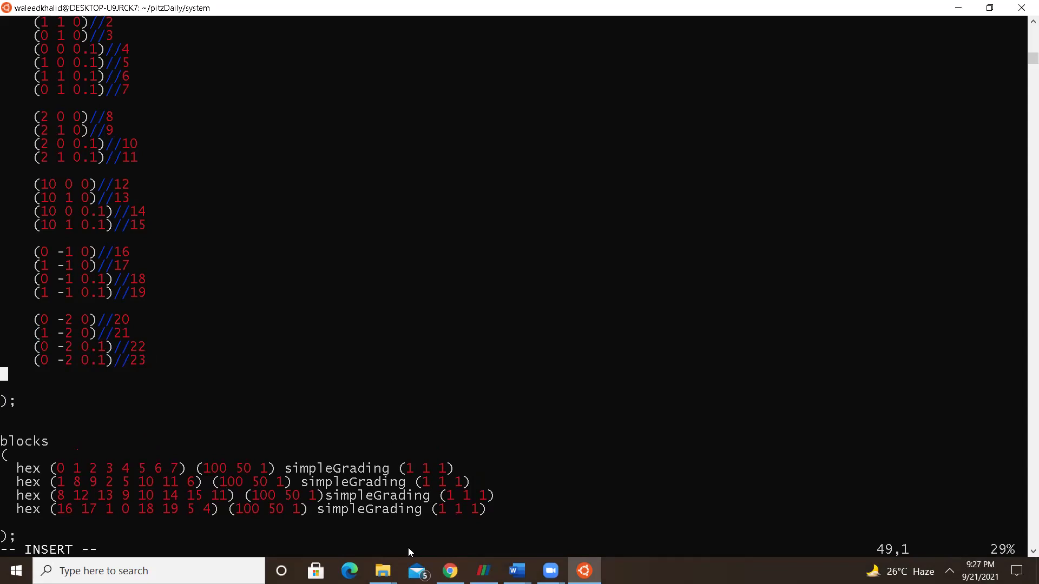
{"action": "key", "text": "Down"}
{"action": "key", "text": "Down"}
{"action": "key", "text": "Down"}
{"action": "key", "text": "Down"}
{"action": "key", "text": "Down"}
{"action": "key", "text": "Down"}
{"action": "key", "text": "Down"}
{"action": "key", "text": "Down"}
{"action": "key", "text": "Down"}
{"action": "key", "text": "Down"}
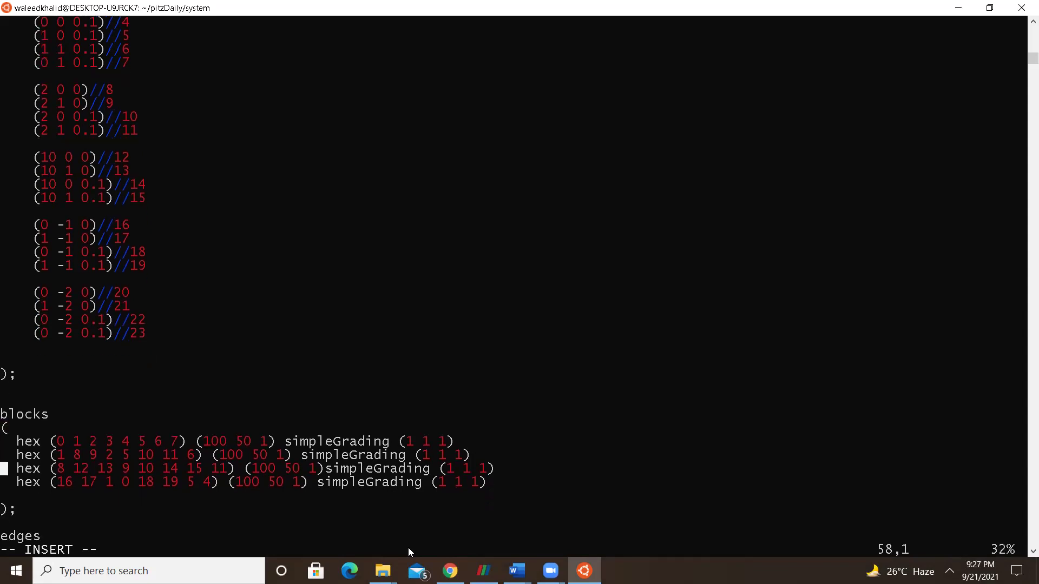
{"action": "key", "text": "Right"}
{"action": "key", "text": "Right"}
{"action": "key", "text": "Right"}
{"action": "key", "text": "Right"}
{"action": "key", "text": "Right"}
{"action": "key", "text": "Right"}
{"action": "key", "text": "Right"}
{"action": "key", "text": "Right"}
{"action": "key", "text": "Right"}
{"action": "key", "text": "Right"}
{"action": "key", "text": "Right"}
{"action": "key", "text": "Right"}
{"action": "key", "text": "Right"}
{"action": "key", "text": "Right"}
{"action": "key", "text": "Right"}
{"action": "key", "text": "Right"}
{"action": "key", "text": "Right"}
{"action": "key", "text": "Right"}
{"action": "key", "text": "Right"}
{"action": "key", "text": "Right"}
{"action": "key", "text": "Right"}
{"action": "key", "text": "Right"}
{"action": "key", "text": "Right"}
{"action": "key", "text": "Right"}
{"action": "key", "text": "Right"}
{"action": "key", "text": "Right"}
{"action": "key", "text": "Right"}
{"action": "key", "text": "Right"}
{"action": "key", "text": "Right"}
{"action": "key", "text": "Right"}
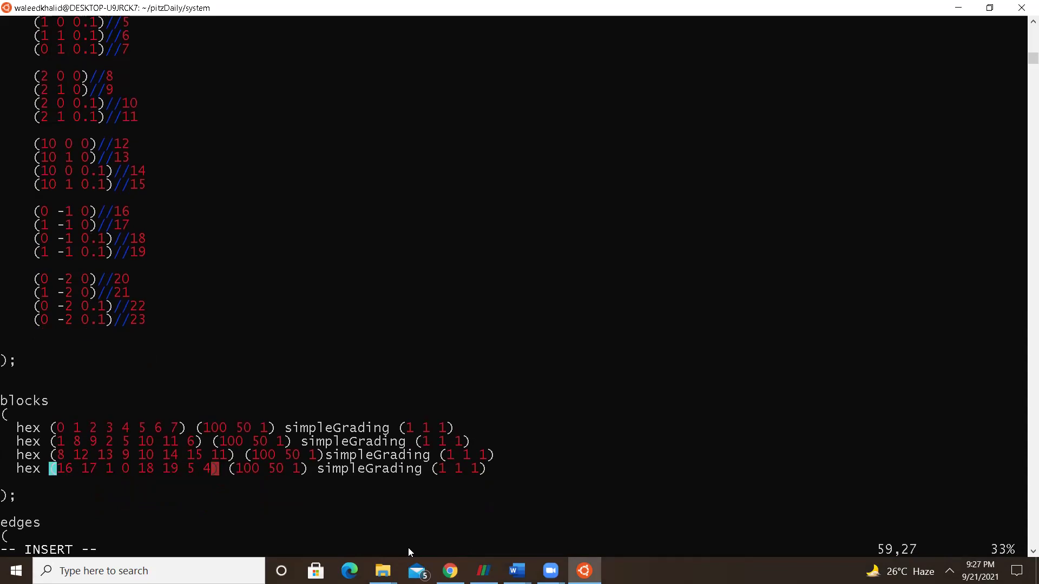
{"action": "key", "text": "Right"}
{"action": "key", "text": "Right"}
{"action": "key", "text": "Right"}
{"action": "key", "text": "Right"}
{"action": "key", "text": "Right"}
{"action": "key", "text": "Right"}
{"action": "key", "text": "Right"}
{"action": "key", "text": "Right"}
{"action": "key", "text": "Right"}
{"action": "key", "text": "Right"}
{"action": "key", "text": "Right"}
{"action": "key", "text": "Right"}
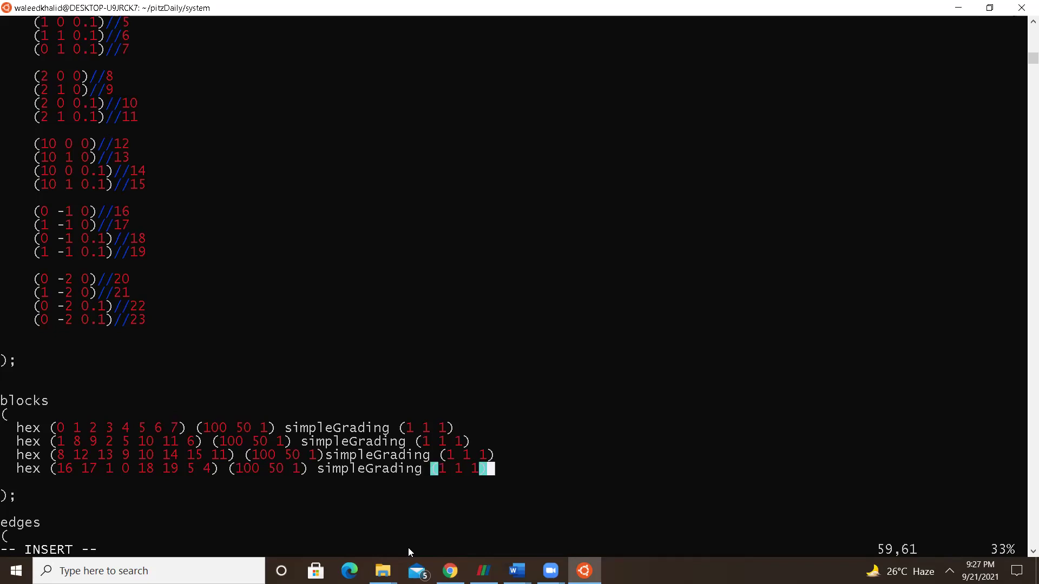
{"action": "key", "text": "Return"}
{"action": "type", "text": "hex "}
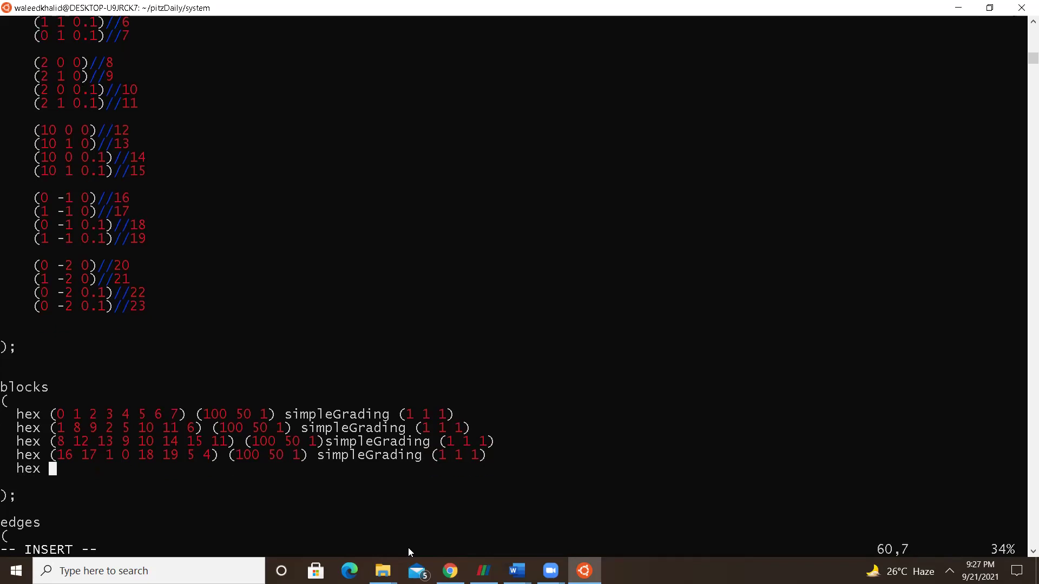
{"action": "type", "text": "("}
{"action": "key", "text": "BackSpace"}
{"action": "type", "text": "20"}
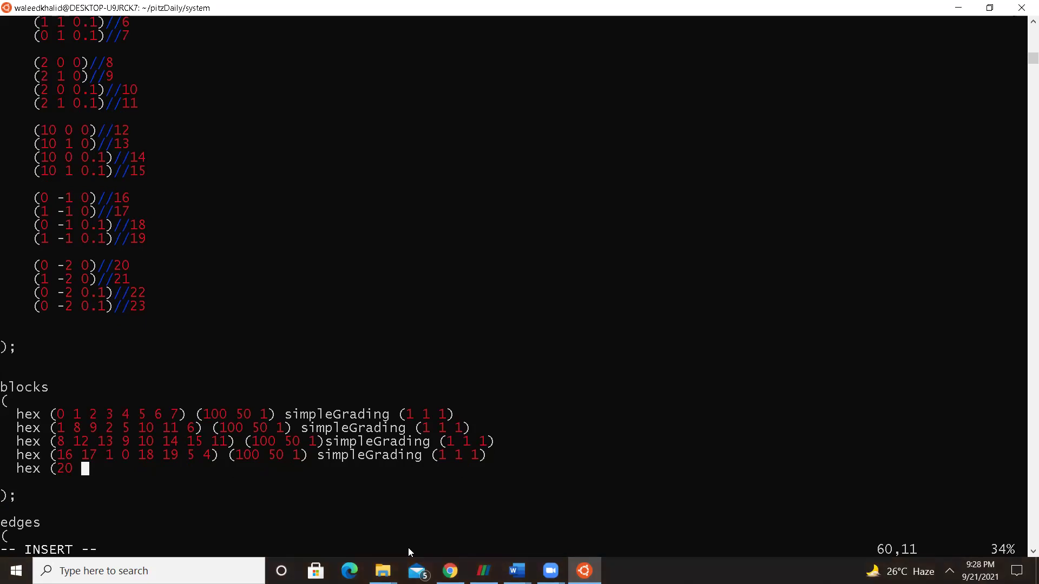
{"action": "type", "text": "21"}
{"action": "type", "text": "17 16 "}
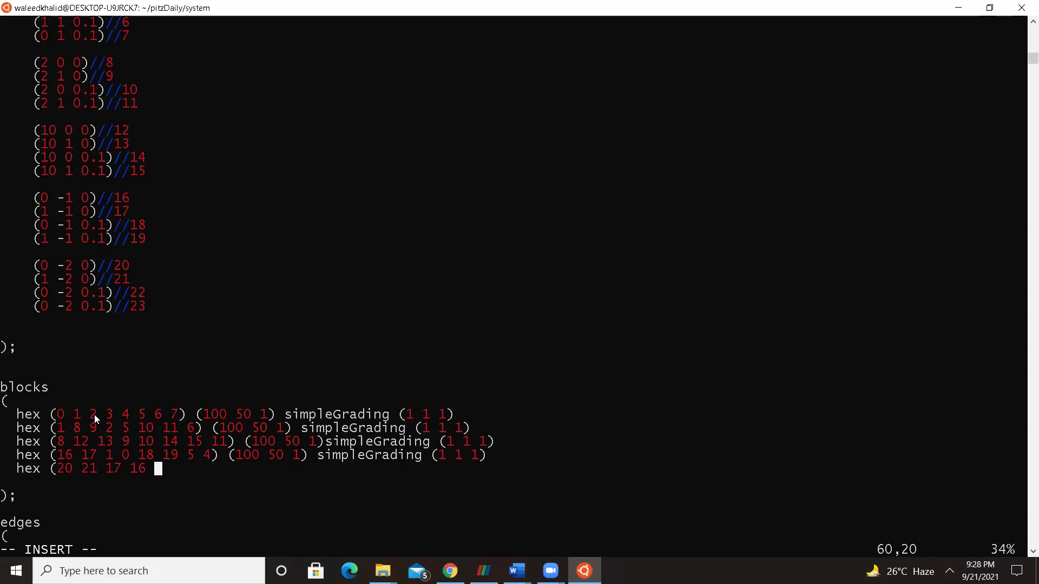
{"action": "type", "text": "22 23 18 19)"}
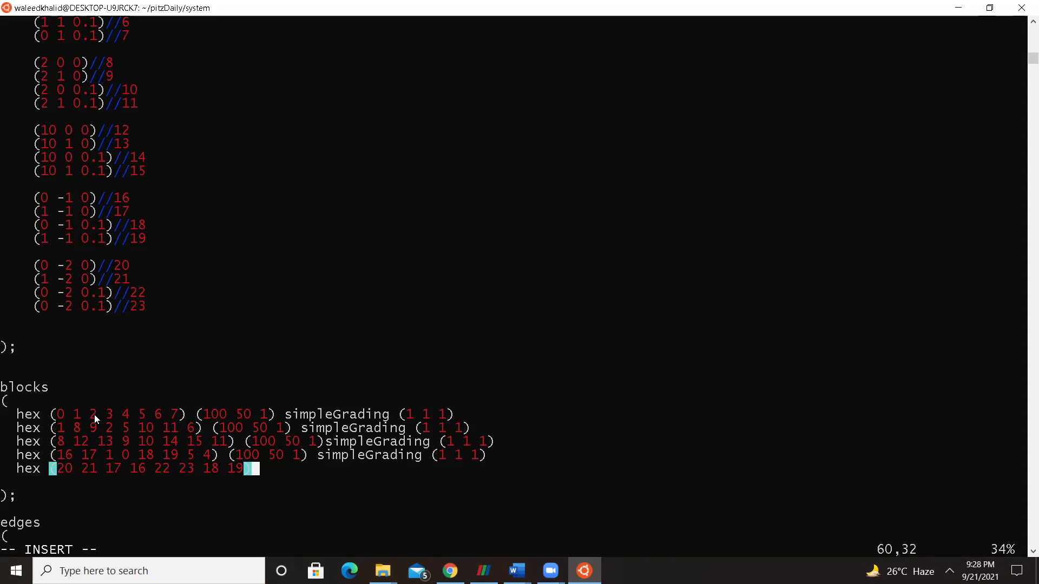
- Give the fifth block the cell counts (100 50 1) and simpleGrading (1 1 1)
{"action": "type", "text": " (100"}
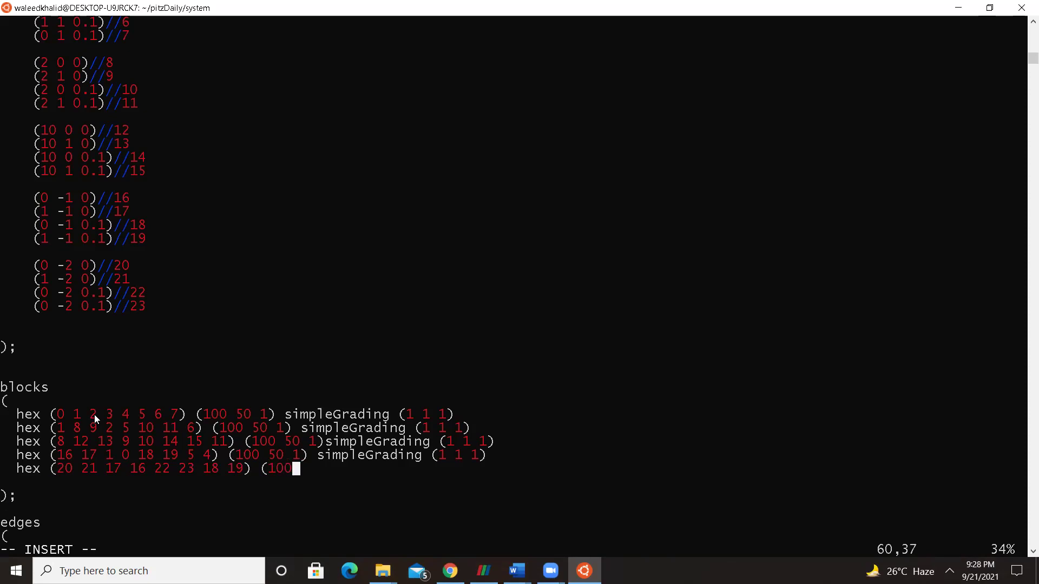
{"action": "type", "text": " 50 1)"}
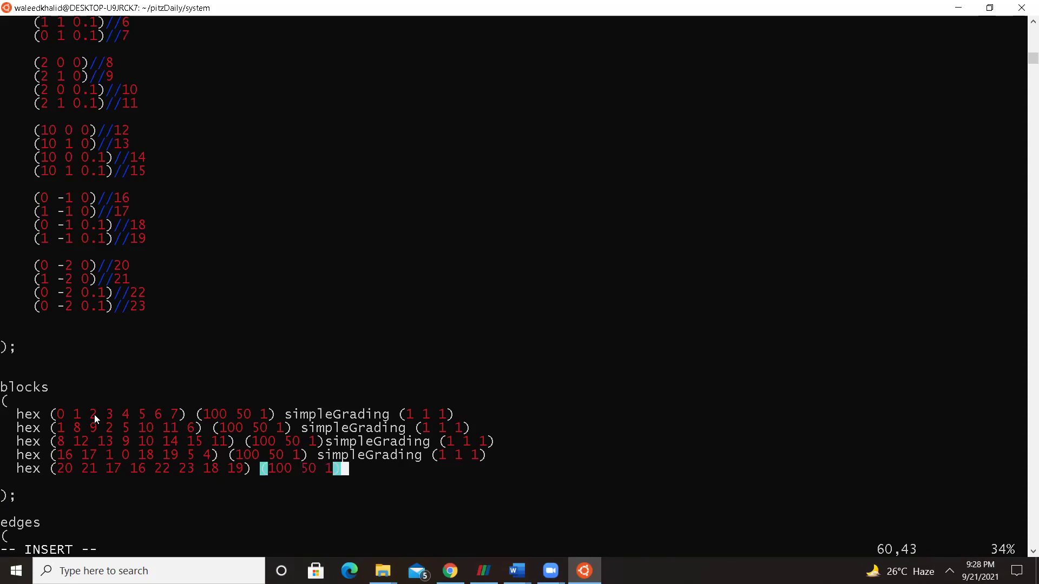
{"action": "type", "text": " simple"}
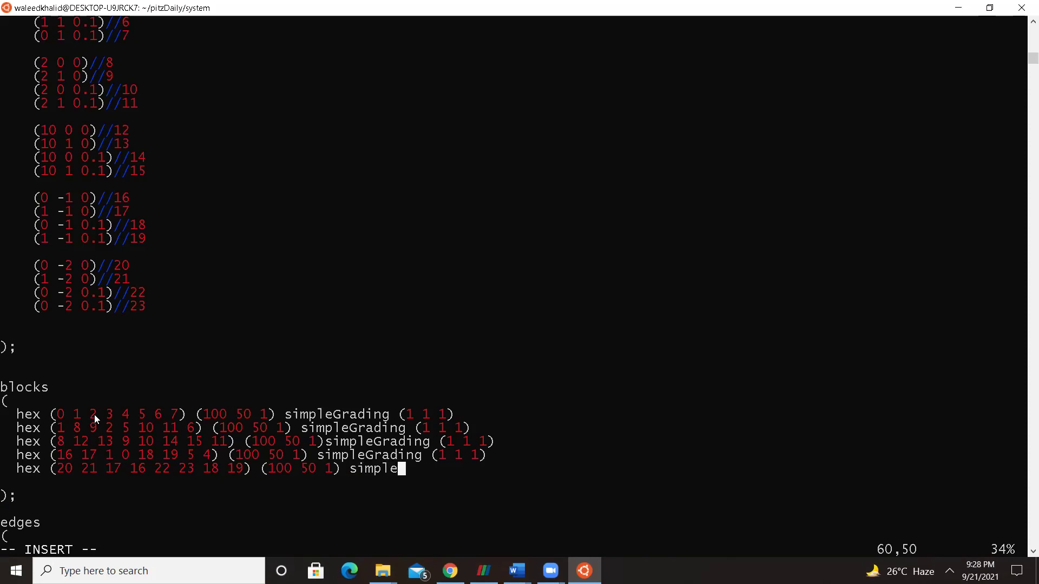
{"action": "type", "text": "Grading ("}
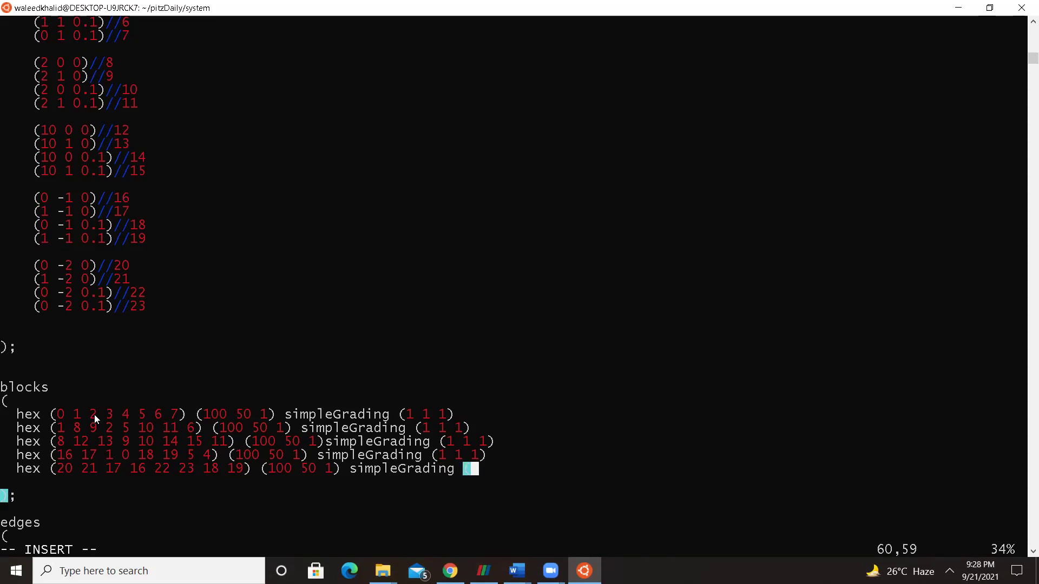
{"action": "type", "text": "1 1 1)"}
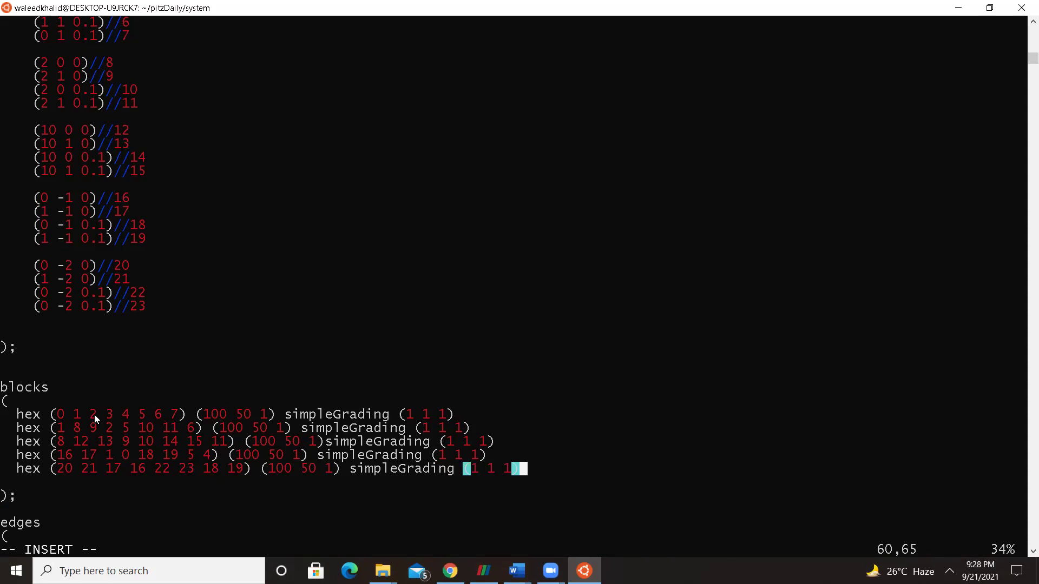
- Save blockMeshDict, quit vim and return to the pitzDaily case directory
{"action": "key", "text": "Escape"}
{"action": "type", "text": ":wq"}
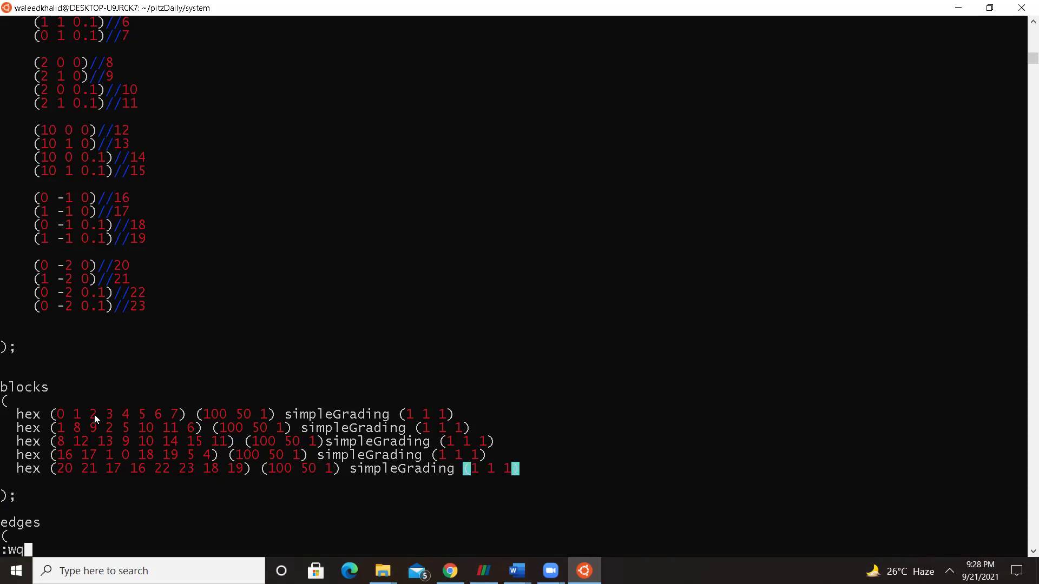
{"action": "key", "text": "Return"}
{"action": "type", "text": "cd .."}
{"action": "key", "text": "Return"}
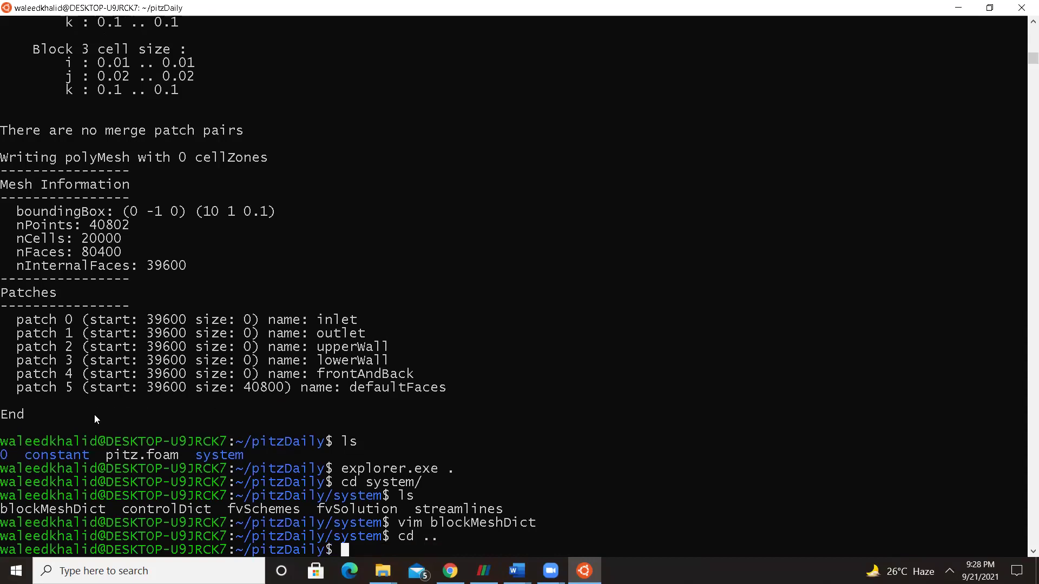
- List the case directory's contents and run blockMesh on the five-block dictionary
{"action": "type", "text": "ls"}
{"action": "key", "text": "Return"}
{"action": "type", "text": "blockMesh"}
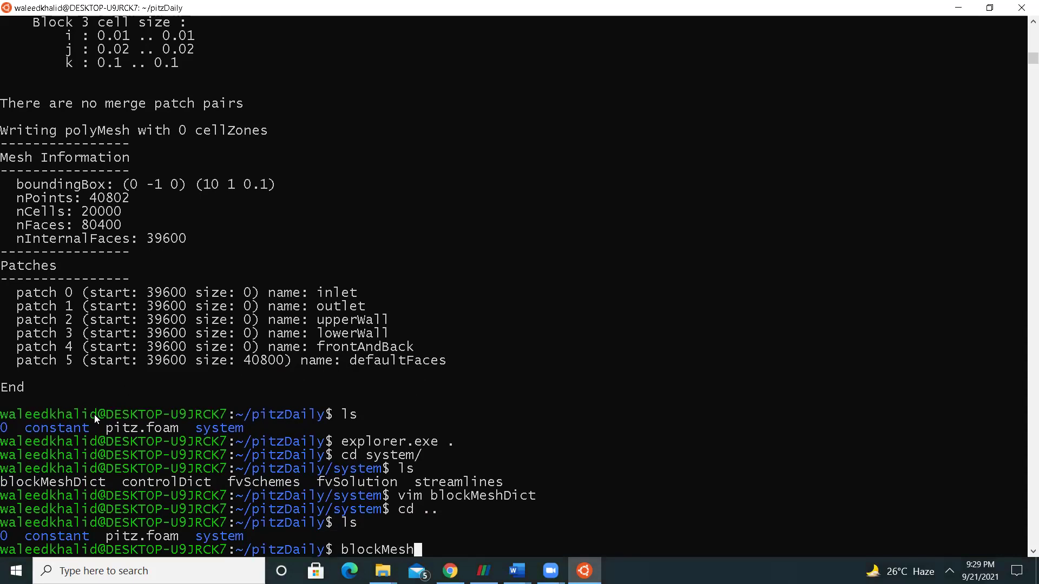
{"action": "key", "text": "Return"}
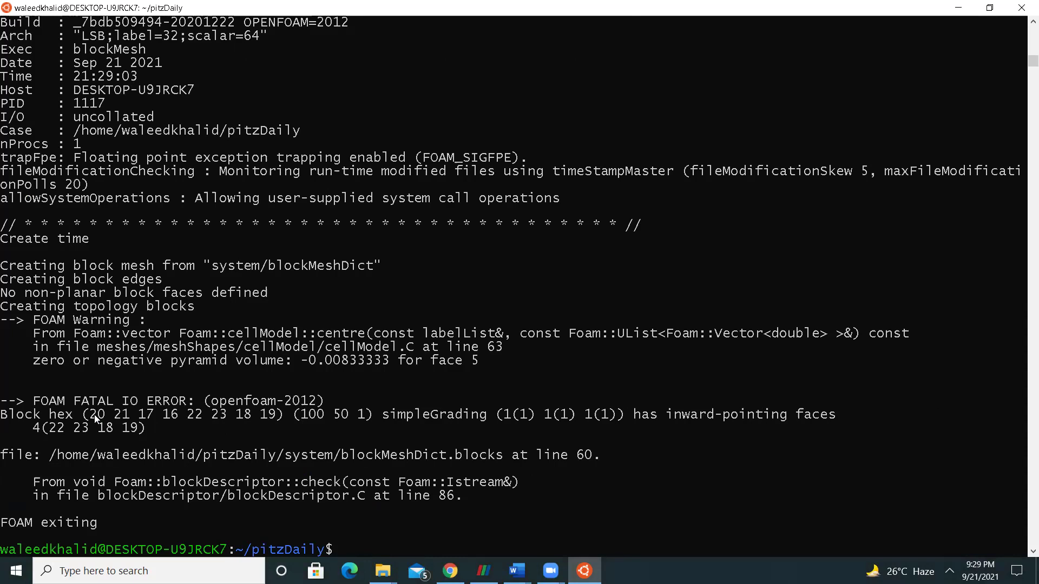
- Go into the system directory and reopen blockMeshDict in vim, choosing to edit it anyway
{"action": "type", "text": "ls"}
{"action": "key", "text": "Return"}
{"action": "type", "text": "cd sy"}
{"action": "key", "text": "Tab"}
{"action": "key", "text": "Return"}
{"action": "type", "text": "l"}
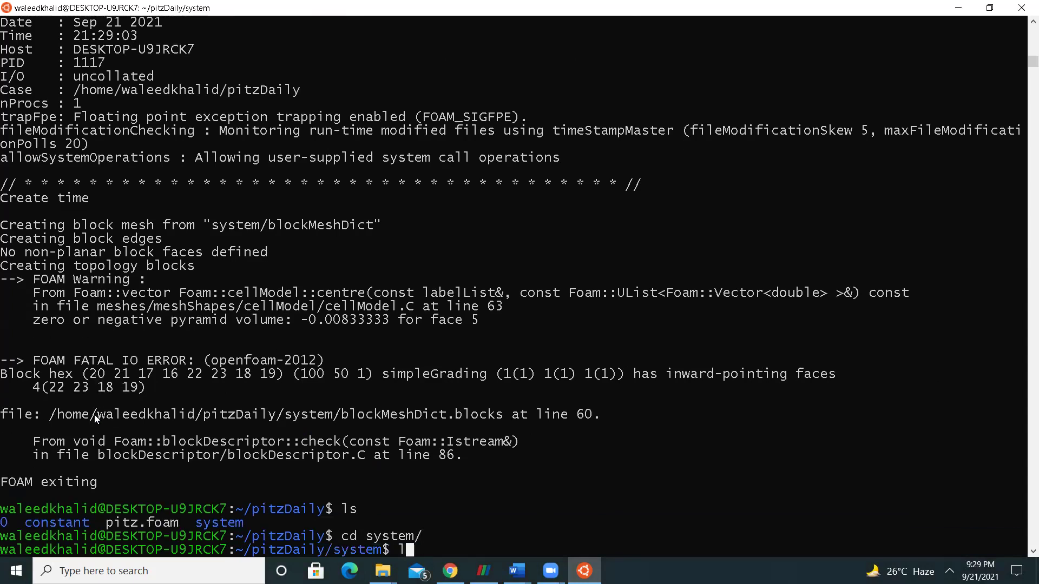
{"action": "type", "text": "s"}
{"action": "key", "text": "Return"}
{"action": "type", "text": "vim "}
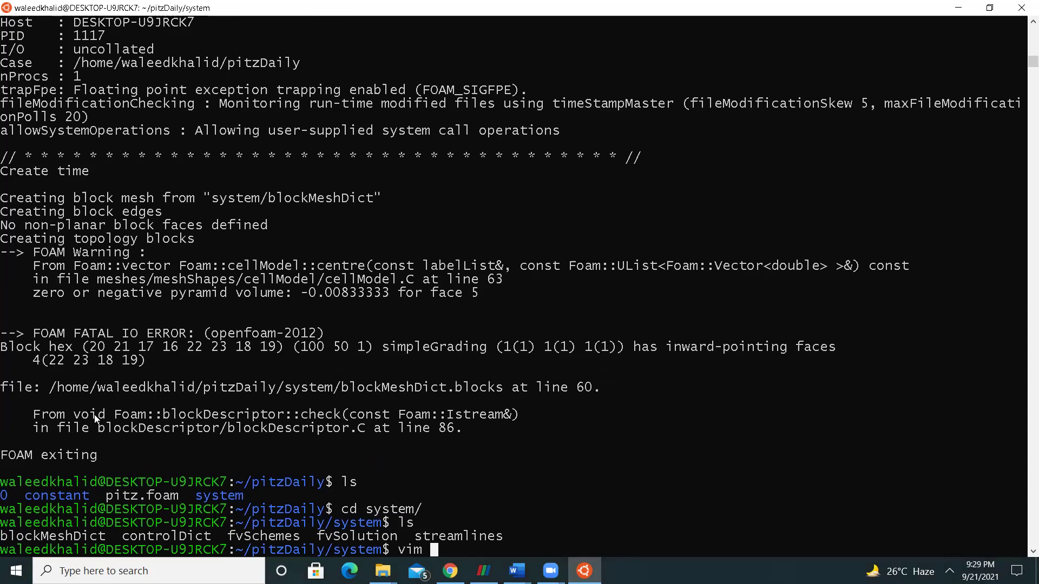
{"action": "type", "text": "b"}
{"action": "key", "text": "Tab"}
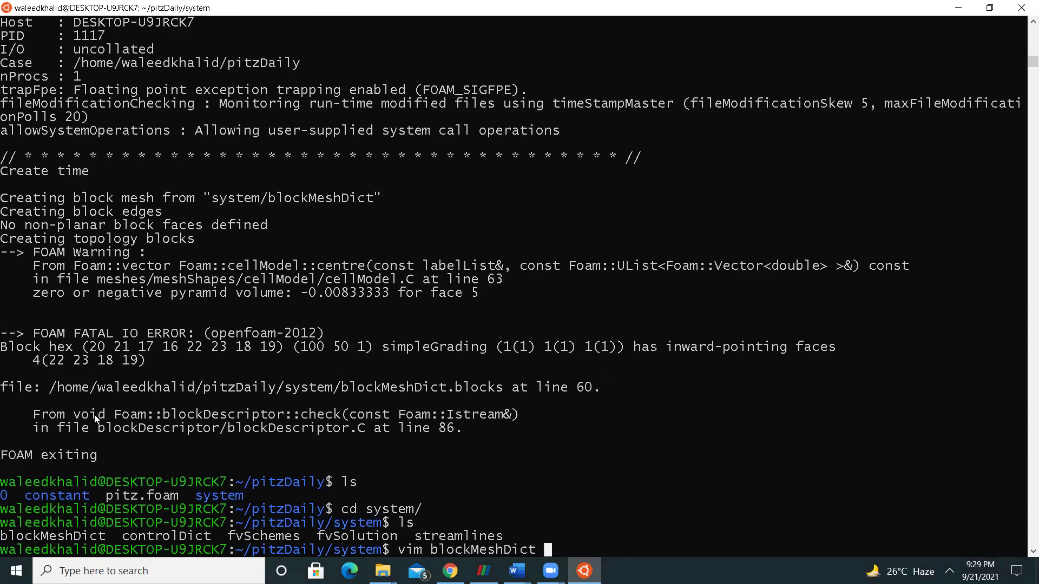
{"action": "key", "text": "Return"}
{"action": "key", "text": "e"}
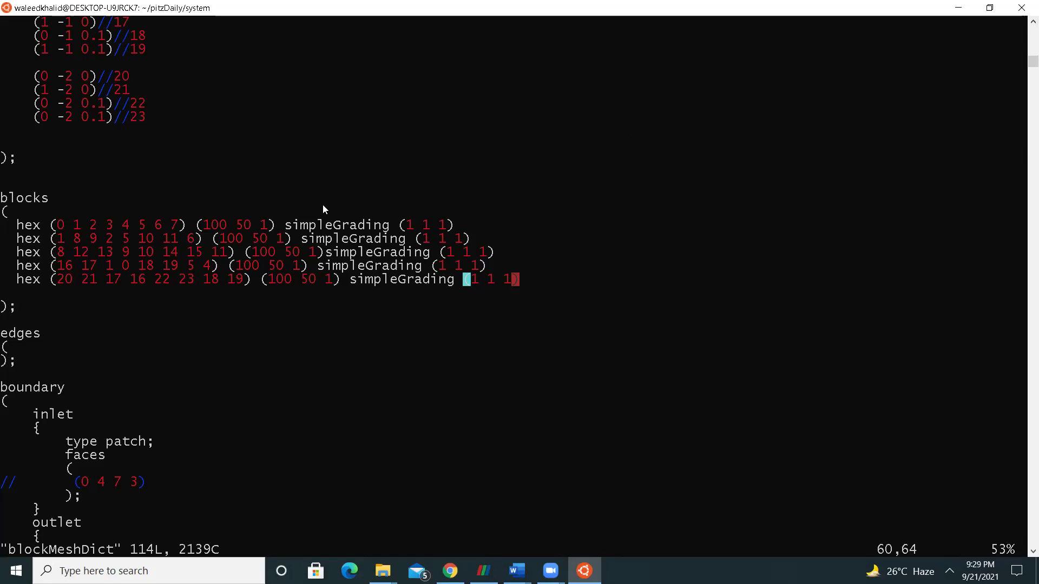
- Check the coordinates of vertices 16 to 23 against the vertex order in the hex block definitions
{"action": "key", "text": "Up"}
{"action": "key", "text": "Up"}
{"action": "key", "text": "Up"}
{"action": "key", "text": "Up"}
{"action": "key", "text": "Up"}
{"action": "key", "text": "Up"}
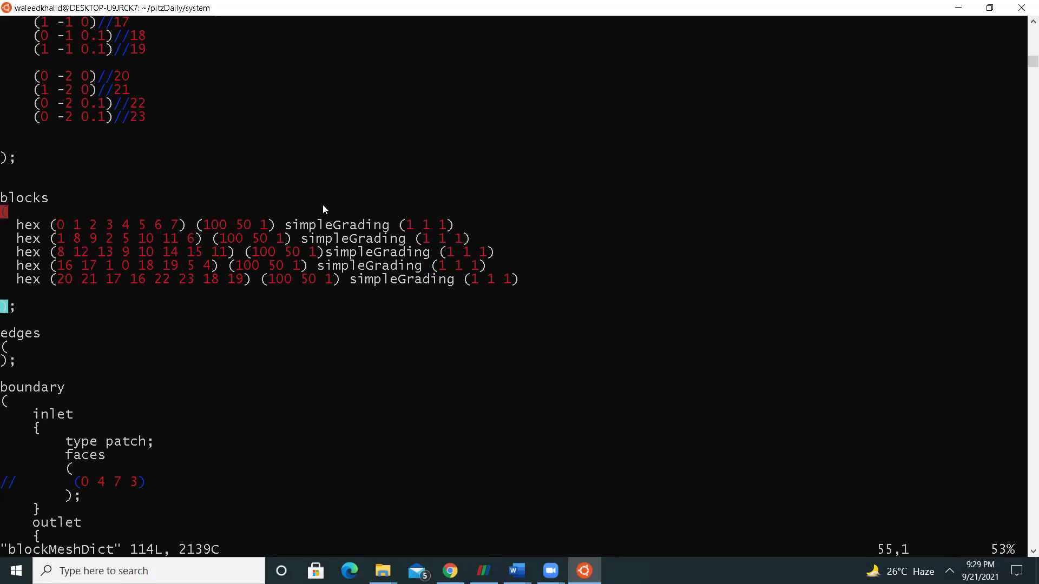
{"action": "key", "text": "Up"}
{"action": "key", "text": "Up"}
{"action": "key", "text": "Up"}
{"action": "key", "text": "Up"}
{"action": "key", "text": "Up"}
{"action": "key", "text": "Up"}
{"action": "key", "text": "Up"}
{"action": "key", "text": "Up"}
{"action": "key", "text": "Up"}
{"action": "key", "text": "Up"}
{"action": "key", "text": "Up"}
{"action": "key", "text": "Up"}
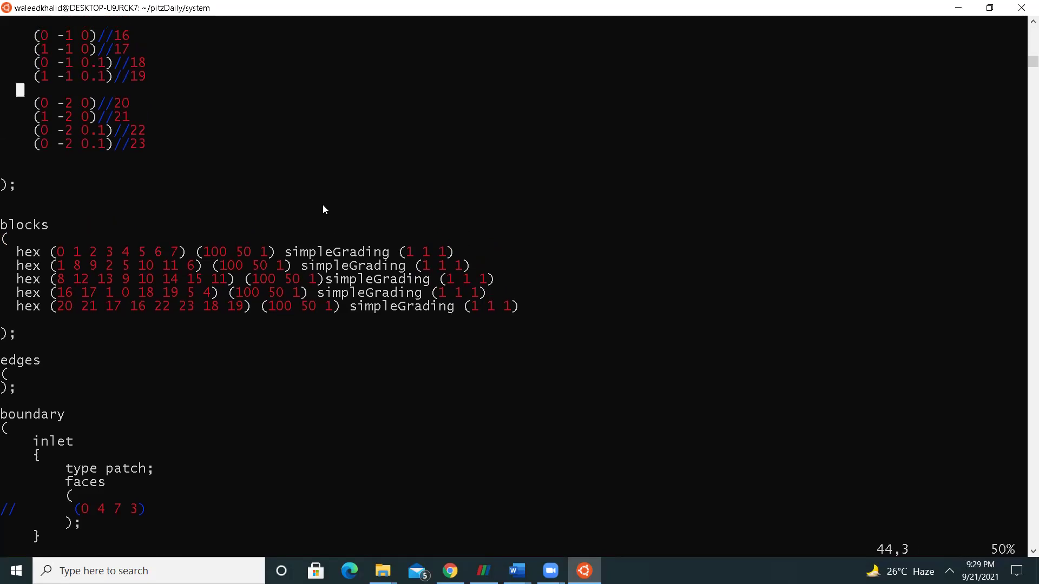
{"action": "key", "text": "Up"}
{"action": "key", "text": "Down"}
{"action": "key", "text": "Down"}
{"action": "key", "text": "Down"}
{"action": "key", "text": "Down"}
{"action": "key", "text": "Down"}
{"action": "key", "text": "Down"}
{"action": "key", "text": "Down"}
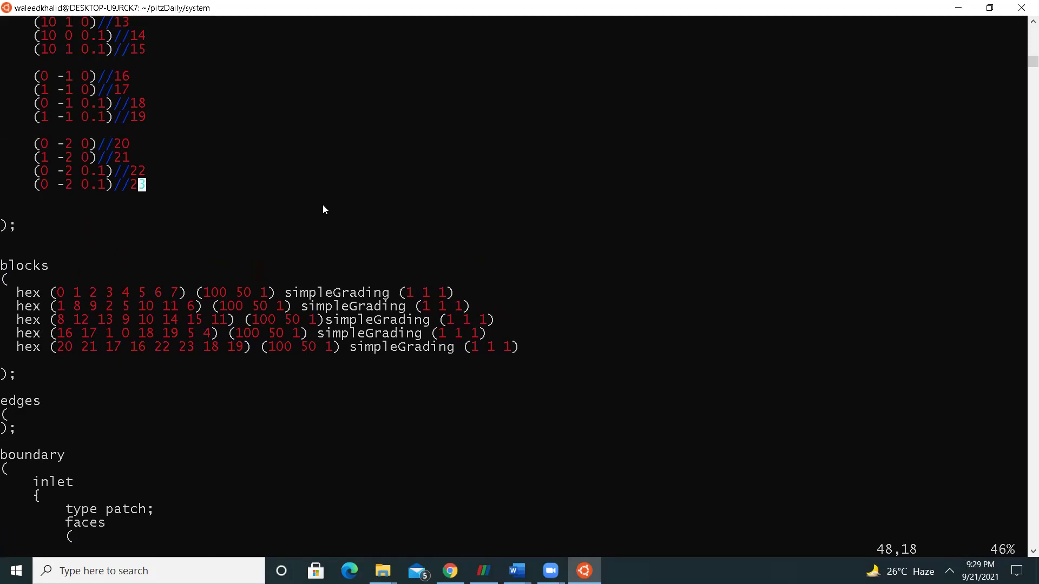
{"action": "key", "text": "k"}
{"action": "key", "text": "k"}
{"action": "key", "text": "j"}
{"action": "key", "text": "j"}
{"action": "key", "text": "j"}
{"action": "key", "text": "j"}
{"action": "key", "text": "j"}
{"action": "key", "text": "j"}
{"action": "key", "text": "j"}
{"action": "key", "text": "j"}
{"action": "key", "text": "j"}
{"action": "key", "text": "j"}
{"action": "key", "text": "dollar"}
{"action": "key", "text": "j"}
{"action": "key", "text": "j"}
{"action": "key", "text": "j"}
{"action": "key", "text": "j"}
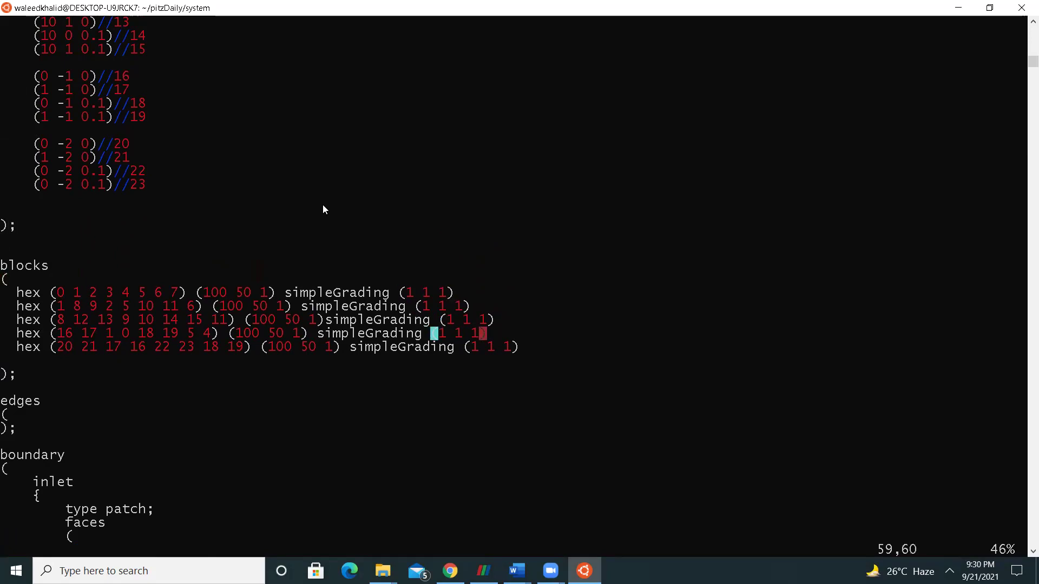
- Swap the last two vertices of the fifth hex block so its definition ends with 19 18
{"action": "key", "text": "h"}
{"action": "key", "text": "h"}
{"action": "key", "text": "h"}
{"action": "key", "text": "h"}
{"action": "key", "text": "h"}
{"action": "key", "text": "h"}
{"action": "key", "text": "h"}
{"action": "key", "text": "h"}
{"action": "key", "text": "h"}
{"action": "key", "text": "h"}
{"action": "key", "text": "h"}
{"action": "key", "text": "h"}
{"action": "key", "text": "h"}
{"action": "key", "text": "h"}
{"action": "key", "text": "h"}
{"action": "key", "text": "h"}
{"action": "key", "text": "h"}
{"action": "key", "text": "h"}
{"action": "key", "text": "h"}
{"action": "key", "text": "h"}
{"action": "key", "text": "h"}
{"action": "key", "text": "h"}
{"action": "key", "text": "h"}
{"action": "key", "text": "h"}
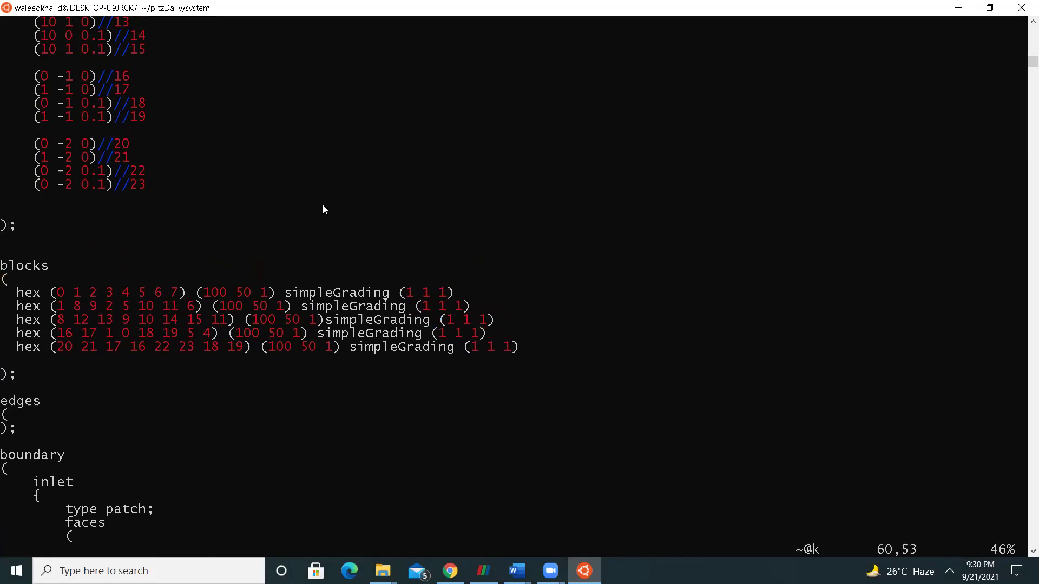
{"action": "key", "text": "h"}
{"action": "key", "text": "h"}
{"action": "key", "text": "i"}
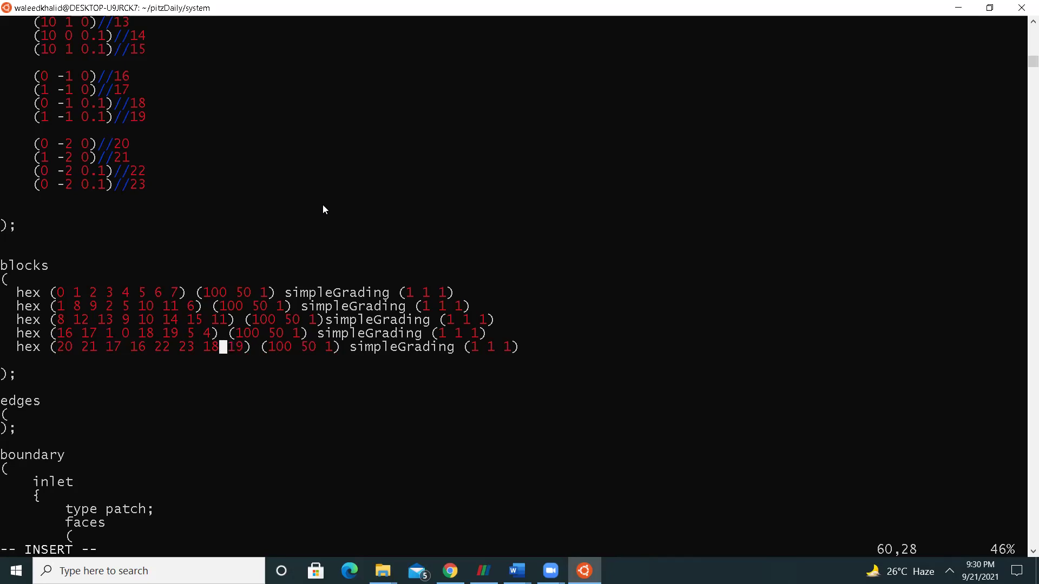
{"action": "key", "text": "BackSpace"}
{"action": "type", "text": "9"}
{"action": "key", "text": "Right"}
{"action": "key", "text": "Right"}
{"action": "key", "text": "Right"}
{"action": "key", "text": "BackSpace"}
{"action": "type", "text": "8"}
{"action": "key", "text": "Escape"}
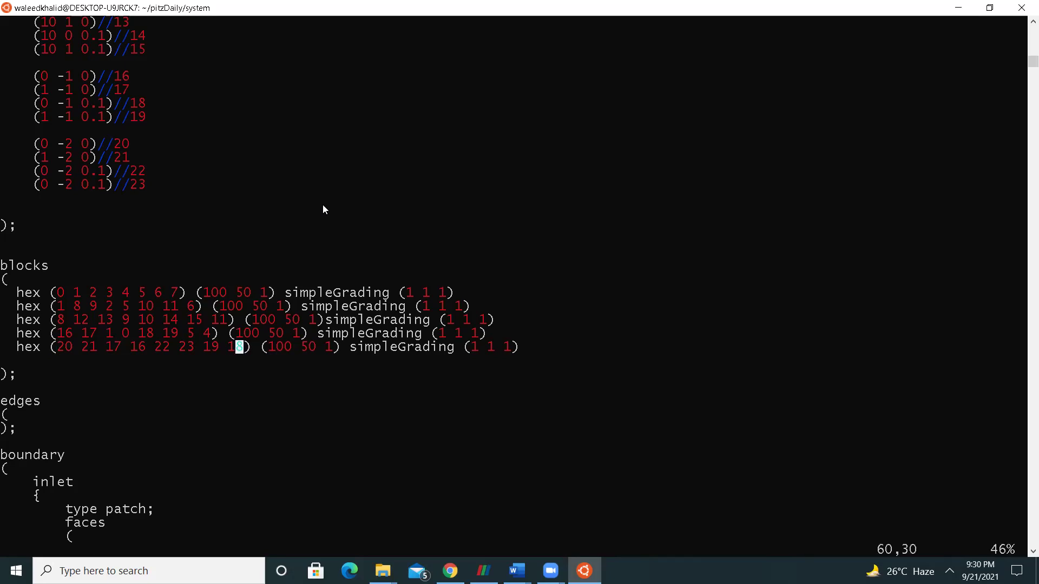
- Save and close blockMeshDict, and run blockMesh from the pitzDaily case directory
{"action": "type", "text": ":wq"}
{"action": "key", "text": "Return"}
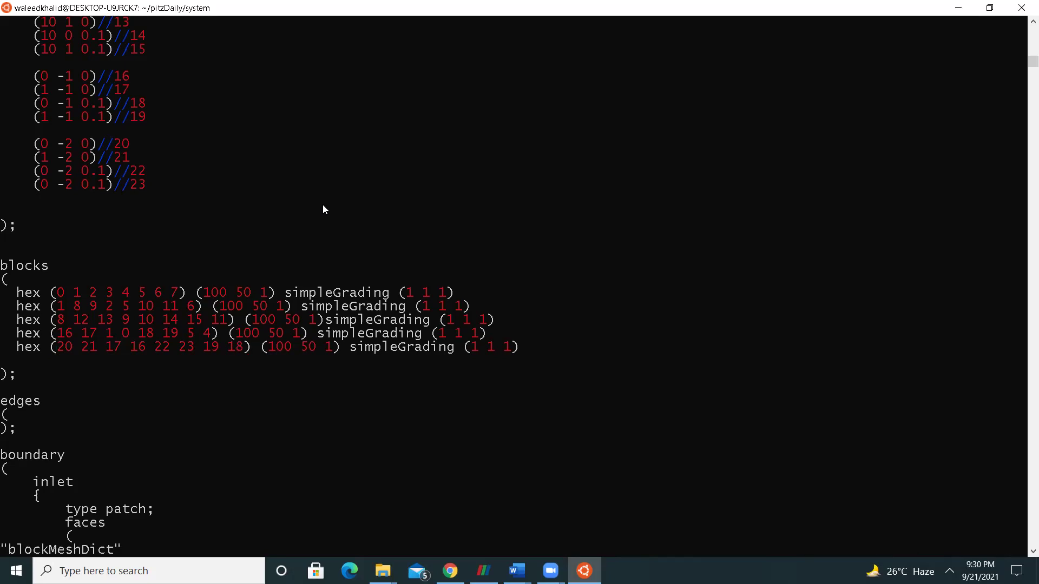
{"action": "type", "text": "cd .."}
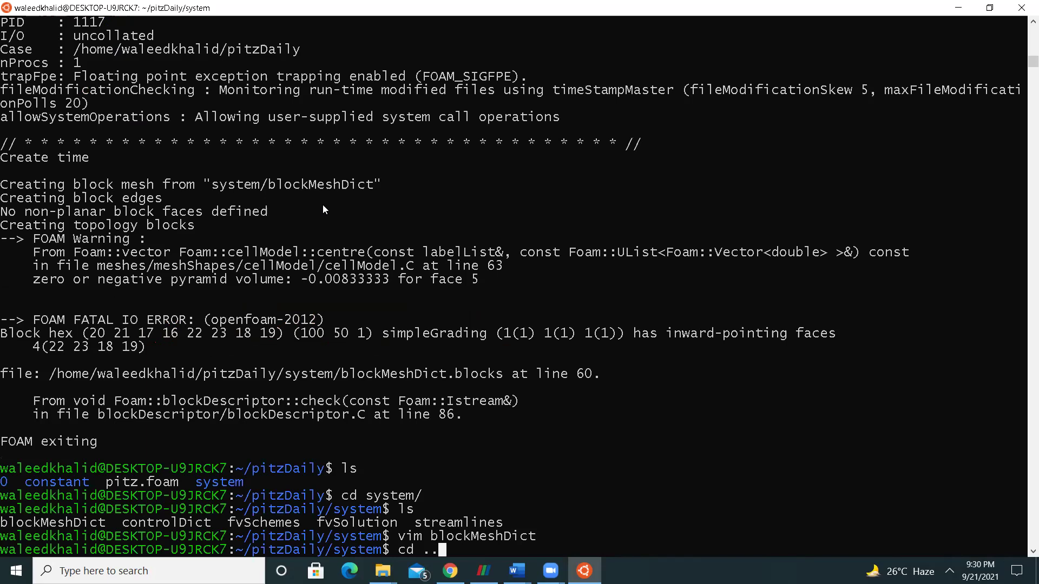
{"action": "key", "text": "Return"}
{"action": "type", "text": "bloc"}
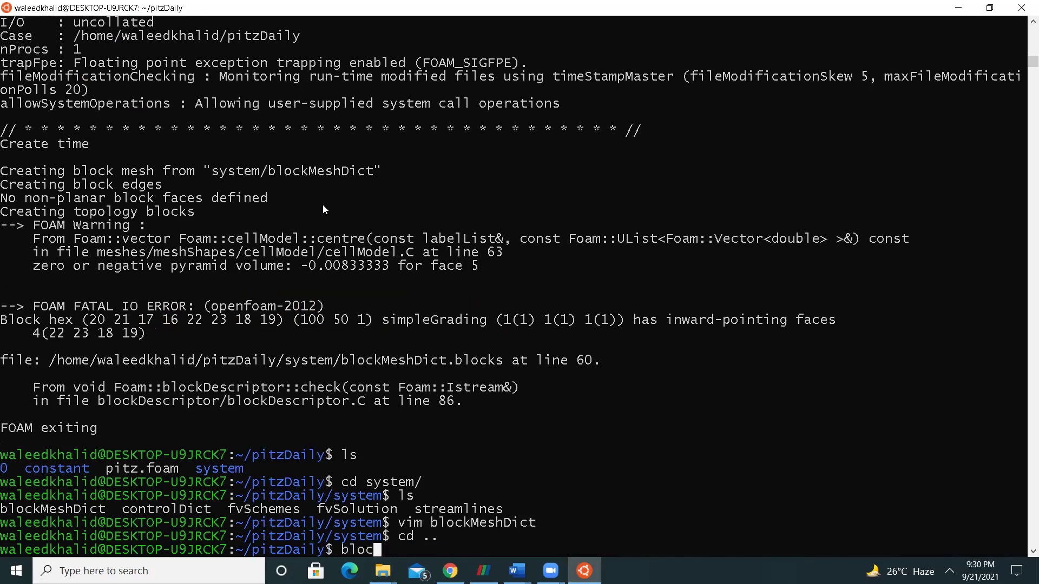
{"action": "type", "text": "kMesh"}
{"action": "key", "text": "Return"}
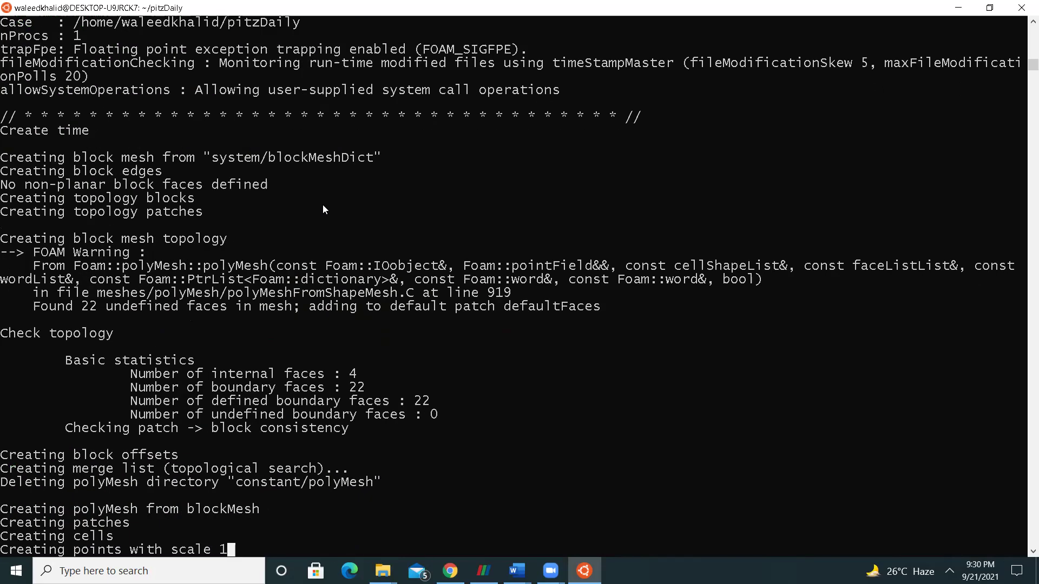
- Open the case directory in File Explorer from the terminal and copy the pitzDaily folder from its parent home folder
{"action": "type", "text": "ls"}
{"action": "key", "text": "Return"}
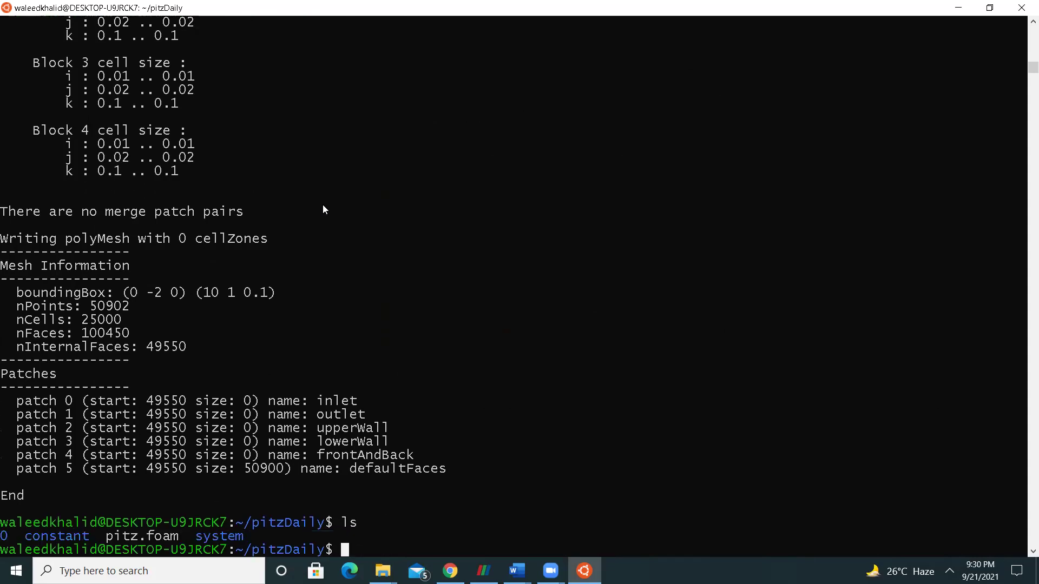
{"action": "type", "text": "explorer.exe ."}
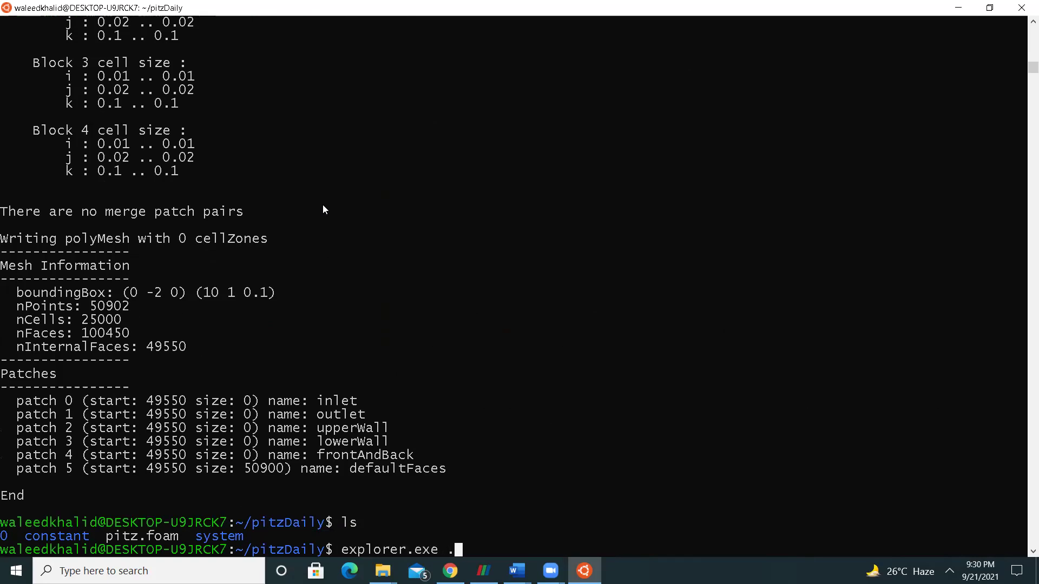
{"action": "key", "text": "Return"}
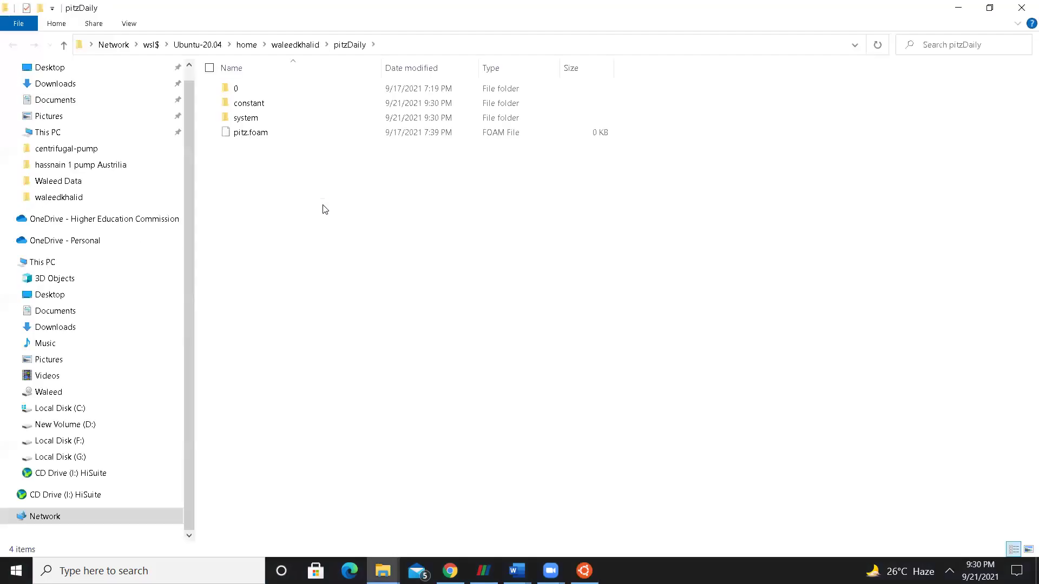
{"action": "left_click", "coordinate": [296, 45]}
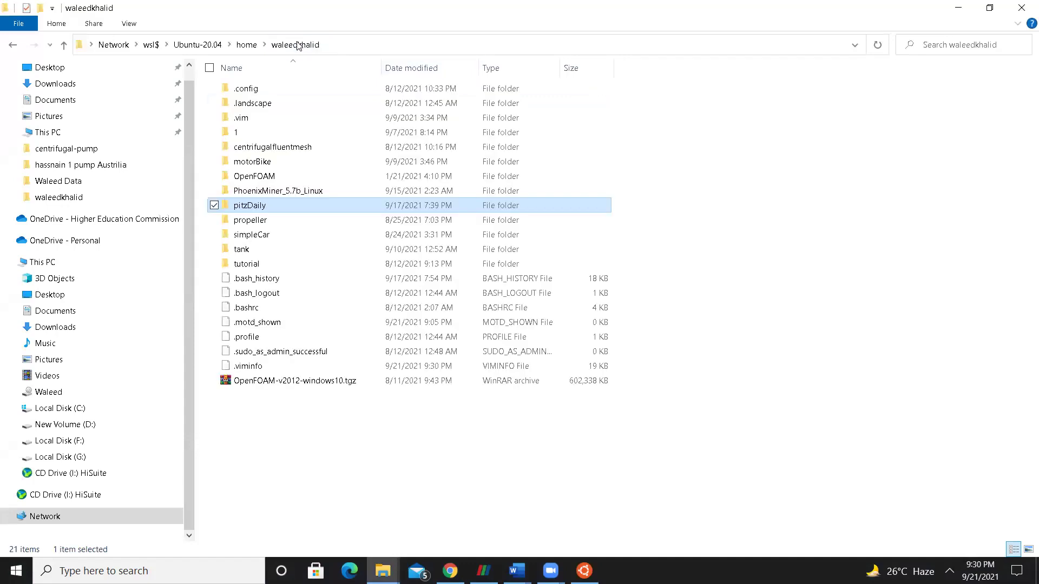
{"action": "right_click", "coordinate": [255, 203]}
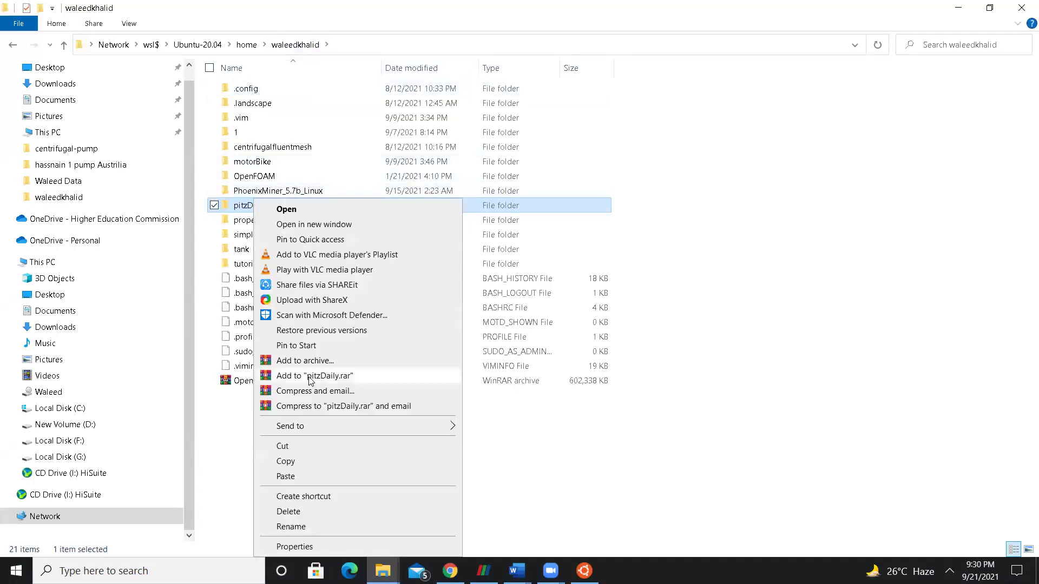
{"action": "left_click", "coordinate": [315, 465]}
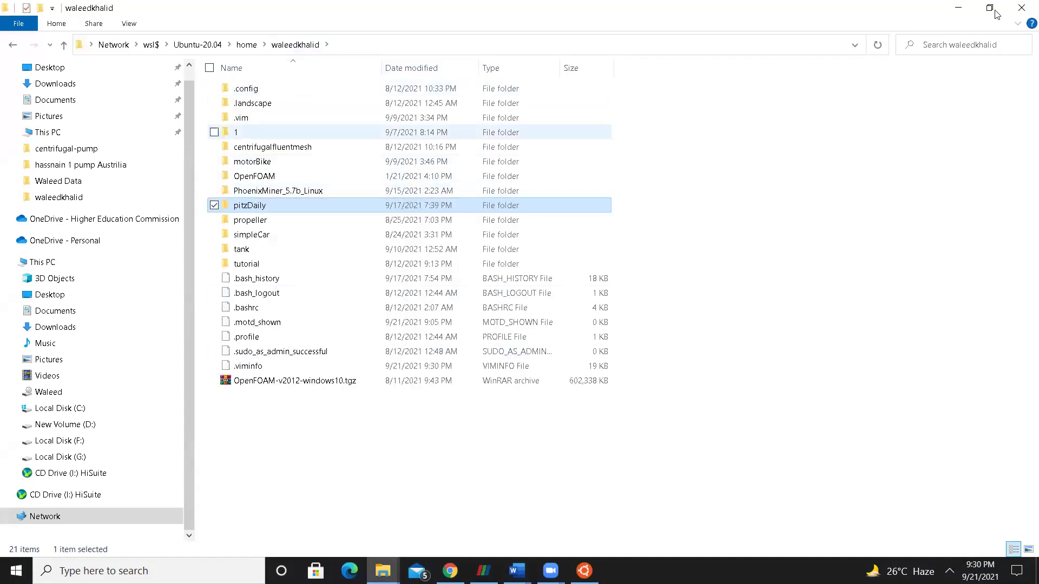
- Permanently delete the old pitzDaily folder on the desktop and paste the newly copied one in its place
{"action": "left_click", "coordinate": [958, 9]}
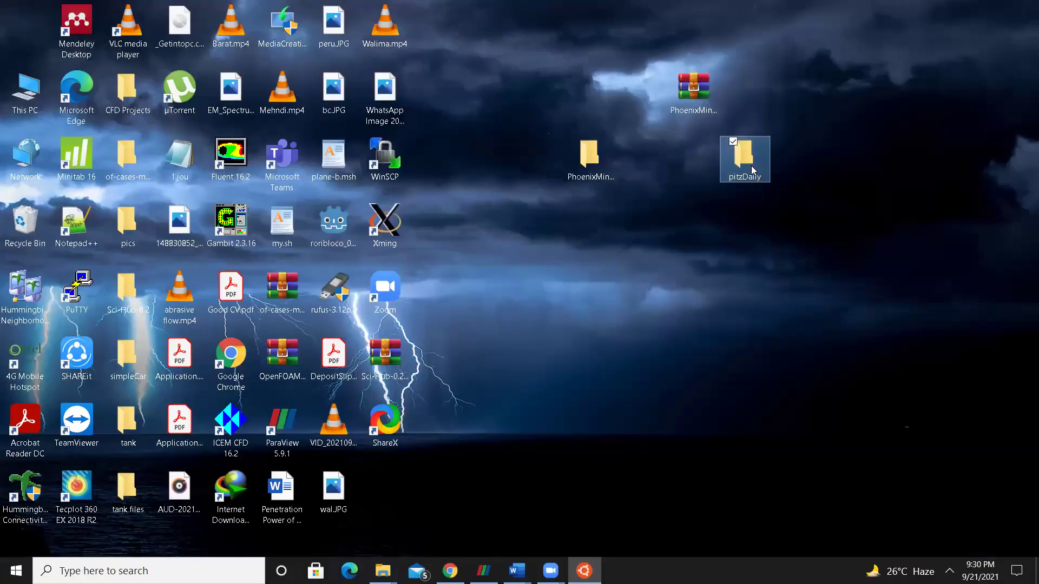
{"action": "key", "text": "shift+Delete"}
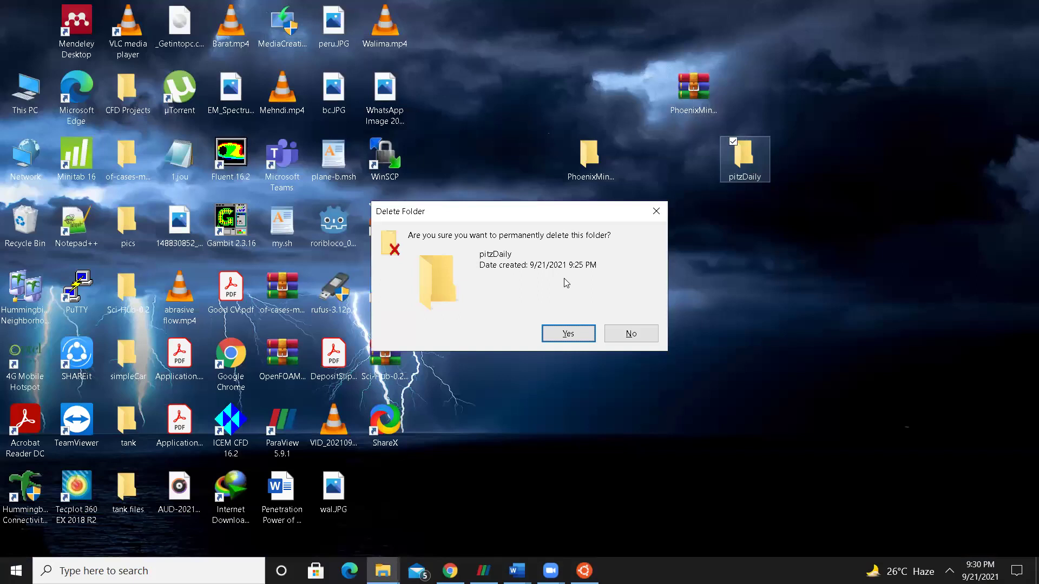
{"action": "key", "text": "Return"}
{"action": "right_click", "coordinate": [600, 269]}
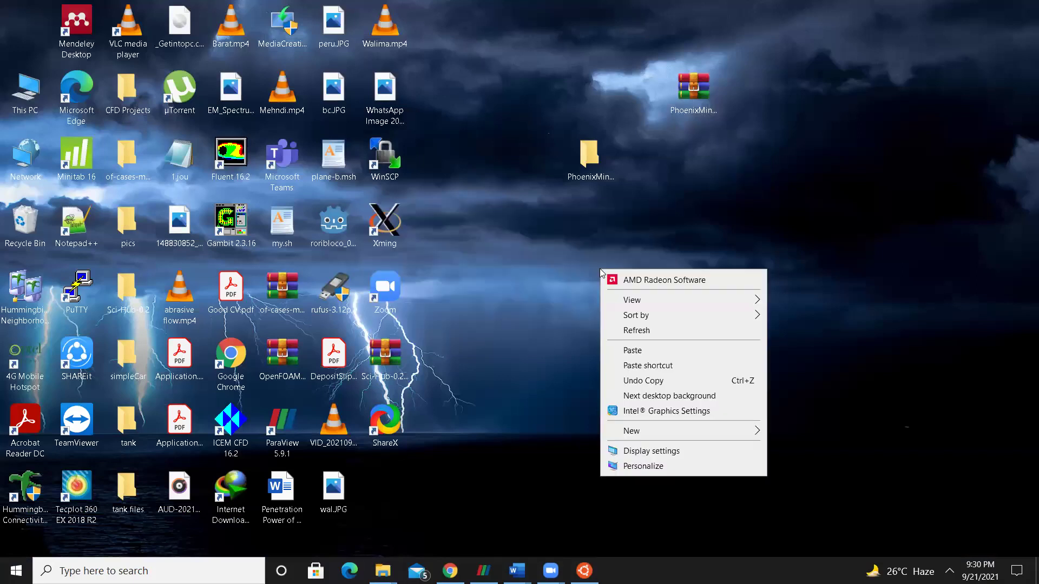
{"action": "left_click", "coordinate": [632, 351]}
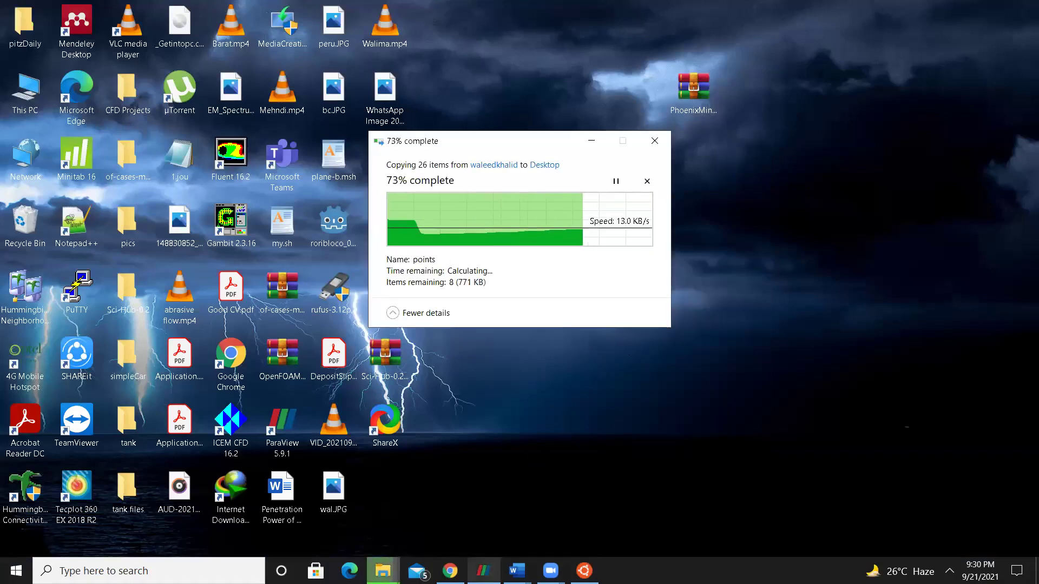
- Switch to ParaView, delete the loaded pitz.foam source and open pitz.foam from the Desktop pitzDaily folder
{"action": "key", "text": "alt+Tab"}
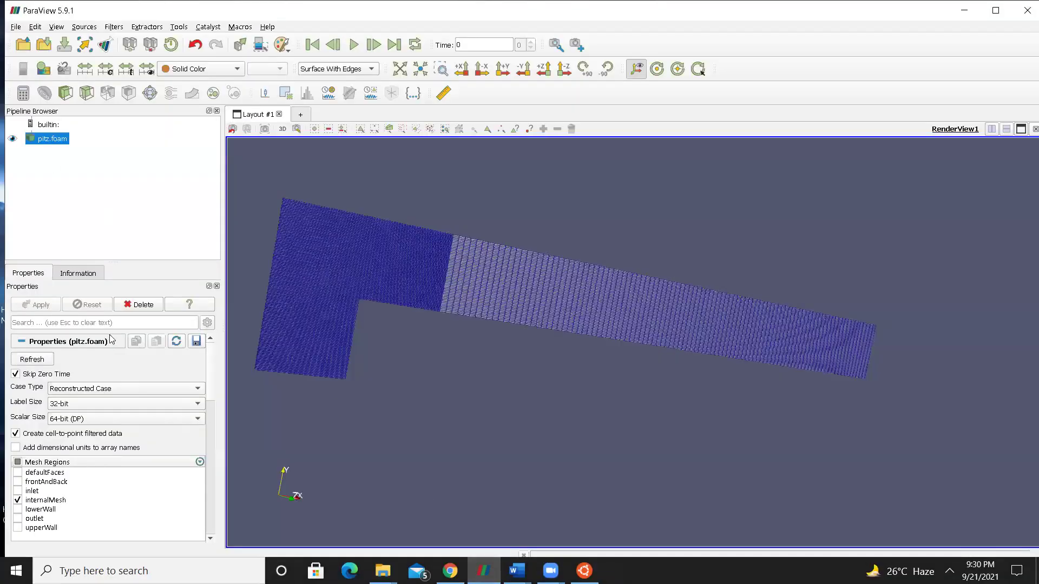
{"action": "left_click", "coordinate": [136, 305]}
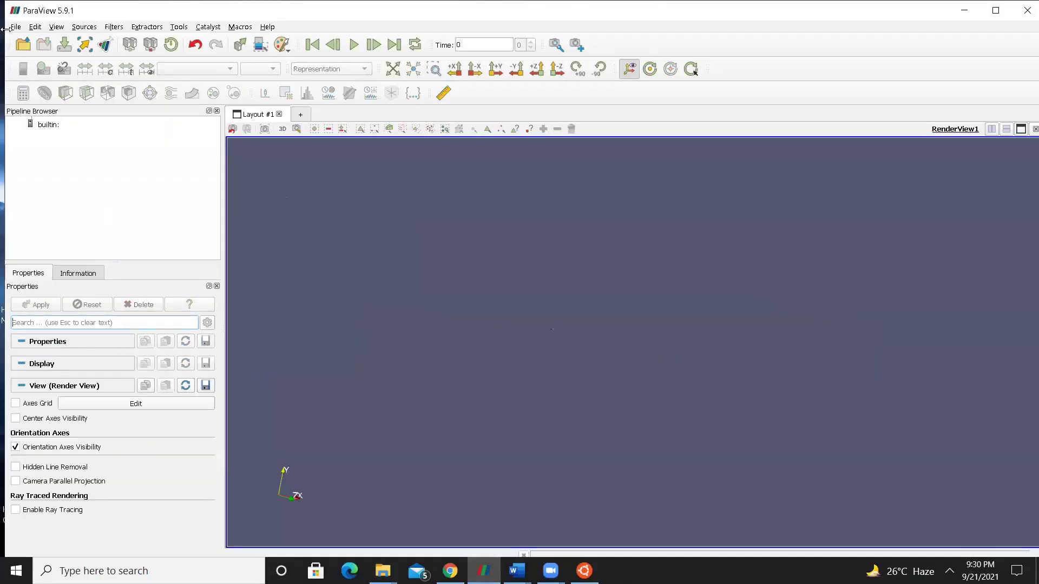
{"action": "left_click", "coordinate": [16, 26]}
{"action": "left_click", "coordinate": [30, 37]}
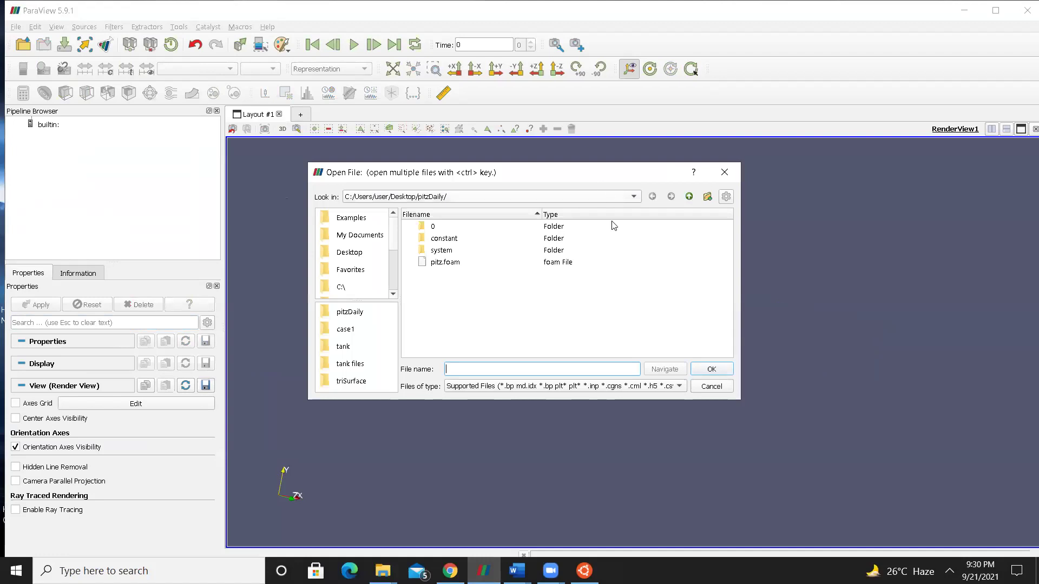
{"action": "left_click", "coordinate": [450, 263]}
{"action": "left_click", "coordinate": [711, 370]}
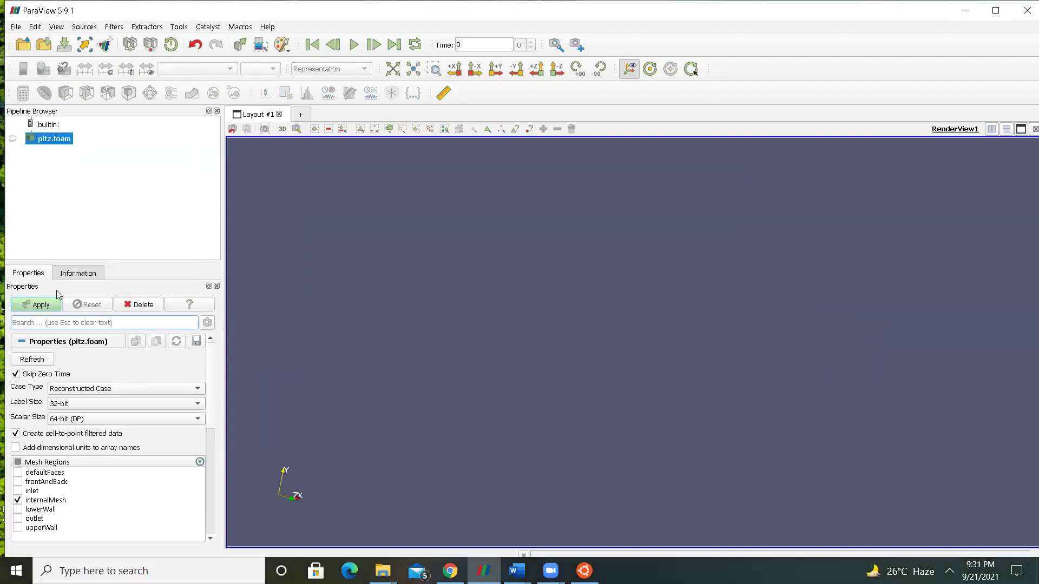
- Load the pitz.foam internal mesh, display it as Surface With Edges and inspect the lowest block
{"action": "left_click", "coordinate": [43, 307]}
{"action": "left_click_drag", "start_coordinate": [576, 309], "coordinate": [596, 275]}
{"action": "left_click", "coordinate": [347, 68]}
{"action": "left_click", "coordinate": [356, 90]}
{"action": "left_click_drag", "start_coordinate": [515, 365], "coordinate": [405, 410]}
{"action": "left_click", "coordinate": [996, 10]}
{"action": "left_click_drag", "start_coordinate": [415, 328], "coordinate": [331, 278]}
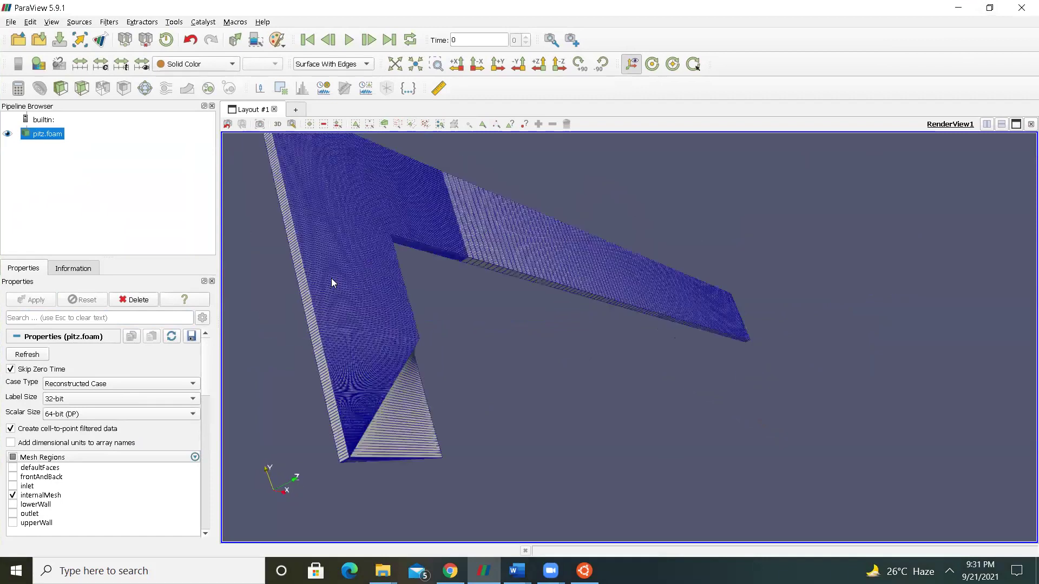
{"action": "left_click_drag", "start_coordinate": [291, 241], "coordinate": [388, 434]}
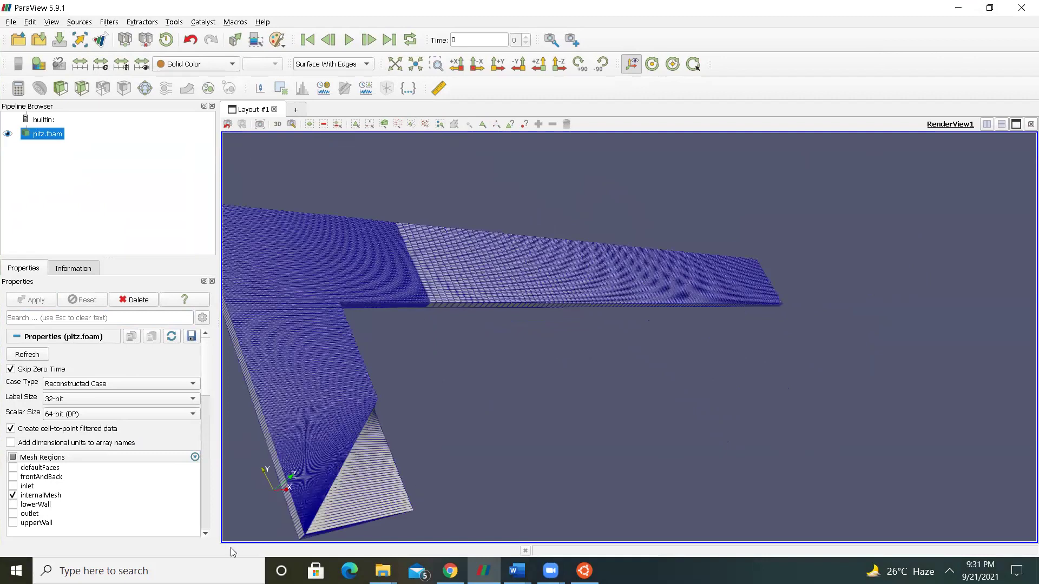
- Switch to the Ubuntu terminal, list the case contents and go into the system directory
{"action": "left_click", "coordinate": [480, 558]}
{"action": "left_click", "coordinate": [352, 548]}
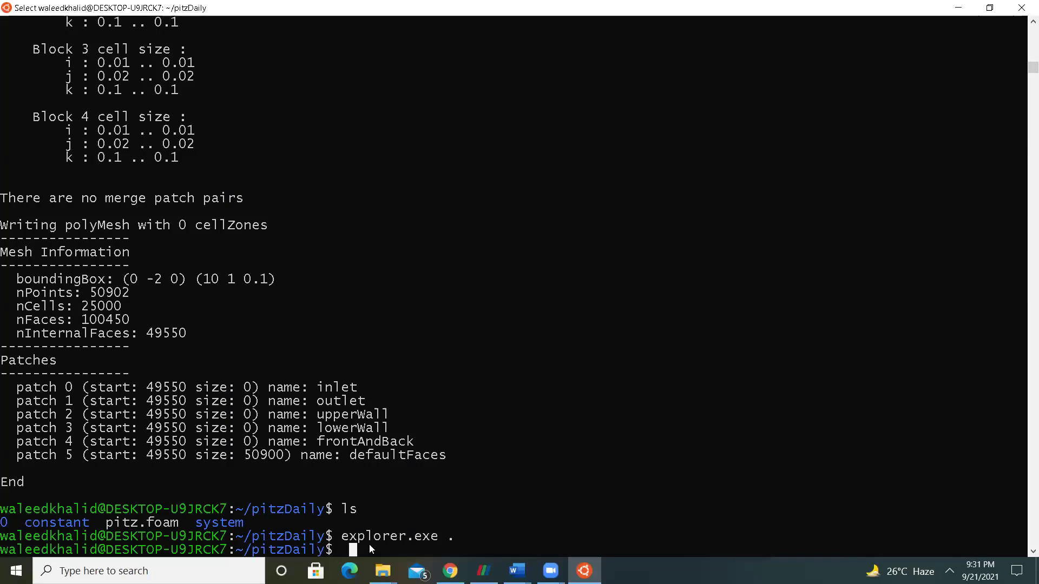
{"action": "type", "text": "ls"}
{"action": "key", "text": "Return"}
{"action": "type", "text": "cd system/"}
{"action": "key", "text": "Tab"}
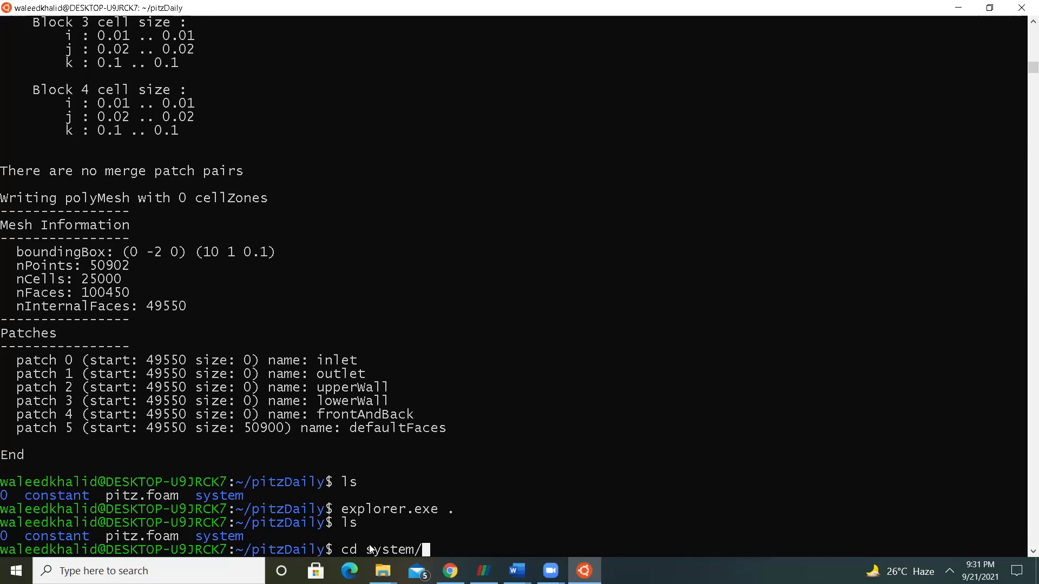
{"action": "key", "text": "Return"}
- List the system directory's files and reopen blockMeshDict in vim, choosing to edit it anyway
{"action": "type", "text": "ls"}
{"action": "key", "text": "Return"}
{"action": "type", "text": "vim bl"}
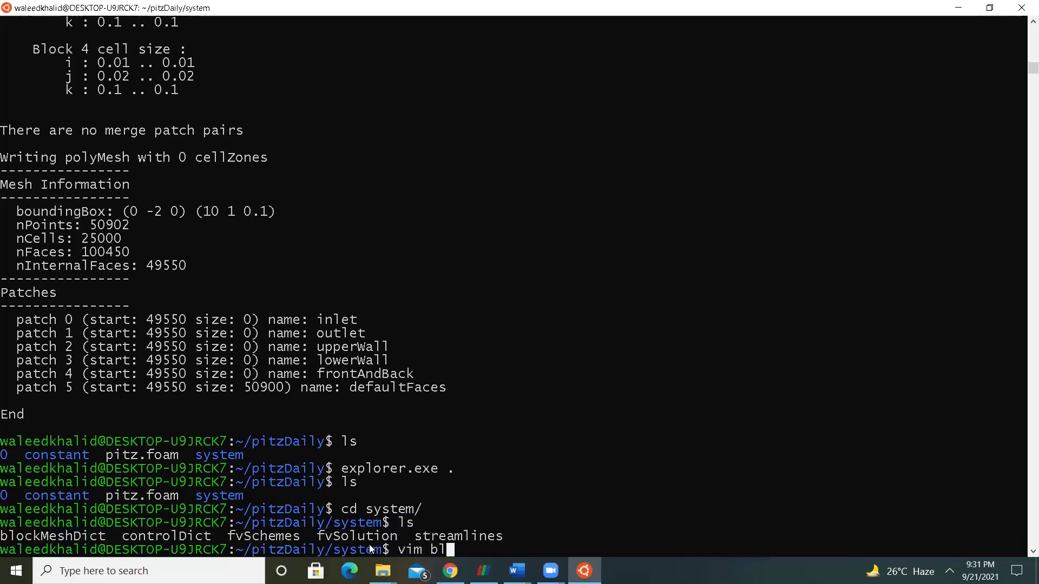
{"action": "key", "text": "Tab"}
{"action": "key", "text": "Return"}
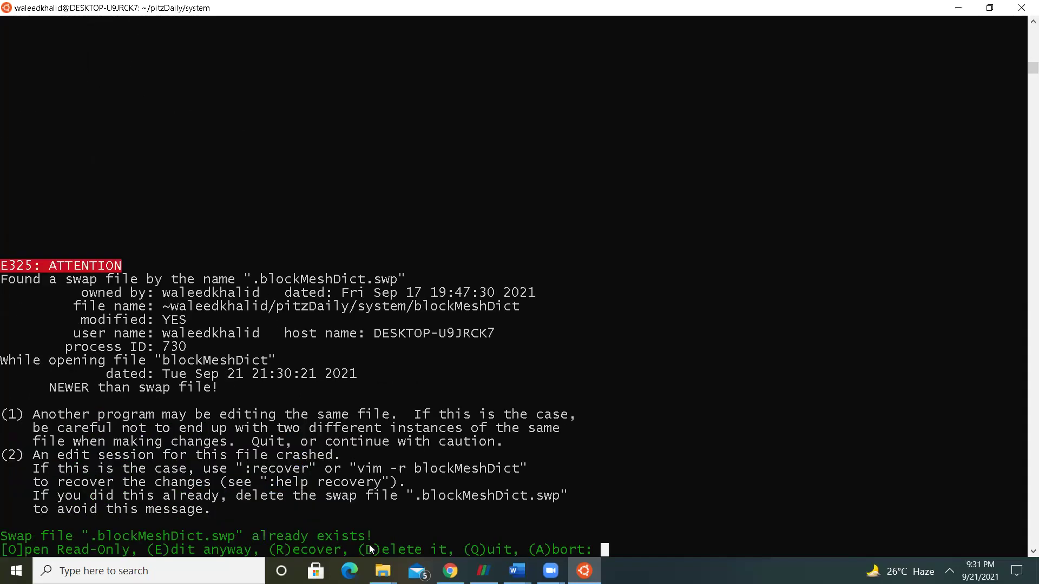
{"action": "key", "text": "e"}
- Review the coordinates of vertices 8 to 23 and the hex block definitions for the cause of the distorted lowest block
{"action": "key", "text": "Up"}
{"action": "key", "text": "Up"}
{"action": "key", "text": "Up"}
{"action": "key", "text": "Up"}
{"action": "key", "text": "Up"}
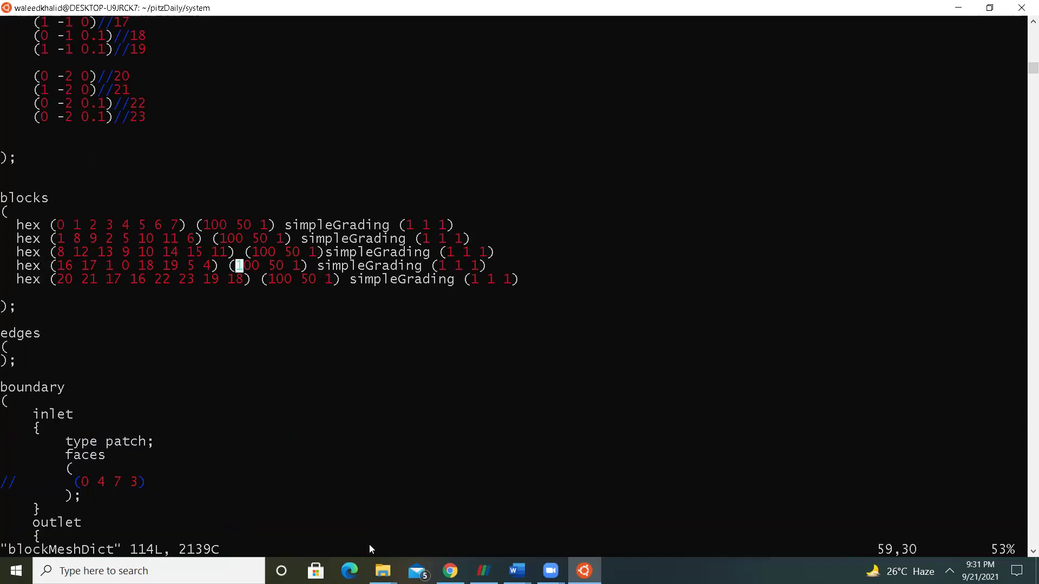
{"action": "key", "text": "Up"}
{"action": "key", "text": "Up"}
{"action": "key", "text": "Up"}
{"action": "key", "text": "Up"}
{"action": "key", "text": "Up"}
{"action": "key", "text": "Up"}
{"action": "key", "text": "Up"}
{"action": "key", "text": "Up"}
{"action": "key", "text": "Up"}
{"action": "key", "text": "Up"}
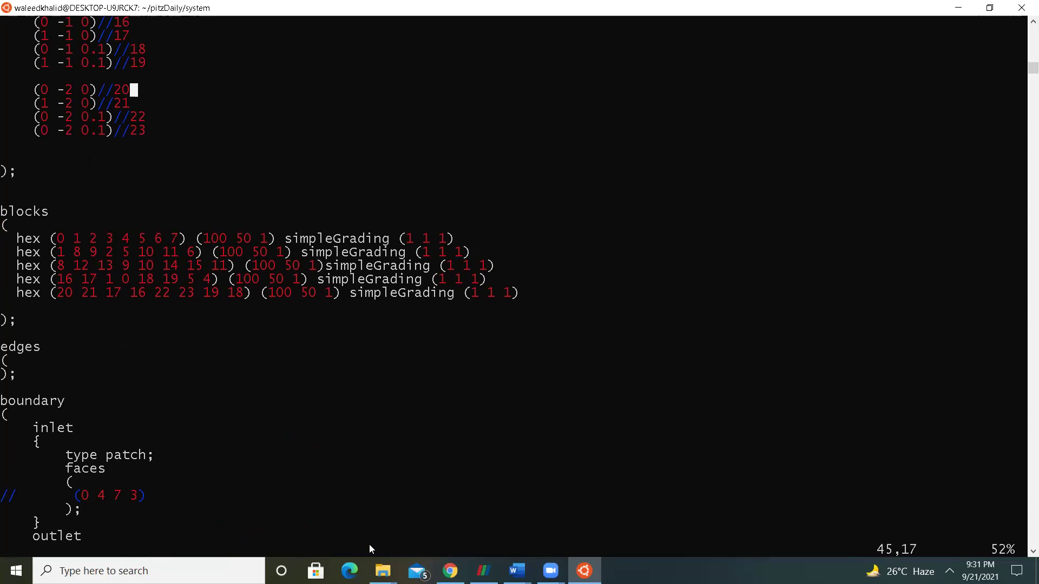
{"action": "key", "text": "Down"}
{"action": "key", "text": "Down"}
{"action": "key", "text": "Down"}
{"action": "key", "text": "Down"}
{"action": "key", "text": "Down"}
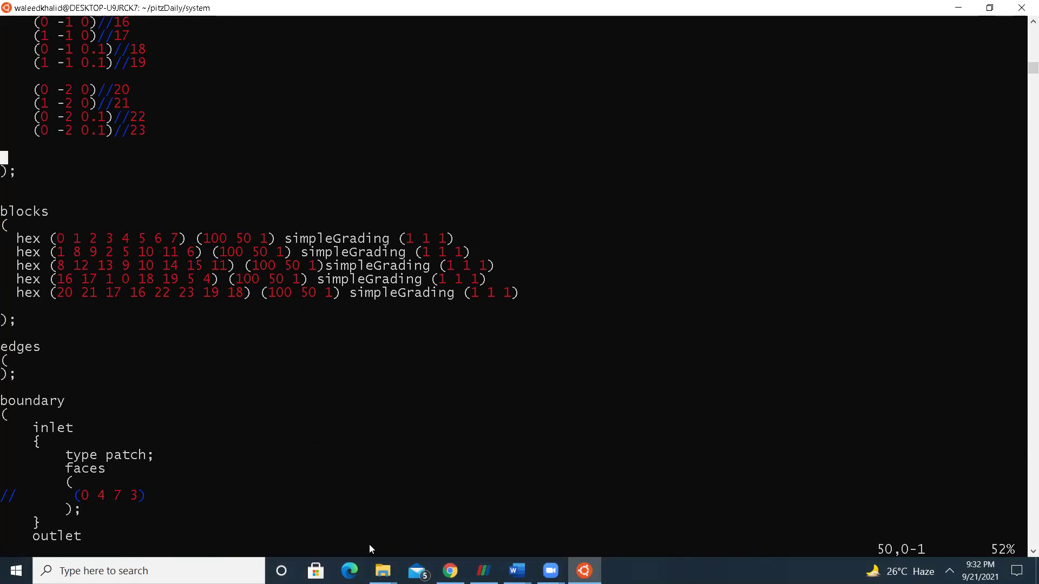
{"action": "key", "text": "Up"}
{"action": "key", "text": "Up"}
{"action": "key", "text": "Up"}
{"action": "key", "text": "Up"}
{"action": "key", "text": "Up"}
{"action": "key", "text": "Up"}
{"action": "key", "text": "Up"}
{"action": "key", "text": "Up"}
{"action": "key", "text": "Up"}
{"action": "key", "text": "Up"}
{"action": "key", "text": "Up"}
{"action": "key", "text": "Up"}
{"action": "key", "text": "Up"}
{"action": "key", "text": "Up"}
{"action": "key", "text": "Up"}
{"action": "key", "text": "Down"}
{"action": "key", "text": "Down"}
{"action": "key", "text": "Down"}
{"action": "key", "text": "Down"}
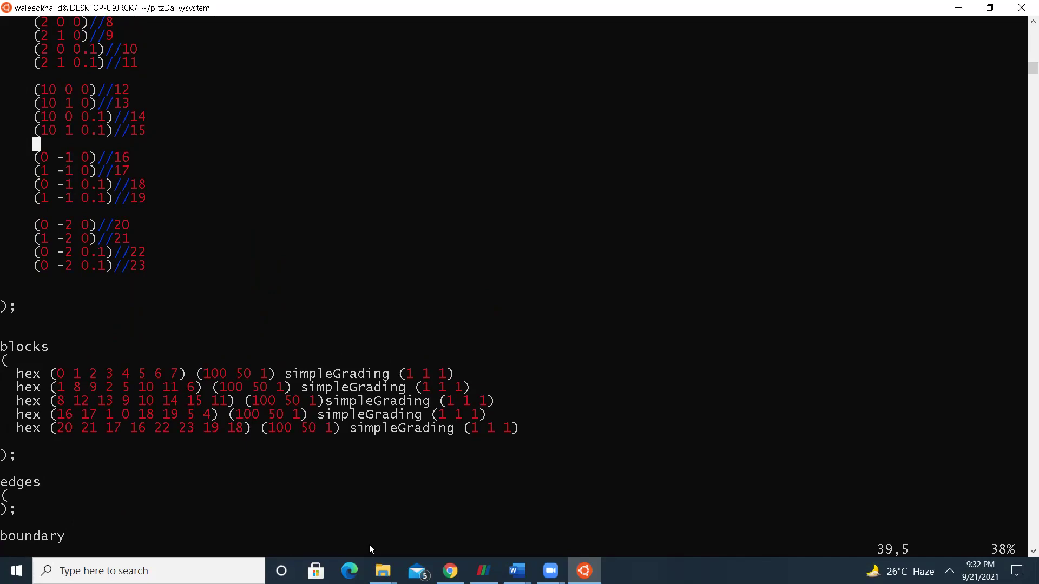
- Set the x coordinate of vertex 23 to 1 so it reads (1 -2 0.1)
{"action": "key", "text": "End"}
{"action": "key", "text": "Down"}
{"action": "key", "text": "Down"}
{"action": "key", "text": "Down"}
{"action": "key", "text": "Down"}
{"action": "key", "text": "Down"}
{"action": "key", "text": "Down"}
{"action": "key", "text": "Down"}
{"action": "key", "text": "Down"}
{"action": "key", "text": "Left"}
{"action": "key", "text": "Left"}
{"action": "key", "text": "Left"}
{"action": "key", "text": "Left"}
{"action": "key", "text": "Left"}
{"action": "key", "text": "Down"}
{"action": "key", "text": "Left"}
{"action": "key", "text": "Left"}
{"action": "key", "text": "Left"}
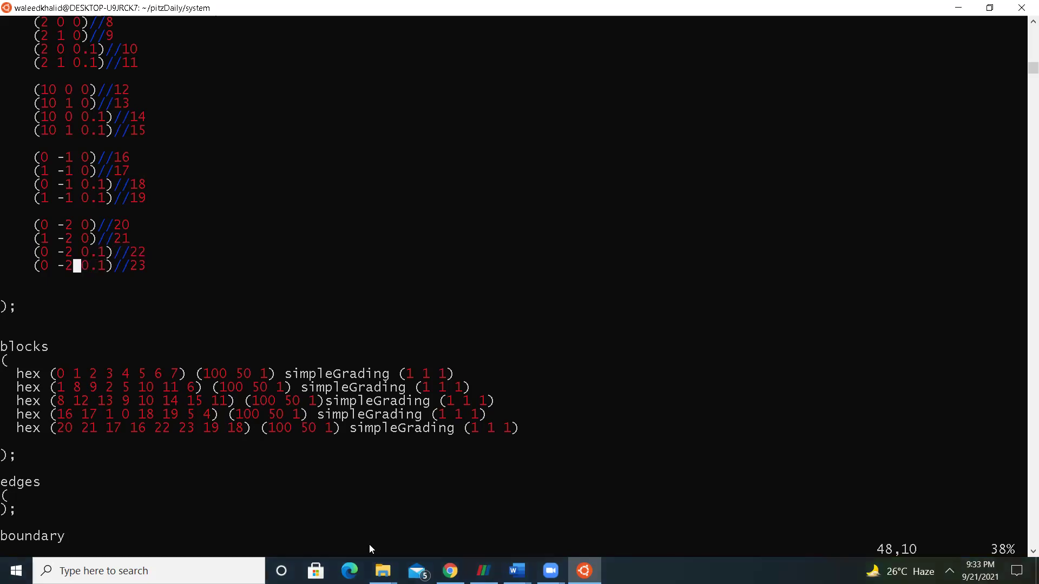
{"action": "key", "text": "Left"}
{"action": "key", "text": "Left"}
{"action": "key", "text": "Left"}
{"action": "key", "text": "Left"}
{"action": "key", "text": "1"}
{"action": "type", "text": "i"}
{"action": "type", "text": "1"}
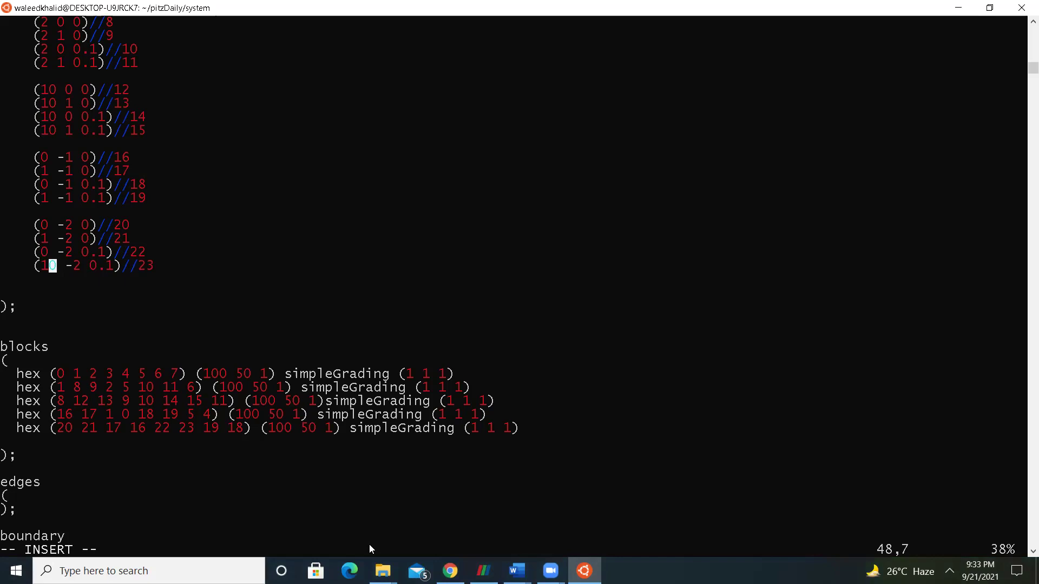
{"action": "key", "text": "Right"}
{"action": "key", "text": "BackSpace"}
{"action": "key", "text": "Escape"}
- Save blockMeshDict, quit vim and go back up to the pitzDaily case directory
{"action": "key", "text": "colon"}
{"action": "type", "text": "wq"}
{"action": "key", "text": "Return"}
{"action": "type", "text": "cd ."}
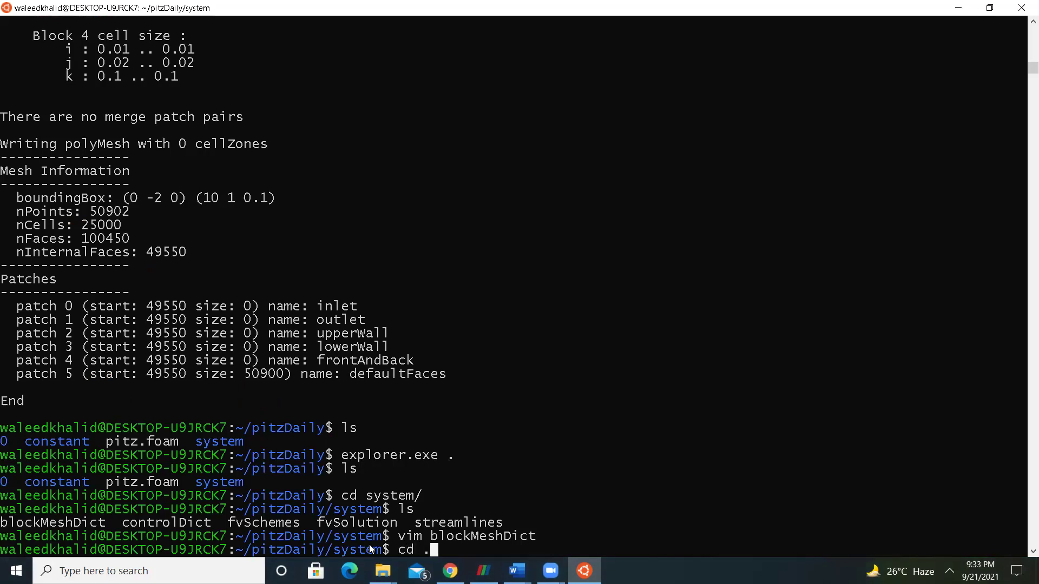
{"action": "type", "text": "."}
{"action": "key", "text": "Return"}
- List the case directory's contents and rerun blockMesh with the corrected vertex 23
{"action": "type", "text": "ls"}
{"action": "key", "text": "Return"}
{"action": "type", "text": "blockMesh"}
{"action": "key", "text": "Return"}
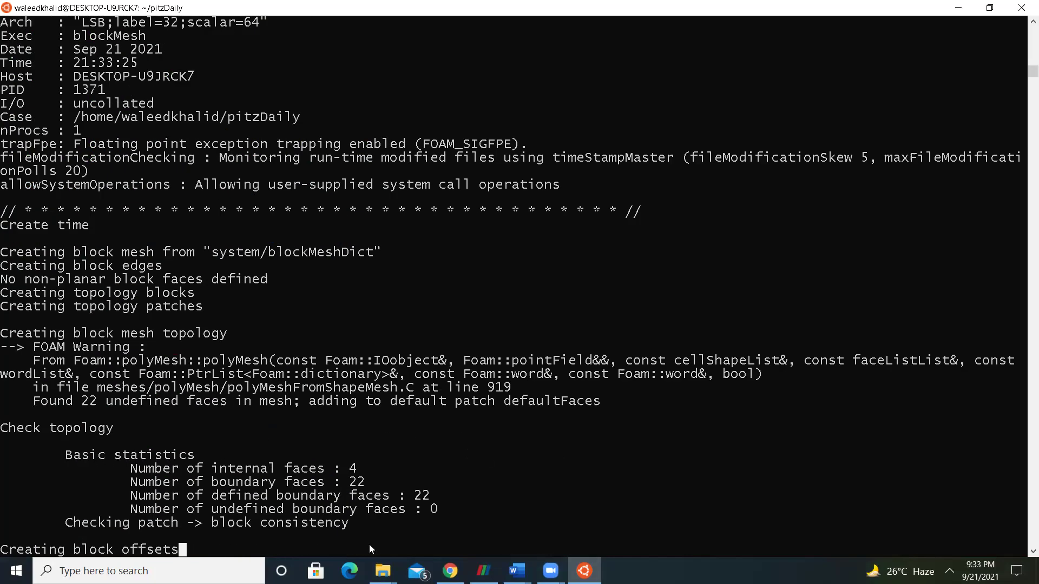
- Open the pitzDaily case directory in the Windows file manager, go up one level and copy the pitzDaily folder
{"action": "type", "text": "explorer.exe ."}
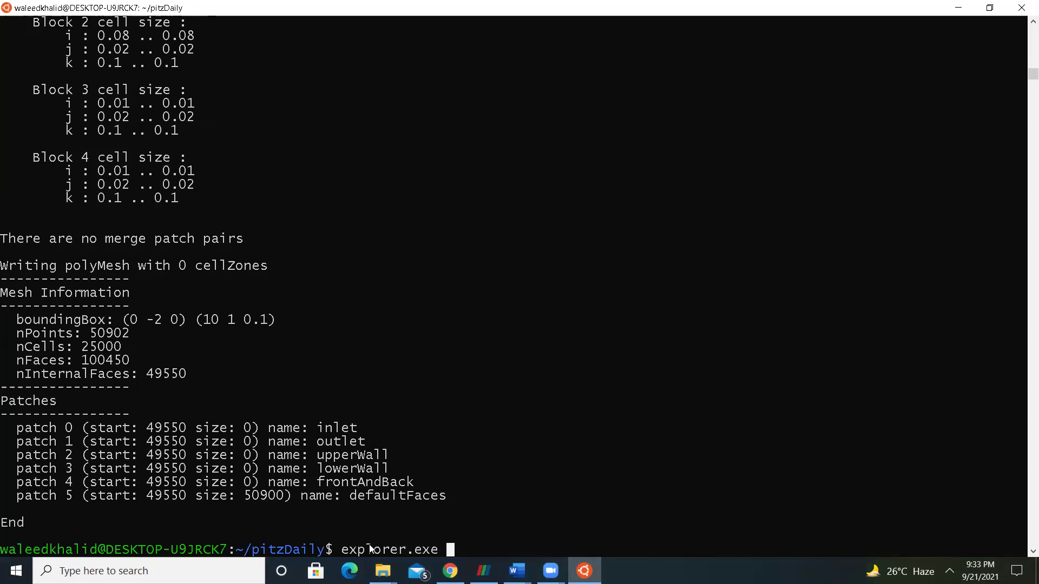
{"action": "key", "text": "Return"}
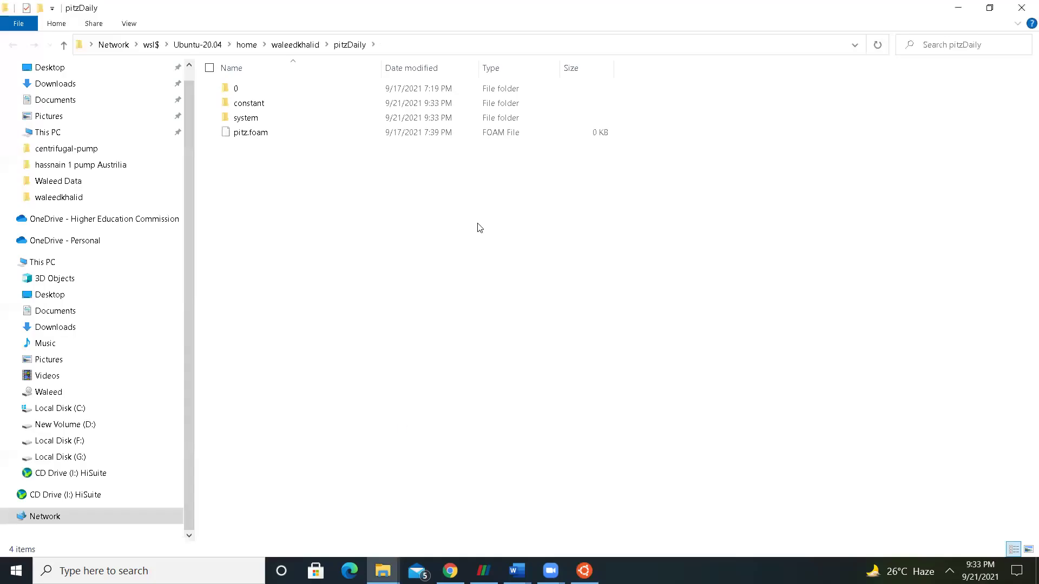
{"action": "left_click", "coordinate": [286, 44]}
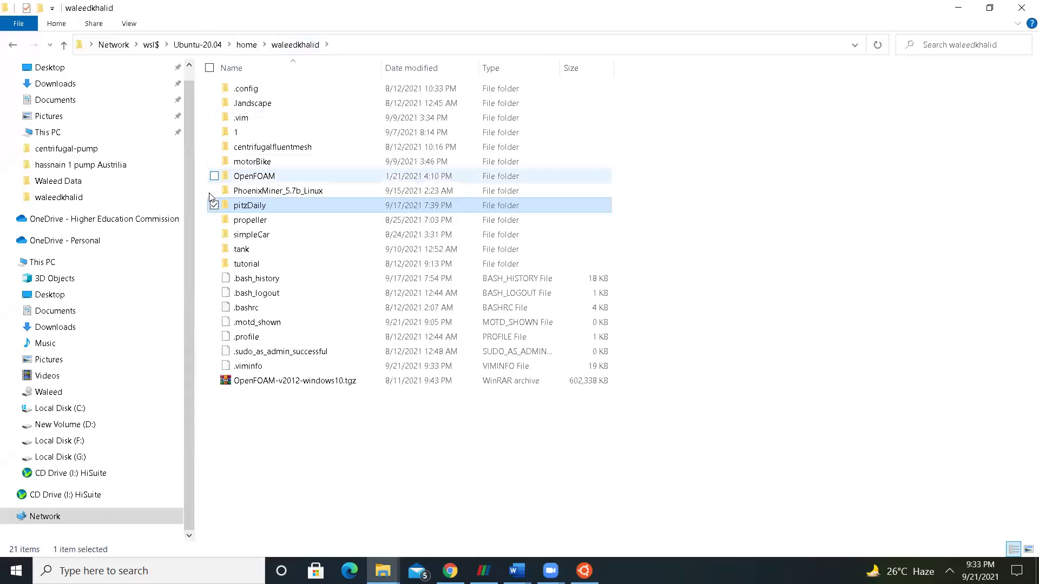
{"action": "right_click", "coordinate": [266, 205]}
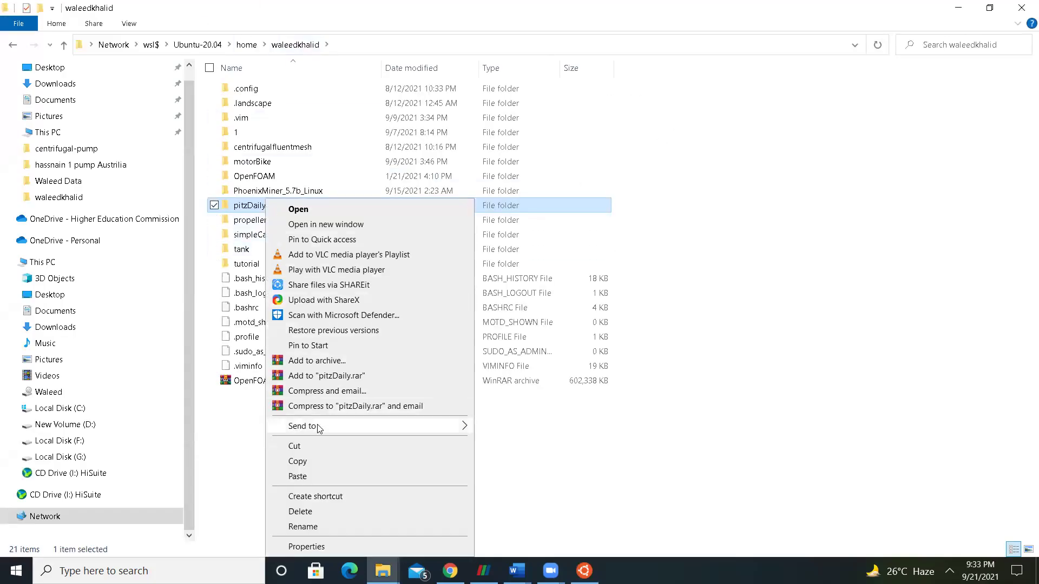
{"action": "left_click", "coordinate": [328, 463]}
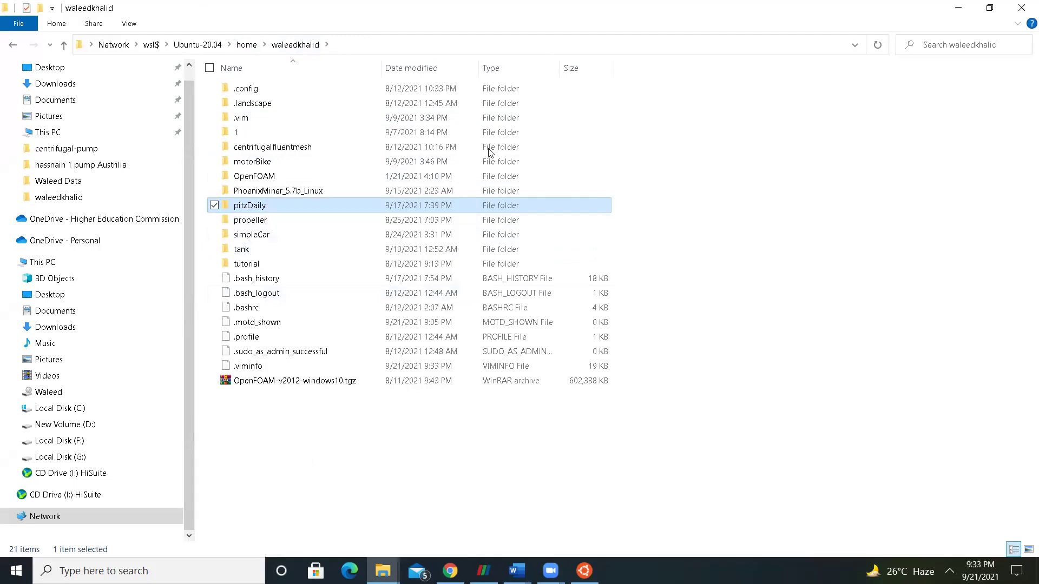
- Delete the old pitzDaily folder from the desktop and paste the newly copied one in its place
{"action": "left_click", "coordinate": [958, 6]}
{"action": "left_click", "coordinate": [959, 6]}
{"action": "left_click", "coordinate": [959, 6]}
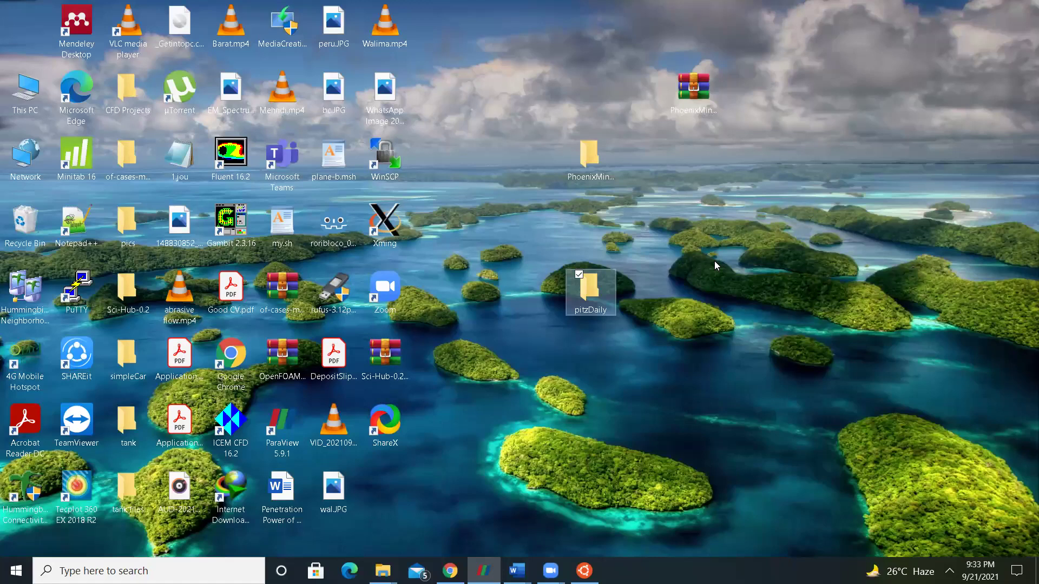
{"action": "right_click", "coordinate": [579, 289]}
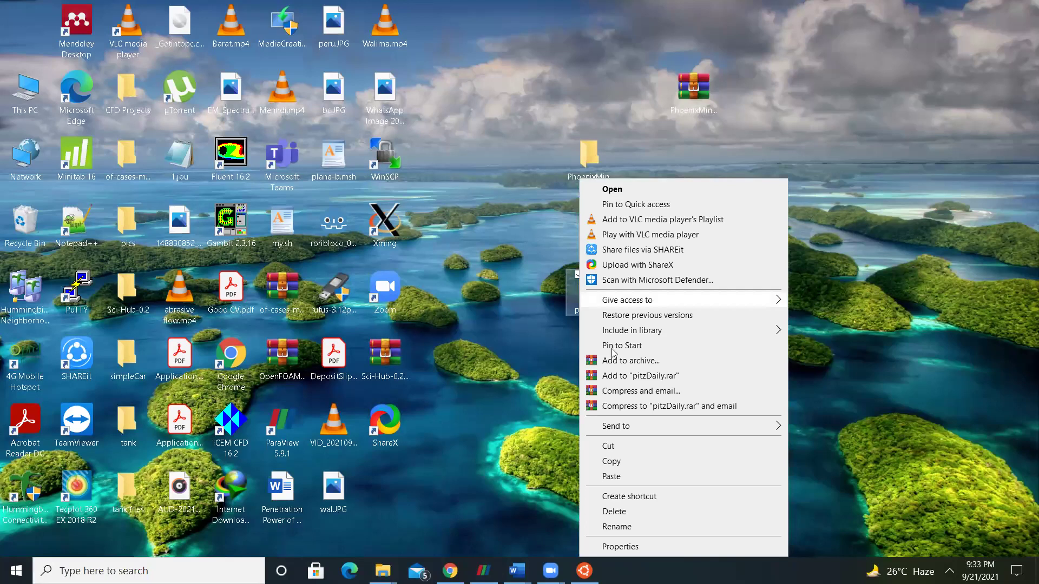
{"action": "left_click", "coordinate": [623, 513]}
{"action": "right_click", "coordinate": [589, 242]}
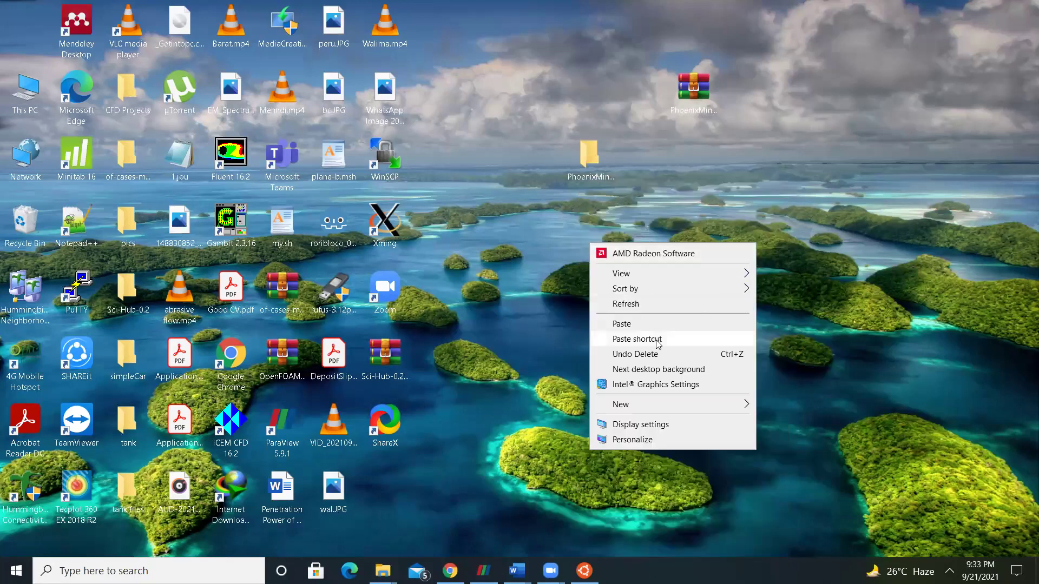
{"action": "left_click", "coordinate": [653, 322]}
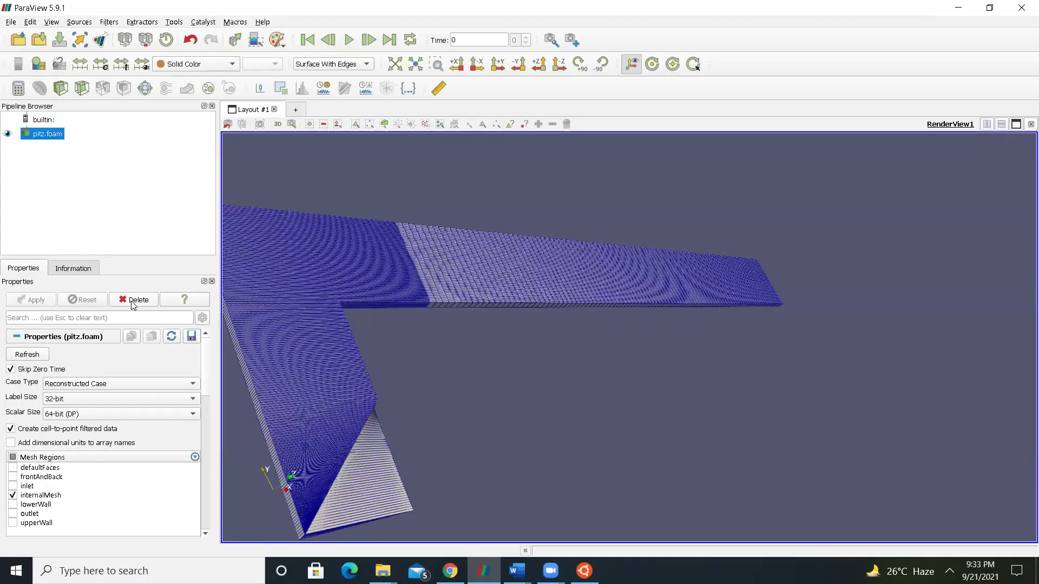
- In ParaView, remove the old pitz.foam source and load pitz.foam from the new desktop pitzDaily folder
{"action": "left_click", "coordinate": [132, 303]}
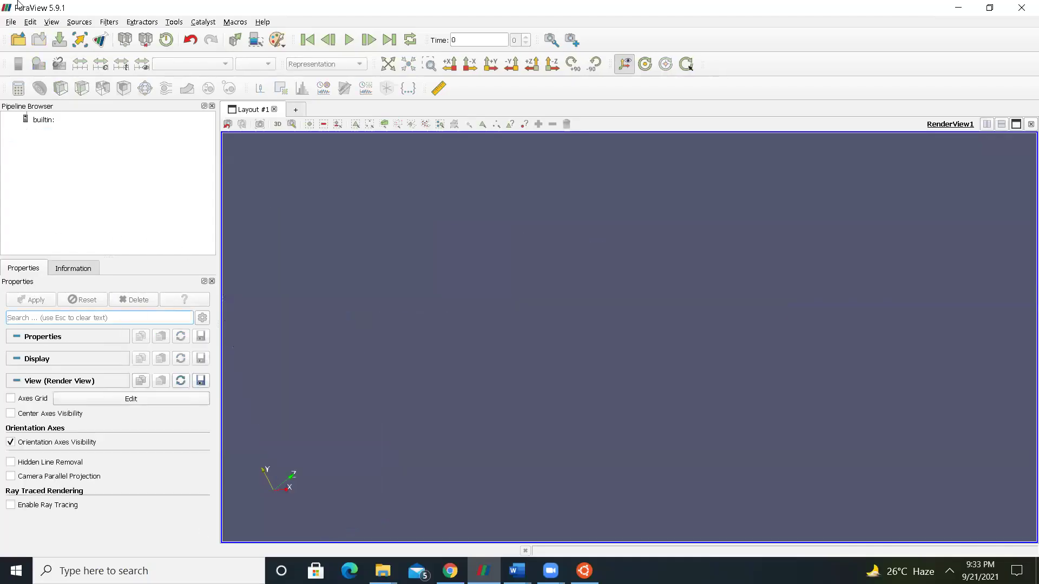
{"action": "left_click", "coordinate": [11, 22]}
{"action": "left_click", "coordinate": [32, 36]}
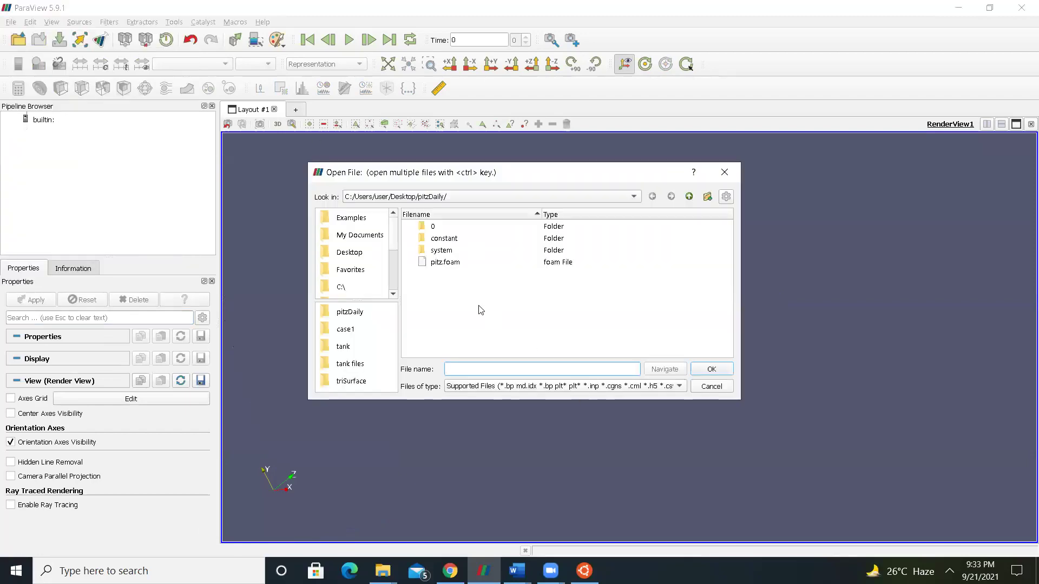
{"action": "left_click", "coordinate": [446, 262]}
{"action": "left_click", "coordinate": [703, 372]}
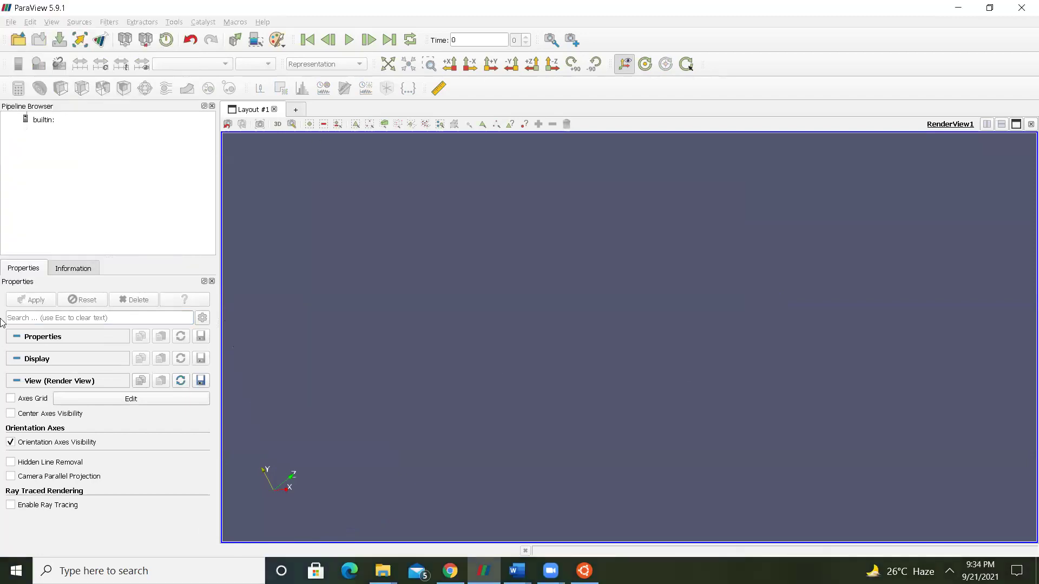
{"action": "left_click", "coordinate": [40, 298]}
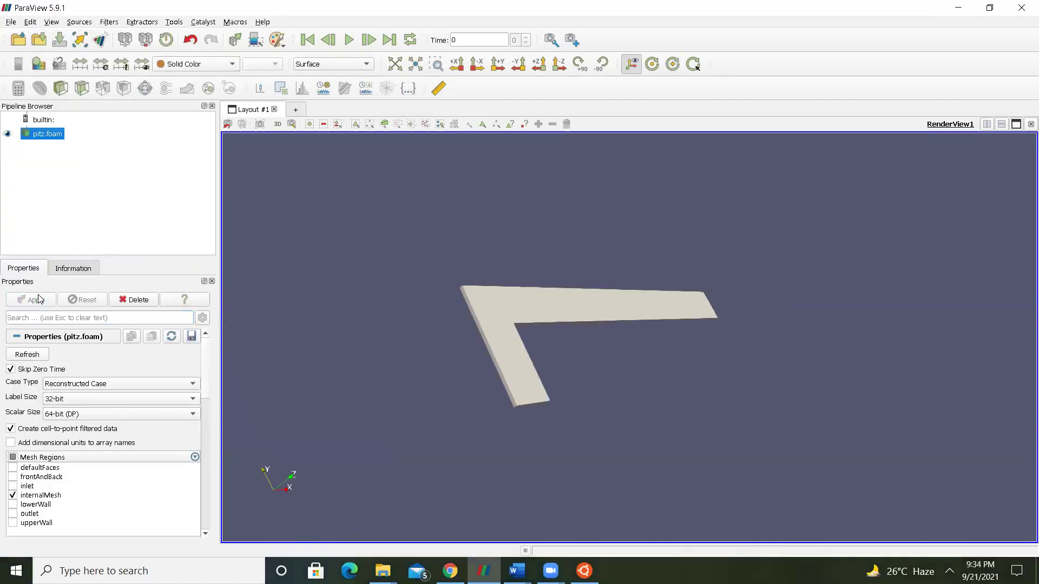
- Display the reloaded mesh as Surface With Edges and inspect the shape of the lowest block
{"action": "left_click_drag", "start_coordinate": [555, 429], "coordinate": [469, 477]}
{"action": "left_click", "coordinate": [352, 64]}
{"action": "left_click", "coordinate": [355, 78]}
{"action": "scroll", "coordinate": [518, 347], "scroll_direction": "up", "scroll_amount": 5}
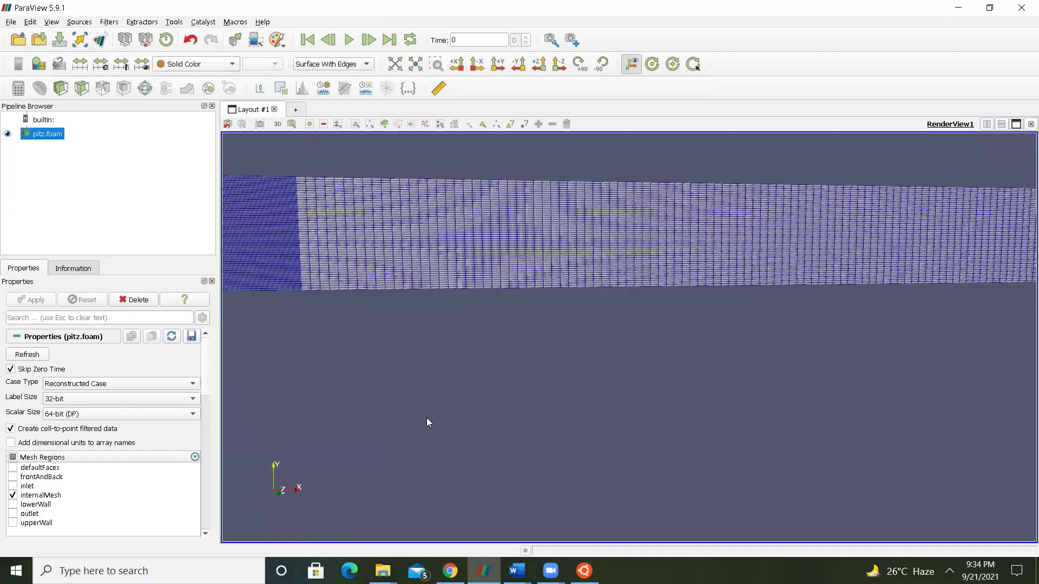
{"action": "scroll", "coordinate": [378, 373], "scroll_direction": "down", "scroll_amount": 5}
{"action": "left_click_drag", "start_coordinate": [340, 398], "coordinate": [484, 397]}
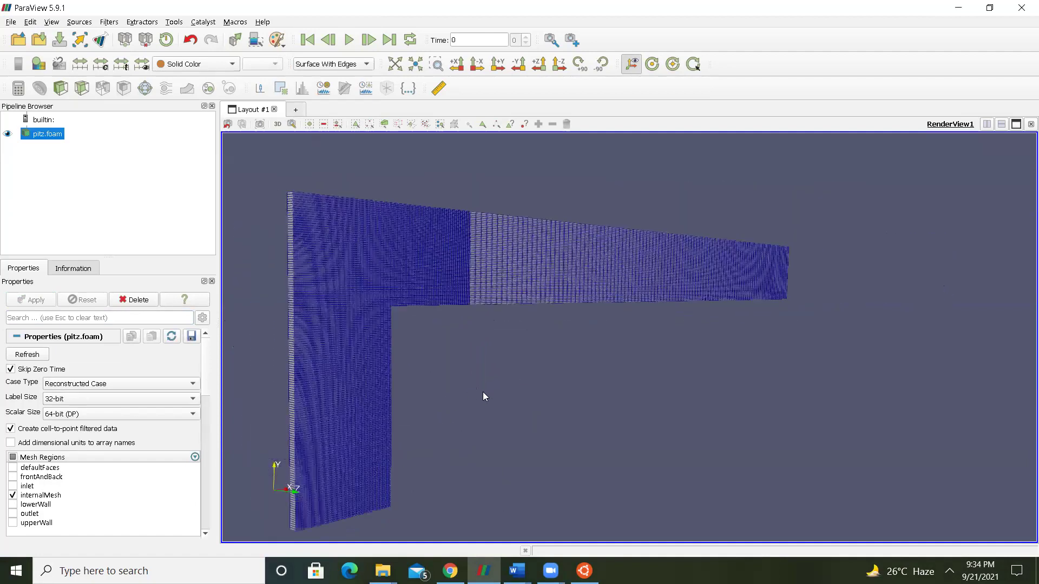
{"action": "left_click_drag", "start_coordinate": [426, 381], "coordinate": [426, 372]}
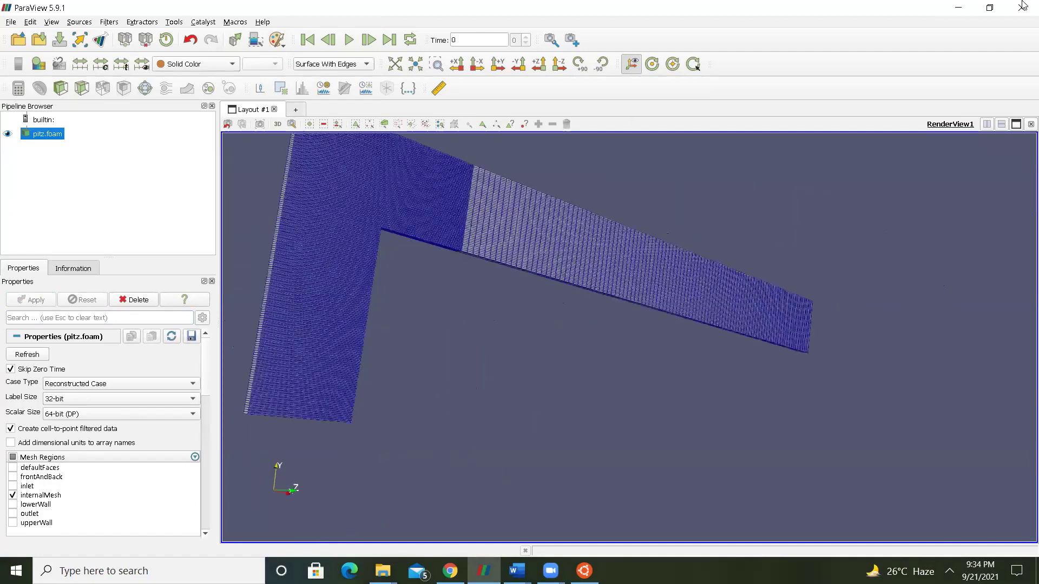
- Switch back to the Ubuntu terminal, list the case contents, enter the system directory and list its files
{"action": "key", "text": "super+d"}
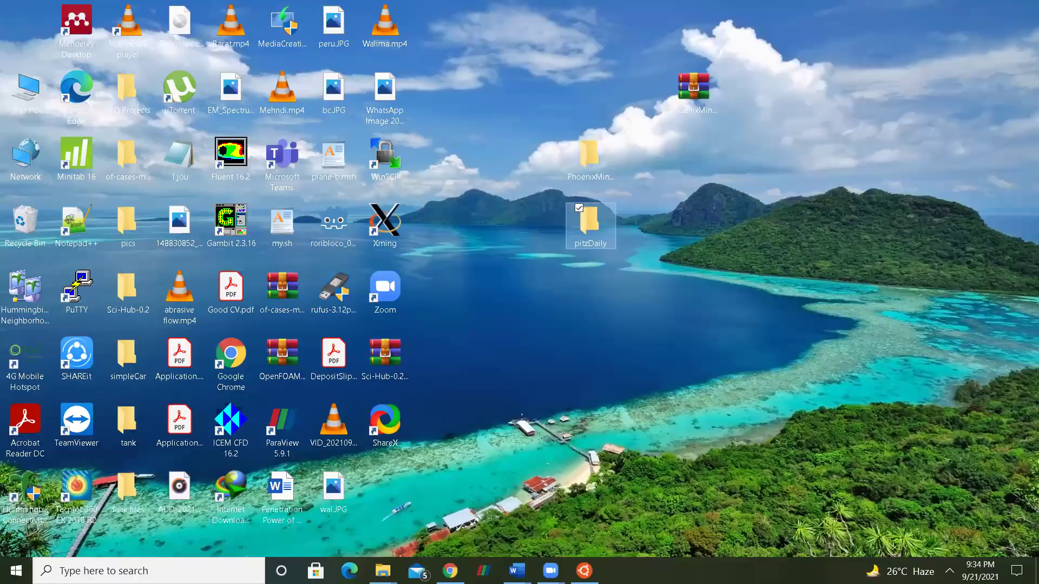
{"action": "left_click", "coordinate": [592, 563]}
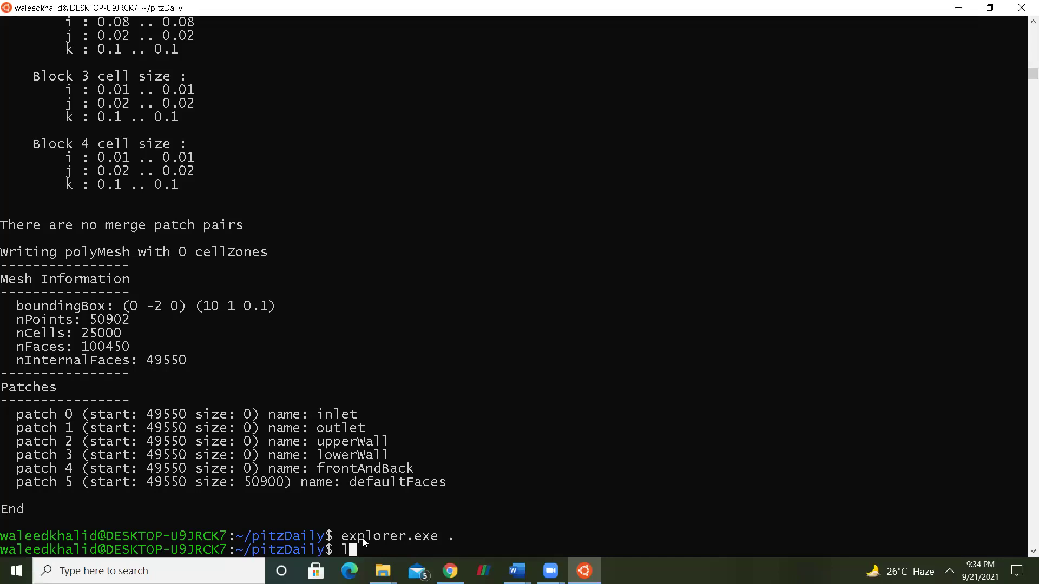
{"action": "type", "text": "ls"}
{"action": "key", "text": "Return"}
{"action": "type", "text": "cd "}
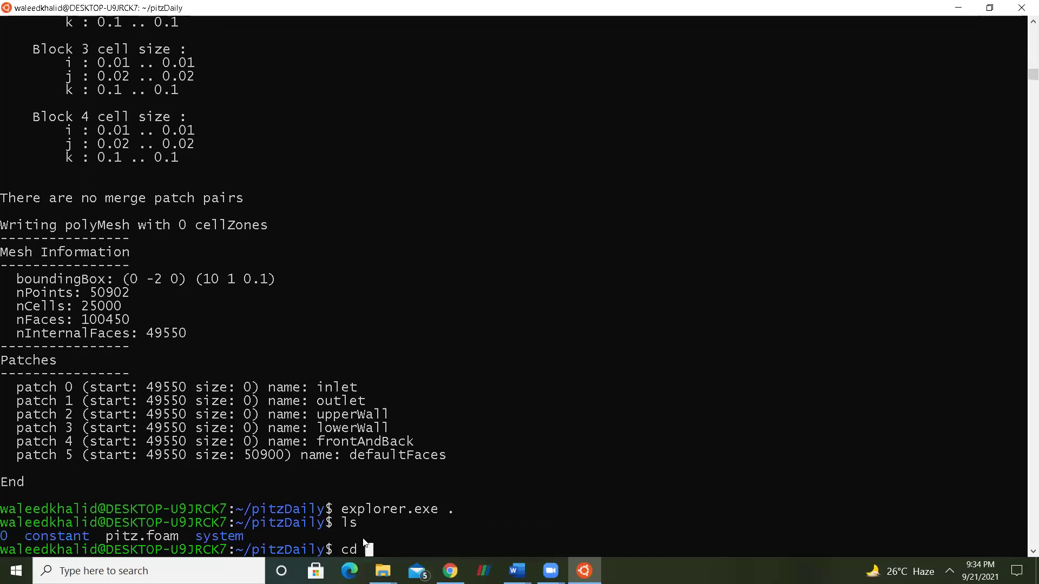
{"action": "type", "text": "system/"}
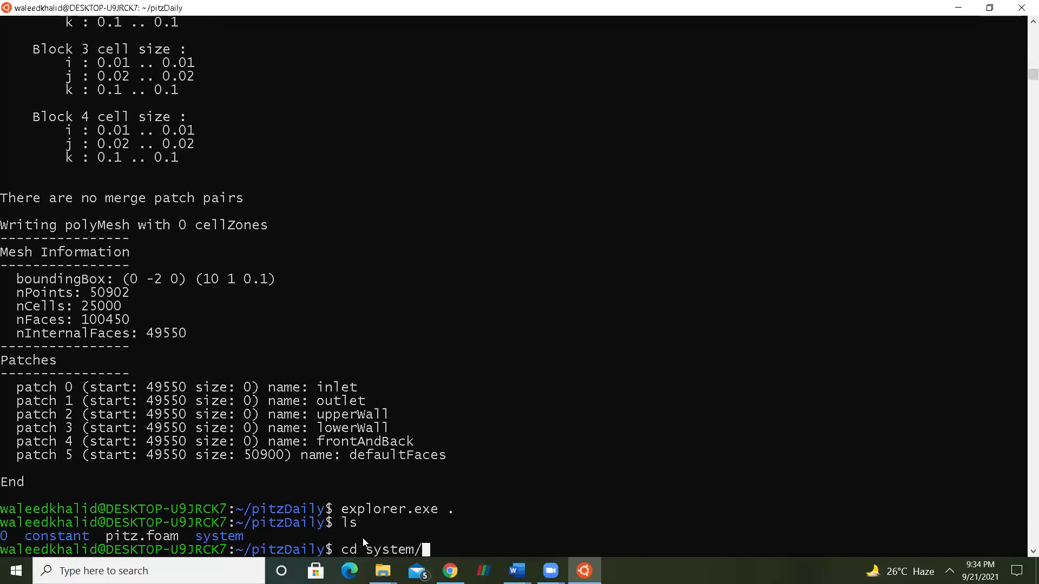
{"action": "key", "text": "Return"}
{"action": "type", "text": "ls"}
{"action": "key", "text": "Return"}
- Open blockMeshDict from the system directory in vim
{"action": "type", "text": "vim "}
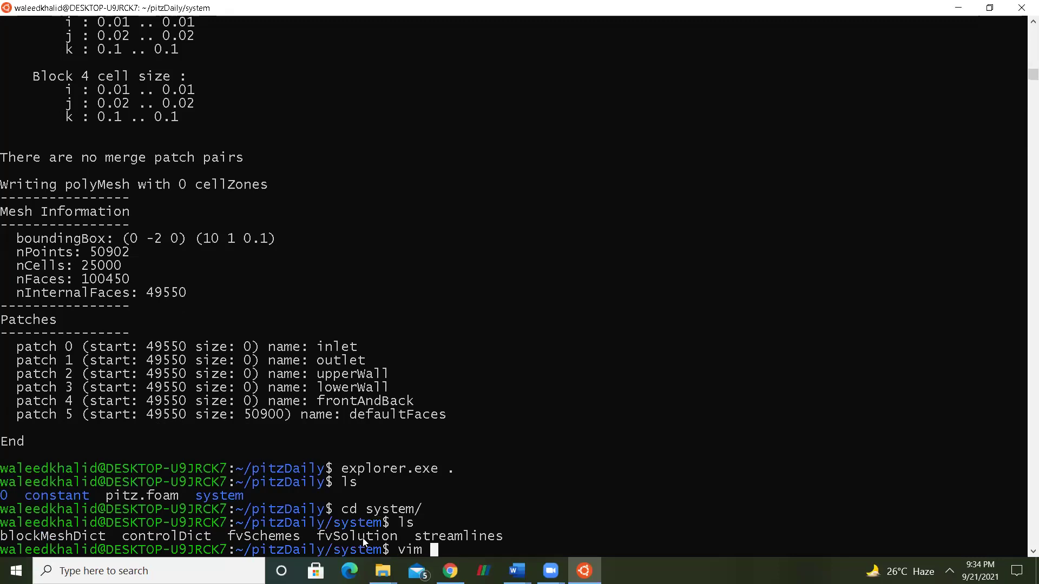
{"action": "type", "text": "blo"}
{"action": "key", "text": "Tab"}
{"action": "key", "text": "Return"}
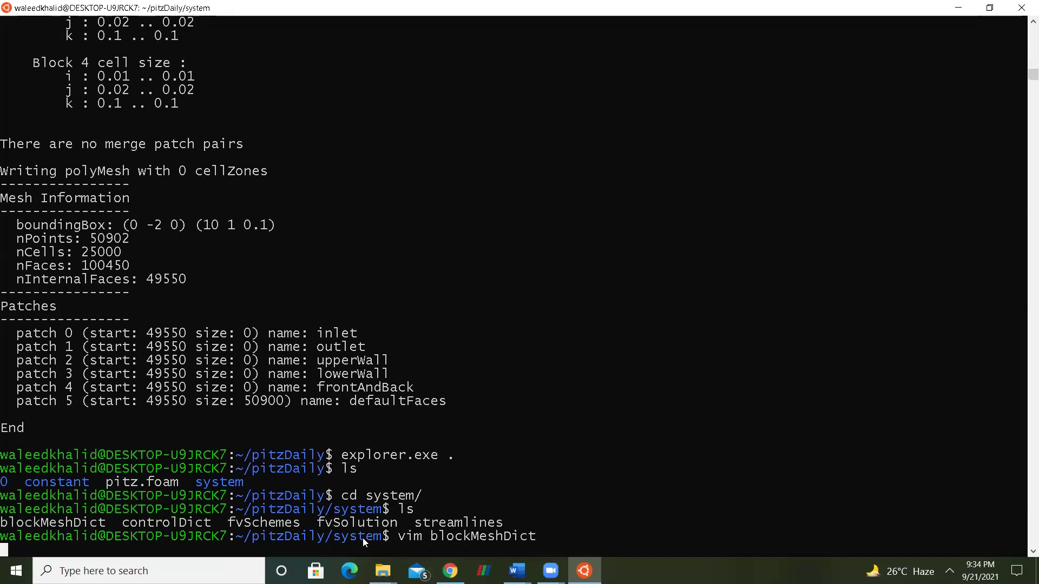
{"action": "key", "text": "e"}
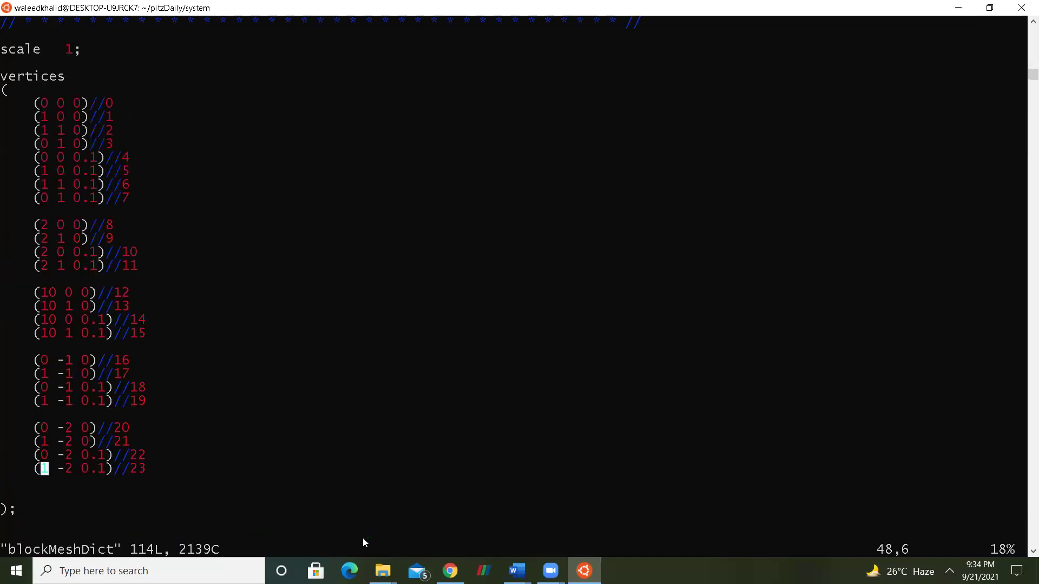
- Review the vertices list in blockMeshDict, ending on the empty line below vertex 23
{"action": "key", "text": "Up"}
{"action": "key", "text": "Up"}
{"action": "key", "text": "Up"}
{"action": "key", "text": "Up"}
{"action": "key", "text": "Up"}
{"action": "key", "text": "Up"}
{"action": "key", "text": "Up"}
{"action": "key", "text": "Up"}
{"action": "key", "text": "Up"}
{"action": "key", "text": "Up"}
{"action": "key", "text": "Up"}
{"action": "key", "text": "Up"}
{"action": "key", "text": "Down"}
{"action": "key", "text": "Down"}
{"action": "key", "text": "Down"}
{"action": "key", "text": "Down"}
{"action": "key", "text": "Down"}
{"action": "key", "text": "Down"}
{"action": "key", "text": "Down"}
{"action": "key", "text": "Down"}
{"action": "key", "text": "Down"}
{"action": "key", "text": "Down"}
{"action": "key", "text": "Down"}
{"action": "key", "text": "Down"}
{"action": "key", "text": "Down"}
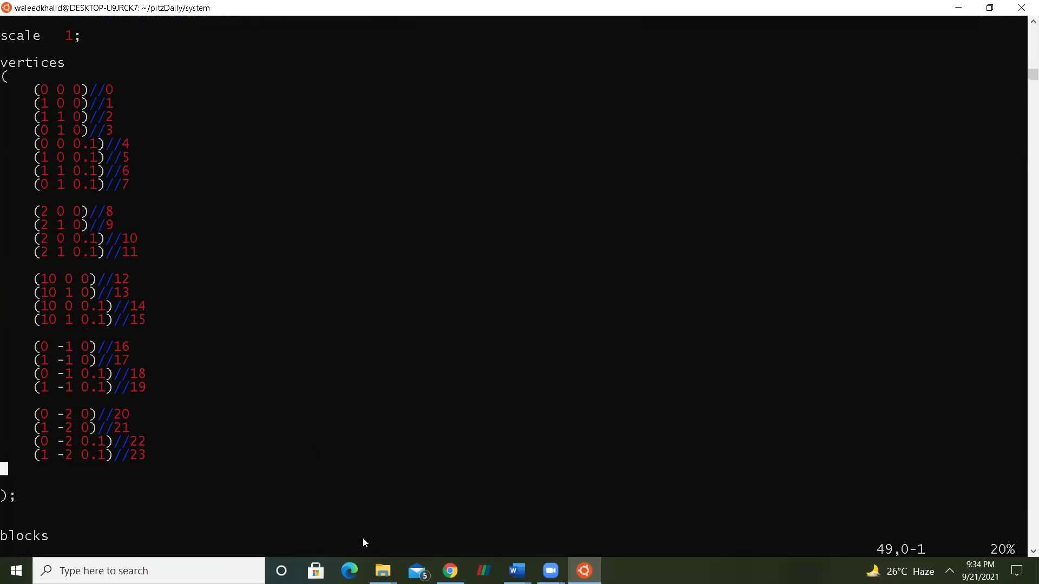
- Add a new vertex (2 -2 0) below vertex 23, separated by an empty line, and start its // comment
{"action": "key", "text": "i"}
{"action": "key", "text": "Return"}
{"action": "key", "text": "Tab"}
{"action": "key", "text": "BackSpace"}
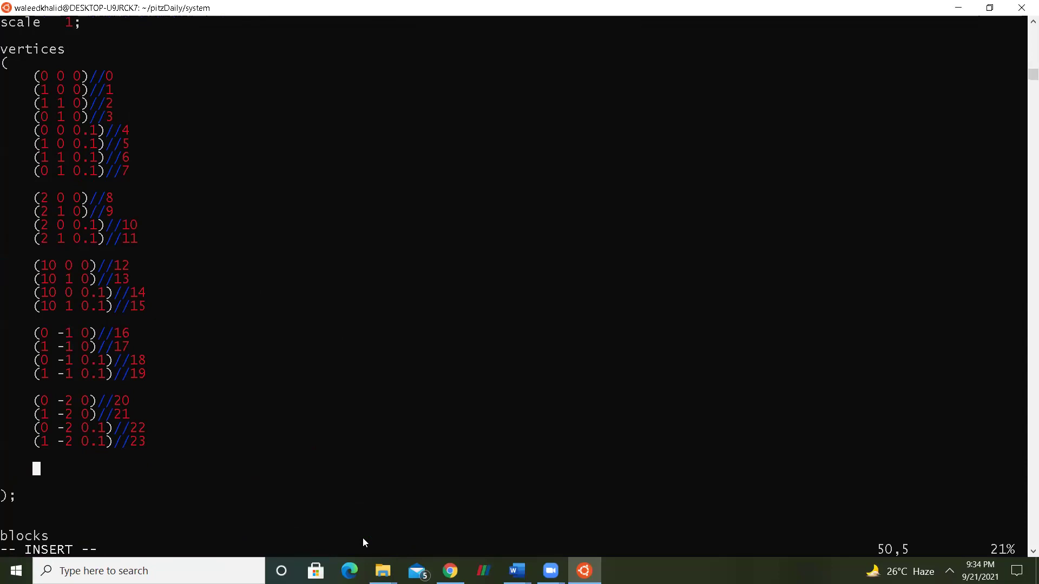
{"action": "type", "text": "("}
{"action": "type", "text": "2 -2"}
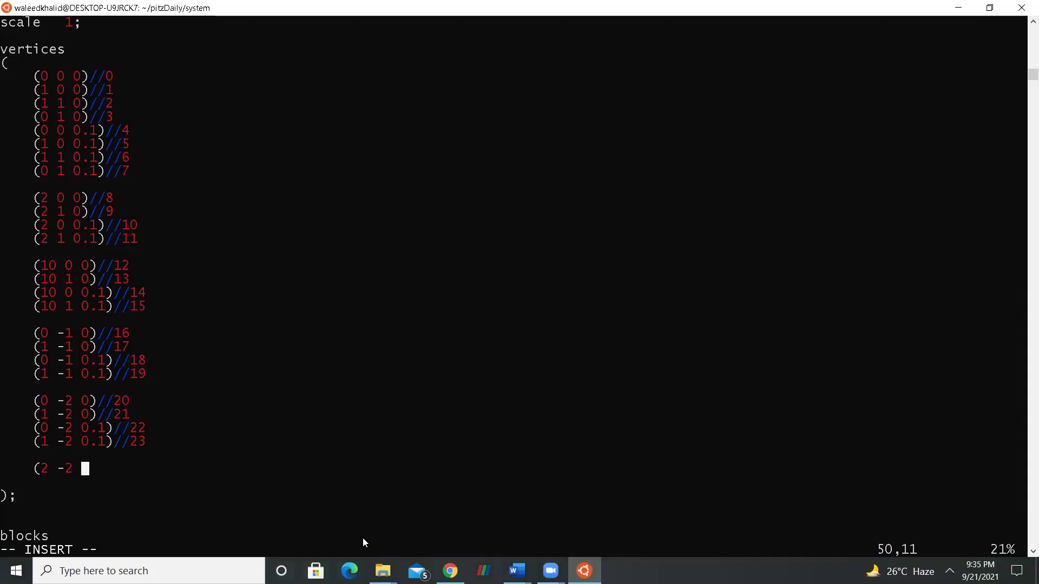
{"action": "type", "text": " 0)//"}
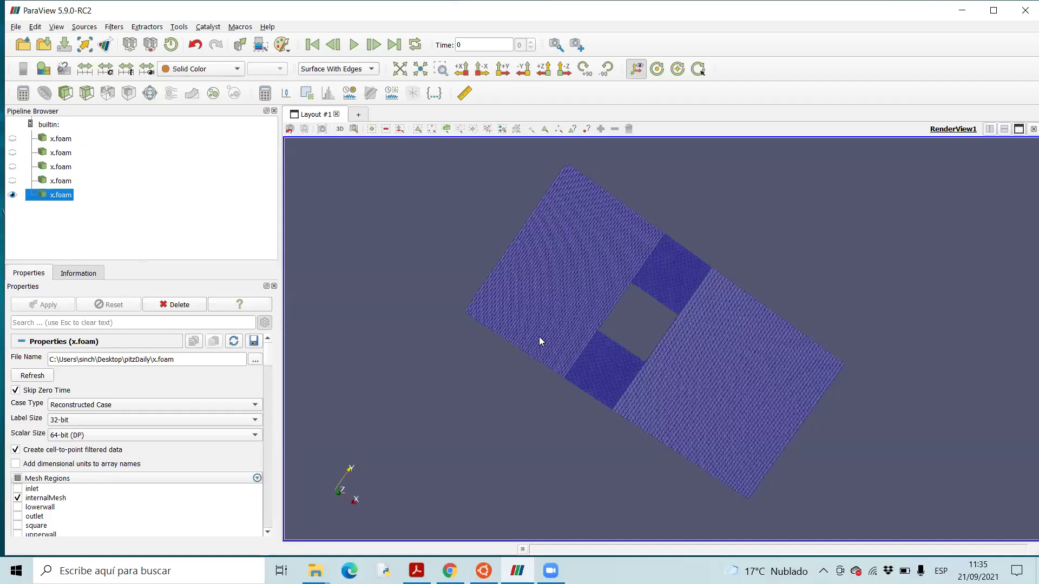
- In the other computer's ParaView, show only the outlet mesh region of the visible x.foam source instead of internalMesh
{"action": "left_click_drag", "start_coordinate": [539, 341], "coordinate": [492, 509]}
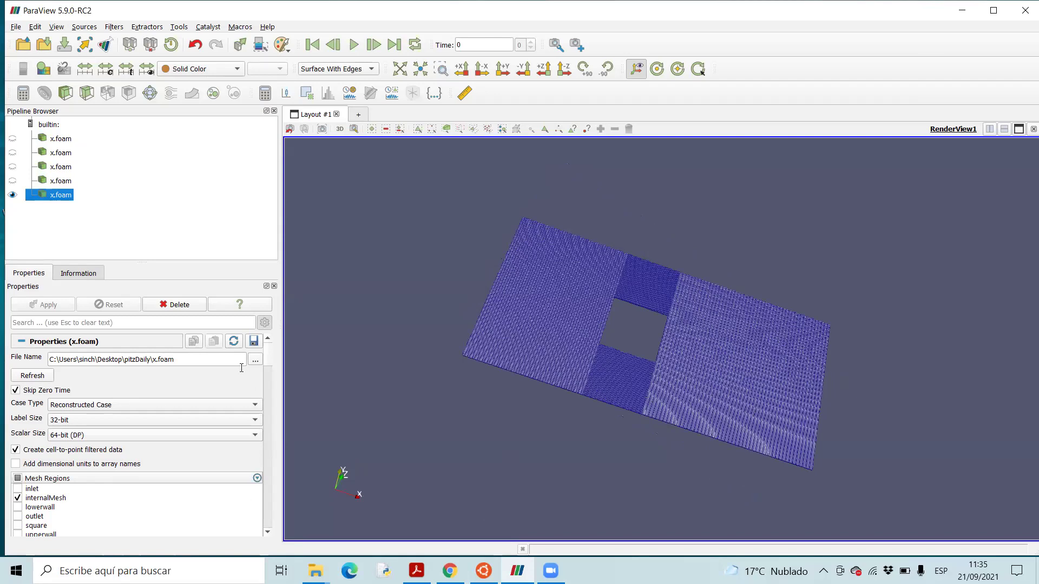
{"action": "scroll", "coordinate": [242, 368], "scroll_direction": "down", "scroll_amount": 3}
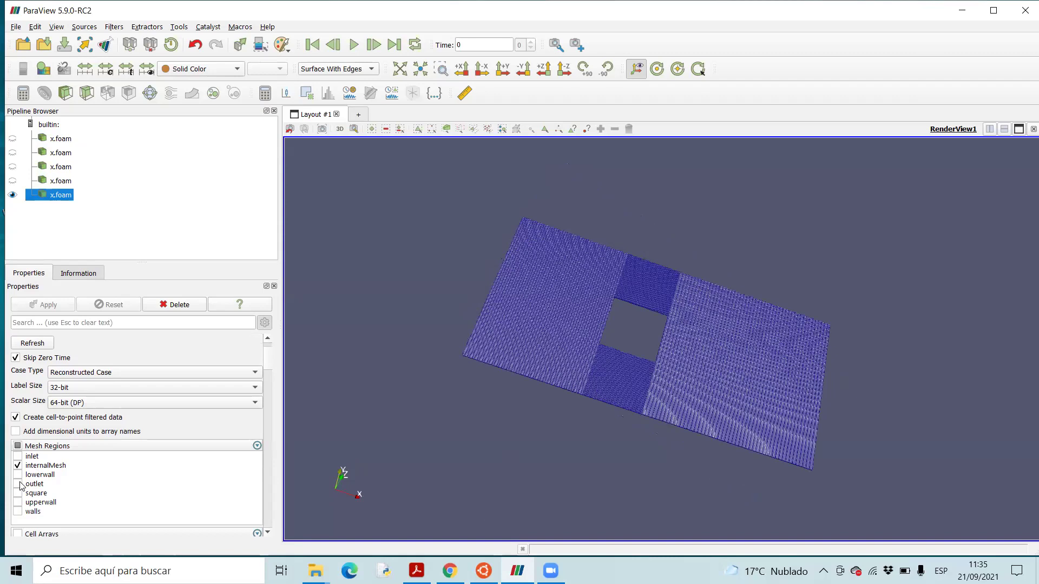
{"action": "left_click", "coordinate": [18, 483]}
{"action": "left_click", "coordinate": [18, 466]}
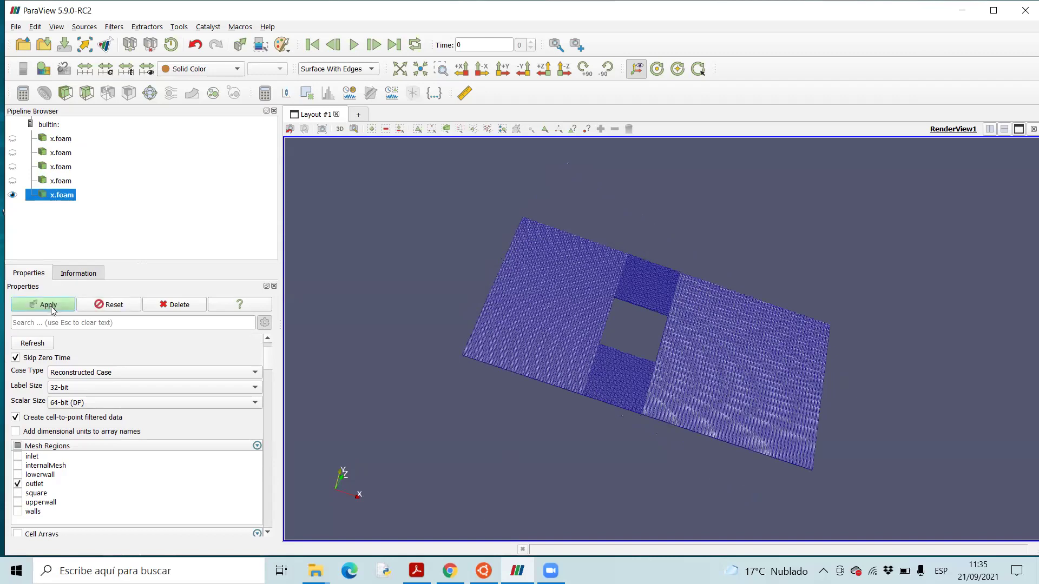
{"action": "left_click", "coordinate": [51, 308]}
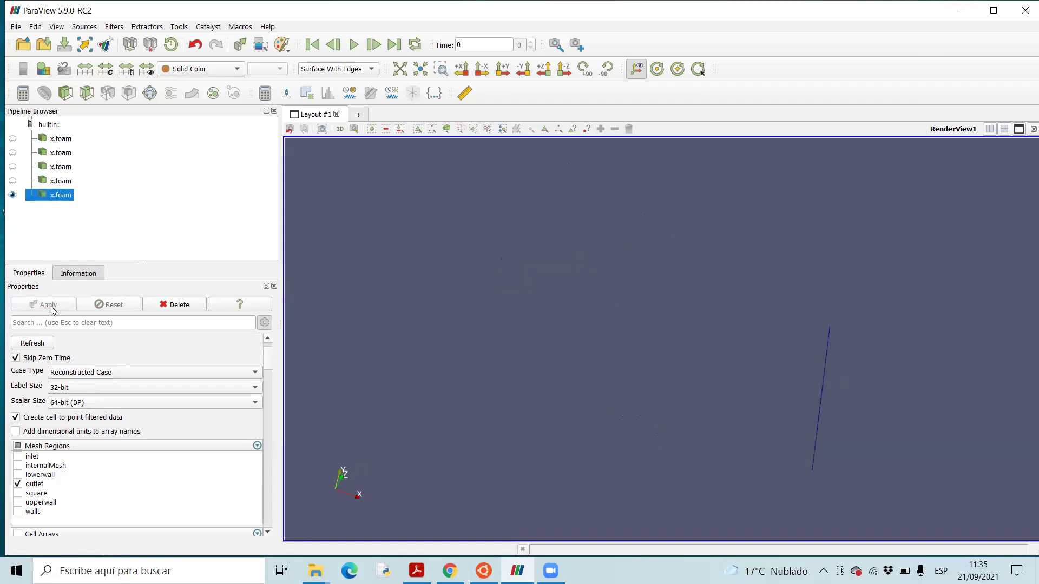
- Add the inlet and upperwall mesh regions to the displayed x.foam patches
{"action": "left_click", "coordinate": [18, 457]}
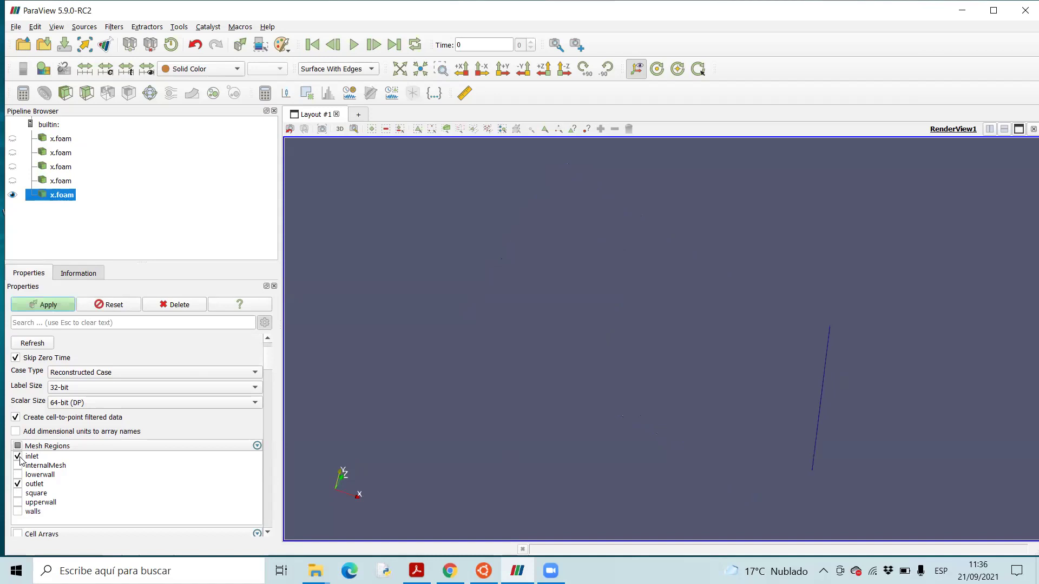
{"action": "left_click", "coordinate": [58, 309]}
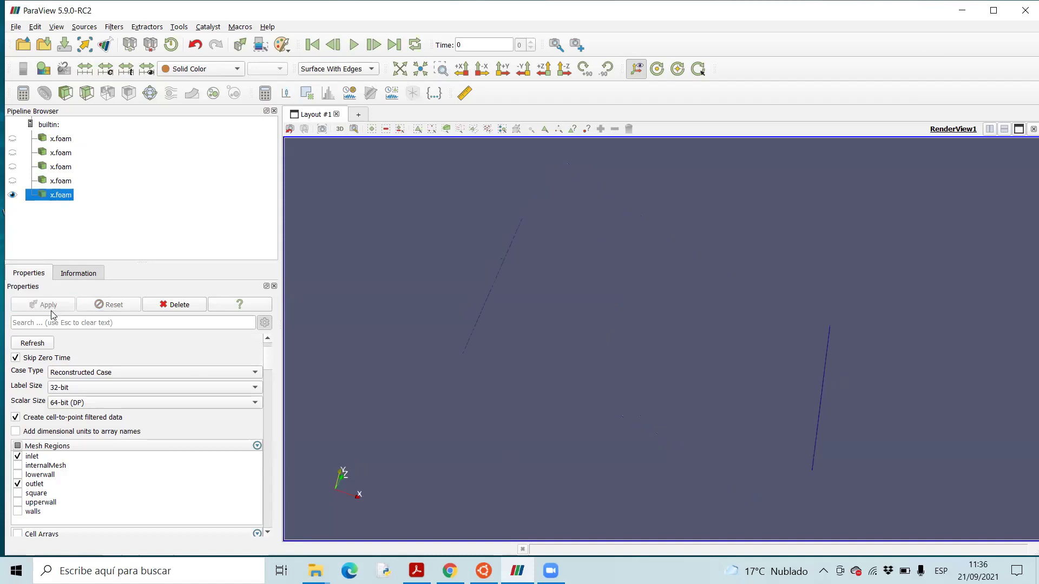
{"action": "left_click", "coordinate": [19, 503]}
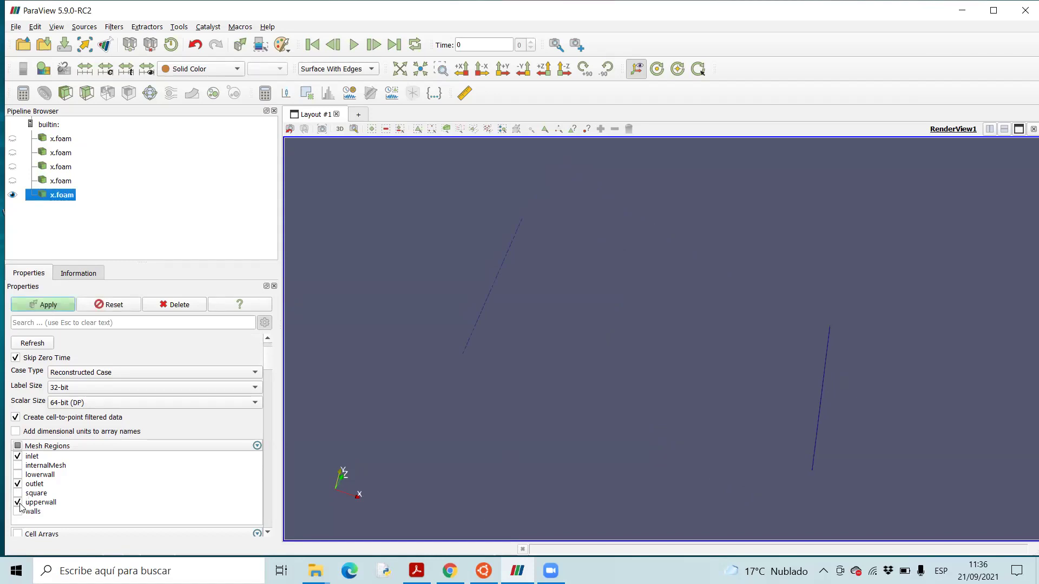
{"action": "left_click", "coordinate": [52, 307]}
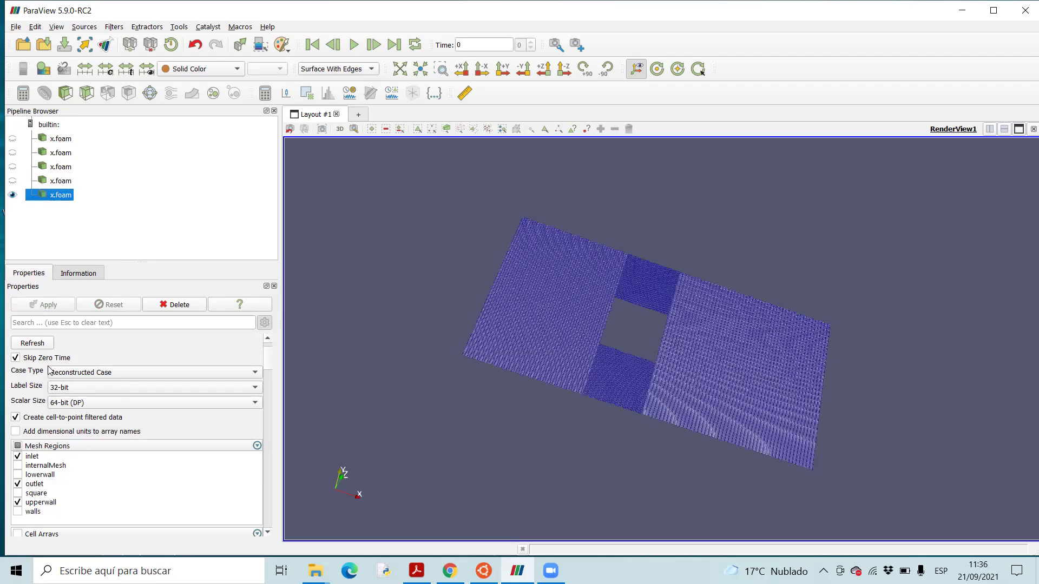
- Hide the upperwall mesh region of the visible x.foam source and display walls and square alongside inlet and outlet
{"action": "left_click", "coordinate": [18, 502]}
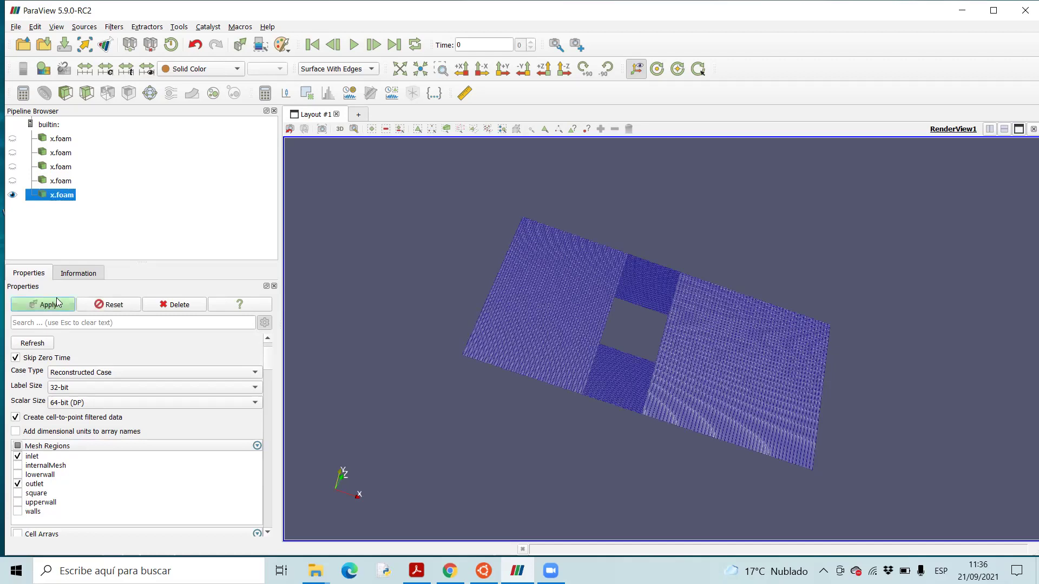
{"action": "left_click", "coordinate": [54, 306]}
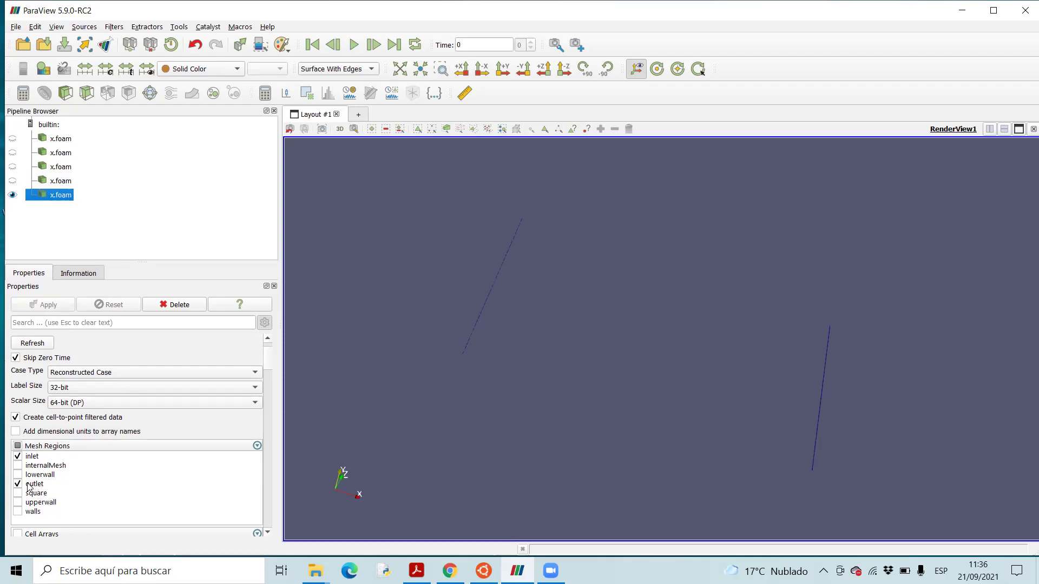
{"action": "left_click", "coordinate": [17, 512]}
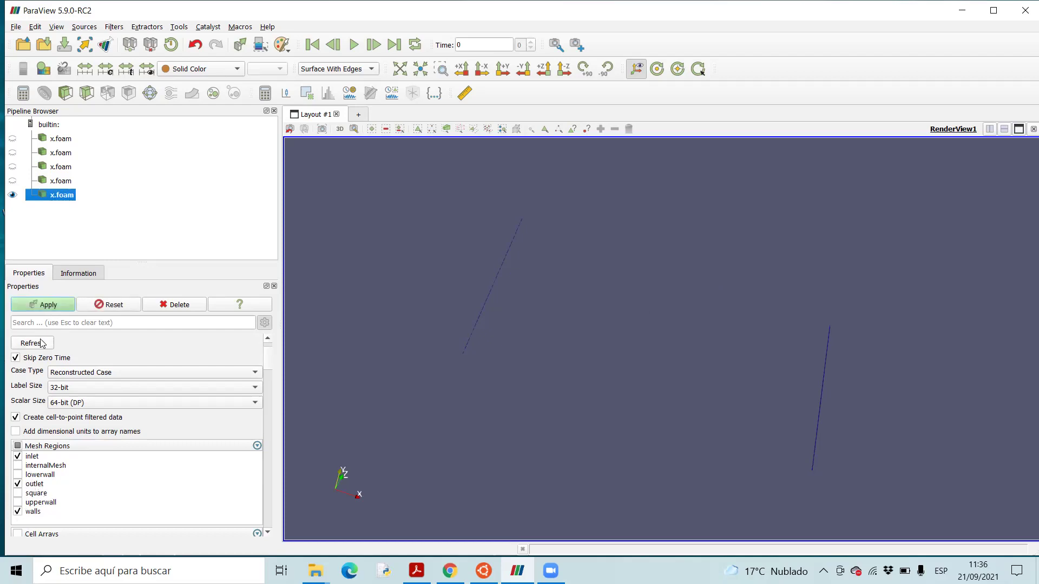
{"action": "left_click", "coordinate": [59, 306]}
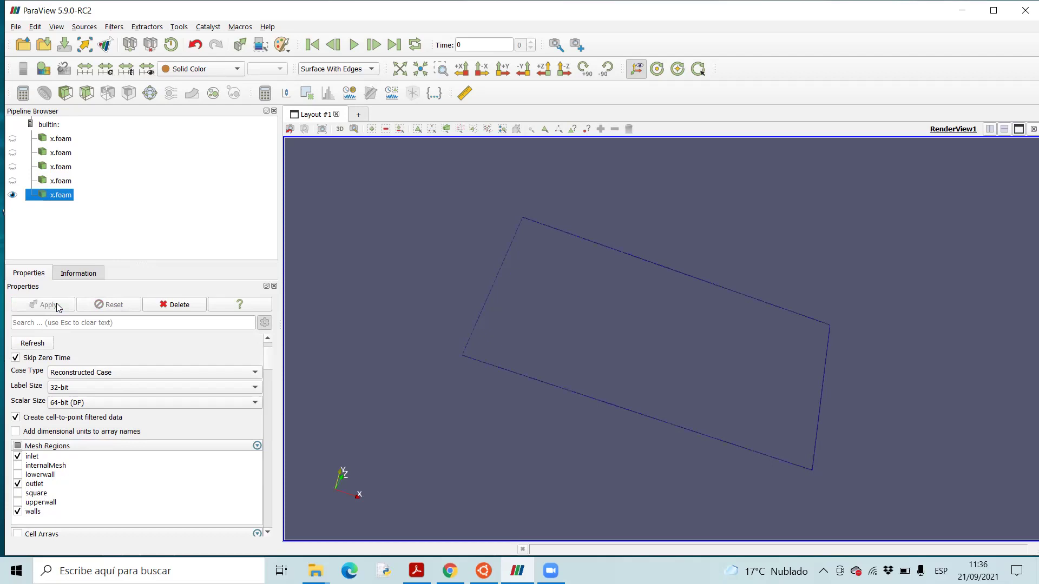
{"action": "left_click", "coordinate": [18, 493]}
{"action": "left_click", "coordinate": [43, 309]}
- Close ParaView and switch to the Ubuntu terminal in the pitzDaily directory
{"action": "left_click", "coordinate": [1025, 10]}
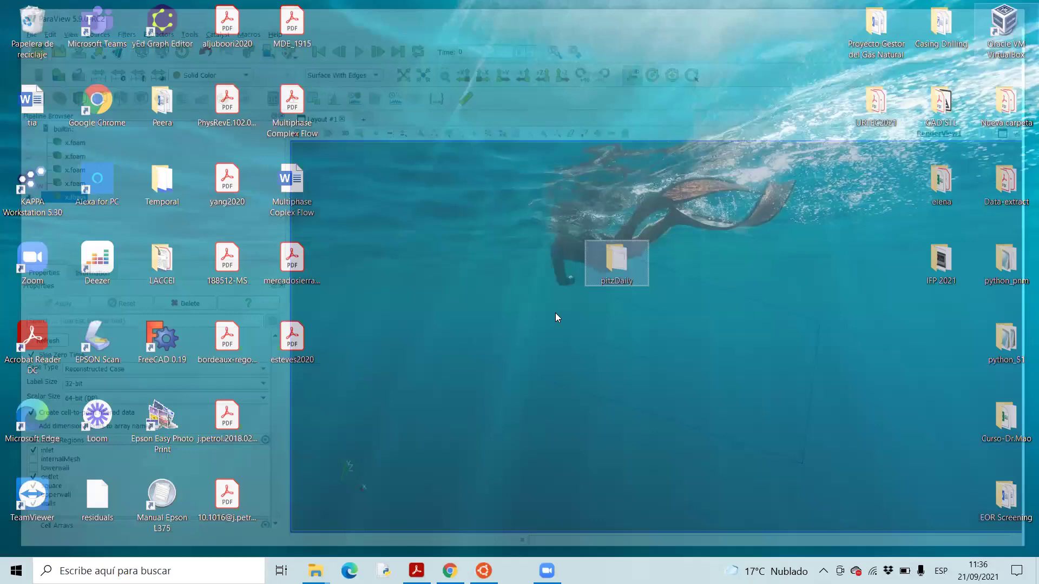
{"action": "key", "text": "alt+Tab"}
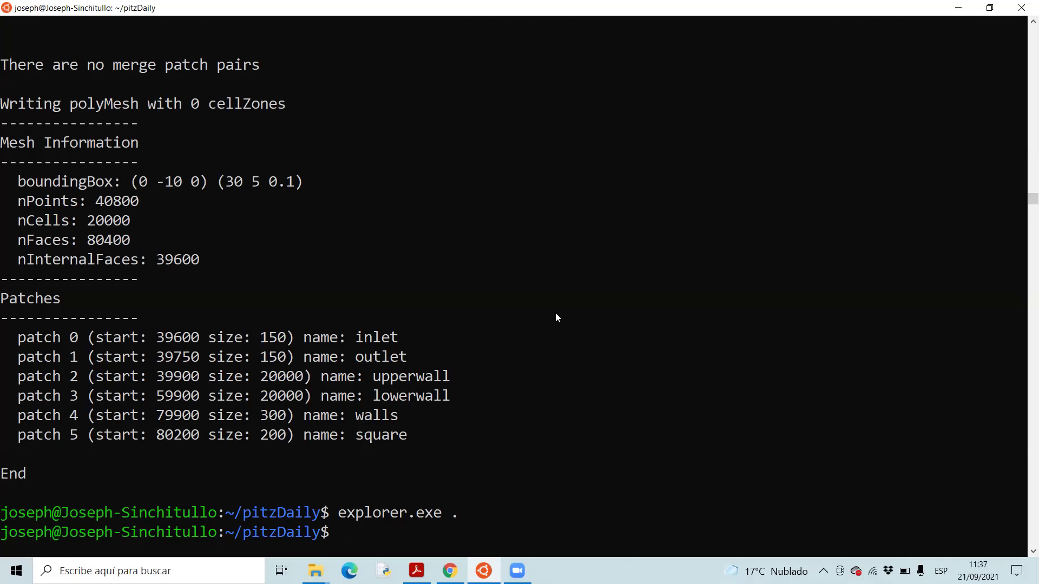
- List the contents of the pitzDaily case directory and of its 0 folder
{"action": "type", "text": "ls"}
{"action": "key", "text": "Return"}
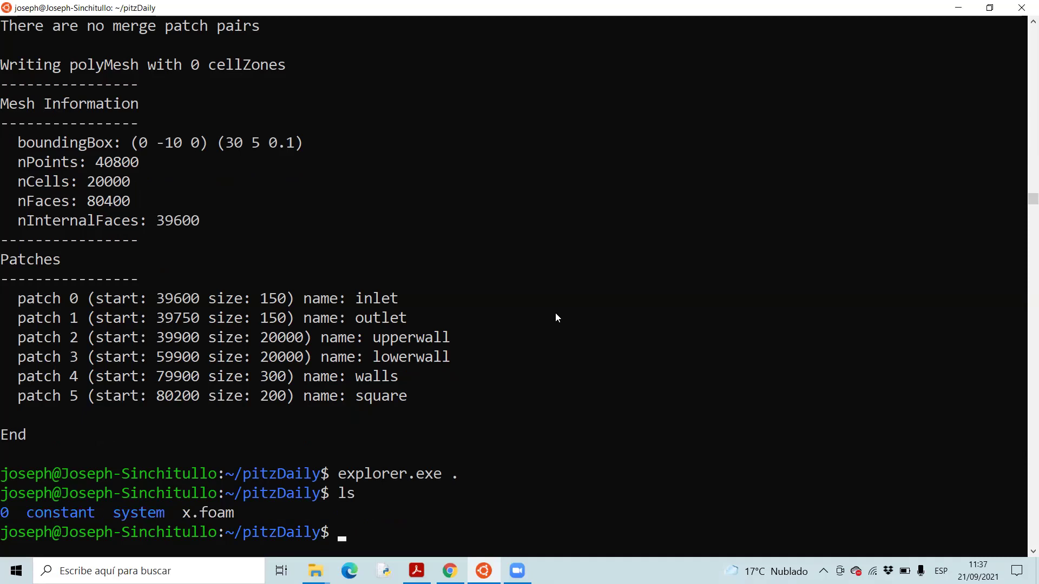
{"action": "type", "text": "cd 0"}
{"action": "key", "text": "Return"}
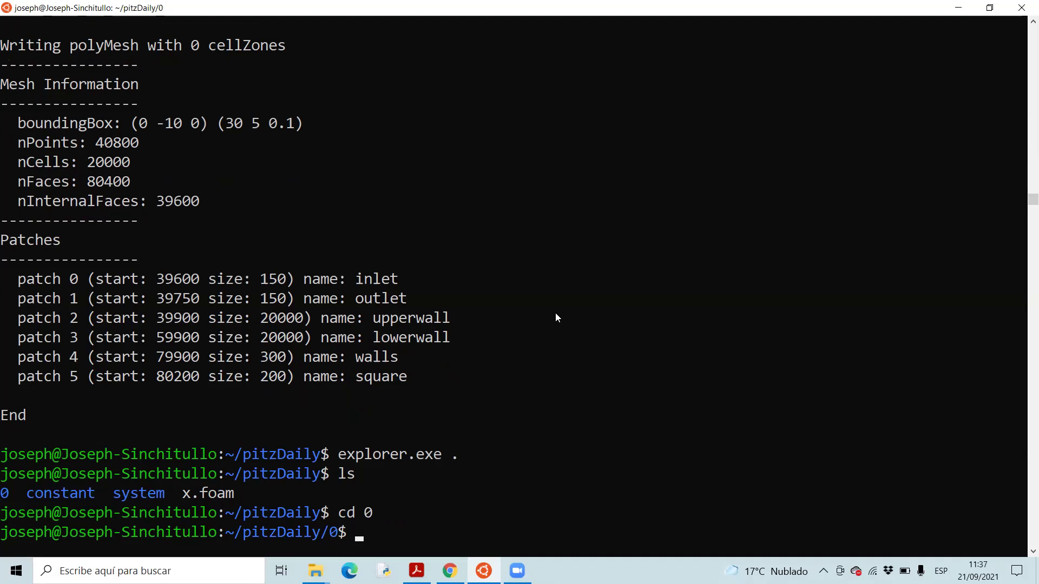
{"action": "type", "text": "ls"}
{"action": "key", "text": "Return"}
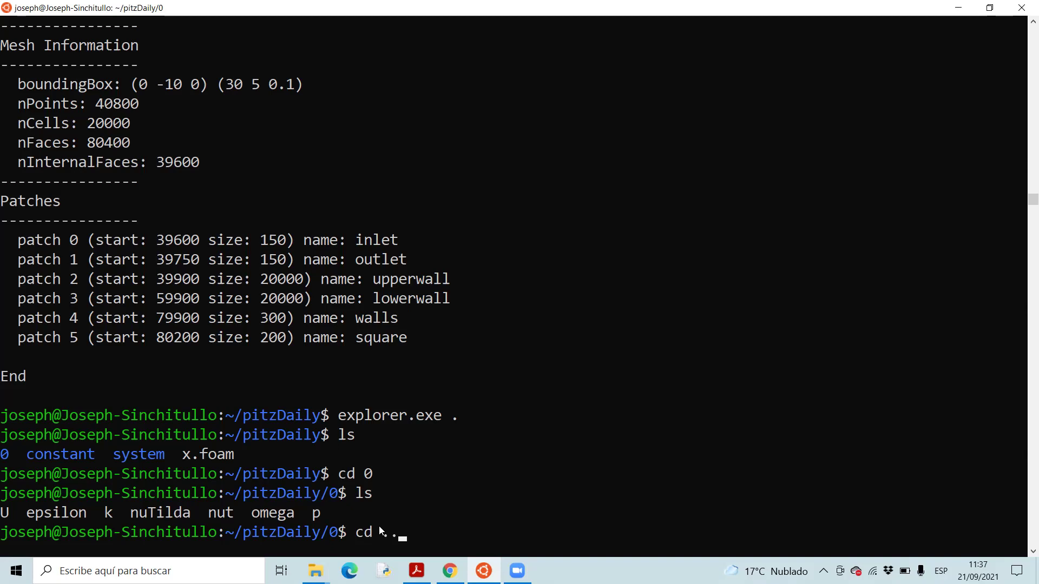
- Go back up to the case directory, enter the system folder and list its files
{"action": "key", "text": "Return"}
{"action": "type", "text": "ls"}
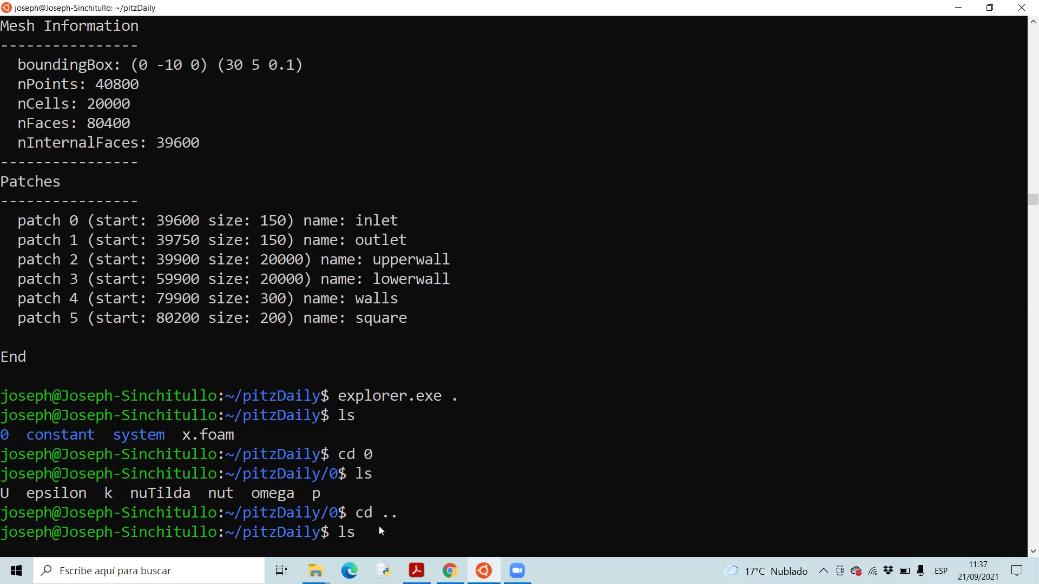
{"action": "key", "text": "Return"}
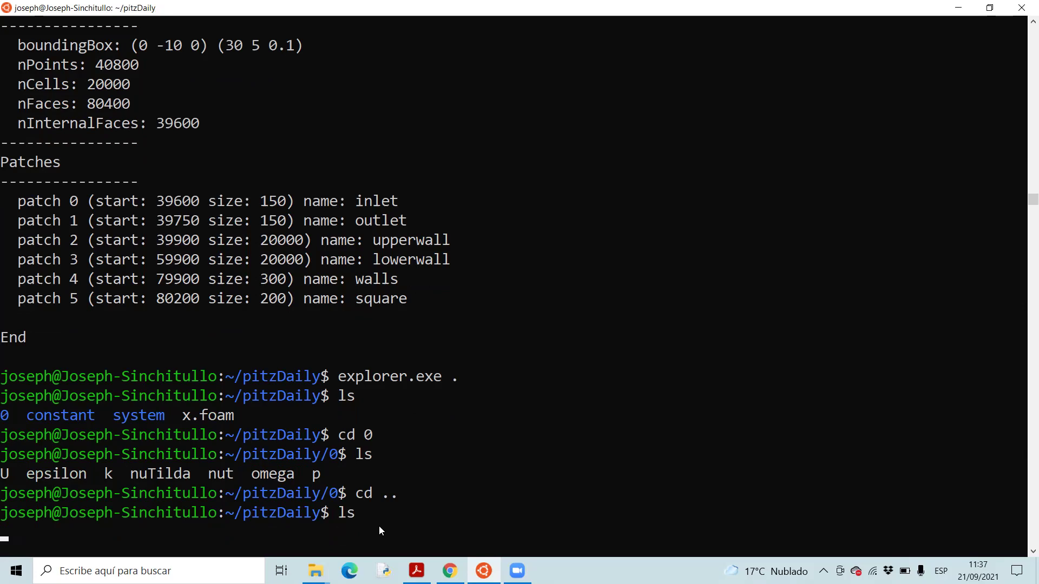
{"action": "type", "text": "c"}
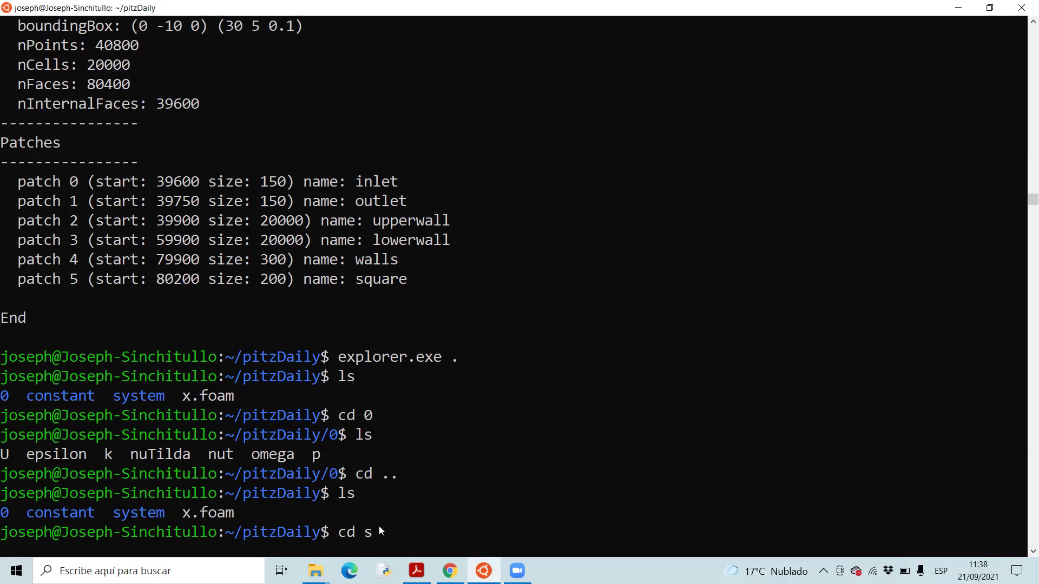
{"action": "key", "text": "Tab"}
{"action": "key", "text": "Return"}
{"action": "type", "text": "ls"}
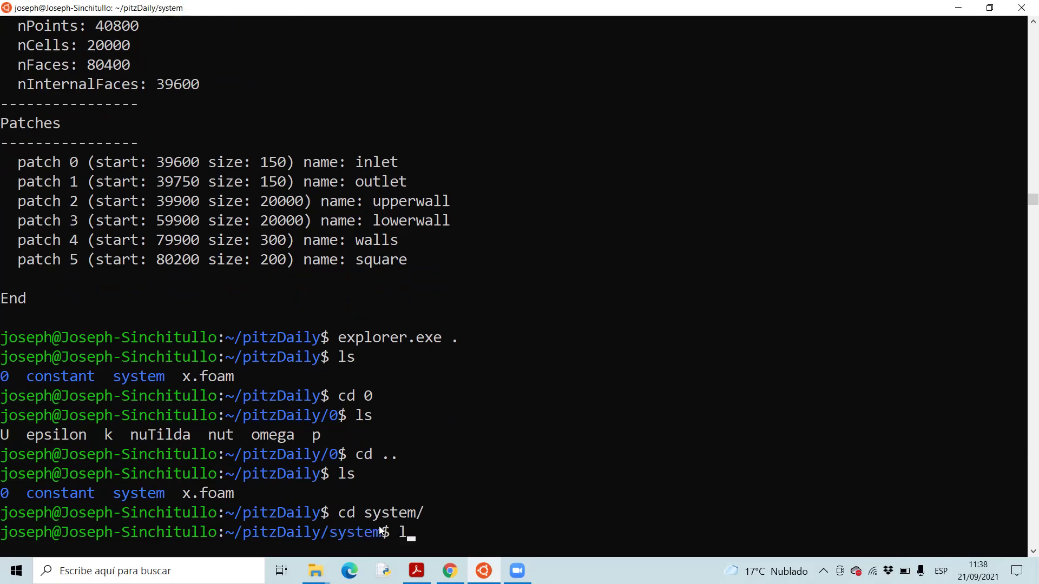
{"action": "key", "text": "Return"}
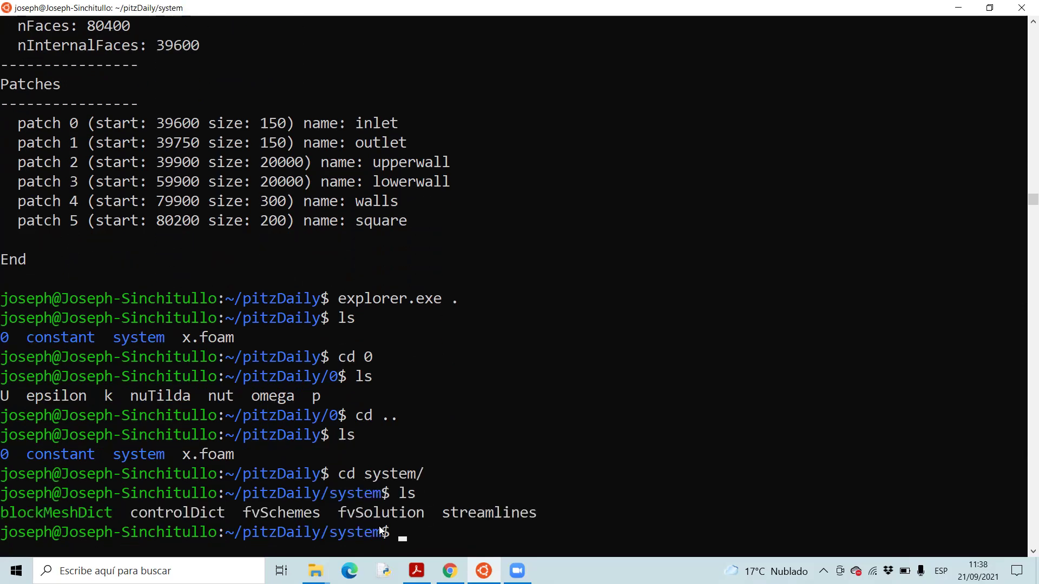
- Open blockMeshDict in vim, choosing to edit it anyway despite the existing swap file
{"action": "type", "text": "vim blo"}
{"action": "key", "text": "Tab"}
{"action": "key", "text": "Return"}
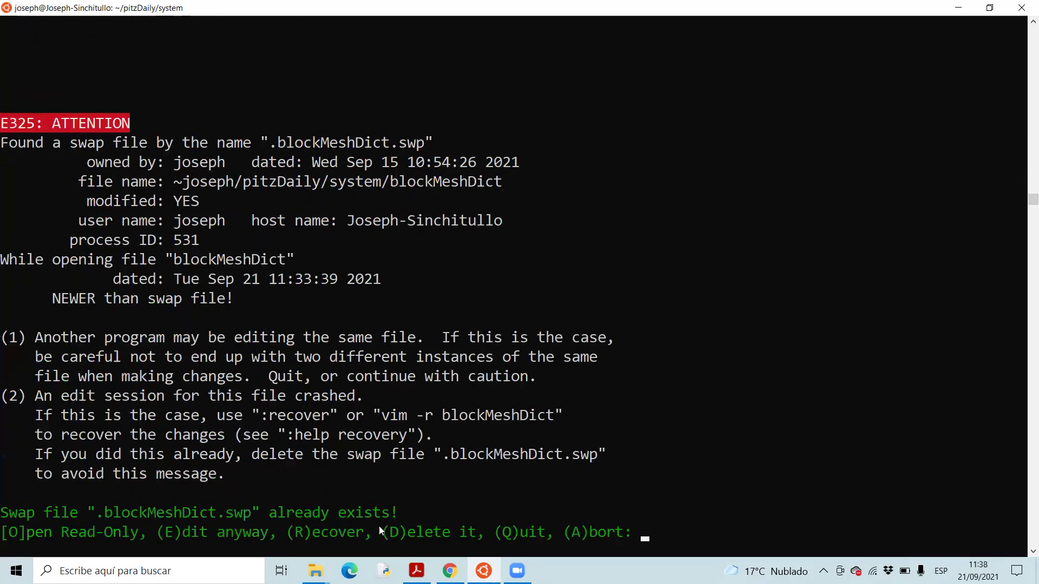
{"action": "key", "text": "e"}
- Review the vertices, blocks and boundary patch definitions in blockMeshDict through to the square patch
{"action": "key", "text": "Down"}
{"action": "key", "text": "Down"}
{"action": "key", "text": "Down"}
{"action": "key", "text": "Down"}
{"action": "key", "text": "Down"}
{"action": "key", "text": "Down"}
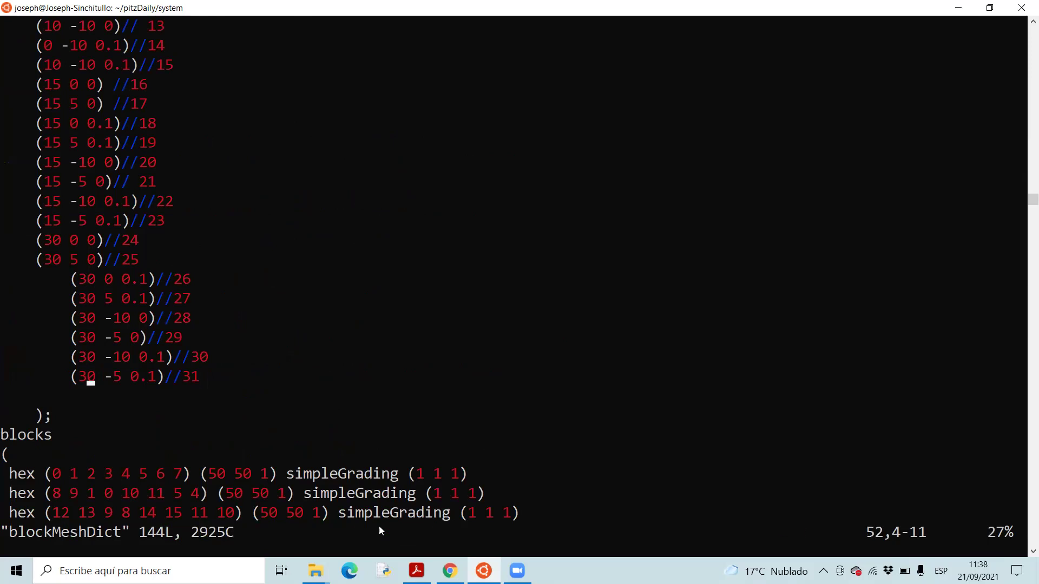
{"action": "key", "text": "Down"}
{"action": "key", "text": "Down"}
{"action": "key", "text": "Down"}
{"action": "key", "text": "Down"}
{"action": "key", "text": "Down"}
{"action": "key", "text": "Down"}
{"action": "key", "text": "Down"}
{"action": "key", "text": "Down"}
{"action": "key", "text": "Down"}
{"action": "key", "text": "Down"}
{"action": "key", "text": "Down"}
{"action": "key", "text": "Down"}
{"action": "key", "text": "Down"}
{"action": "key", "text": "Down"}
{"action": "key", "text": "Down"}
{"action": "key", "text": "Down"}
{"action": "key", "text": "Down"}
{"action": "key", "text": "Down"}
{"action": "key", "text": "Down"}
{"action": "key", "text": "Down"}
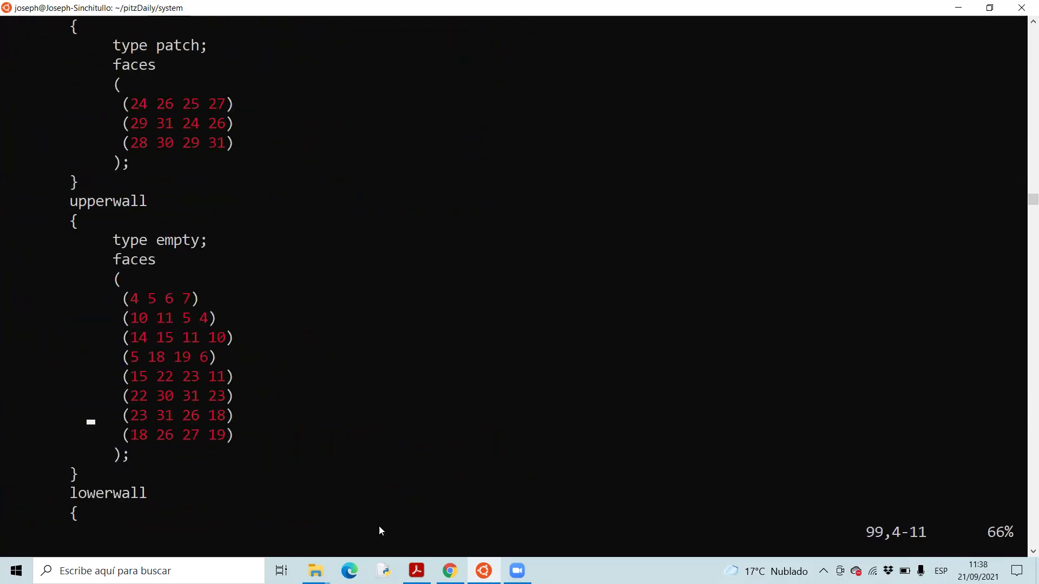
{"action": "key", "text": "Up"}
{"action": "key", "text": "Up"}
{"action": "key", "text": "Up"}
{"action": "key", "text": "Down"}
{"action": "key", "text": "Down"}
{"action": "key", "text": "Down"}
{"action": "key", "text": "Down"}
{"action": "key", "text": "Down"}
{"action": "key", "text": "Down"}
{"action": "key", "text": "Down"}
{"action": "key", "text": "Down"}
{"action": "key", "text": "Down"}
{"action": "key", "text": "Down"}
{"action": "key", "text": "Down"}
{"action": "key", "text": "Down"}
{"action": "key", "text": "Down"}
{"action": "key", "text": "Down"}
{"action": "key", "text": "Down"}
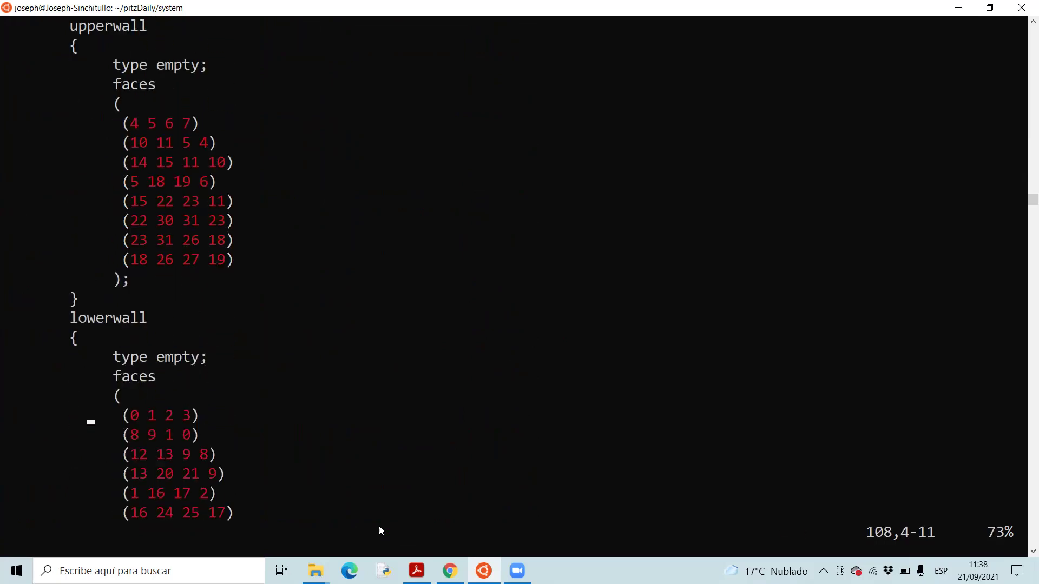
{"action": "key", "text": "Down"}
{"action": "key", "text": "Down"}
{"action": "key", "text": "Down"}
{"action": "key", "text": "Down"}
{"action": "key", "text": "Down"}
{"action": "key", "text": "Down"}
{"action": "key", "text": "Down"}
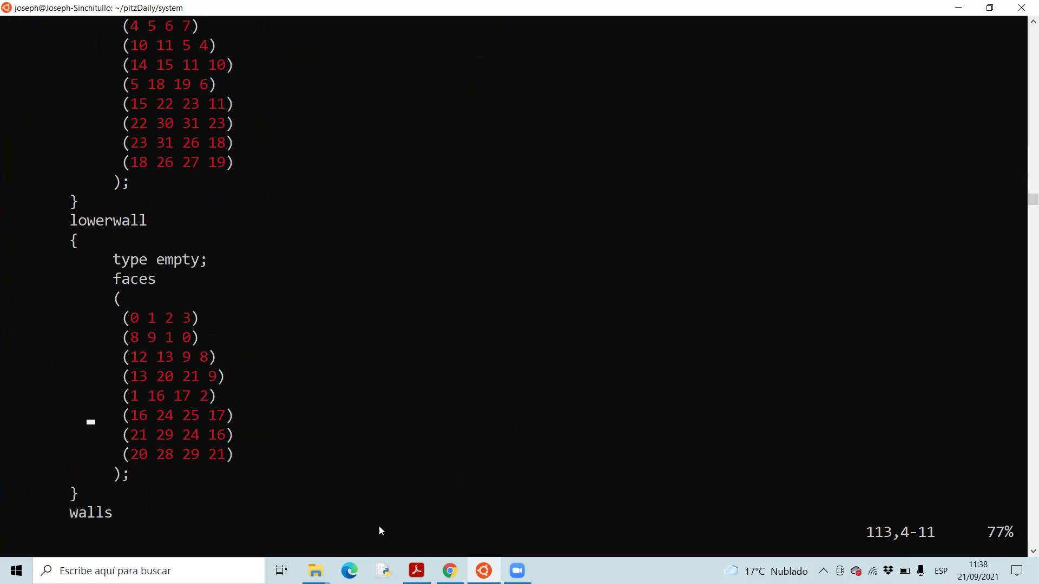
{"action": "key", "text": "Down"}
{"action": "key", "text": "Down"}
{"action": "key", "text": "Down"}
{"action": "key", "text": "Down"}
{"action": "key", "text": "Down"}
{"action": "key", "text": "Down"}
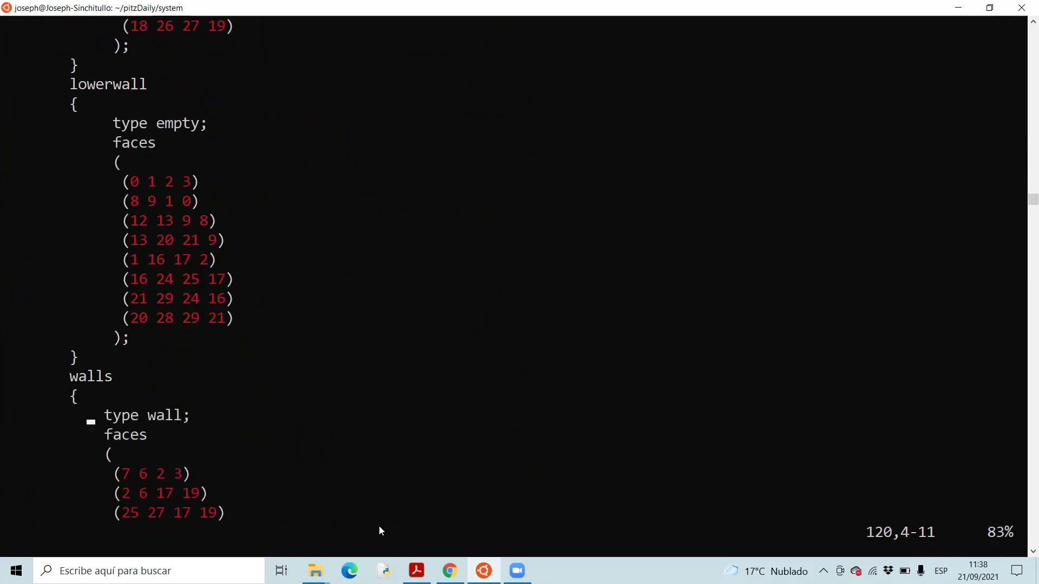
{"action": "key", "text": "Down"}
{"action": "key", "text": "Down"}
{"action": "key", "text": "Down"}
{"action": "key", "text": "Down"}
{"action": "key", "text": "Down"}
{"action": "key", "text": "Down"}
{"action": "key", "text": "Down"}
{"action": "key", "text": "Down"}
{"action": "key", "text": "Down"}
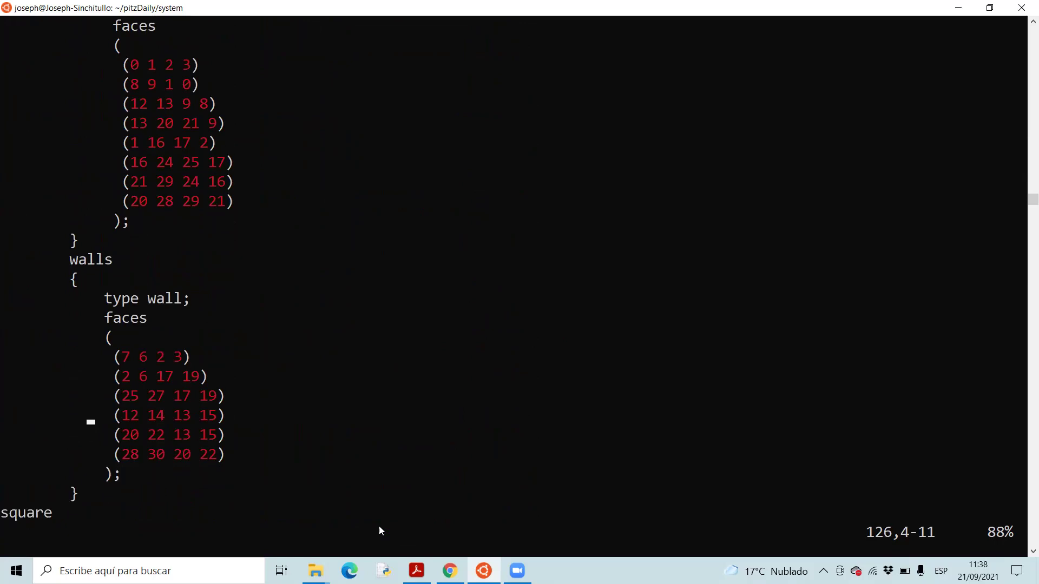
{"action": "key", "text": "Down"}
{"action": "key", "text": "Down"}
{"action": "key", "text": "Down"}
{"action": "key", "text": "Down"}
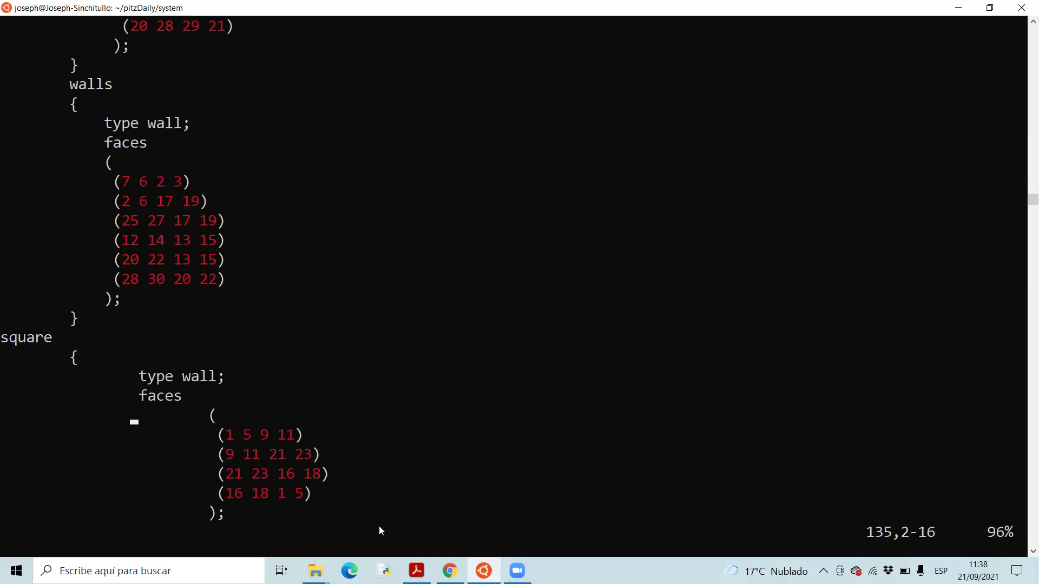
{"action": "key", "text": "Down"}
{"action": "key", "text": "Down"}
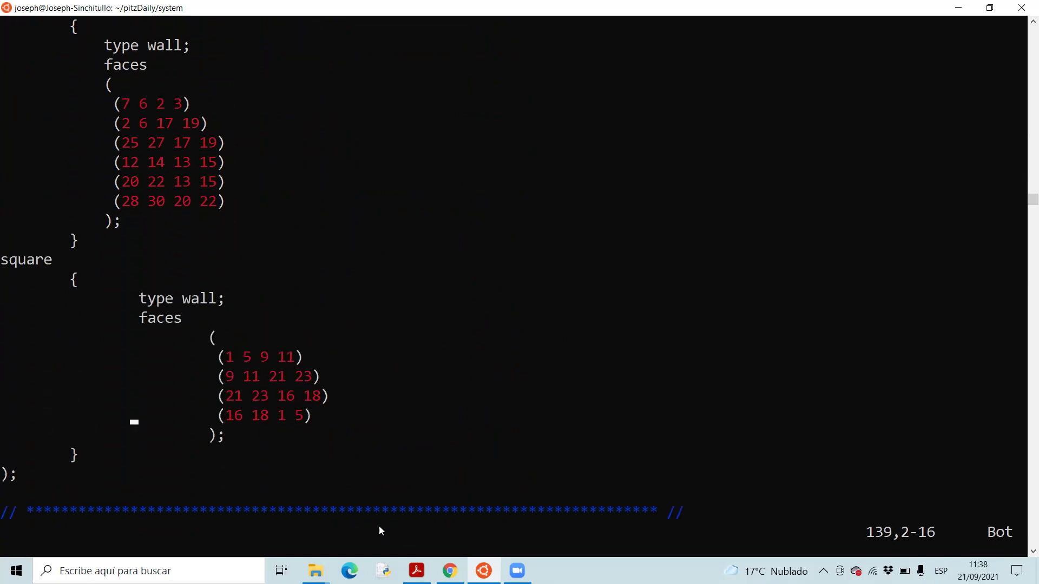
- Rename the lowerwall boundary patch in blockMeshDict as frontPlane
{"action": "key", "text": "Up"}
{"action": "key", "text": "Up"}
{"action": "key", "text": "Up"}
{"action": "key", "text": "Up"}
{"action": "key", "text": "Up"}
{"action": "key", "text": "Up"}
{"action": "key", "text": "Up"}
{"action": "key", "text": "Up"}
{"action": "key", "text": "Up"}
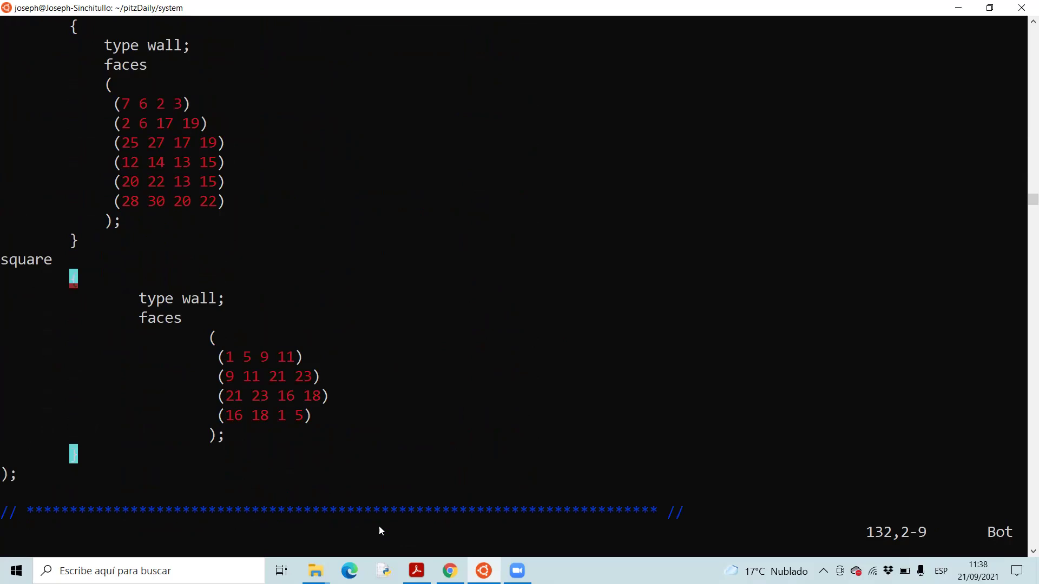
{"action": "key", "text": "Up"}
{"action": "key", "text": "Up"}
{"action": "key", "text": "Up"}
{"action": "key", "text": "Up"}
{"action": "key", "text": "Up"}
{"action": "key", "text": "Up"}
{"action": "key", "text": "Up"}
{"action": "key", "text": "Up"}
{"action": "key", "text": "Up"}
{"action": "key", "text": "Up"}
{"action": "key", "text": "Up"}
{"action": "key", "text": "Up"}
{"action": "key", "text": "Up"}
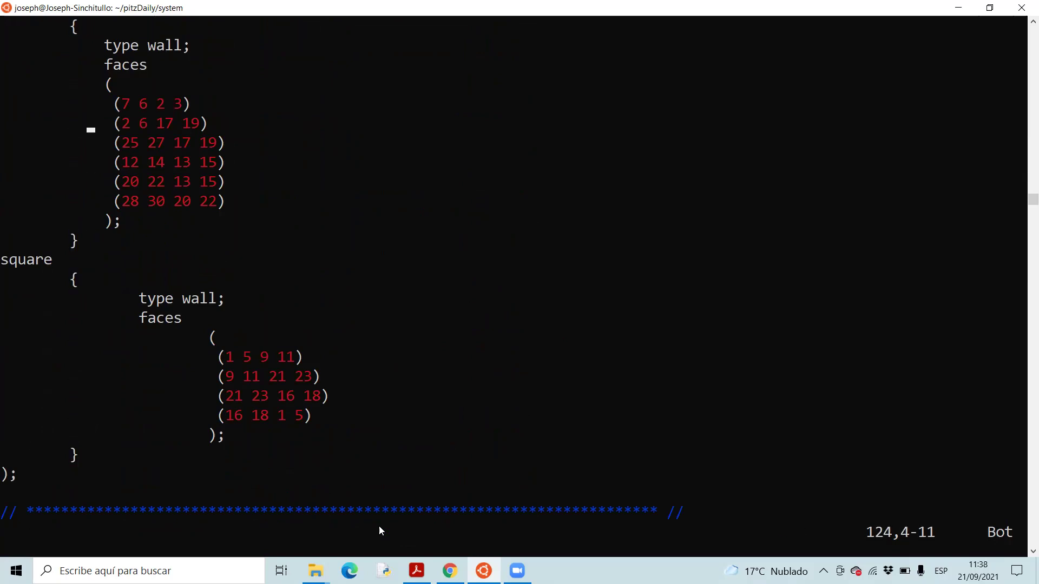
{"action": "key", "text": "Up"}
{"action": "key", "text": "Up"}
{"action": "key", "text": "Up"}
{"action": "key", "text": "Up"}
{"action": "key", "text": "Up"}
{"action": "key", "text": "Up"}
{"action": "key", "text": "Up"}
{"action": "key", "text": "Up"}
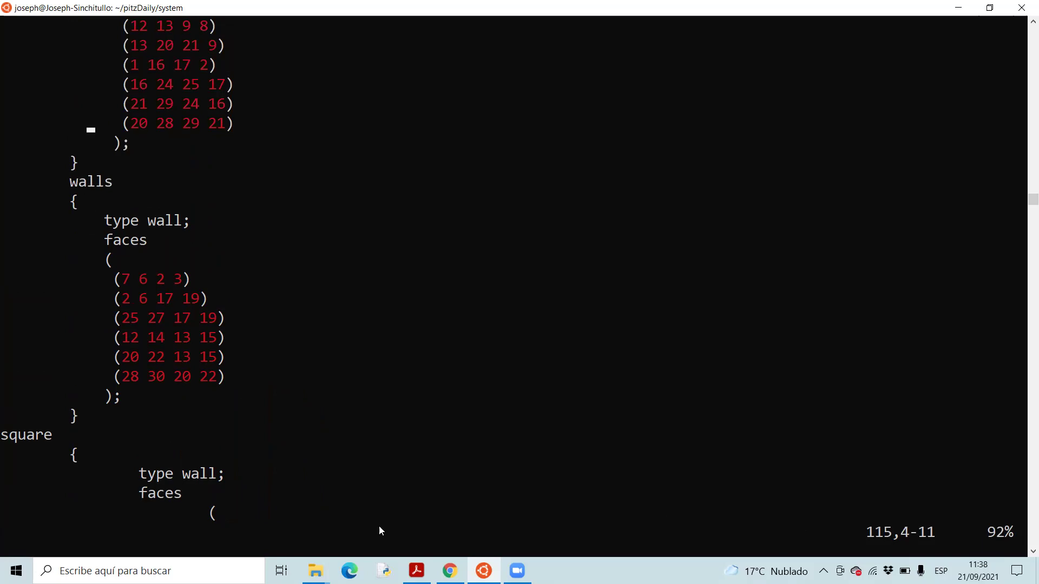
{"action": "key", "text": "Up"}
{"action": "key", "text": "Up"}
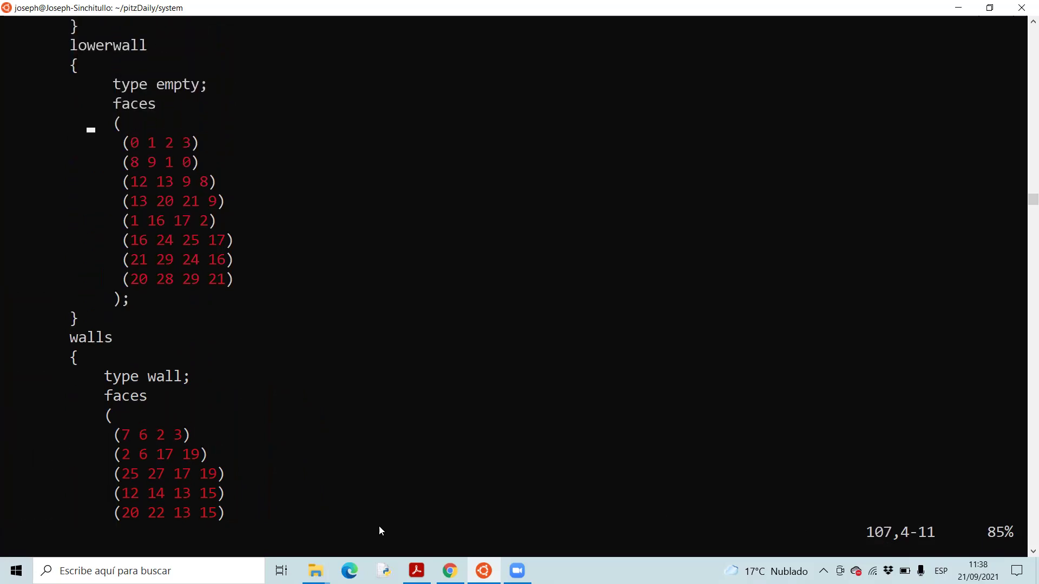
{"action": "key", "text": "Up"}
{"action": "key", "text": "Up"}
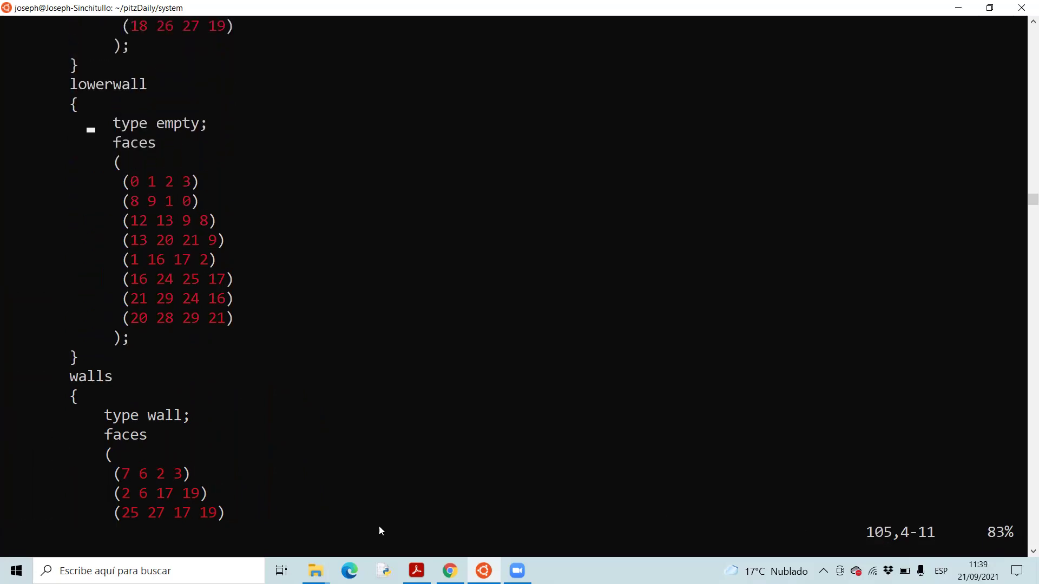
{"action": "key", "text": "Up"}
{"action": "key", "text": "Up"}
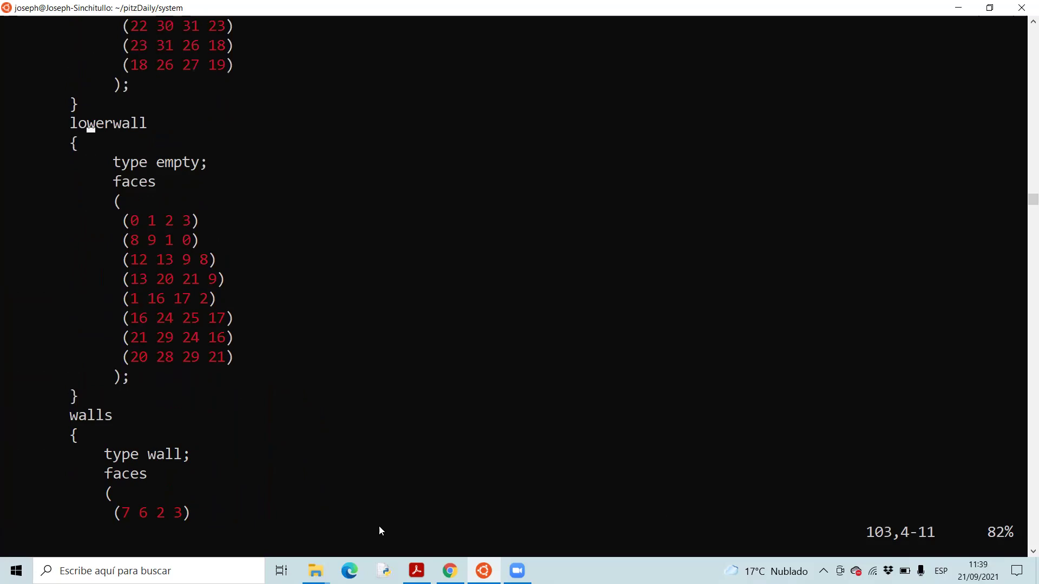
{"action": "key", "text": "Right"}
{"action": "key", "text": "Right"}
{"action": "key", "text": "Right"}
{"action": "key", "text": "Right"}
{"action": "key", "text": "Right"}
{"action": "key", "text": "Right"}
{"action": "key", "text": "i"}
{"action": "key", "text": "Right"}
{"action": "key", "text": "BackSpace"}
{"action": "key", "text": "BackSpace"}
{"action": "key", "text": "BackSpace"}
{"action": "key", "text": "BackSpace"}
{"action": "key", "text": "BackSpace"}
{"action": "key", "text": "BackSpace"}
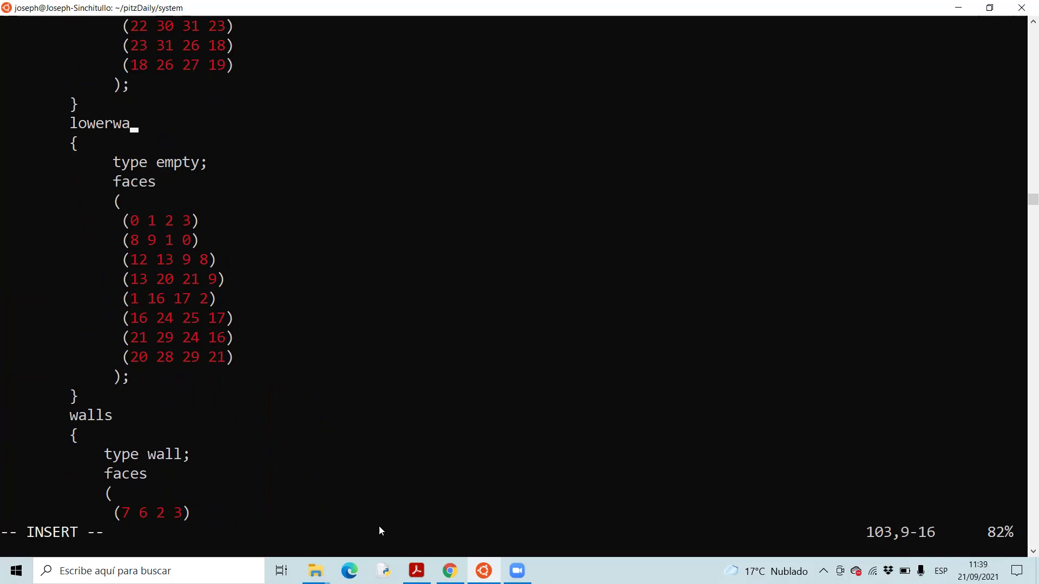
{"action": "key", "text": "BackSpace"}
{"action": "key", "text": "BackSpace"}
{"action": "key", "text": "BackSpace"}
{"action": "key", "text": "BackSpace"}
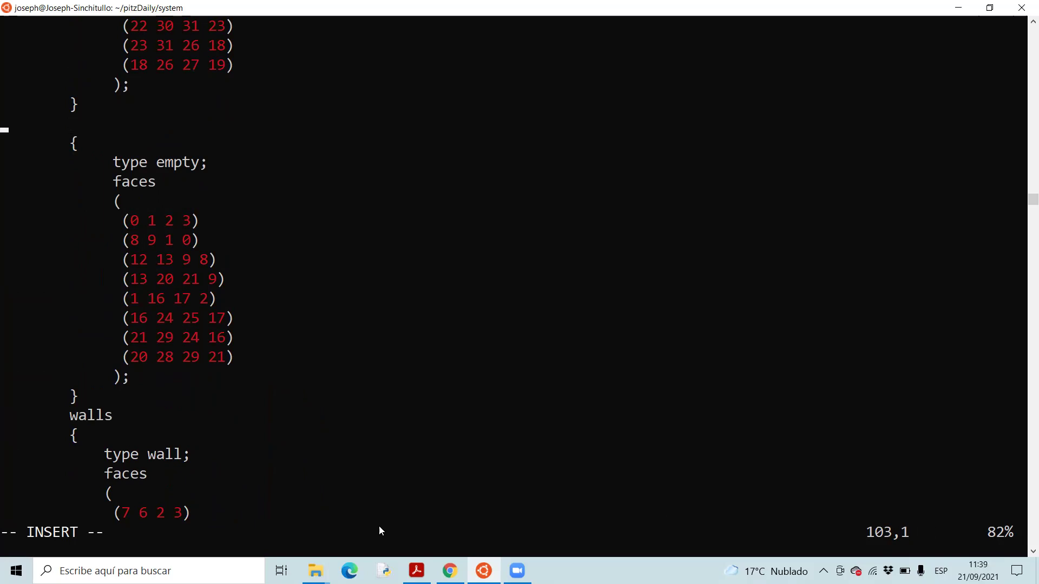
{"action": "type", "text": "frontPlane"}
- Indent the frontPlane patch name with leading spaces to sit near its opening brace
{"action": "key", "text": "Left"}
{"action": "key", "text": "Left"}
{"action": "key", "text": "Left"}
{"action": "key", "text": "Left"}
{"action": "key", "text": "Left"}
{"action": "key", "text": "Left"}
{"action": "key", "text": "Left"}
{"action": "key", "text": "Left"}
{"action": "key", "text": "Left"}
{"action": "key", "text": "Left"}
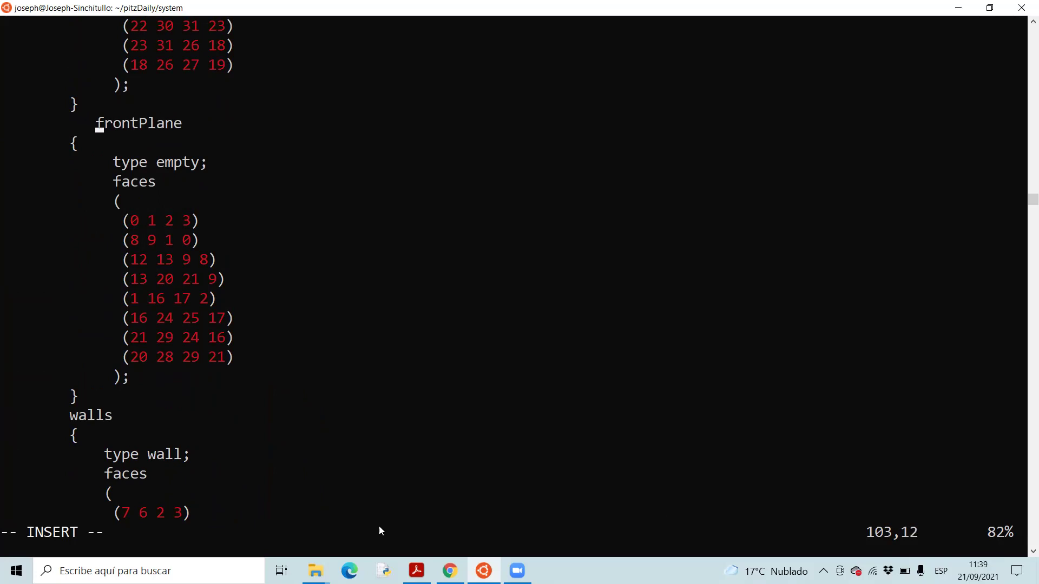
{"action": "key", "text": "Left"}
{"action": "key", "text": "Left"}
{"action": "key", "text": "BackSpace"}
{"action": "key", "text": "BackSpace"}
{"action": "key", "text": "BackSpace"}
{"action": "key", "text": "BackSpace"}
{"action": "key", "text": "BackSpace"}
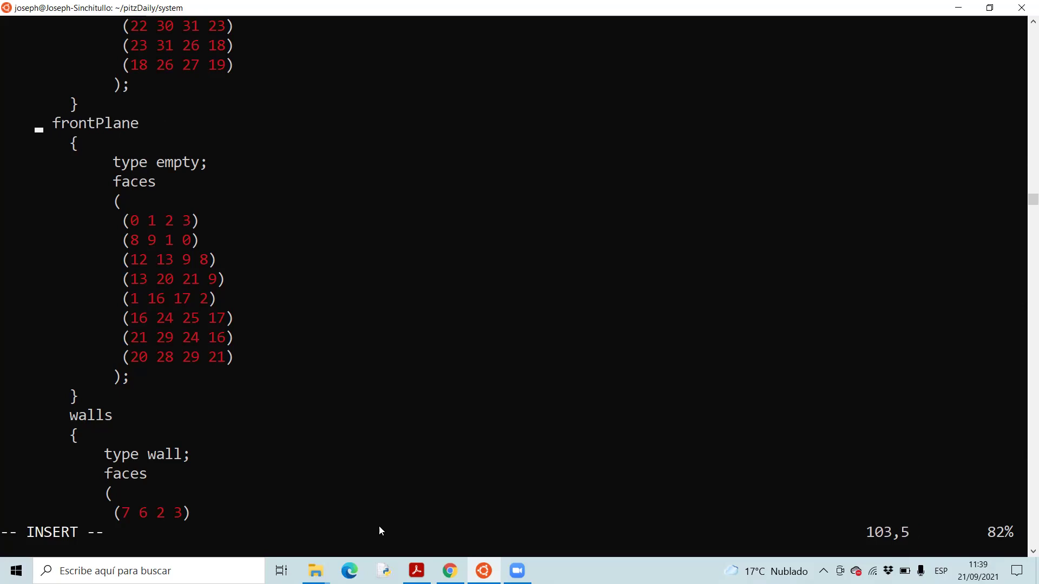
- Rename the upperwall boundary patch as backPlane, keeping the name on its own line above the opening brace
{"action": "key", "text": "Up"}
{"action": "key", "text": "Up"}
{"action": "key", "text": "Up"}
{"action": "key", "text": "Up"}
{"action": "key", "text": "Up"}
{"action": "key", "text": "Up"}
{"action": "key", "text": "Up"}
{"action": "key", "text": "Up"}
{"action": "key", "text": "Up"}
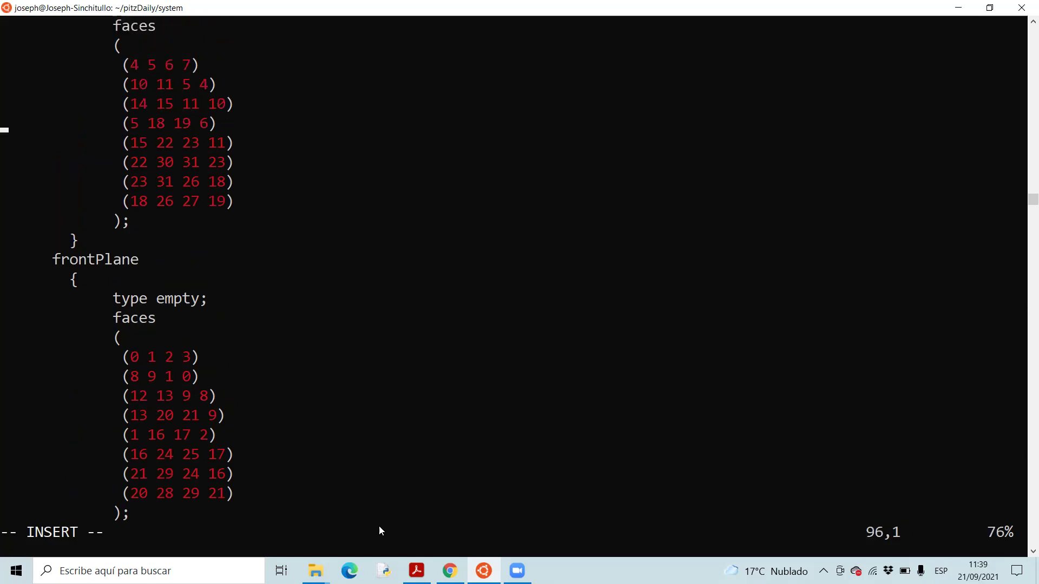
{"action": "key", "text": "Up"}
{"action": "key", "text": "Up"}
{"action": "key", "text": "Up"}
{"action": "key", "text": "Up"}
{"action": "key", "text": "Up"}
{"action": "key", "text": "Up"}
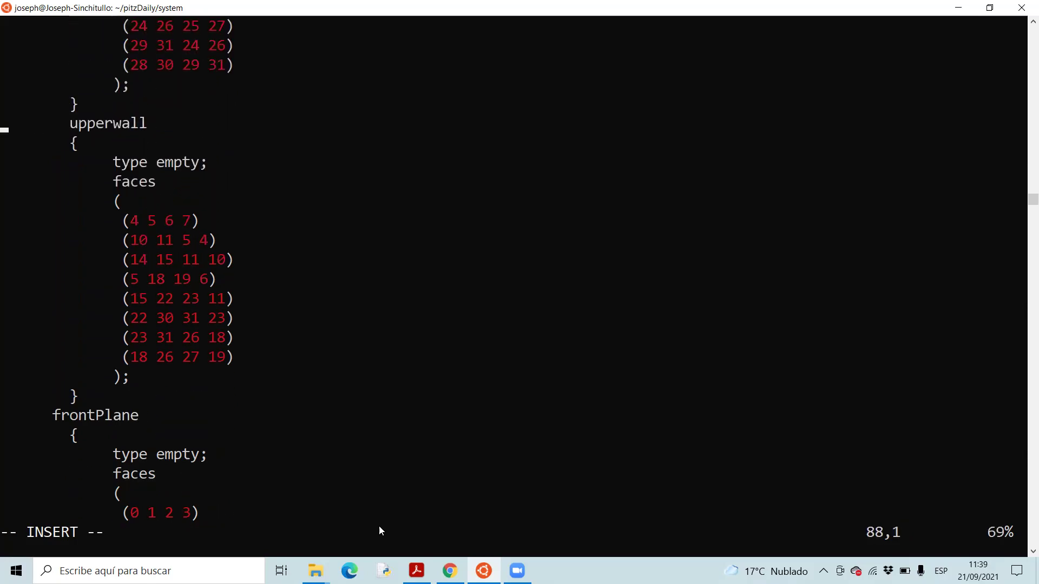
{"action": "key", "text": "Down"}
{"action": "key", "text": "Up"}
{"action": "key", "text": "Right"}
{"action": "key", "text": "Right"}
{"action": "key", "text": "Right"}
{"action": "key", "text": "Right"}
{"action": "key", "text": "Right"}
{"action": "key", "text": "Right"}
{"action": "key", "text": "Right"}
{"action": "key", "text": "Right"}
{"action": "key", "text": "Right"}
{"action": "key", "text": "Right"}
{"action": "key", "text": "BackSpace"}
{"action": "key", "text": "BackSpace"}
{"action": "key", "text": "BackSpace"}
{"action": "key", "text": "BackSpace"}
{"action": "key", "text": "BackSpace"}
{"action": "key", "text": "BackSpace"}
{"action": "key", "text": "BackSpace"}
{"action": "key", "text": "BackSpace"}
{"action": "key", "text": "BackSpace"}
{"action": "key", "text": "BackSpace"}
{"action": "key", "text": "BackSpace"}
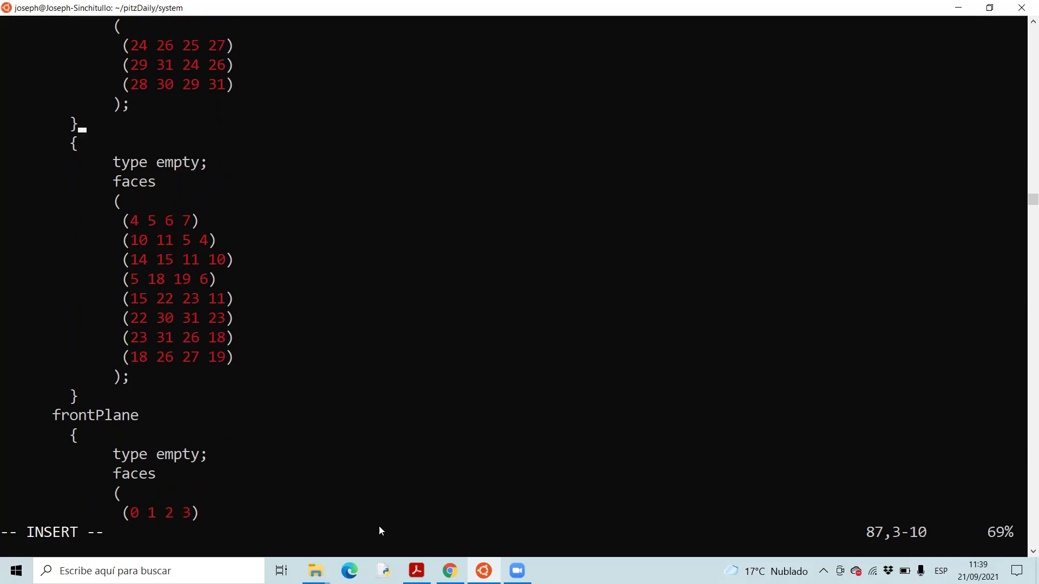
{"action": "key", "text": "Return"}
{"action": "type", "text": "back"}
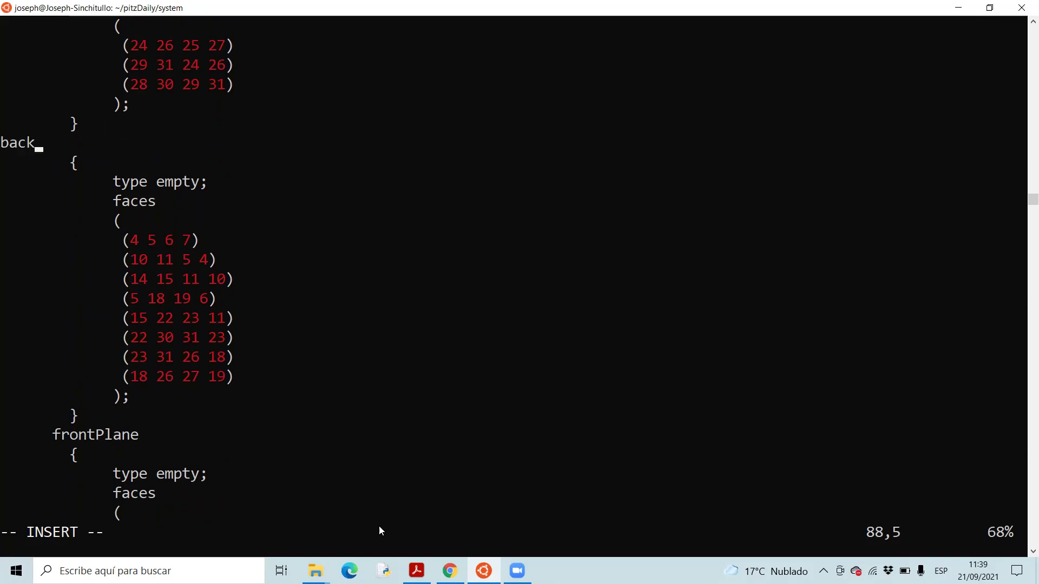
{"action": "type", "text": "Plane"}
- Indent the backPlane patch name to line up with frontPlane
{"action": "key", "text": "Left"}
{"action": "key", "text": "Left"}
{"action": "key", "text": "Left"}
{"action": "key", "text": "Left"}
{"action": "key", "text": "Left"}
{"action": "key", "text": "Left"}
{"action": "key", "text": "Left"}
{"action": "key", "text": "Left"}
{"action": "key", "text": "Left"}
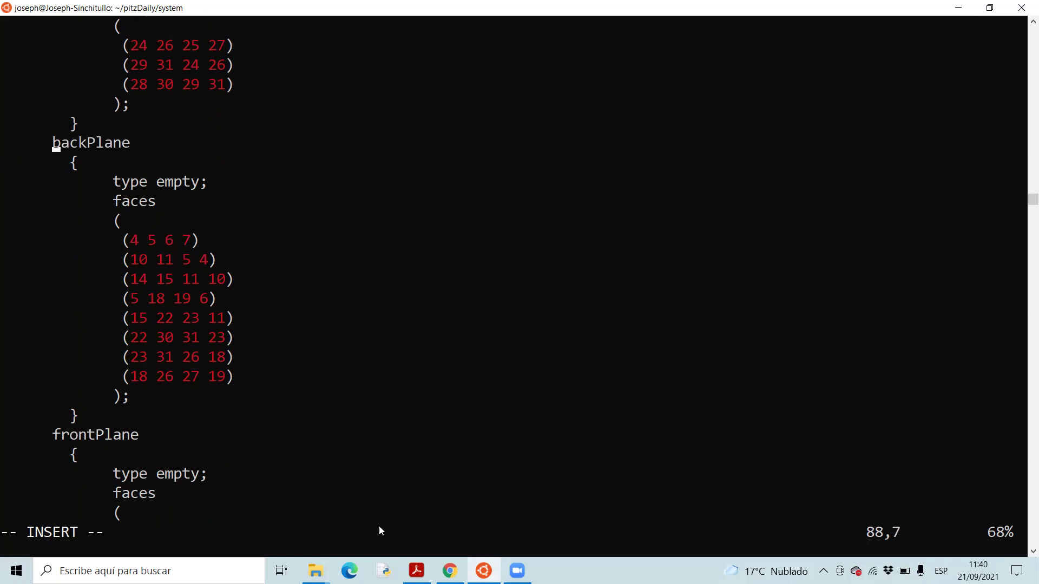
{"action": "key", "text": "Left"}
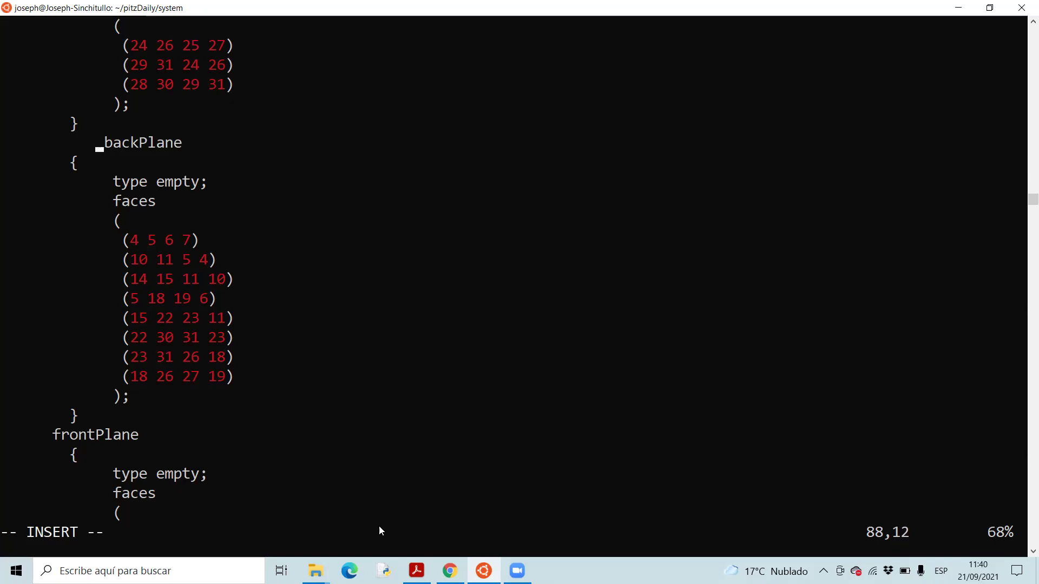
{"action": "key", "text": "BackSpace"}
{"action": "key", "text": "BackSpace"}
{"action": "key", "text": "BackSpace"}
{"action": "key", "text": "BackSpace"}
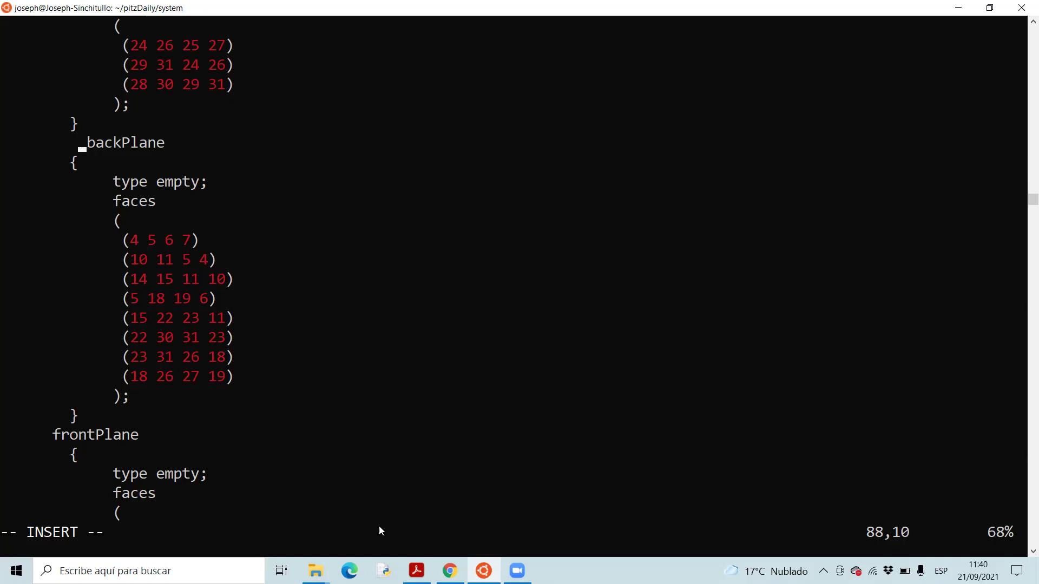
{"action": "key", "text": "BackSpace"}
{"action": "key", "text": "BackSpace"}
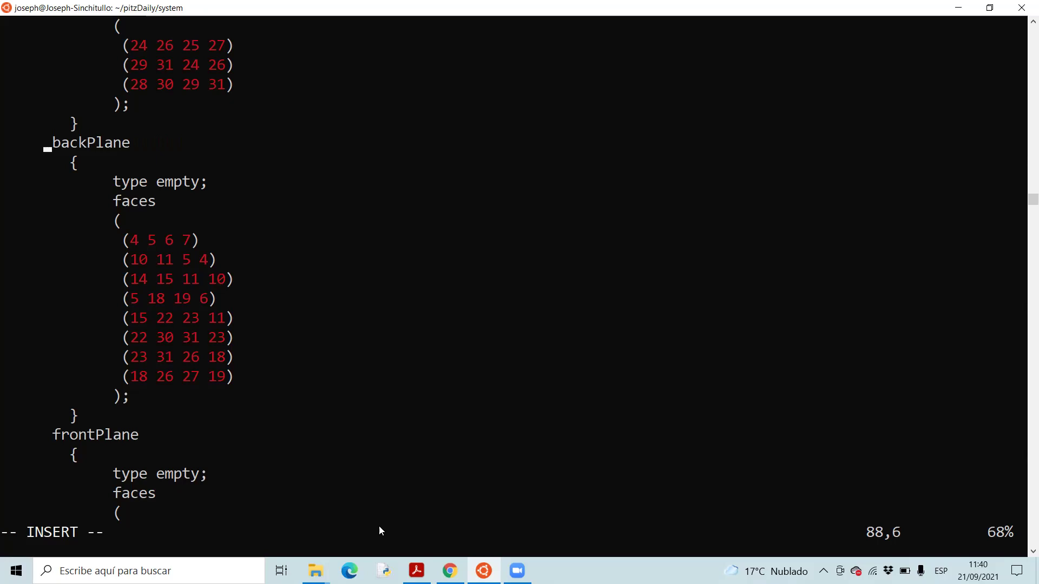
- Save blockMeshDict and quit vim with the :wq command
{"action": "key", "text": "Escape"}
{"action": "key", "text": "shift+colon"}
{"action": "type", "text": "¨wq"}
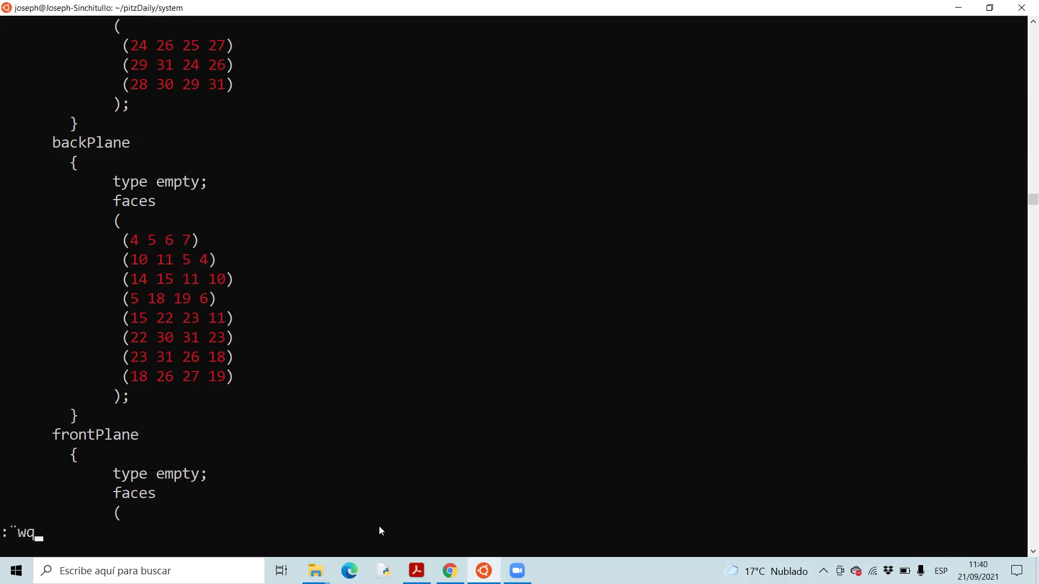
{"action": "key", "text": "Left"}
{"action": "key", "text": "Left"}
{"action": "key", "text": "BackSpace"}
{"action": "key", "text": "Return"}
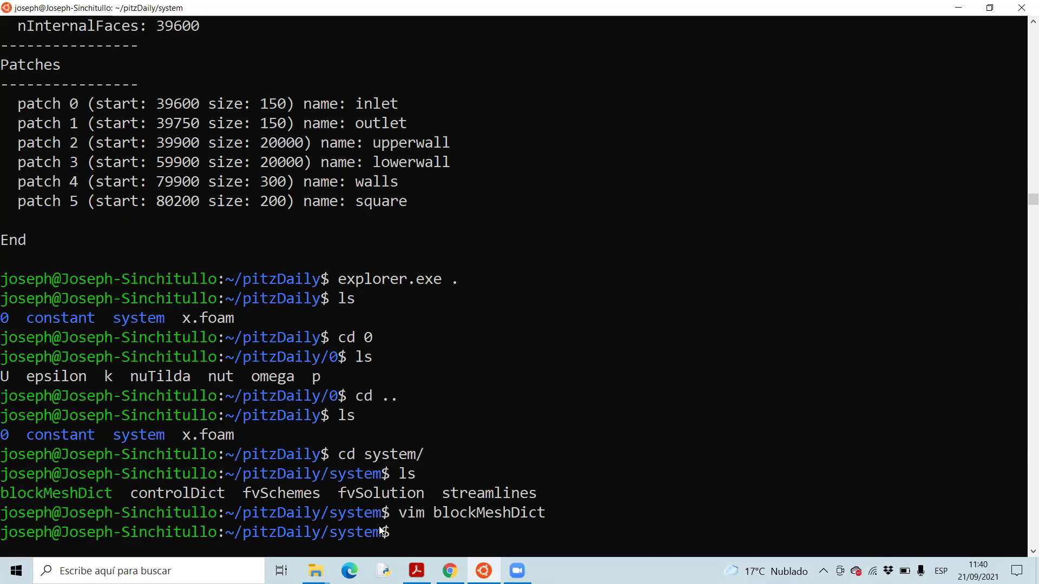
- Go back up to the pitzDaily case directory and list its contents
{"action": "type", "text": "cd  .."}
{"action": "key", "text": "Return"}
{"action": "type", "text": "l"}
{"action": "key", "text": "Return"}
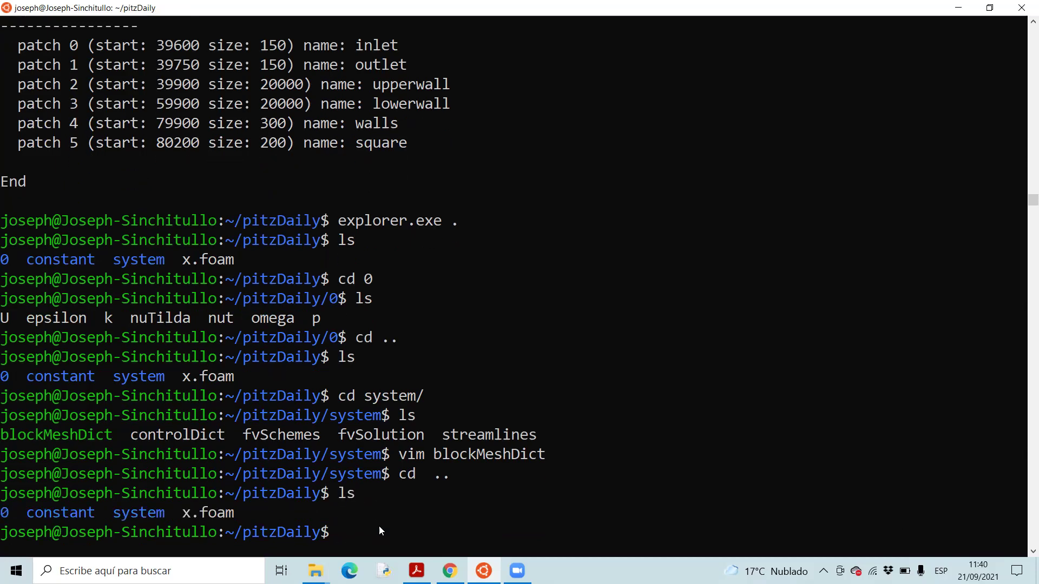
- Enter the 0 folder and list its field files
{"action": "type", "text": "cd 0"}
{"action": "key", "text": "Return"}
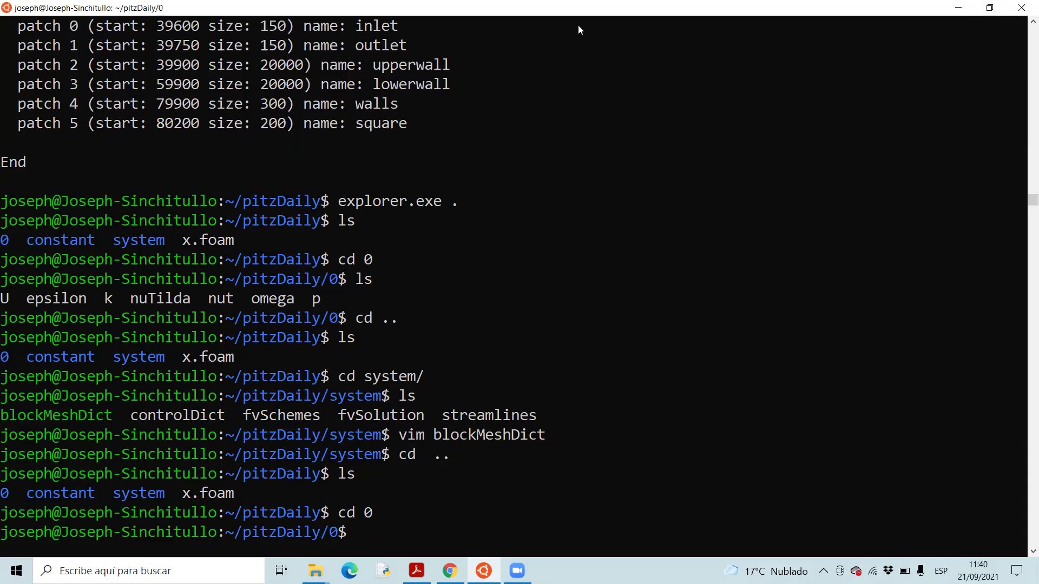
{"action": "type", "text": "ls"}
{"action": "key", "text": "Return"}
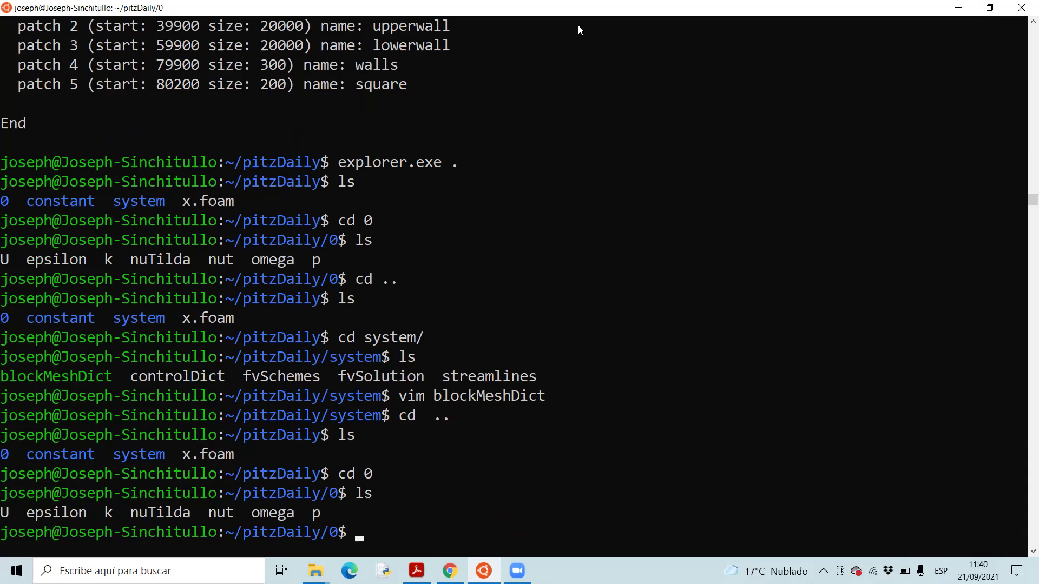
- Open the velocity field file U in vim
{"action": "type", "text": "vim U"}
{"action": "key", "text": "Return"}
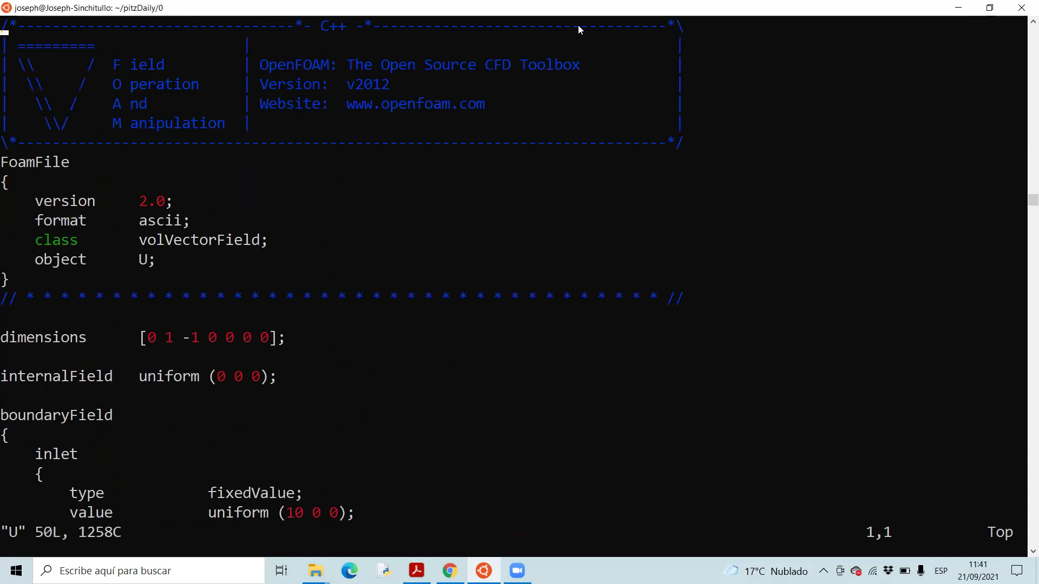
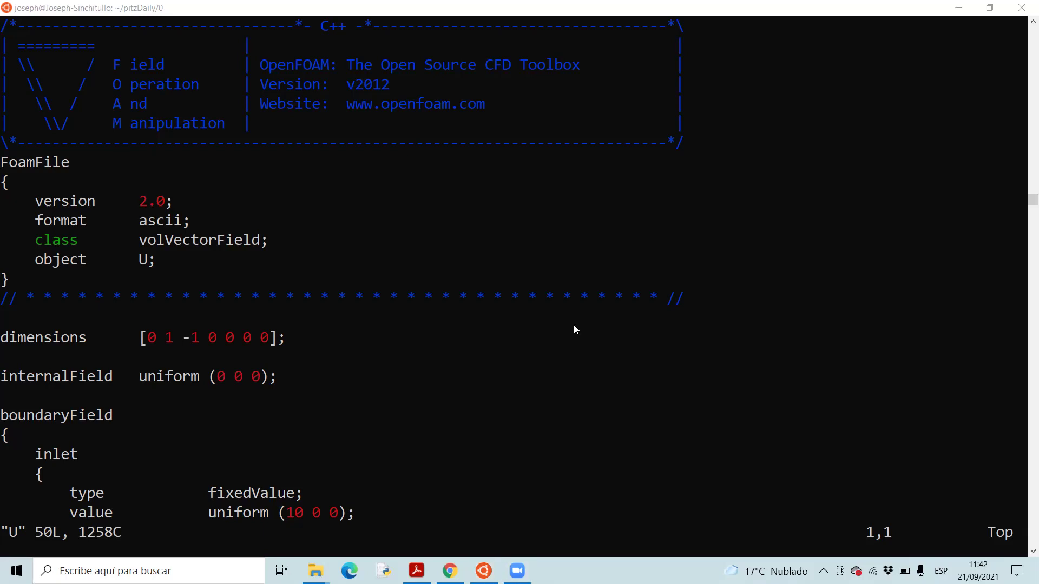
{"action": "left_click", "coordinate": [10, 117]}
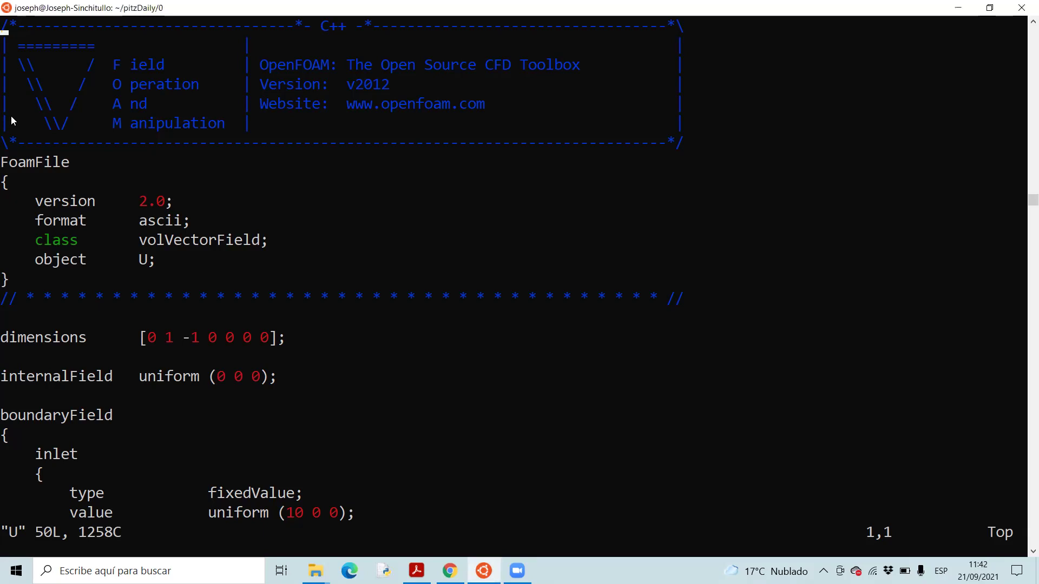
- Look through the U file from the header down to the end of the boundaryField patch entries
{"action": "key", "text": "Down"}
{"action": "key", "text": "Down"}
{"action": "key", "text": "Down"}
{"action": "key", "text": "Down"}
{"action": "key", "text": "Down"}
{"action": "key", "text": "Down"}
{"action": "key", "text": "Down"}
{"action": "key", "text": "Down"}
{"action": "key", "text": "Down"}
{"action": "key", "text": "Down"}
{"action": "key", "text": "Down"}
{"action": "key", "text": "Down"}
{"action": "key", "text": "Down"}
{"action": "key", "text": "Down"}
{"action": "key", "text": "Down"}
{"action": "key", "text": "Down"}
{"action": "key", "text": "Down"}
{"action": "key", "text": "Down"}
{"action": "key", "text": "Down"}
{"action": "key", "text": "Down"}
{"action": "key", "text": "Down"}
{"action": "key", "text": "Down"}
{"action": "key", "text": "Down"}
{"action": "key", "text": "Down"}
{"action": "key", "text": "Down"}
{"action": "key", "text": "Down"}
{"action": "key", "text": "Down"}
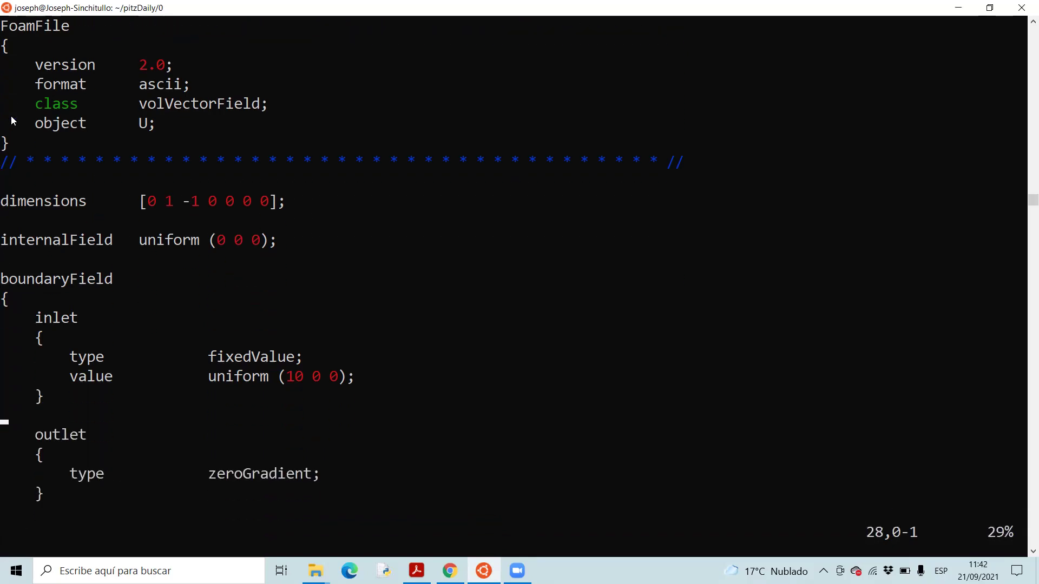
{"action": "key", "text": "Down"}
{"action": "key", "text": "Down"}
{"action": "key", "text": "Down"}
{"action": "key", "text": "Down"}
{"action": "key", "text": "Down"}
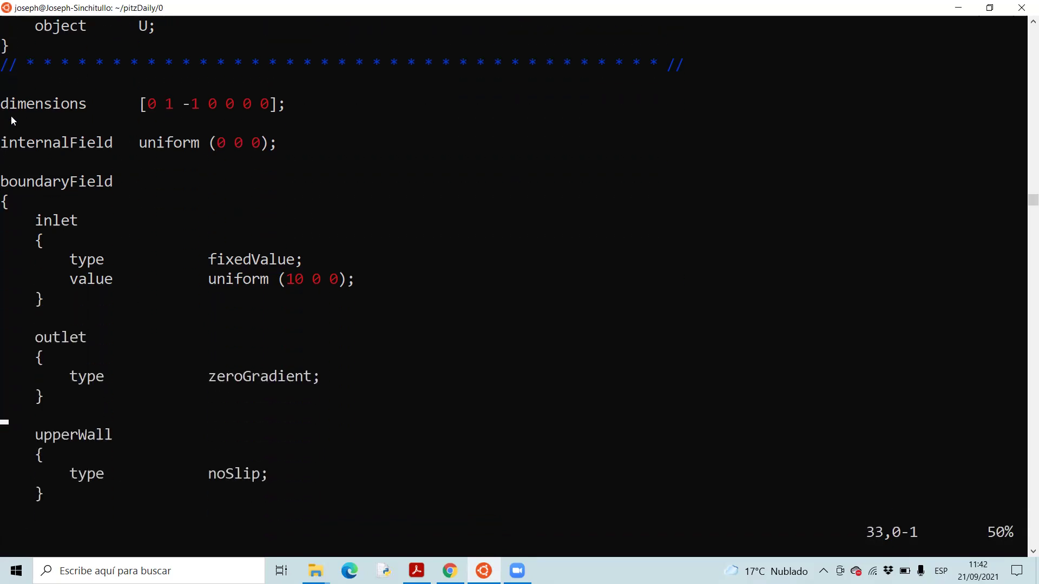
{"action": "key", "text": "Down"}
{"action": "key", "text": "Down"}
{"action": "key", "text": "Down"}
{"action": "key", "text": "Down"}
{"action": "key", "text": "Down"}
{"action": "key", "text": "Down"}
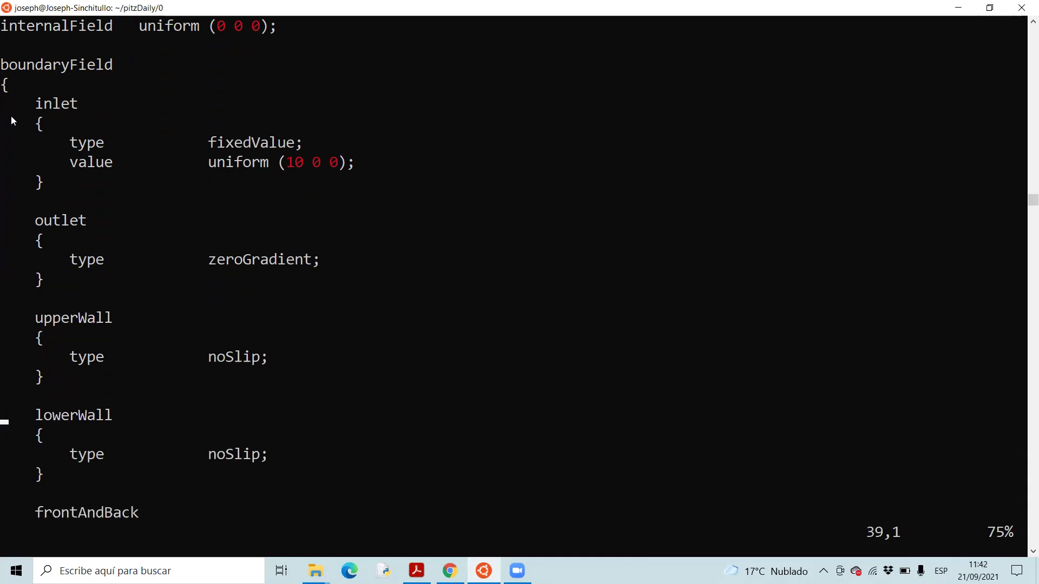
{"action": "key", "text": "Down"}
{"action": "key", "text": "Down"}
{"action": "key", "text": "Down"}
{"action": "key", "text": "Down"}
{"action": "key", "text": "Down"}
{"action": "key", "text": "Down"}
{"action": "key", "text": "Down"}
{"action": "key", "text": "Down"}
{"action": "key", "text": "Down"}
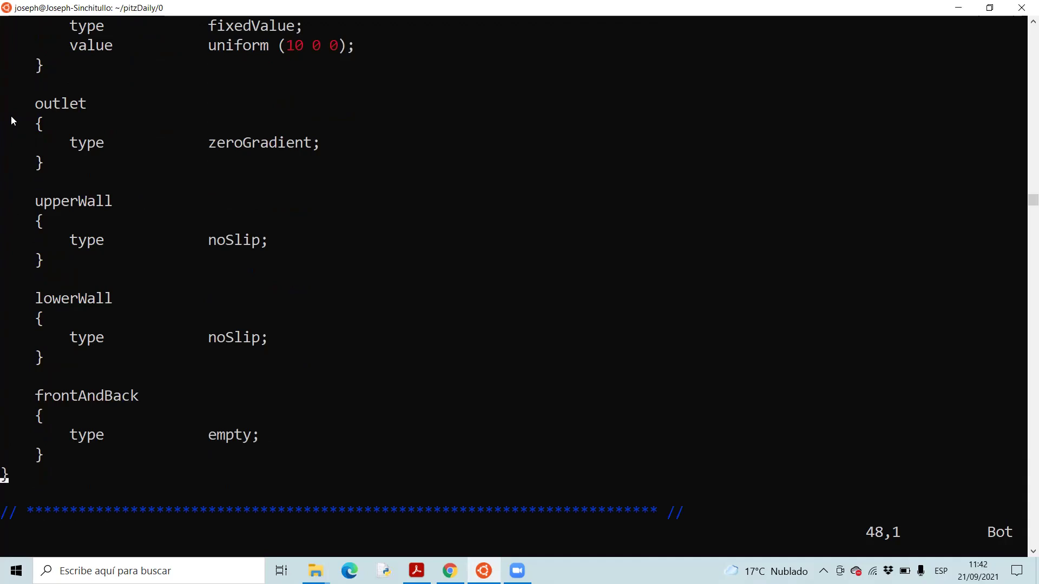
- Insert a new patch name square on its own line between the upperWall and lowerWall entries
{"action": "key", "text": "Up"}
{"action": "key", "text": "Up"}
{"action": "key", "text": "Up"}
{"action": "key", "text": "Up"}
{"action": "key", "text": "Down"}
{"action": "key", "text": "i"}
{"action": "key", "text": "Up"}
{"action": "key", "text": "Up"}
{"action": "key", "text": "Up"}
{"action": "key", "text": "Up"}
{"action": "key", "text": "Up"}
{"action": "key", "text": "Up"}
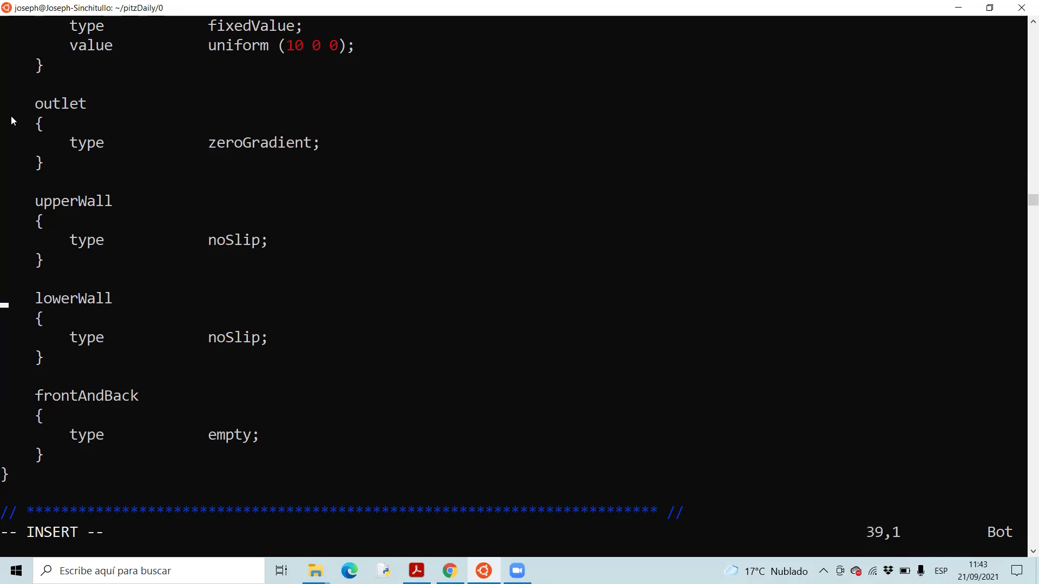
{"action": "key", "text": "Up"}
{"action": "key", "text": "Return"}
{"action": "key", "text": "Up"}
{"action": "type", "text": "square"}
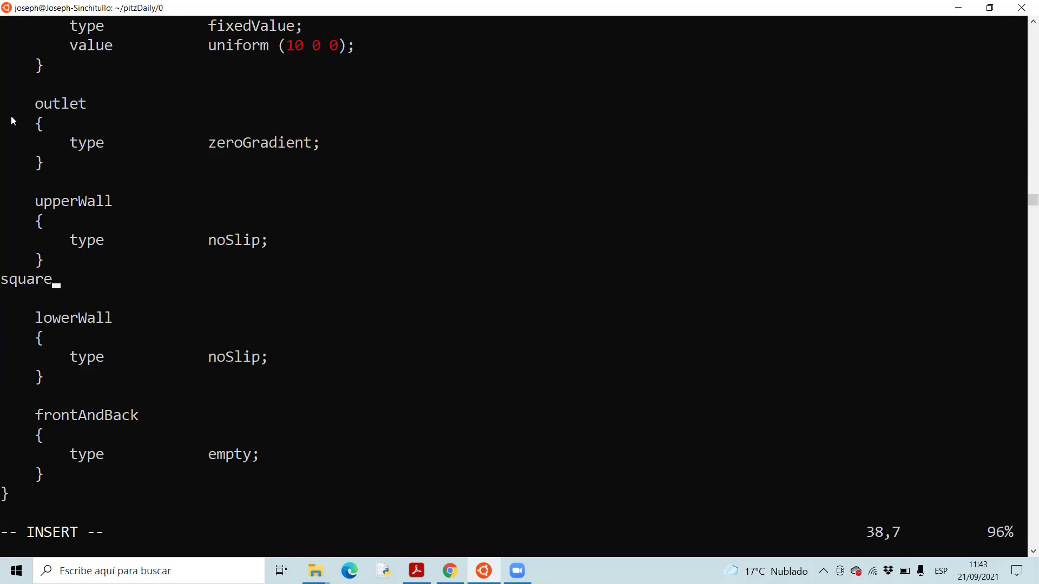
- Give the square patch a braced block containing type noSlip;
{"action": "key", "text": "Left"}
{"action": "key", "text": "Left"}
{"action": "key", "text": "Left"}
{"action": "key", "text": "Left"}
{"action": "key", "text": "Left"}
{"action": "key", "text": "Right"}
{"action": "key", "text": "Right"}
{"action": "key", "text": "Right"}
{"action": "key", "text": "Right"}
{"action": "key", "text": "Right"}
{"action": "key", "text": "Return"}
{"action": "key", "text": "Tab"}
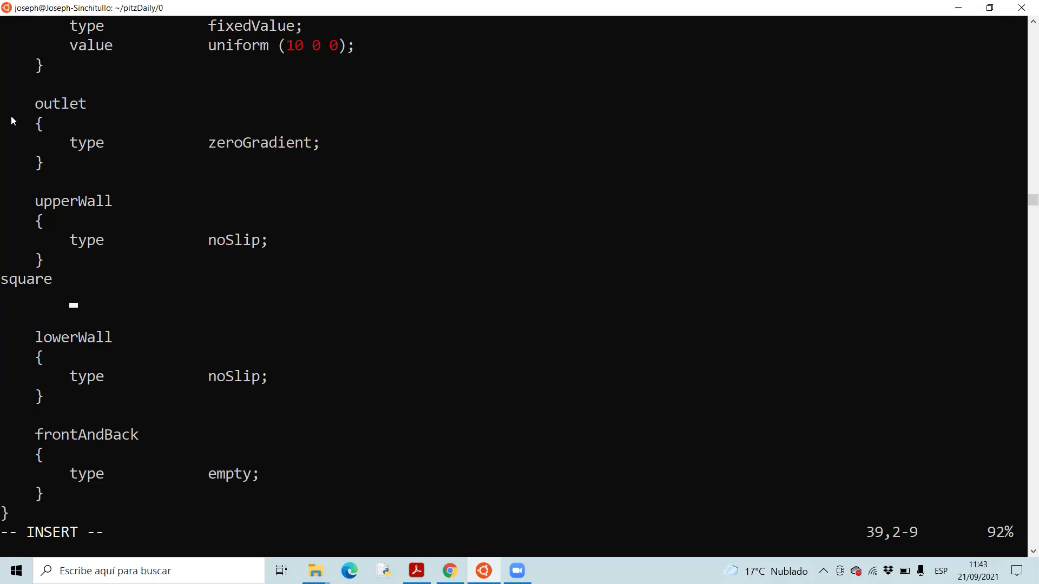
{"action": "type", "text": "{"}
{"action": "key", "text": "Return"}
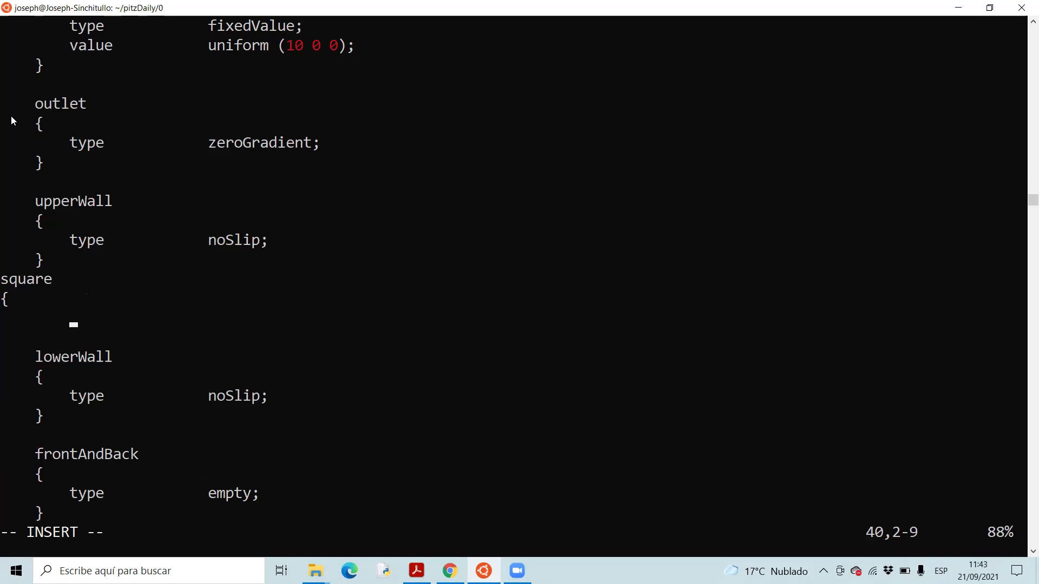
{"action": "type", "text": "type         n"}
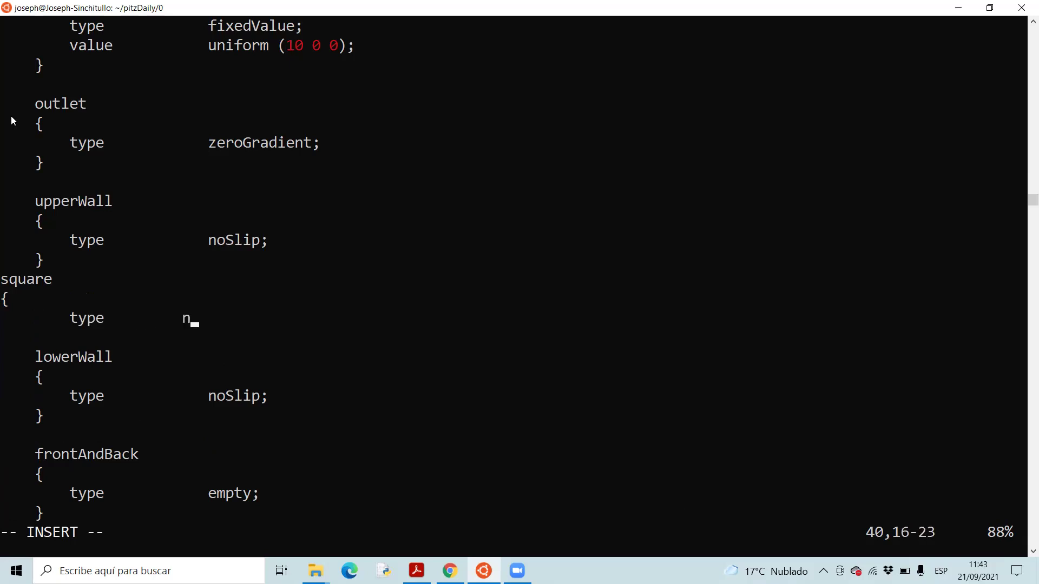
{"action": "type", "text": "oSlip;"}
{"action": "key", "text": "Return"}
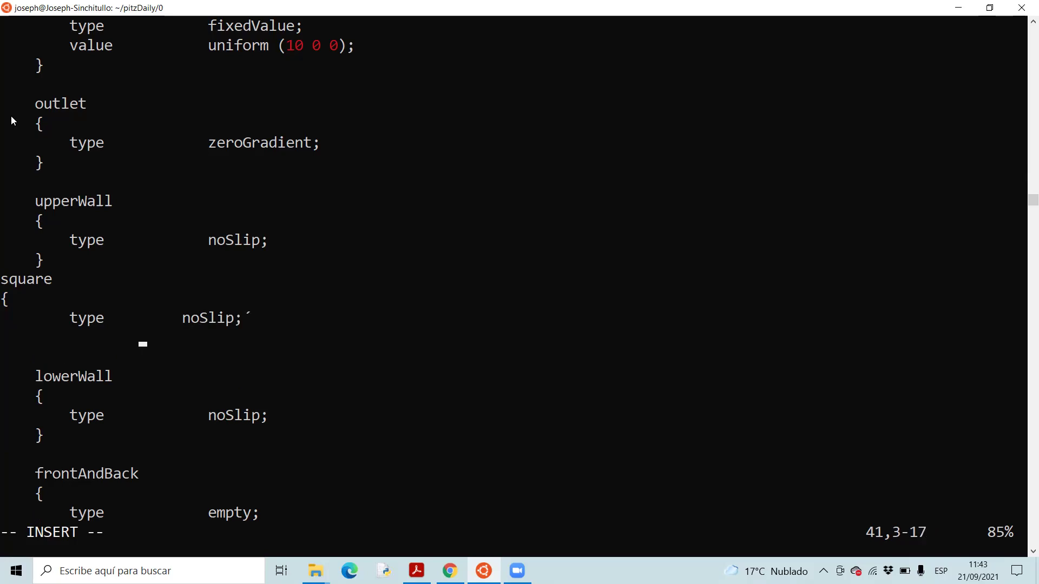
{"action": "type", "text": "}"}
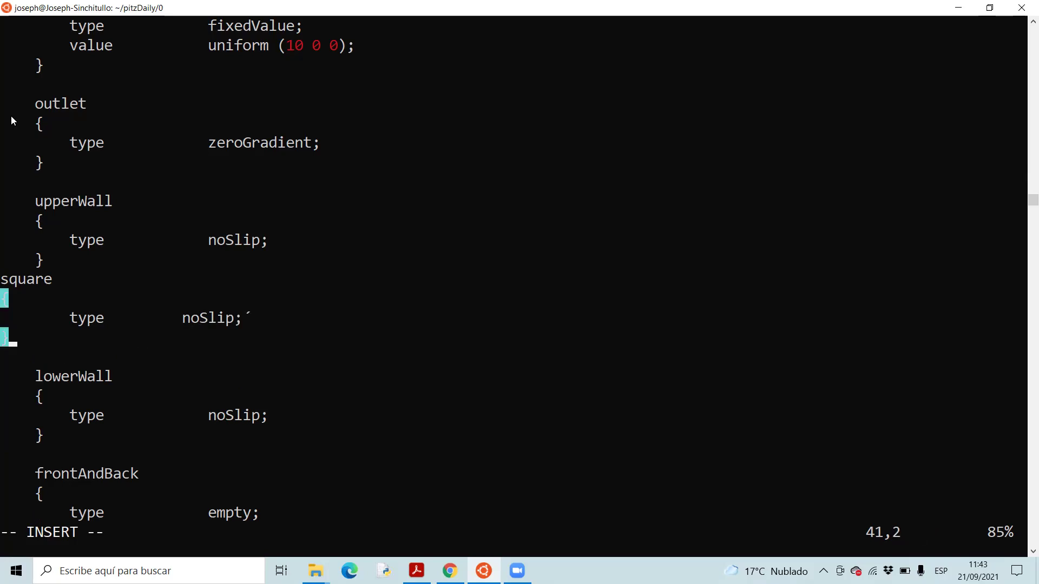
- Rename the upperWall patch to Walls
{"action": "key", "text": "Up"}
{"action": "key", "text": "Up"}
{"action": "key", "text": "Up"}
{"action": "key", "text": "Up"}
{"action": "key", "text": "Up"}
{"action": "key", "text": "Up"}
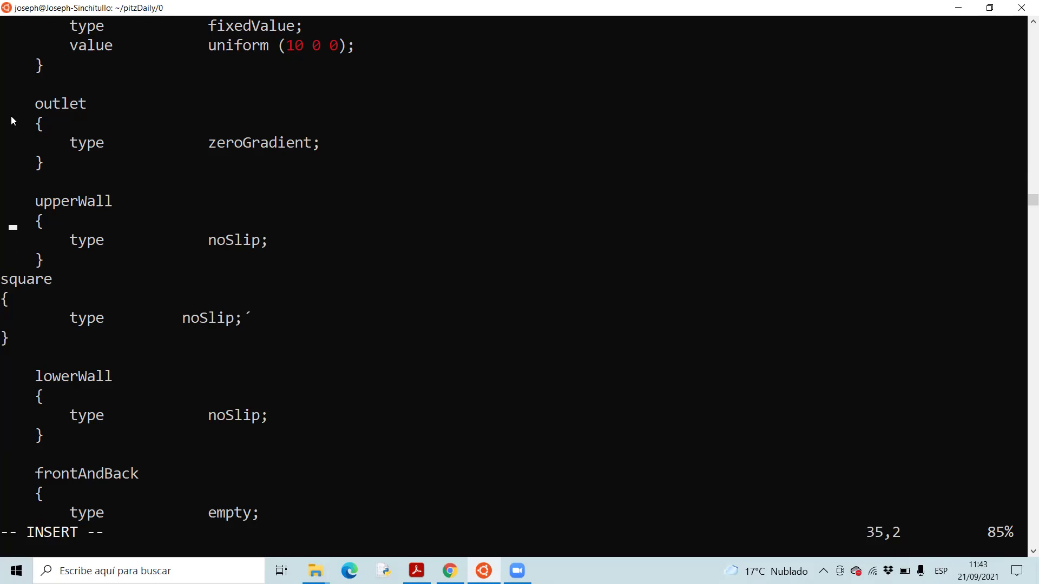
{"action": "key", "text": "Up"}
{"action": "key", "text": "Right"}
{"action": "key", "text": "Right"}
{"action": "key", "text": "Right"}
{"action": "key", "text": "Right"}
{"action": "key", "text": "Right"}
{"action": "key", "text": "Right"}
{"action": "key", "text": "Right"}
{"action": "key", "text": "Right"}
{"action": "type", "text": "i"}
{"action": "key", "text": "BackSpace"}
{"action": "key", "text": "BackSpace"}
{"action": "key", "text": "BackSpace"}
{"action": "key", "text": "BackSpace"}
{"action": "key", "text": "BackSpace"}
{"action": "key", "text": "BackSpace"}
{"action": "key", "text": "BackSpace"}
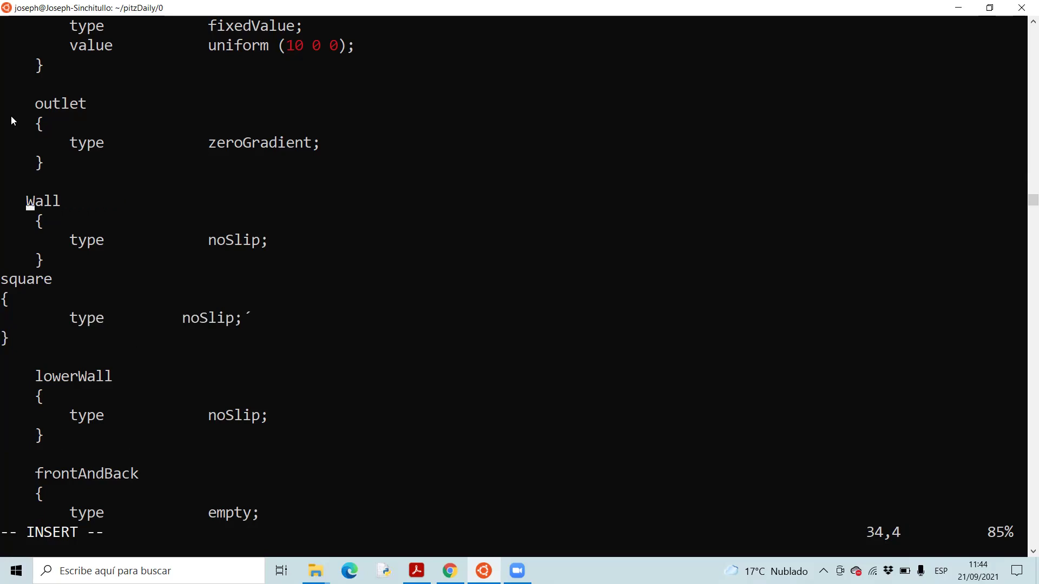
{"action": "key", "text": "Right"}
{"action": "key", "text": "Right"}
{"action": "key", "text": "Right"}
{"action": "key", "text": "Right"}
{"action": "key", "text": "Left"}
{"action": "type", "text": "s"}
{"action": "key", "text": "BackSpace"}
{"action": "key", "text": "Right"}
{"action": "type", "text": "s"}
- Rename the lowerWall patch to frontPlane
{"action": "key", "text": "Down"}
{"action": "key", "text": "Down"}
{"action": "key", "text": "Down"}
{"action": "key", "text": "Down"}
{"action": "key", "text": "Down"}
{"action": "key", "text": "Down"}
{"action": "key", "text": "Down"}
{"action": "key", "text": "Down"}
{"action": "key", "text": "Down"}
{"action": "key", "text": "Right"}
{"action": "key", "text": "Right"}
{"action": "key", "text": "Right"}
{"action": "key", "text": "Right"}
{"action": "key", "text": "Right"}
{"action": "key", "text": "BackSpace"}
{"action": "key", "text": "BackSpace"}
{"action": "key", "text": "BackSpace"}
{"action": "key", "text": "BackSpace"}
{"action": "key", "text": "BackSpace"}
{"action": "key", "text": "BackSpace"}
{"action": "key", "text": "BackSpace"}
{"action": "key", "text": "BackSpace"}
{"action": "key", "text": "BackSpace"}
{"action": "key", "text": "BackSpace"}
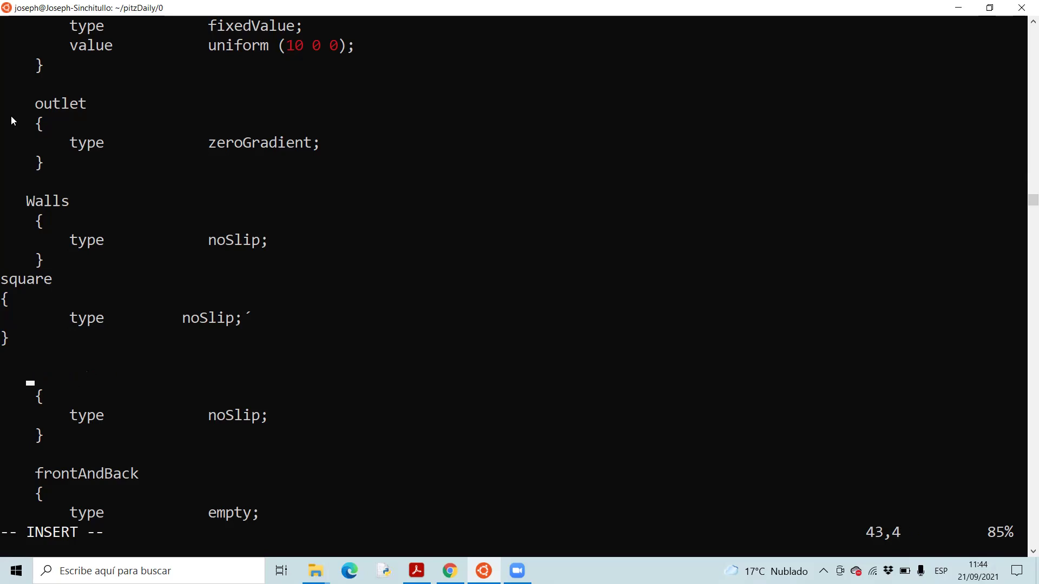
{"action": "type", "text": "frontPlane"}
- Change the frontPlane patch's type to empty
{"action": "key", "text": "Down"}
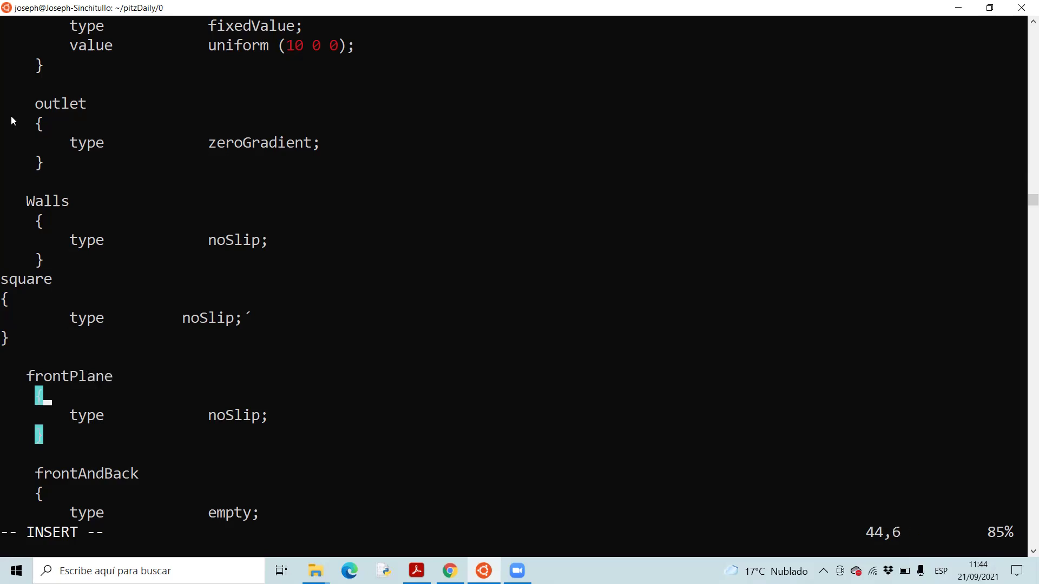
{"action": "key", "text": "Down"}
{"action": "key", "text": "Right"}
{"action": "key", "text": "Right"}
{"action": "key", "text": "Right"}
{"action": "key", "text": "Right"}
{"action": "key", "text": "Right"}
{"action": "key", "text": "Right"}
{"action": "key", "text": "Right"}
{"action": "key", "text": "Right"}
{"action": "key", "text": "Right"}
{"action": "key", "text": "Right"}
{"action": "key", "text": "Right"}
{"action": "key", "text": "Right"}
{"action": "key", "text": "Right"}
{"action": "key", "text": "Right"}
{"action": "key", "text": "Right"}
{"action": "key", "text": "Right"}
{"action": "key", "text": "Right"}
{"action": "key", "text": "Right"}
{"action": "key", "text": "Left"}
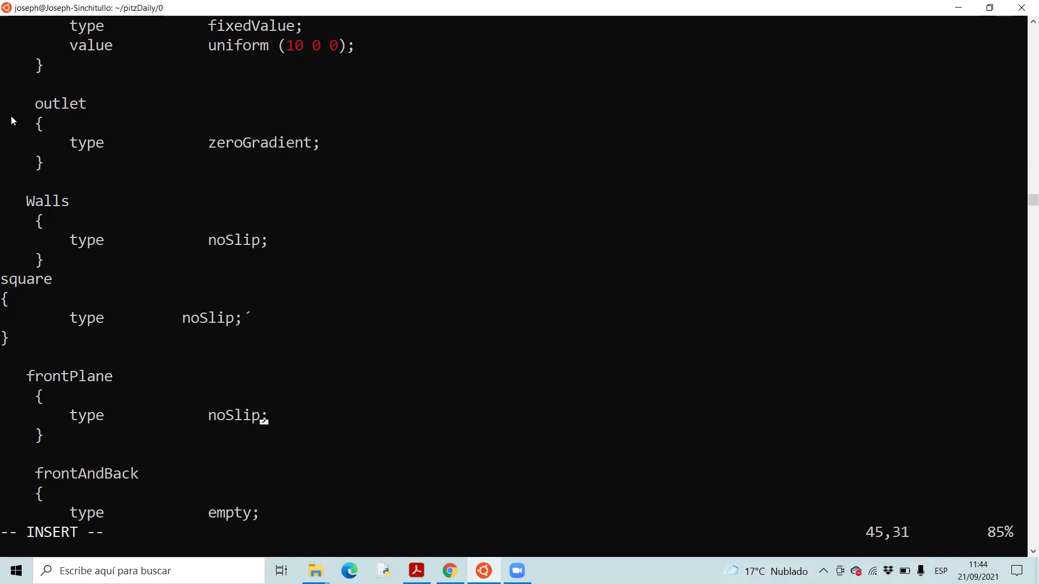
{"action": "key", "text": "BackSpace"}
{"action": "key", "text": "BackSpace"}
{"action": "key", "text": "BackSpace"}
{"action": "key", "text": "BackSpace"}
{"action": "key", "text": "BackSpace"}
{"action": "key", "text": "BackSpace"}
{"action": "key", "text": "BackSpace"}
{"action": "type", "text": "empty"}
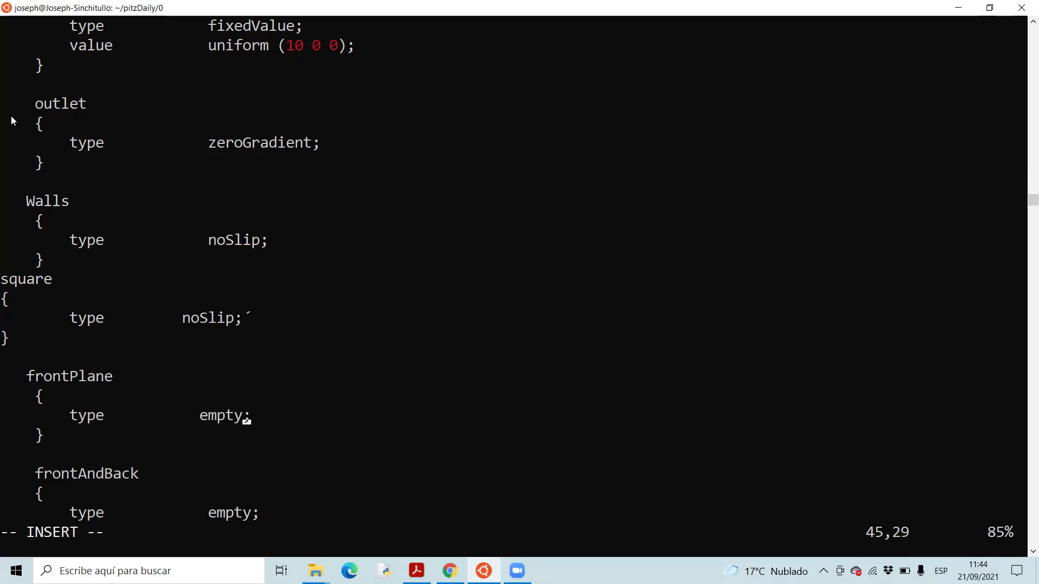
- Rename the frontAndBack patch to backPlane
{"action": "key", "text": "Down"}
{"action": "key", "text": "Down"}
{"action": "key", "text": "Down"}
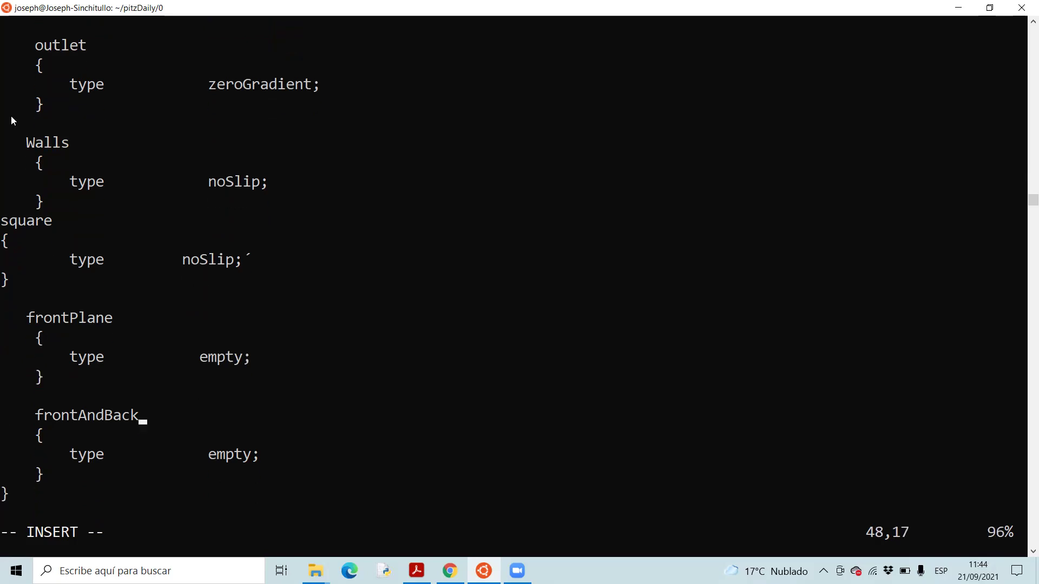
{"action": "key", "text": "Down"}
{"action": "key", "text": "BackSpace"}
{"action": "key", "text": "BackSpace"}
{"action": "key", "text": "BackSpace"}
{"action": "key", "text": "BackSpace"}
{"action": "key", "text": "BackSpace"}
{"action": "key", "text": "BackSpace"}
{"action": "key", "text": "BackSpace"}
{"action": "key", "text": "BackSpace"}
{"action": "key", "text": "BackSpace"}
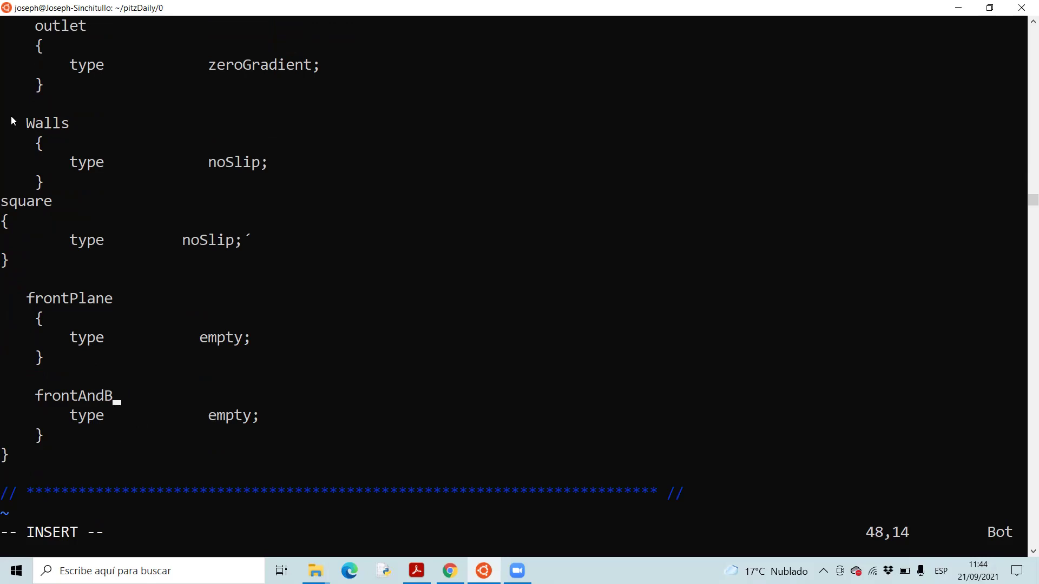
{"action": "key", "text": "BackSpace"}
{"action": "key", "text": "BackSpace"}
{"action": "key", "text": "BackSpace"}
{"action": "key", "text": "BackSpace"}
{"action": "key", "text": "BackSpace"}
{"action": "key", "text": "BackSpace"}
{"action": "key", "text": "BackSpace"}
{"action": "key", "text": "BackSpace"}
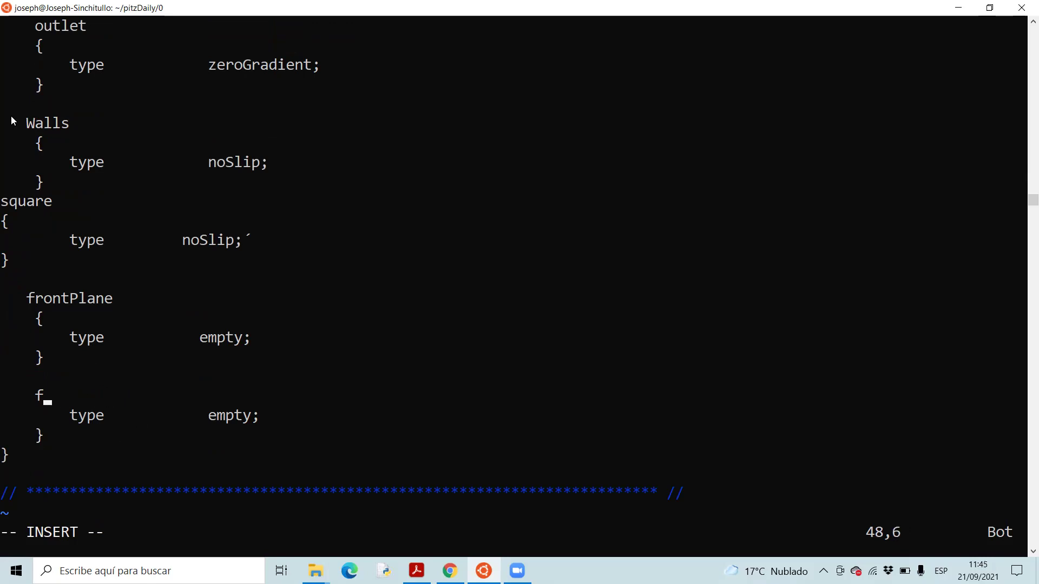
{"action": "key", "text": "BackSpace"}
{"action": "type", "text": "backPlane"}
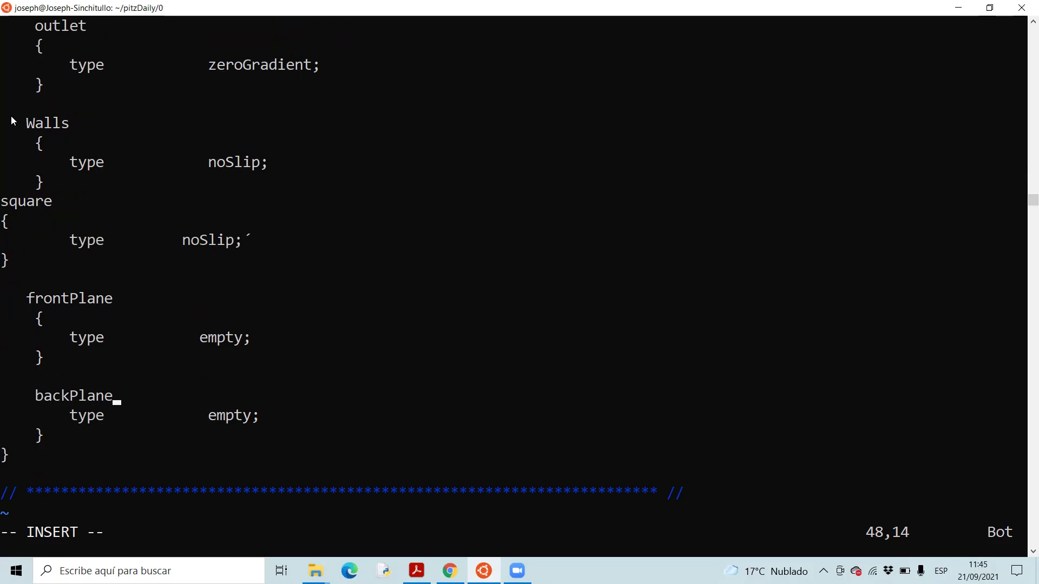
- Restore the opening brace on its own line below the backPlane name
{"action": "key", "text": "Return"}
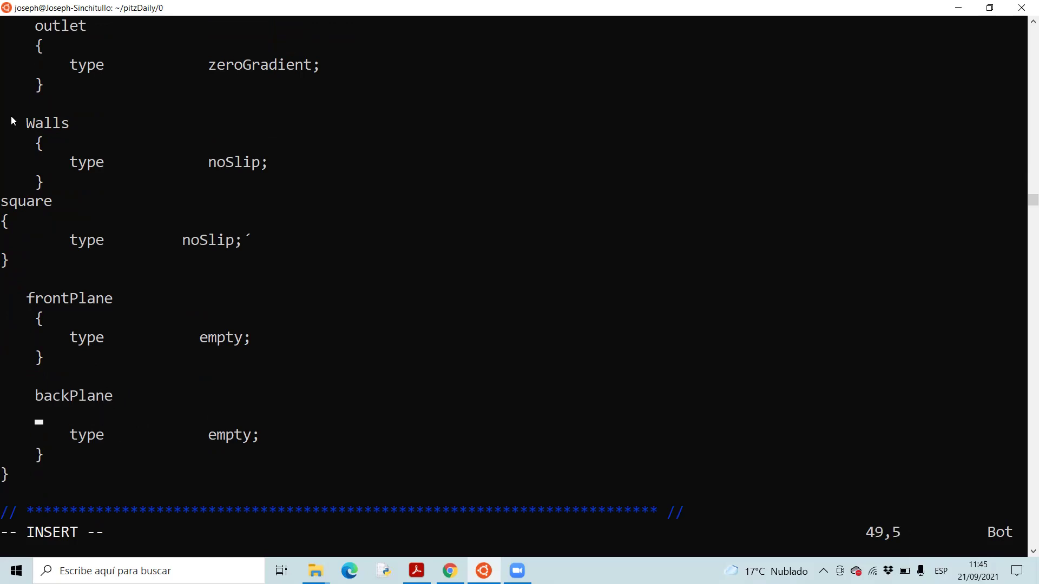
{"action": "type", "text": "{"}
{"action": "key", "text": "Left"}
{"action": "key", "text": "BackSpace"}
- Review the boundaryField entries of the U file, checking the patch names, types and braces from inlet to backPlane
{"action": "key", "text": "Down"}
{"action": "key", "text": "Down"}
{"action": "key", "text": "Down"}
{"action": "key", "text": "Down"}
{"action": "key", "text": "Down"}
{"action": "key", "text": "Up"}
{"action": "key", "text": "Up"}
{"action": "key", "text": "Up"}
{"action": "key", "text": "Up"}
{"action": "key", "text": "Up"}
{"action": "key", "text": "Up"}
{"action": "key", "text": "Up"}
{"action": "key", "text": "Up"}
{"action": "key", "text": "Up"}
{"action": "key", "text": "Up"}
{"action": "key", "text": "Up"}
{"action": "key", "text": "Up"}
{"action": "key", "text": "Up"}
{"action": "key", "text": "Up"}
{"action": "key", "text": "Up"}
{"action": "key", "text": "Up"}
{"action": "key", "text": "Up"}
{"action": "key", "text": "Up"}
{"action": "key", "text": "Up"}
{"action": "key", "text": "Up"}
{"action": "key", "text": "Up"}
{"action": "key", "text": "Up"}
{"action": "key", "text": "Up"}
{"action": "key", "text": "Up"}
{"action": "key", "text": "Up"}
{"action": "key", "text": "Up"}
{"action": "key", "text": "Up"}
{"action": "key", "text": "Up"}
{"action": "key", "text": "Up"}
{"action": "key", "text": "Up"}
{"action": "key", "text": "Up"}
{"action": "key", "text": "Up"}
{"action": "key", "text": "Up"}
{"action": "key", "text": "Up"}
{"action": "key", "text": "Up"}
{"action": "key", "text": "Up"}
{"action": "key", "text": "Up"}
{"action": "key", "text": "Up"}
{"action": "key", "text": "Down"}
{"action": "key", "text": "Down"}
{"action": "key", "text": "Down"}
{"action": "key", "text": "Down"}
{"action": "key", "text": "Down"}
{"action": "key", "text": "Down"}
{"action": "key", "text": "Down"}
{"action": "key", "text": "Down"}
{"action": "key", "text": "Down"}
{"action": "key", "text": "Down"}
{"action": "key", "text": "Down"}
{"action": "key", "text": "Down"}
{"action": "key", "text": "Down"}
{"action": "key", "text": "Down"}
{"action": "key", "text": "Down"}
{"action": "key", "text": "Down"}
{"action": "key", "text": "Down"}
{"action": "key", "text": "Down"}
{"action": "key", "text": "Down"}
{"action": "key", "text": "Down"}
{"action": "key", "text": "Down"}
{"action": "key", "text": "Down"}
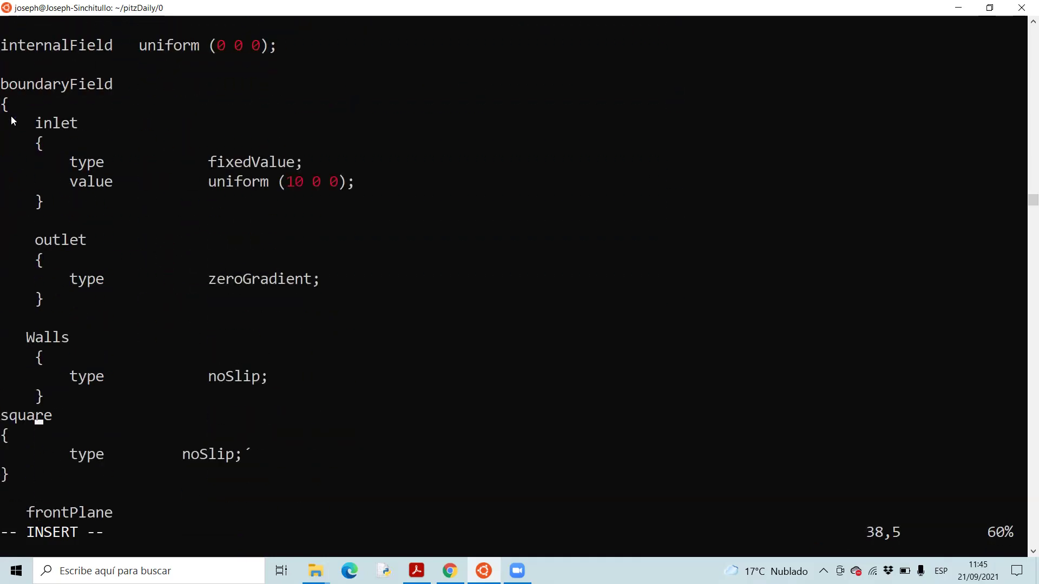
{"action": "key", "text": "Down"}
{"action": "key", "text": "Down"}
{"action": "key", "text": "Down"}
{"action": "key", "text": "Down"}
{"action": "key", "text": "Down"}
{"action": "key", "text": "Down"}
{"action": "key", "text": "Up"}
{"action": "key", "text": "Up"}
{"action": "key", "text": "Up"}
{"action": "key", "text": "Up"}
{"action": "key", "text": "Up"}
{"action": "key", "text": "Up"}
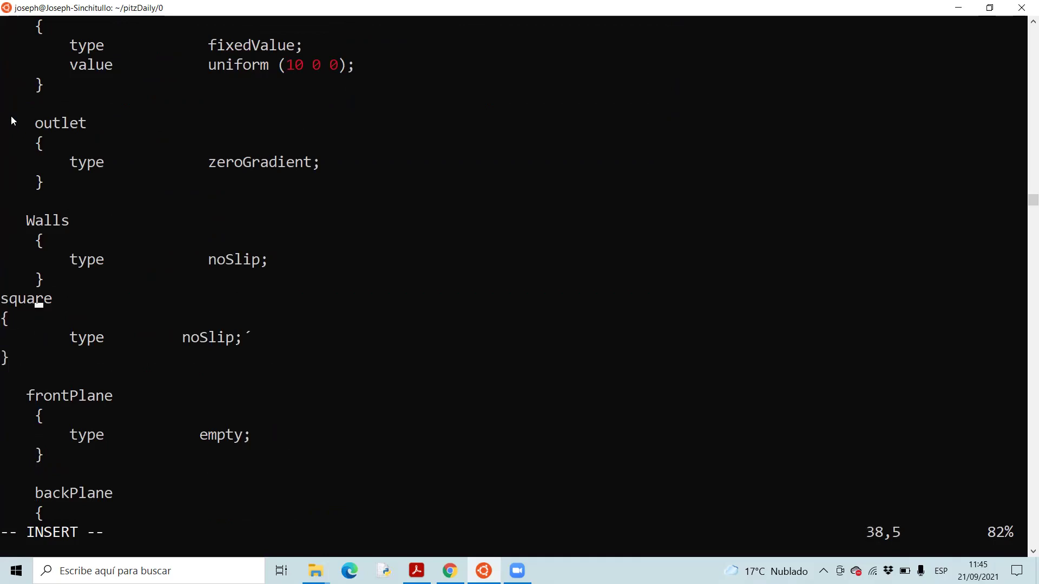
- Save the U file and quit vim
{"action": "key", "text": "Escape"}
{"action": "key", "text": "shift+colon"}
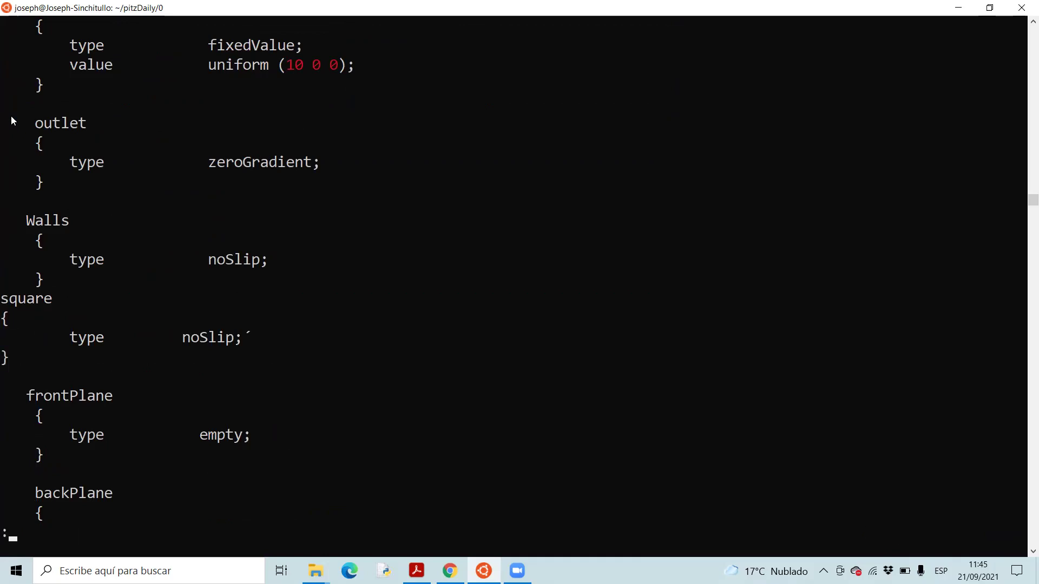
{"action": "type", "text": "¨wq"}
{"action": "key", "text": "Left"}
{"action": "key", "text": "Left"}
{"action": "key", "text": "BackSpace"}
{"action": "key", "text": "Return"}
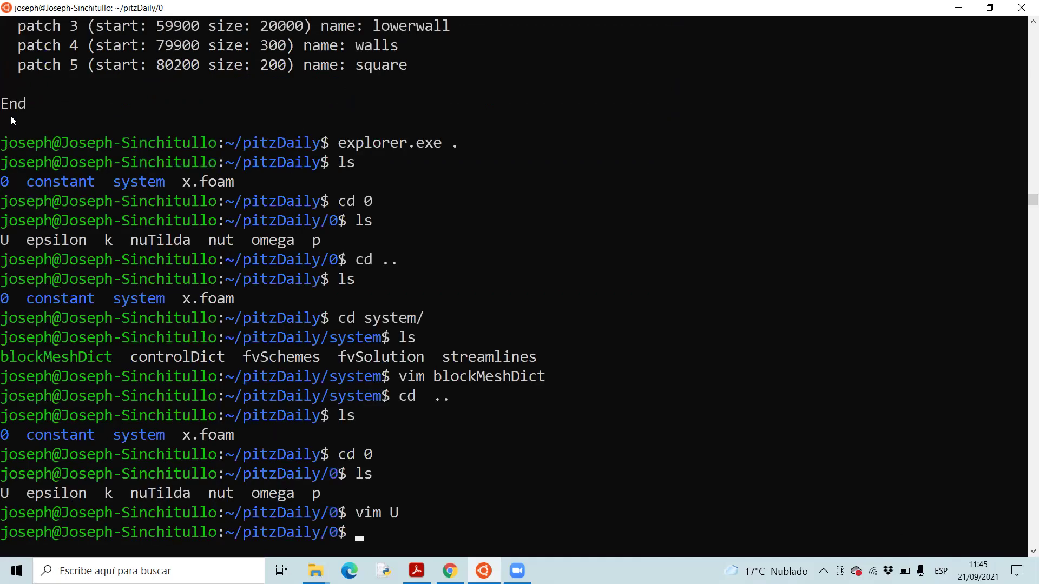
- Return to the pitzDaily case folder and list its contents
{"action": "type", "text": "cd .."}
{"action": "key", "text": "Return"}
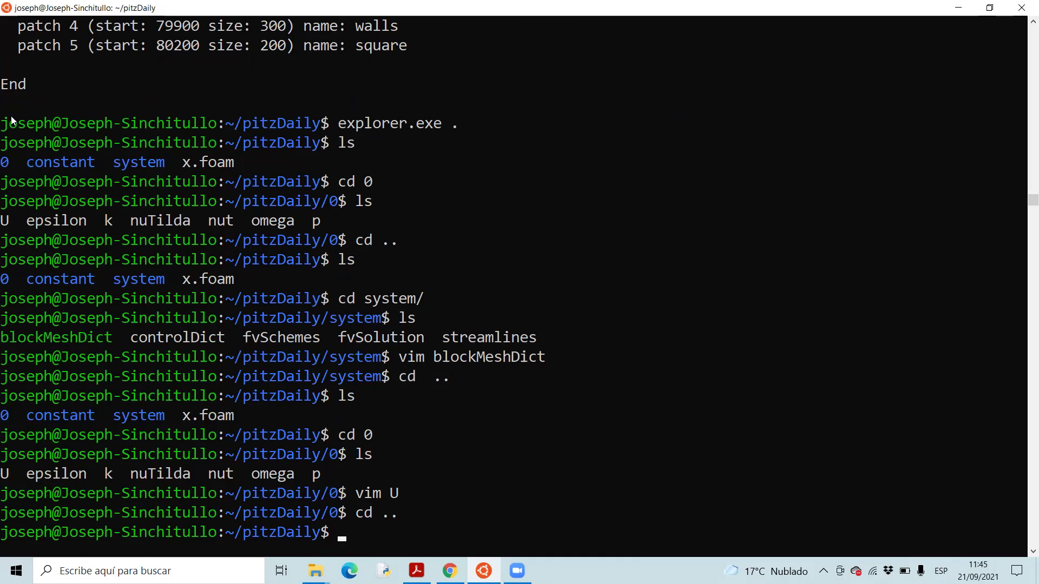
{"action": "type", "text": "ls"}
{"action": "key", "text": "Return"}
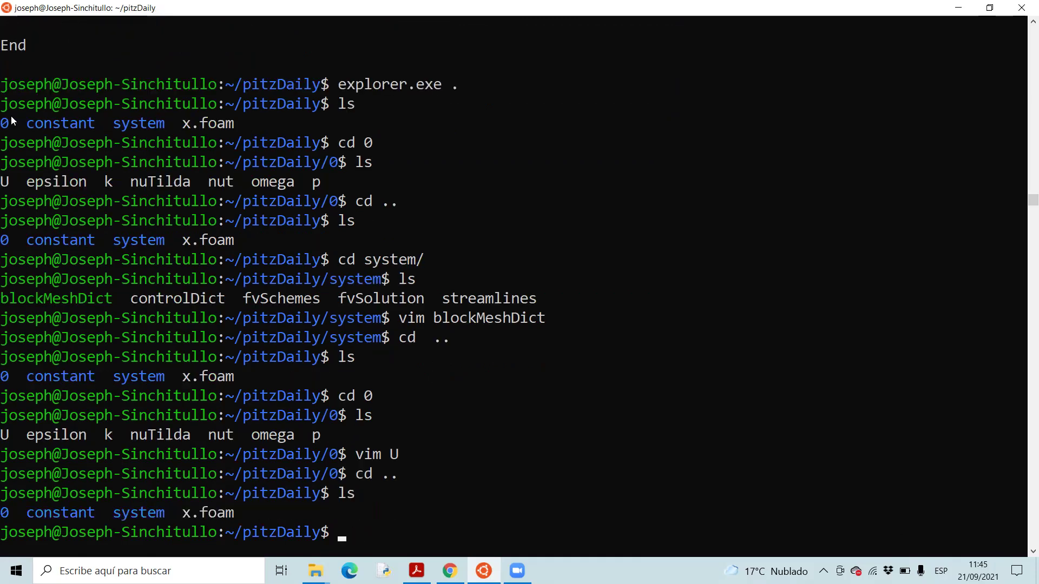
- Run the simpleFoam solver from the pitzDaily case folder
{"action": "type", "text": "simple"}
{"action": "key", "text": "Tab"}
{"action": "key", "text": "Tab"}
{"action": "key", "text": "Tab"}
{"action": "key", "text": "Tab"}
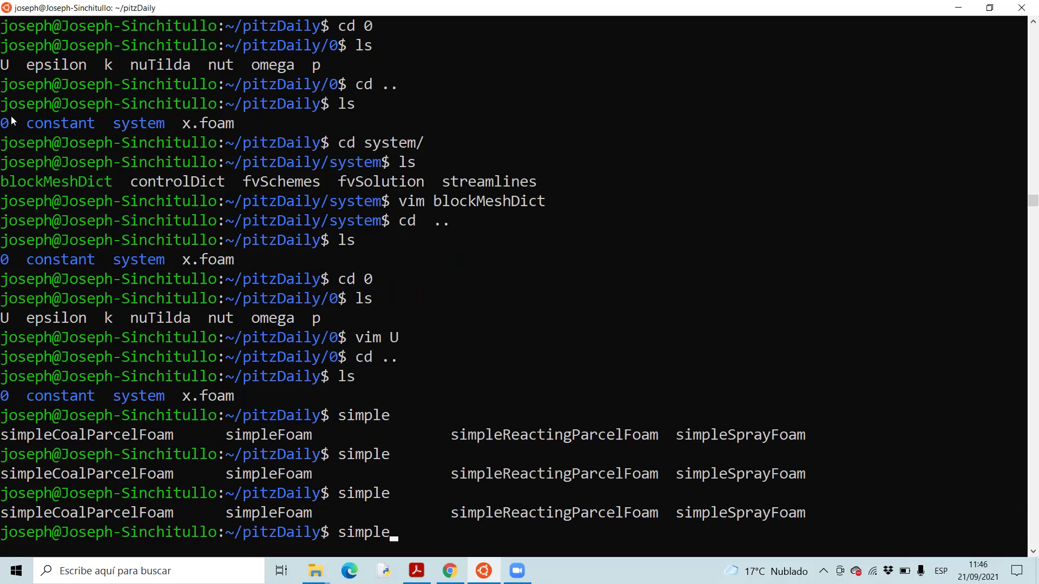
{"action": "type", "text": "Foam"}
{"action": "key", "text": "Return"}
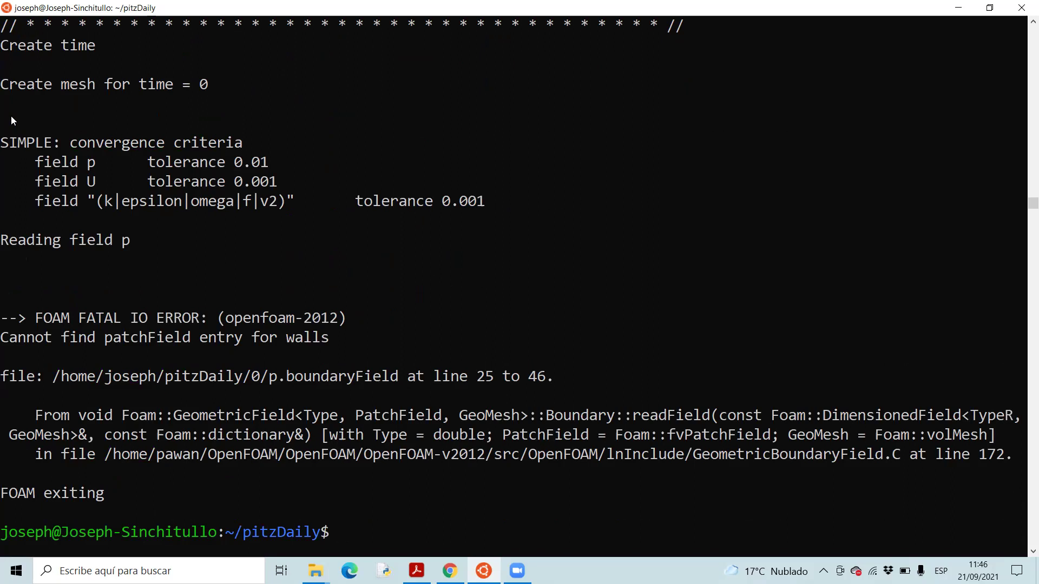
- List the case folder's contents, then enter the 0 folder and list its field files
{"action": "type", "text": "ls"}
{"action": "key", "text": "Return"}
{"action": "type", "text": "cd "}
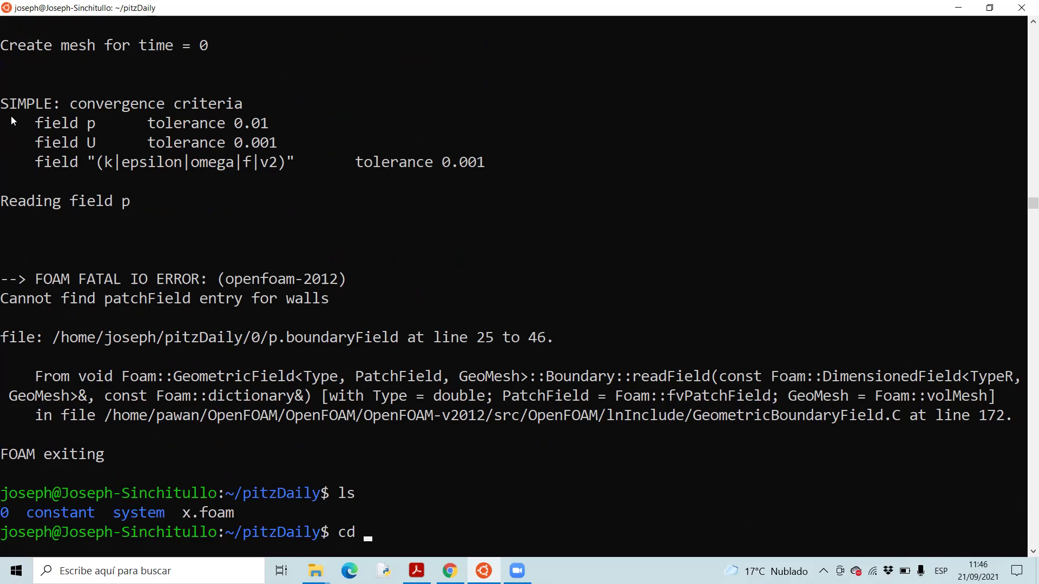
{"action": "type", "text": "0"}
{"action": "key", "text": "Return"}
{"action": "type", "text": "ls"}
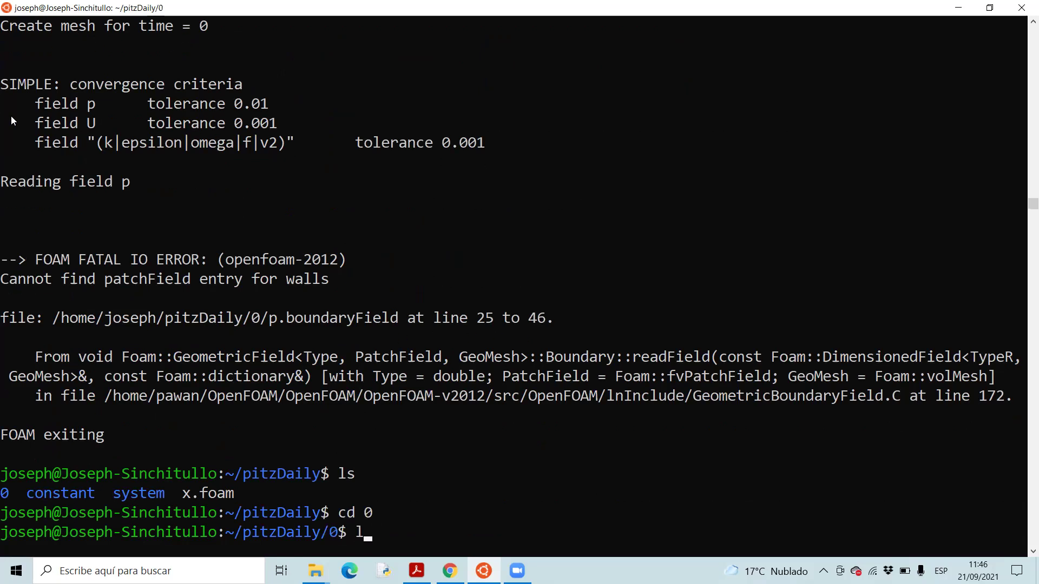
{"action": "key", "text": "Return"}
- Open the p field file from the 0 folder in vim
{"action": "type", "text": "vim "}
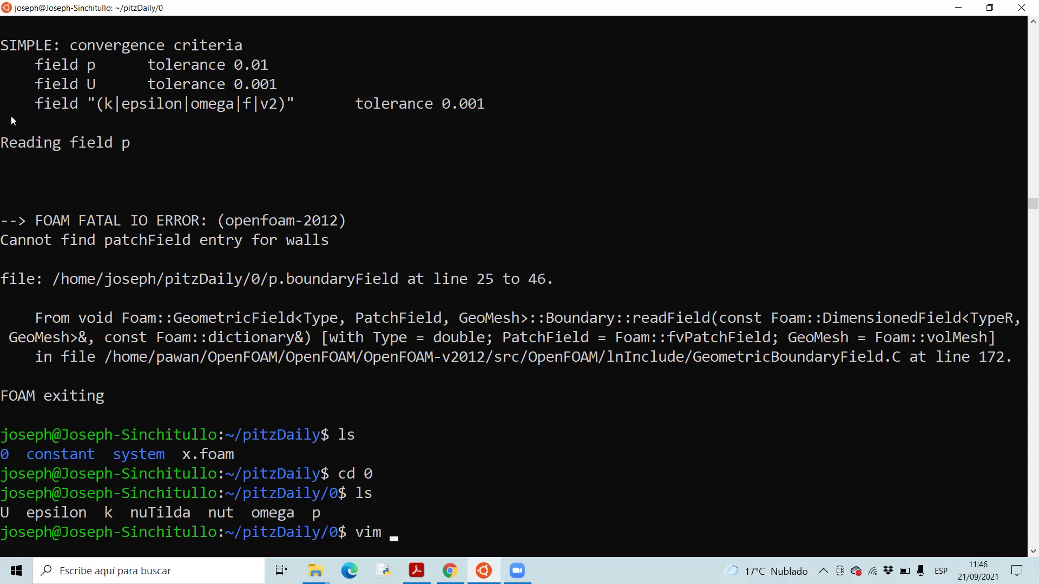
{"action": "type", "text": "p"}
{"action": "key", "text": "Return"}
- Rename the upperWall patch in the p file's boundaryField as walls
{"action": "key", "text": "Down"}
{"action": "key", "text": "Down"}
{"action": "key", "text": "Down"}
{"action": "key", "text": "Down"}
{"action": "key", "text": "Down"}
{"action": "key", "text": "Down"}
{"action": "key", "text": "Down"}
{"action": "key", "text": "Down"}
{"action": "key", "text": "Down"}
{"action": "key", "text": "Down"}
{"action": "key", "text": "Down"}
{"action": "key", "text": "Down"}
{"action": "key", "text": "Down"}
{"action": "key", "text": "Down"}
{"action": "key", "text": "Down"}
{"action": "key", "text": "Down"}
{"action": "key", "text": "Down"}
{"action": "key", "text": "Down"}
{"action": "key", "text": "Down"}
{"action": "key", "text": "Down"}
{"action": "key", "text": "Down"}
{"action": "key", "text": "Down"}
{"action": "key", "text": "Down"}
{"action": "key", "text": "Down"}
{"action": "key", "text": "Down"}
{"action": "key", "text": "Down"}
{"action": "key", "text": "Down"}
{"action": "key", "text": "Down"}
{"action": "key", "text": "Down"}
{"action": "key", "text": "Down"}
{"action": "key", "text": "Down"}
{"action": "key", "text": "Down"}
{"action": "key", "text": "Down"}
{"action": "key", "text": "Down"}
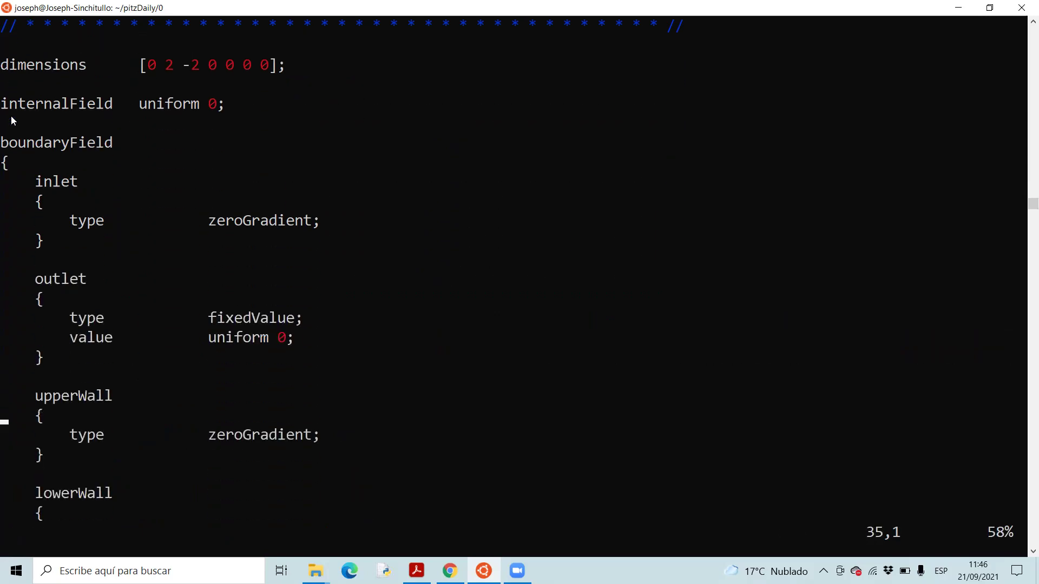
{"action": "key", "text": "Up"}
{"action": "key", "text": "Right"}
{"action": "key", "text": "Right"}
{"action": "key", "text": "Right"}
{"action": "key", "text": "Right"}
{"action": "key", "text": "Right"}
{"action": "key", "text": "Right"}
{"action": "key", "text": "Right"}
{"action": "key", "text": "Right"}
{"action": "key", "text": "Right"}
{"action": "key", "text": "Right"}
{"action": "key", "text": "Down"}
{"action": "key", "text": "Up"}
{"action": "key", "text": "Down"}
{"action": "key", "text": "Down"}
{"action": "key", "text": "Down"}
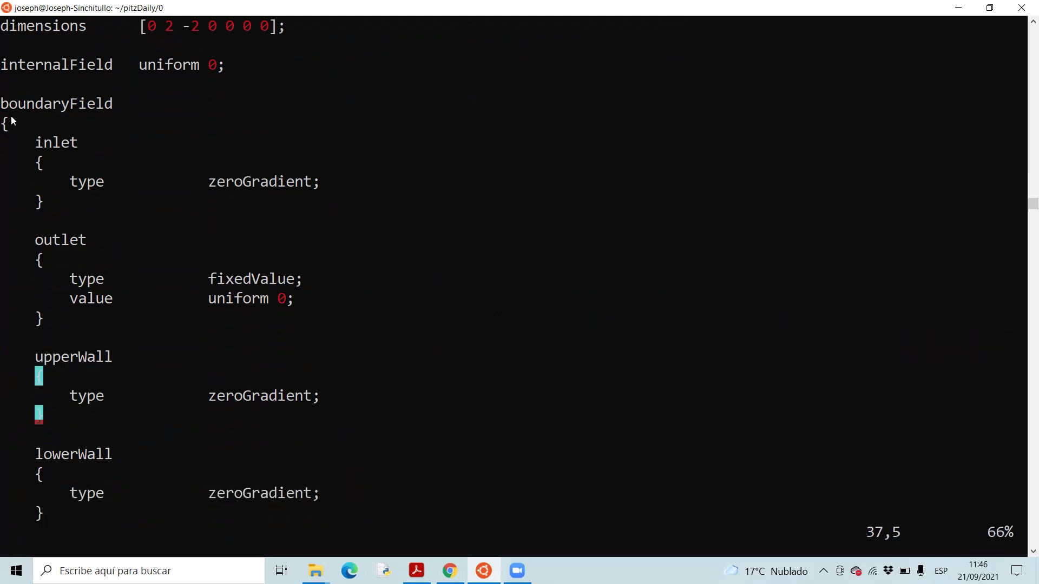
{"action": "key", "text": "Up"}
{"action": "key", "text": "Up"}
{"action": "key", "text": "Up"}
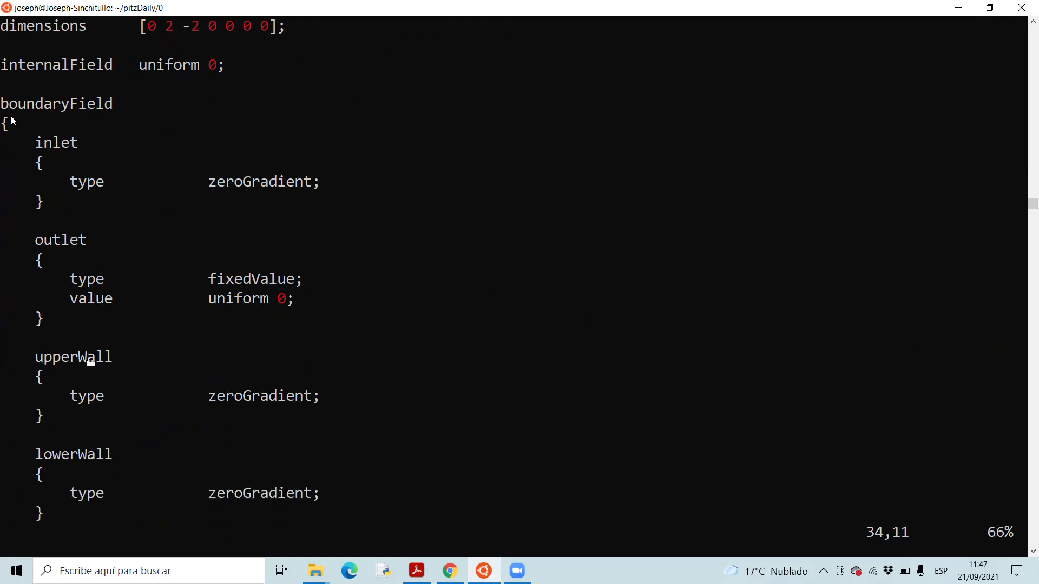
{"action": "key", "text": "Up"}
{"action": "key", "text": "Up"}
{"action": "key", "text": "Down"}
{"action": "key", "text": "Down"}
{"action": "key", "text": "Left"}
{"action": "key", "text": "Left"}
{"action": "key", "text": "Left"}
{"action": "key", "text": "i"}
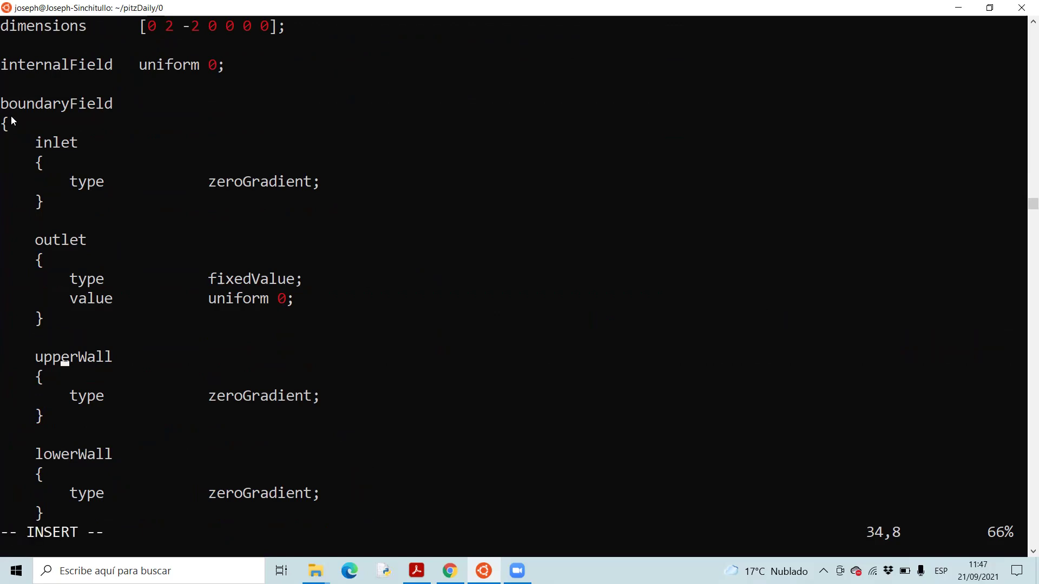
{"action": "key", "text": "BackSpace"}
{"action": "key", "text": "BackSpace"}
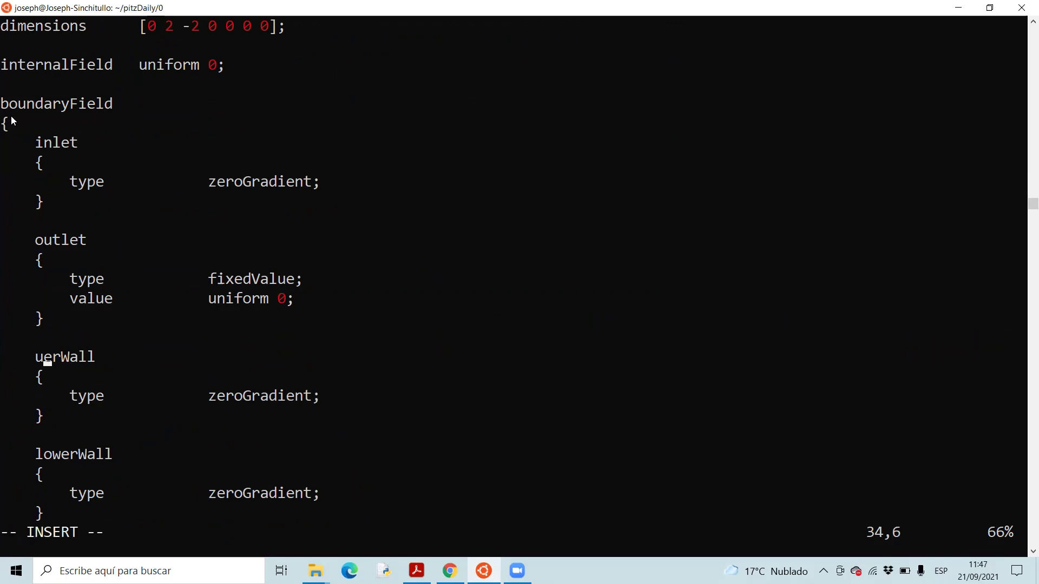
{"action": "key", "text": "BackSpace"}
{"action": "key", "text": "Right"}
{"action": "key", "text": "Right"}
{"action": "key", "text": "Right"}
{"action": "key", "text": "Right"}
{"action": "key", "text": "Right"}
{"action": "key", "text": "BackSpace"}
{"action": "key", "text": "BackSpace"}
{"action": "key", "text": "BackSpace"}
{"action": "key", "text": "BackSpace"}
{"action": "key", "text": "BackSpace"}
{"action": "key", "text": "BackSpace"}
{"action": "key", "text": "Right"}
{"action": "key", "text": "BackSpace"}
{"action": "type", "text": "wall"}
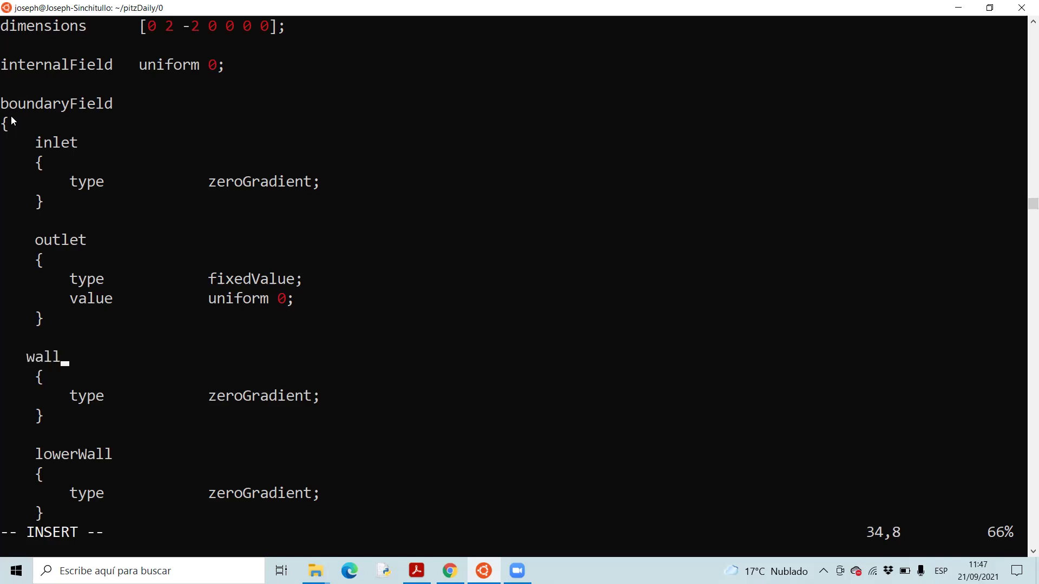
{"action": "type", "text": "s"}
- Rename the lowerWall patch in the p file's boundaryField as frontPlane
{"action": "key", "text": "Down"}
{"action": "key", "text": "Down"}
{"action": "key", "text": "Down"}
{"action": "key", "text": "Down"}
{"action": "key", "text": "Down"}
{"action": "key", "text": "Down"}
{"action": "key", "text": "Down"}
{"action": "key", "text": "Down"}
{"action": "key", "text": "Down"}
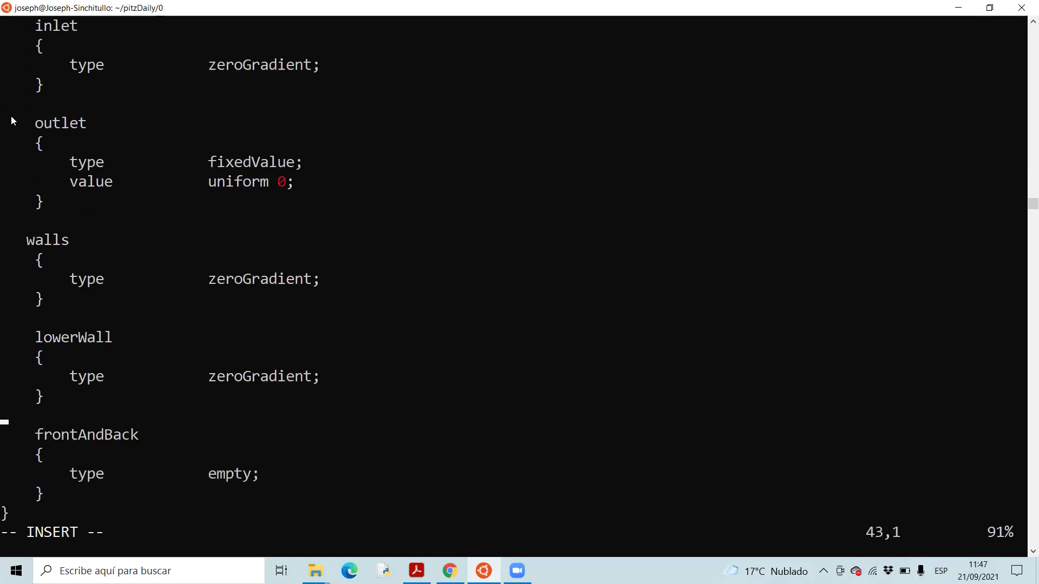
{"action": "key", "text": "Down"}
{"action": "key", "text": "Down"}
{"action": "key", "text": "Down"}
{"action": "key", "text": "Down"}
{"action": "key", "text": "Up"}
{"action": "key", "text": "Up"}
{"action": "key", "text": "Up"}
{"action": "key", "text": "Up"}
{"action": "key", "text": "Up"}
{"action": "key", "text": "Up"}
{"action": "key", "text": "Up"}
{"action": "key", "text": "Up"}
{"action": "key", "text": "Up"}
{"action": "key", "text": "Up"}
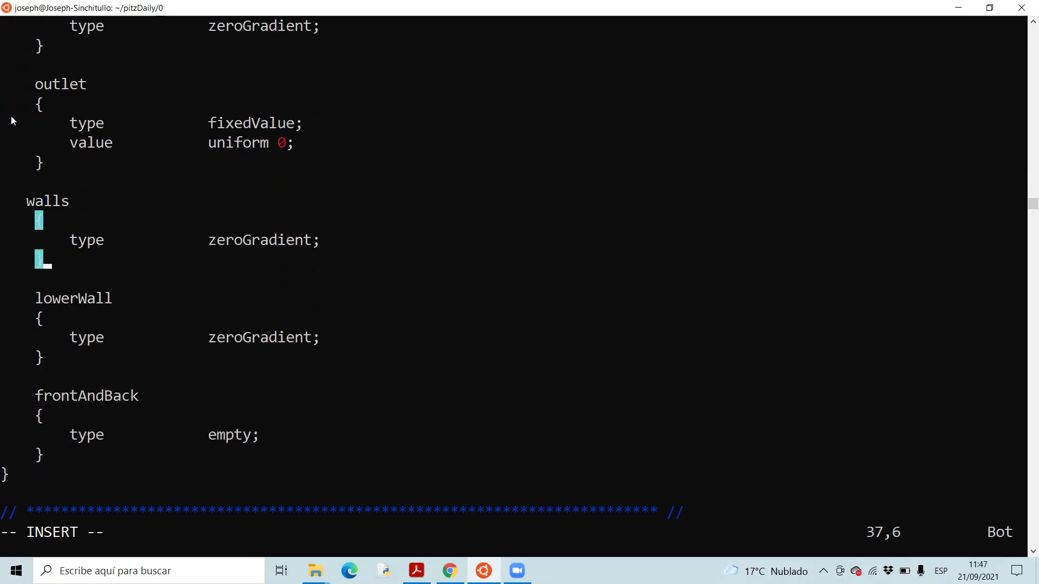
{"action": "key", "text": "Down"}
{"action": "key", "text": "Down"}
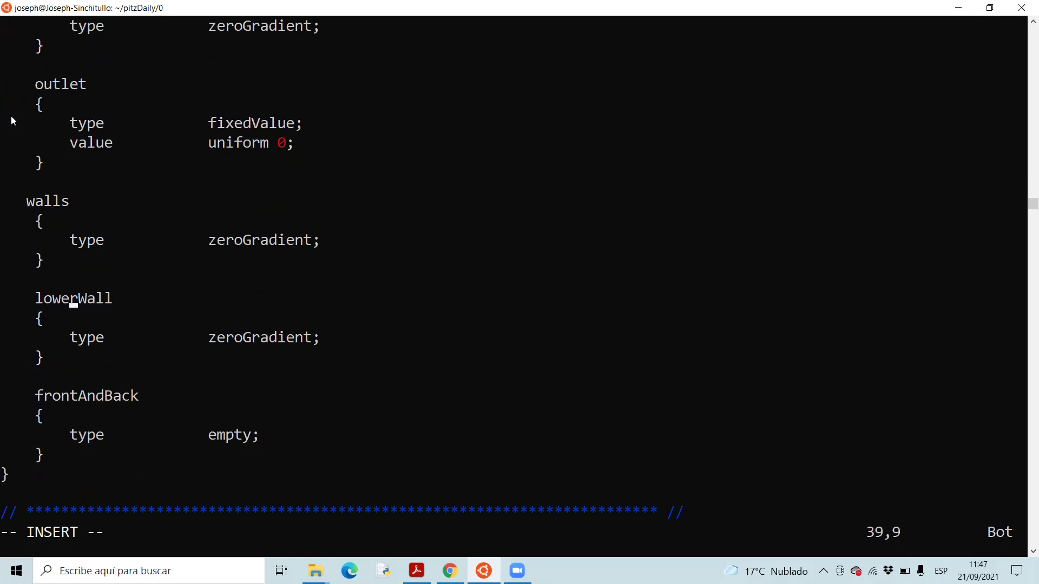
{"action": "key", "text": "Right"}
{"action": "key", "text": "Right"}
{"action": "key", "text": "Right"}
{"action": "key", "text": "Right"}
{"action": "key", "text": "Right"}
{"action": "key", "text": "BackSpace"}
{"action": "key", "text": "BackSpace"}
{"action": "key", "text": "BackSpace"}
{"action": "key", "text": "BackSpace"}
{"action": "key", "text": "BackSpace"}
{"action": "key", "text": "BackSpace"}
{"action": "key", "text": "BackSpace"}
{"action": "key", "text": "BackSpace"}
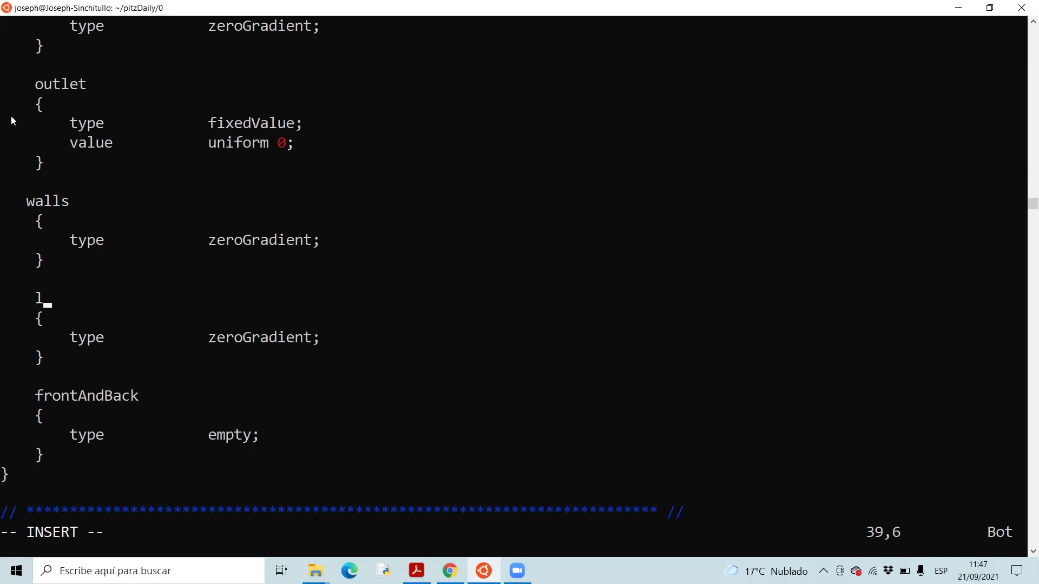
{"action": "key", "text": "BackSpace"}
{"action": "type", "text": "frontPlane"}
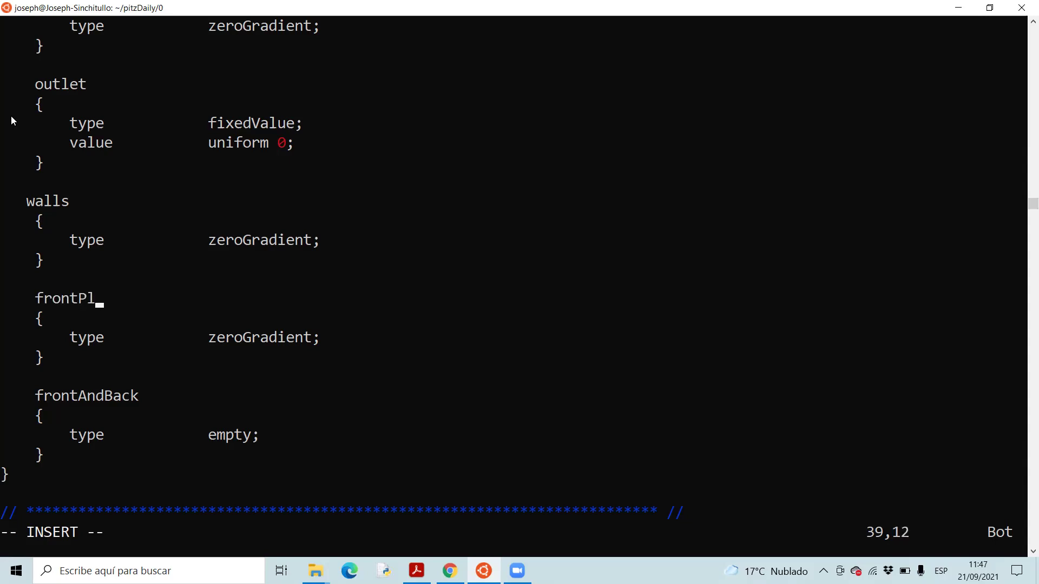
- Rename the frontAndBack patch in the p file's boundaryField as backPlane
{"action": "key", "text": "Down"}
{"action": "key", "text": "Down"}
{"action": "key", "text": "Down"}
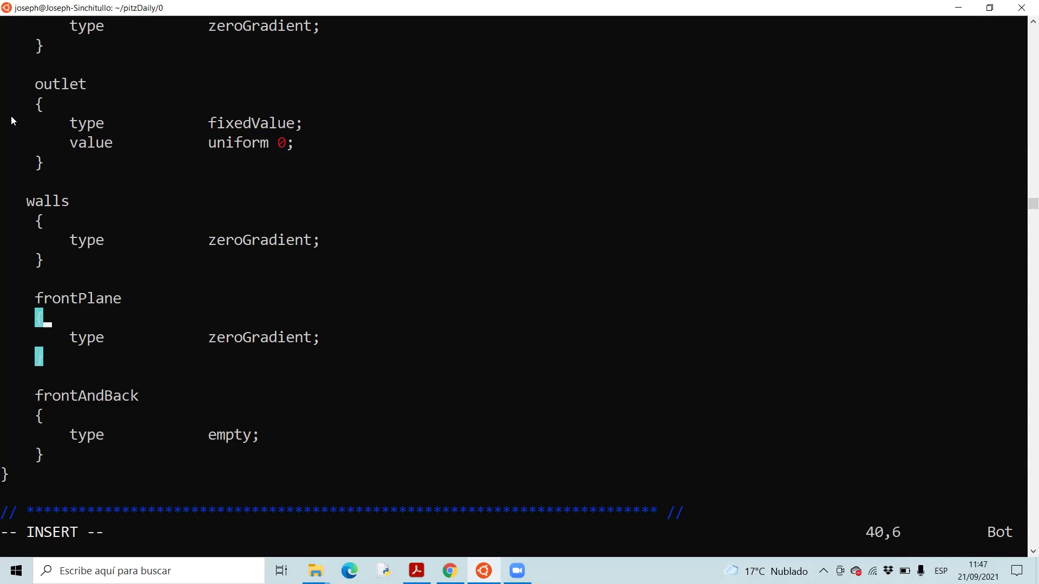
{"action": "key", "text": "Down"}
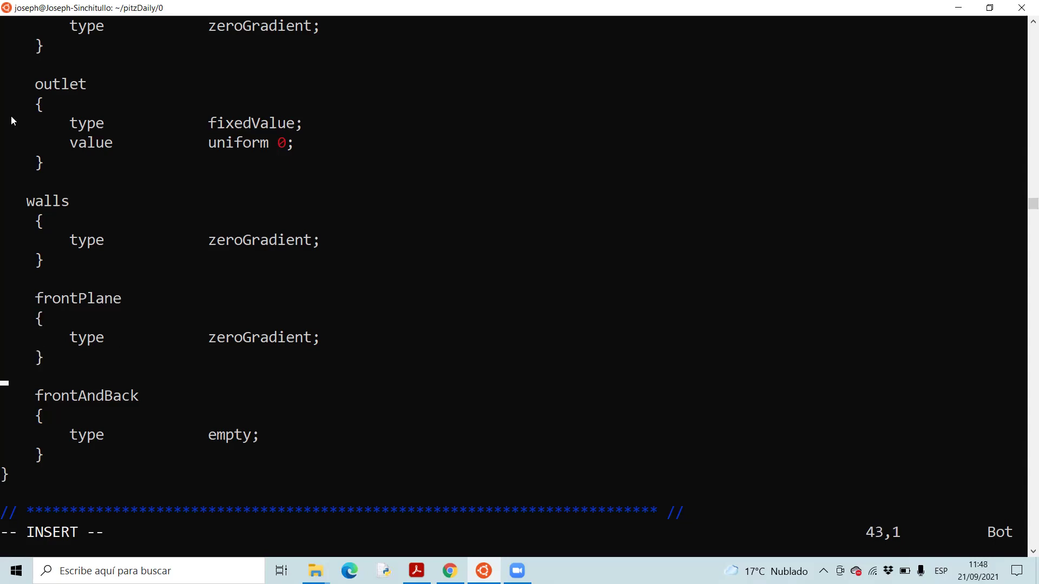
{"action": "key", "text": "Down"}
{"action": "key", "text": "Right"}
{"action": "key", "text": "Right"}
{"action": "key", "text": "BackSpace"}
{"action": "key", "text": "BackSpace"}
{"action": "key", "text": "BackSpace"}
{"action": "key", "text": "BackSpace"}
{"action": "key", "text": "BackSpace"}
{"action": "key", "text": "BackSpace"}
{"action": "key", "text": "BackSpace"}
{"action": "key", "text": "BackSpace"}
{"action": "key", "text": "BackSpace"}
{"action": "key", "text": "BackSpace"}
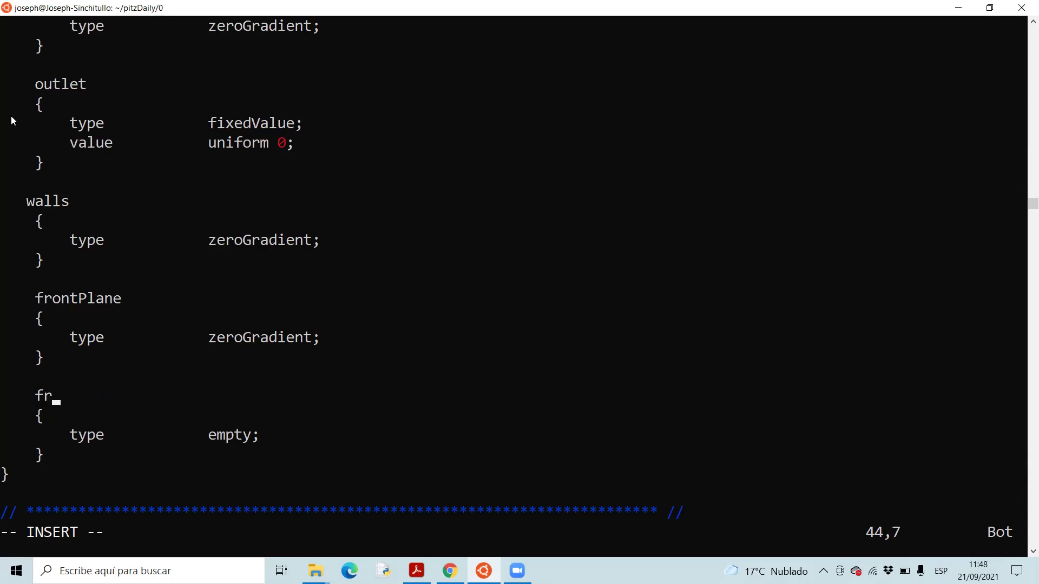
{"action": "key", "text": "BackSpace"}
{"action": "key", "text": "BackSpace"}
{"action": "type", "text": "backPane"}
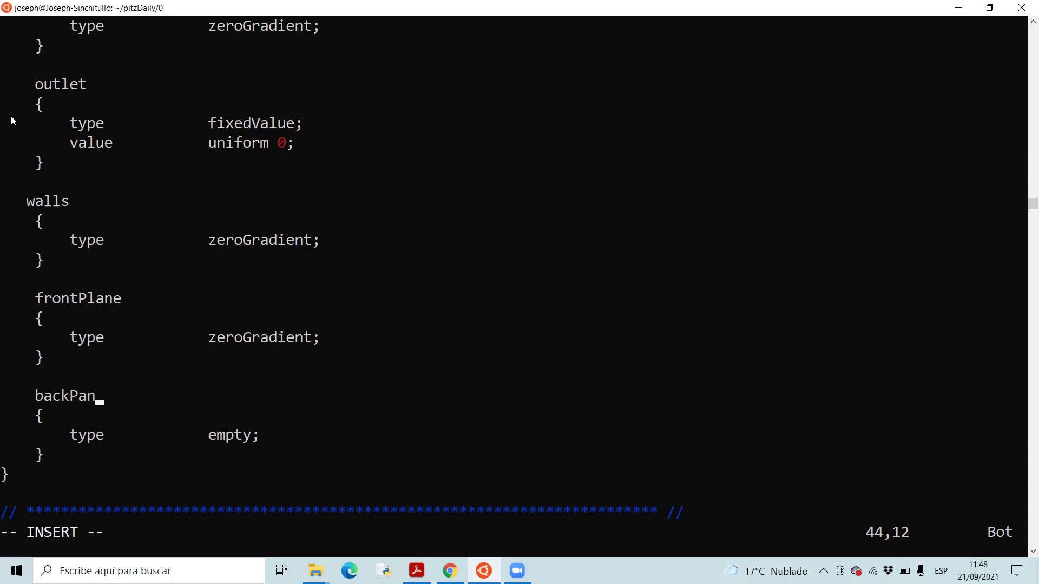
{"action": "key", "text": "BackSpace"}
{"action": "key", "text": "BackSpace"}
{"action": "key", "text": "BackSpace"}
{"action": "type", "text": "lane"}
- Set the frontPlane patch's type to empty in the p file
{"action": "key", "text": "Up"}
{"action": "key", "text": "Up"}
{"action": "key", "text": "Up"}
{"action": "key", "text": "Right"}
{"action": "key", "text": "Right"}
{"action": "key", "text": "Right"}
{"action": "key", "text": "Right"}
{"action": "key", "text": "Right"}
{"action": "key", "text": "Right"}
{"action": "key", "text": "Right"}
{"action": "key", "text": "Right"}
{"action": "key", "text": "Right"}
{"action": "key", "text": "Right"}
{"action": "key", "text": "Right"}
{"action": "key", "text": "Right"}
{"action": "key", "text": "Right"}
{"action": "key", "text": "Right"}
{"action": "key", "text": "Right"}
{"action": "key", "text": "Right"}
{"action": "key", "text": "Right"}
{"action": "key", "text": "Right"}
{"action": "key", "text": "Right"}
{"action": "key", "text": "Right"}
{"action": "key", "text": "Right"}
{"action": "key", "text": "Right"}
{"action": "key", "text": "Right"}
{"action": "key", "text": "Right"}
{"action": "key", "text": "Left"}
{"action": "key", "text": "BackSpace"}
{"action": "key", "text": "BackSpace"}
{"action": "key", "text": "BackSpace"}
{"action": "key", "text": "BackSpace"}
{"action": "key", "text": "BackSpace"}
{"action": "key", "text": "BackSpace"}
{"action": "key", "text": "BackSpace"}
{"action": "key", "text": "BackSpace"}
{"action": "key", "text": "BackSpace"}
{"action": "key", "text": "BackSpace"}
{"action": "key", "text": "BackSpace"}
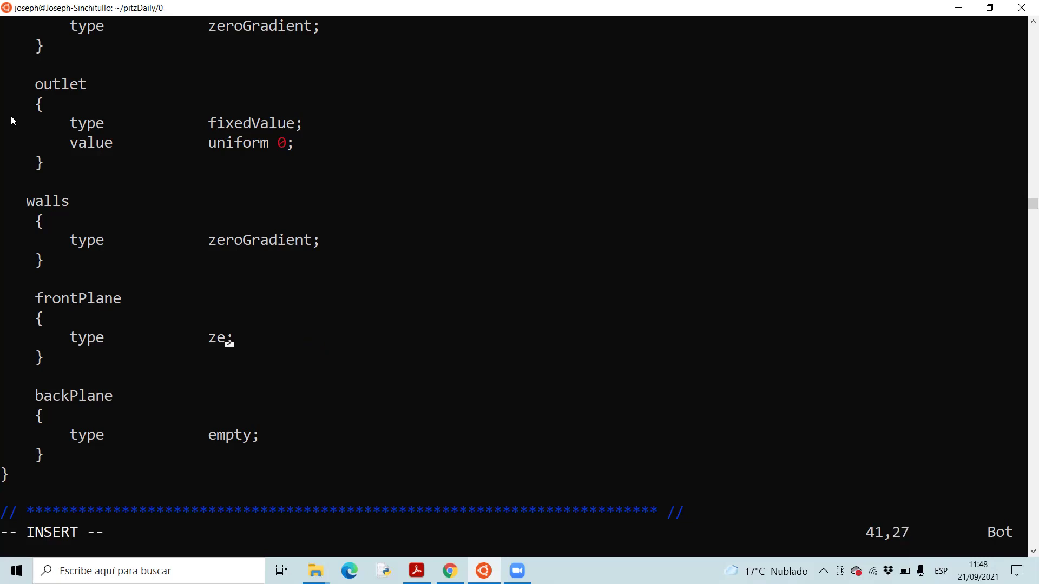
{"action": "key", "text": "BackSpace"}
{"action": "type", "text": "empty"}
- Add a square patch of type zeroGradient between the outlet and walls patches in the p file
{"action": "key", "text": "Left"}
{"action": "key", "text": "Up"}
{"action": "key", "text": "Up"}
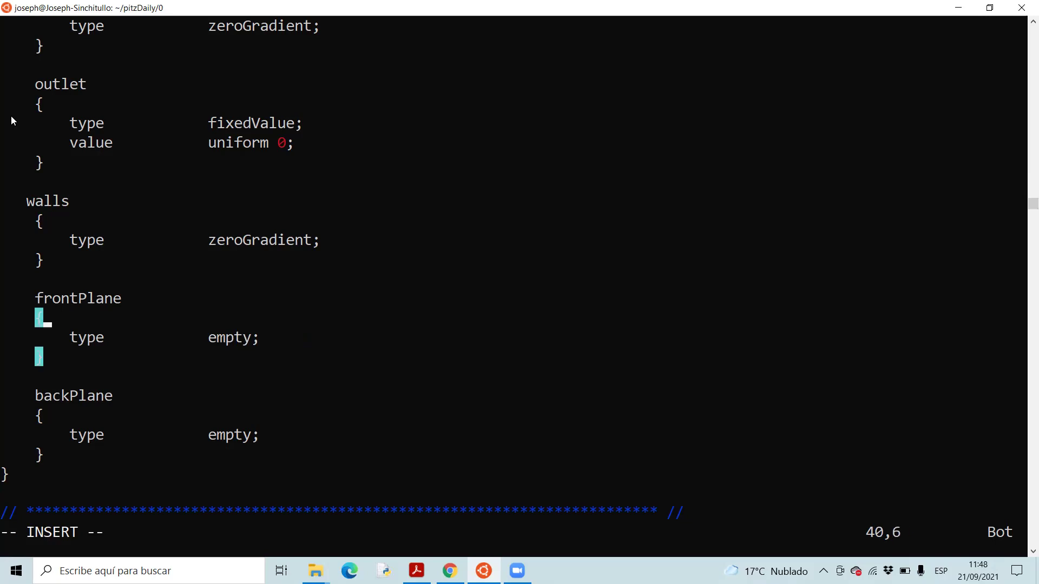
{"action": "key", "text": "Up"}
{"action": "key", "text": "Up"}
{"action": "key", "text": "Up"}
{"action": "key", "text": "Up"}
{"action": "key", "text": "Up"}
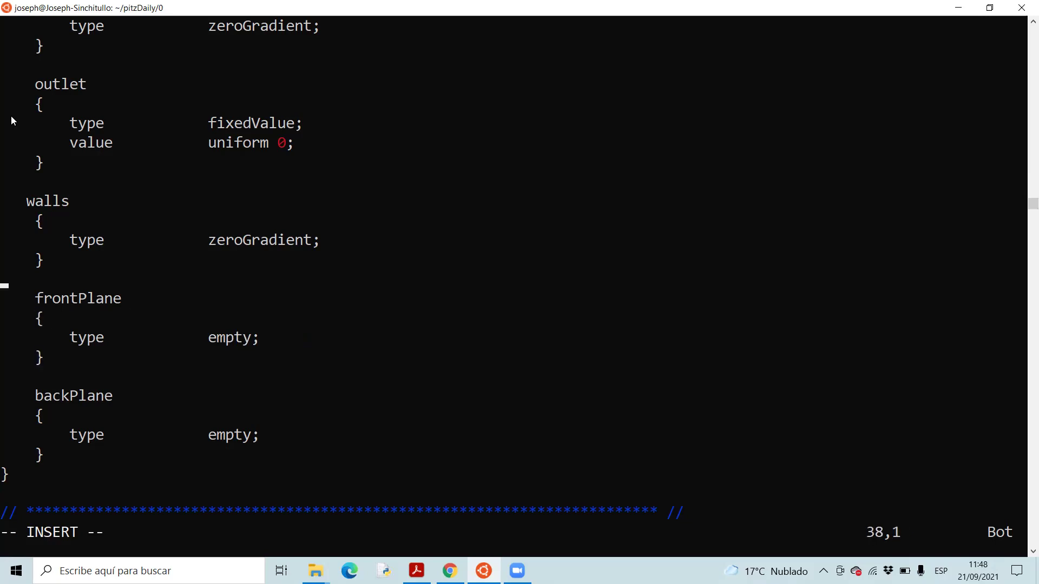
{"action": "key", "text": "Up"}
{"action": "type", "text": "square"}
{"action": "key", "text": "Return"}
{"action": "key", "text": "Tab"}
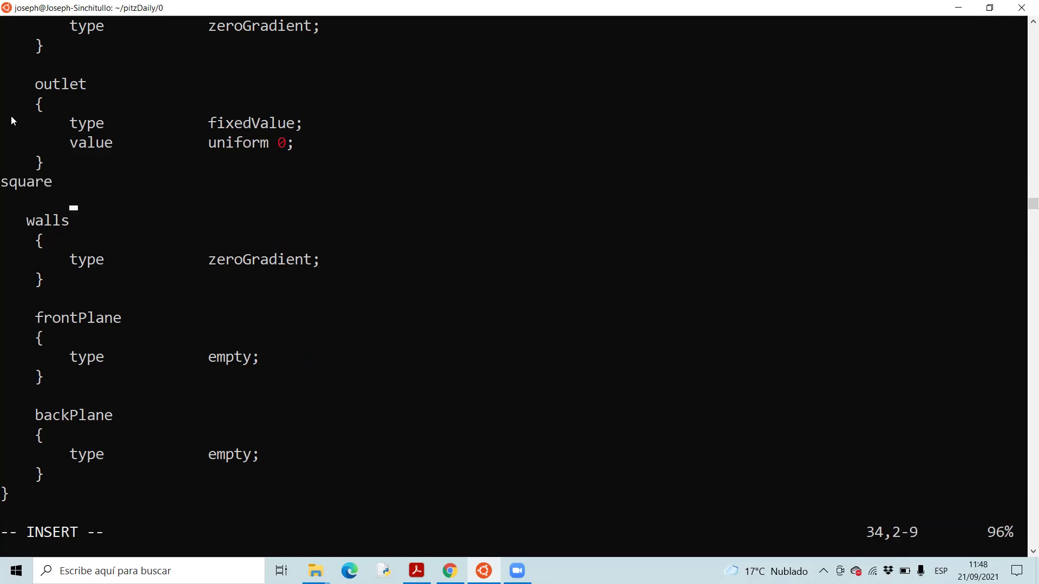
{"action": "type", "text": "{"}
{"action": "key", "text": "Return"}
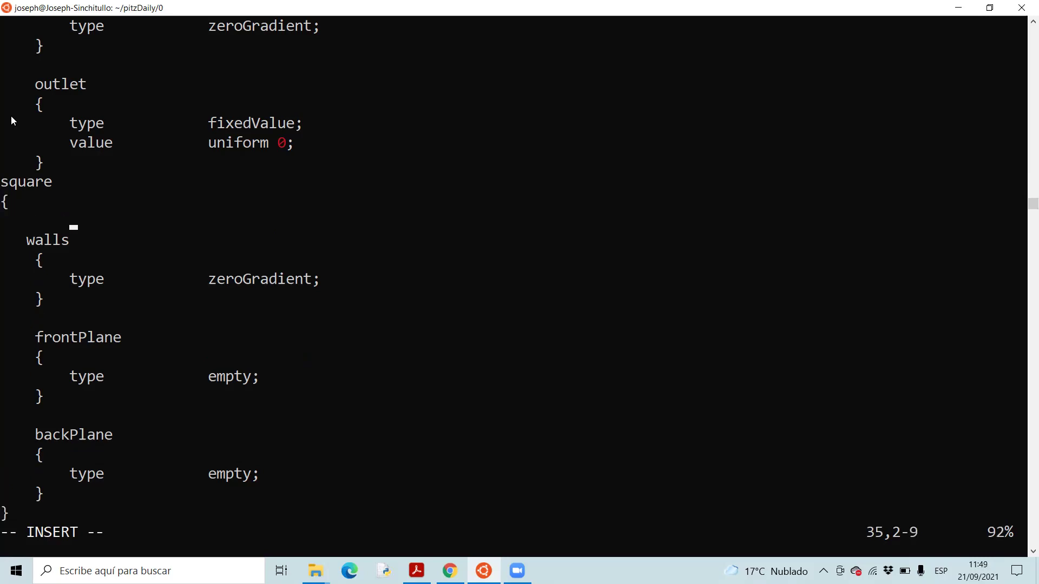
{"action": "type", "text": "type   ze"}
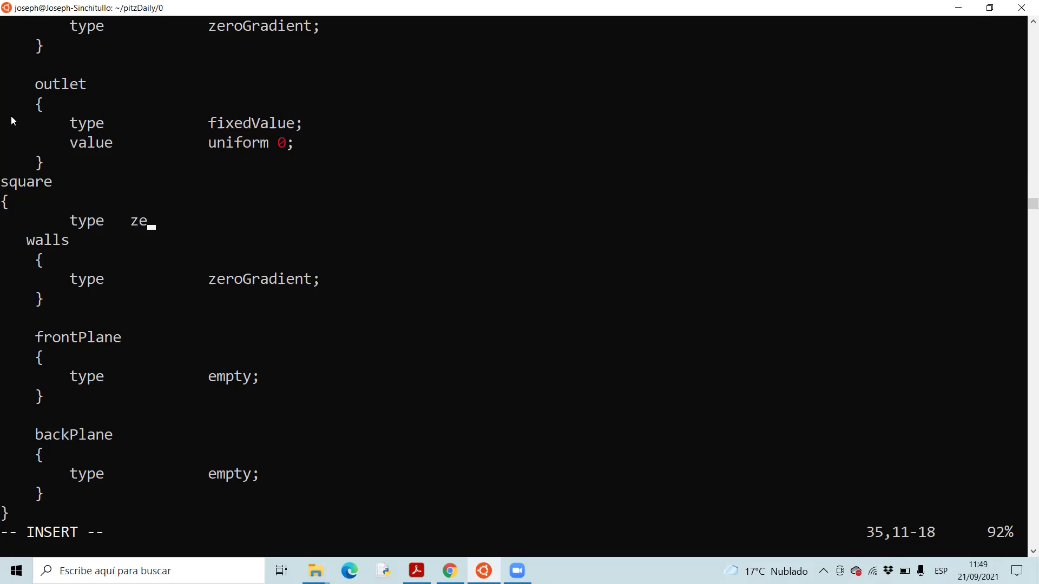
{"action": "type", "text": "roGrad"}
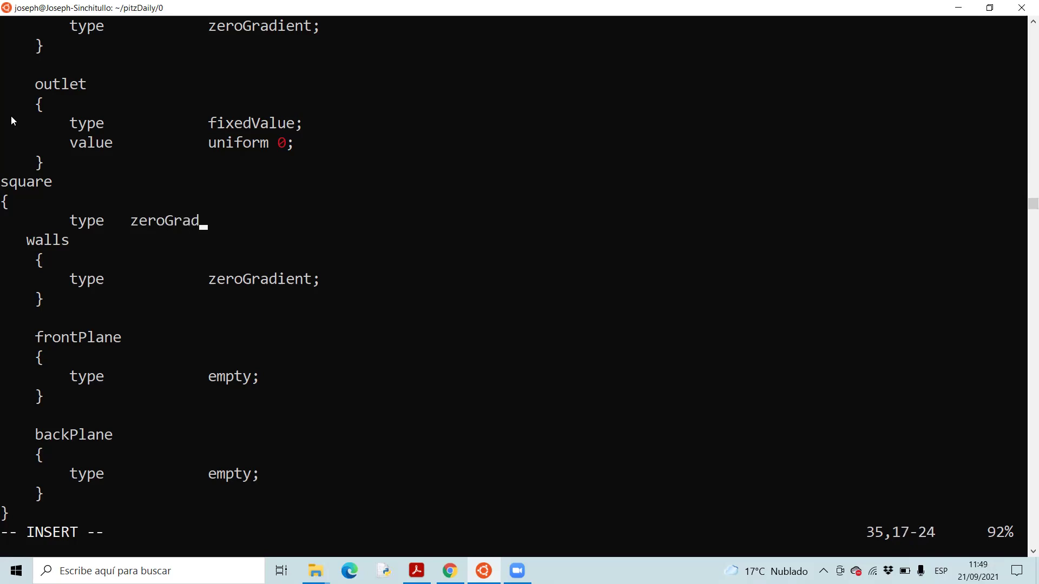
{"action": "type", "text": "ient;´"}
{"action": "key", "text": "Return"}
{"action": "type", "text": "}"}
- Review the patch entries in the p file's boundaryField from walls back up to inlet
{"action": "key", "text": "Down"}
{"action": "key", "text": "Down"}
{"action": "key", "text": "Down"}
{"action": "key", "text": "Down"}
{"action": "key", "text": "Down"}
{"action": "key", "text": "Down"}
{"action": "key", "text": "Down"}
{"action": "key", "text": "Down"}
{"action": "key", "text": "Down"}
{"action": "key", "text": "Down"}
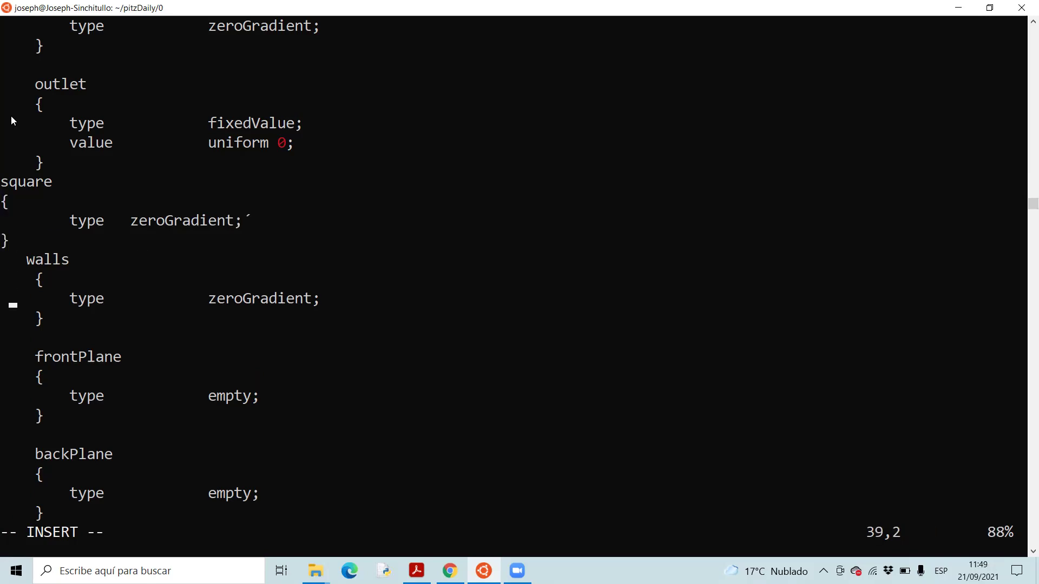
{"action": "key", "text": "Down"}
{"action": "key", "text": "Down"}
{"action": "key", "text": "Down"}
{"action": "key", "text": "Up"}
{"action": "key", "text": "Up"}
{"action": "key", "text": "Up"}
{"action": "key", "text": "Up"}
{"action": "key", "text": "Up"}
{"action": "key", "text": "Up"}
{"action": "key", "text": "Up"}
{"action": "key", "text": "Up"}
{"action": "key", "text": "Up"}
{"action": "key", "text": "Up"}
{"action": "key", "text": "Up"}
{"action": "key", "text": "Up"}
{"action": "key", "text": "Up"}
{"action": "key", "text": "Up"}
{"action": "key", "text": "Up"}
{"action": "key", "text": "Up"}
{"action": "key", "text": "Up"}
{"action": "key", "text": "Up"}
{"action": "key", "text": "Up"}
{"action": "key", "text": "Up"}
{"action": "key", "text": "Up"}
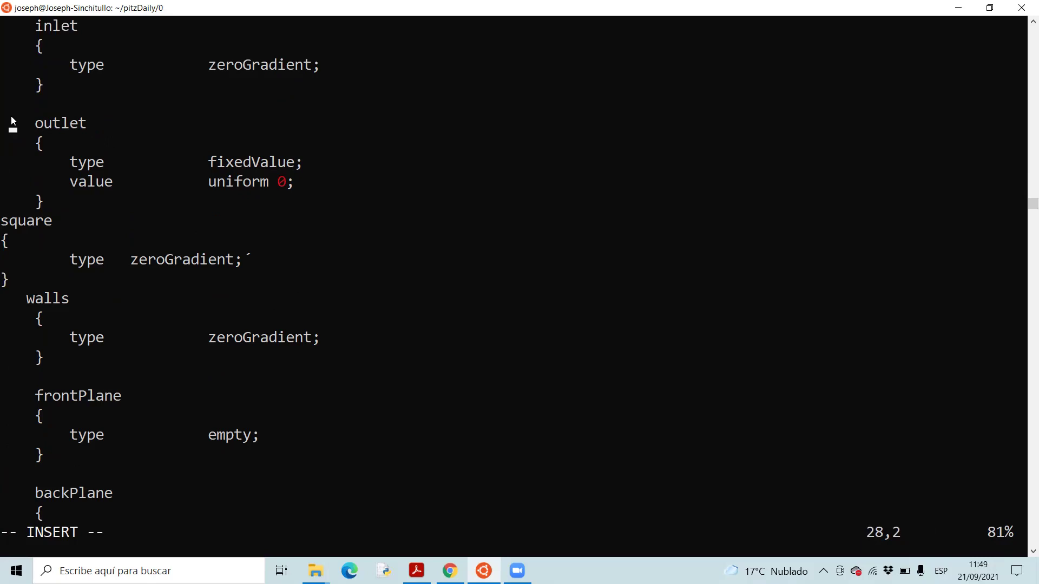
{"action": "key", "text": "Up"}
{"action": "key", "text": "Up"}
{"action": "key", "text": "Up"}
{"action": "key", "text": "Up"}
{"action": "key", "text": "Up"}
- Save the edited p file and quit vim
{"action": "key", "text": "Escape"}
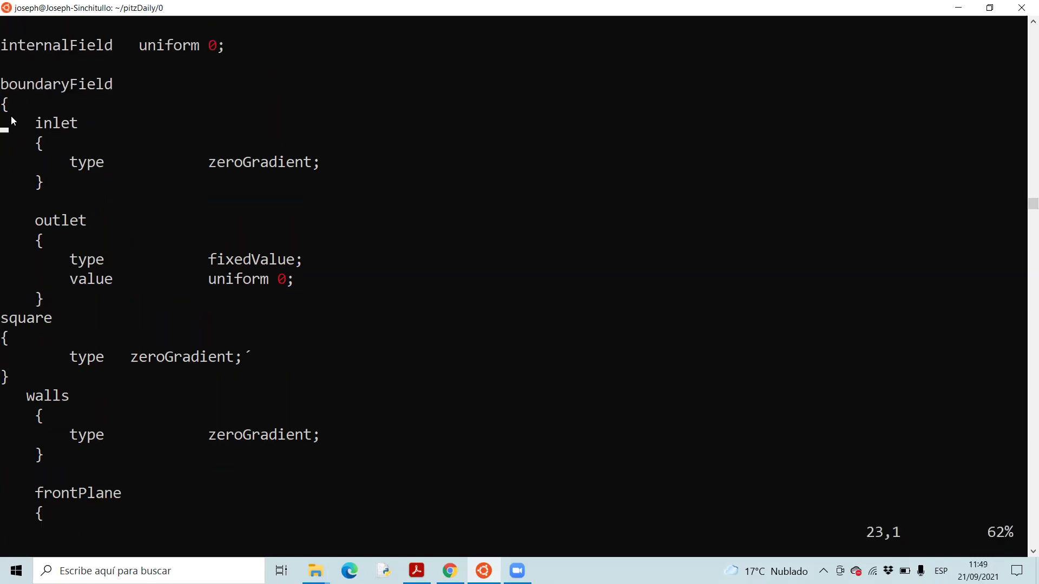
{"action": "type", "text": ":¨w"}
{"action": "key", "text": "Left"}
{"action": "key", "text": "BackSpace"}
{"action": "key", "text": "Right"}
{"action": "type", "text": "q"}
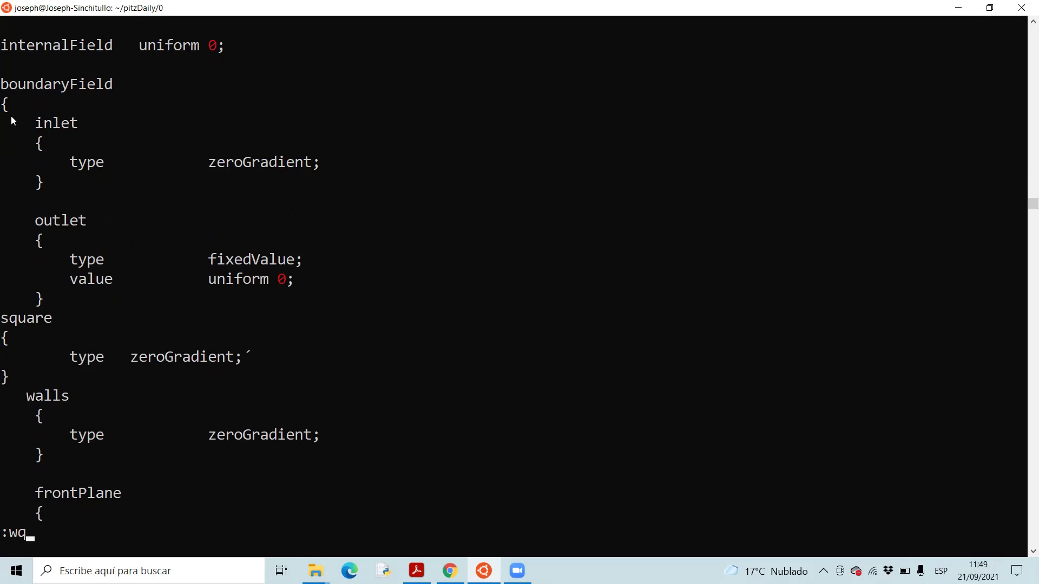
{"action": "key", "text": "Return"}
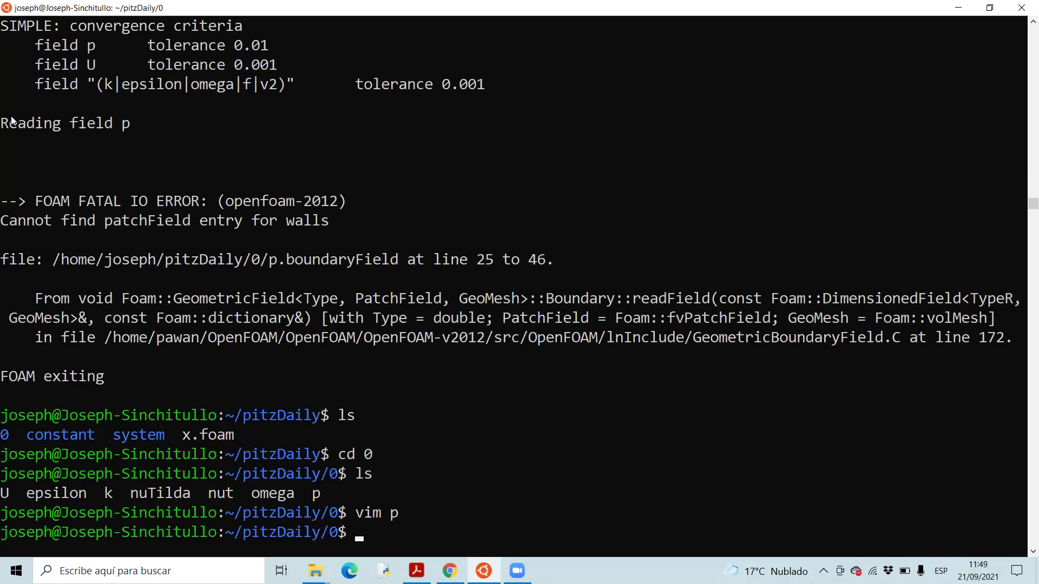
- Return to the pitzDaily case folder and run simpleFoam, checking which field its output reports reading
{"action": "type", "text": "cd .."}
{"action": "key", "text": "Return"}
{"action": "type", "text": "simple"}
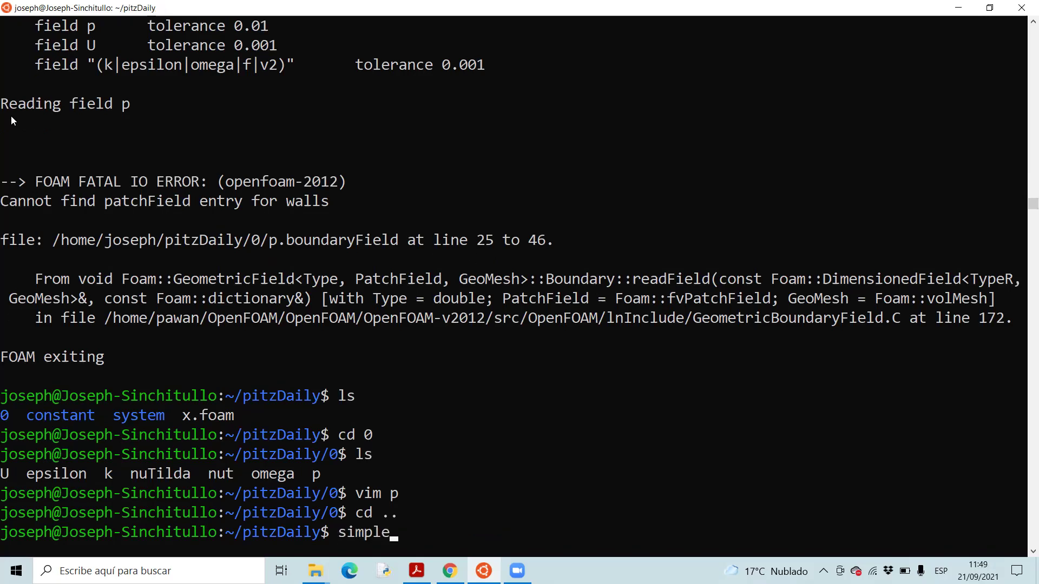
{"action": "type", "text": "Foam"}
{"action": "key", "text": "Return"}
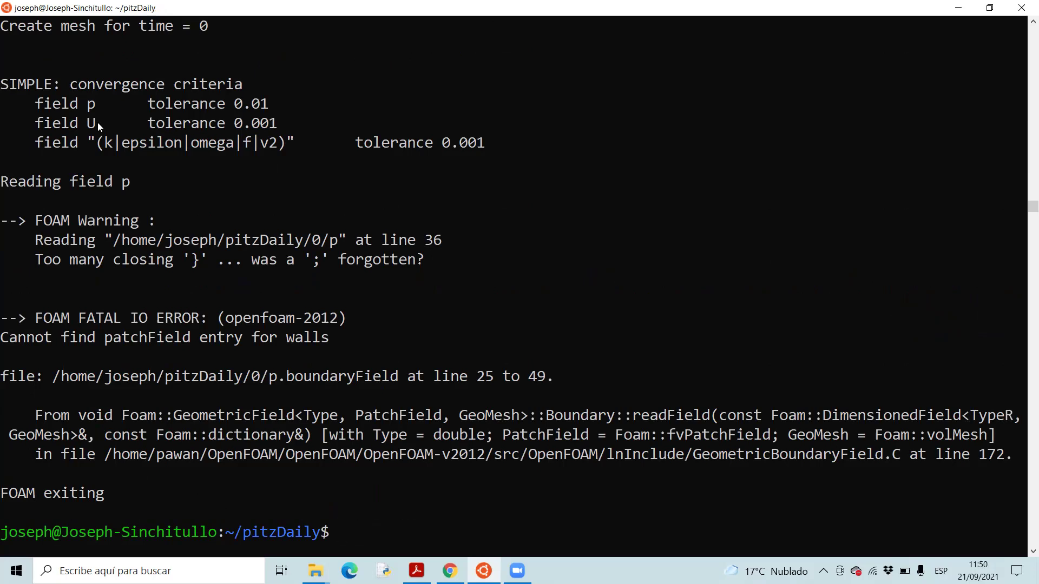
{"action": "left_click_drag", "start_coordinate": [131, 185], "coordinate": [115, 183]}
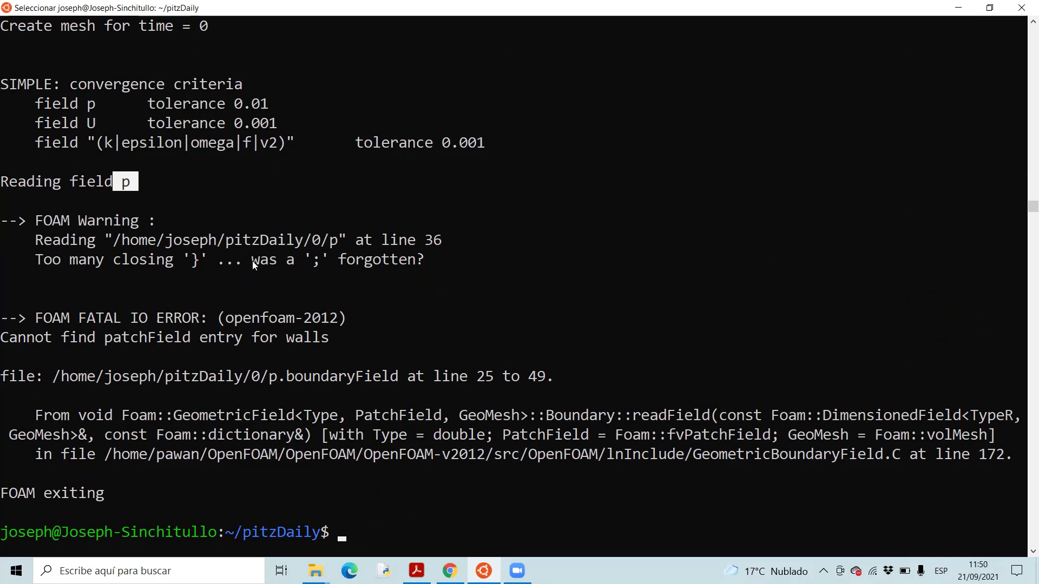
- List the case folder's contents, then enter the 0 folder and list its field files
{"action": "type", "text": "ls"}
{"action": "key", "text": "Return"}
{"action": "type", "text": "cd 0"}
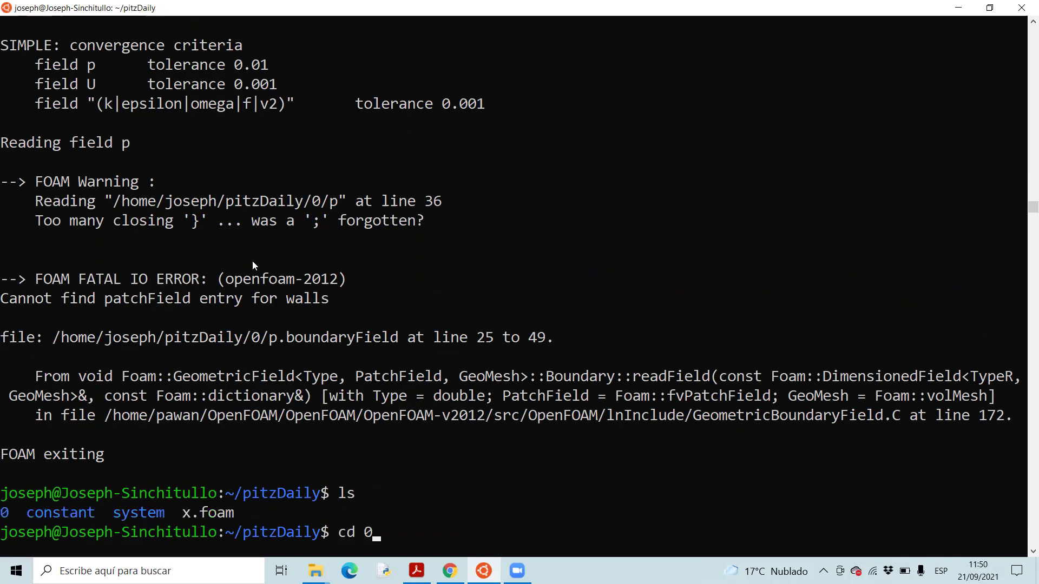
{"action": "key", "text": "Return"}
{"action": "type", "text": "ls"}
{"action": "key", "text": "Return"}
- Reopen the p field file from the 0 folder in vim
{"action": "type", "text": "vim"}
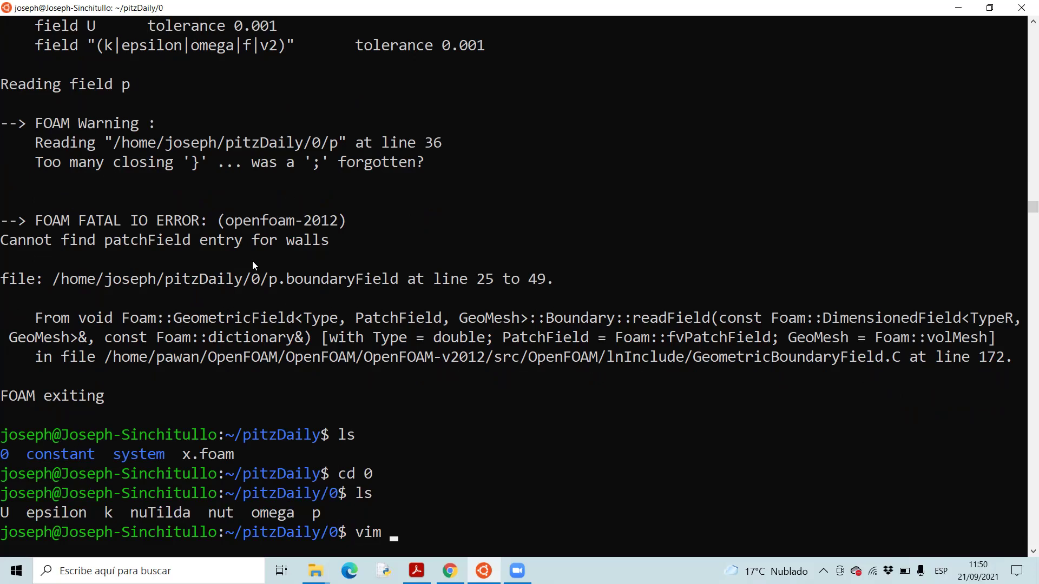
{"action": "type", "text": " p"}
{"action": "key", "text": "Return"}
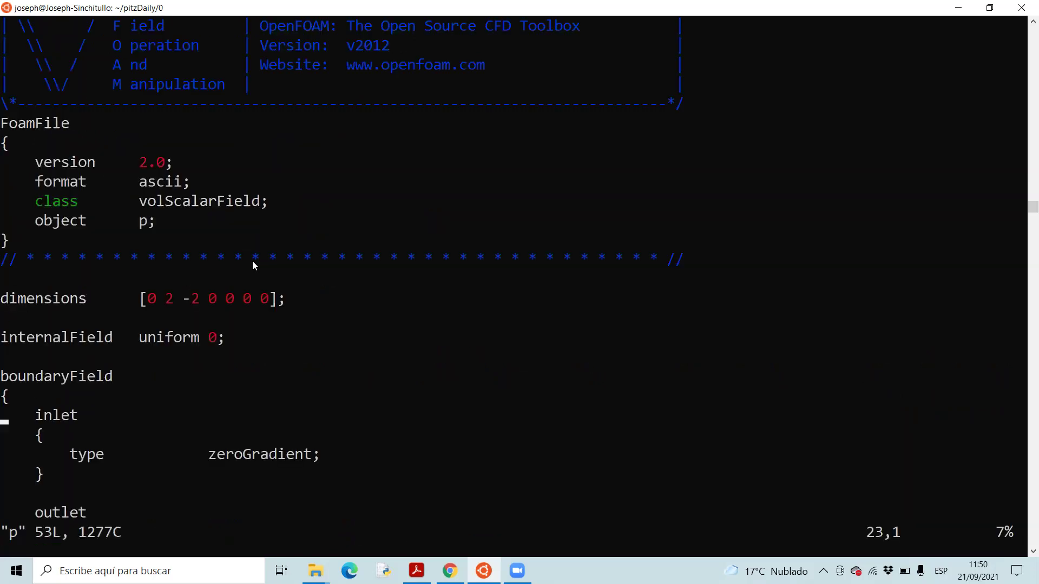
- Delete the stray accent after zeroGradient; in the square patch of the p file
{"action": "key", "text": "Down"}
{"action": "key", "text": "Down"}
{"action": "key", "text": "Down"}
{"action": "key", "text": "Down"}
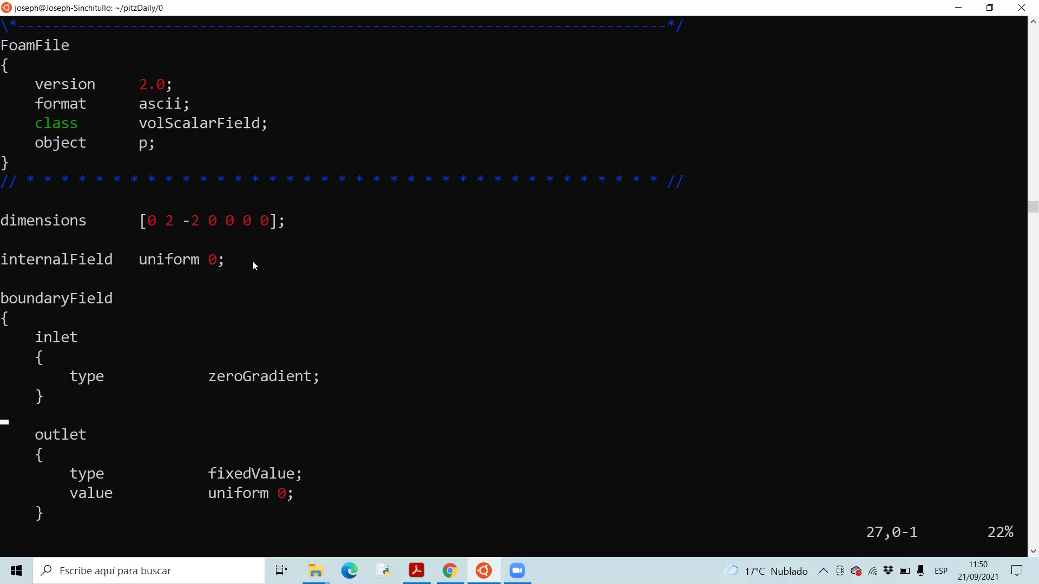
{"action": "key", "text": "Down"}
{"action": "key", "text": "Down"}
{"action": "key", "text": "Down"}
{"action": "key", "text": "Down"}
{"action": "key", "text": "Down"}
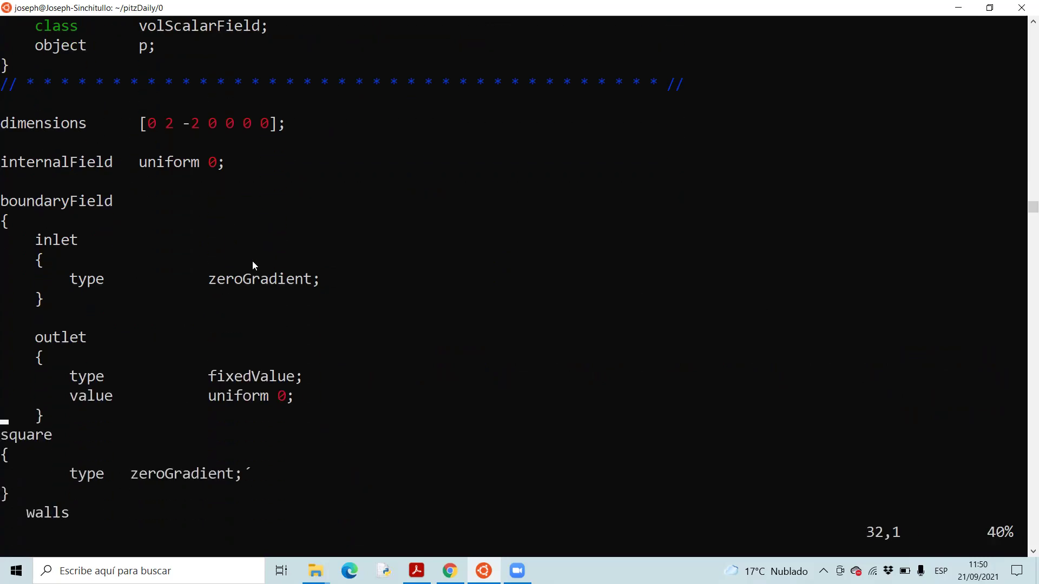
{"action": "key", "text": "Down"}
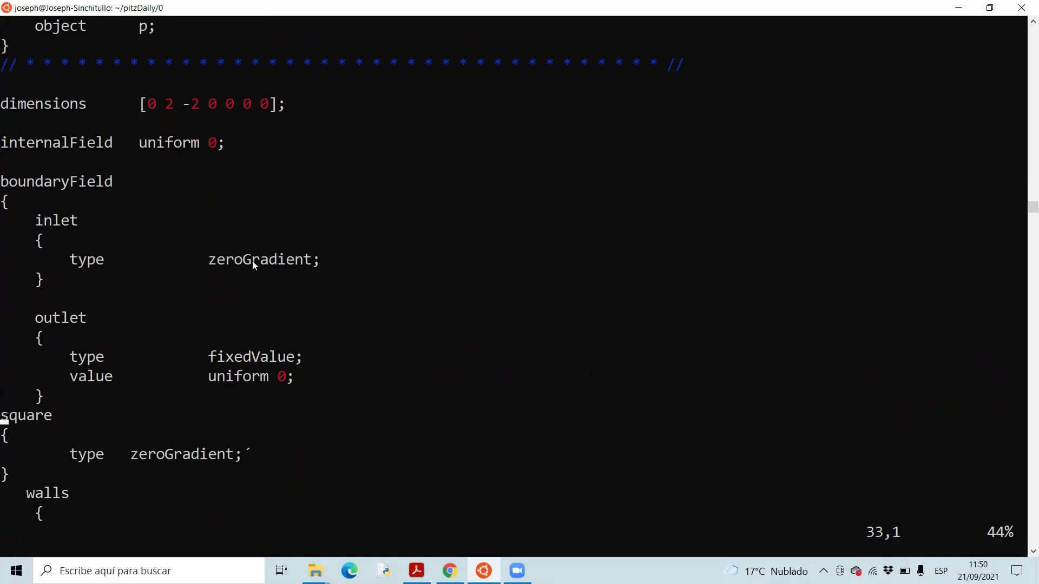
{"action": "key", "text": "Down"}
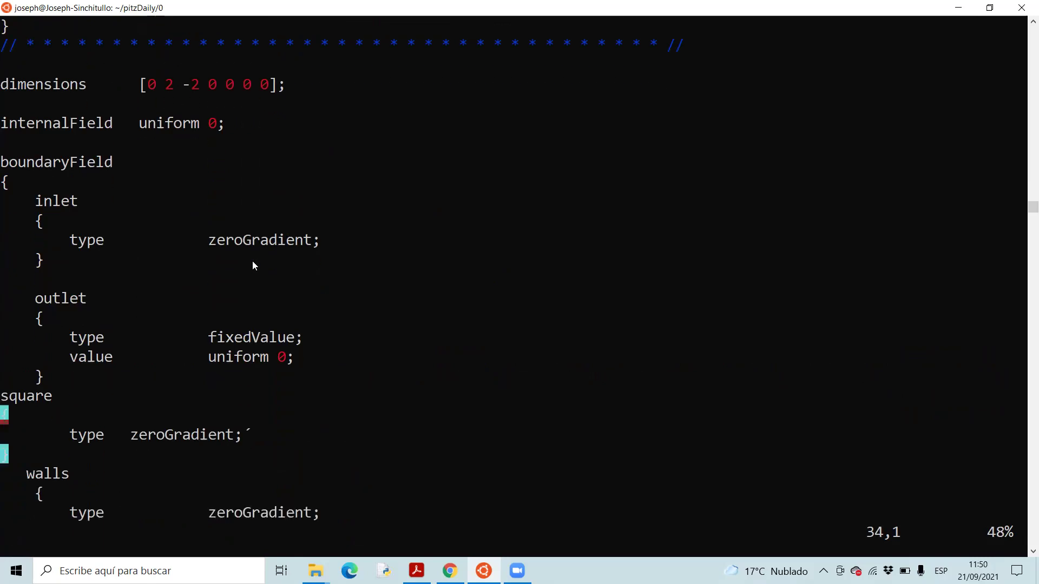
{"action": "key", "text": "i"}
{"action": "key", "text": "Right"}
{"action": "key", "text": "Down"}
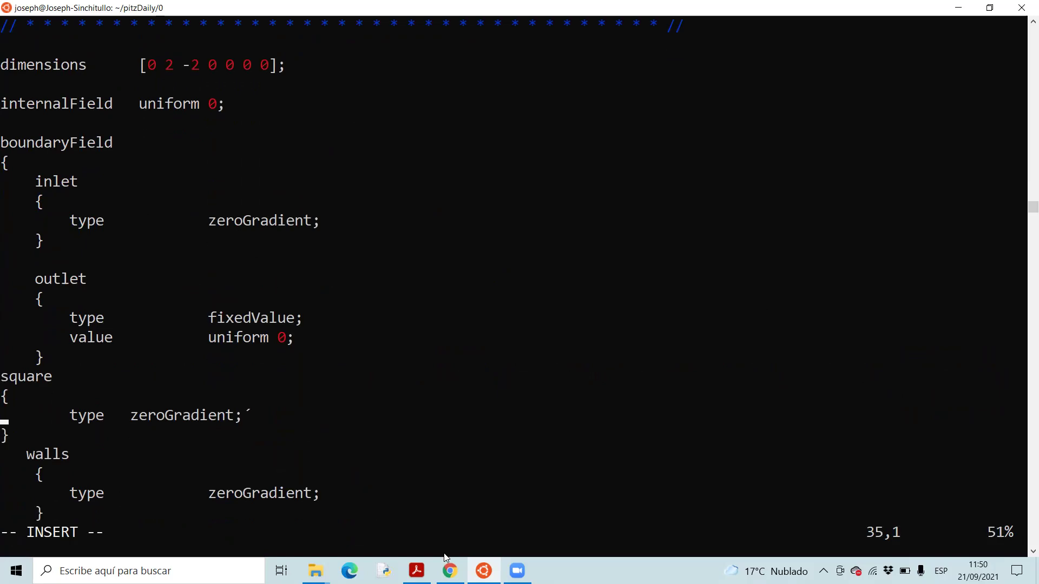
{"action": "key", "text": "Right"}
{"action": "key", "text": "Right"}
{"action": "key", "text": "Right"}
{"action": "key", "text": "Right"}
{"action": "key", "text": "Right"}
{"action": "key", "text": "Right"}
{"action": "key", "text": "Right"}
{"action": "key", "text": "Right"}
{"action": "key", "text": "Right"}
{"action": "key", "text": "Right"}
{"action": "key", "text": "Right"}
{"action": "key", "text": "Right"}
{"action": "key", "text": "Right"}
{"action": "key", "text": "Right"}
{"action": "key", "text": "Right"}
{"action": "key", "text": "Right"}
{"action": "key", "text": "Right"}
{"action": "key", "text": "Right"}
{"action": "key", "text": "Right"}
{"action": "key", "text": "Right"}
{"action": "key", "text": "Left"}
{"action": "key", "text": "Right"}
{"action": "key", "text": "BackSpace"}
{"action": "key", "text": "Escape"}
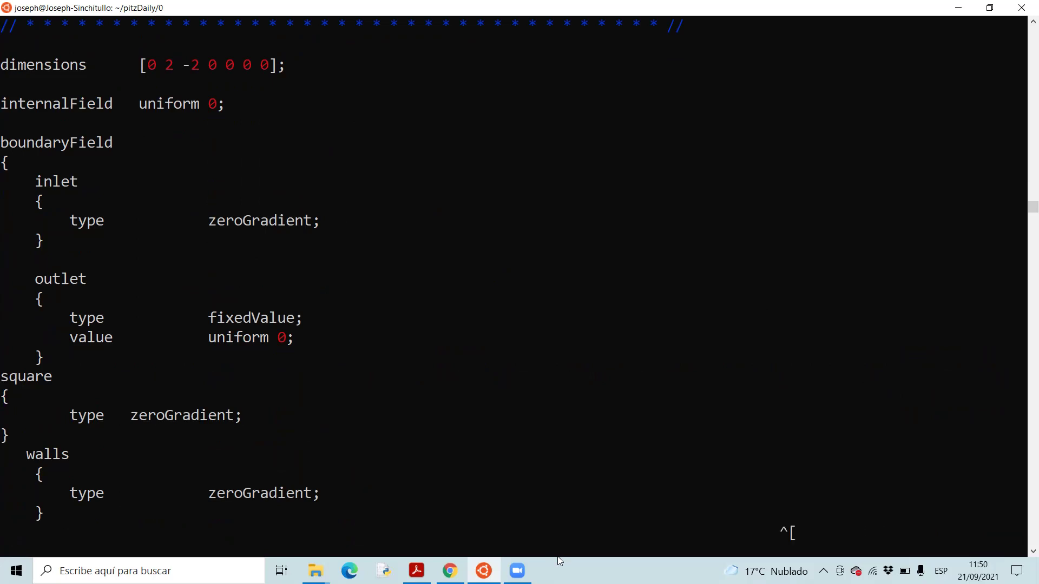
- Save the corrected p file and quit vim
{"action": "type", "text": ":¨wq"}
{"action": "key", "text": "Left"}
{"action": "key", "text": "Left"}
{"action": "key", "text": "Left"}
{"action": "key", "text": "Right"}
{"action": "key", "text": "BackSpace"}
{"action": "key", "text": "Return"}
- Return to the pitzDaily case folder and run simpleFoam with the corrected p file
{"action": "type", "text": "c"}
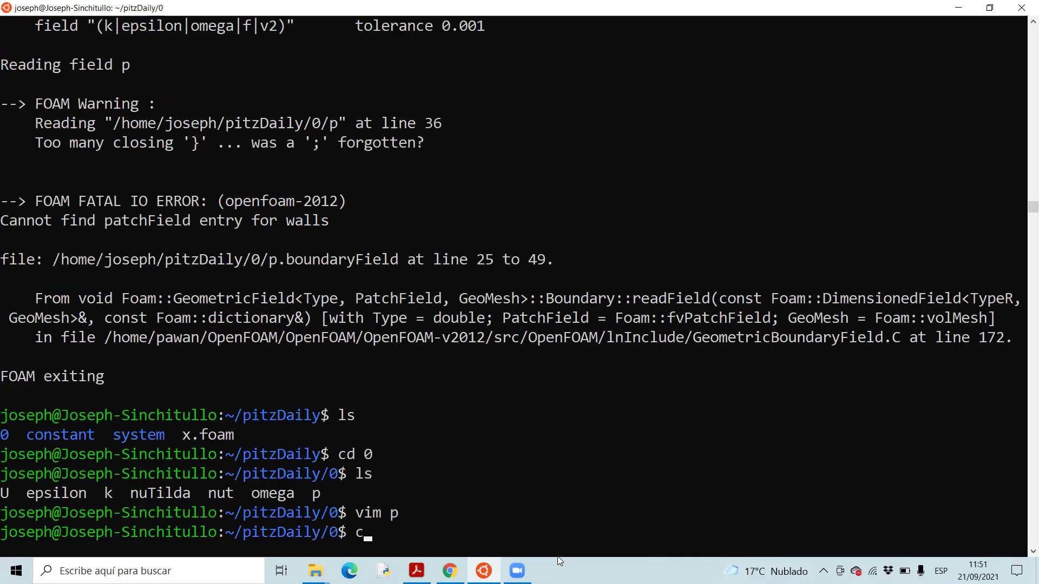
{"action": "type", "text": "d ..."}
{"action": "key", "text": "Return"}
{"action": "type", "text": "cd "}
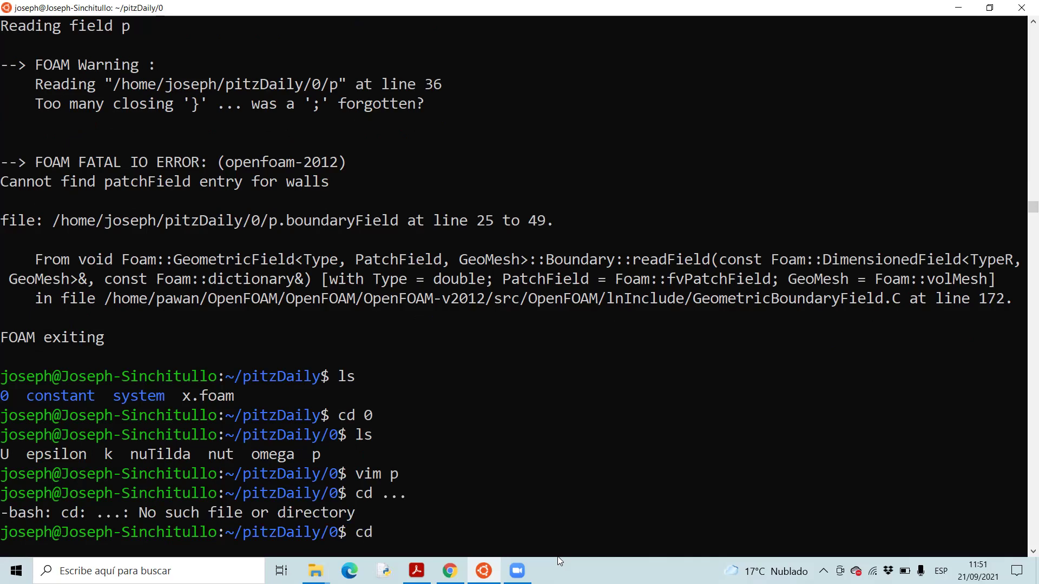
{"action": "type", "text": ".."}
{"action": "key", "text": "Return"}
{"action": "type", "text": "simpleFO"}
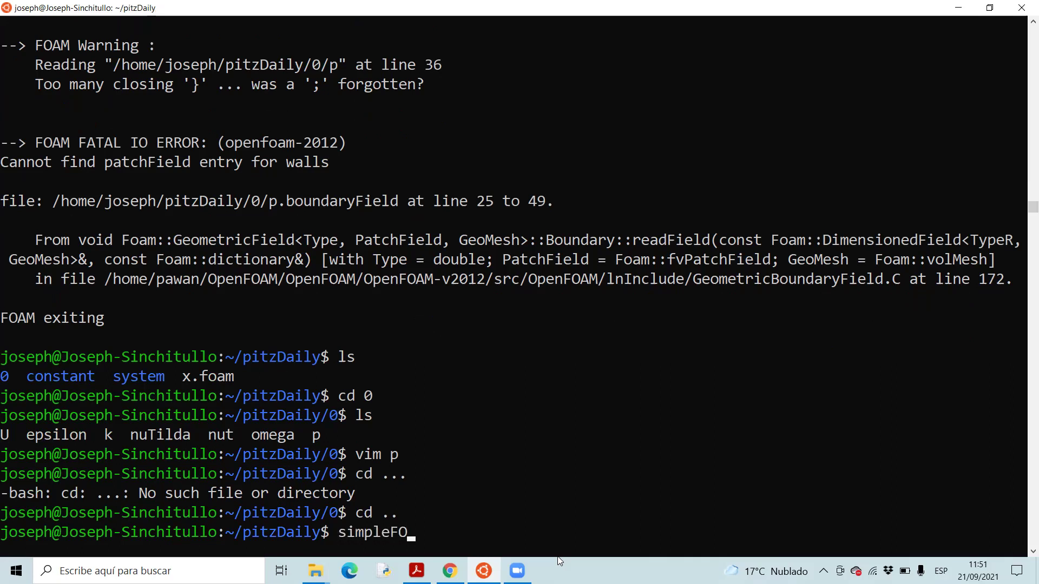
{"action": "key", "text": "BackSpace"}
{"action": "type", "text": "a"}
{"action": "key", "text": "BackSpace"}
{"action": "type", "text": "oam"}
{"action": "key", "text": "Return"}
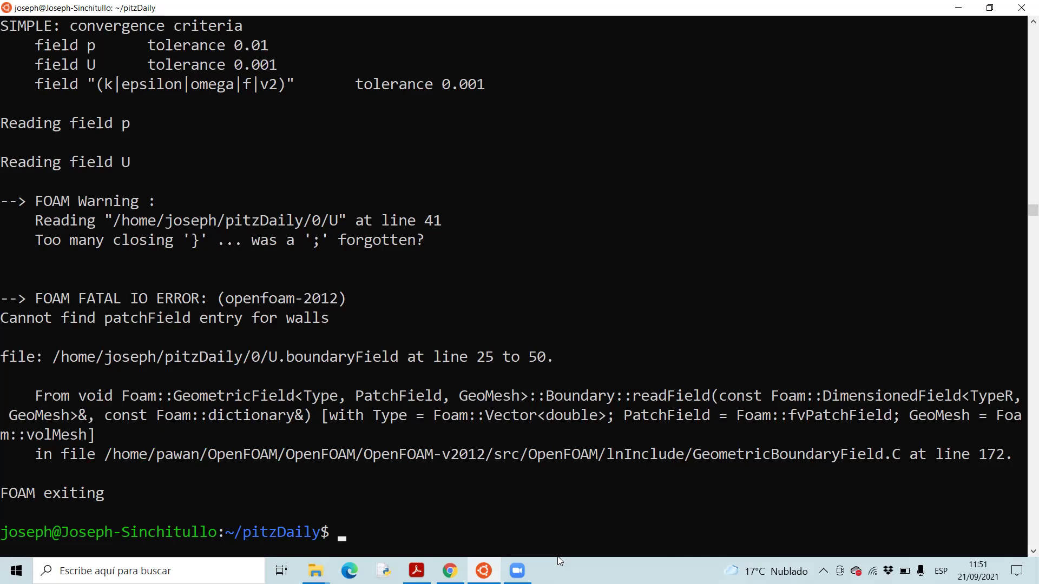
- Enter the 0 folder, list its field files and open U in vim
{"action": "type", "text": "cd 0"}
{"action": "key", "text": "Return"}
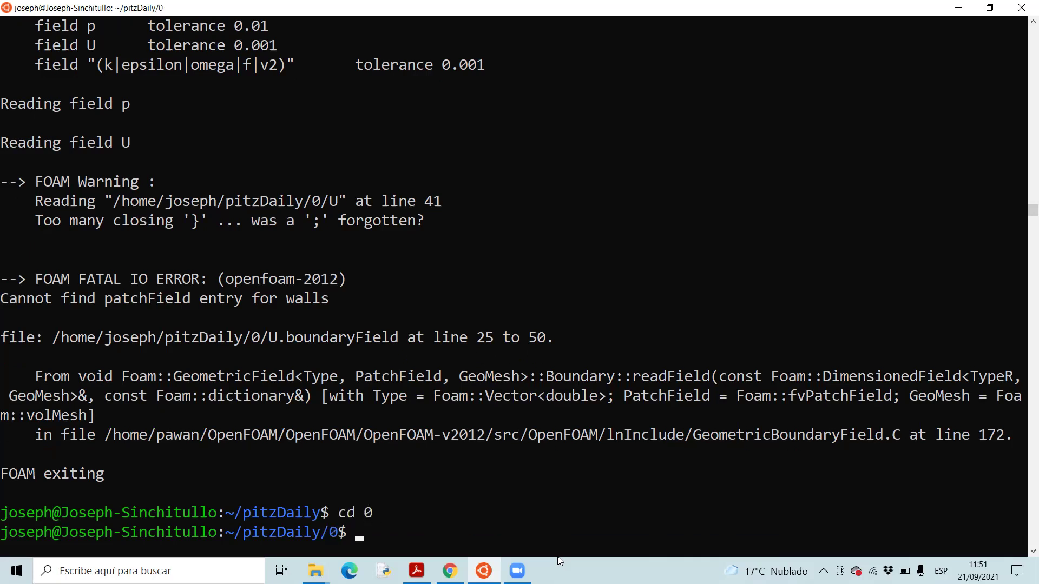
{"action": "type", "text": "ls"}
{"action": "key", "text": "Return"}
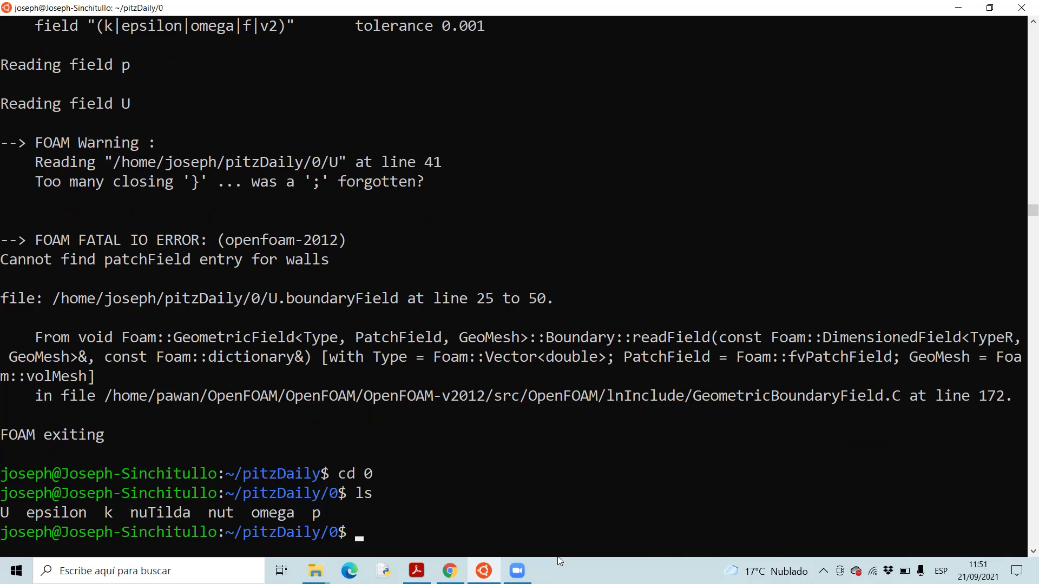
{"action": "type", "text": "vim U"}
{"action": "key", "text": "Return"}
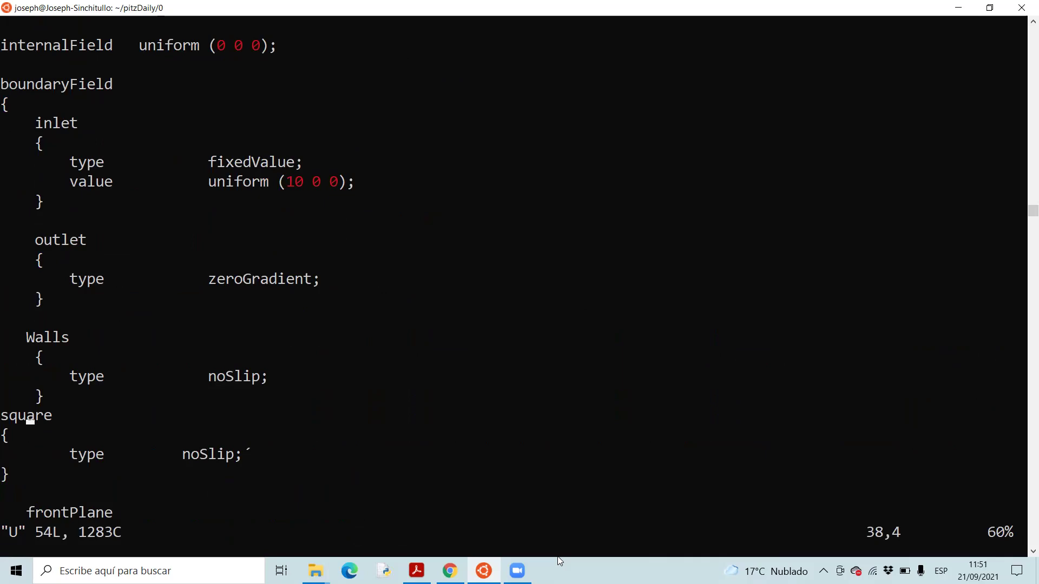
- Delete the stray accent after noSlip; in the square patch of the U file
{"action": "key", "text": "Down"}
{"action": "key", "text": "Down"}
{"action": "key", "text": "Down"}
{"action": "key", "text": "Down"}
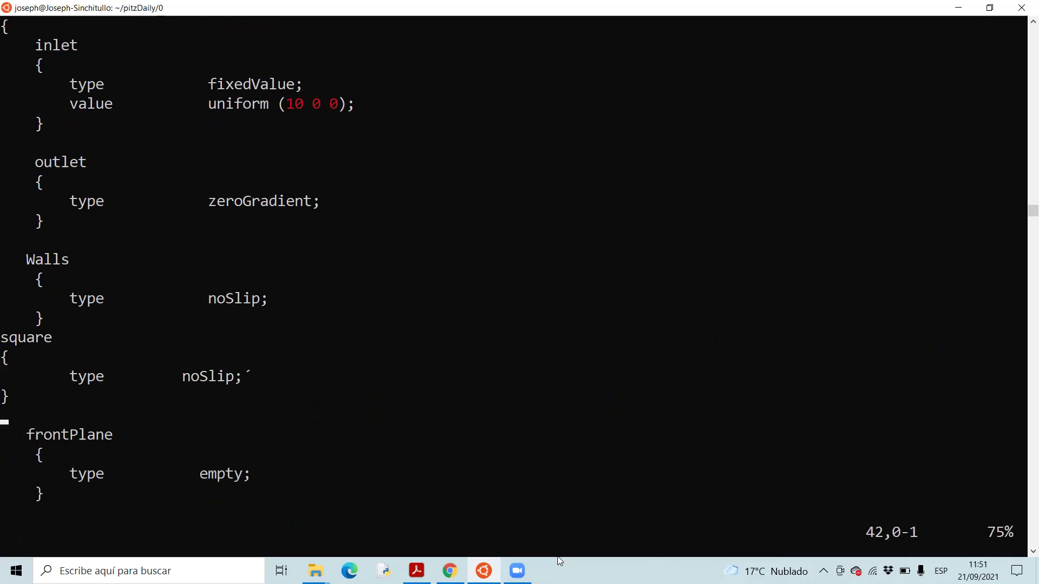
{"action": "key", "text": "Up"}
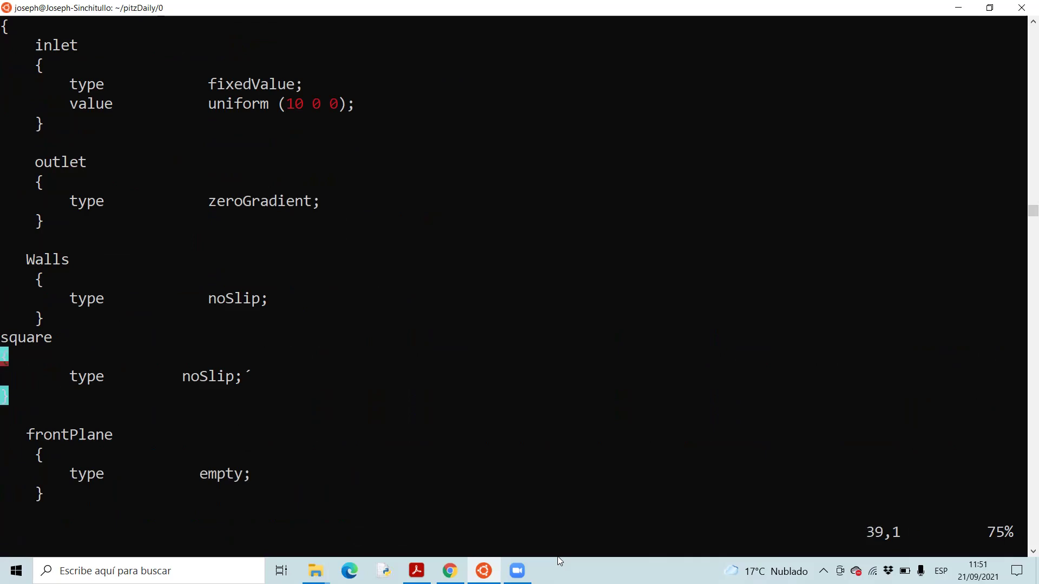
{"action": "key", "text": "i"}
{"action": "key", "text": "Right"}
{"action": "key", "text": "Down"}
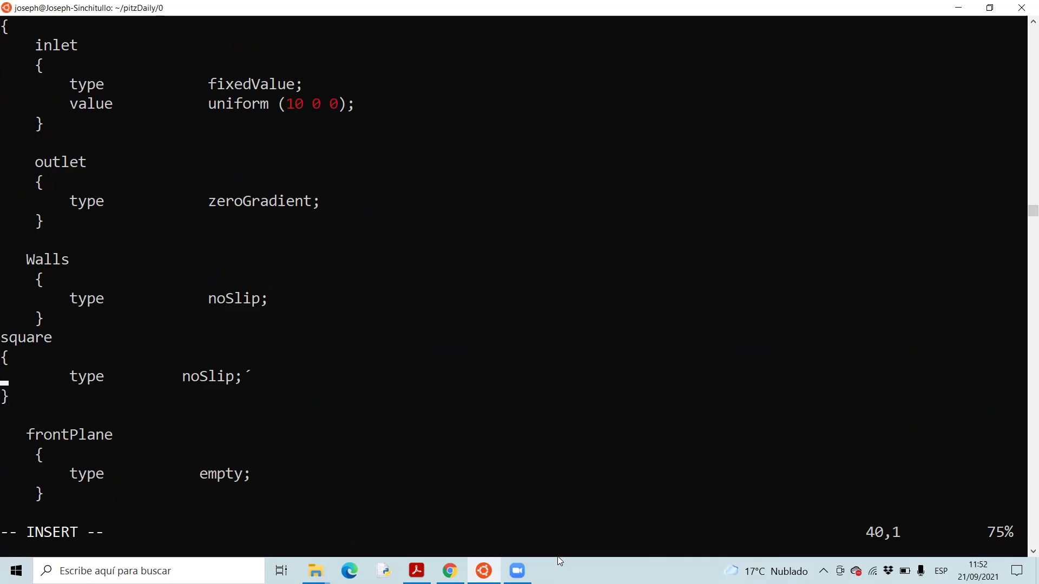
{"action": "key", "text": "Right"}
{"action": "key", "text": "Right"}
{"action": "key", "text": "Right"}
{"action": "key", "text": "Right"}
{"action": "key", "text": "Right"}
{"action": "key", "text": "Right"}
{"action": "key", "text": "Right"}
{"action": "key", "text": "Right"}
{"action": "key", "text": "Right"}
{"action": "key", "text": "Right"}
{"action": "key", "text": "Right"}
{"action": "key", "text": "Right"}
{"action": "key", "text": "Right"}
{"action": "key", "text": "Right"}
{"action": "key", "text": "Right"}
{"action": "key", "text": "Right"}
{"action": "key", "text": "Right"}
{"action": "key", "text": "Right"}
{"action": "key", "text": "Right"}
{"action": "key", "text": "Right"}
{"action": "key", "text": "Right"}
{"action": "key", "text": "Right"}
{"action": "key", "text": "BackSpace"}
{"action": "key", "text": "Escape"}
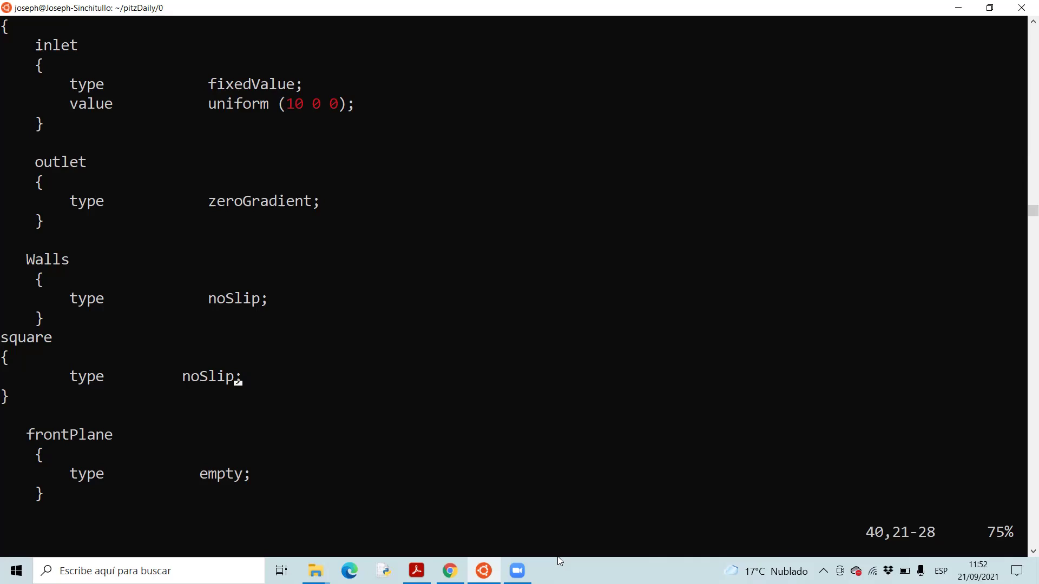
- Write the corrected U file and exit vim
{"action": "key", "text": "shift+colon"}
{"action": "type", "text": "¨w"}
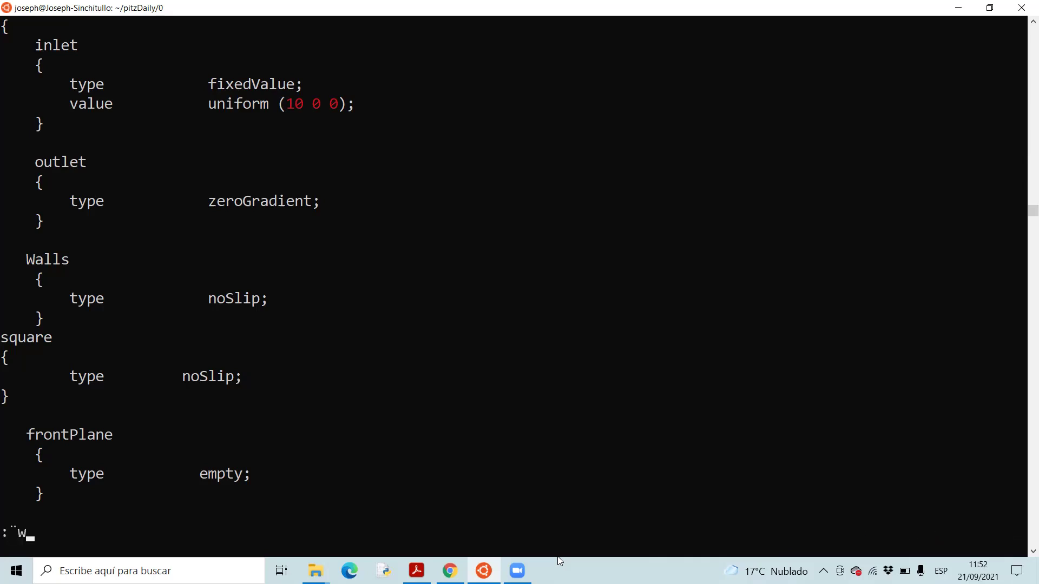
{"action": "type", "text": "q"}
{"action": "key", "text": "Left"}
{"action": "key", "text": "Left"}
{"action": "key", "text": "BackSpace"}
{"action": "key", "text": "Return"}
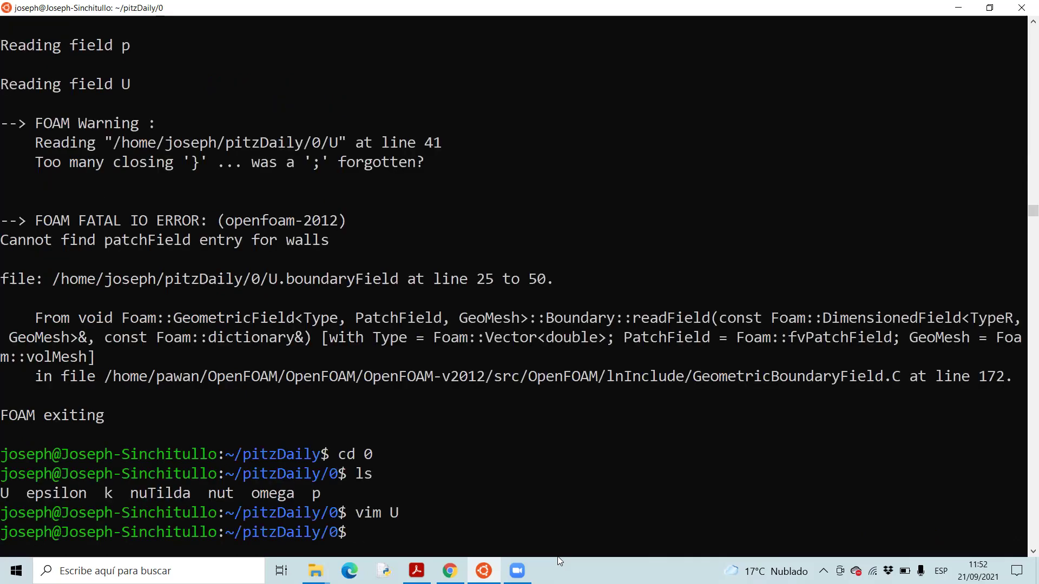
- Go back up to the pitzDaily case folder and run simpleFoam again to test the U correction
{"action": "type", "text": "cd .."}
{"action": "key", "text": "Return"}
{"action": "type", "text": "simple"}
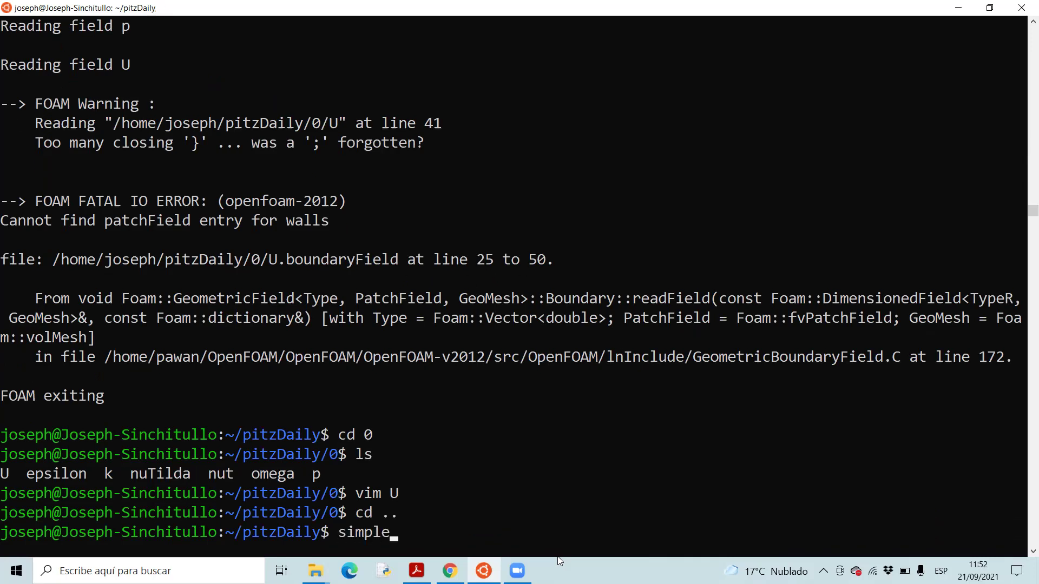
{"action": "type", "text": "Fo"}
{"action": "key", "text": "Return"}
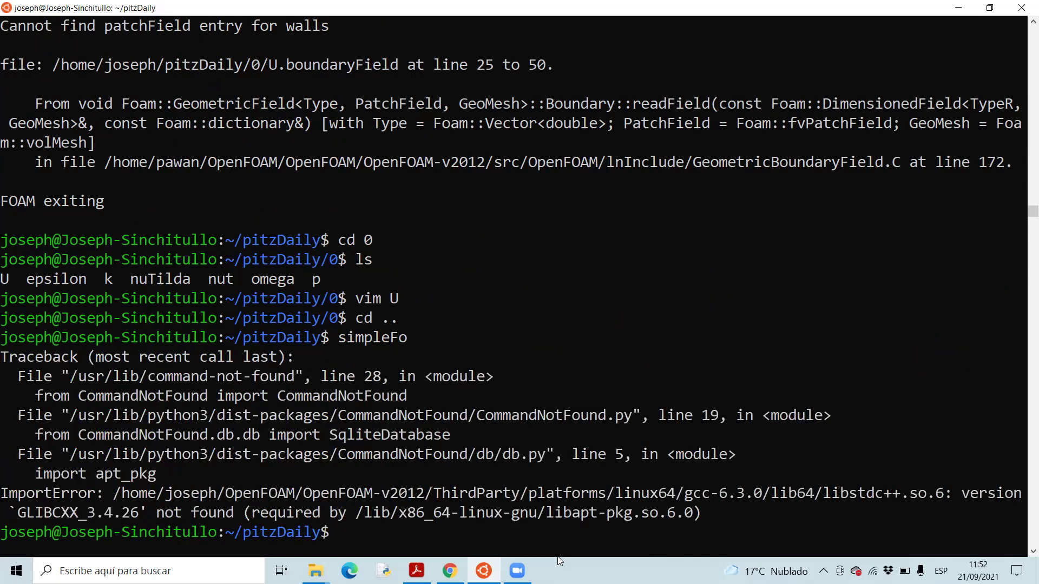
{"action": "type", "text": "simpleFoam"}
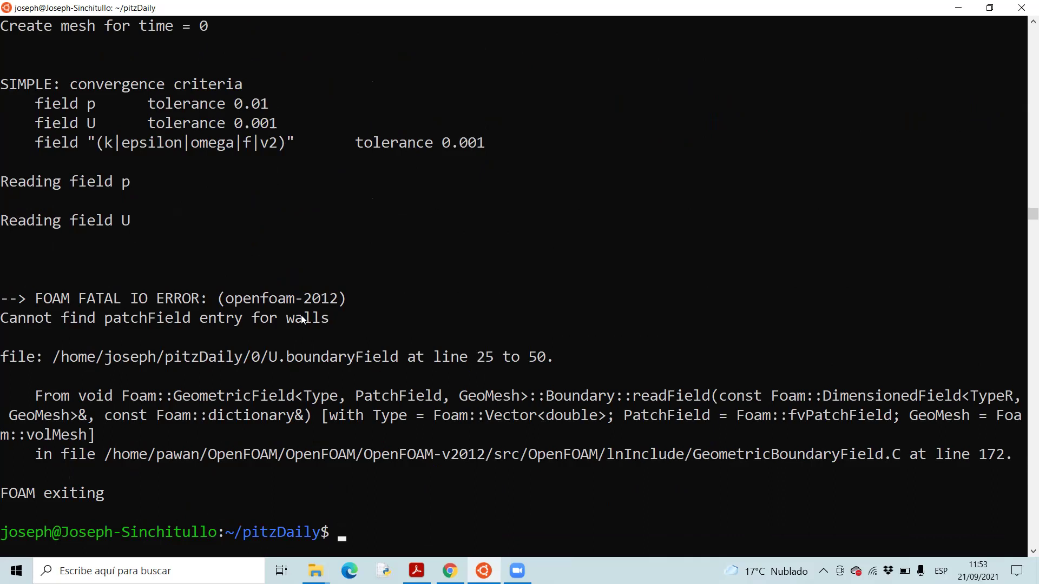
- Go back into the 0 folder, list its files and reopen U in vim
{"action": "type", "text": "cd  0"}
{"action": "key", "text": "Return"}
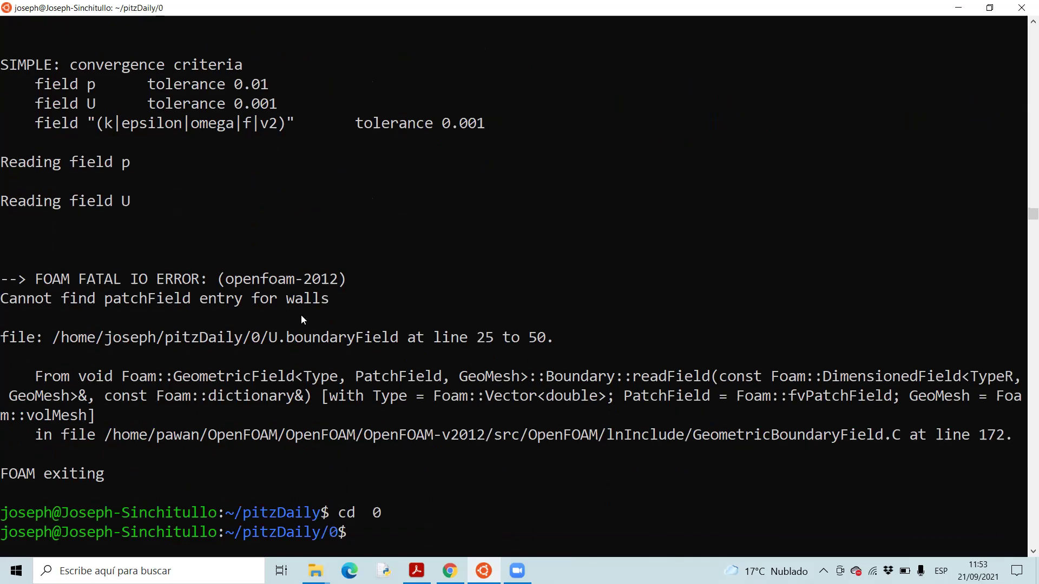
{"action": "type", "text": "ls"}
{"action": "key", "text": "Return"}
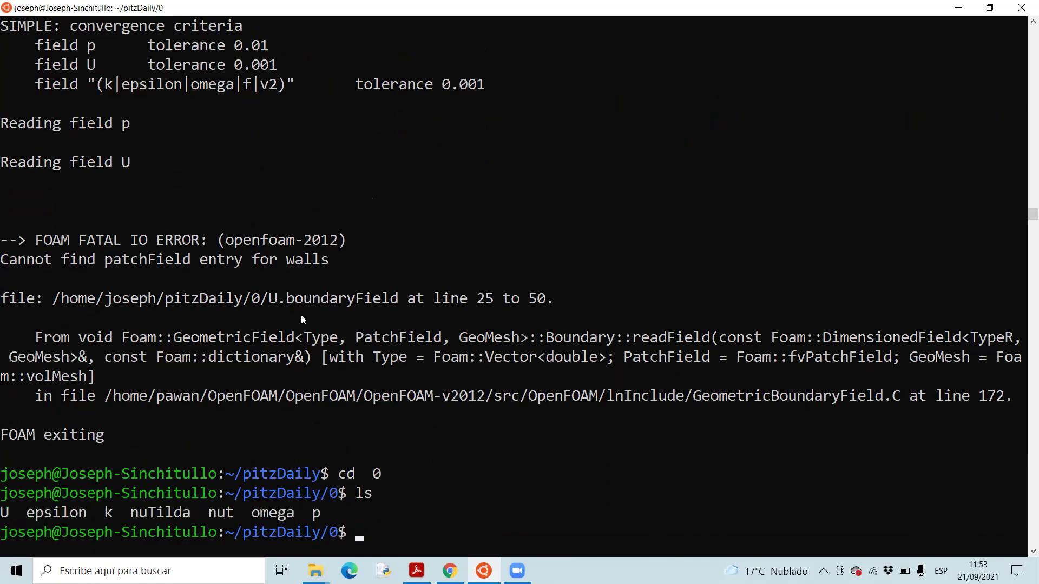
{"action": "type", "text": "vim U"}
{"action": "key", "text": "Return"}
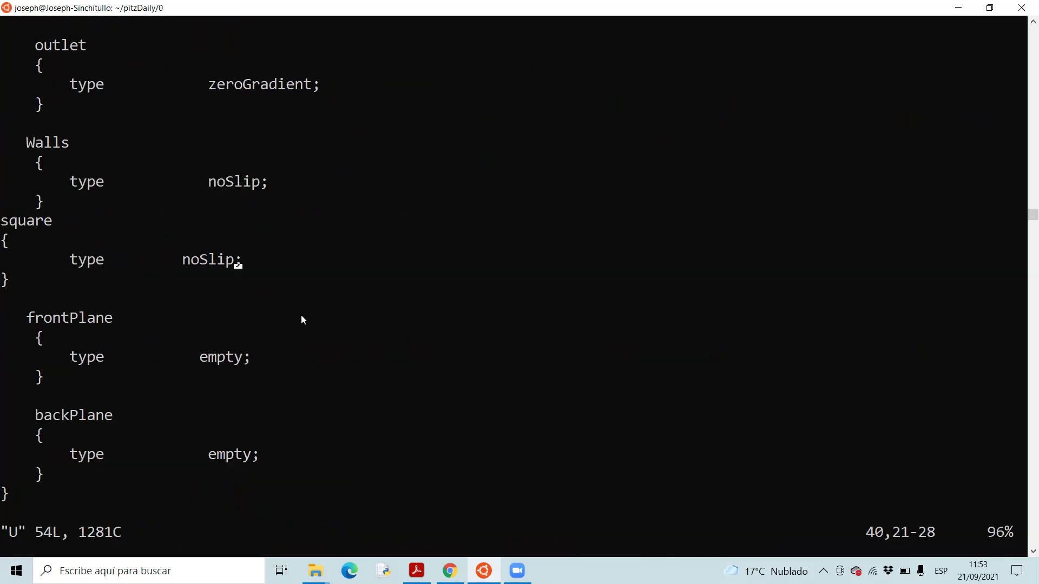
- Rename the Walls patch in the U file's boundaryField to lowercase walls
{"action": "key", "text": "Up"}
{"action": "key", "text": "Up"}
{"action": "key", "text": "Up"}
{"action": "key", "text": "Up"}
{"action": "key", "text": "i"}
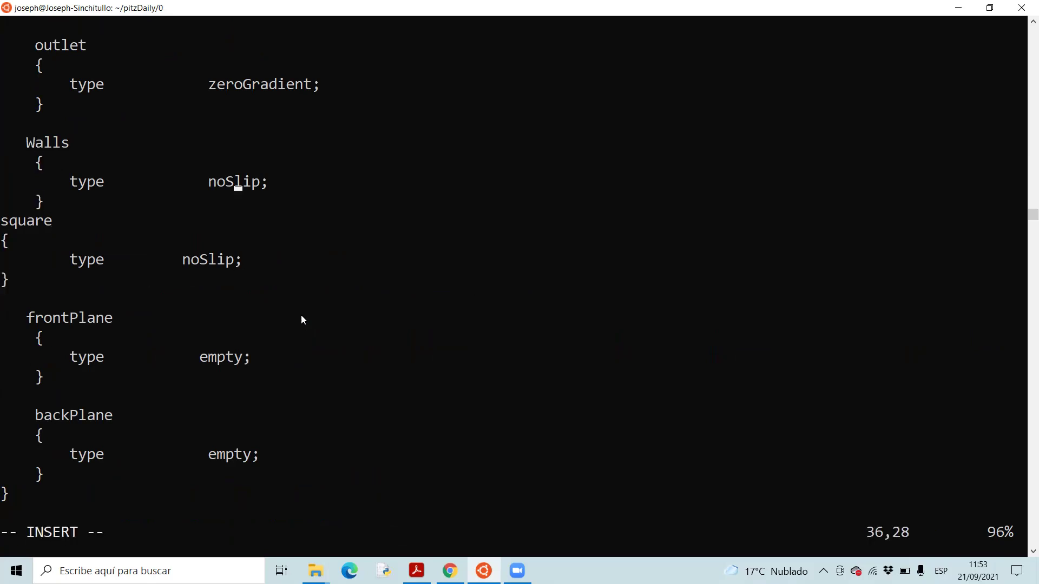
{"action": "key", "text": "Up"}
{"action": "key", "text": "Up"}
{"action": "key", "text": "Up"}
{"action": "key", "text": "Down"}
{"action": "key", "text": "Left"}
{"action": "key", "text": "Left"}
{"action": "key", "text": "Left"}
{"action": "key", "text": "Left"}
{"action": "key", "text": "Right"}
{"action": "key", "text": "Left"}
{"action": "key", "text": "BackSpace"}
{"action": "type", "text": "w"}
{"action": "key", "text": "Escape"}
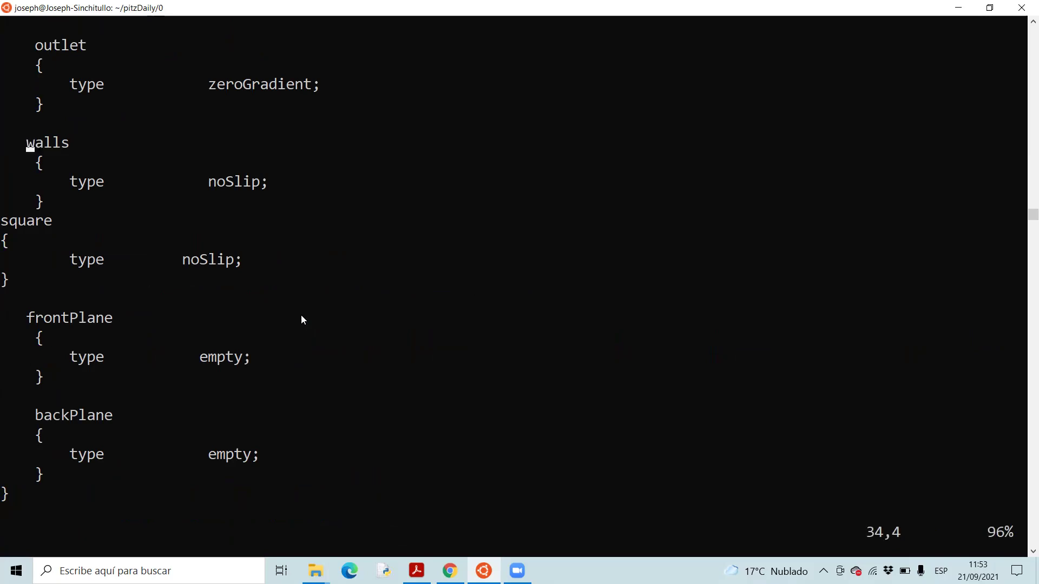
- Save the U file with the renamed patch and quit vim
{"action": "type", "text": ":¨wq"}
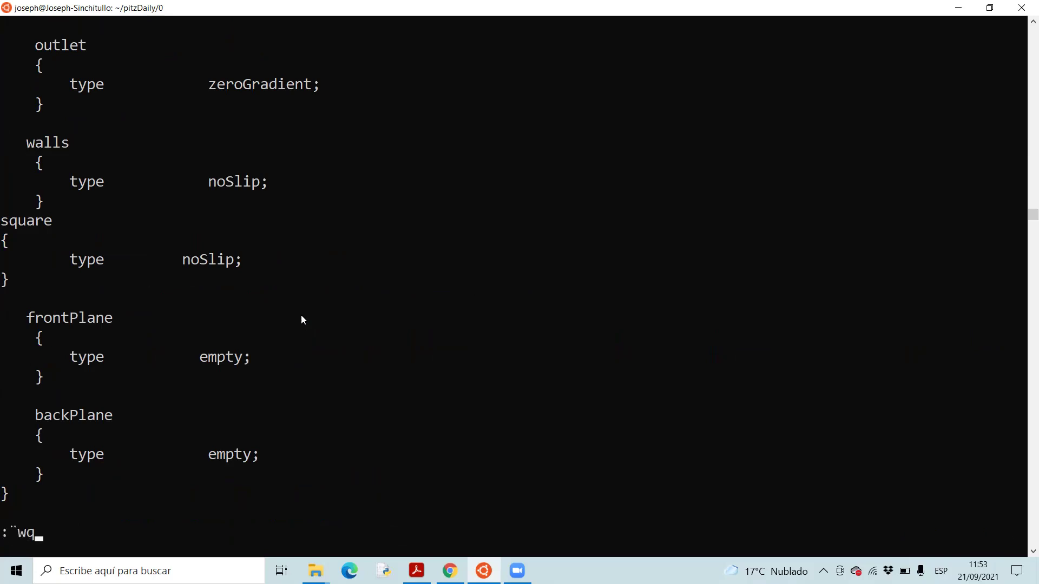
{"action": "key", "text": "Left"}
{"action": "key", "text": "Left"}
{"action": "key", "text": "BackSpace"}
{"action": "key", "text": "Return"}
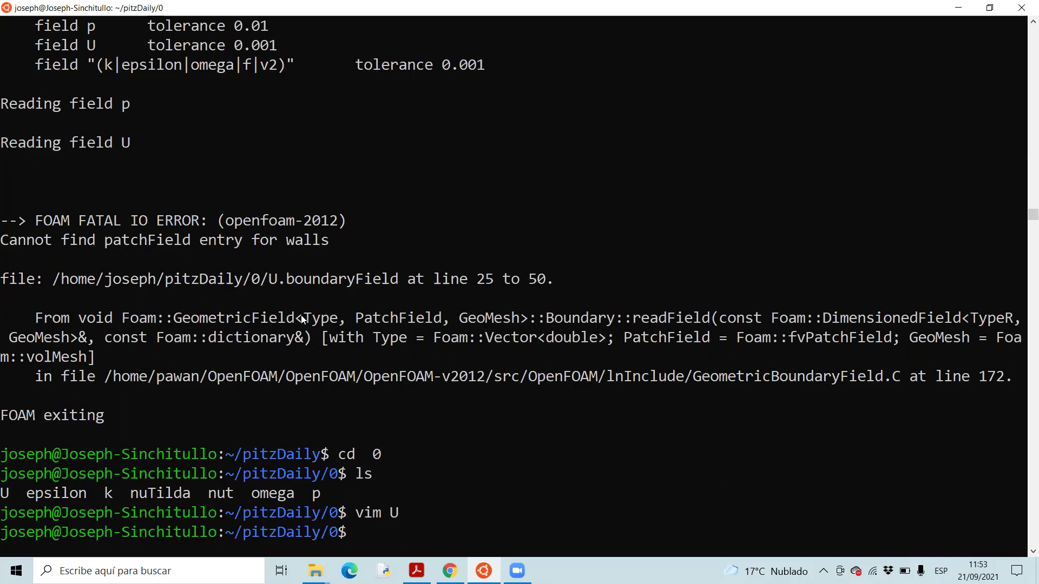
- Return to the pitzDaily case folder and rerun simpleFoam with the renamed walls patch in U
{"action": "type", "text": "cd .."}
{"action": "key", "text": "Return"}
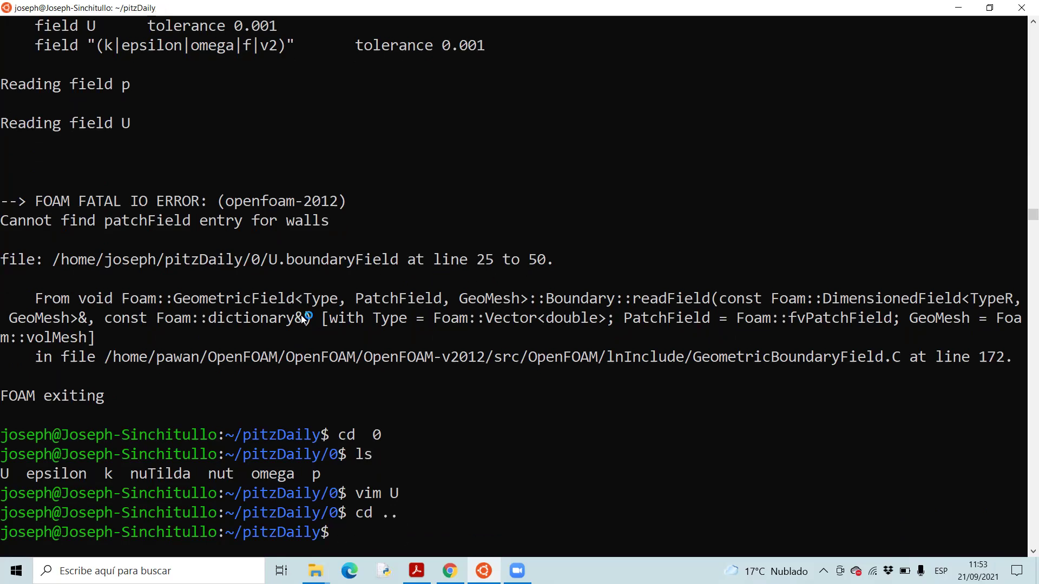
{"action": "type", "text": "simpleFoam"}
{"action": "key", "text": "Return"}
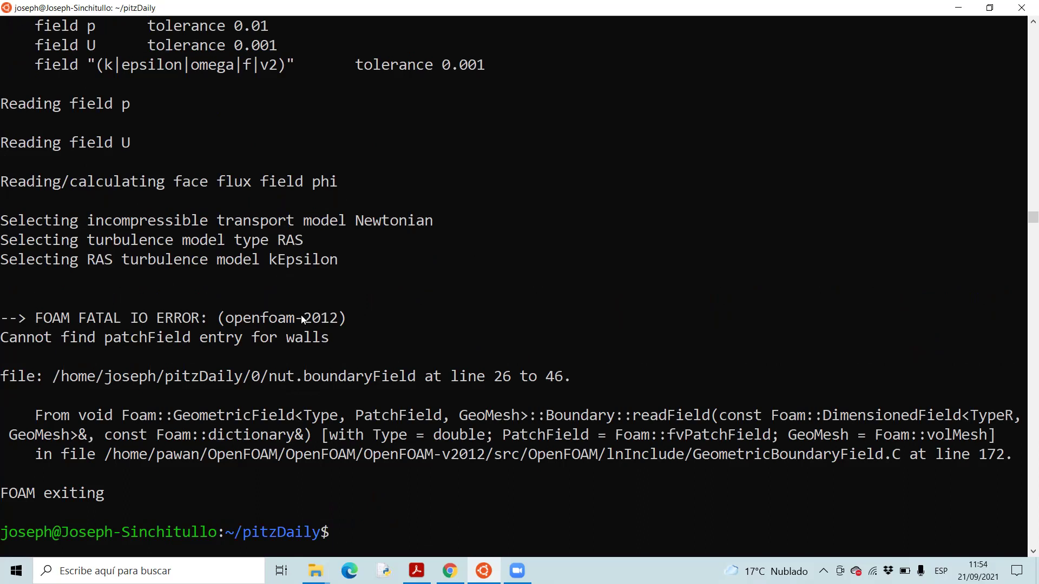
- Enter the 0 folder and list its field files
{"action": "type", "text": "cd 0"}
{"action": "key", "text": "Return"}
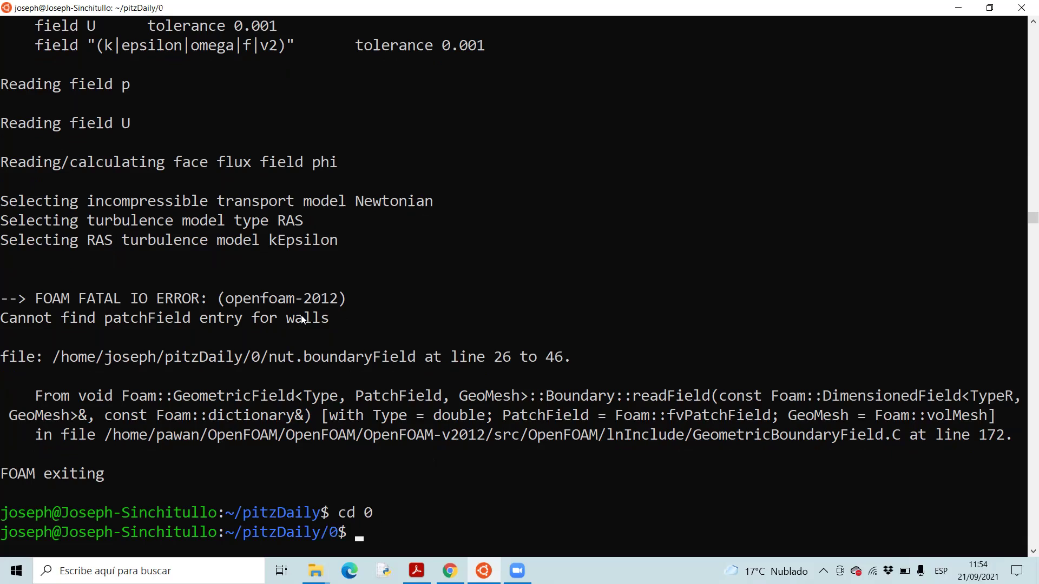
{"action": "type", "text": "ls"}
{"action": "key", "text": "Return"}
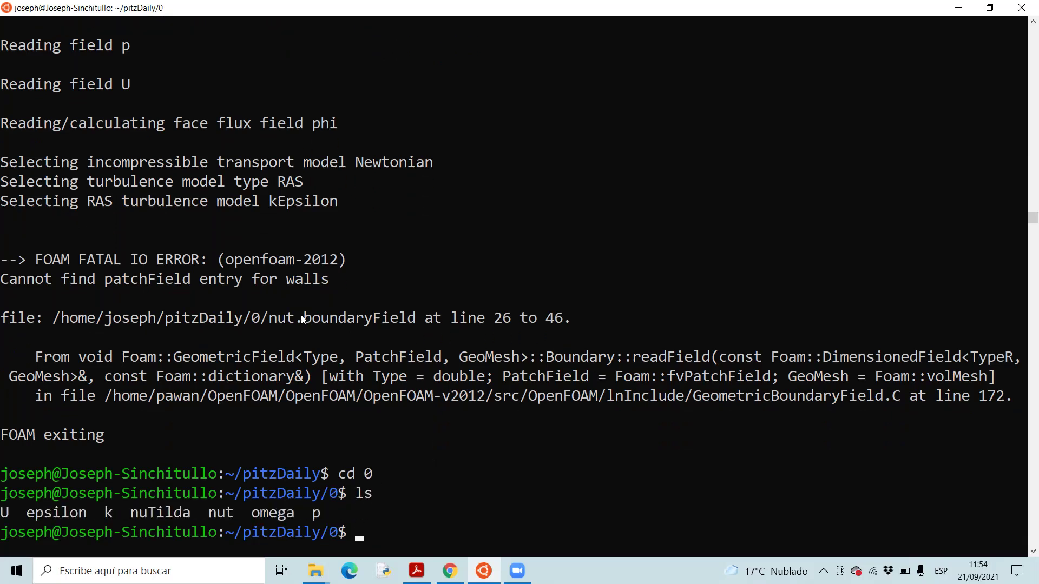
- Open the current 0 folder in Windows File Explorer with the command explorer.exe
{"action": "type", "text": "vim"}
{"action": "key", "text": "BackSpace"}
{"action": "key", "text": "BackSpace"}
{"action": "key", "text": "BackSpace"}
{"action": "type", "text": "explore"}
{"action": "type", "text": "e"}
{"action": "key", "text": "BackSpace"}
{"action": "type", "text": "r.exe"}
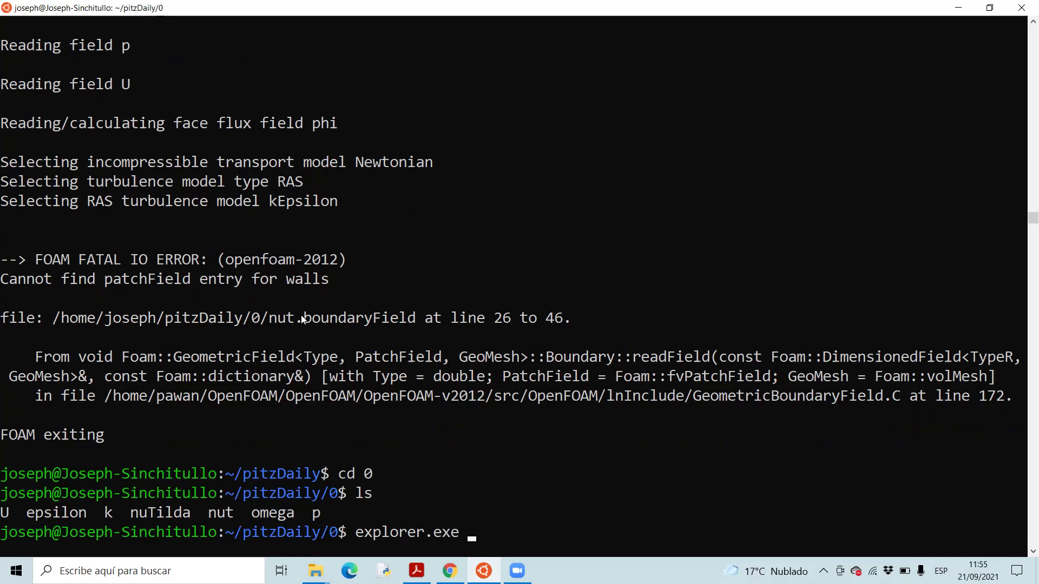
{"action": "type", "text": " ."}
{"action": "key", "text": "Return"}
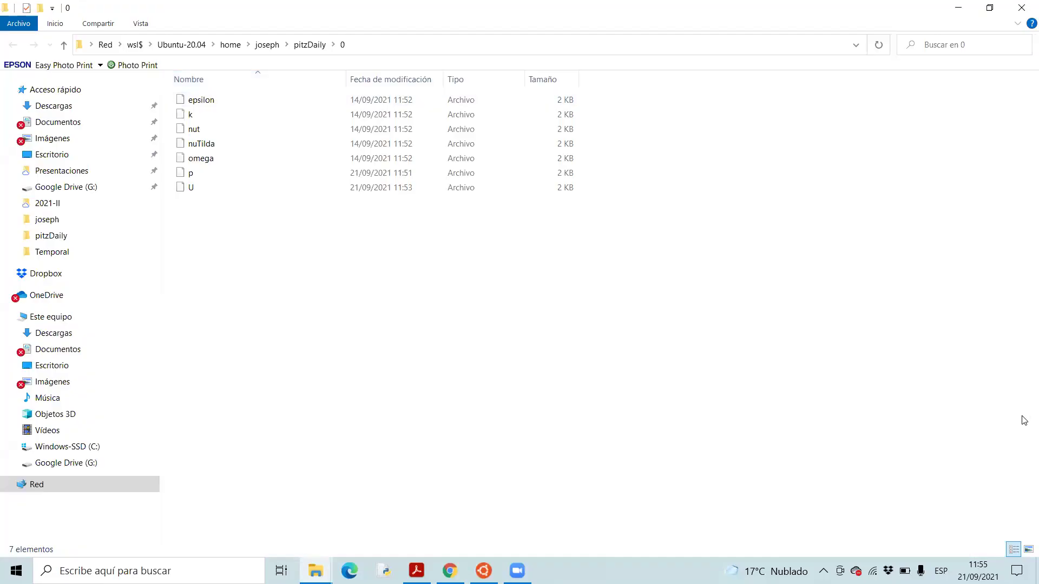
- Copy the pitzDaily case folder from the Ubuntu-20.04 user's home directory in File Explorer
{"action": "left_click", "coordinate": [269, 45]}
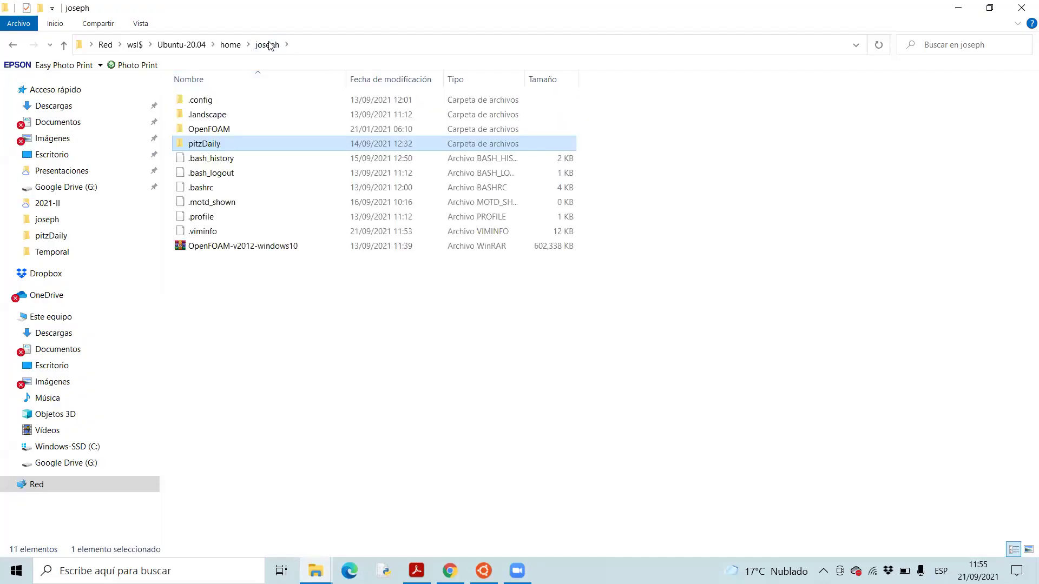
{"action": "right_click", "coordinate": [211, 148]}
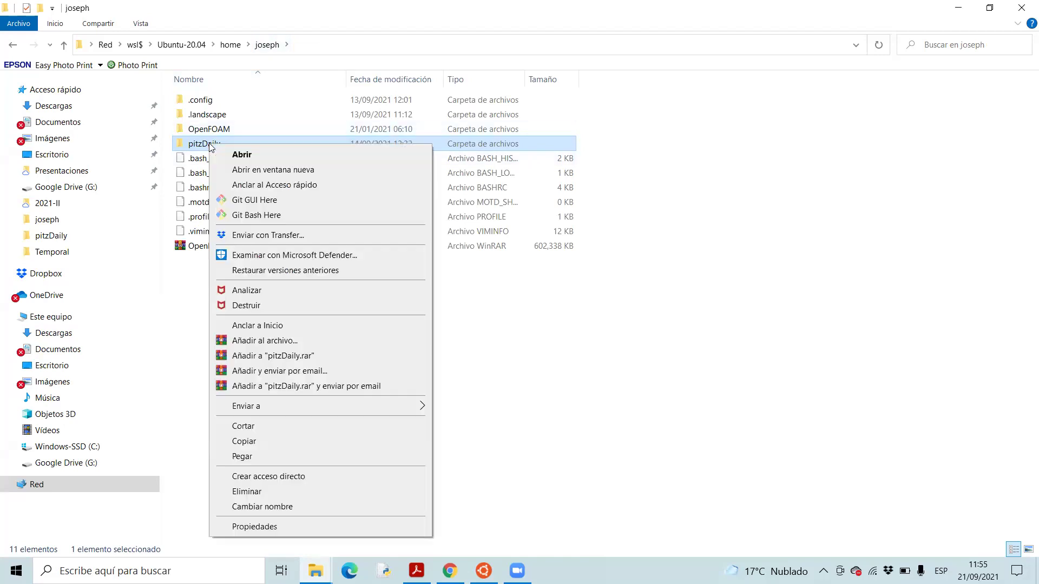
{"action": "left_click", "coordinate": [245, 441]}
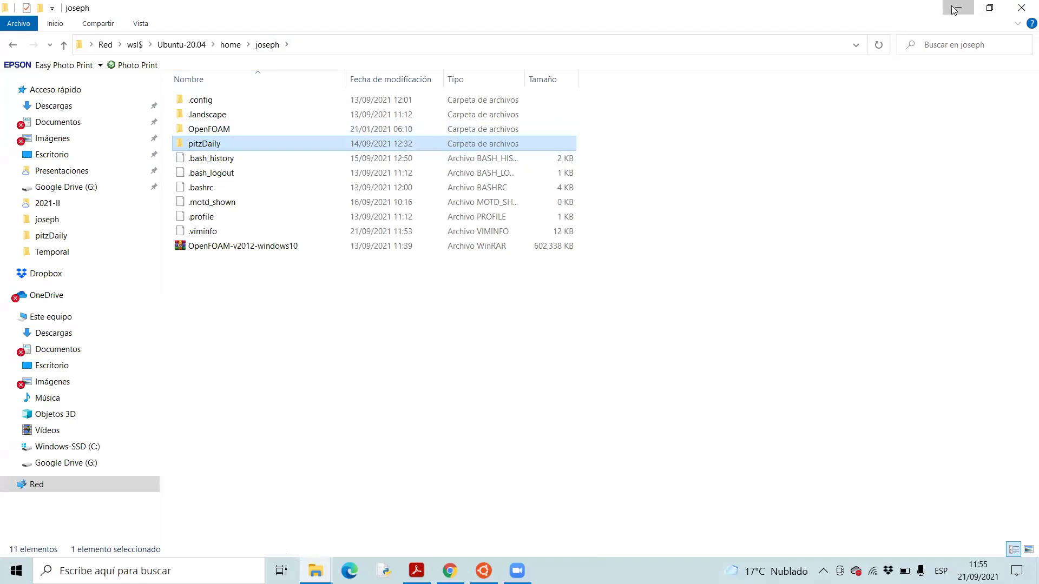
- Paste the copied pitzDaily folder onto the Windows desktop, replacing the files with the same names in the existing folder
{"action": "left_click", "coordinate": [971, 13]}
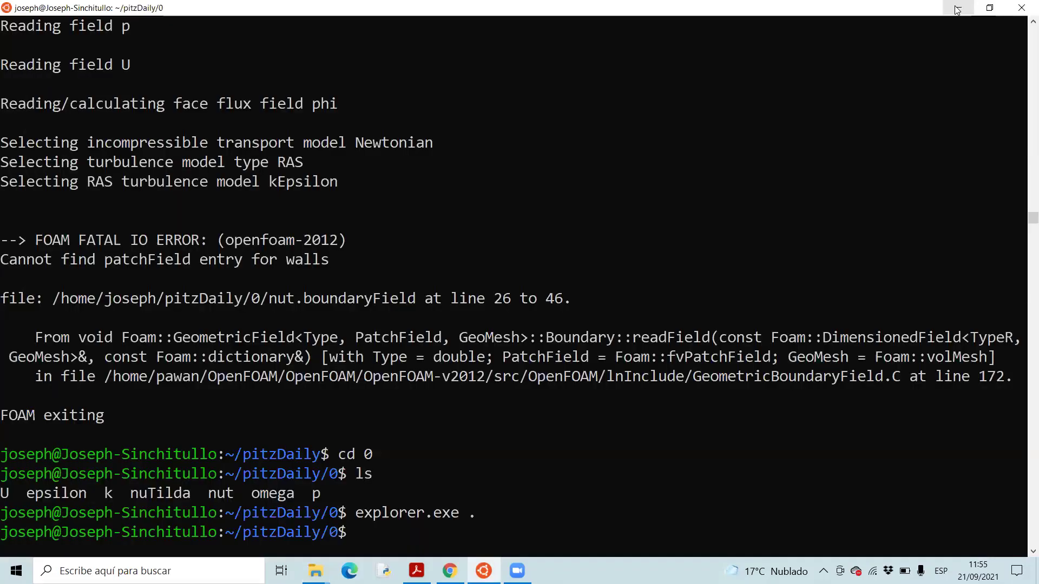
{"action": "left_click", "coordinate": [957, 10]}
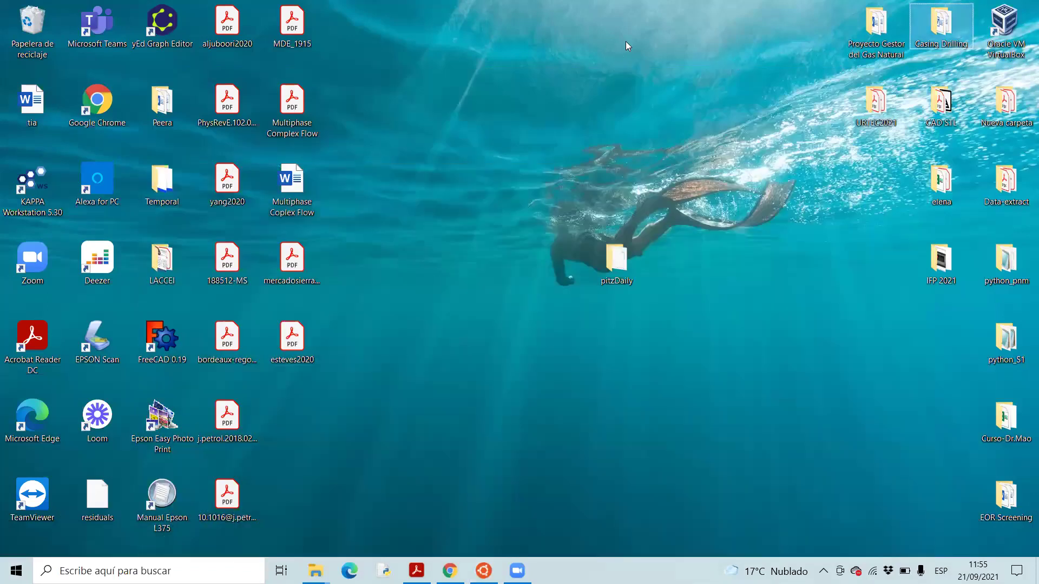
{"action": "left_click", "coordinate": [608, 261]}
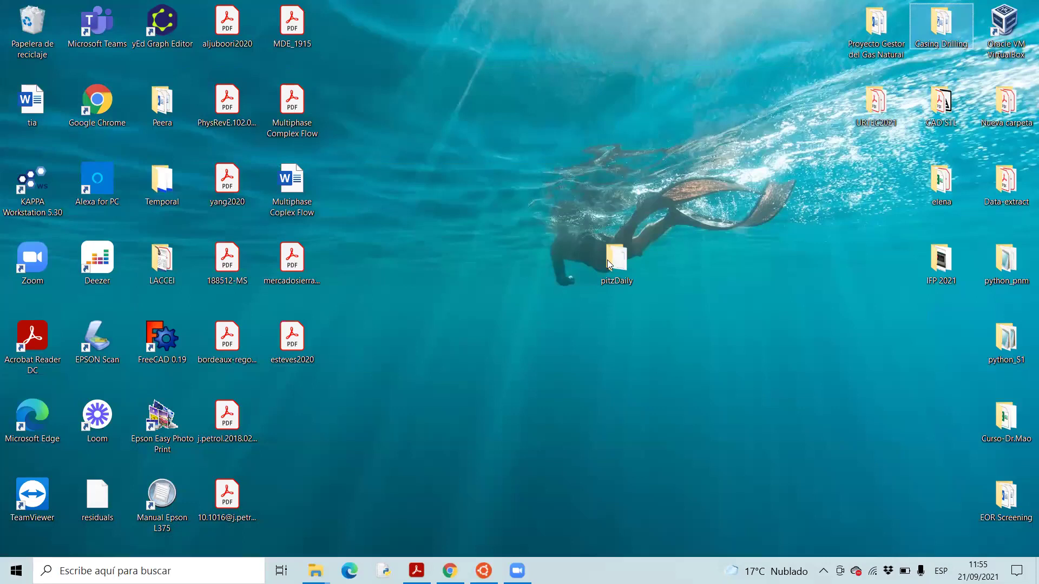
{"action": "right_click", "coordinate": [457, 147]}
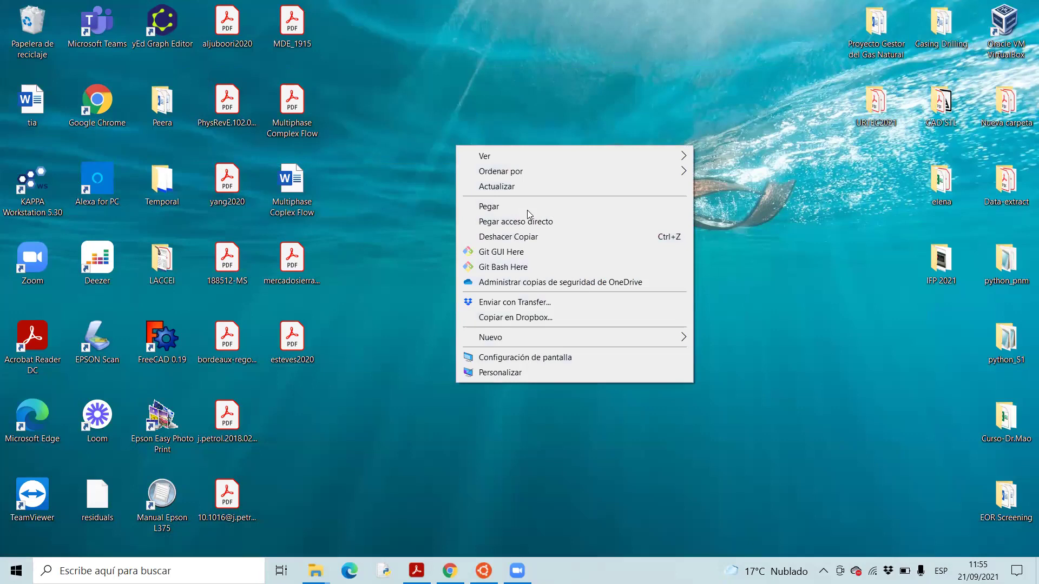
{"action": "left_click", "coordinate": [527, 209]}
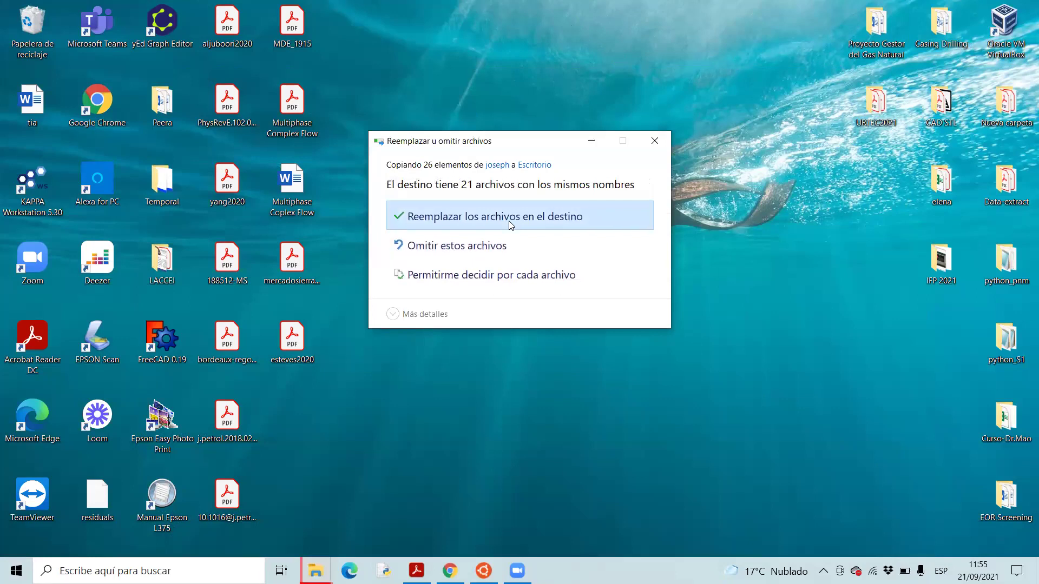
{"action": "left_click", "coordinate": [509, 221]}
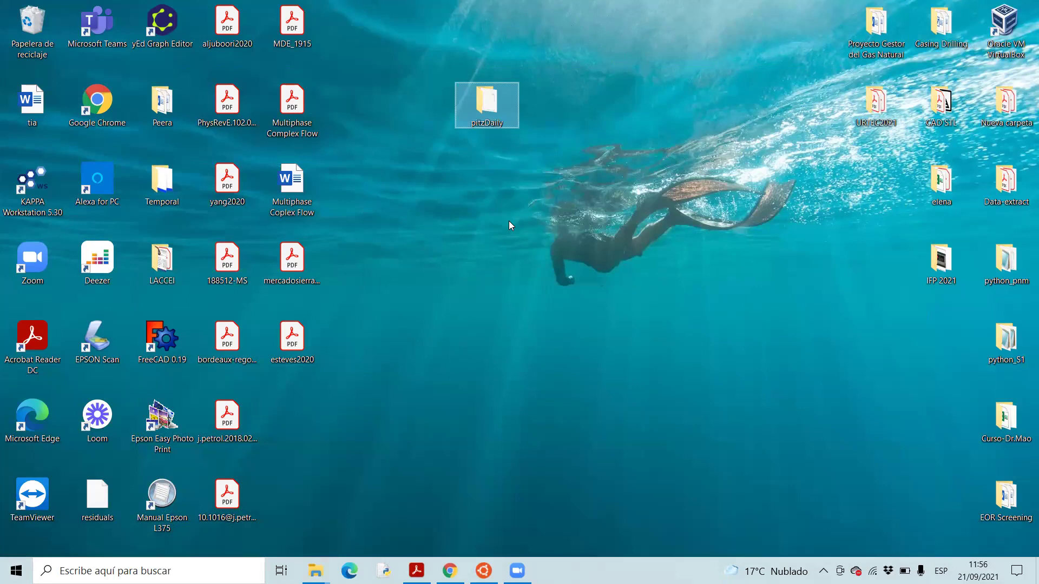
- Open the pitzDaily folder on the desktop and enter its 0 subfolder
{"action": "double_click", "coordinate": [480, 102]}
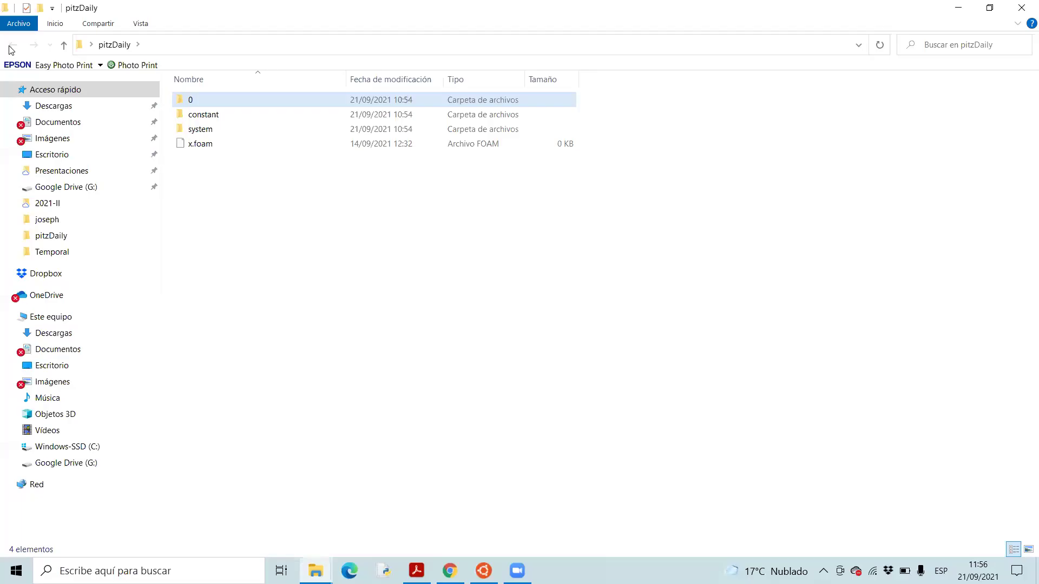
{"action": "key", "text": "Return"}
{"action": "key", "text": "BackSpace"}
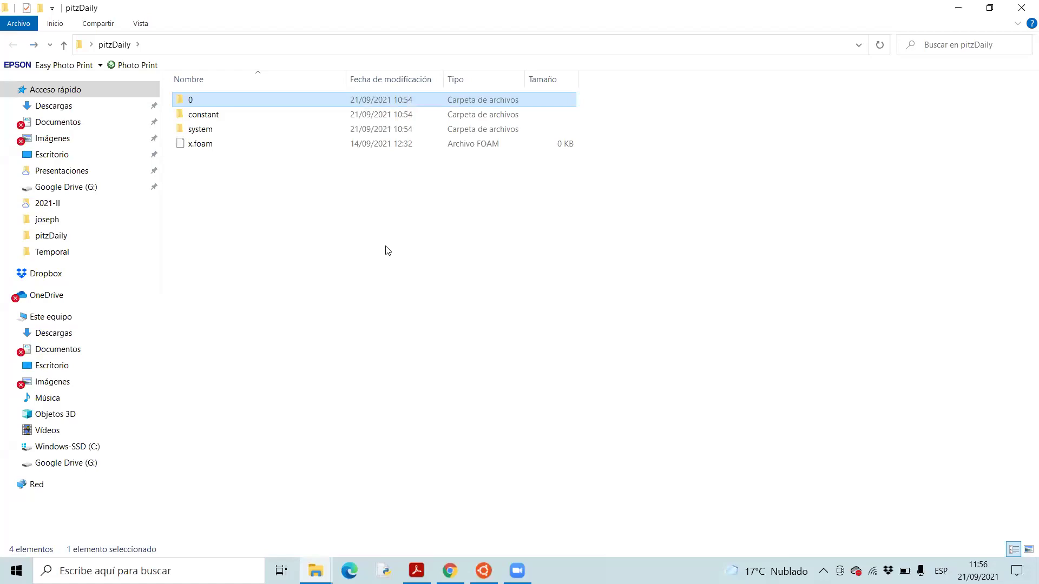
{"action": "double_click", "coordinate": [306, 102]}
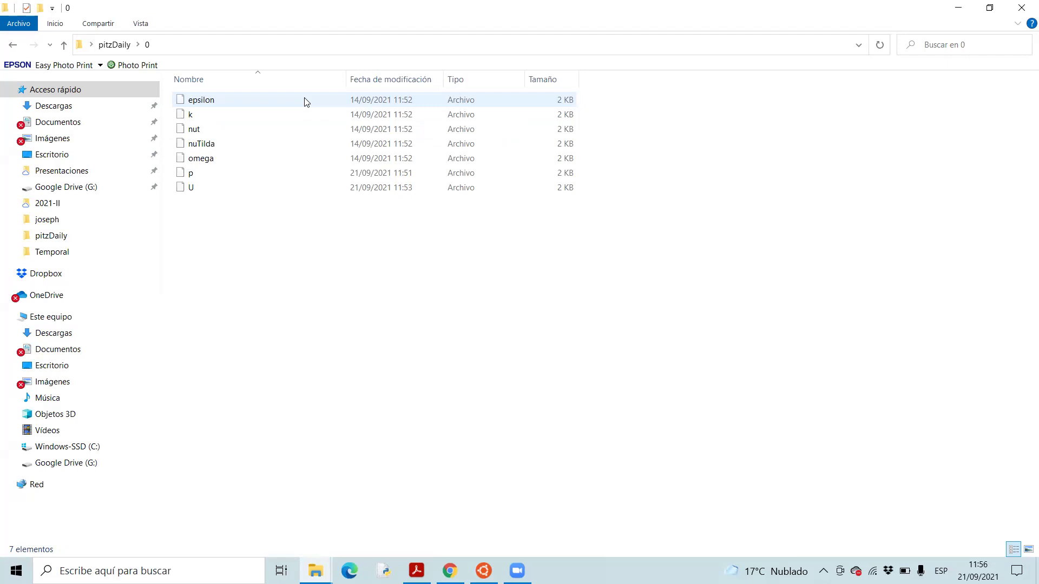
{"action": "right_click", "coordinate": [305, 98]}
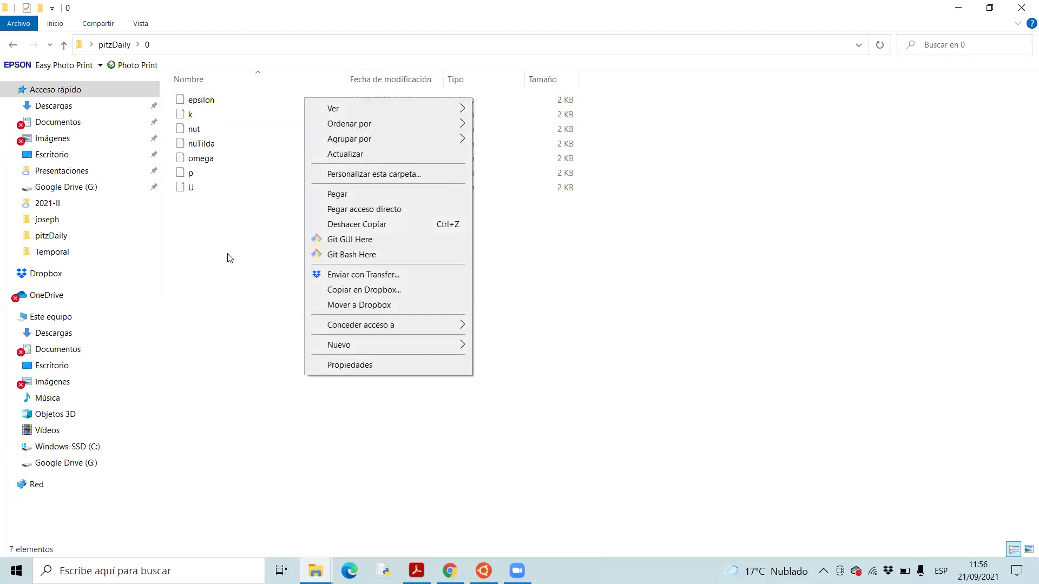
{"action": "left_click", "coordinate": [220, 285]}
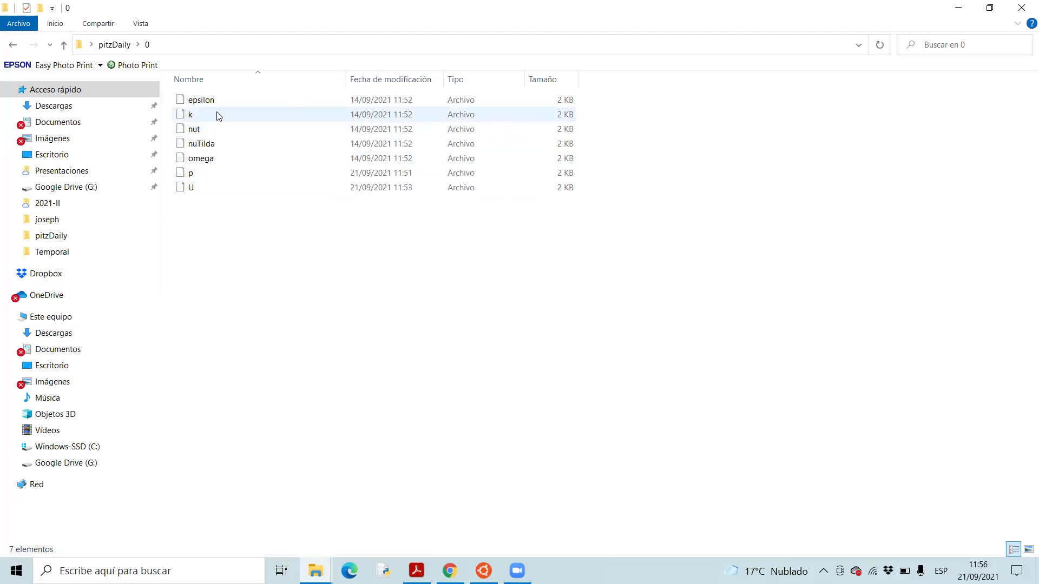
{"action": "right_click", "coordinate": [208, 189]}
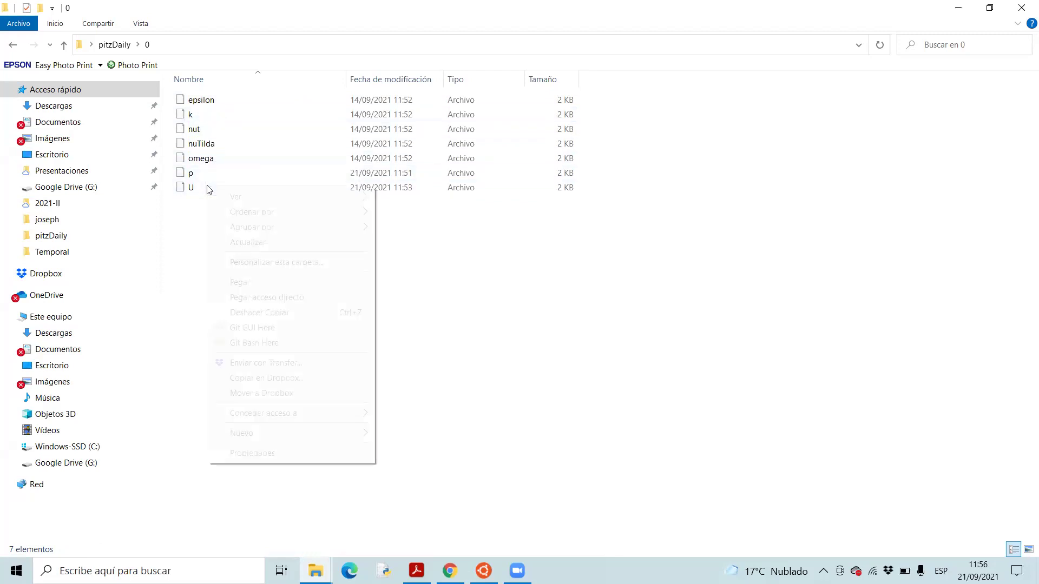
{"action": "left_click", "coordinate": [238, 115]}
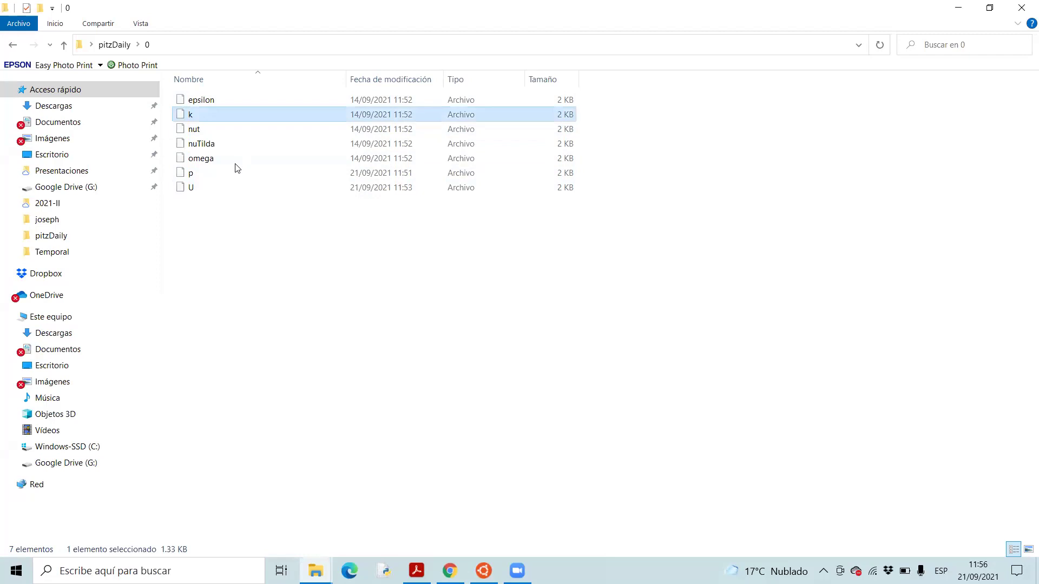
- Open the U file from the 0 folder in Notepad (Bloc de notas) and close it again
{"action": "right_click", "coordinate": [232, 191]}
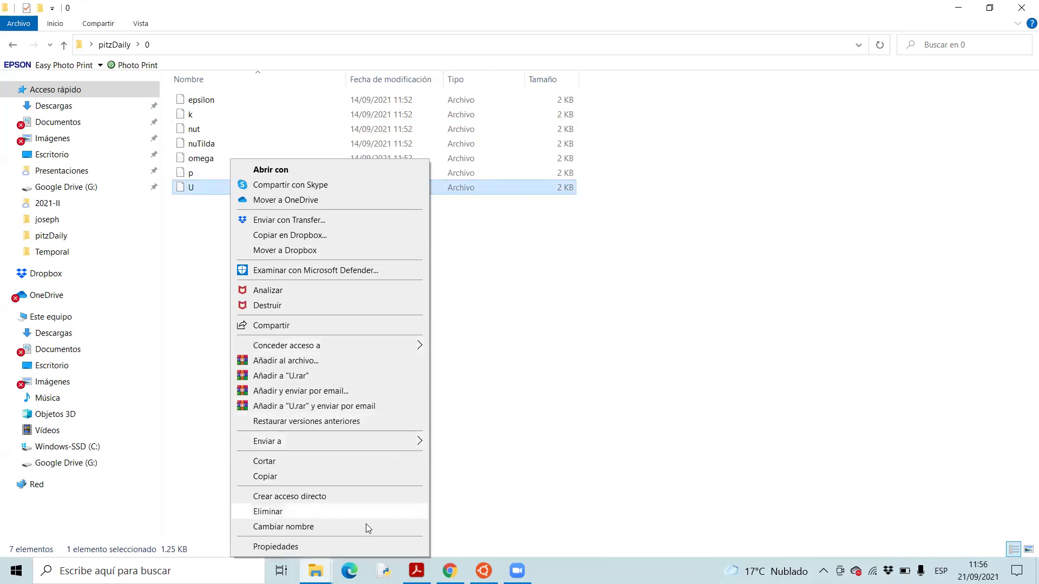
{"action": "left_click", "coordinate": [362, 172]}
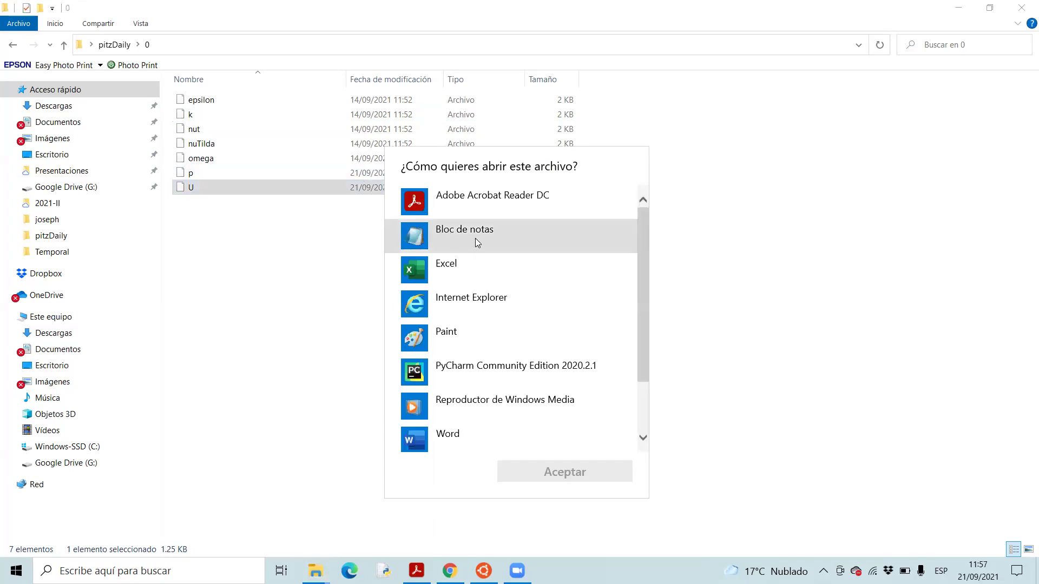
{"action": "left_click", "coordinate": [475, 238]}
{"action": "left_click", "coordinate": [565, 477]}
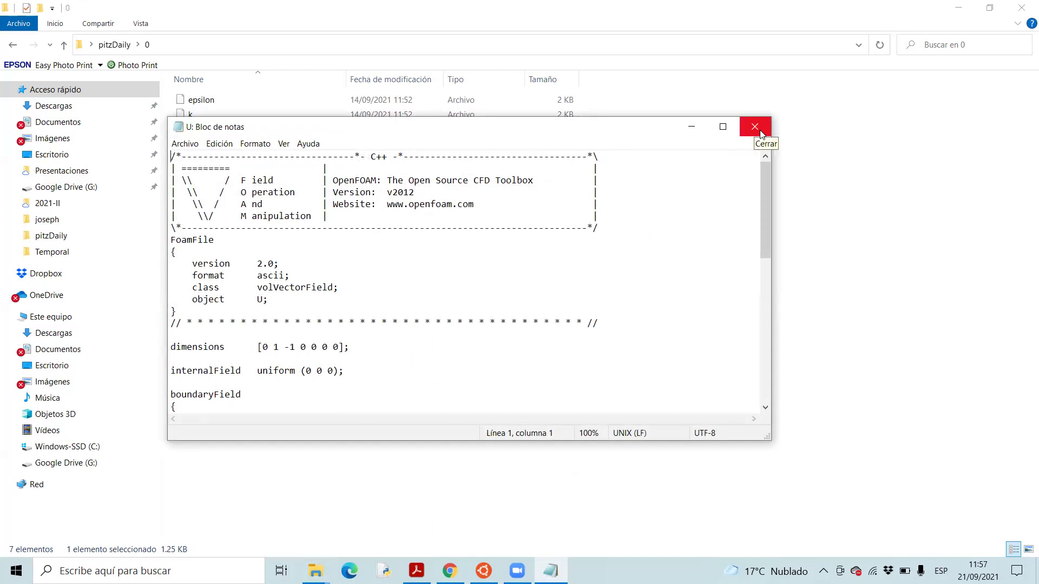
{"action": "key", "text": "alt+F4"}
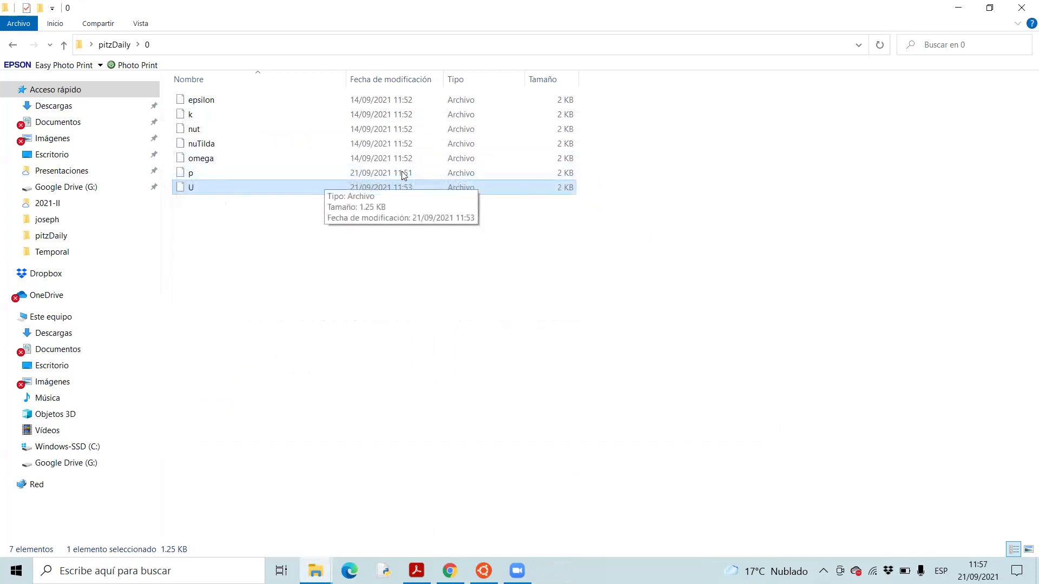
- Open the U file in WordPad and maximize its window
{"action": "key", "text": "shift+F10"}
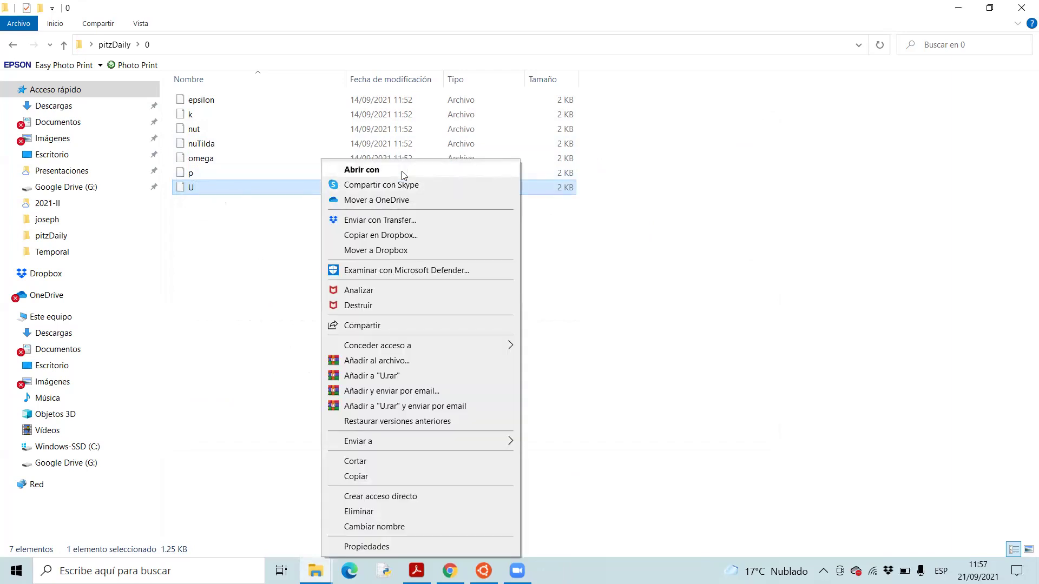
{"action": "left_click", "coordinate": [404, 171]}
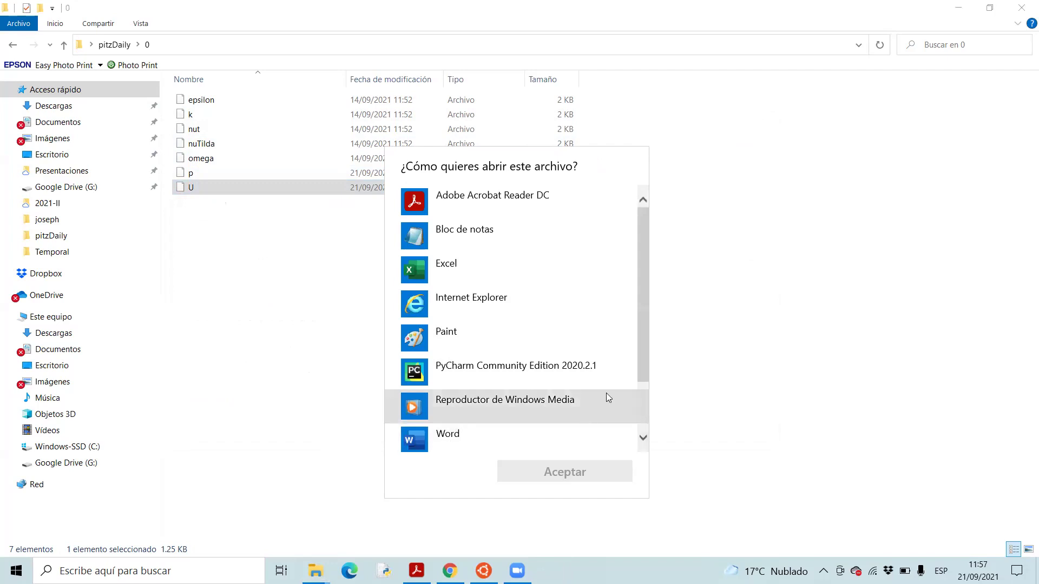
{"action": "scroll", "coordinate": [607, 406], "scroll_direction": "down", "scroll_amount": 2}
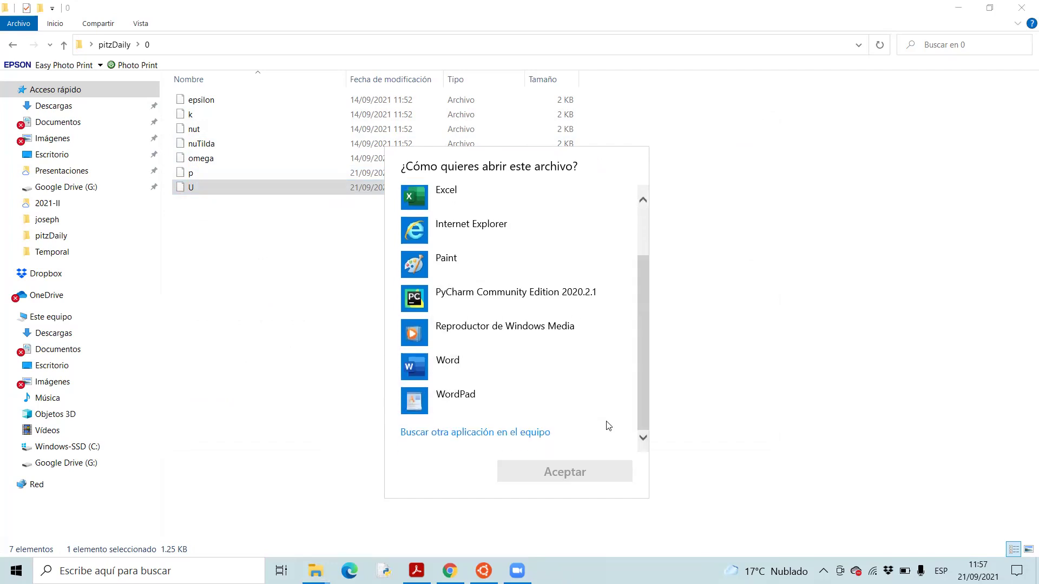
{"action": "left_click", "coordinate": [548, 404]}
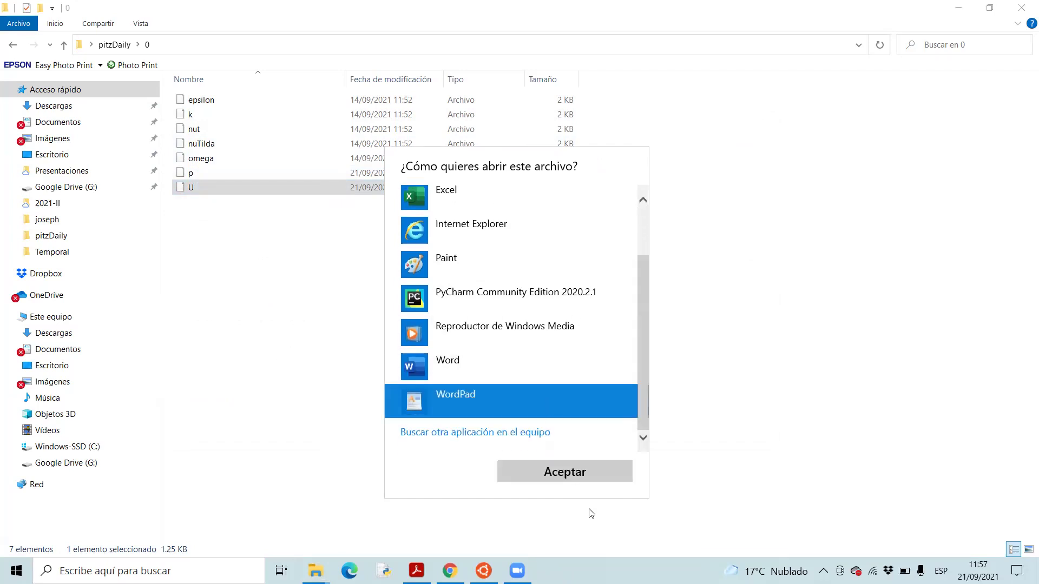
{"action": "left_click", "coordinate": [585, 471]}
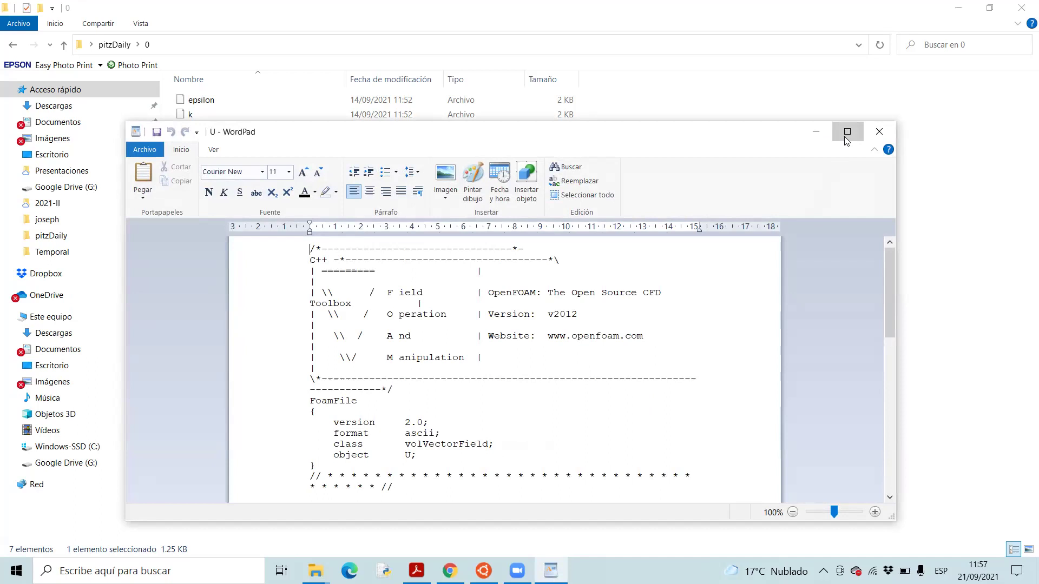
{"action": "left_click", "coordinate": [847, 132]}
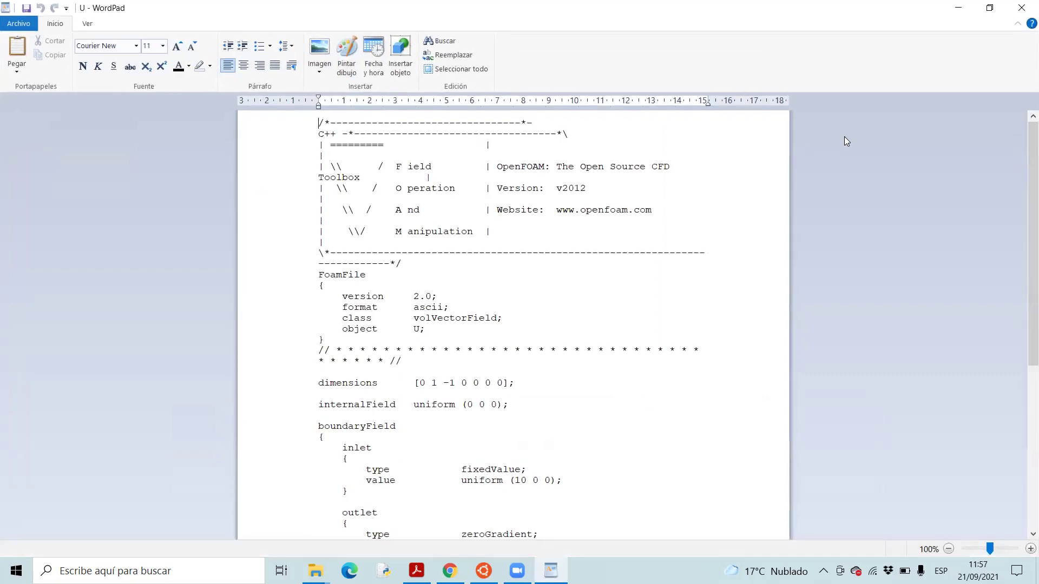
- Copy the walls, square, frontPlane and backPlane blocks from the boundaryField section of the U file
{"action": "key", "text": "Down"}
{"action": "key", "text": "Down"}
{"action": "key", "text": "Down"}
{"action": "key", "text": "Down"}
{"action": "key", "text": "Down"}
{"action": "key", "text": "Down"}
{"action": "key", "text": "Down"}
{"action": "key", "text": "Down"}
{"action": "key", "text": "Down"}
{"action": "key", "text": "Down"}
{"action": "key", "text": "Down"}
{"action": "key", "text": "Down"}
{"action": "key", "text": "Down"}
{"action": "key", "text": "Down"}
{"action": "key", "text": "Down"}
{"action": "key", "text": "Down"}
{"action": "key", "text": "Down"}
{"action": "key", "text": "Down"}
{"action": "key", "text": "Down"}
{"action": "key", "text": "Down"}
{"action": "key", "text": "Down"}
{"action": "key", "text": "Down"}
{"action": "key", "text": "Down"}
{"action": "key", "text": "Down"}
{"action": "key", "text": "Down"}
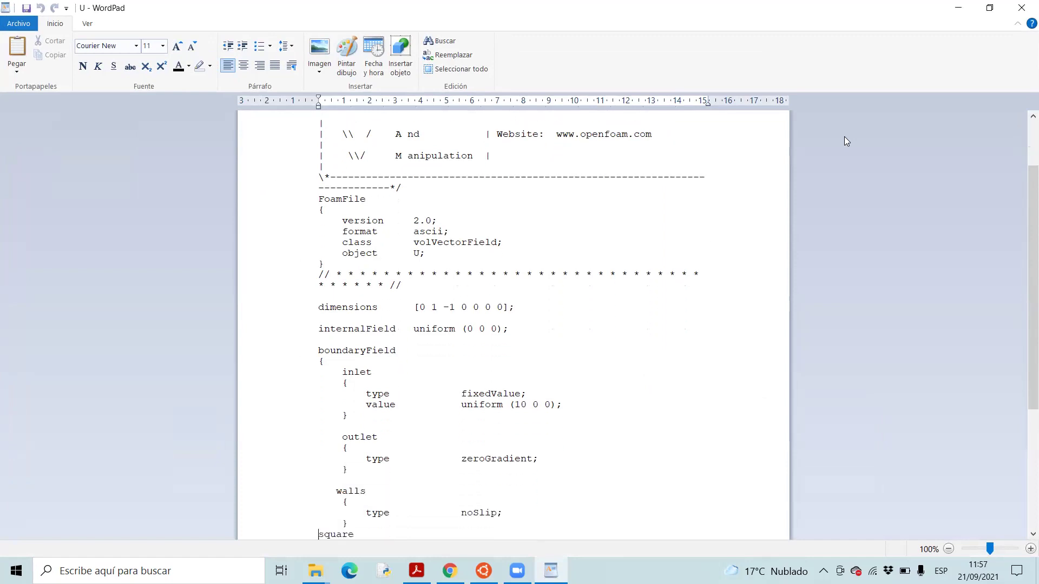
{"action": "key", "text": "Down"}
{"action": "key", "text": "Down"}
{"action": "key", "text": "Down"}
{"action": "key", "text": "Down"}
{"action": "key", "text": "Down"}
{"action": "key", "text": "Down"}
{"action": "key", "text": "Down"}
{"action": "key", "text": "Down"}
{"action": "key", "text": "Down"}
{"action": "key", "text": "Down"}
{"action": "key", "text": "Down"}
{"action": "key", "text": "Down"}
{"action": "key", "text": "Down"}
{"action": "key", "text": "Down"}
{"action": "key", "text": "Down"}
{"action": "key", "text": "Down"}
{"action": "key", "text": "Down"}
{"action": "key", "text": "Down"}
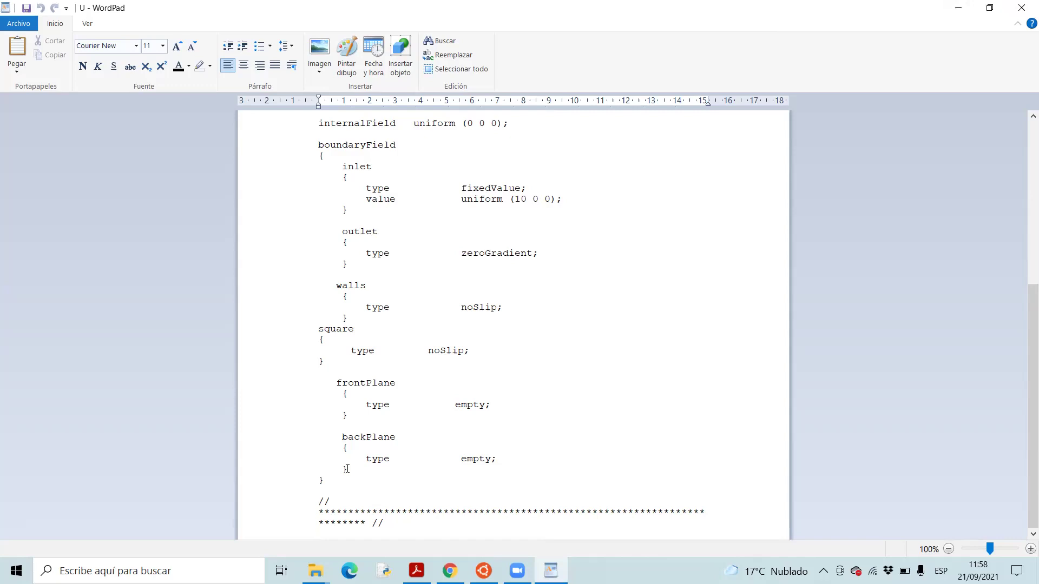
{"action": "key", "text": "Up"}
{"action": "key", "text": "Up"}
{"action": "left_click_drag", "start_coordinate": [347, 469], "coordinate": [325, 287]}
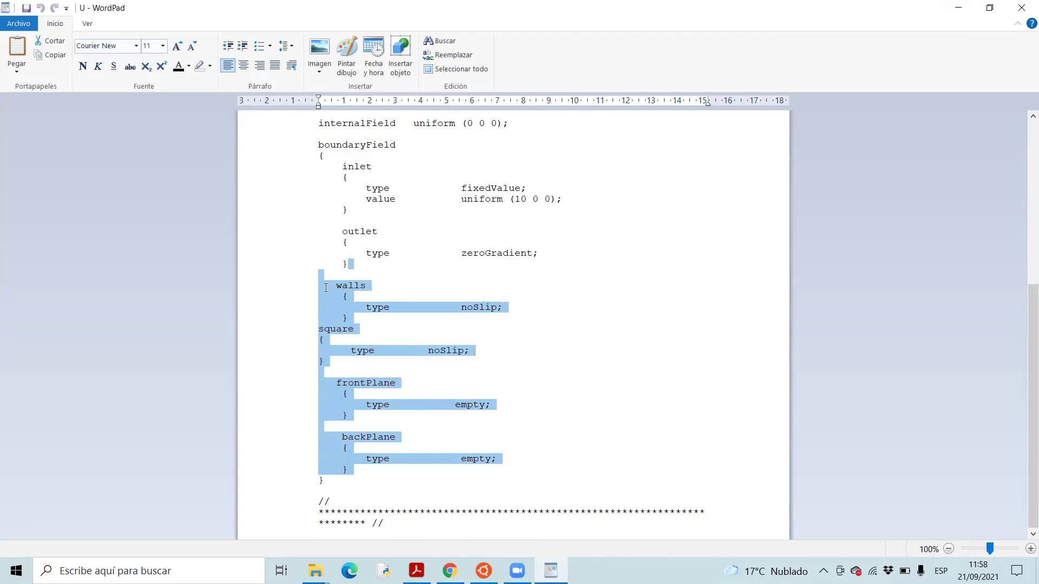
{"action": "right_click", "coordinate": [334, 290]}
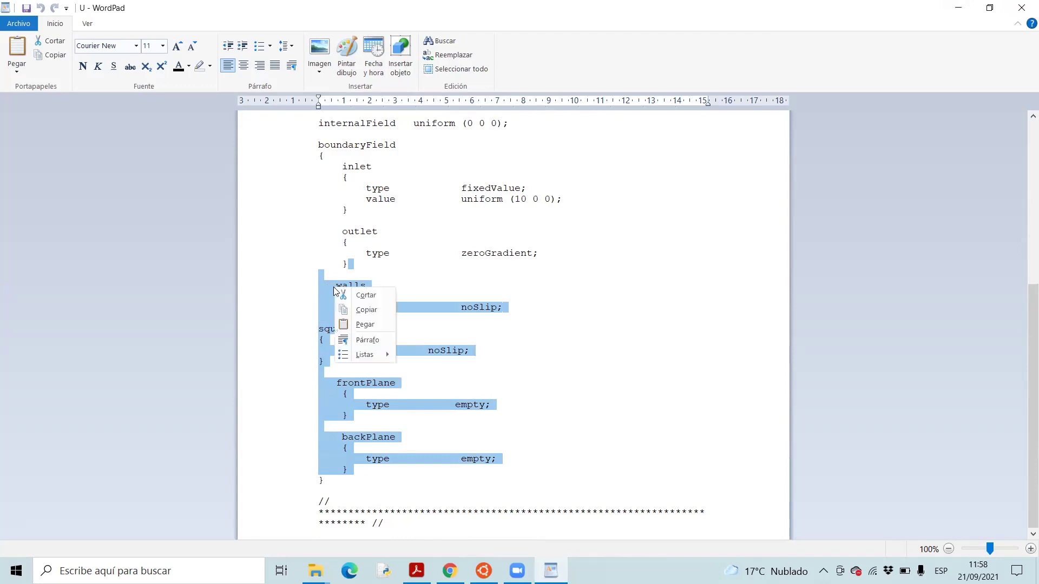
{"action": "left_click", "coordinate": [366, 311]}
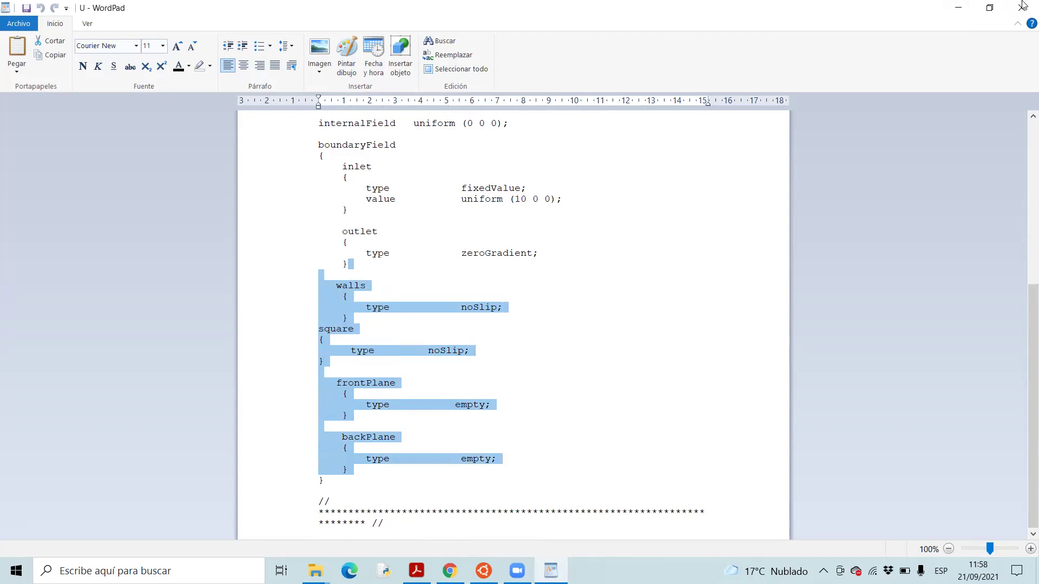
- Minimize the U document to return to the 0 folder
{"action": "left_click", "coordinate": [958, 7]}
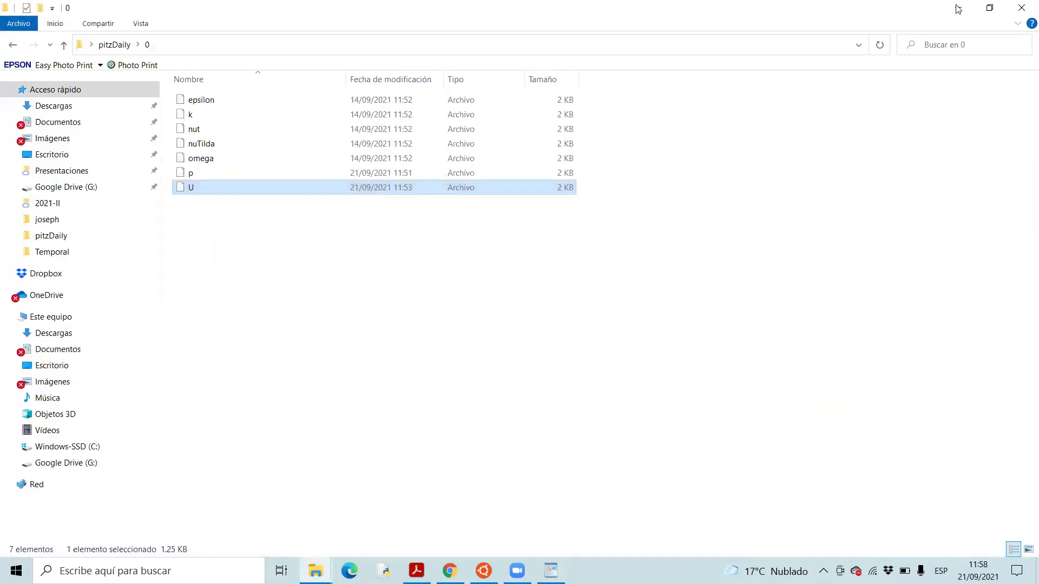
{"action": "left_click", "coordinate": [193, 134]}
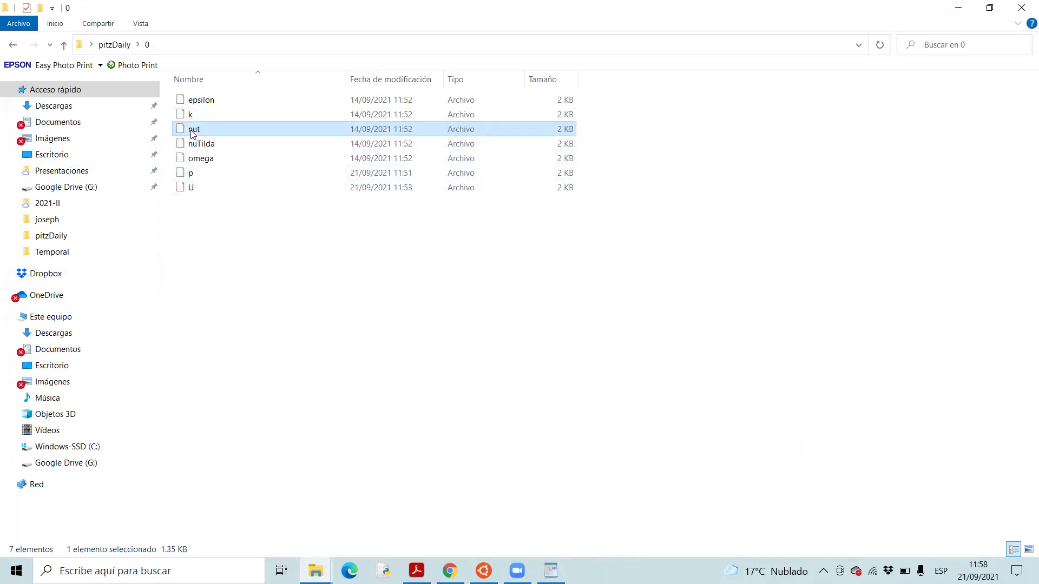
{"action": "right_click", "coordinate": [193, 134]}
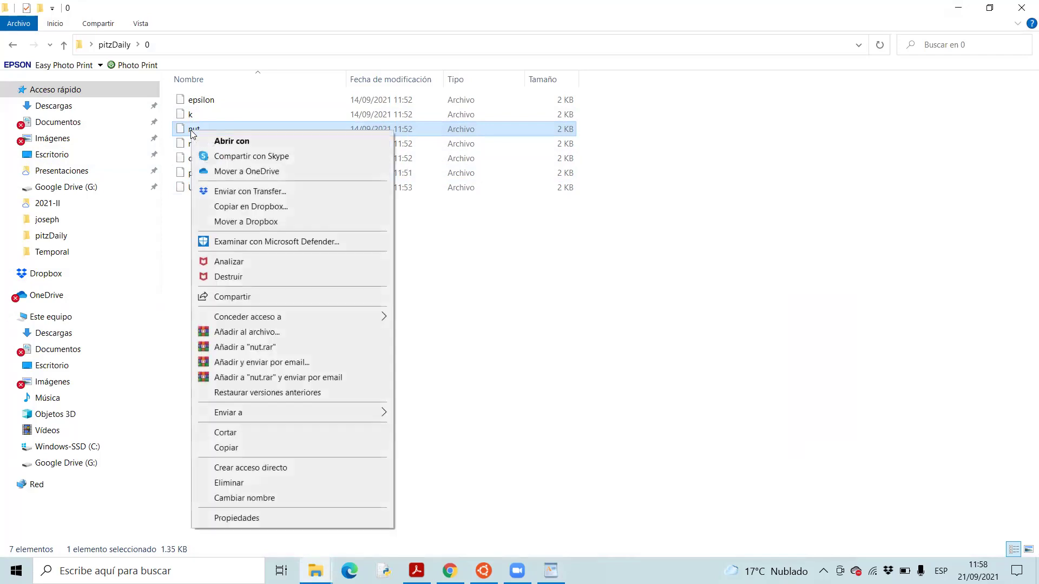
{"action": "left_click", "coordinate": [214, 144]}
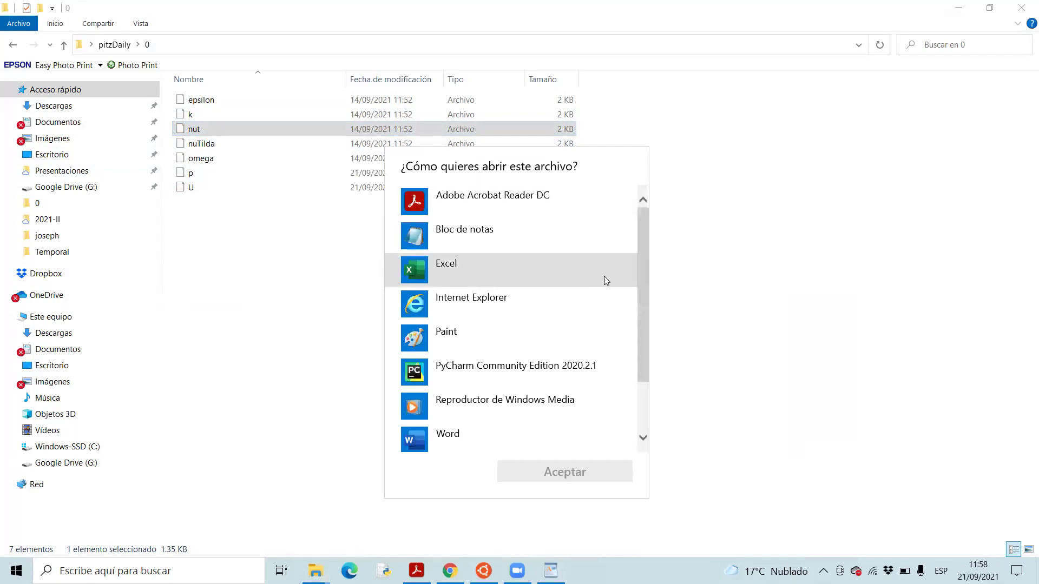
{"action": "scroll", "coordinate": [585, 272], "scroll_direction": "down", "scroll_amount": 1}
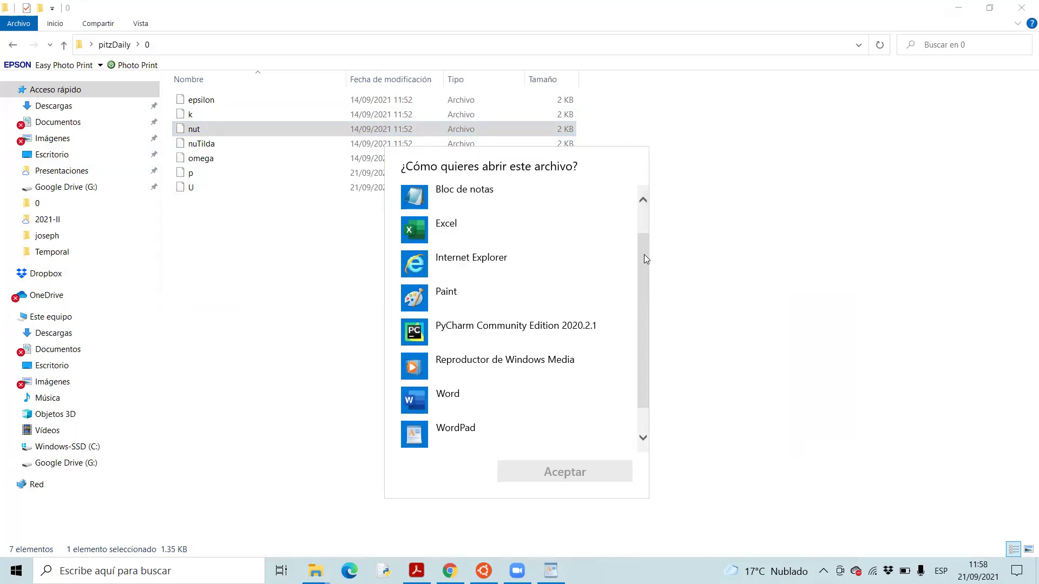
{"action": "left_click_drag", "start_coordinate": [647, 259], "coordinate": [644, 308]}
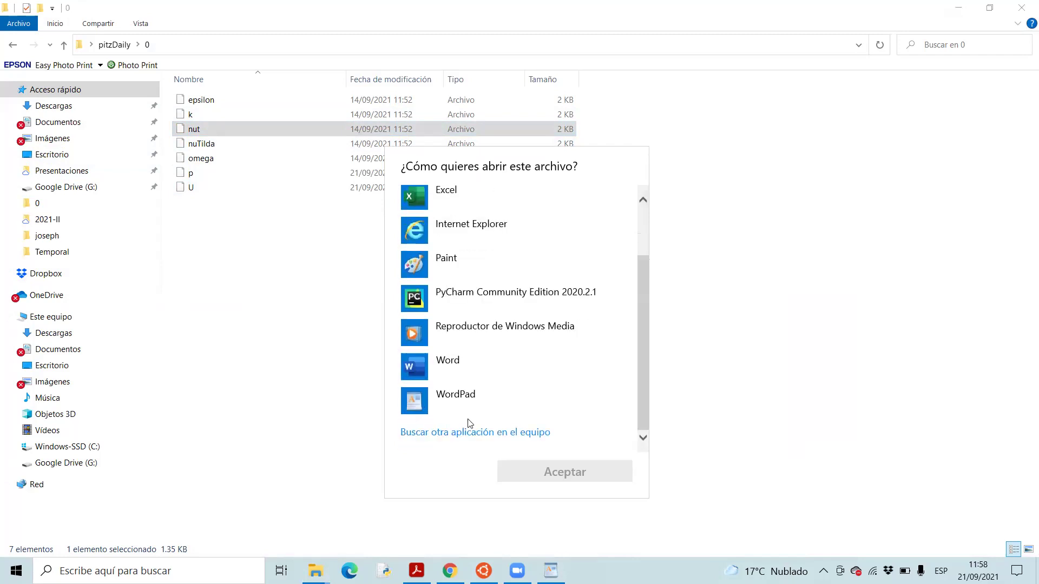
{"action": "left_click", "coordinate": [469, 431]}
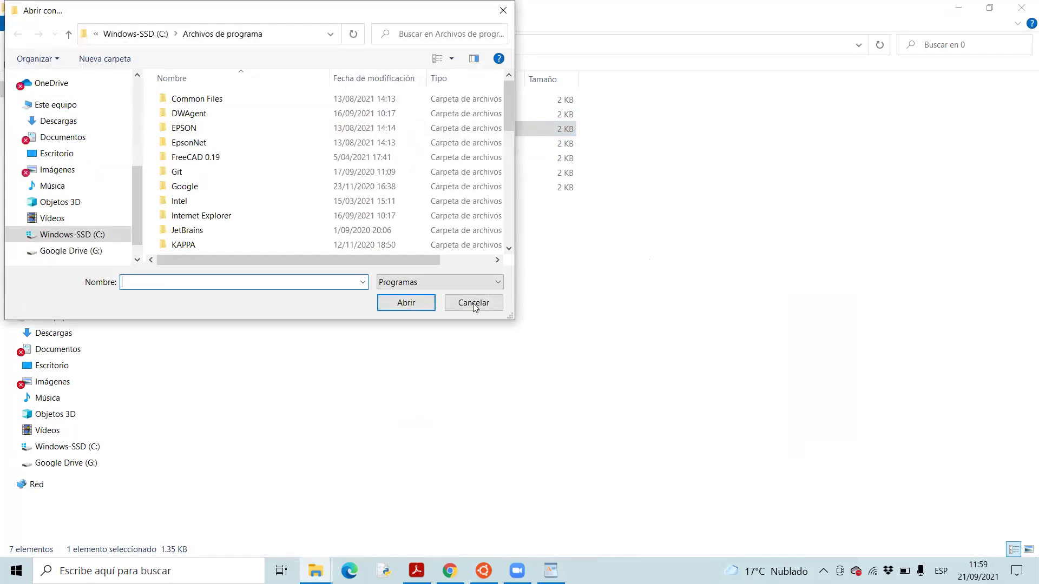
{"action": "left_click", "coordinate": [554, 568]}
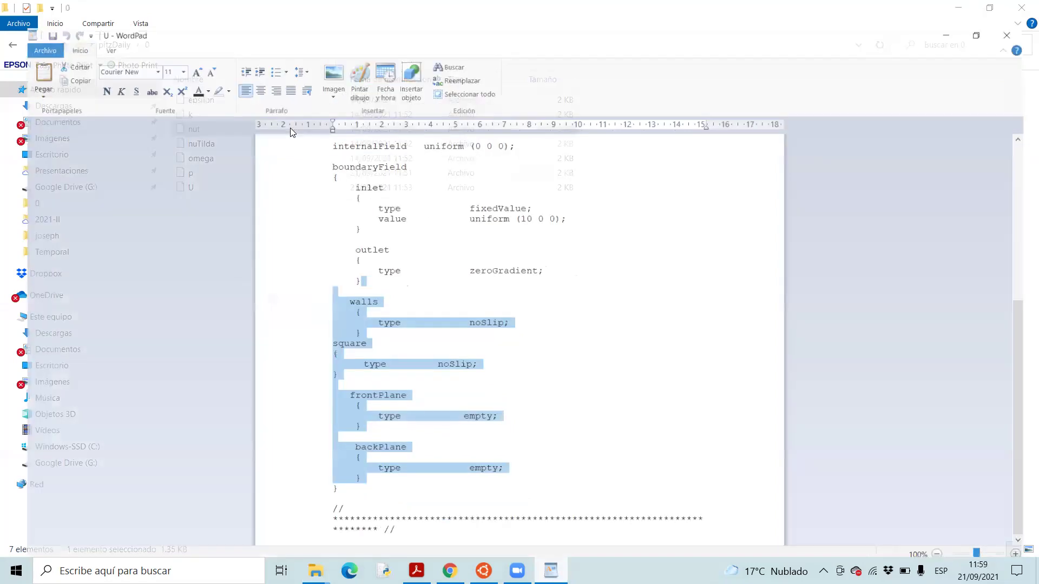
{"action": "right_click", "coordinate": [290, 129]}
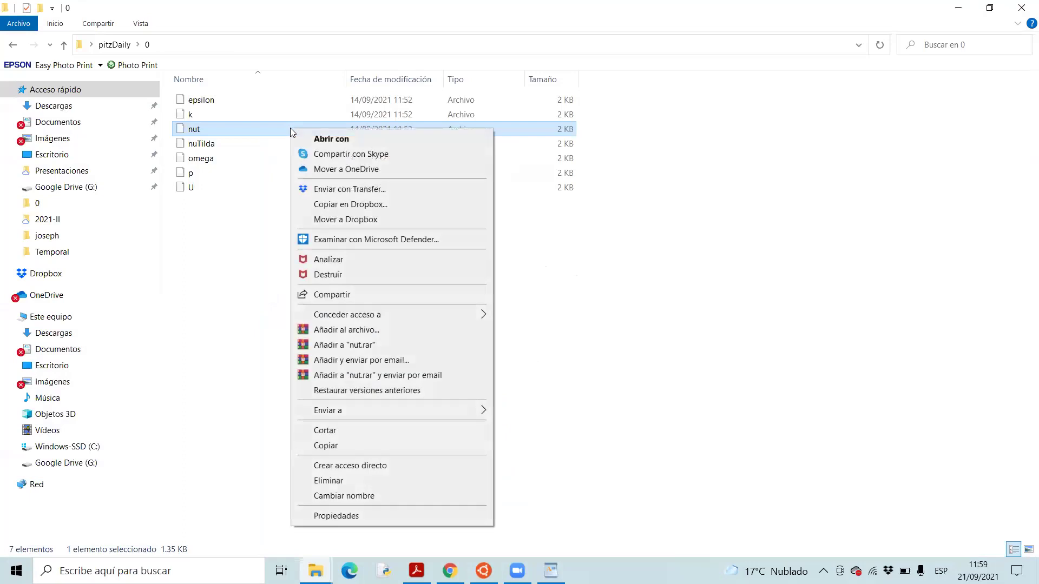
{"action": "left_click", "coordinate": [226, 276]}
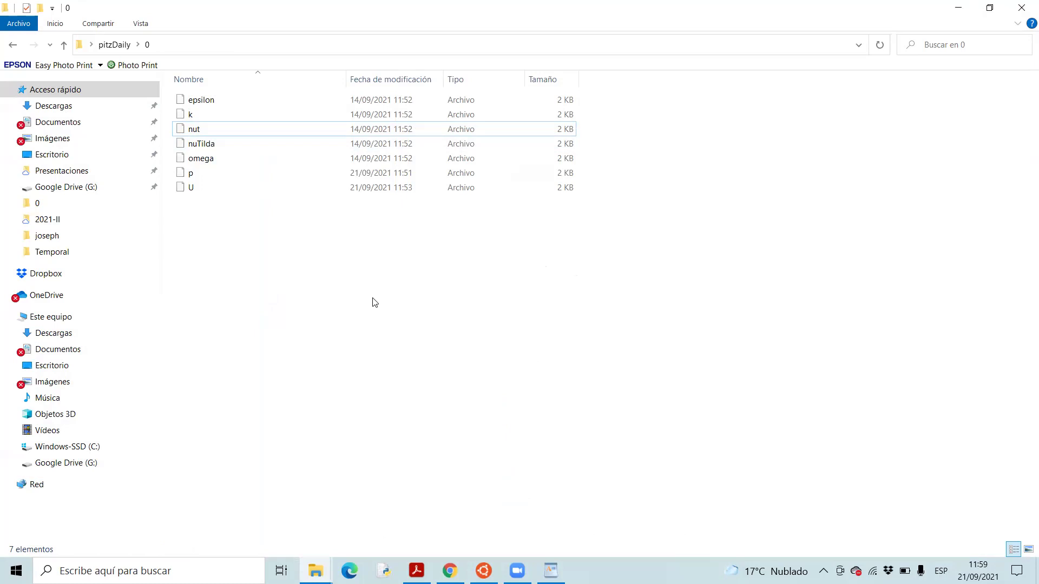
- Open the nut file from the 0 folder in WordPad and maximize its window
{"action": "left_click", "coordinate": [187, 130]}
{"action": "right_click", "coordinate": [184, 126]}
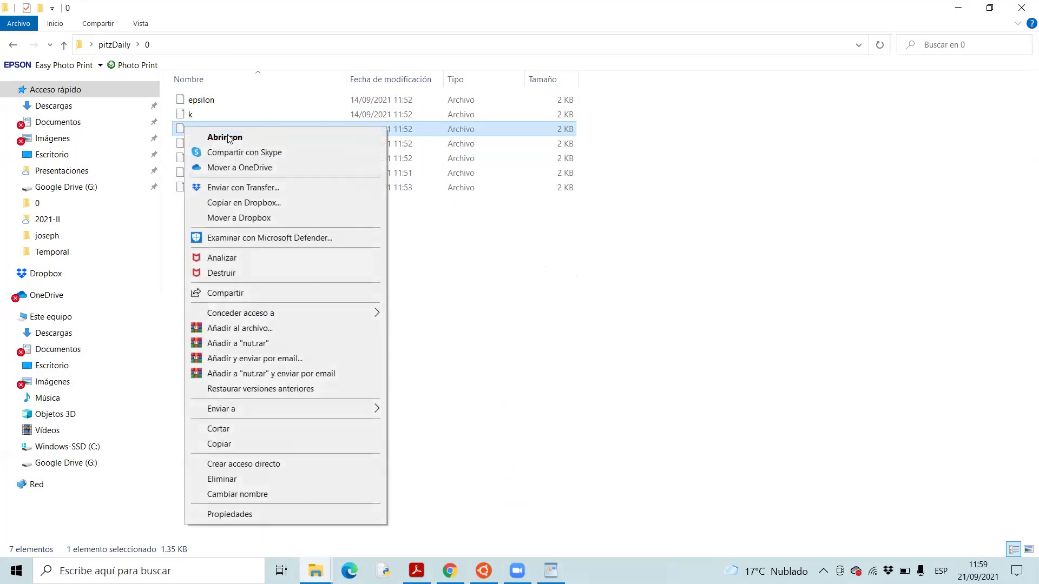
{"action": "left_click", "coordinate": [228, 137]}
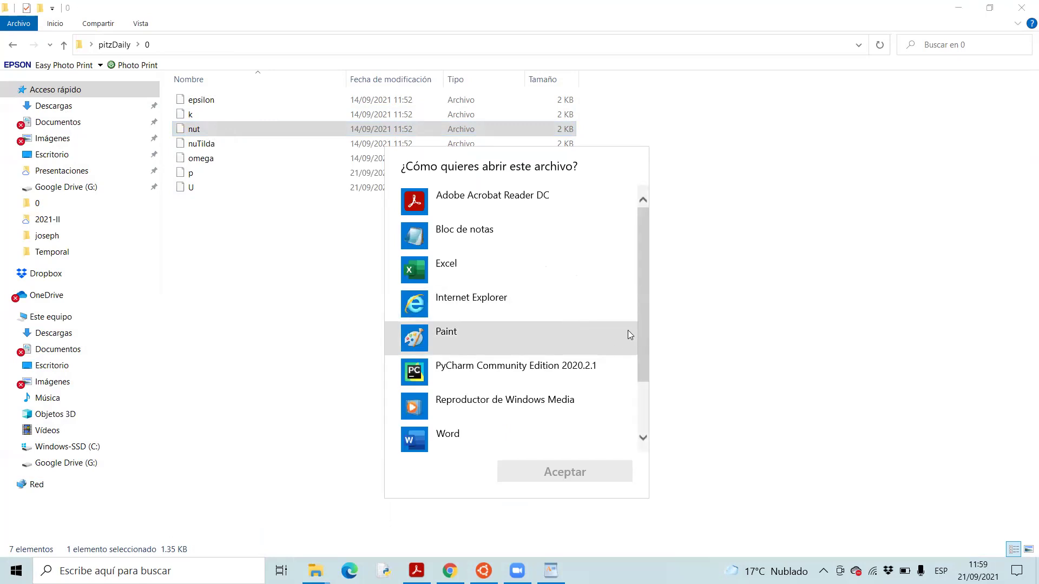
{"action": "scroll", "coordinate": [649, 351], "scroll_direction": "down", "scroll_amount": 2}
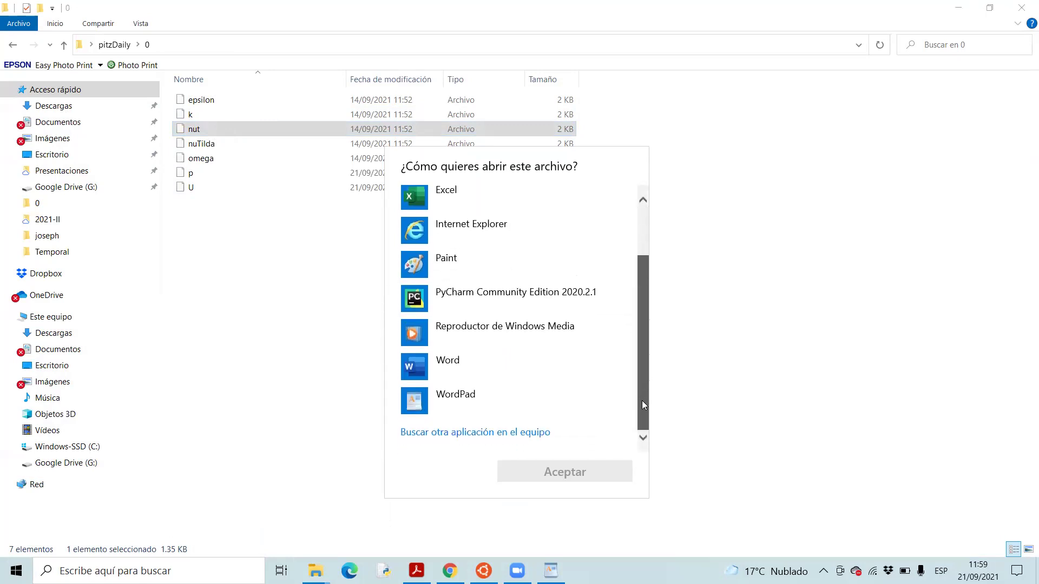
{"action": "left_click", "coordinate": [451, 398]}
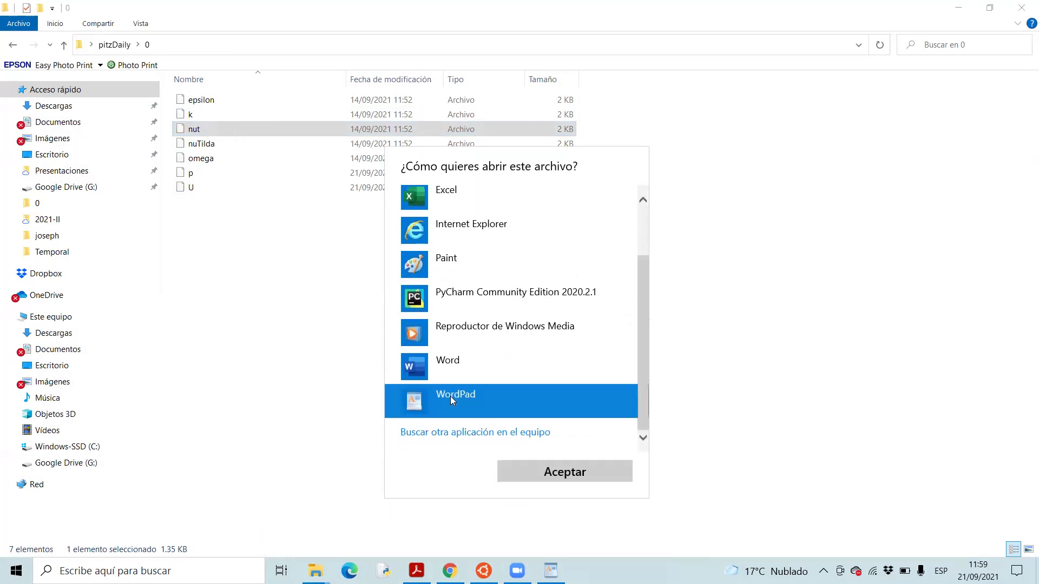
{"action": "left_click", "coordinate": [544, 474]}
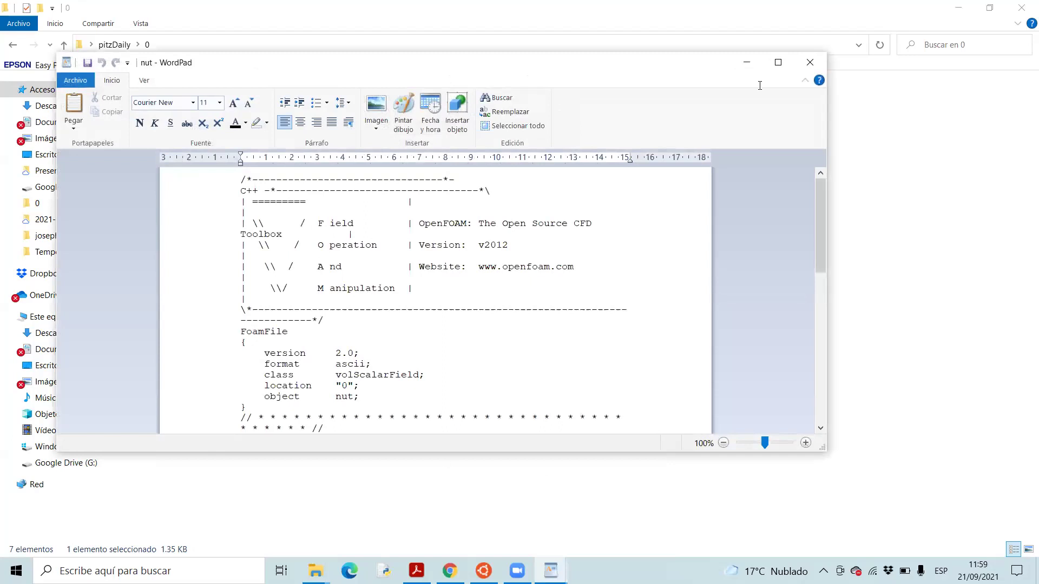
{"action": "left_click", "coordinate": [777, 61]}
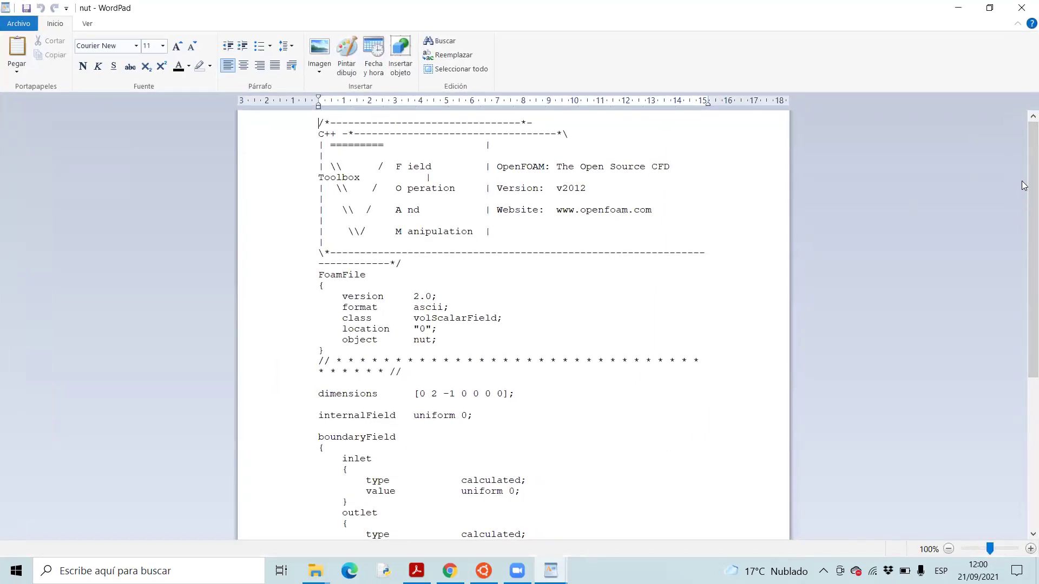
- Try replacing nut's upperWall, lowerWall and frontAndBack blocks with the patch blocks copied from U, and undo the replacement
{"action": "left_click_drag", "start_coordinate": [1024, 289], "coordinate": [1025, 476]}
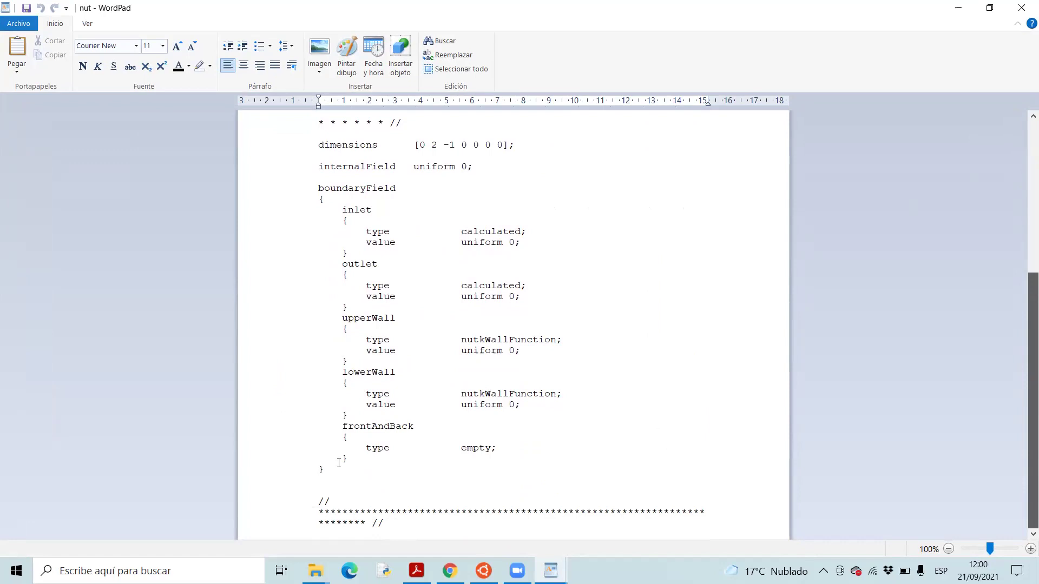
{"action": "left_click_drag", "start_coordinate": [347, 458], "coordinate": [334, 318]}
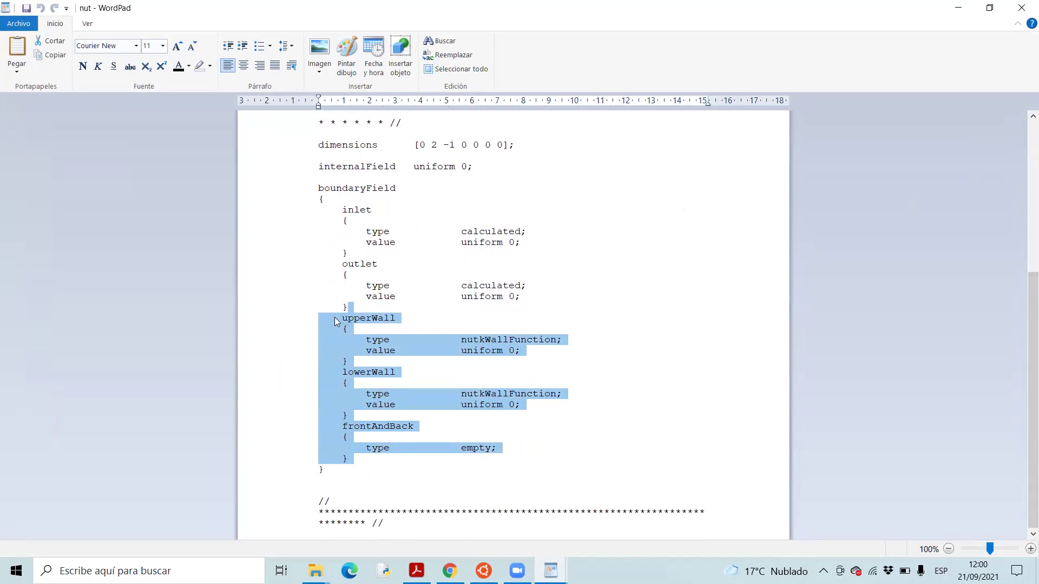
{"action": "right_click", "coordinate": [335, 319]}
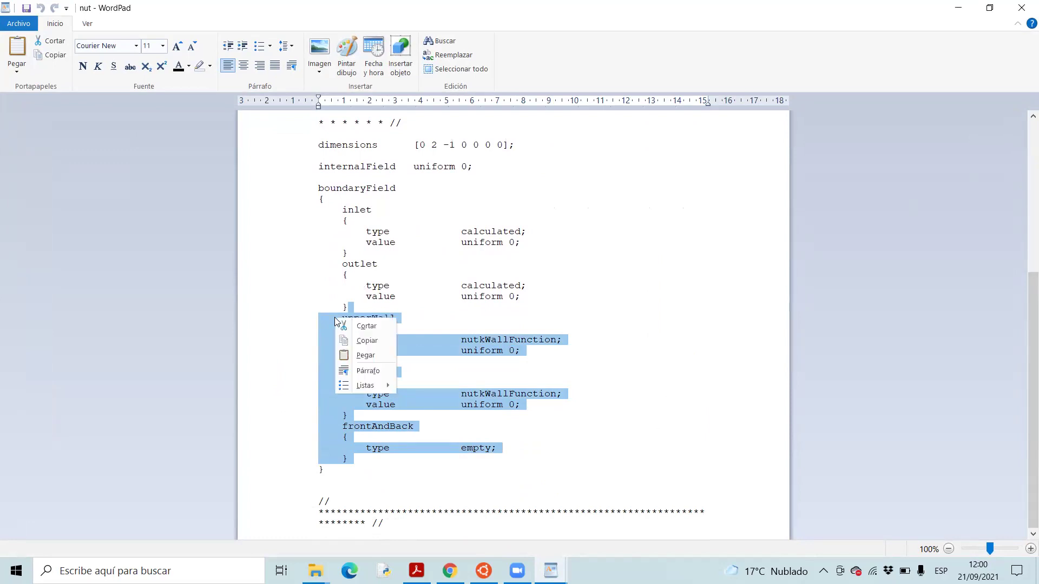
{"action": "left_click", "coordinate": [365, 355]}
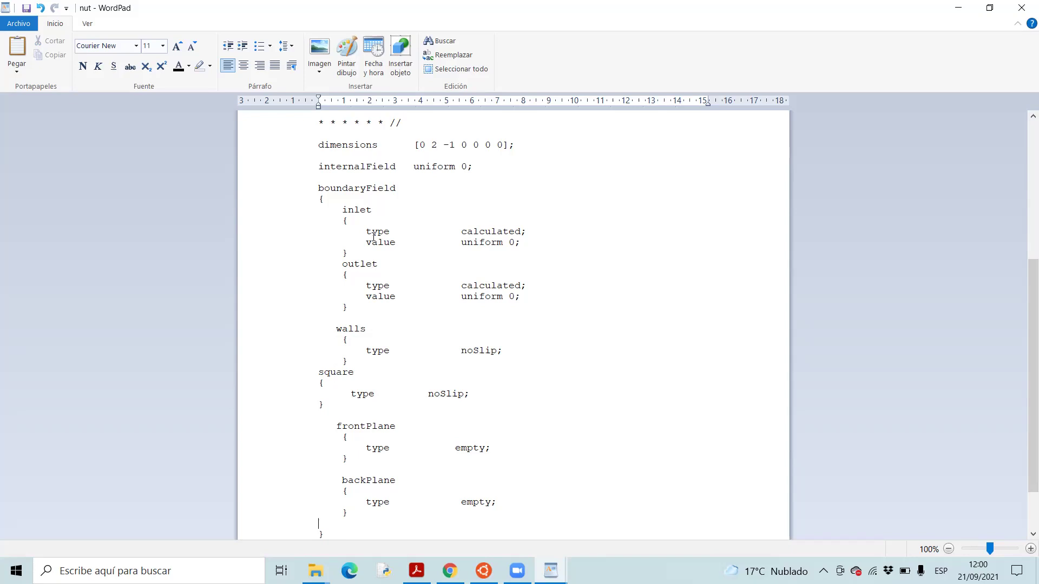
{"action": "key", "text": "ctrl+z"}
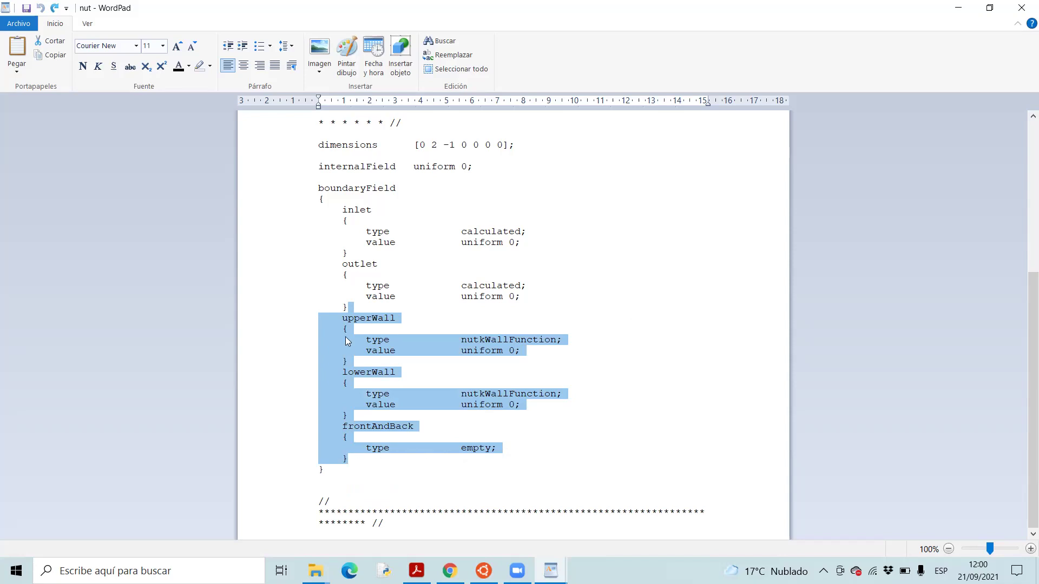
{"action": "left_click", "coordinate": [357, 362]}
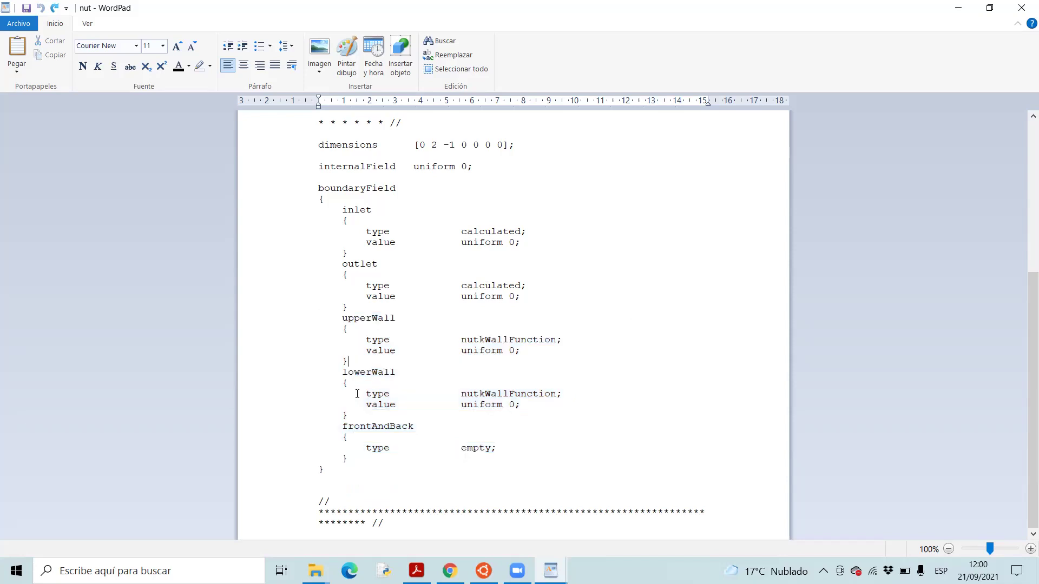
- Replace only the lowerWall and frontAndBack blocks in nut with the walls, square, frontPlane and backPlane blocks copied from U
{"action": "left_click_drag", "start_coordinate": [356, 458], "coordinate": [338, 369]}
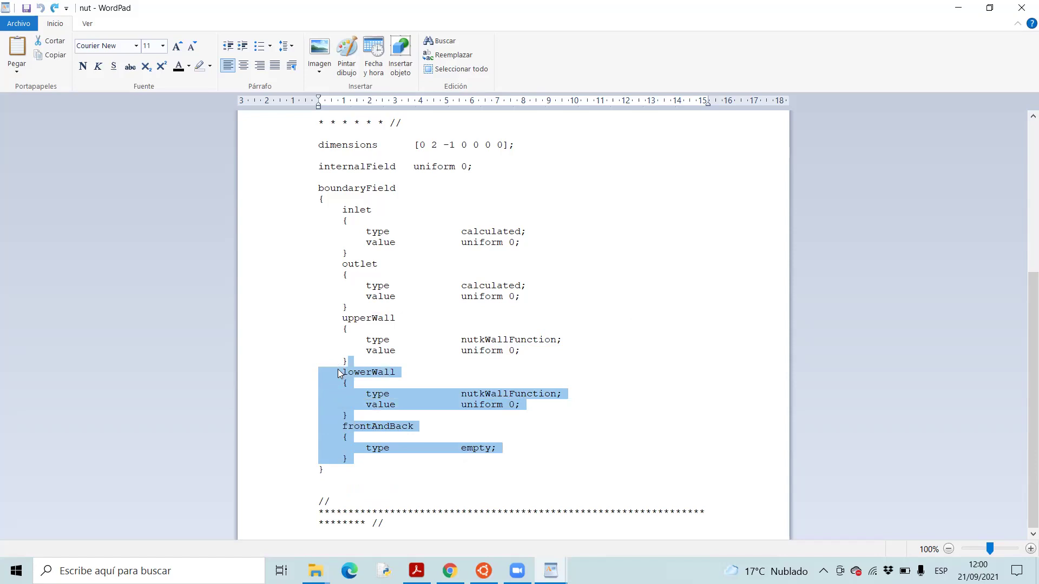
{"action": "right_click", "coordinate": [338, 370]}
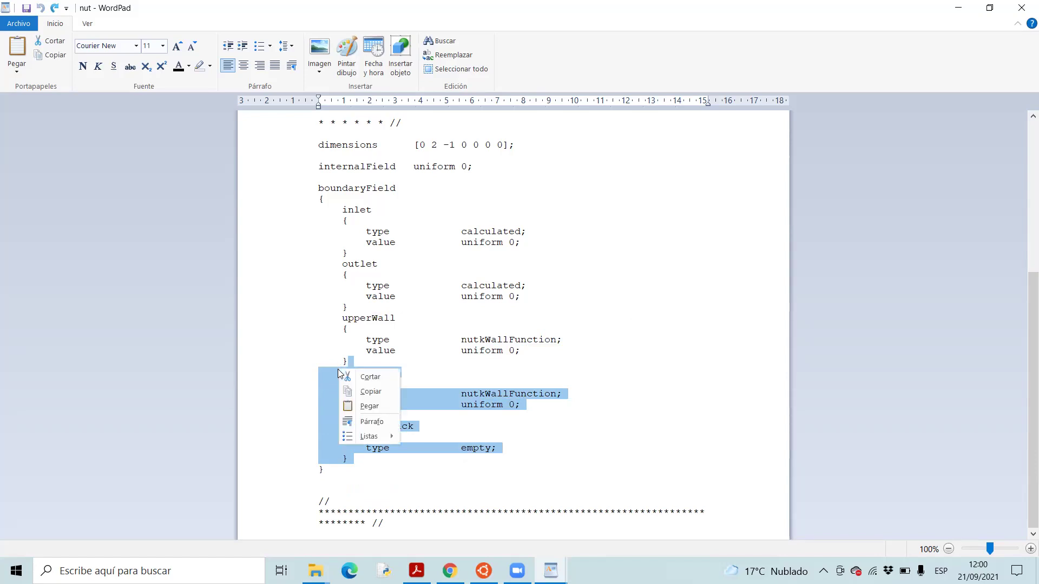
{"action": "left_click", "coordinate": [366, 406]}
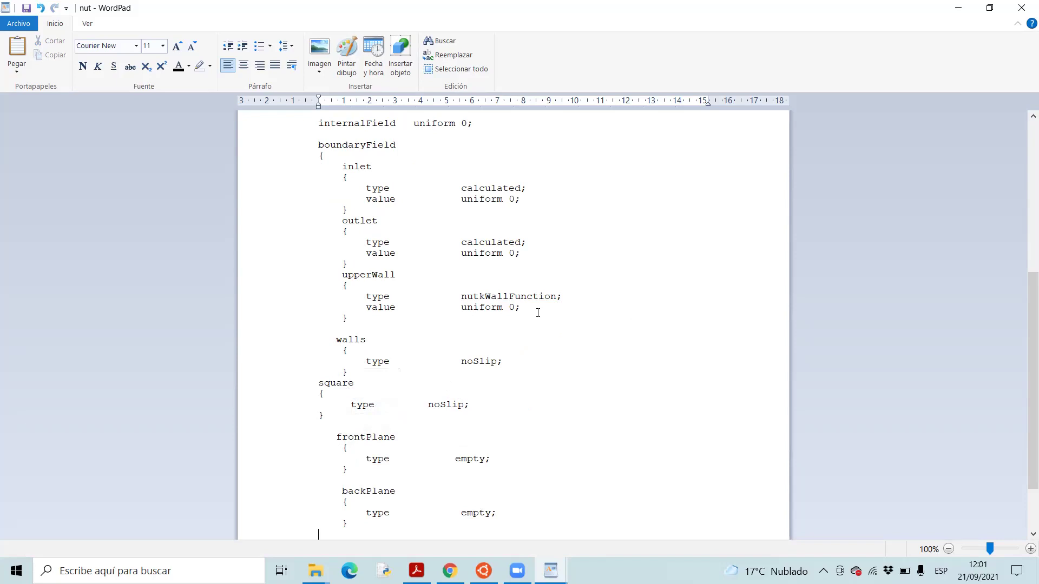
- Copy upperWall's nutkWallFunction type and uniform 0 value lines and paste them over the noSlip line in the walls block
{"action": "left_click_drag", "start_coordinate": [523, 308], "coordinate": [358, 302]}
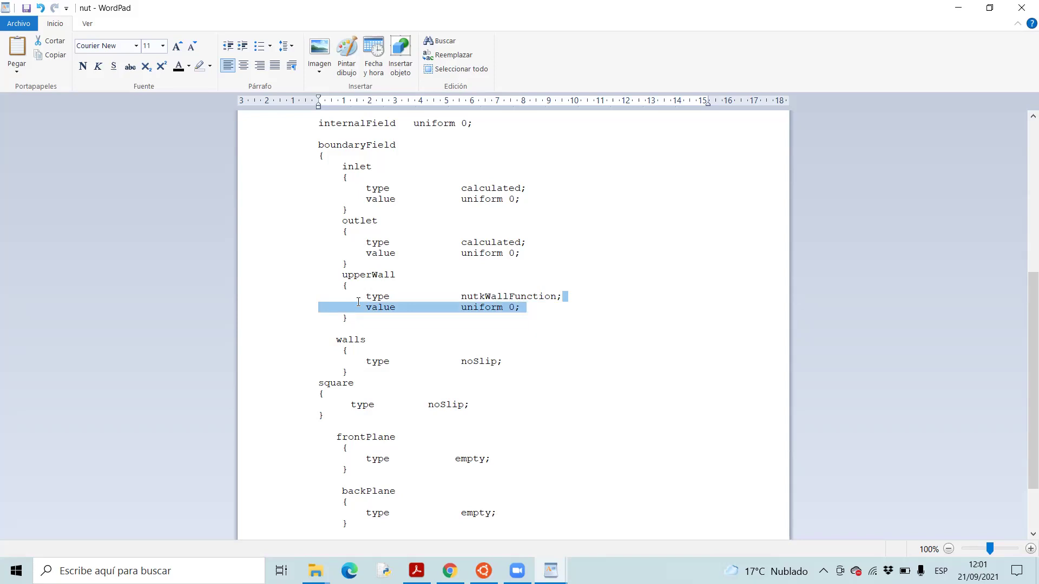
{"action": "mouse_move", "coordinate": [359, 301]}
{"action": "left_mouse_down"}
{"action": "mouse_move", "coordinate": [363, 293]}
{"action": "mouse_move", "coordinate": [351, 286]}
{"action": "mouse_move", "coordinate": [363, 294]}
{"action": "left_mouse_up"}
{"action": "right_click", "coordinate": [363, 294]}
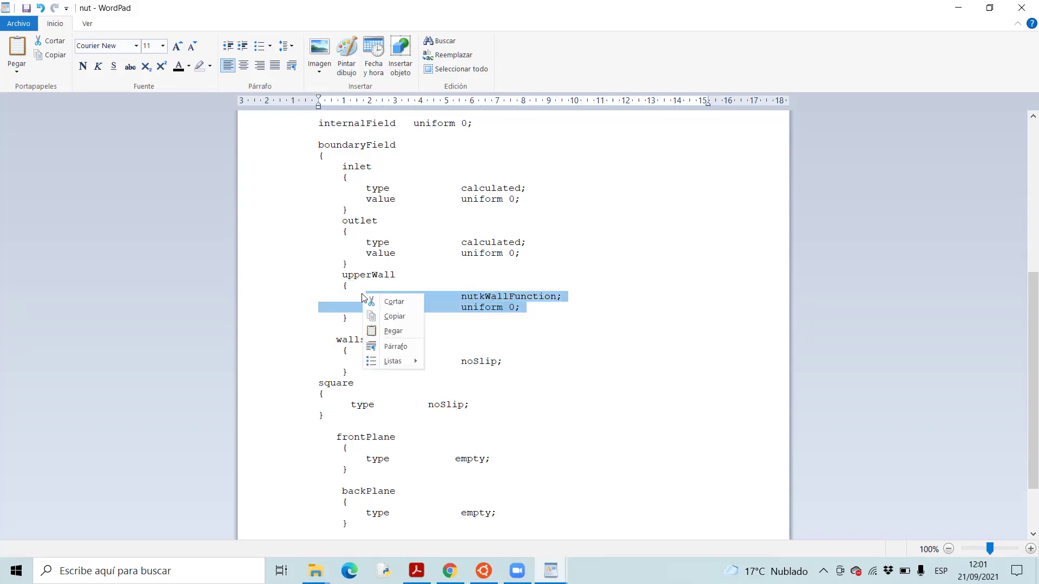
{"action": "left_click", "coordinate": [394, 315]}
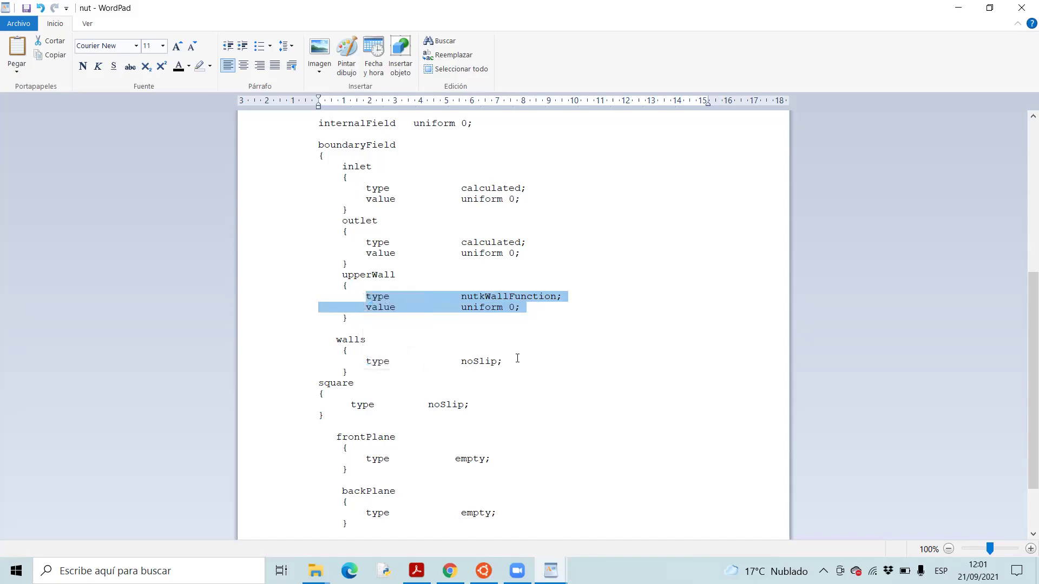
{"action": "left_click_drag", "start_coordinate": [502, 361], "coordinate": [360, 360]}
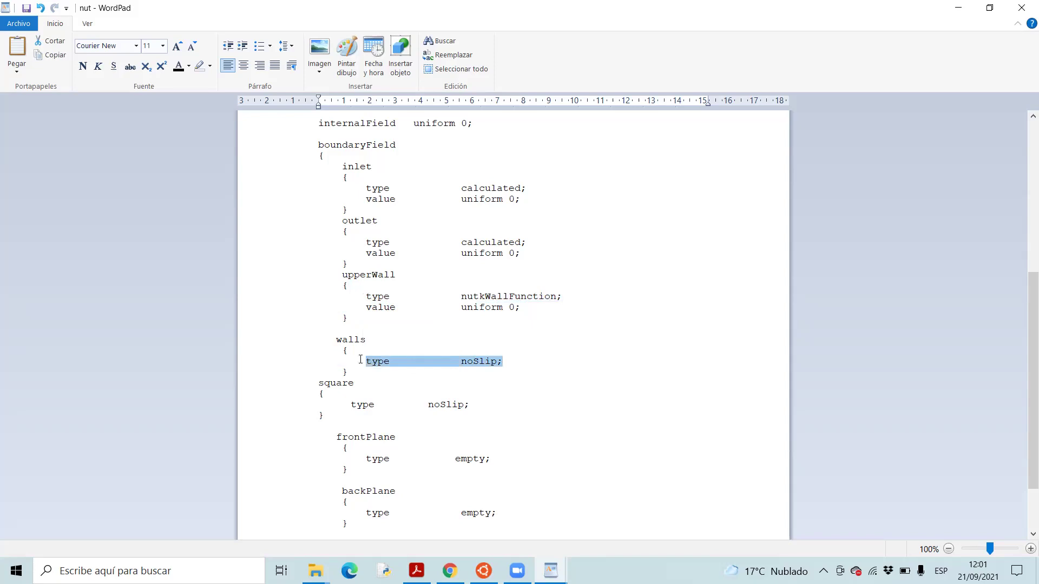
{"action": "right_click", "coordinate": [360, 359]}
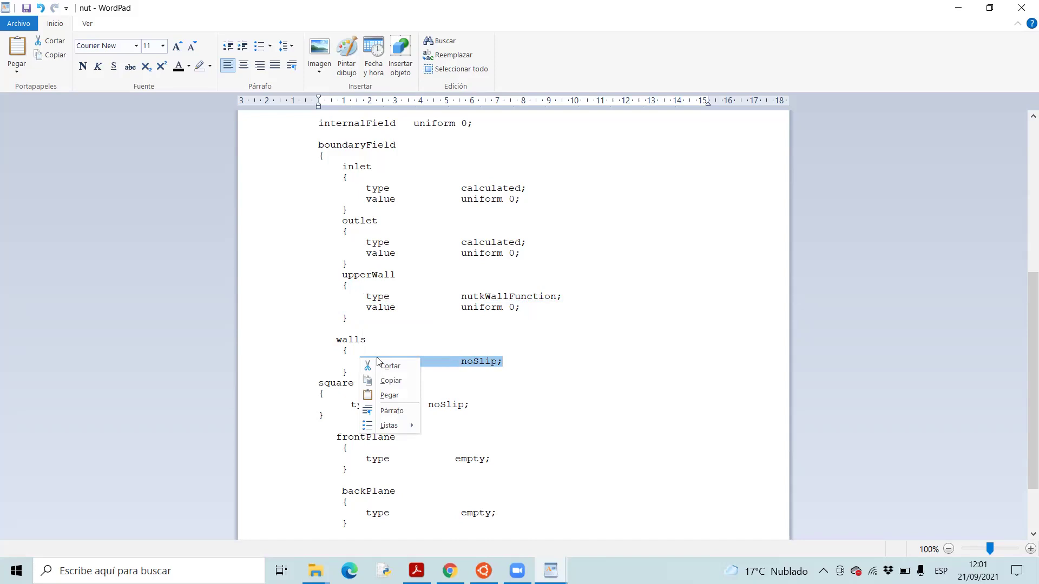
{"action": "left_click", "coordinate": [389, 395]}
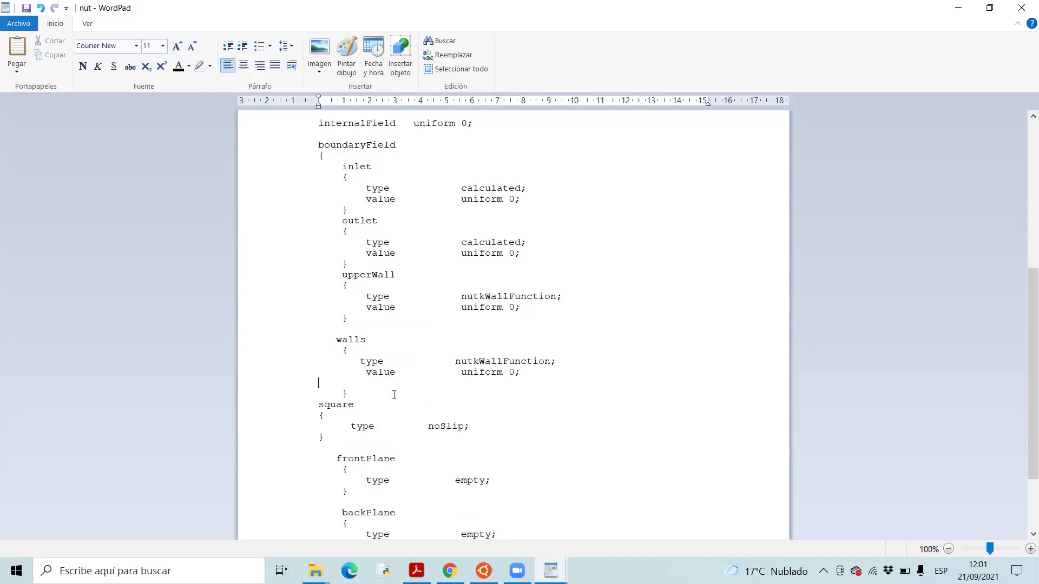
- Replace the noSlip line in the square block with the copied nutkWallFunction type and uniform 0 value lines
{"action": "key", "text": "shift+Home"}
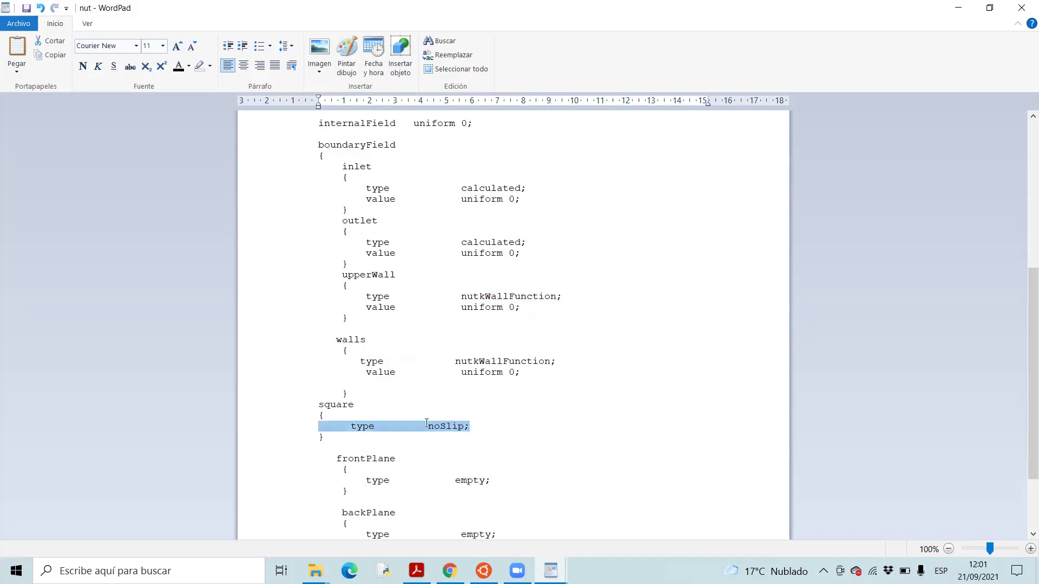
{"action": "right_click", "coordinate": [352, 427]}
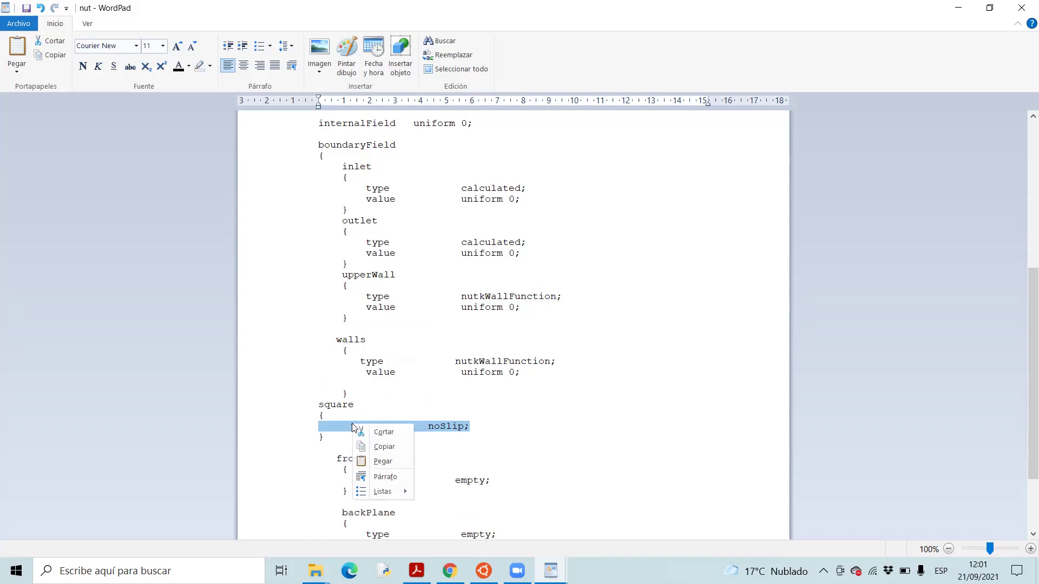
{"action": "left_click", "coordinate": [381, 461]}
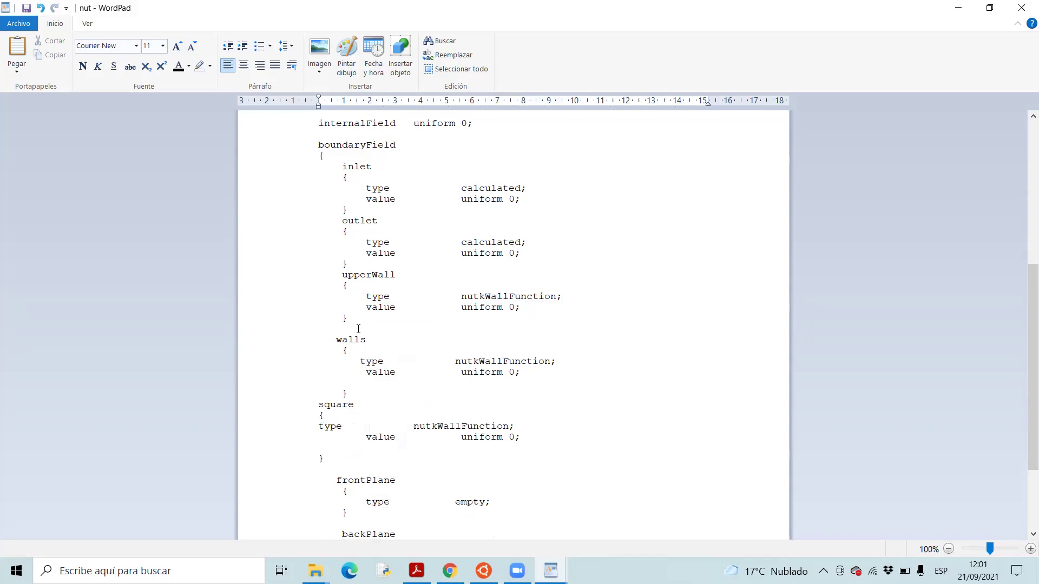
- Delete the upperWall block from nut and save the file as plain text
{"action": "left_click_drag", "start_coordinate": [349, 320], "coordinate": [333, 272]}
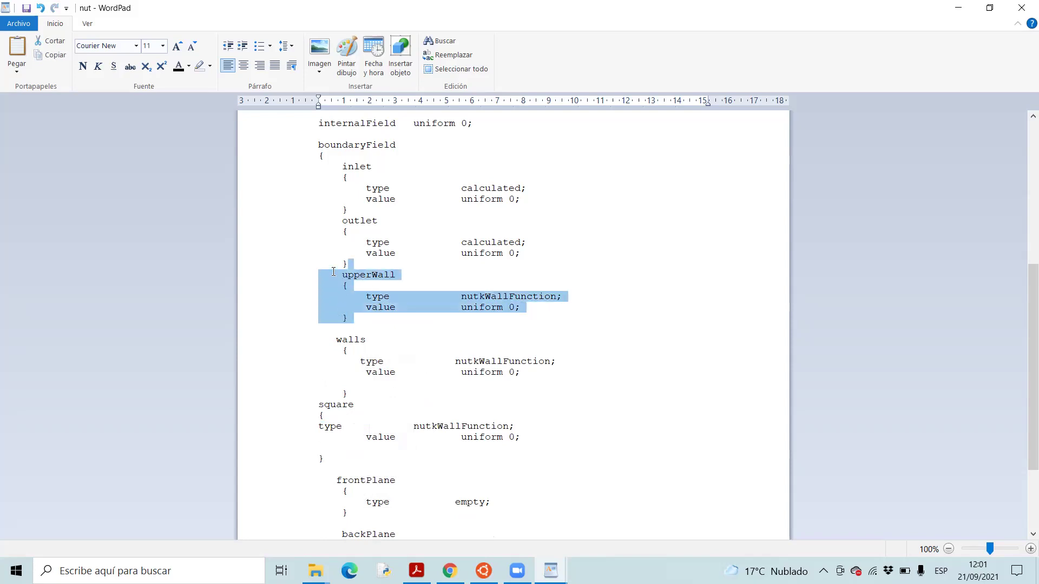
{"action": "key", "text": "Delete"}
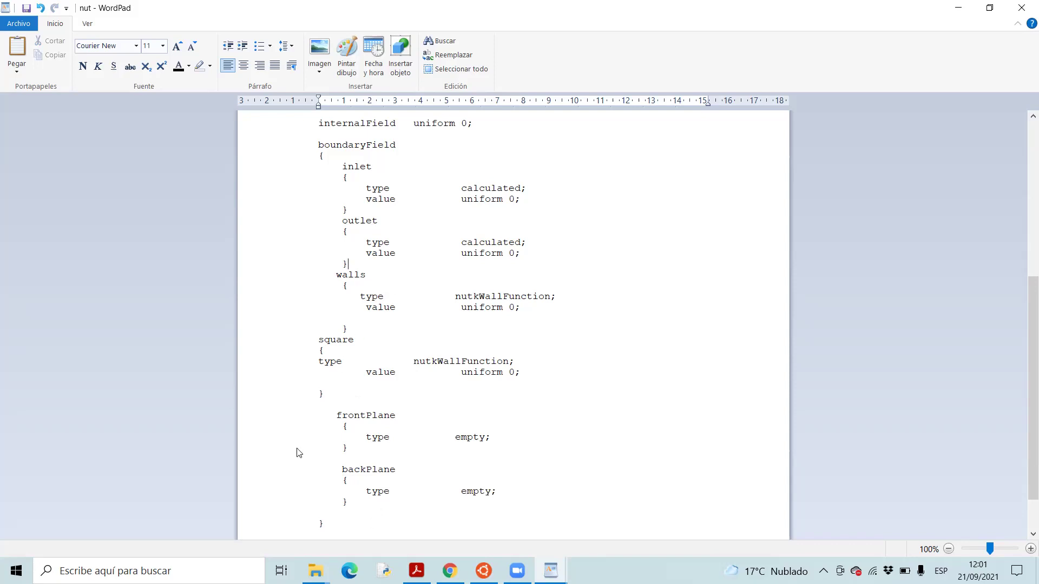
{"action": "left_click", "coordinate": [26, 8]}
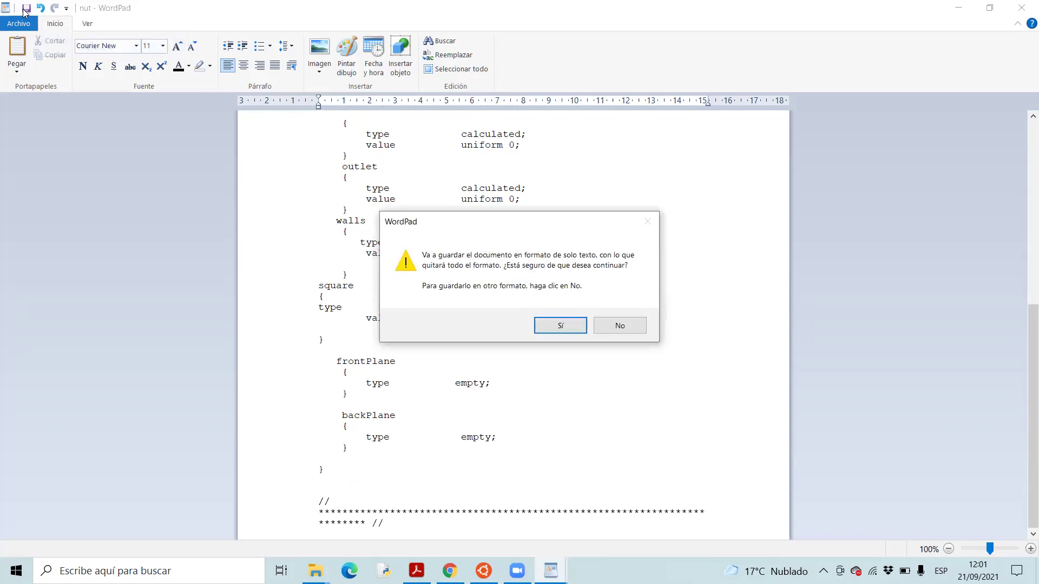
{"action": "left_click", "coordinate": [561, 326]}
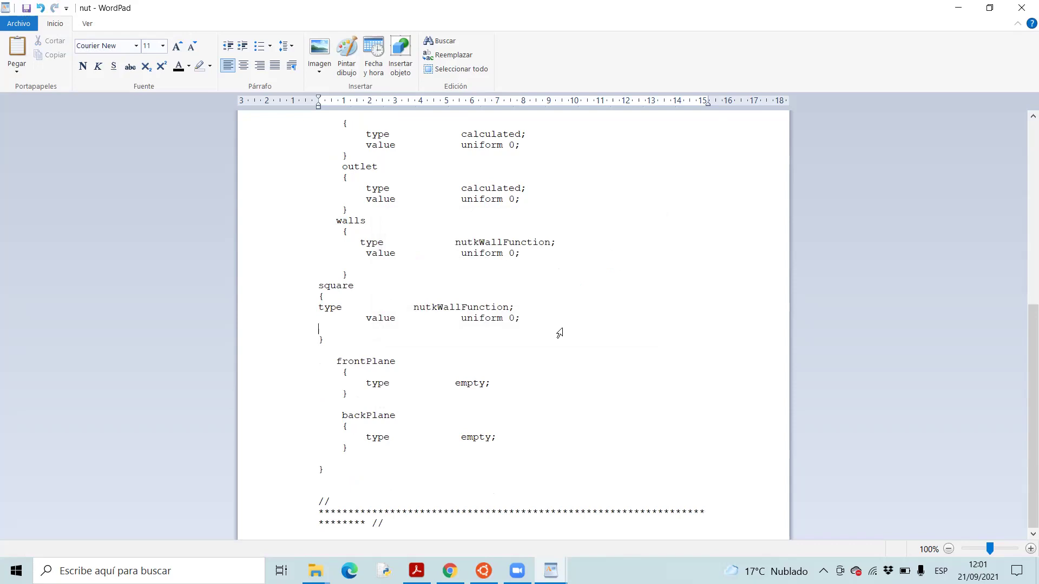
- Start saving nut in another format, choosing OpenDocument text (Texto de OpenDocument) as the file type
{"action": "left_click", "coordinate": [28, 7]}
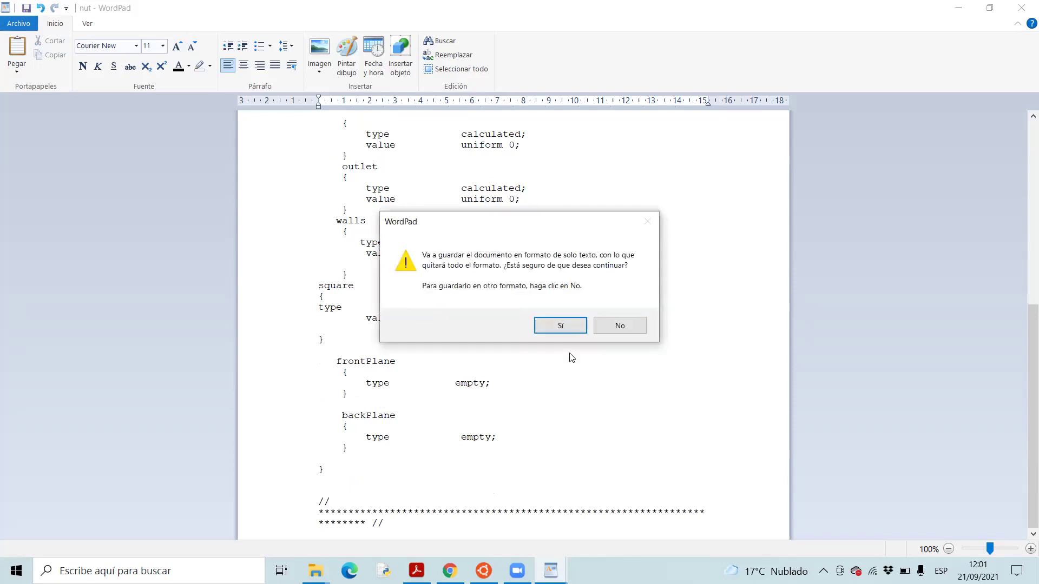
{"action": "left_click", "coordinate": [611, 325]}
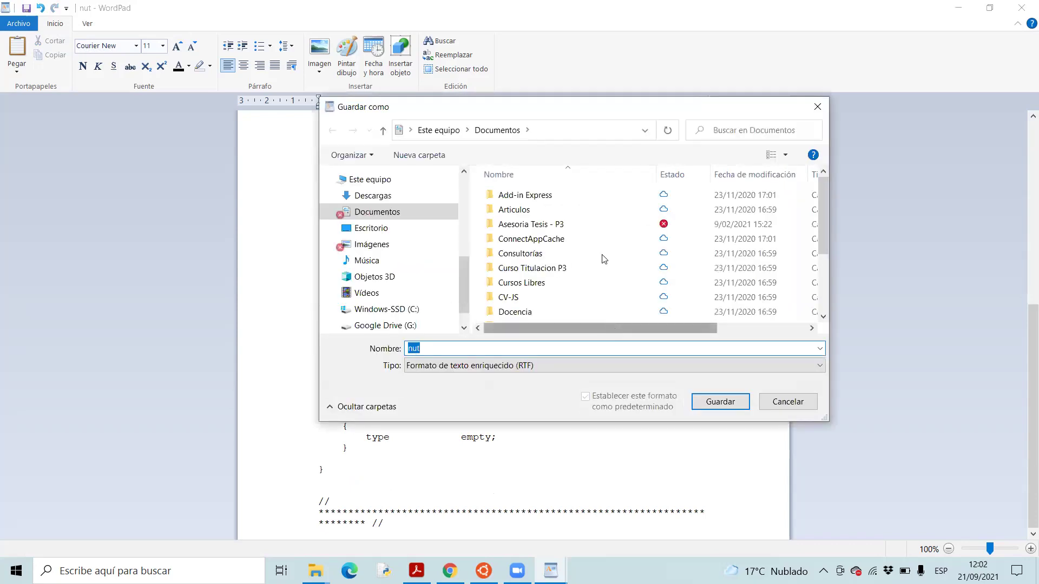
{"action": "left_click", "coordinate": [537, 366]}
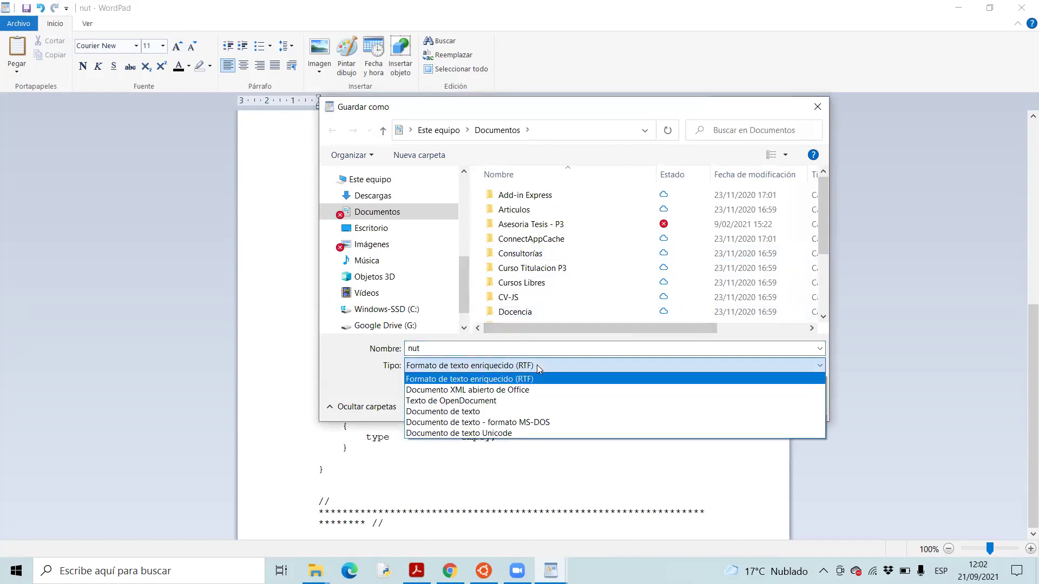
{"action": "left_click", "coordinate": [437, 402]}
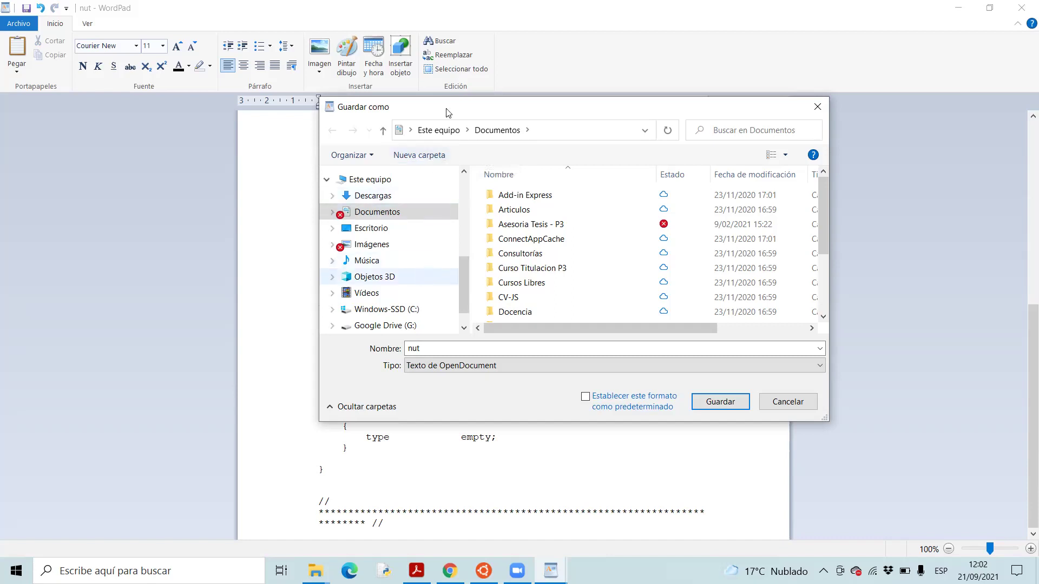
- Save the OpenDocument copy of nut in the desktop's pitzDaily/0 folder and close the document, keeping its changes
{"action": "left_click", "coordinate": [408, 236]}
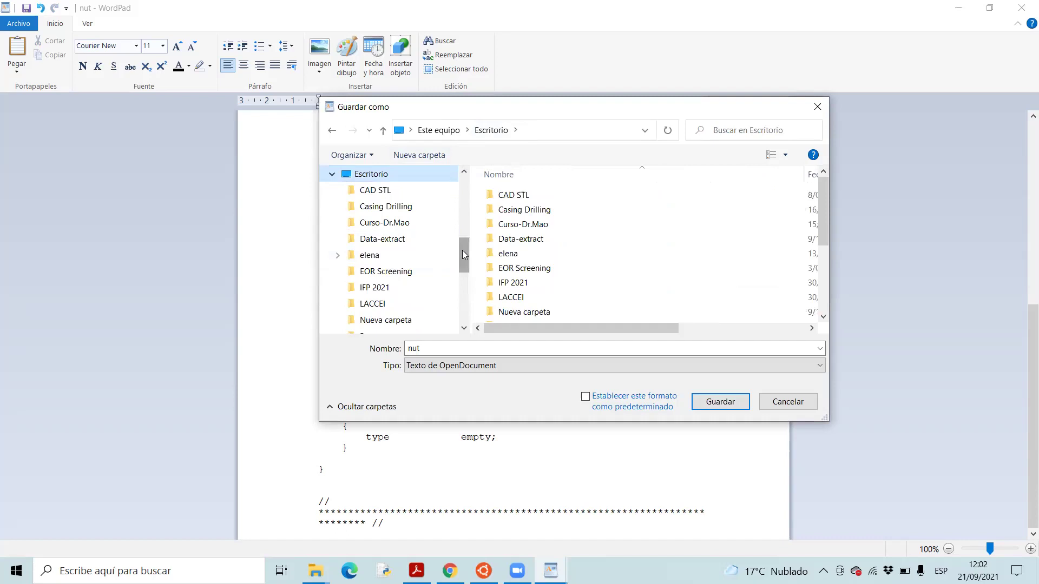
{"action": "left_click_drag", "start_coordinate": [466, 256], "coordinate": [456, 268]}
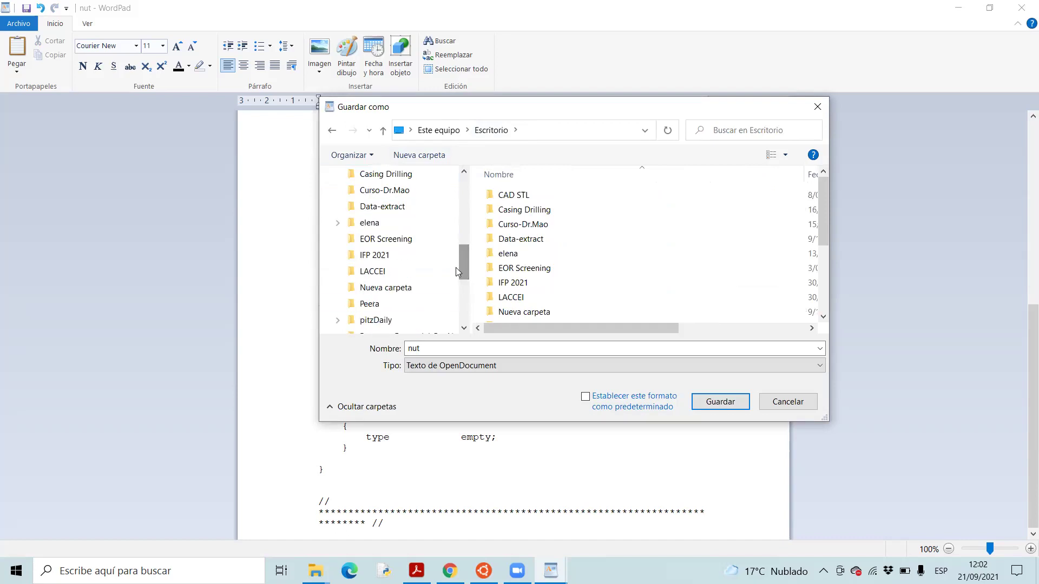
{"action": "left_click", "coordinate": [420, 321]}
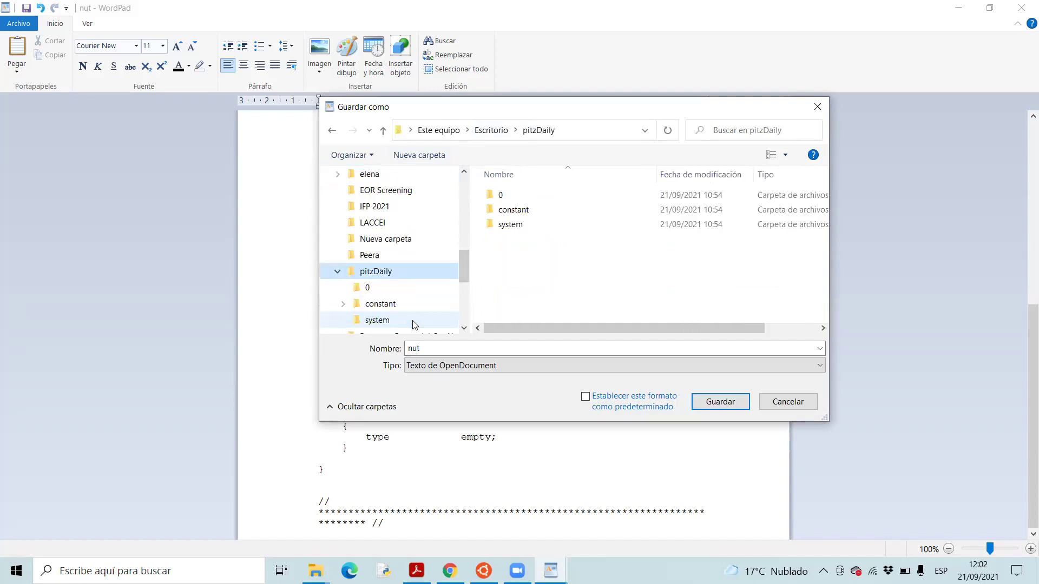
{"action": "double_click", "coordinate": [519, 195]}
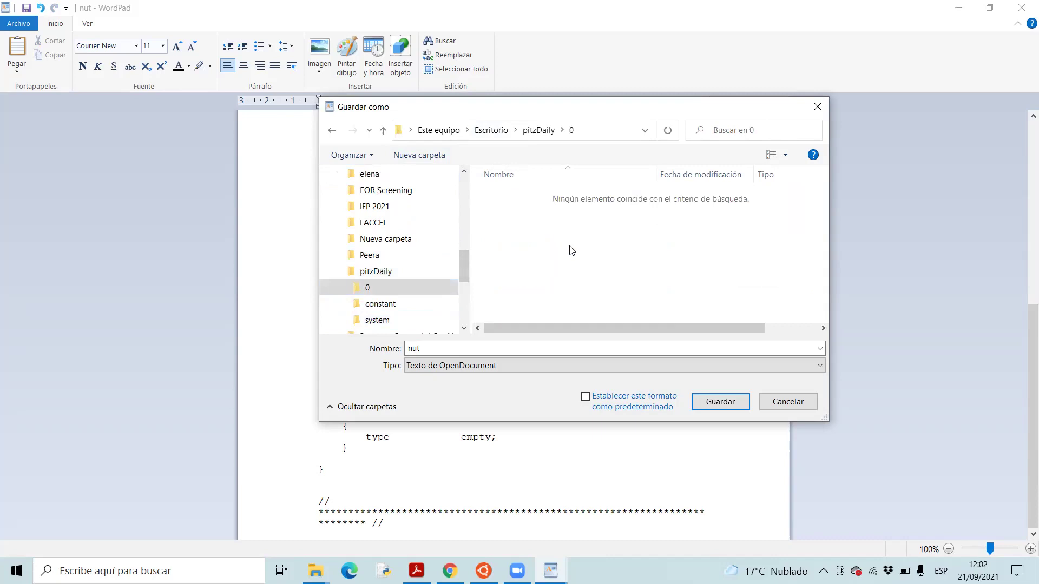
{"action": "left_click", "coordinate": [749, 368]}
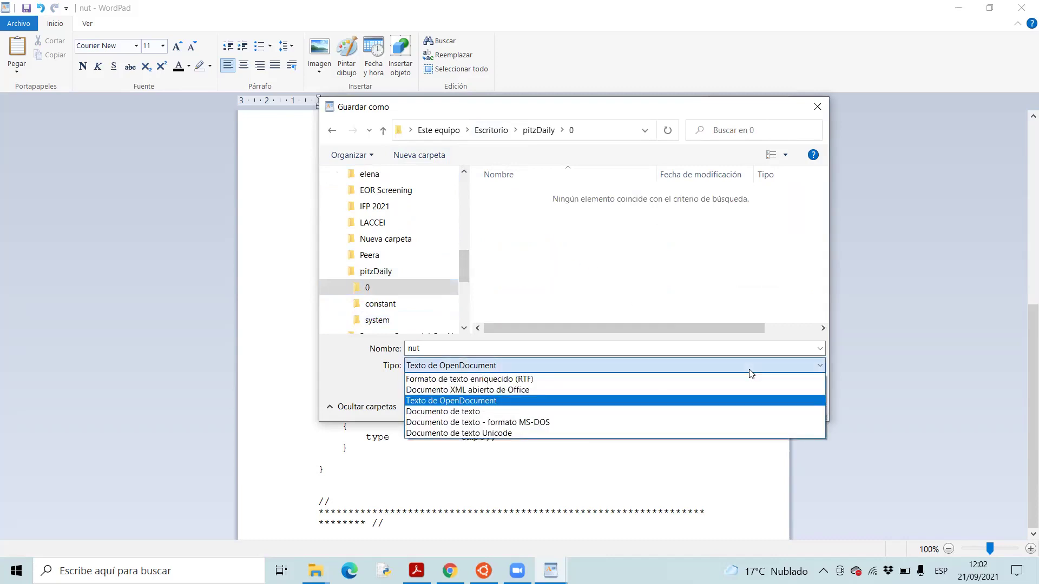
{"action": "left_click", "coordinate": [749, 369]}
{"action": "left_click", "coordinate": [733, 406]}
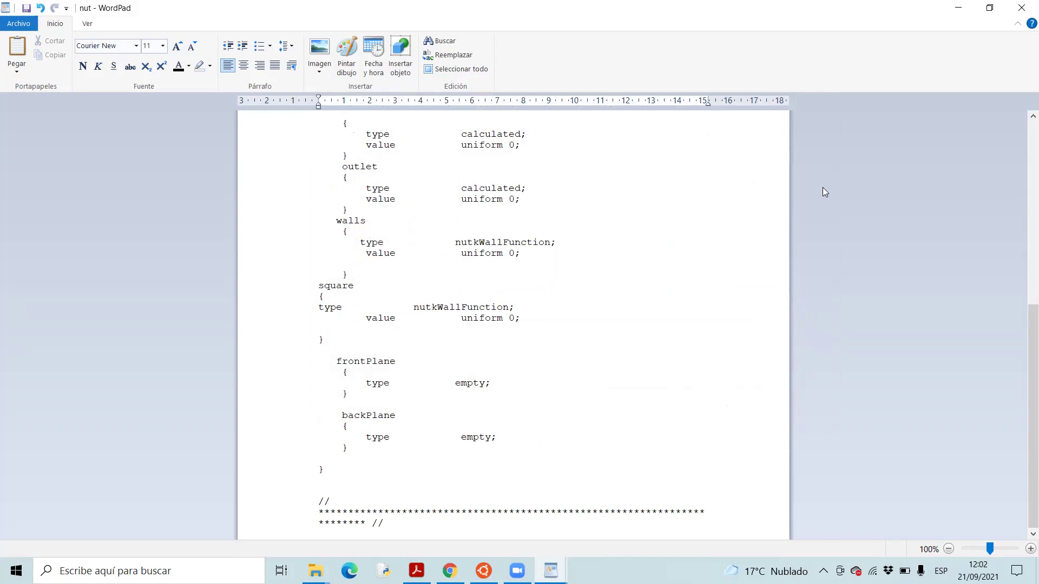
{"action": "left_click", "coordinate": [1021, 7]}
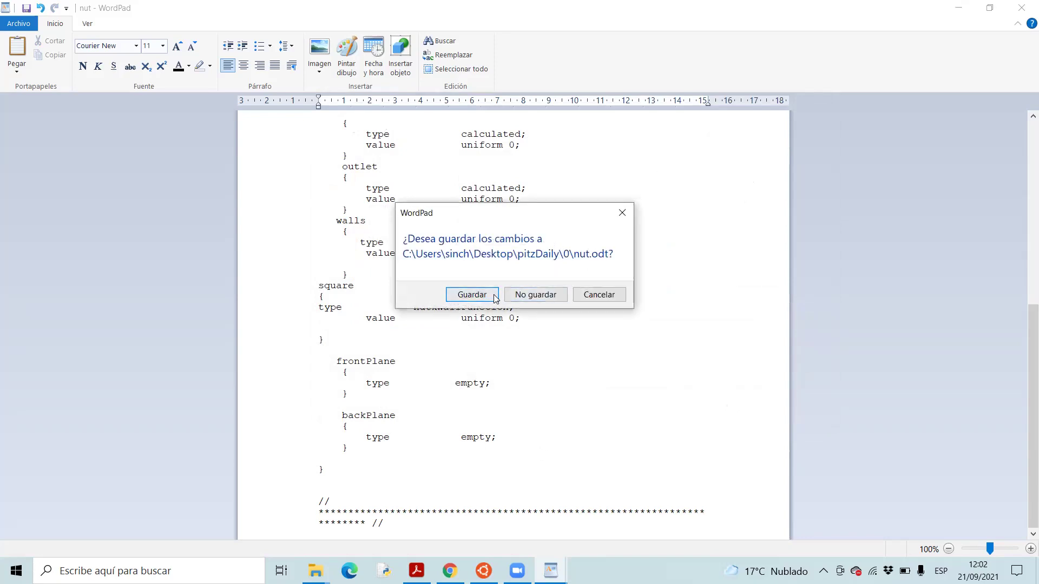
{"action": "left_click", "coordinate": [491, 296]}
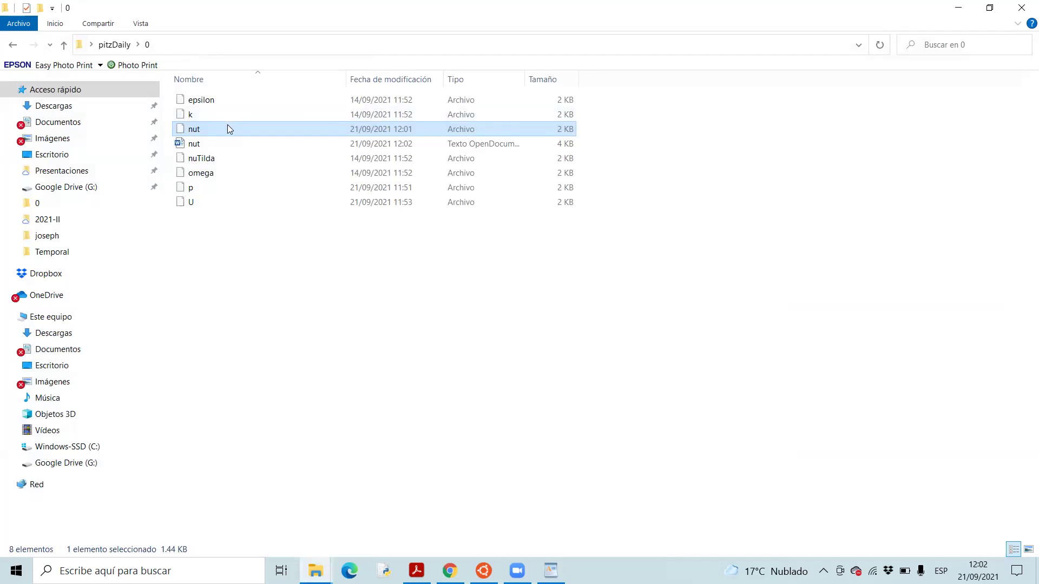
{"action": "key", "text": "F2"}
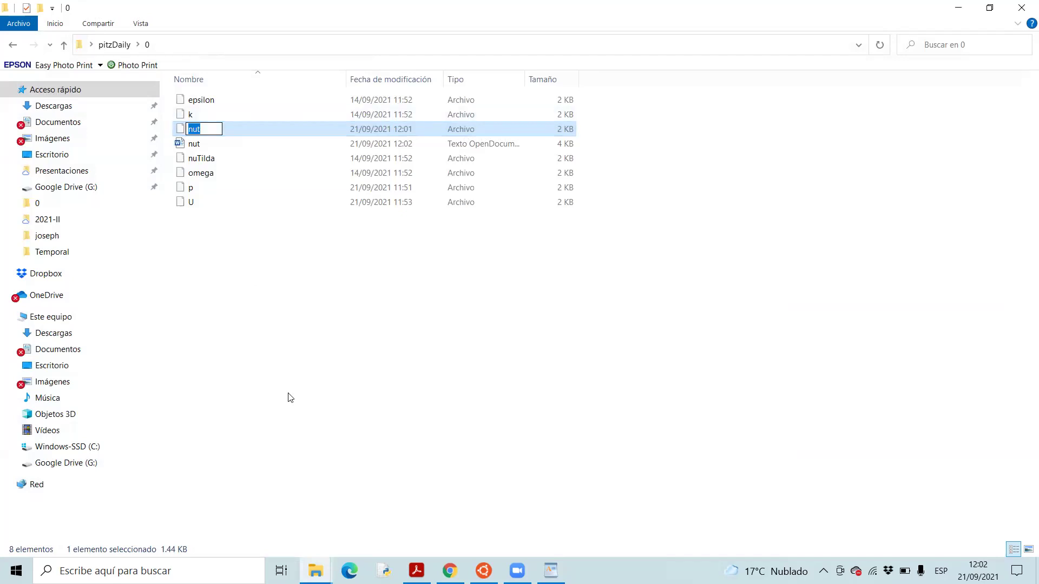
{"action": "left_click", "coordinate": [291, 398]}
{"action": "right_click", "coordinate": [264, 133]}
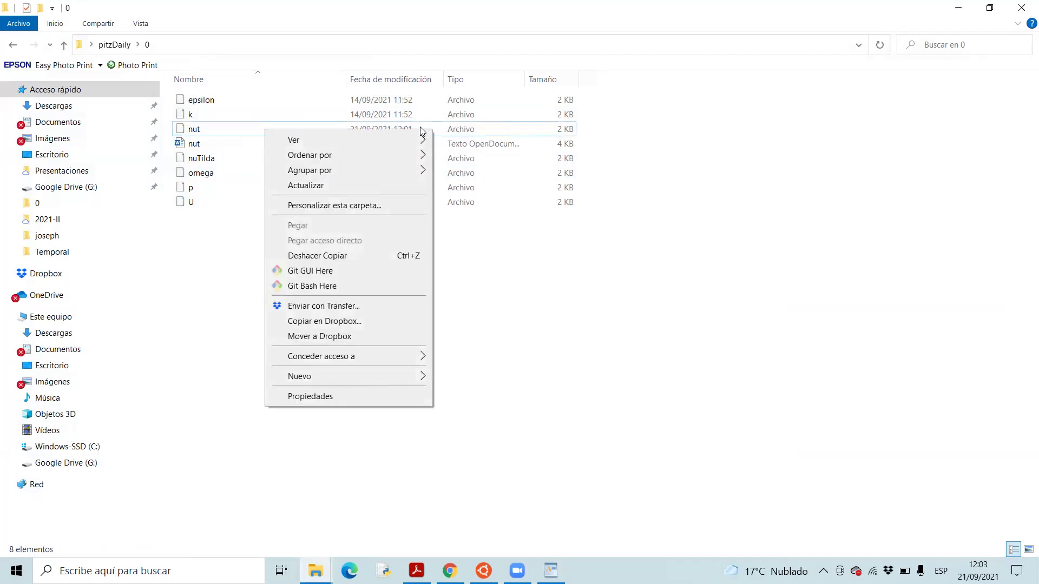
- Reopen the extensionless nut file in WordPad, check its boundary patch blocks, and close it
{"action": "left_click", "coordinate": [198, 130]}
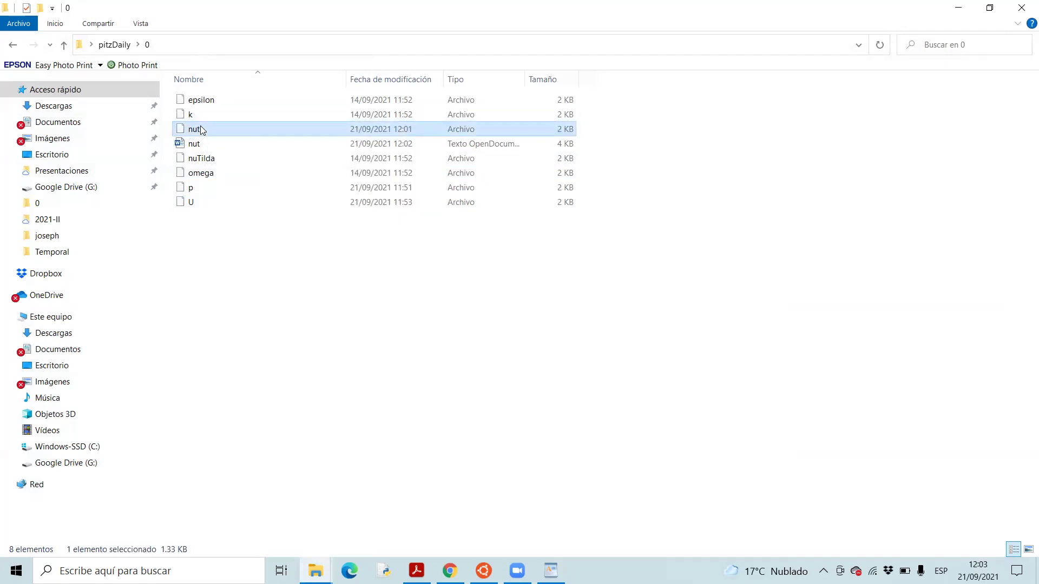
{"action": "right_click", "coordinate": [200, 129]}
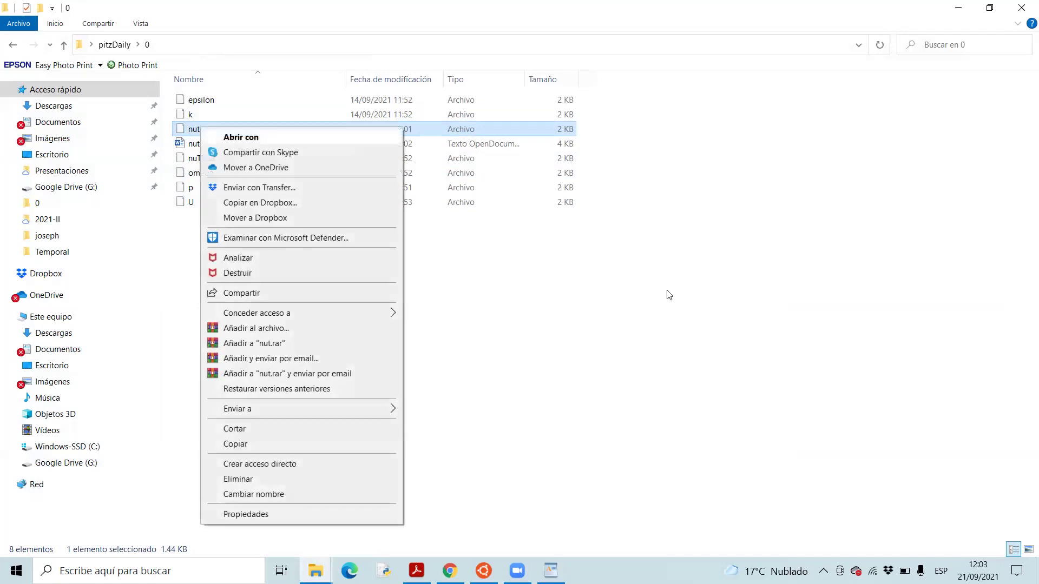
{"action": "left_click", "coordinate": [653, 287]}
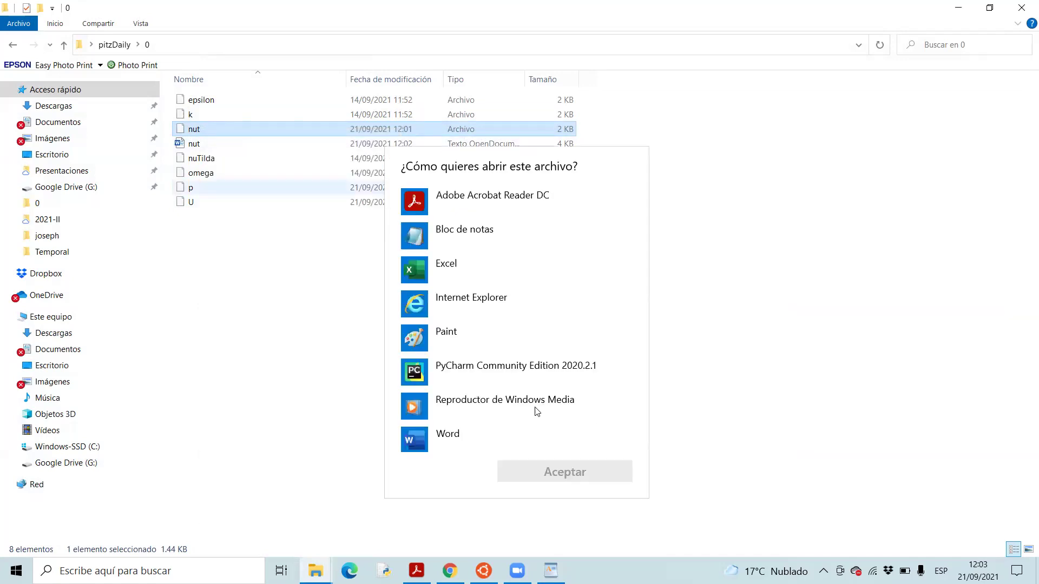
{"action": "scroll", "coordinate": [553, 446], "scroll_direction": "down", "scroll_amount": 3}
{"action": "left_click", "coordinate": [449, 399]}
{"action": "left_click", "coordinate": [565, 472]}
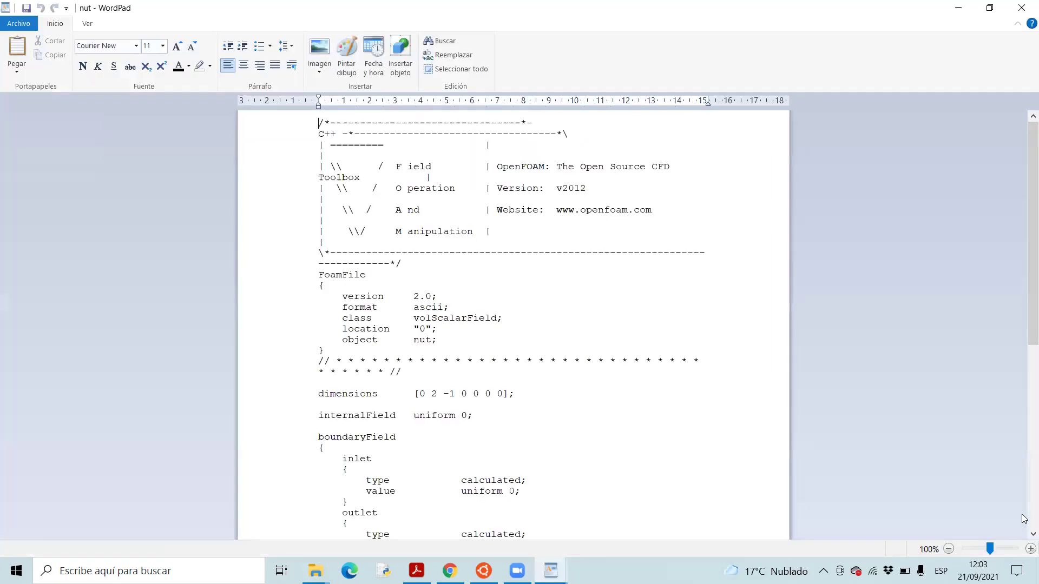
{"action": "scroll", "coordinate": [1023, 518], "scroll_direction": "down", "scroll_amount": 10}
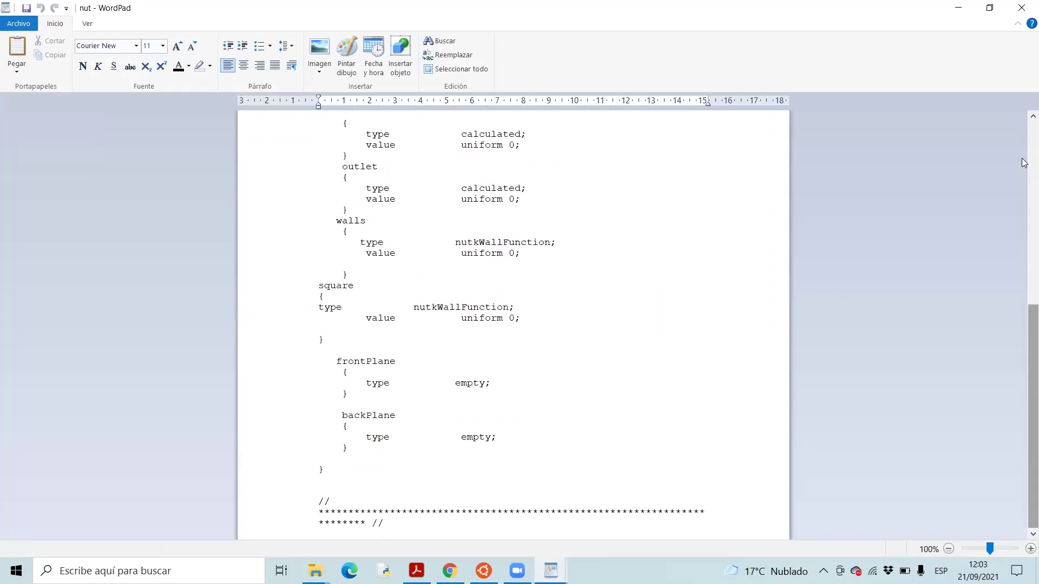
{"action": "left_click", "coordinate": [1020, 18]}
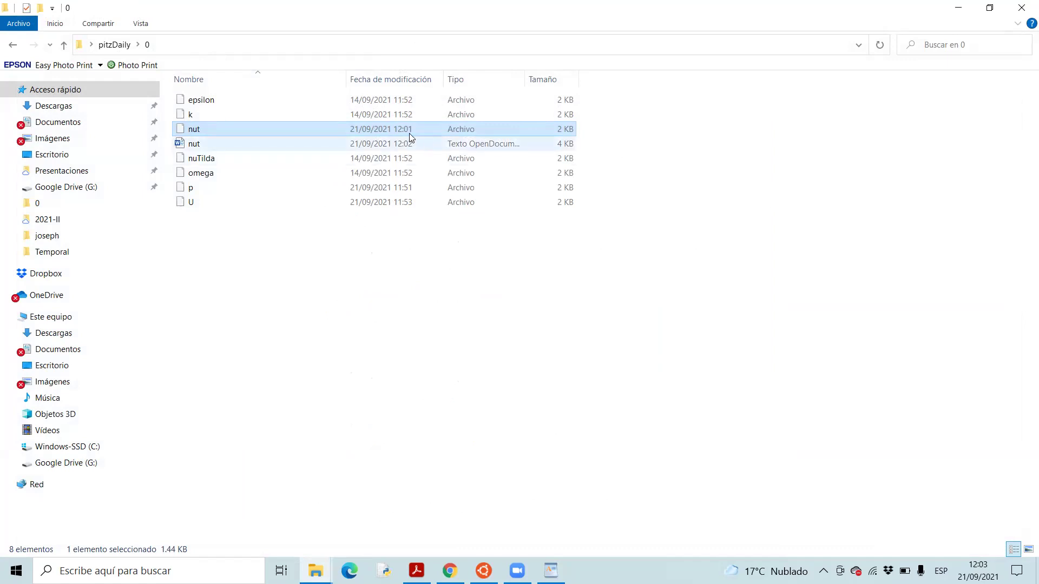
- Open the k file from pitzDaily/0 in WordPad
{"action": "right_click", "coordinate": [304, 113]}
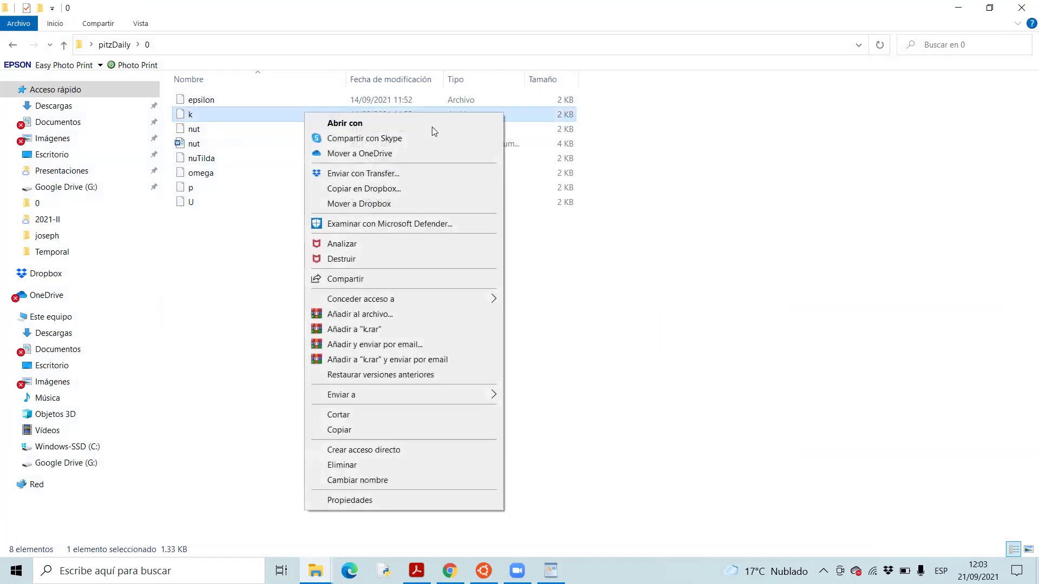
{"action": "left_click", "coordinate": [464, 126]}
{"action": "scroll", "coordinate": [546, 405], "scroll_direction": "down", "scroll_amount": 3}
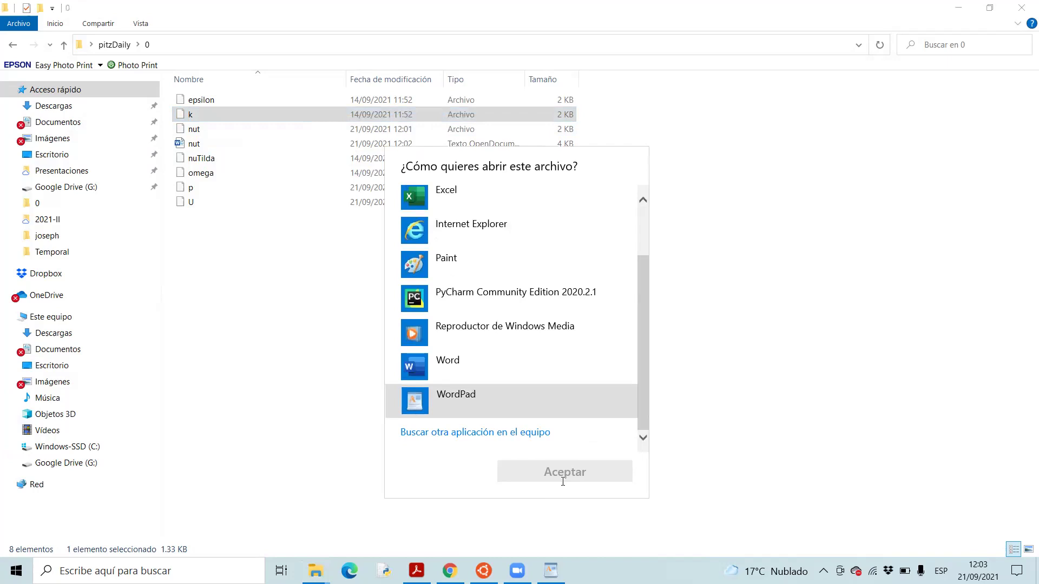
{"action": "left_click", "coordinate": [563, 480]}
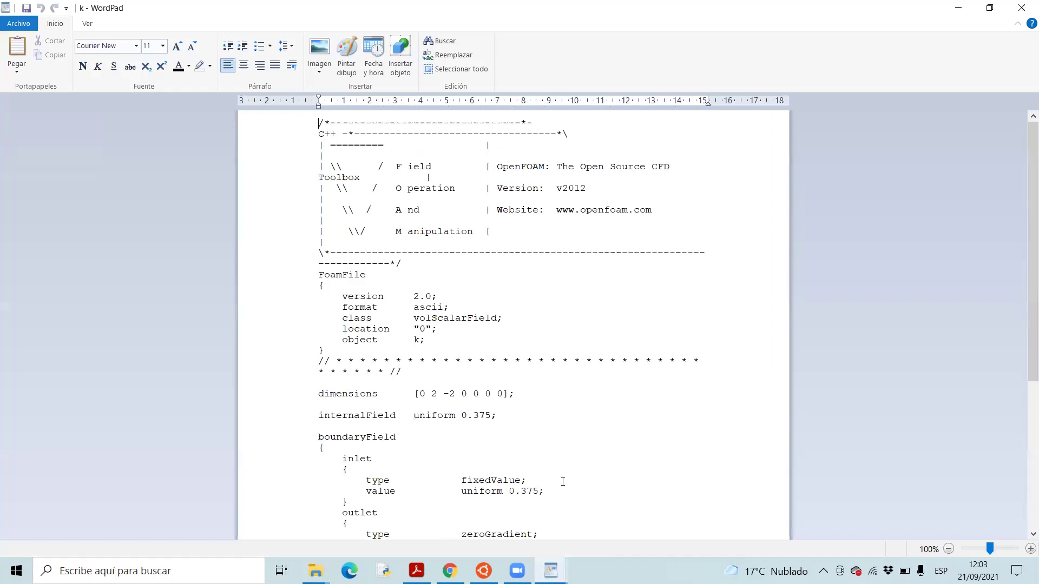
- Read through k down to the end of its boundaryField, examining each patch's type and value
{"action": "key", "text": "Down"}
{"action": "key", "text": "Down"}
{"action": "key", "text": "Down"}
{"action": "key", "text": "Down"}
{"action": "key", "text": "Down"}
{"action": "key", "text": "Down"}
{"action": "key", "text": "Down"}
{"action": "key", "text": "Down"}
{"action": "key", "text": "Down"}
{"action": "key", "text": "Down"}
{"action": "key", "text": "Down"}
{"action": "key", "text": "Down"}
{"action": "key", "text": "Down"}
{"action": "key", "text": "Down"}
{"action": "key", "text": "Down"}
{"action": "key", "text": "Down"}
{"action": "key", "text": "Down"}
{"action": "key", "text": "Down"}
{"action": "key", "text": "Down"}
{"action": "key", "text": "Down"}
{"action": "key", "text": "Down"}
{"action": "key", "text": "Down"}
{"action": "key", "text": "Down"}
{"action": "key", "text": "Down"}
{"action": "key", "text": "Down"}
{"action": "key", "text": "Down"}
{"action": "key", "text": "Down"}
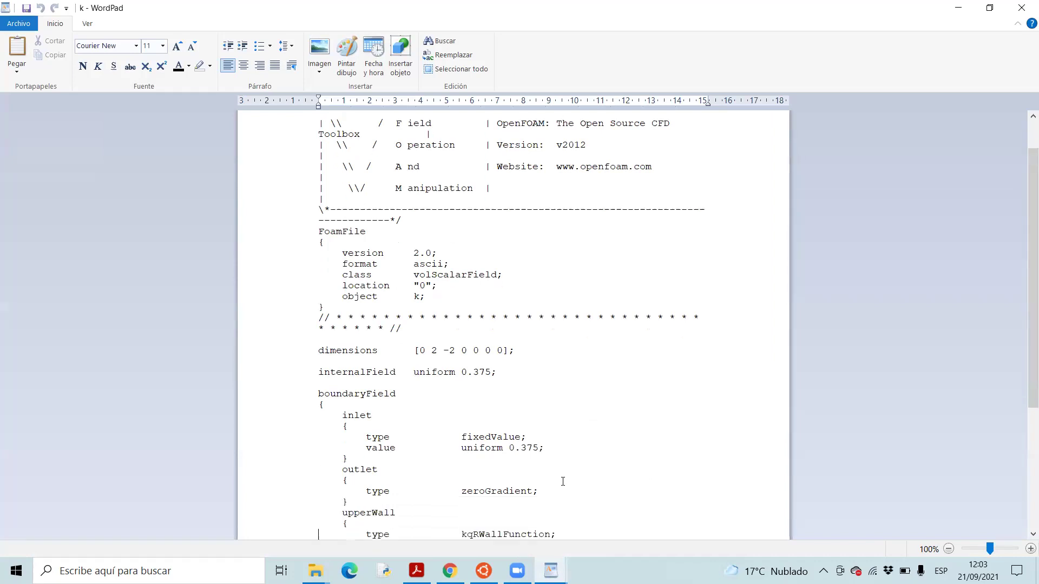
{"action": "key", "text": "Down"}
{"action": "key", "text": "Down"}
{"action": "key", "text": "Down"}
{"action": "key", "text": "Down"}
{"action": "key", "text": "Down"}
{"action": "key", "text": "Down"}
{"action": "key", "text": "Down"}
{"action": "key", "text": "Down"}
{"action": "key", "text": "Down"}
{"action": "key", "text": "Down"}
{"action": "key", "text": "Down"}
{"action": "key", "text": "Down"}
{"action": "key", "text": "Down"}
{"action": "key", "text": "Down"}
{"action": "key", "text": "Down"}
{"action": "key", "text": "Down"}
{"action": "key", "text": "Down"}
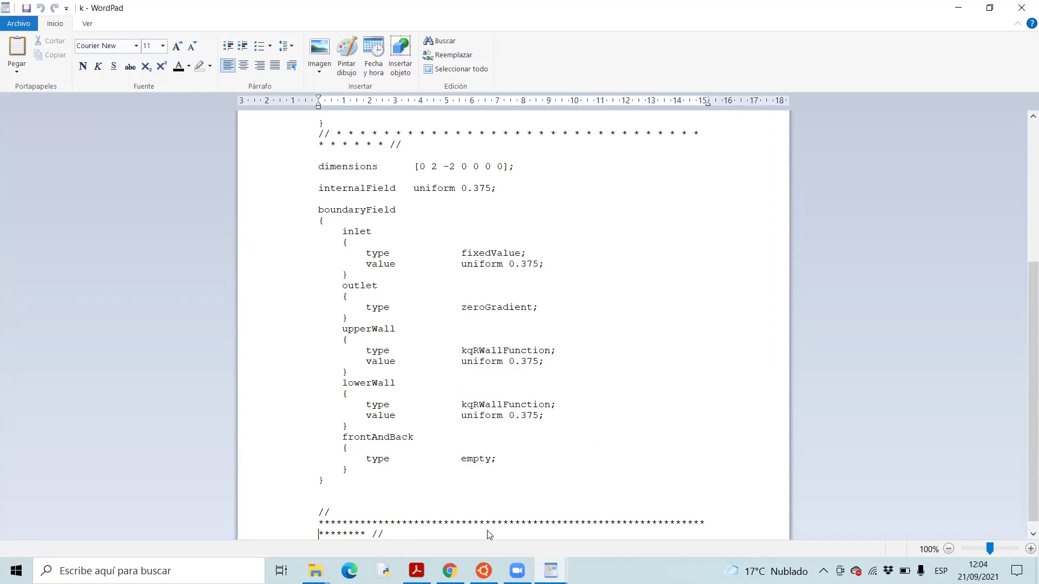
- Open the extensionless nut file from pitzDaily/0 in WordPad again and bring up its walls, square, frontPlane and backPlane blocks
{"action": "left_click", "coordinate": [316, 571]}
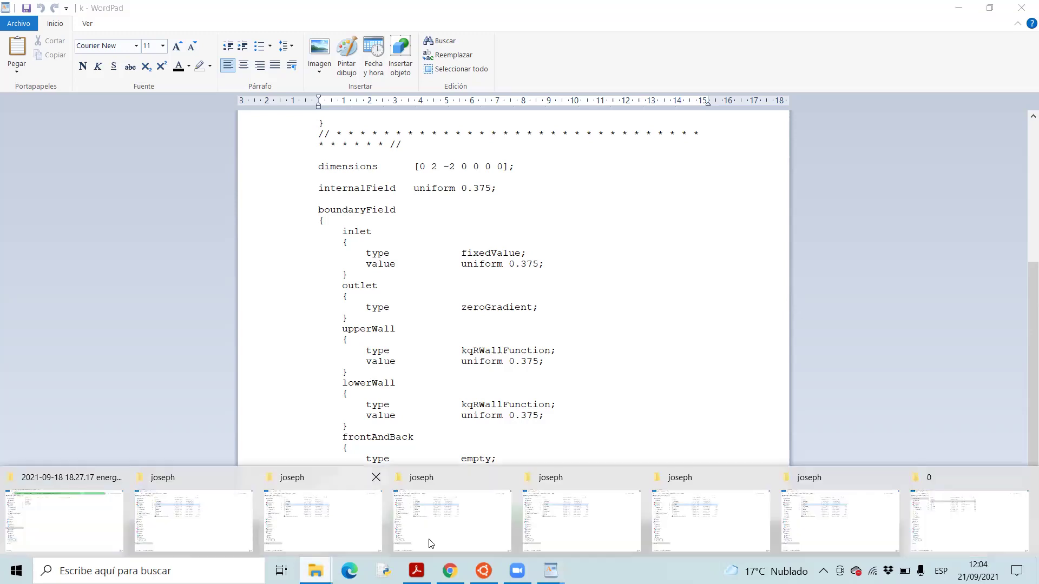
{"action": "left_click", "coordinate": [938, 509]}
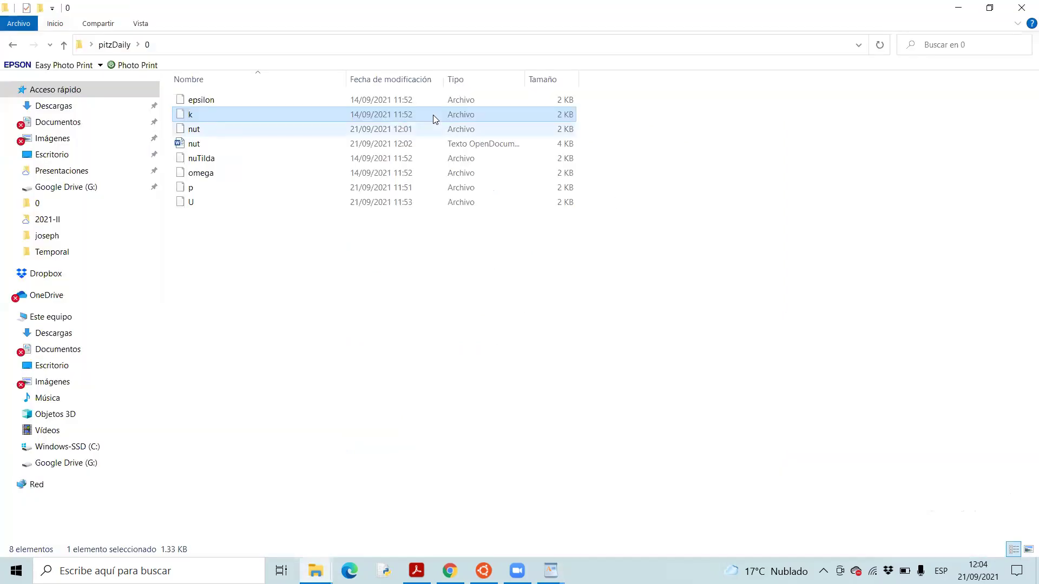
{"action": "right_click", "coordinate": [269, 132]}
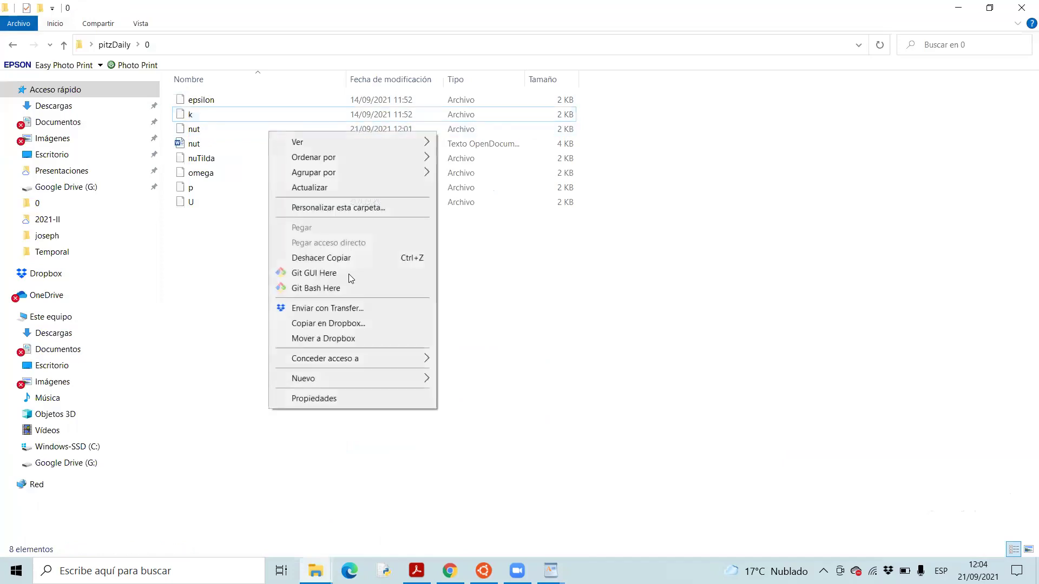
{"action": "left_click", "coordinate": [201, 133]}
{"action": "right_click", "coordinate": [203, 136]}
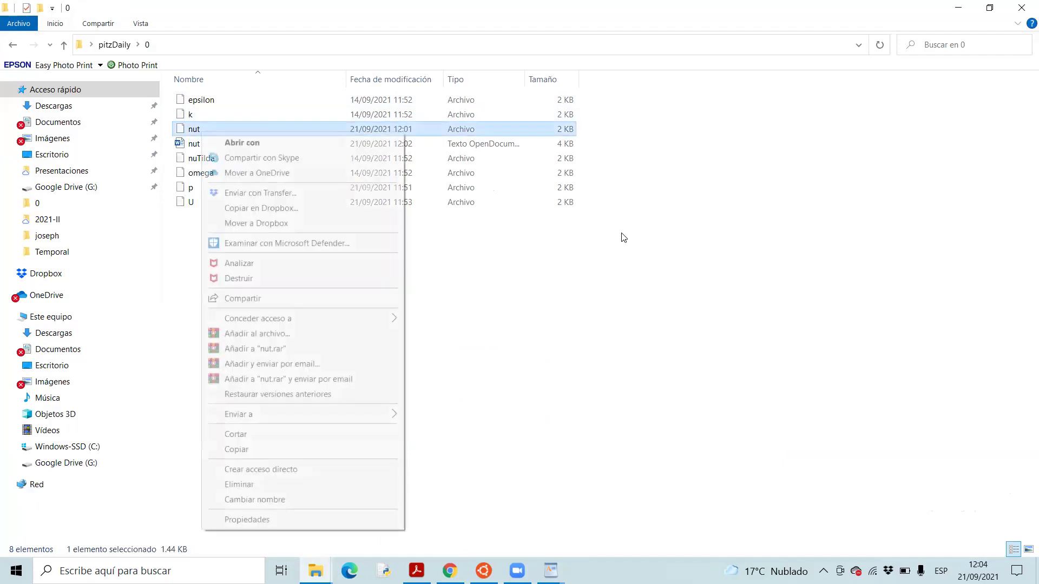
{"action": "left_click", "coordinate": [649, 430]}
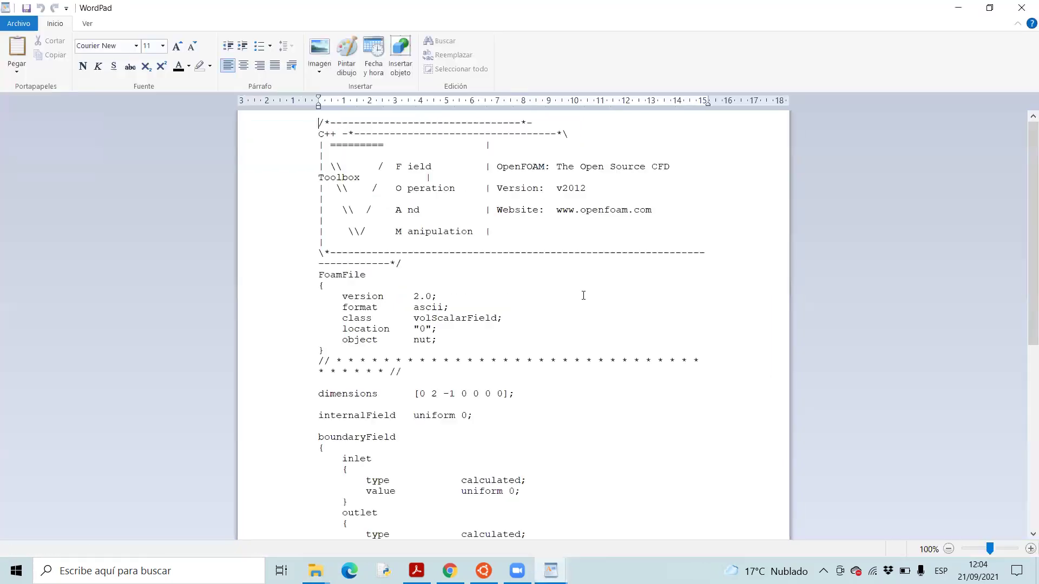
{"action": "left_click_drag", "start_coordinate": [1033, 232], "coordinate": [1033, 417]}
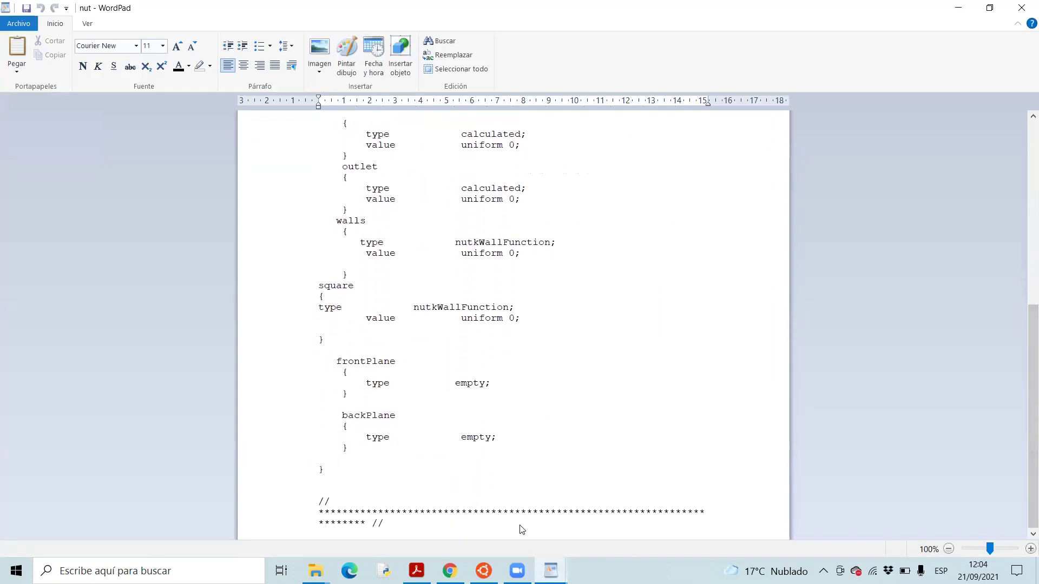
{"action": "key", "text": "super+8"}
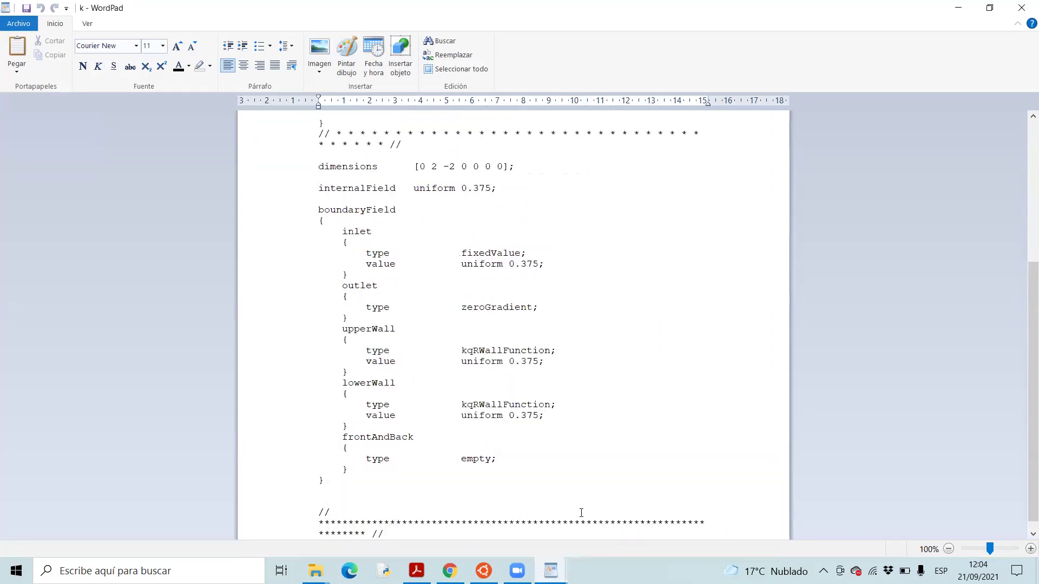
{"action": "key", "text": "super+8"}
{"action": "left_click", "coordinate": [669, 510]}
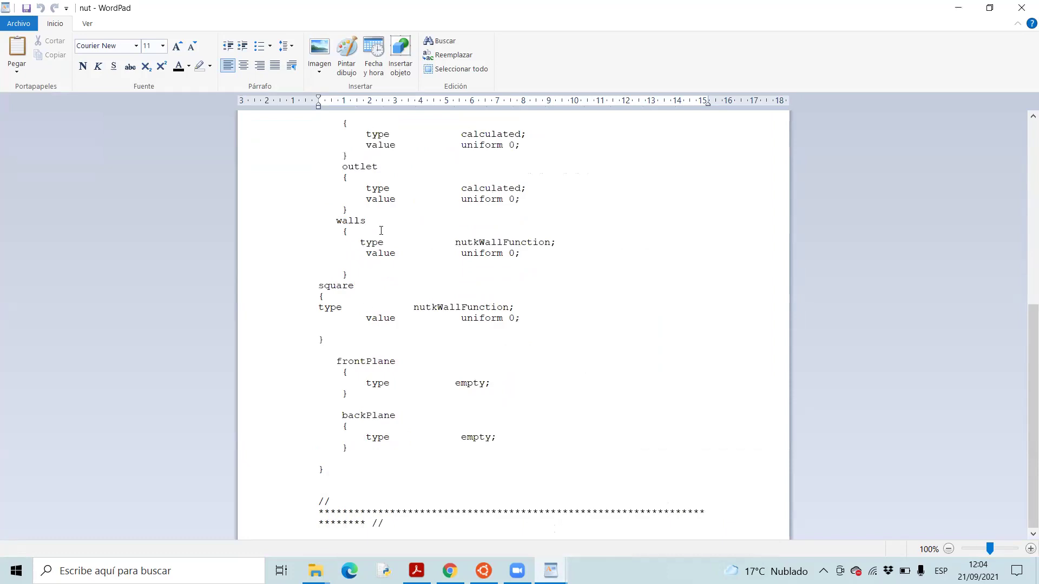
{"action": "left_click_drag", "start_coordinate": [335, 221], "coordinate": [342, 220]}
{"action": "mouse_move", "coordinate": [494, 457]}
{"action": "left_mouse_down"}
{"action": "mouse_move", "coordinate": [506, 464]}
{"action": "mouse_move", "coordinate": [506, 454]}
{"action": "left_mouse_up"}
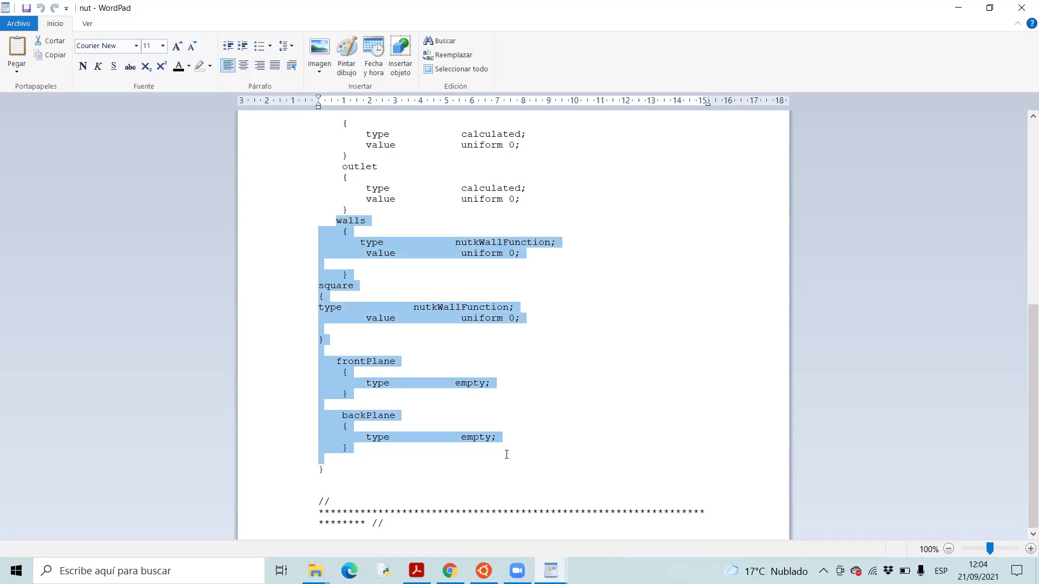
{"action": "left_click", "coordinate": [586, 418]}
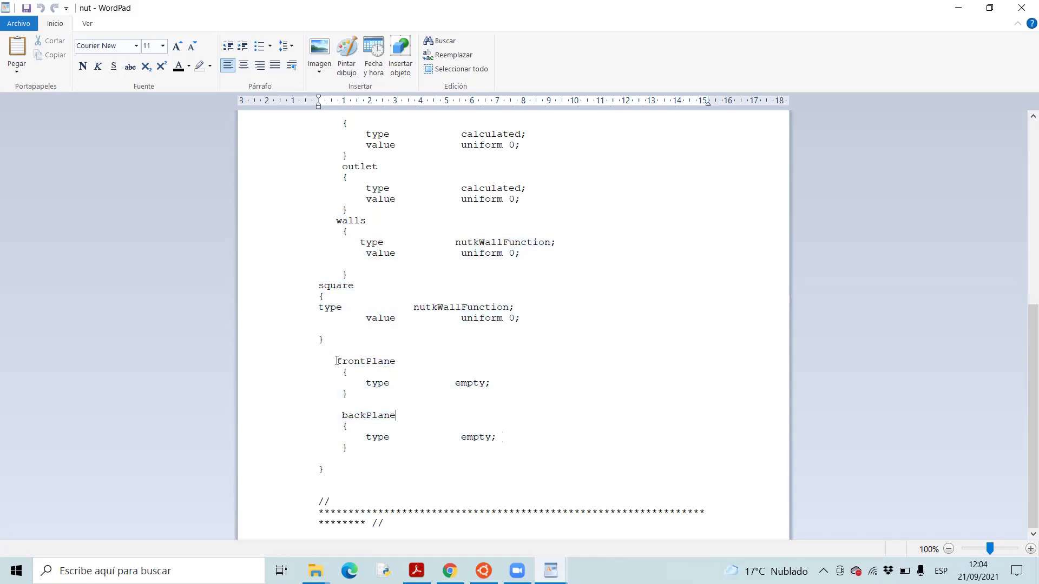
- Copy the frontPlane and backPlane blocks from nut and paste them over the frontAndBack block in k
{"action": "left_click_drag", "start_coordinate": [336, 361], "coordinate": [509, 456]}
{"action": "key", "text": "ctrl+c"}
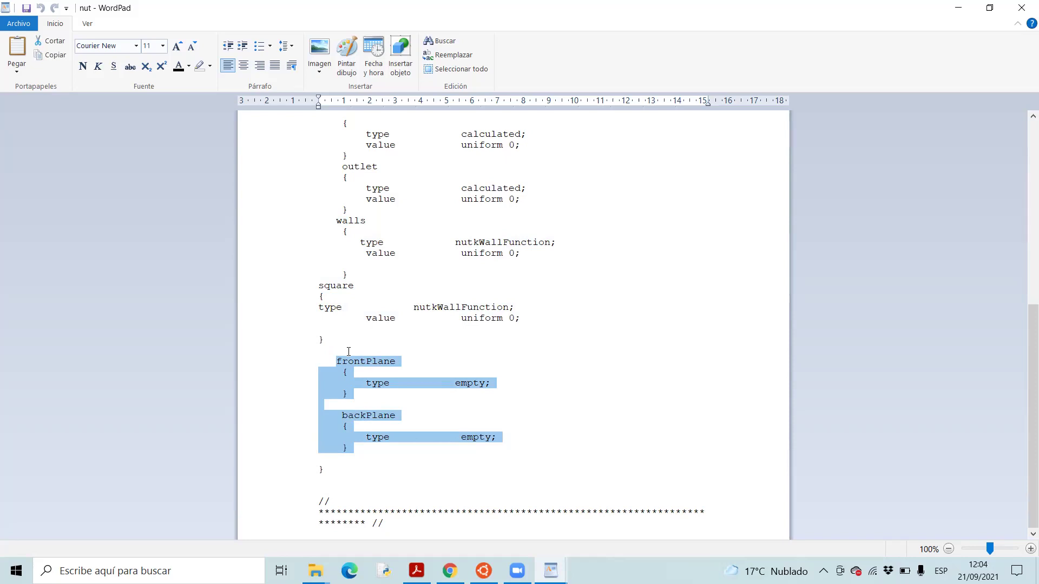
{"action": "key", "text": "alt+Tab"}
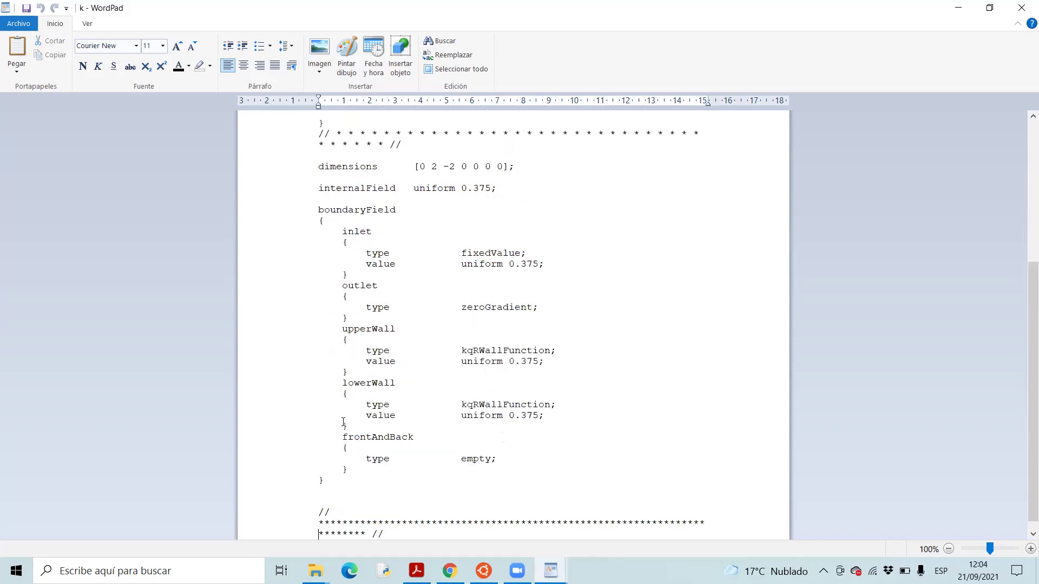
{"action": "left_click", "coordinate": [516, 468], "text": "shift"}
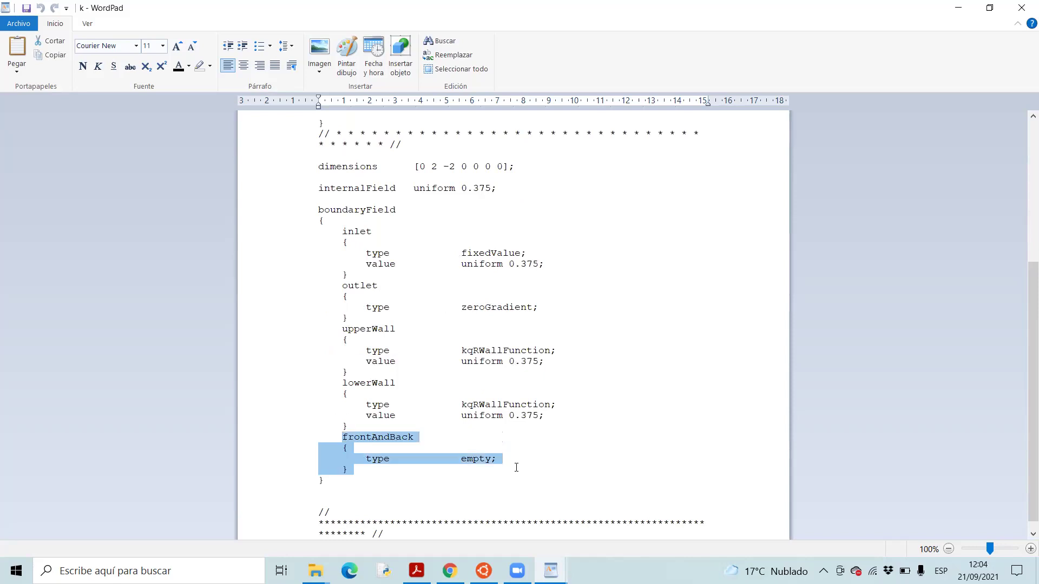
{"action": "key", "text": "ctrl+v"}
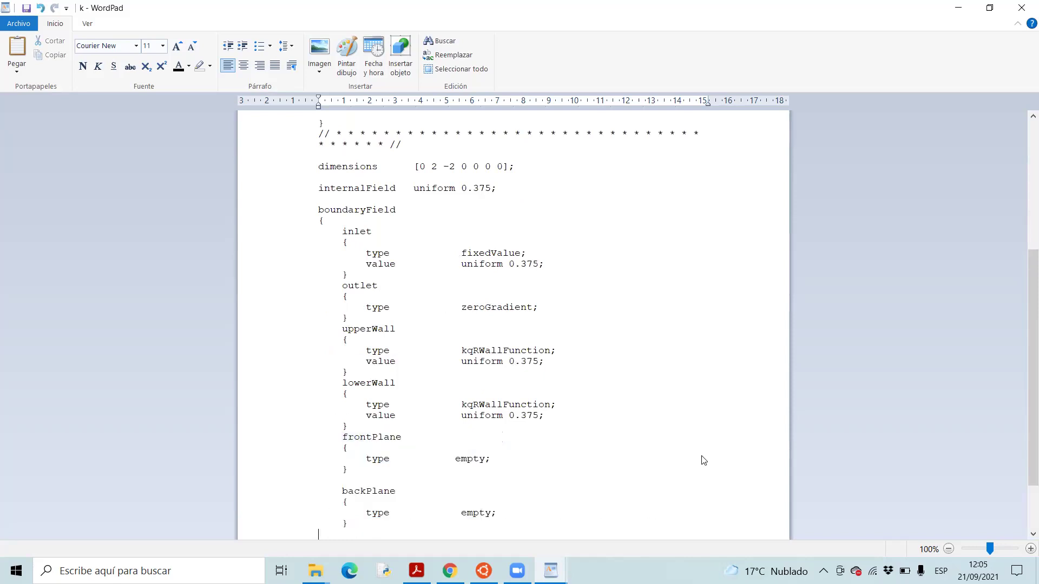
{"action": "left_click_drag", "start_coordinate": [1022, 323], "coordinate": [1023, 352]}
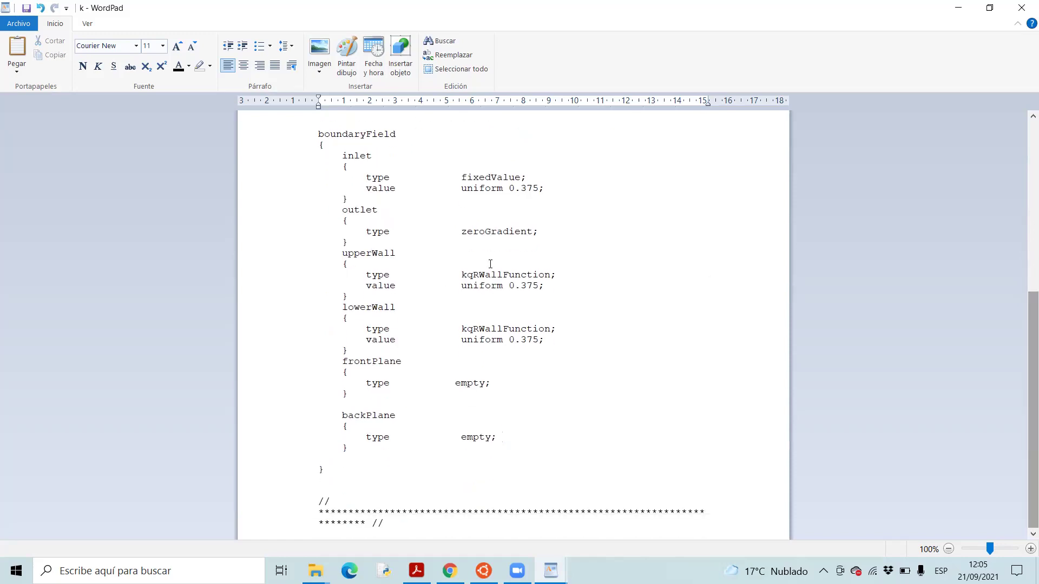
- Rename the lowerWall patch in k to walls, all in lowercase
{"action": "left_click", "coordinate": [374, 306]}
{"action": "key", "text": "BackSpace"}
{"action": "key", "text": "BackSpace"}
{"action": "key", "text": "BackSpace"}
{"action": "key", "text": "BackSpace"}
{"action": "key", "text": "BackSpace"}
{"action": "type", "text": "s"}
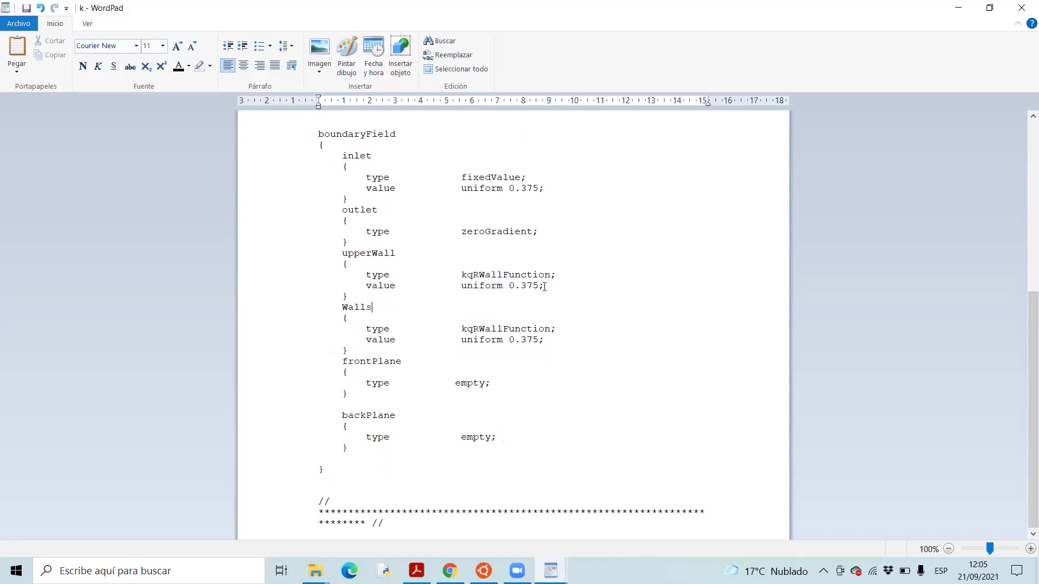
{"action": "left_click_drag", "start_coordinate": [544, 285], "coordinate": [461, 279]}
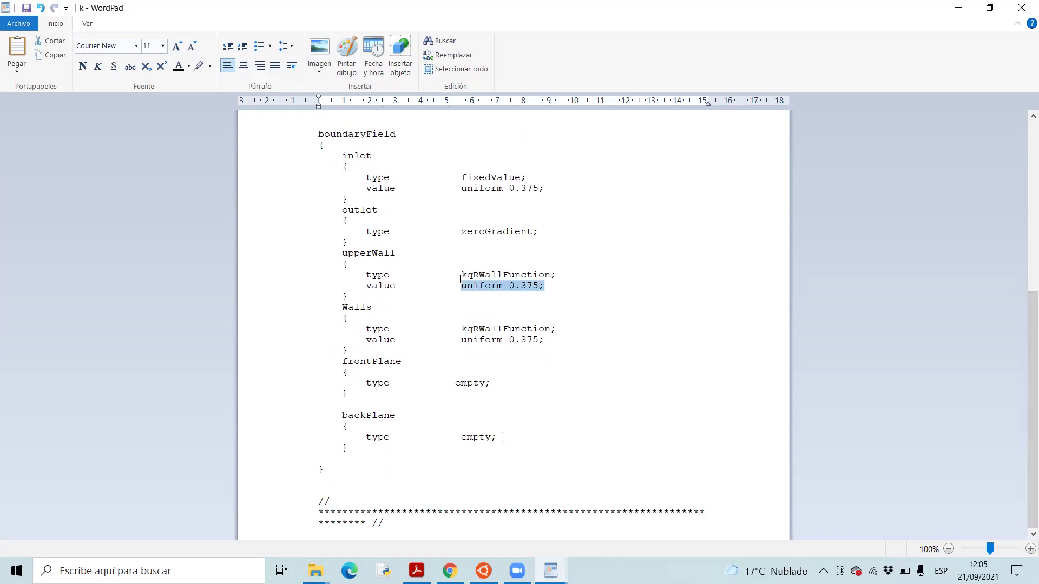
{"action": "left_click", "coordinate": [348, 309]}
{"action": "key", "text": "BackSpace"}
{"action": "type", "text": "w"}
{"action": "left_click", "coordinate": [540, 285]}
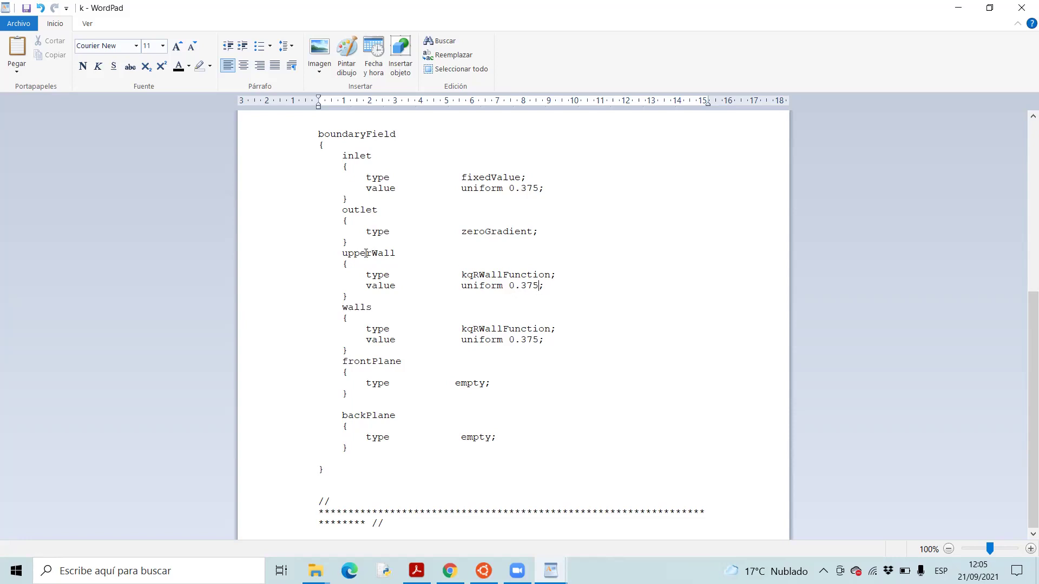
- Rename the upperWall patch in k to square
{"action": "left_click", "coordinate": [374, 254]}
{"action": "key", "text": "Delete"}
{"action": "key", "text": "Delete"}
{"action": "key", "text": "BackSpace"}
{"action": "key", "text": "BackSpace"}
{"action": "key", "text": "BackSpace"}
{"action": "key", "text": "BackSpace"}
{"action": "key", "text": "BackSpace"}
{"action": "type", "text": "square"}
- Save k in plain-text format and close it, returning to the nut file
{"action": "left_click", "coordinate": [27, 10]}
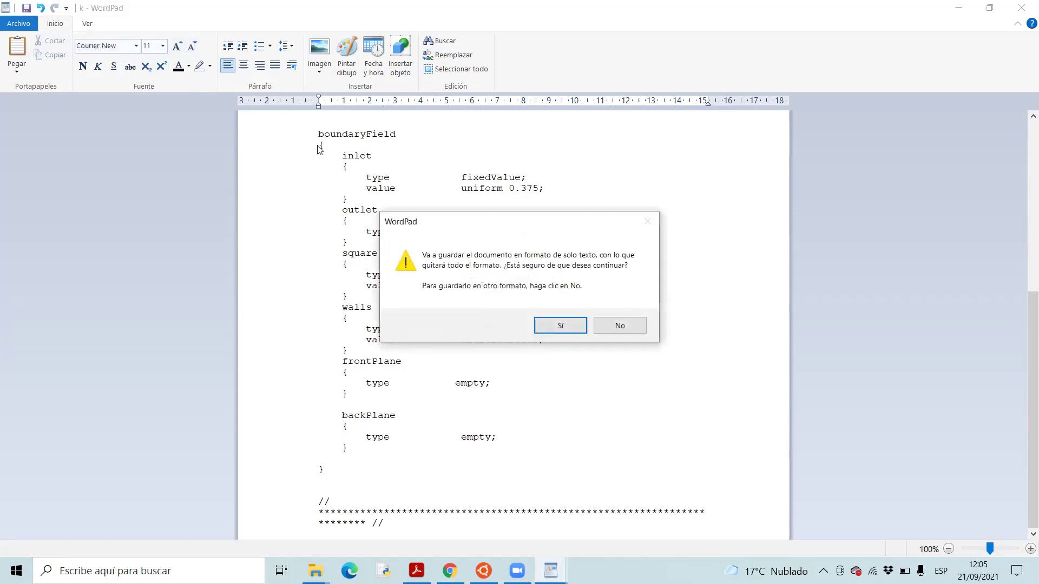
{"action": "left_click", "coordinate": [560, 324]}
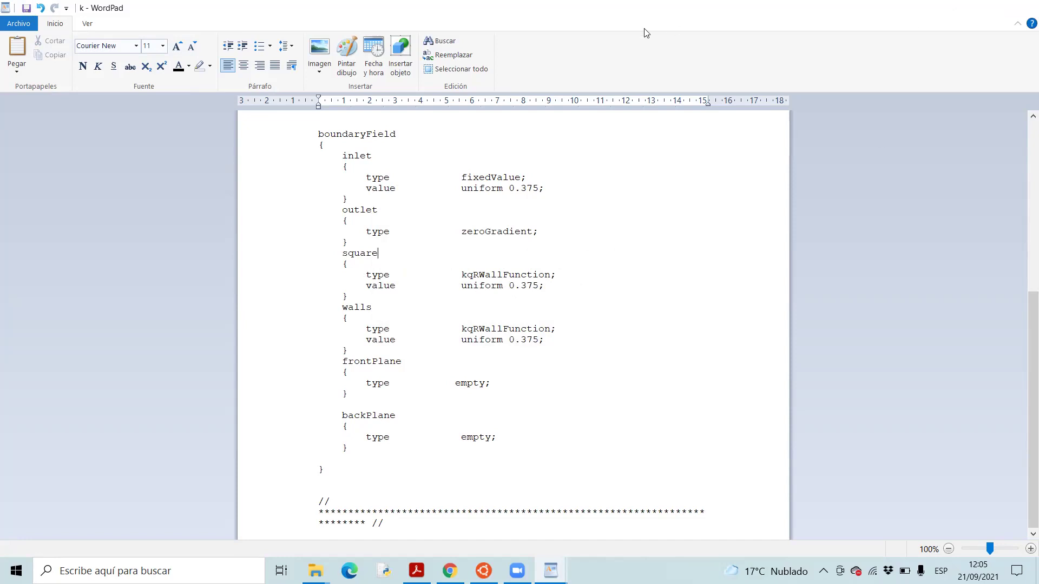
{"action": "key", "text": "alt+Tab"}
{"action": "left_click", "coordinate": [533, 318]}
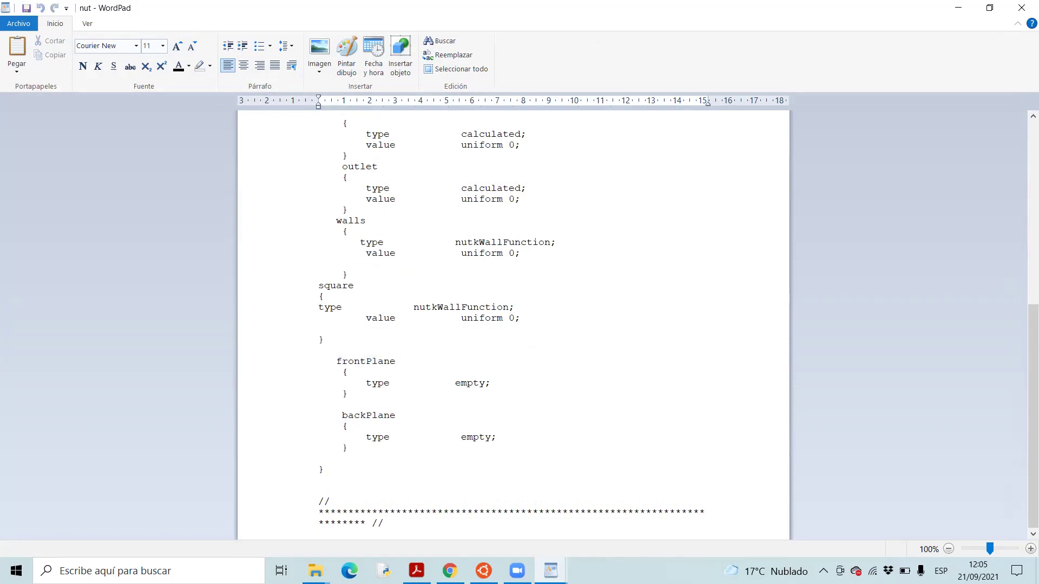
- Close the U file and minimize nut to get back to the pitzDaily/0 folder
{"action": "left_click", "coordinate": [551, 571]}
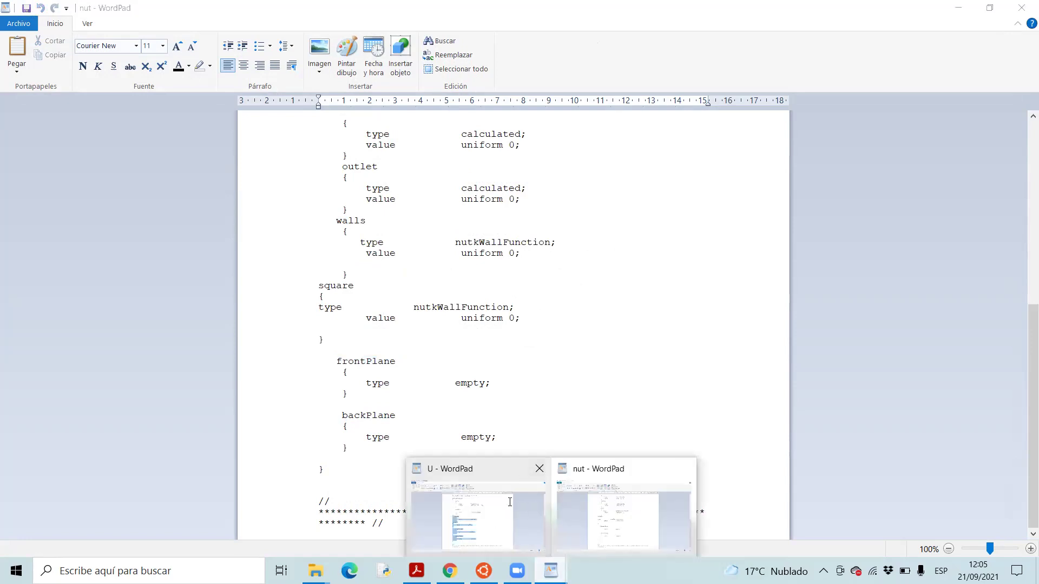
{"action": "left_click", "coordinate": [510, 502]}
{"action": "left_click", "coordinate": [509, 502]}
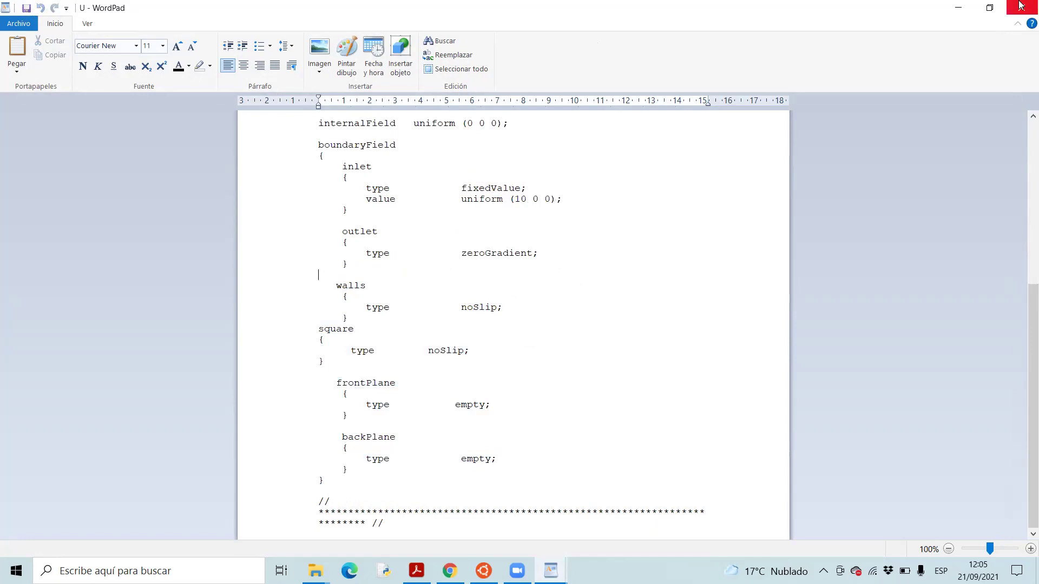
{"action": "left_click", "coordinate": [1020, 6]}
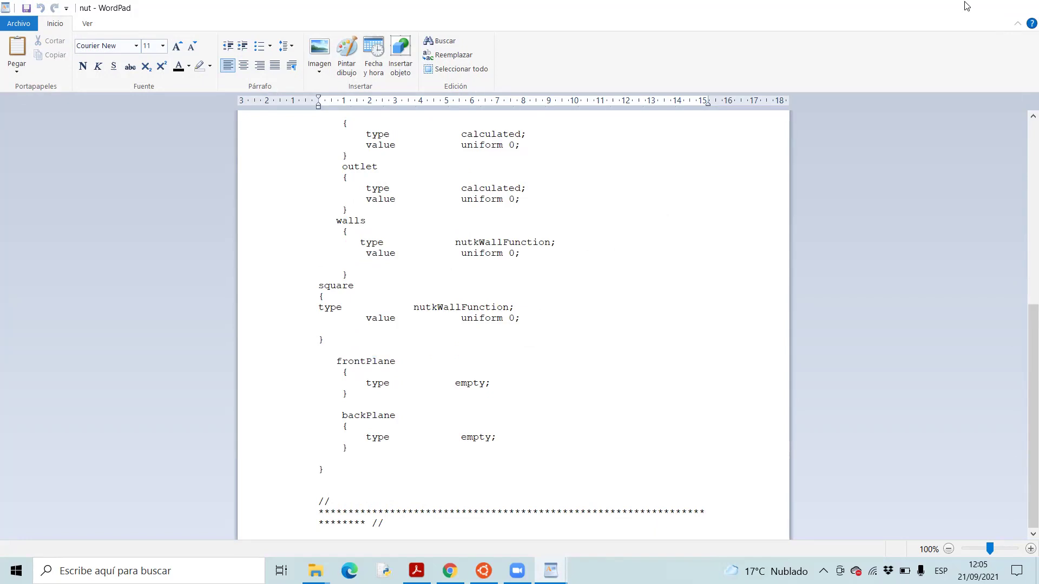
{"action": "left_click", "coordinate": [966, 6]}
{"action": "left_click", "coordinate": [462, 328]}
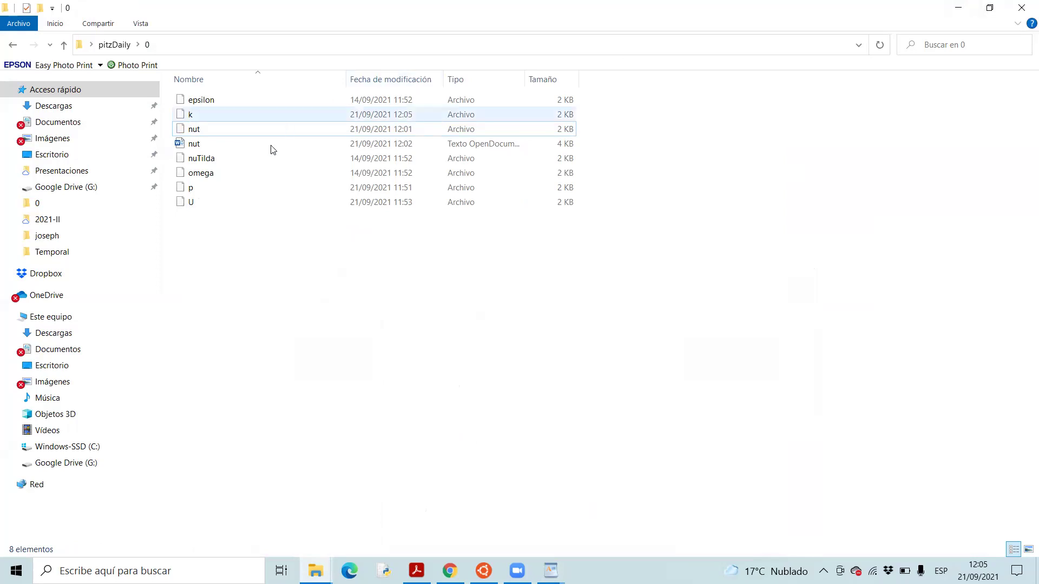
- Open the omega file from pitzDaily/0 in WordPad
{"action": "left_click", "coordinate": [256, 178]}
{"action": "right_click", "coordinate": [257, 180]}
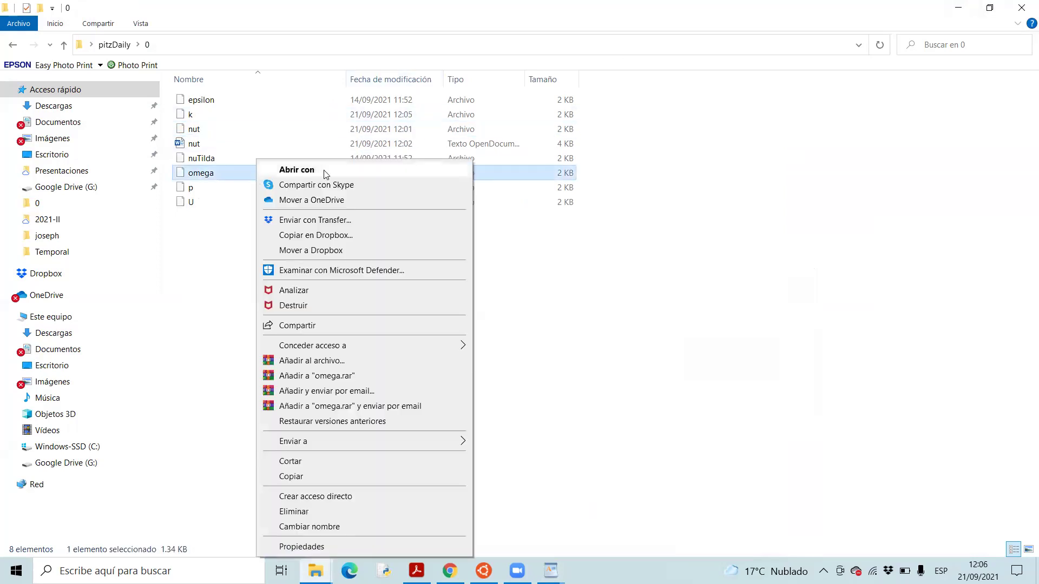
{"action": "left_click", "coordinate": [296, 170]}
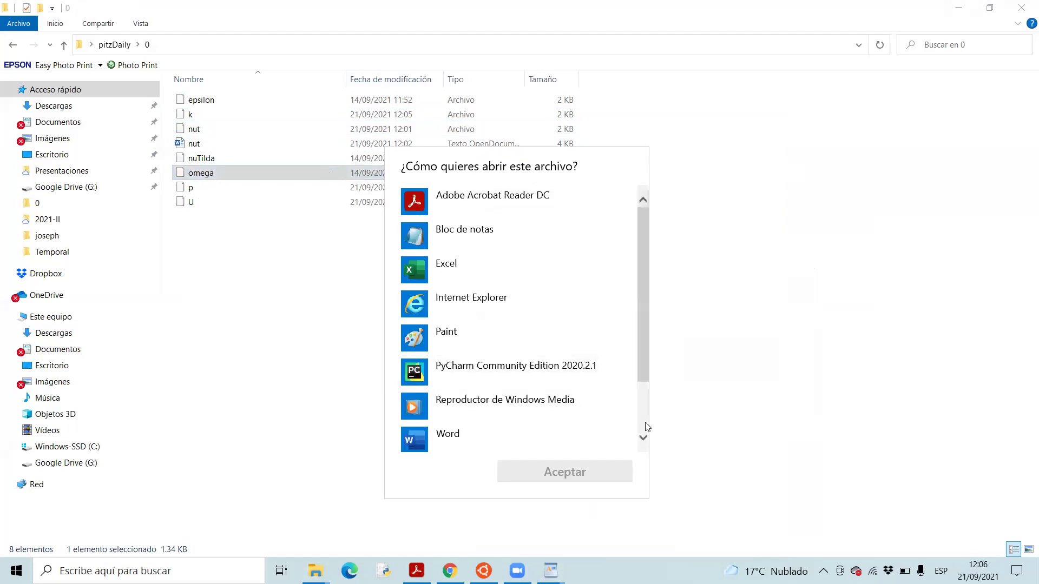
{"action": "scroll", "coordinate": [643, 437], "scroll_direction": "down", "scroll_amount": 2}
{"action": "left_click", "coordinate": [546, 402]}
{"action": "left_click", "coordinate": [550, 473]}
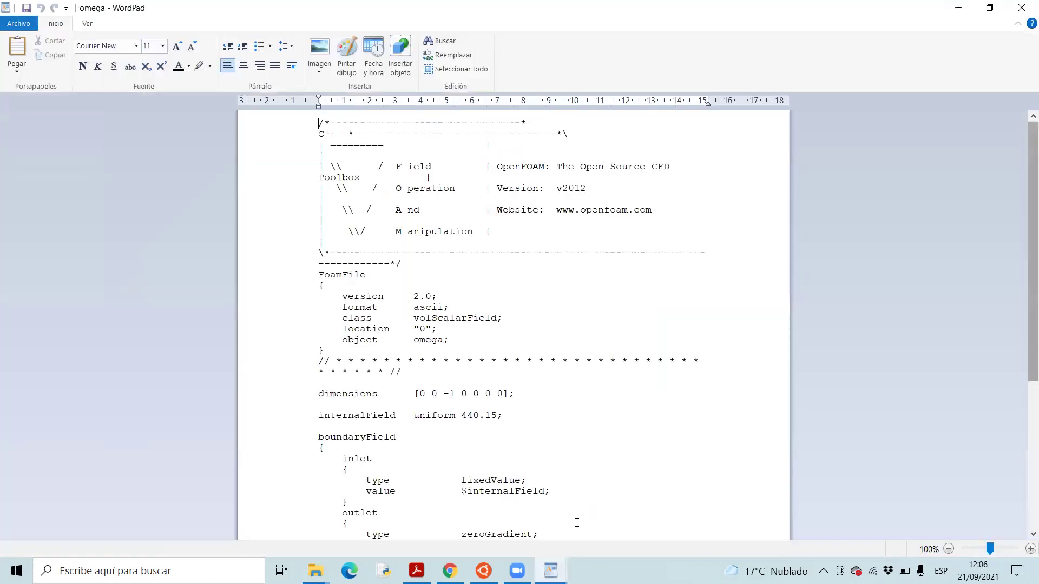
- Replace the frontAndBack block in omega with the frontPlane and backPlane blocks copied from nut
{"action": "scroll", "coordinate": [577, 522], "scroll_direction": "down", "scroll_amount": 6}
{"action": "scroll", "coordinate": [335, 366], "scroll_direction": "down", "scroll_amount": 1}
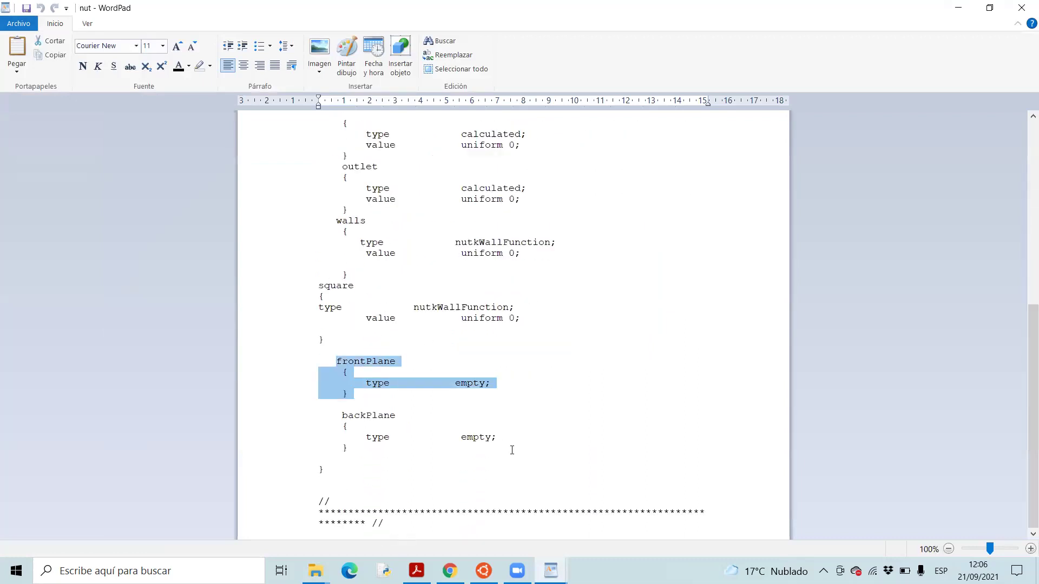
{"action": "left_click_drag", "start_coordinate": [511, 448], "coordinate": [514, 452]}
{"action": "key", "text": "ctrl+c"}
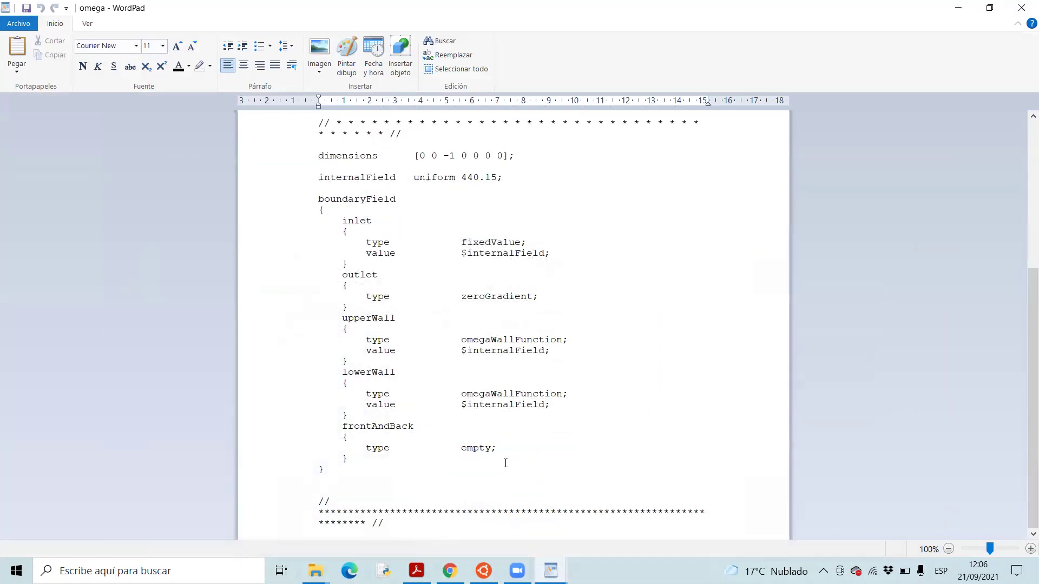
{"action": "key", "text": "shift+Down"}
{"action": "key", "text": "shift+Down"}
{"action": "key", "text": "shift+Down"}
{"action": "key", "text": "shift+Down"}
{"action": "key", "text": "ctrl+v"}
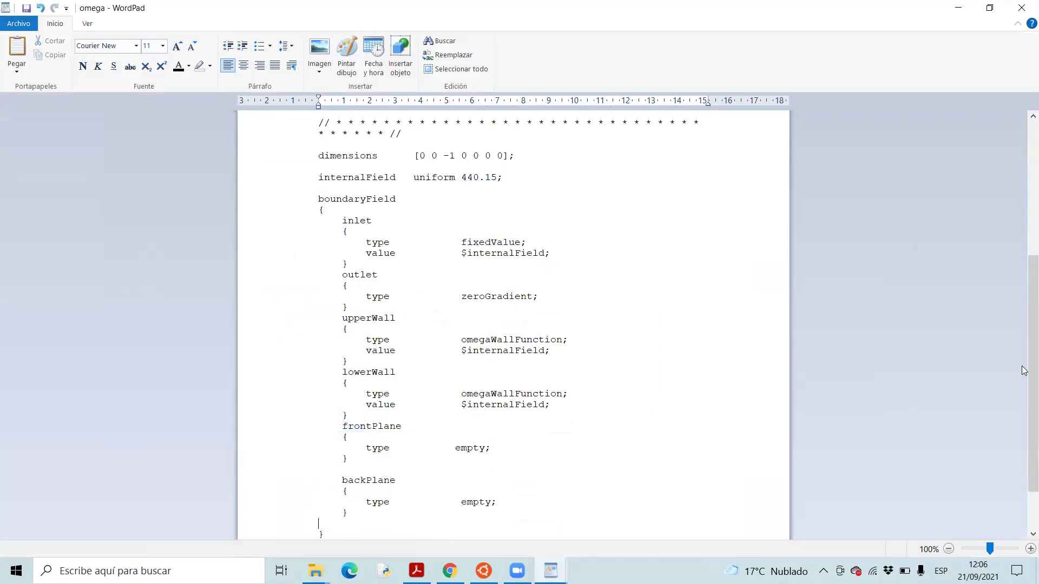
{"action": "scroll", "coordinate": [506, 294], "scroll_direction": "down", "scroll_amount": 1}
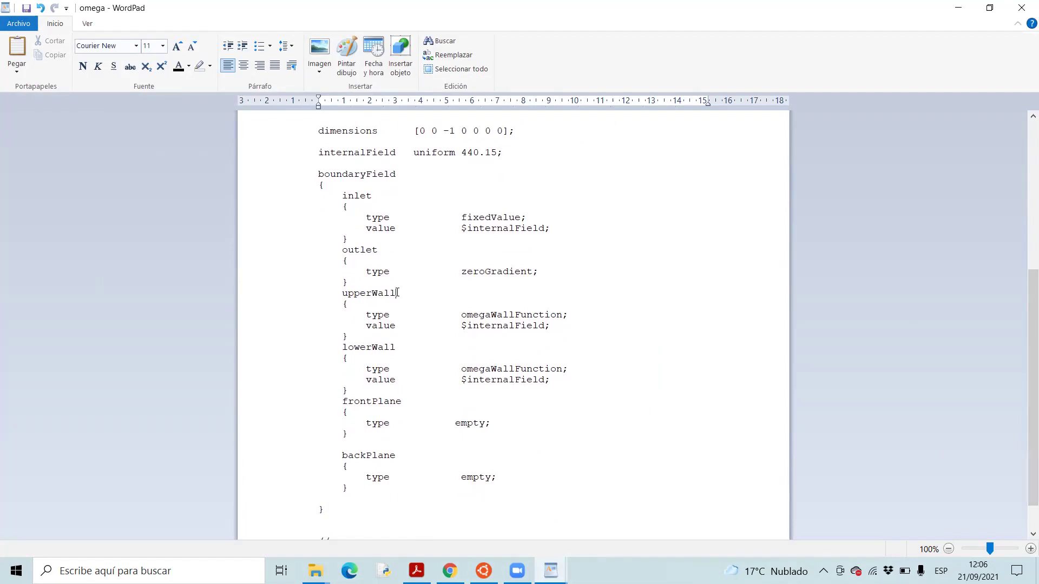
- Rename the lowerWall patch in omega to walls
{"action": "left_click", "coordinate": [379, 348]}
{"action": "key", "text": "BackSpace"}
{"action": "key", "text": "BackSpace"}
{"action": "key", "text": "BackSpace"}
{"action": "key", "text": "BackSpace"}
{"action": "key", "text": "BackSpace"}
{"action": "key", "text": "BackSpace"}
{"action": "type", "text": "walls"}
- Rename the upperWall patch in omega to square
{"action": "left_click_drag", "start_coordinate": [397, 294], "coordinate": [376, 293]}
{"action": "key", "text": "Delete"}
{"action": "key", "text": "BackSpace"}
{"action": "key", "text": "BackSpace"}
{"action": "key", "text": "BackSpace"}
{"action": "key", "text": "BackSpace"}
{"action": "key", "text": "BackSpace"}
{"action": "type", "text": "squ"}
{"action": "type", "text": "e"}
{"action": "key", "text": "BackSpace"}
{"action": "type", "text": "are"}
- Save omega in plain-text format and close it
{"action": "scroll", "coordinate": [1027, 290], "scroll_direction": "down", "scroll_amount": 1}
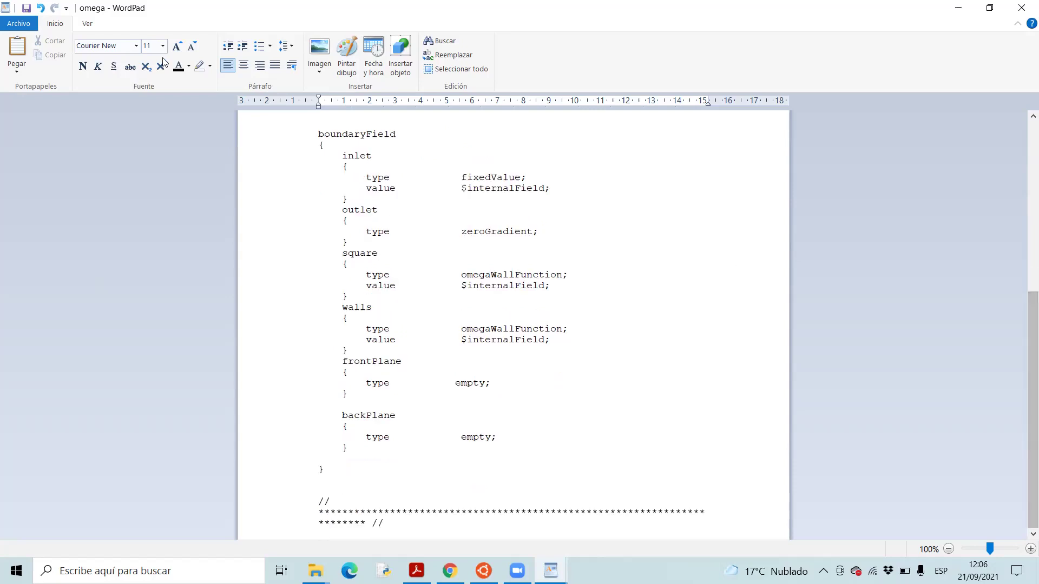
{"action": "left_click", "coordinate": [29, 9]}
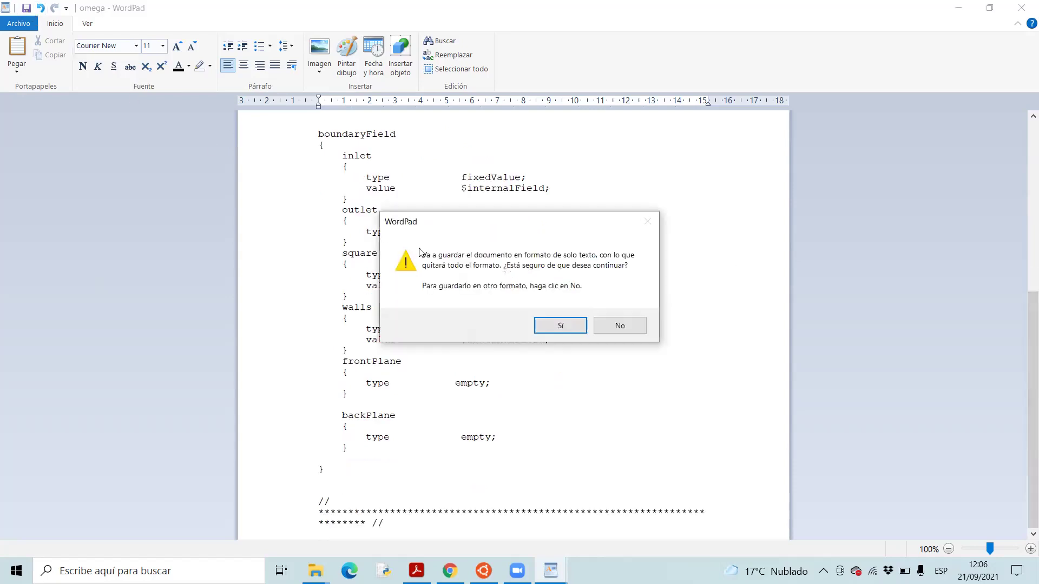
{"action": "left_click", "coordinate": [559, 326]}
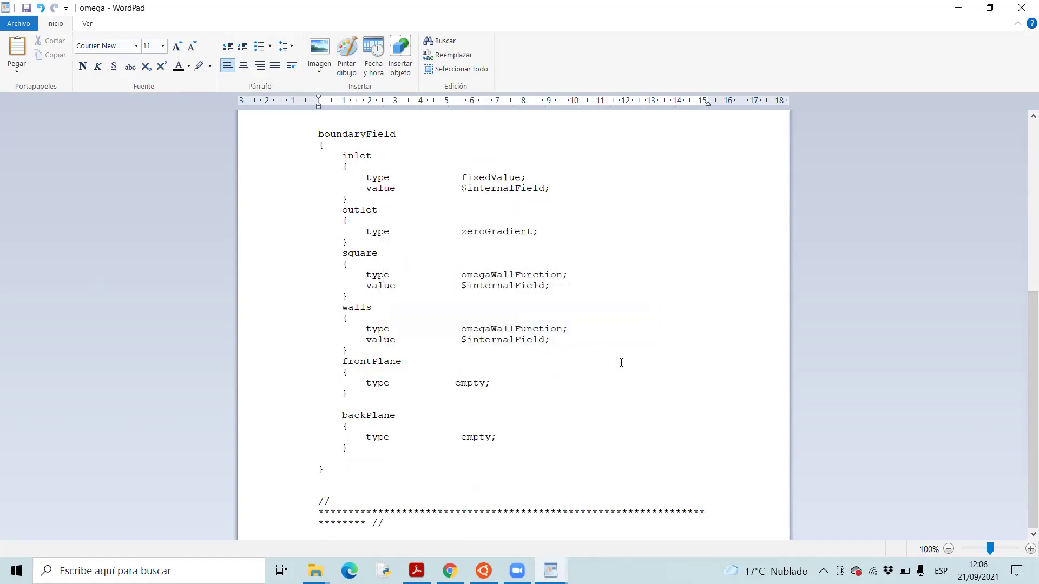
{"action": "left_click", "coordinate": [1022, 8]}
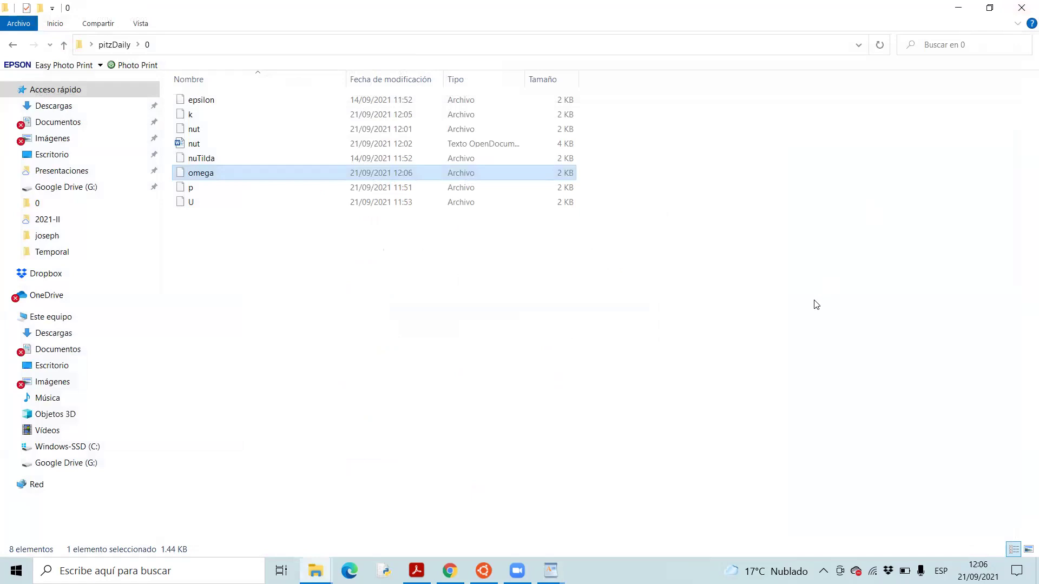
{"action": "left_click", "coordinate": [817, 306]}
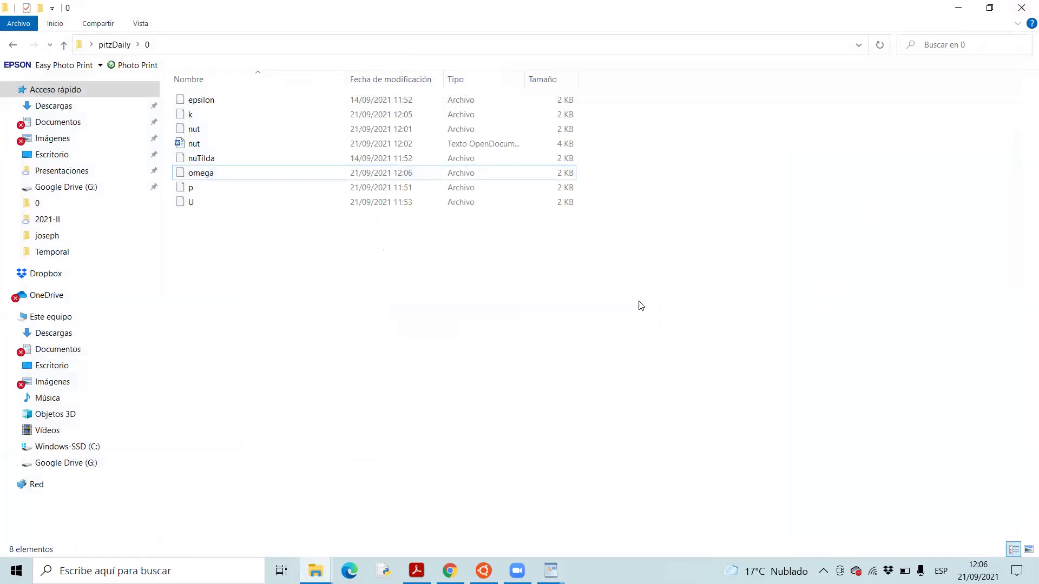
- Open the epsilon file from folder 0 in WordPad
{"action": "right_click", "coordinate": [302, 99]}
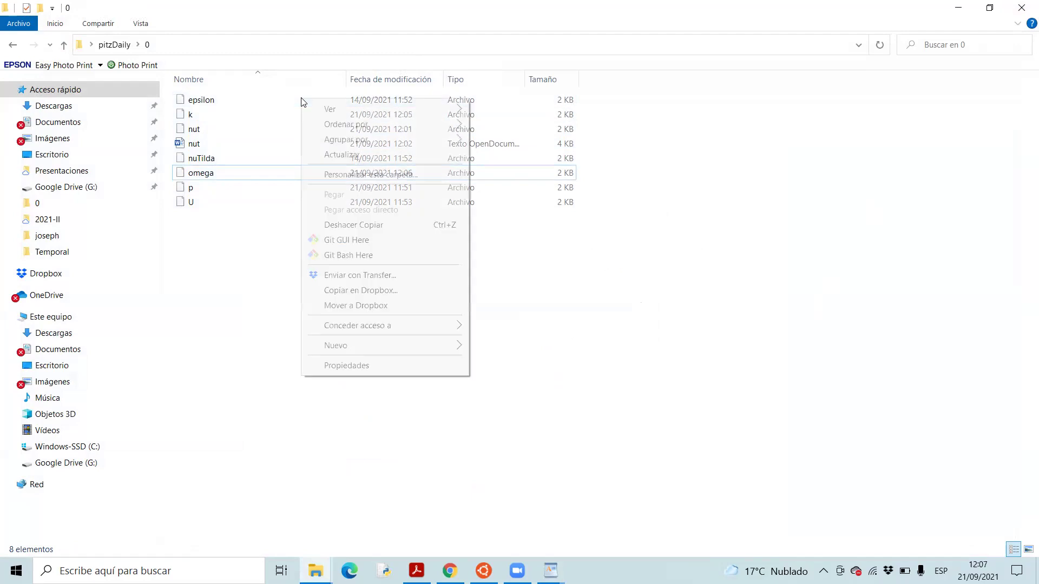
{"action": "left_click", "coordinate": [272, 102]}
{"action": "left_click", "coordinate": [272, 102]}
{"action": "right_click", "coordinate": [274, 102]}
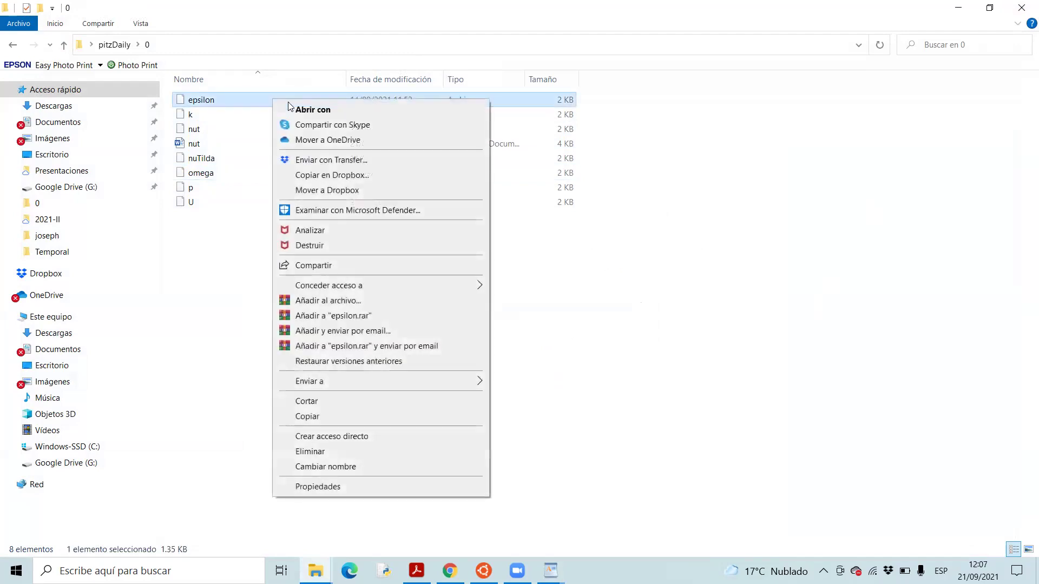
{"action": "left_click", "coordinate": [325, 114]}
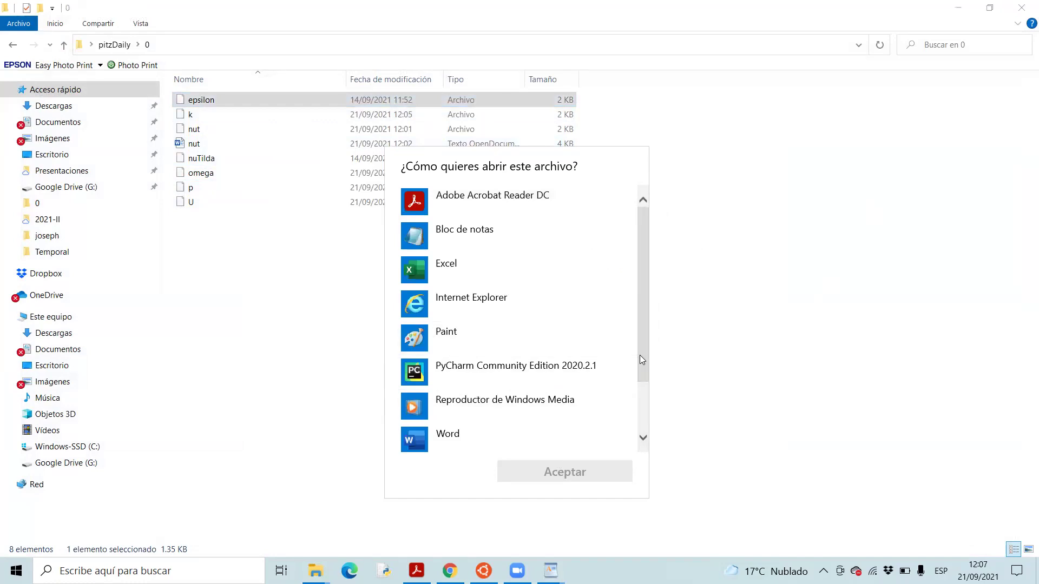
{"action": "left_click_drag", "start_coordinate": [639, 355], "coordinate": [644, 485]}
{"action": "left_click", "coordinate": [524, 402]}
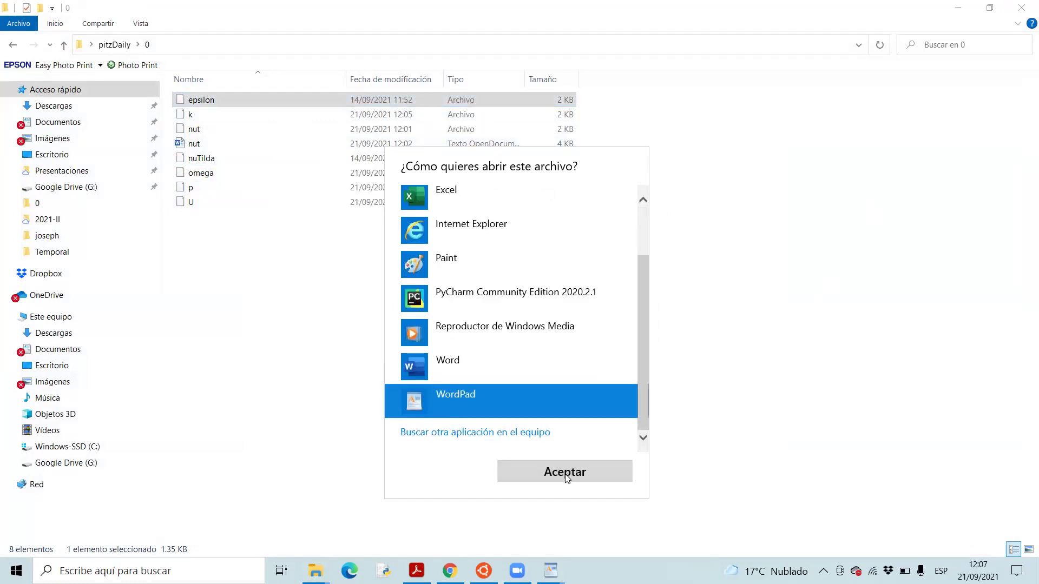
{"action": "left_click", "coordinate": [565, 472]}
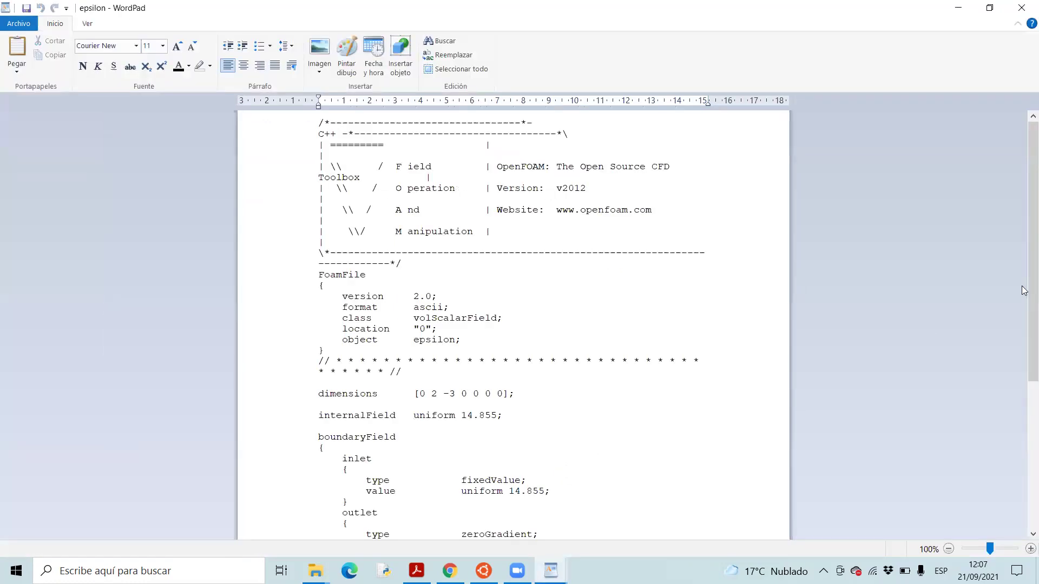
- Replace the frontAndBack block in epsilon with the copied frontPlane and backPlane blocks of type empty
{"action": "left_click_drag", "start_coordinate": [1024, 329], "coordinate": [1025, 483]}
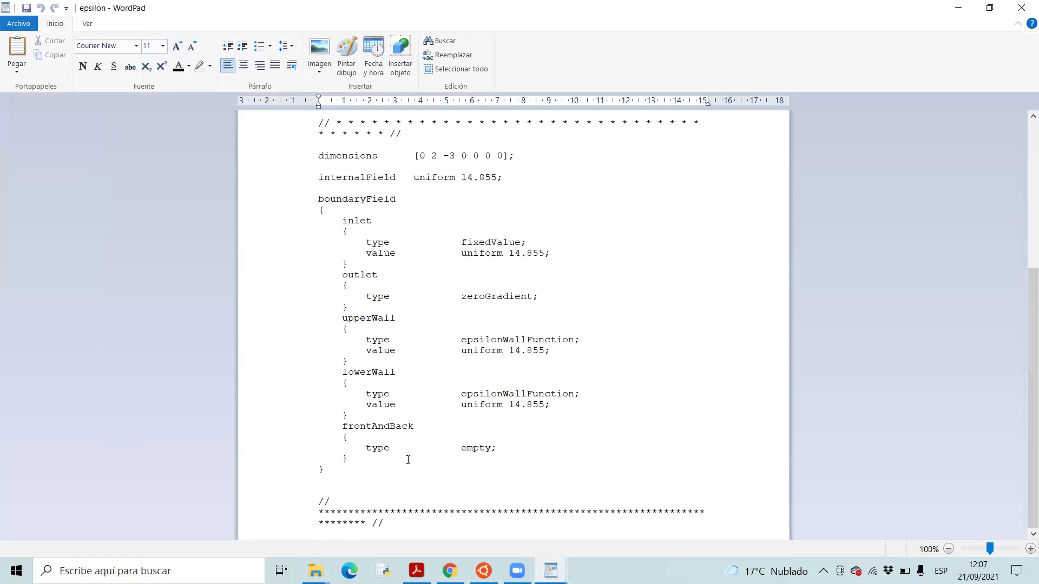
{"action": "left_click_drag", "start_coordinate": [342, 426], "coordinate": [364, 466]}
{"action": "key", "text": "ctrl+v"}
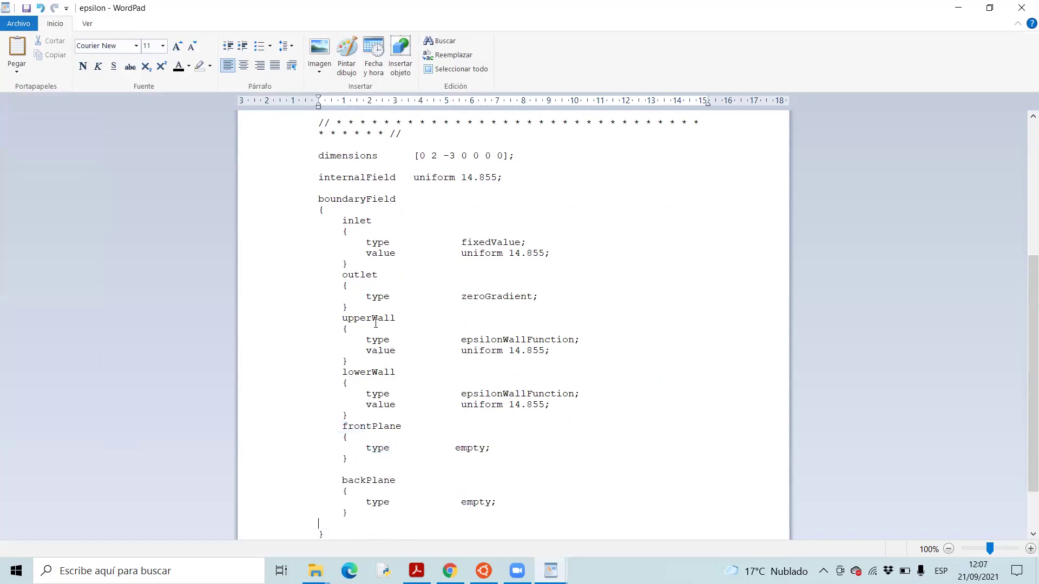
- Rename the upperWall patch in epsilon to square
{"action": "left_click", "coordinate": [401, 321]}
{"action": "key", "text": "BackSpace"}
{"action": "key", "text": "BackSpace"}
{"action": "key", "text": "BackSpace"}
{"action": "key", "text": "BackSpace"}
{"action": "key", "text": "BackSpace"}
{"action": "key", "text": "BackSpace"}
{"action": "key", "text": "BackSpace"}
{"action": "key", "text": "BackSpace"}
{"action": "key", "text": "BackSpace"}
{"action": "type", "text": "square"}
- Rename the lowerWall patch in epsilon to walls
{"action": "left_click", "coordinate": [377, 372]}
{"action": "key", "text": "BackSpace"}
{"action": "key", "text": "BackSpace"}
{"action": "key", "text": "BackSpace"}
{"action": "key", "text": "BackSpace"}
{"action": "key", "text": "BackSpace"}
{"action": "key", "text": "BackSpace"}
{"action": "type", "text": "walls"}
- Save epsilon in plain-text format and close it
{"action": "left_click", "coordinate": [26, 8]}
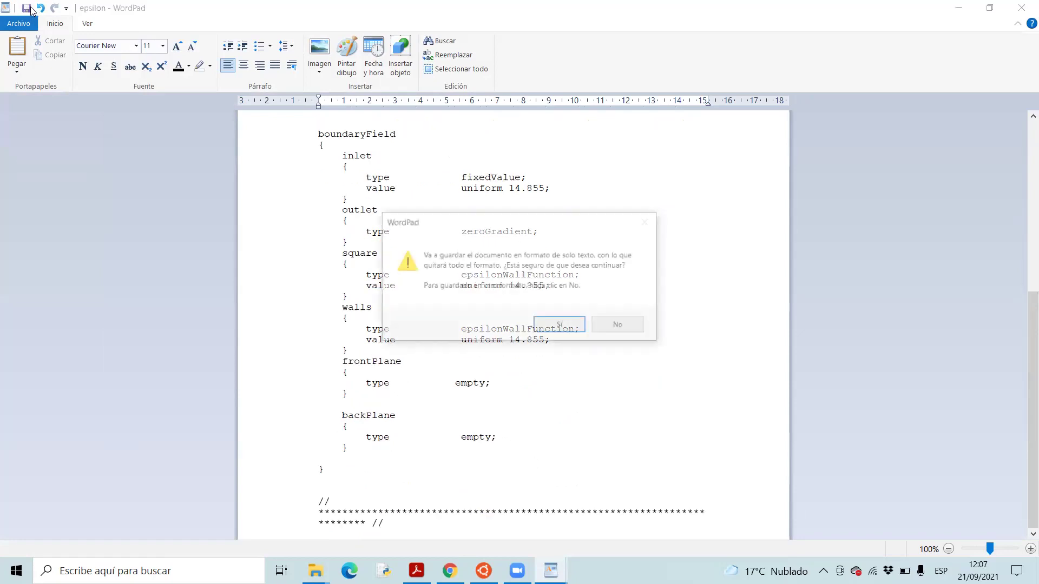
{"action": "left_click", "coordinate": [559, 323]}
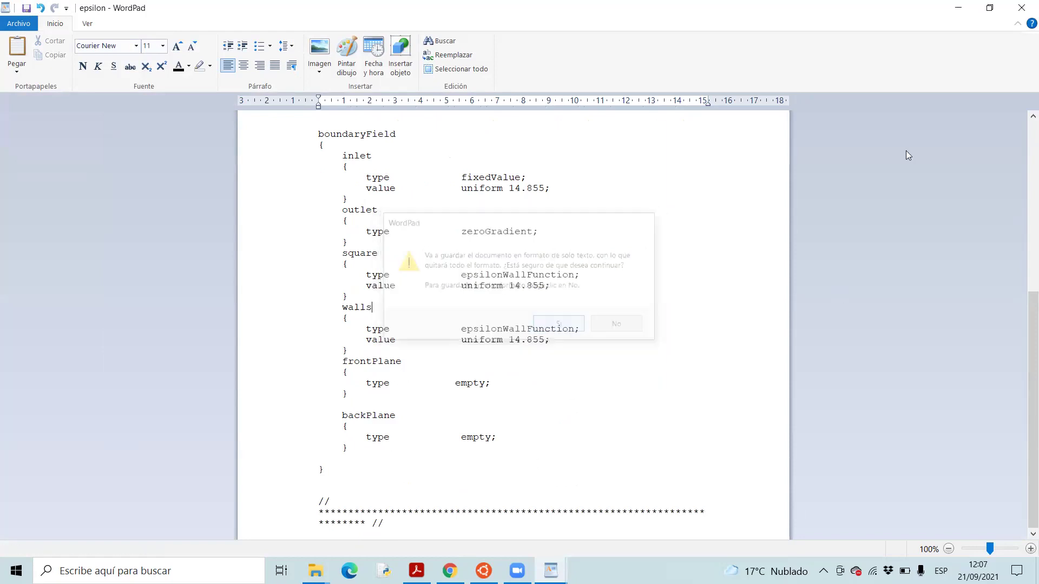
{"action": "left_click", "coordinate": [1023, 8]}
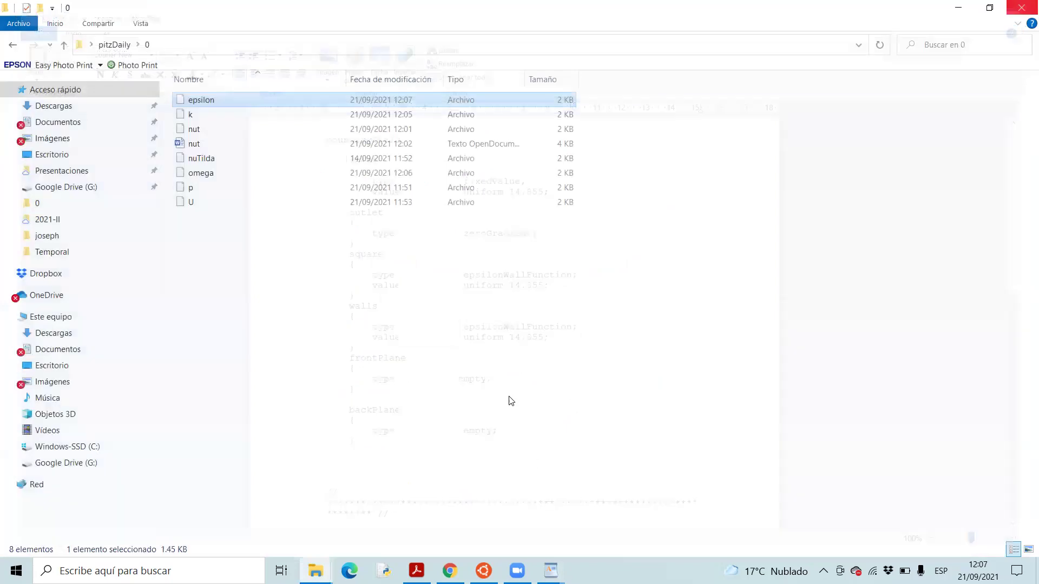
- Open the nuTilda file from folder 0 in WordPad
{"action": "left_click", "coordinate": [251, 165]}
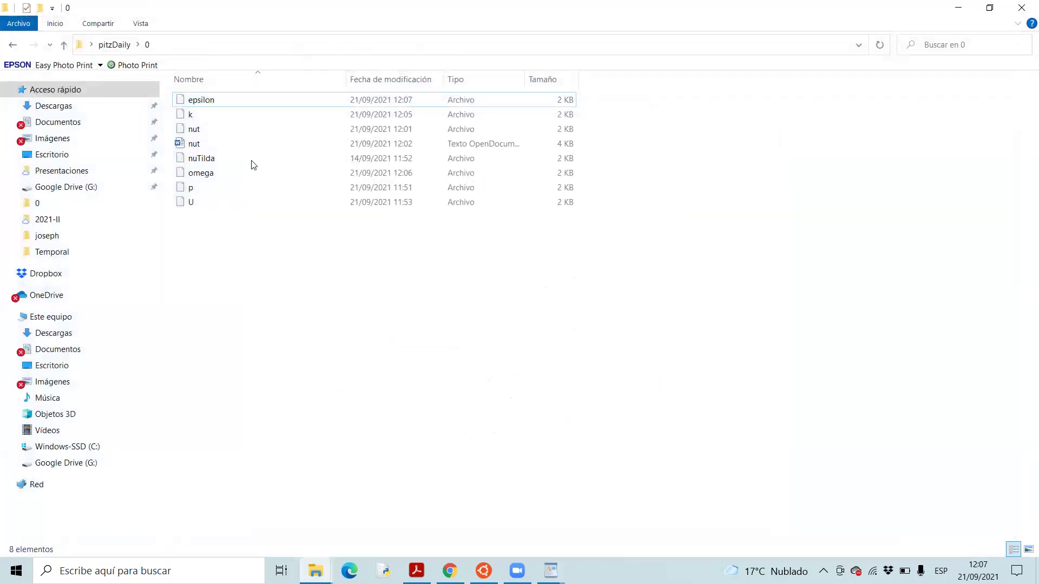
{"action": "right_click", "coordinate": [251, 158]}
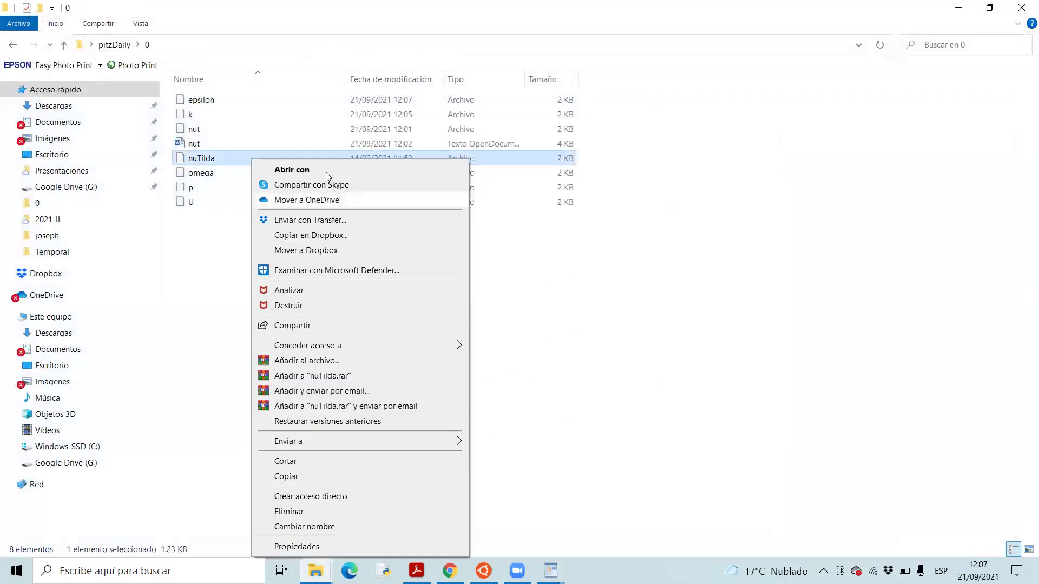
{"action": "key", "text": "Return"}
{"action": "scroll", "coordinate": [640, 394], "scroll_direction": "down", "scroll_amount": 2}
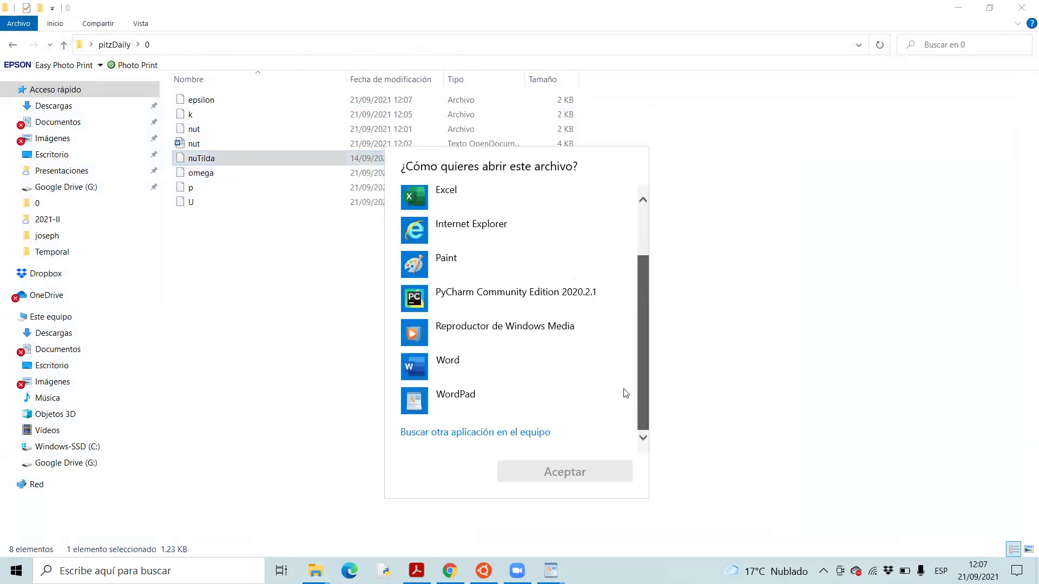
{"action": "left_click", "coordinate": [536, 397]}
{"action": "left_click", "coordinate": [552, 475]}
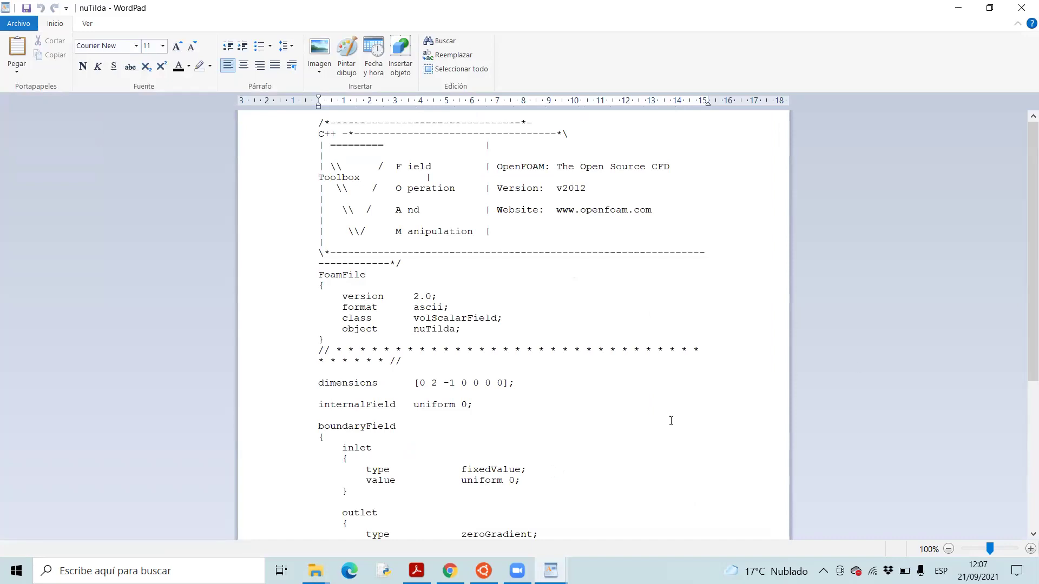
- Replace the frontAndBack block in nuTilda with the copied frontPlane and backPlane blocks of type empty
{"action": "left_click_drag", "start_coordinate": [1030, 187], "coordinate": [936, 328]}
{"action": "left_click_drag", "start_coordinate": [354, 513], "coordinate": [342, 485]}
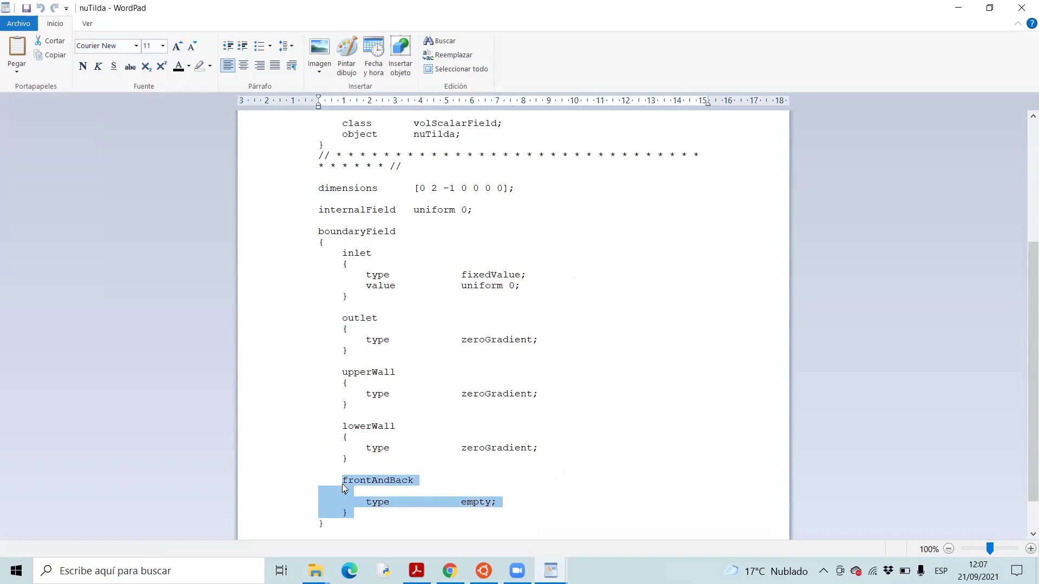
{"action": "type", "text": "frontPlane     {         type            empty;     }      backPlane     {         type            empty;     }"}
- Rename the upperWall patch in nuTilda to square
{"action": "left_click_drag", "start_coordinate": [1028, 424], "coordinate": [1027, 449]}
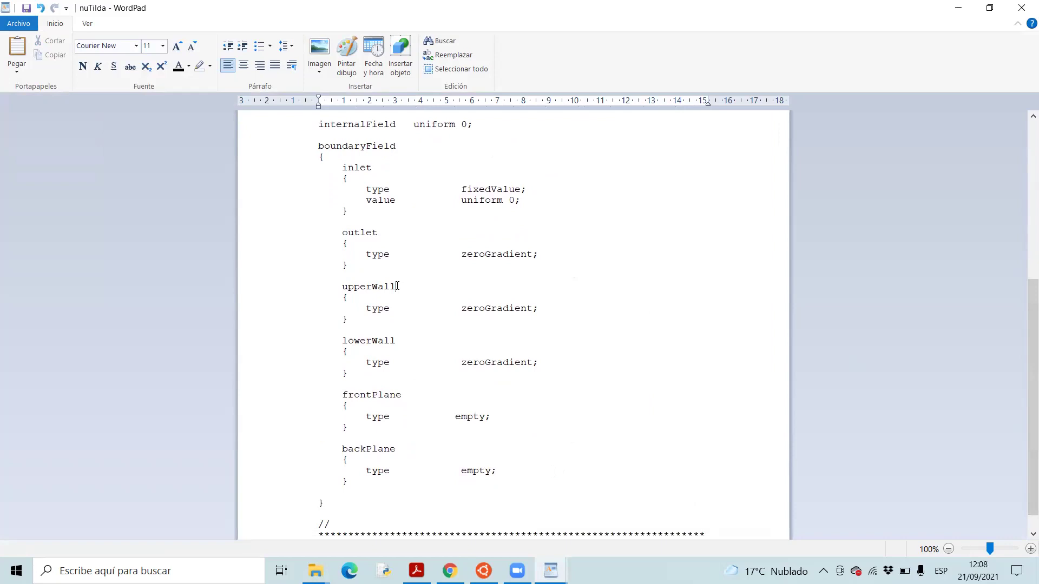
{"action": "key", "text": "BackSpace"}
{"action": "key", "text": "BackSpace"}
{"action": "key", "text": "BackSpace"}
{"action": "key", "text": "BackSpace"}
{"action": "key", "text": "BackSpace"}
{"action": "key", "text": "BackSpace"}
{"action": "key", "text": "BackSpace"}
{"action": "key", "text": "BackSpace"}
{"action": "key", "text": "BackSpace"}
{"action": "type", "text": "square"}
- Rename the lowerWall patch in nuTilda to walls
{"action": "left_click", "coordinate": [377, 342]}
{"action": "key", "text": "BackSpace"}
{"action": "key", "text": "BackSpace"}
{"action": "key", "text": "BackSpace"}
{"action": "key", "text": "BackSpace"}
{"action": "key", "text": "BackSpace"}
{"action": "key", "text": "BackSpace"}
{"action": "type", "text": "w"}
{"action": "key", "text": "End"}
{"action": "type", "text": "a"}
{"action": "key", "text": "BackSpace"}
{"action": "type", "text": "s"}
- Save nuTilda in plain-text format and close it
{"action": "left_click", "coordinate": [26, 7]}
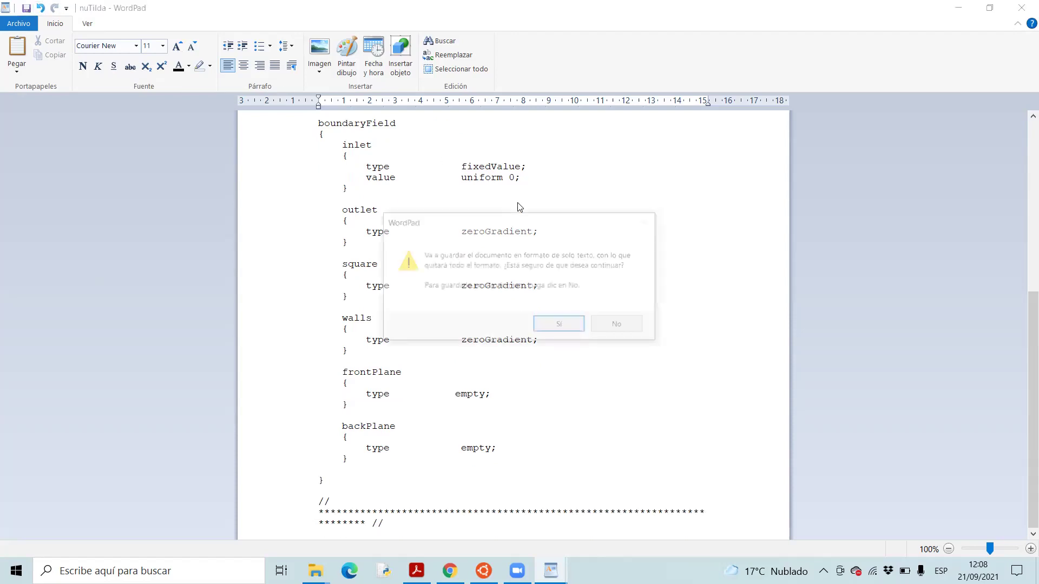
{"action": "key", "text": "Return"}
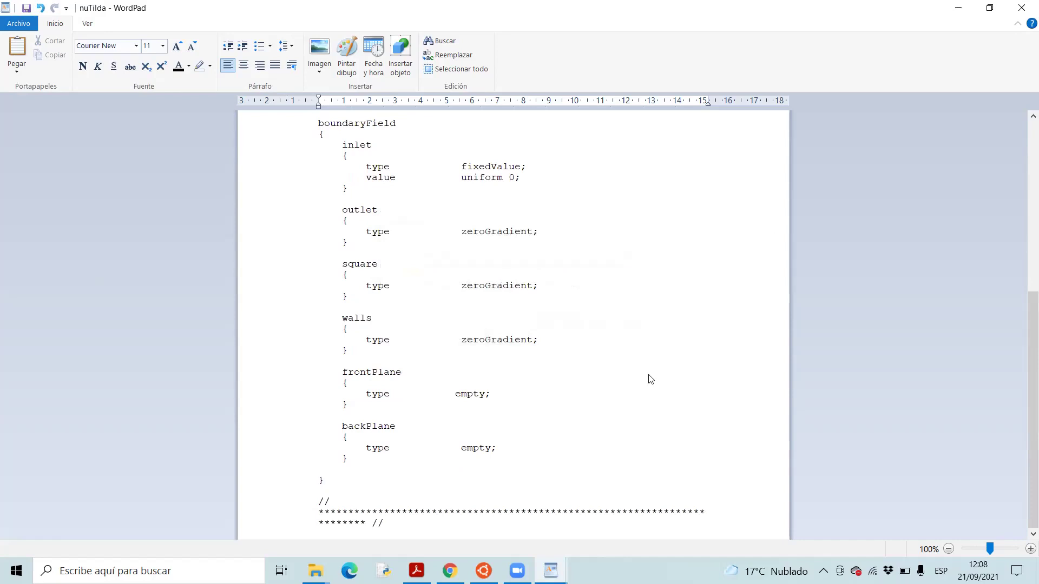
{"action": "key", "text": "alt+Tab"}
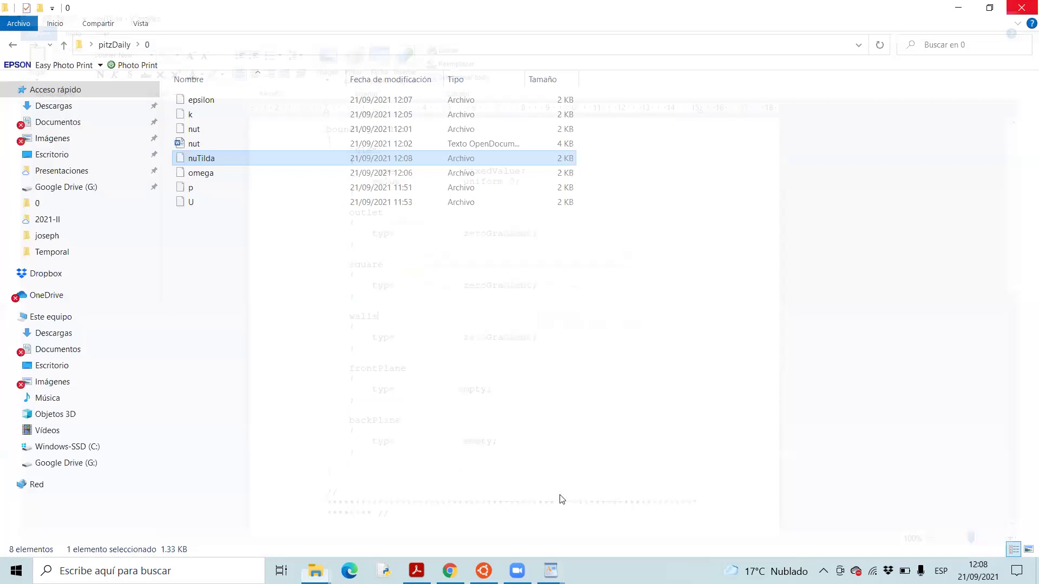
- Switch to the Ubuntu terminal and list the contents of the pitzDaily/0 directory with ls
{"action": "key", "text": "super+d"}
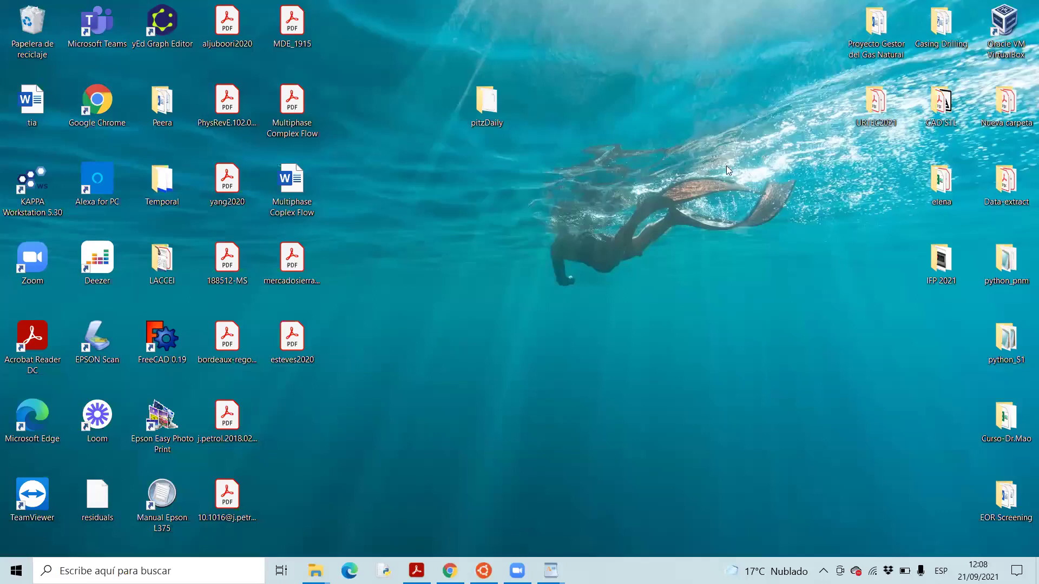
{"action": "left_click", "coordinate": [550, 571]}
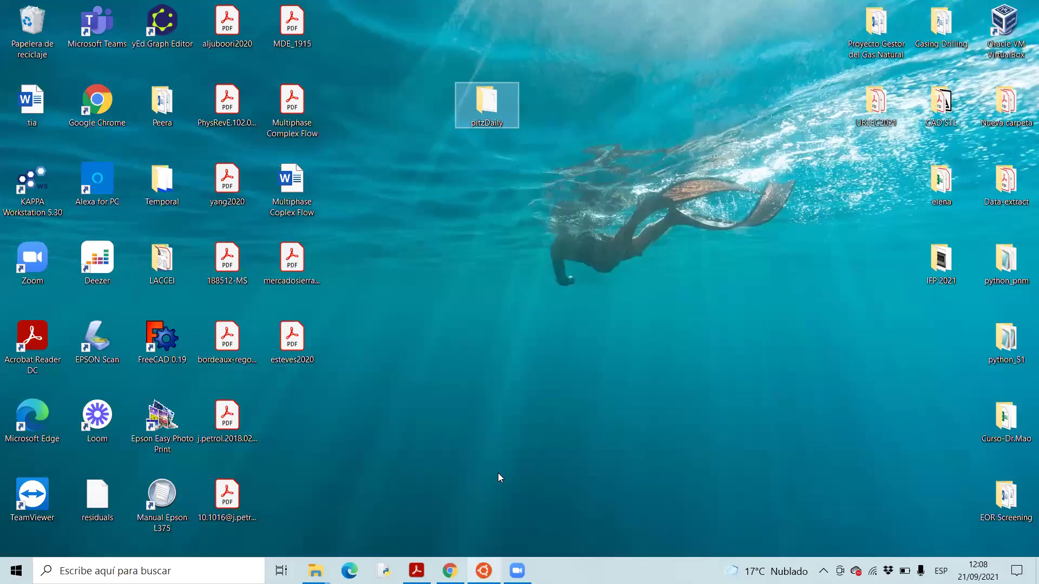
{"action": "key", "text": "alt+Tab"}
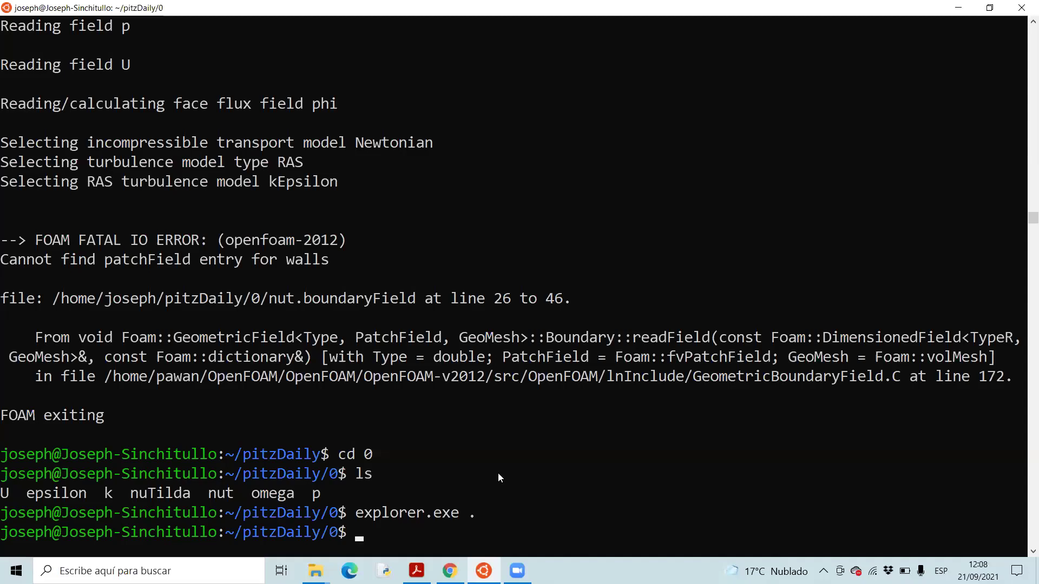
{"action": "type", "text": "ls"}
{"action": "key", "text": "Return"}
- Return to the desktop and open the 0 folder inside the pitzDaily copy
{"action": "key", "text": "super+Down"}
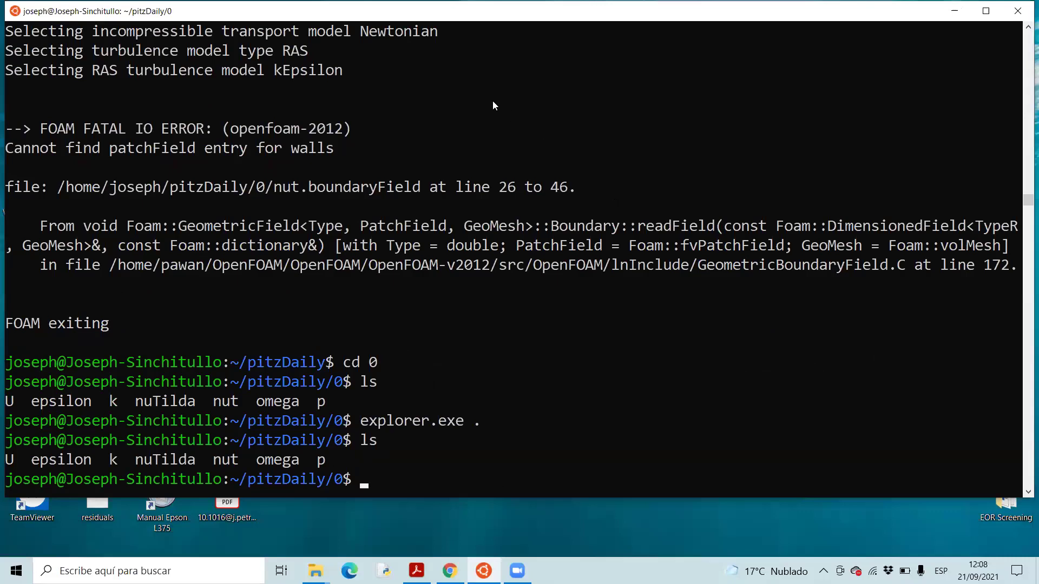
{"action": "key", "text": "super+d"}
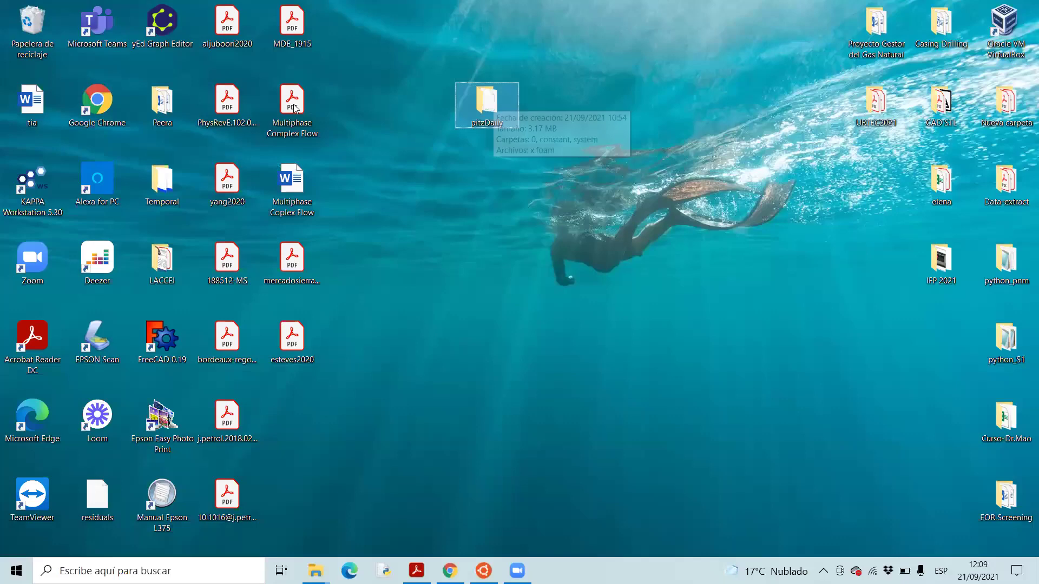
{"action": "key", "text": "Return"}
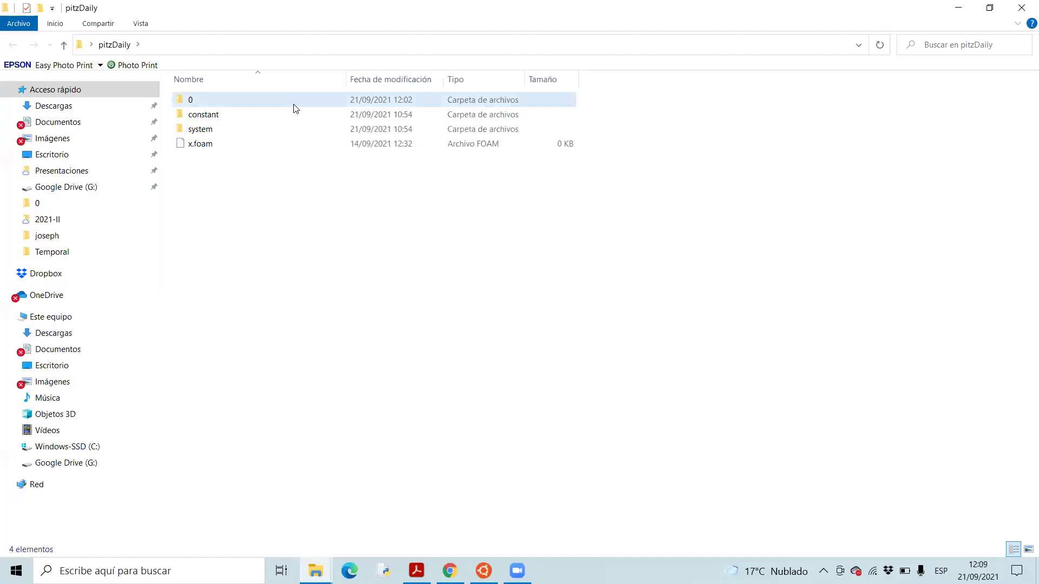
{"action": "double_click", "coordinate": [295, 109]}
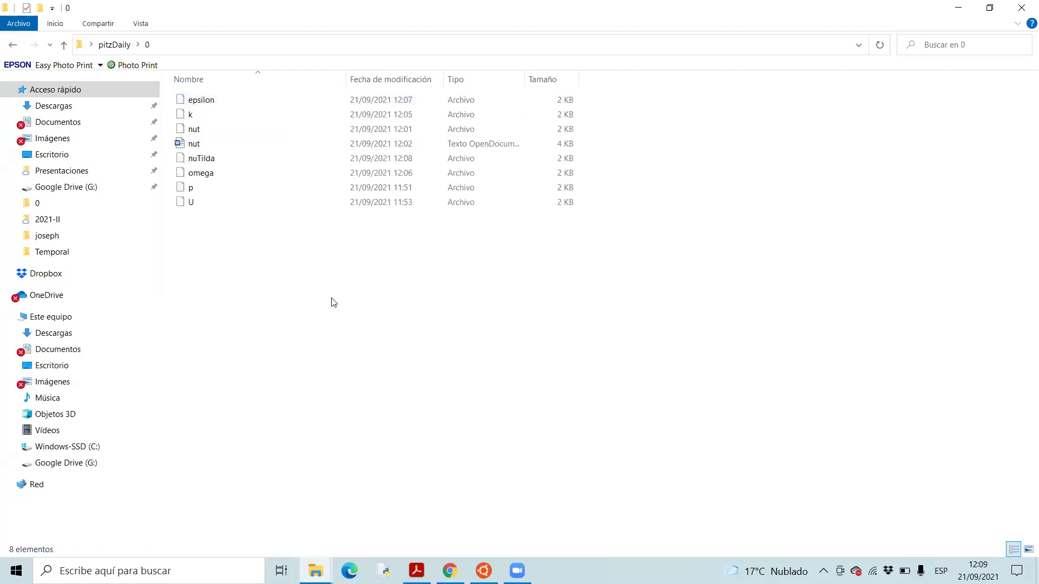
- Open omega in WordPad, check the patch names in its boundaryField section, and close it
{"action": "left_click", "coordinate": [309, 179]}
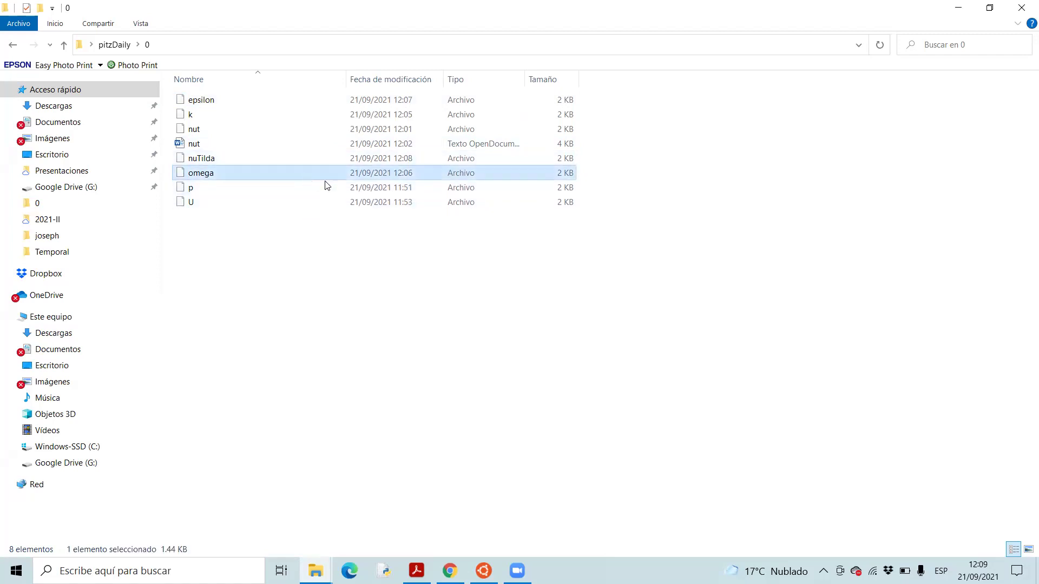
{"action": "right_click", "coordinate": [311, 183]}
{"action": "left_click", "coordinate": [369, 171]}
{"action": "scroll", "coordinate": [631, 291], "scroll_direction": "down", "scroll_amount": 2}
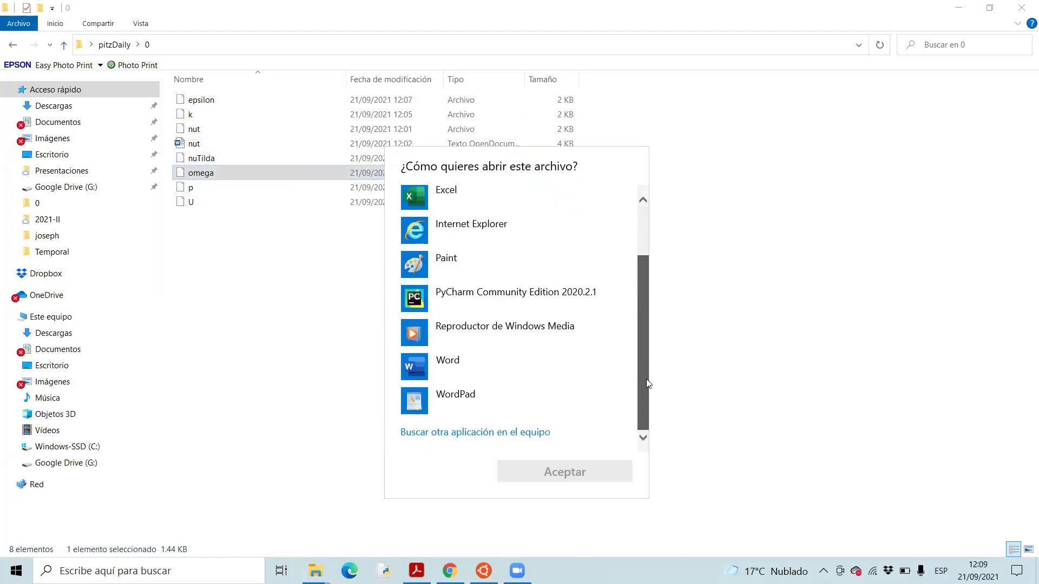
{"action": "left_click", "coordinate": [537, 400]}
{"action": "left_click", "coordinate": [564, 474]}
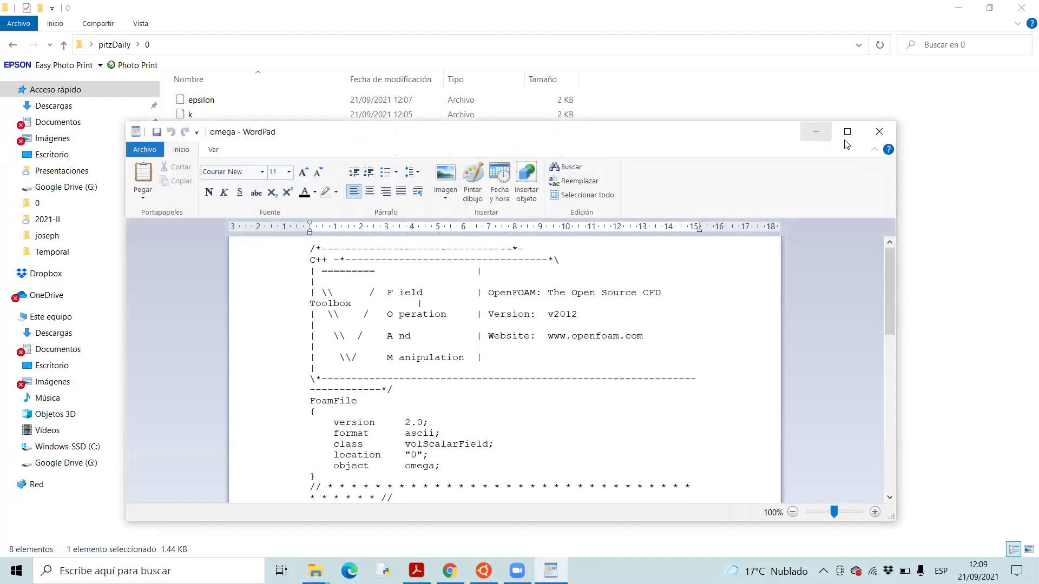
{"action": "left_click", "coordinate": [845, 140]}
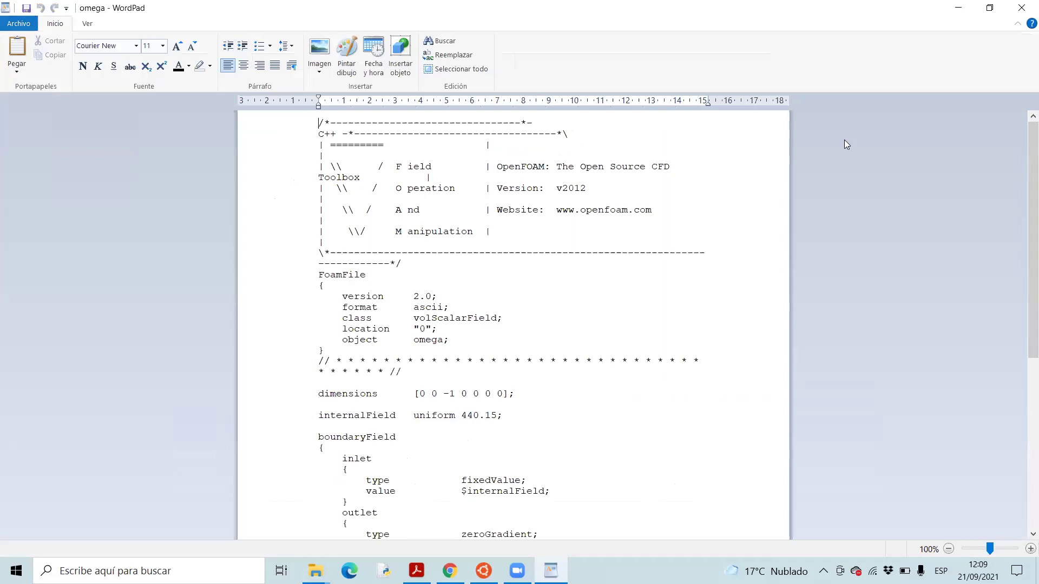
{"action": "scroll", "coordinate": [844, 143], "scroll_direction": "down", "scroll_amount": 7}
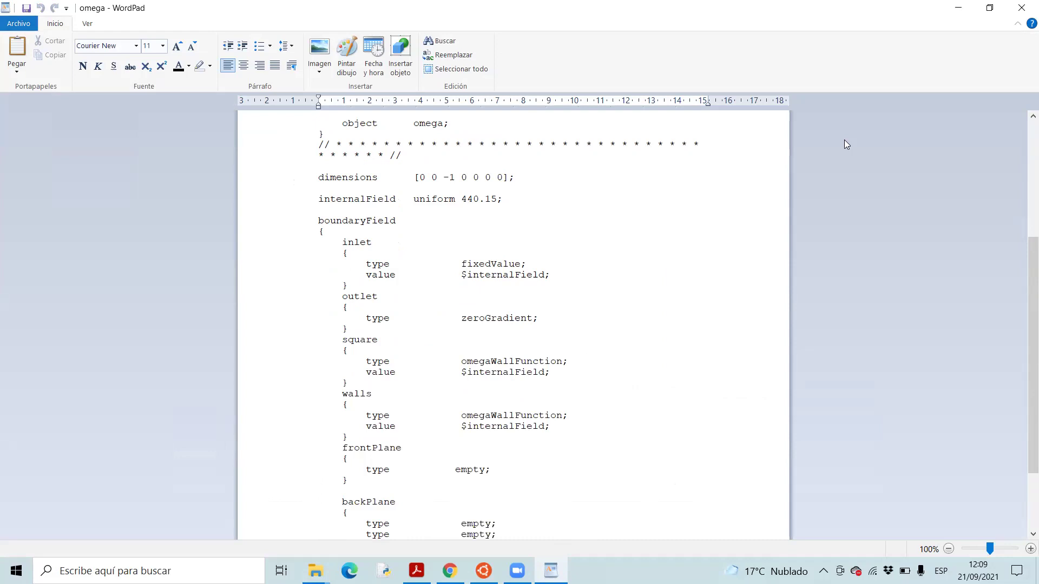
{"action": "scroll", "coordinate": [847, 144], "scroll_direction": "down", "scroll_amount": 2}
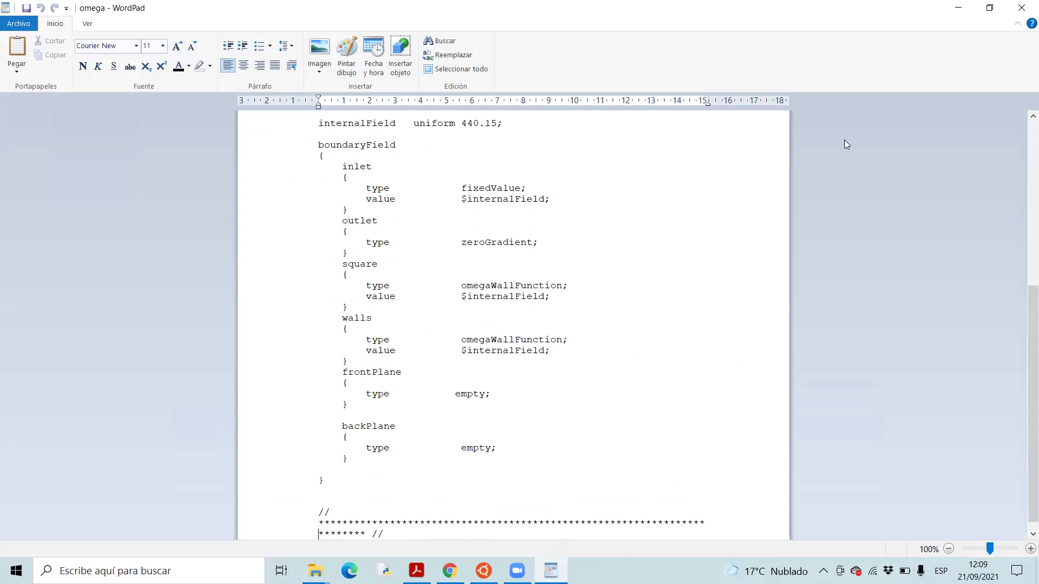
{"action": "left_click", "coordinate": [1017, 6]}
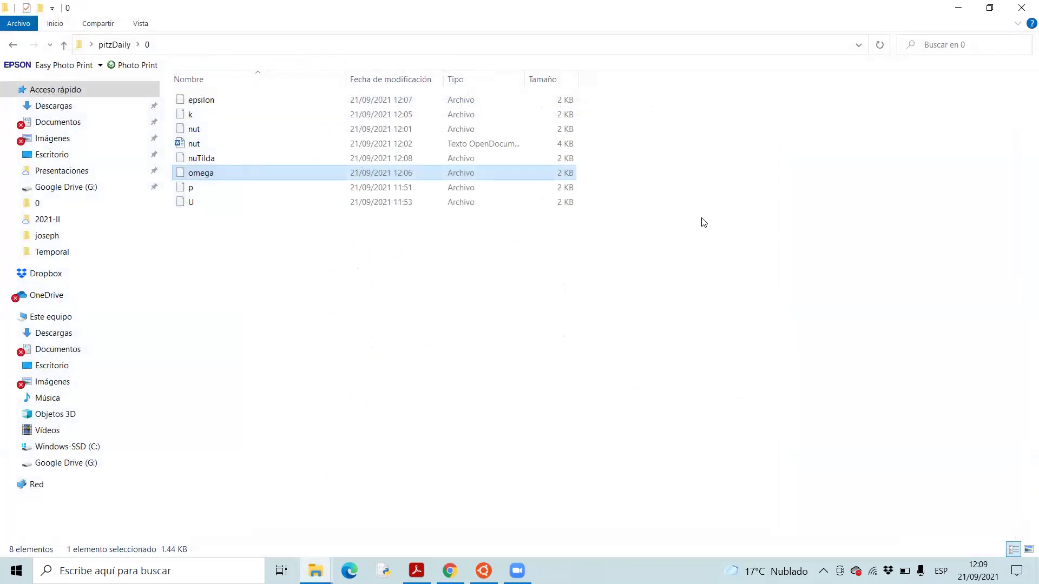
- Close the 0 folder window and copy the edited pitzDaily folder on the desktop
{"action": "left_click", "coordinate": [1023, 7]}
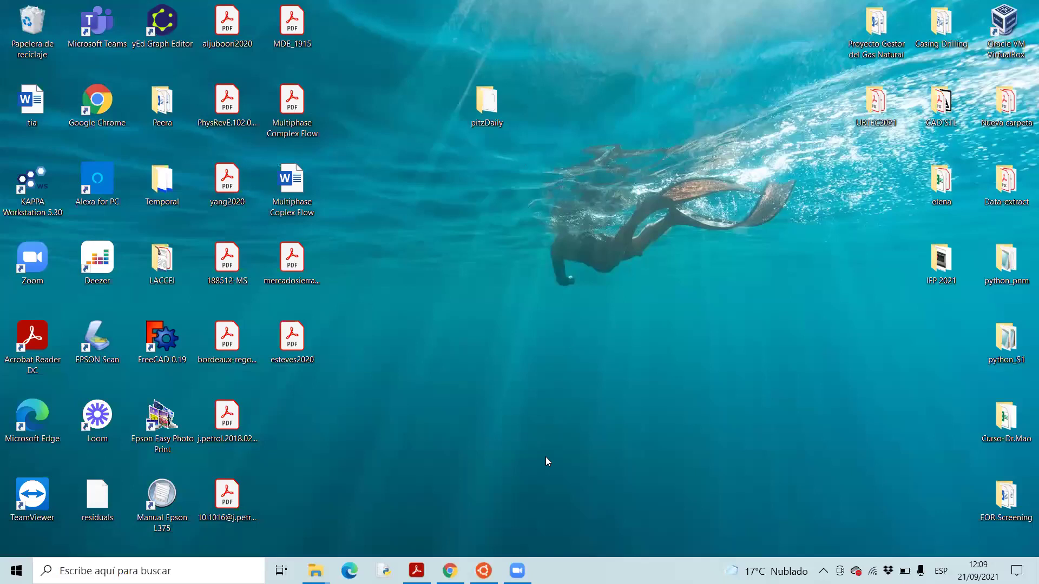
{"action": "key", "text": "p"}
{"action": "key", "text": "i"}
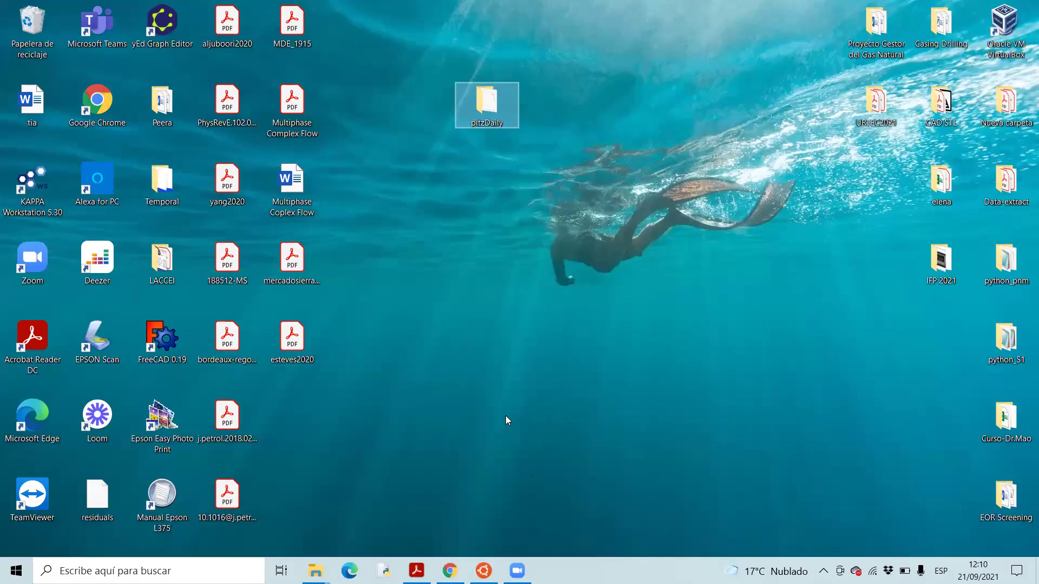
- Switch to the Ubuntu terminal, return to the home directory with cd, and open it in File Explorer with explorer.exe
{"action": "key", "text": "super+d"}
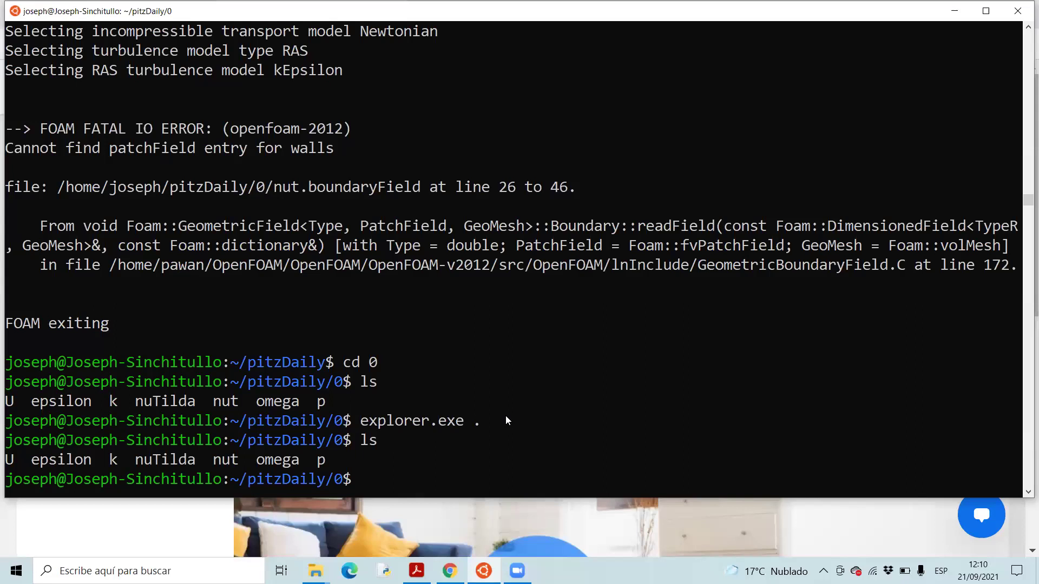
{"action": "type", "text": "cd"}
{"action": "key", "text": "Return"}
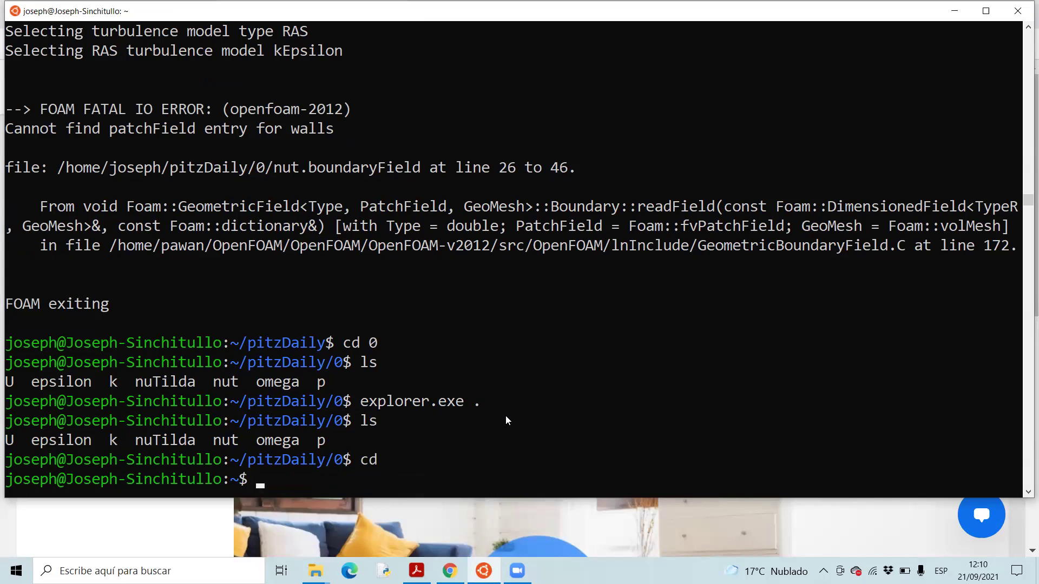
{"action": "type", "text": "explorer.exe ."}
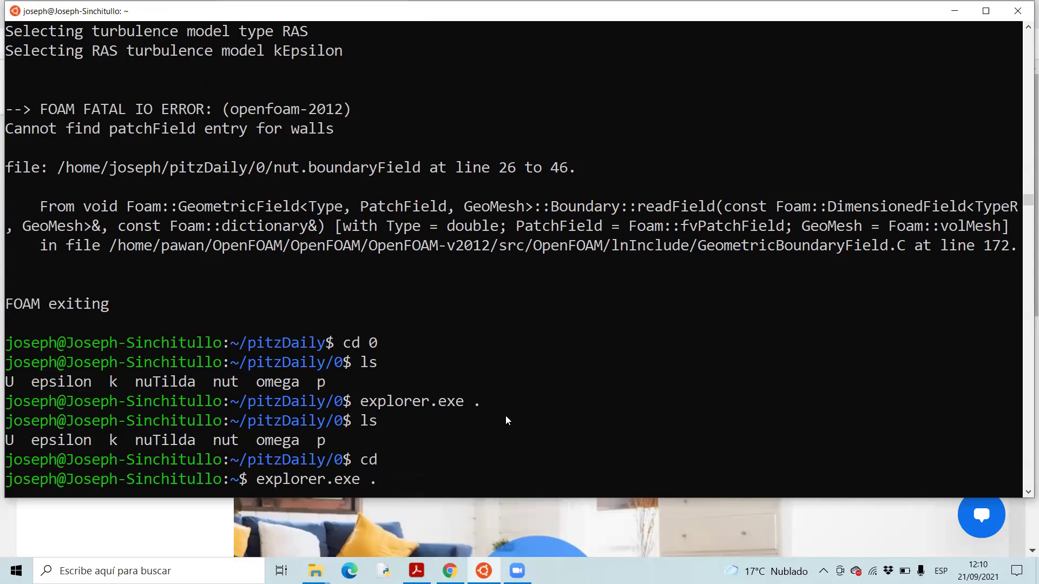
{"action": "key", "text": "Return"}
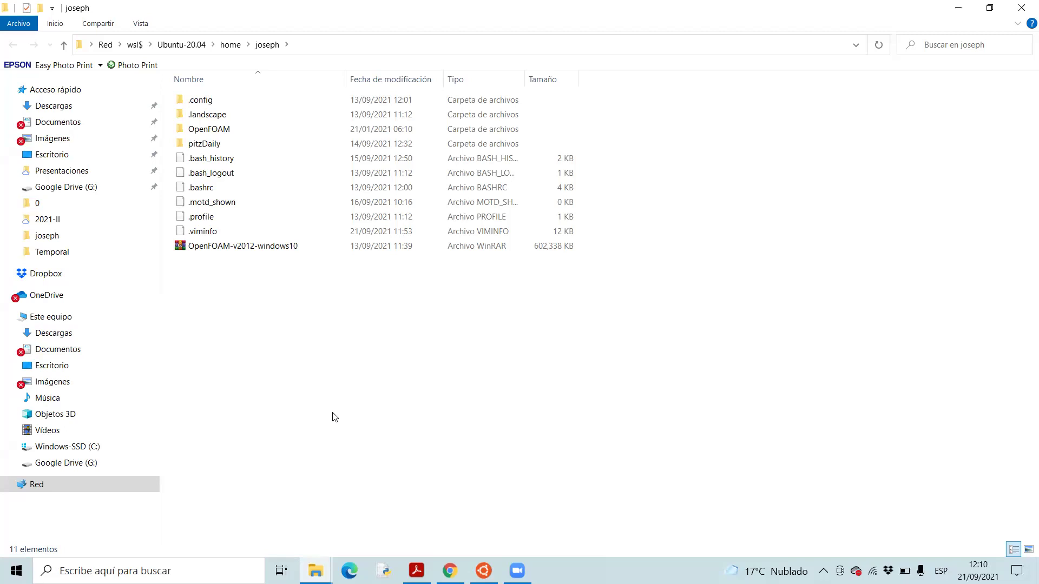
- Paste the copied pitzDaily folder into the Ubuntu home folder, replacing the files that have the same names
{"action": "right_click", "coordinate": [436, 286]}
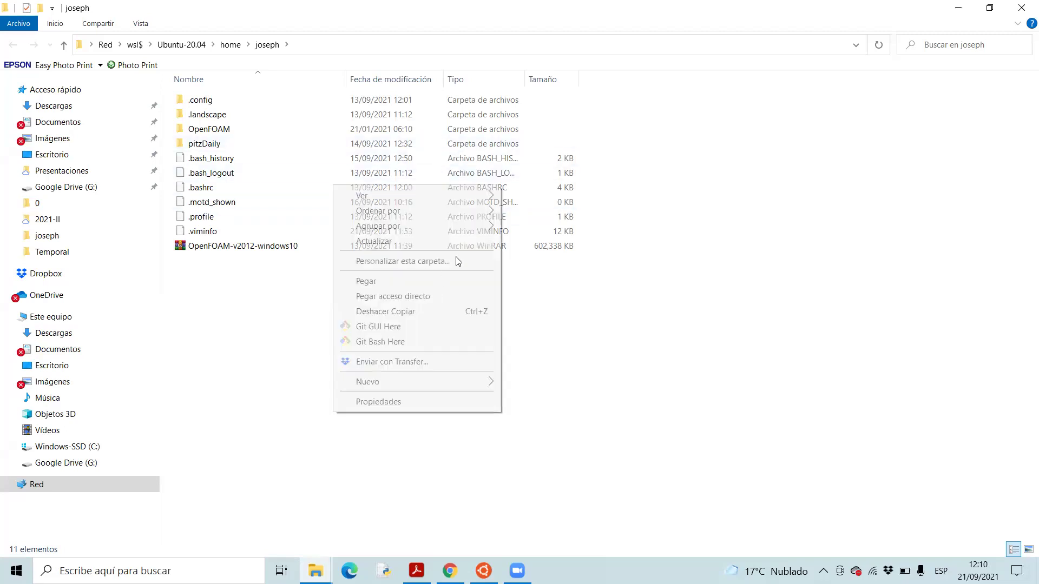
{"action": "key", "text": "ctrl+v"}
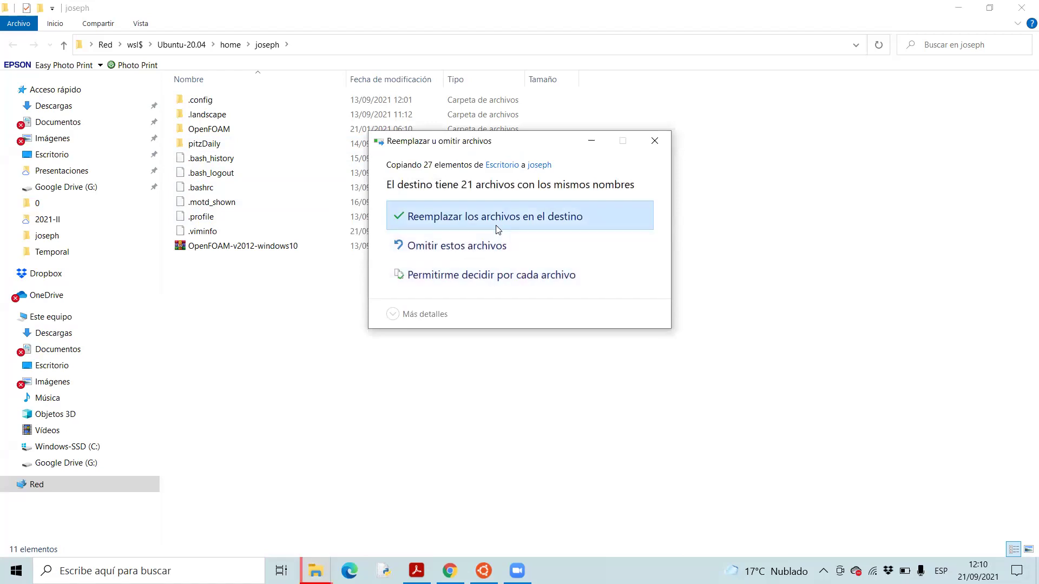
{"action": "left_click", "coordinate": [498, 229]}
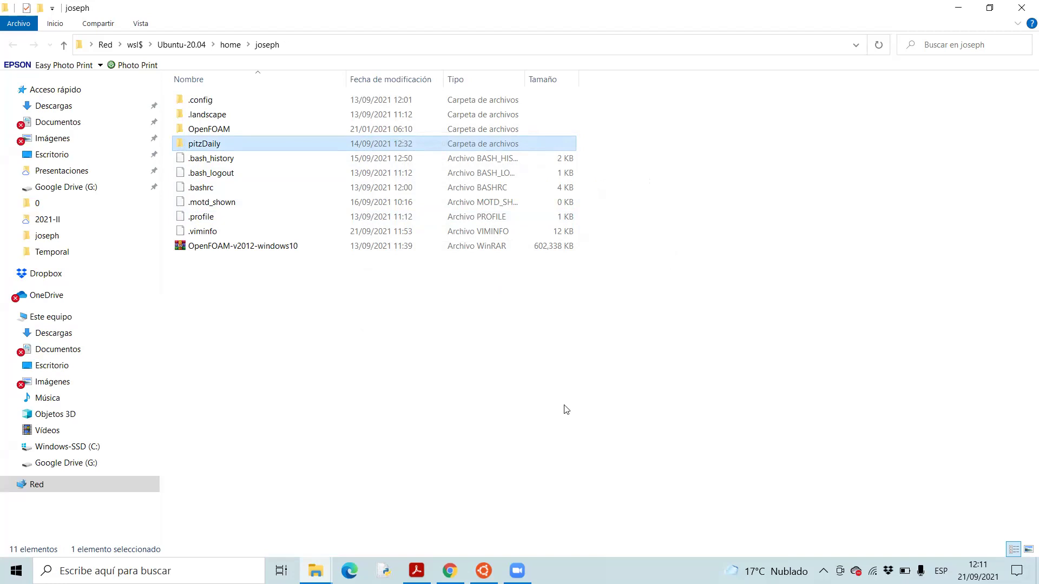
- Switch to the Ubuntu terminal, list the home directory with ls, and run simpleFoam from inside the pitzDaily directory
{"action": "key", "text": "alt+Tab"}
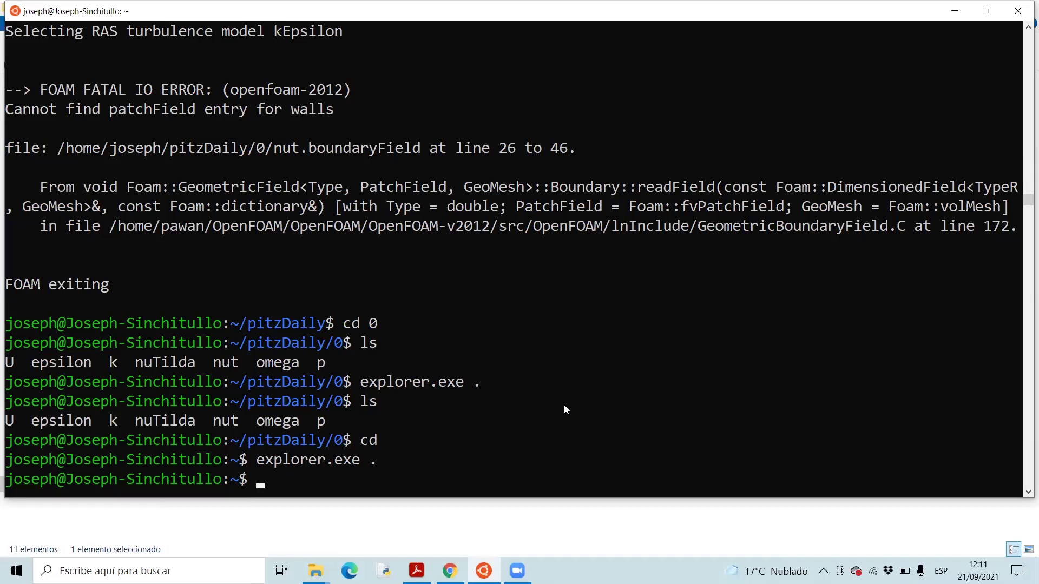
{"action": "type", "text": "ls"}
{"action": "key", "text": "Return"}
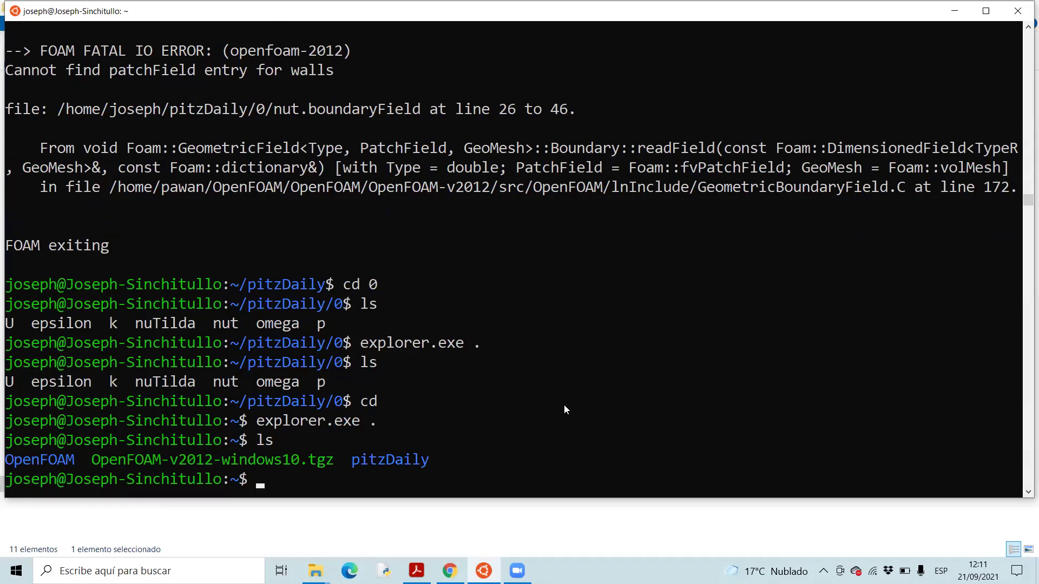
{"action": "type", "text": "cd p"}
{"action": "key", "text": "Tab"}
{"action": "key", "text": "Return"}
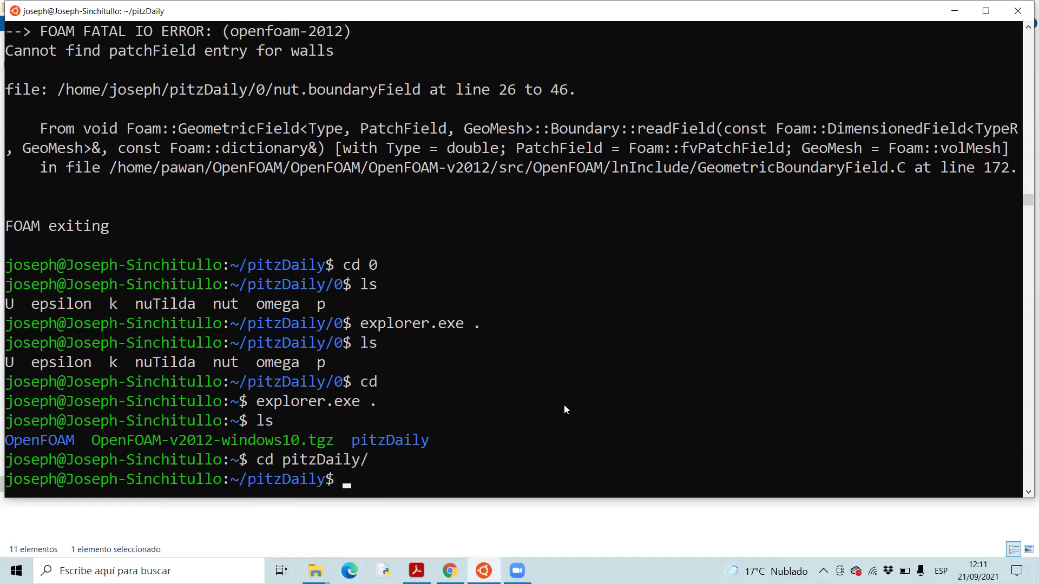
{"action": "type", "text": "simpleFoam"}
{"action": "key", "text": "Return"}
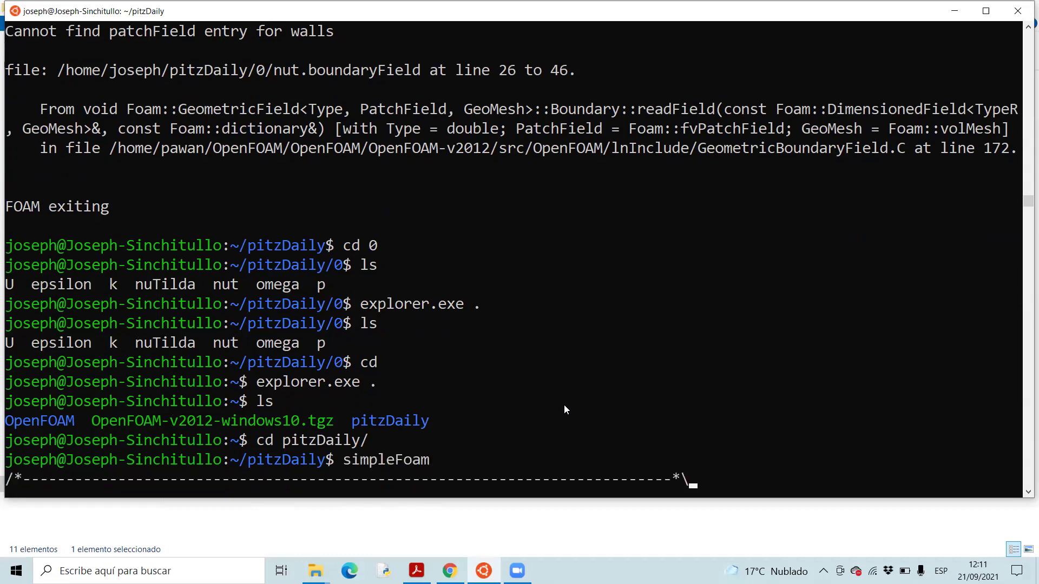